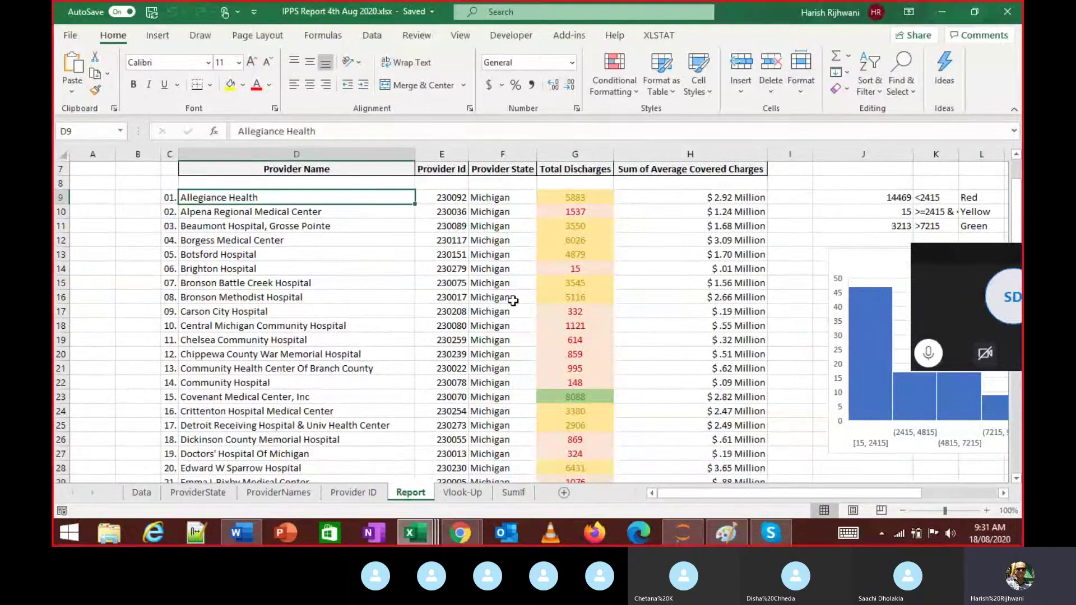
# Review the Provider Id formula and Provider State entry in row 9 of the Report sheet, plus the ProviderState and Provider ID lookup sheets
pyautogui.press('Right')
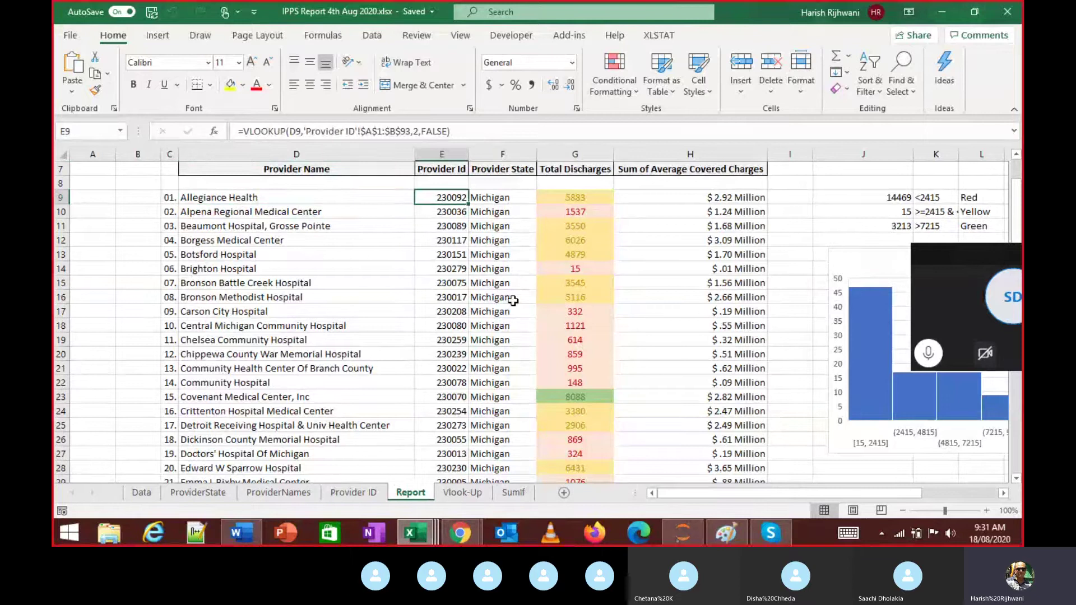
pyautogui.press('Right')
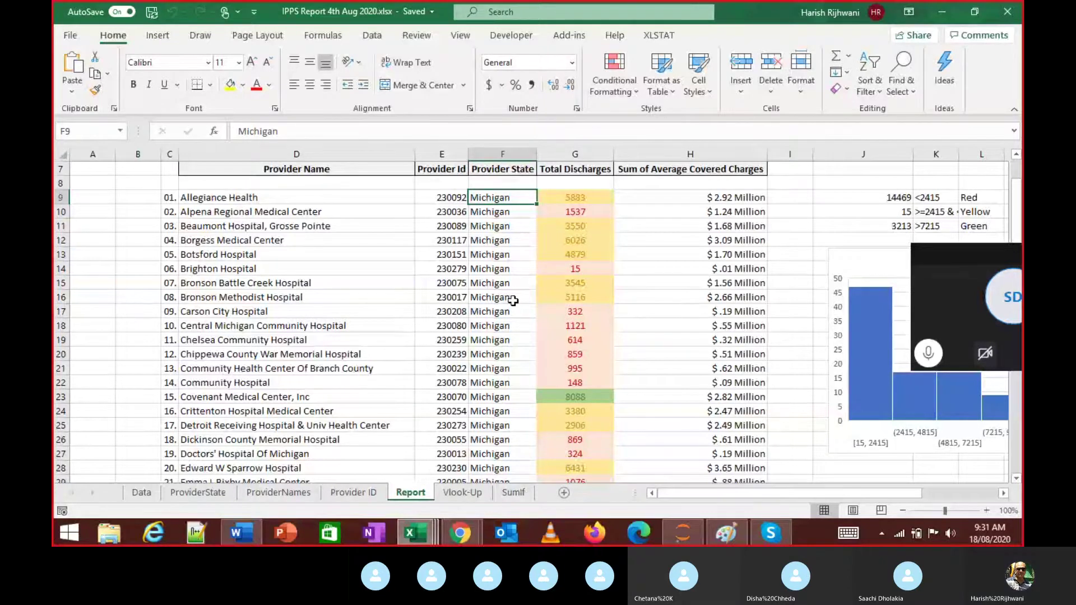
pyautogui.hotkey('ctrl', 'pageup')
pyautogui.hotkey('ctrl', 'pageup')
pyautogui.hotkey('ctrl', 'pageup')
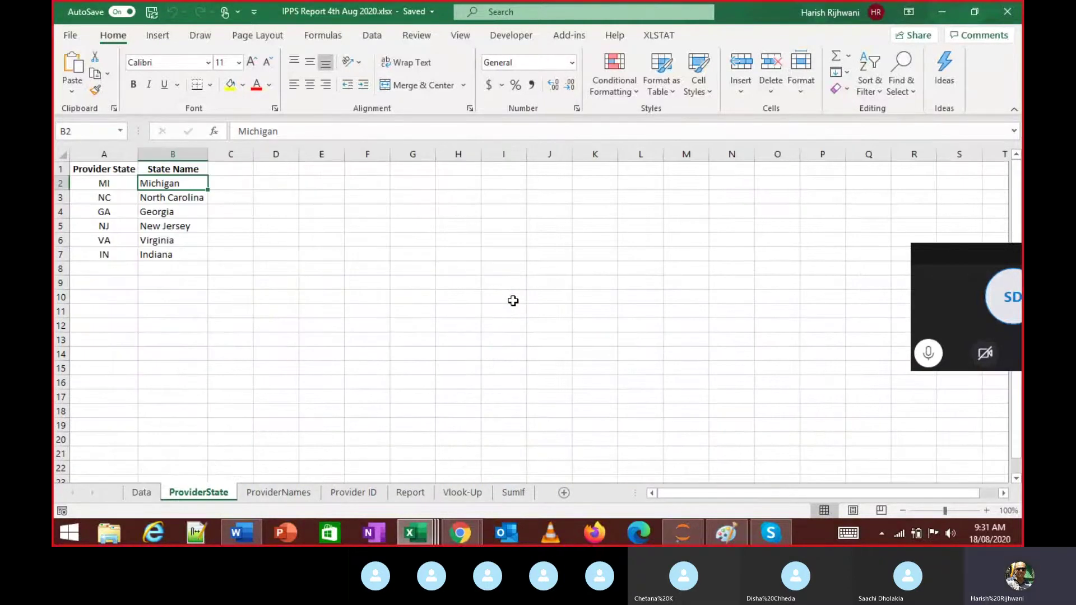
pyautogui.press('Left')
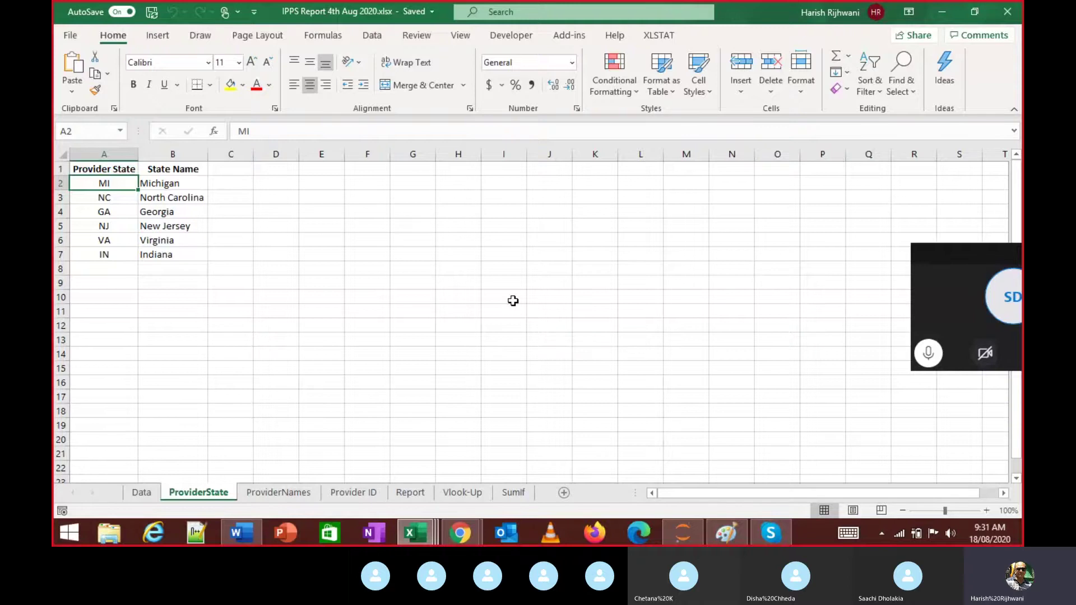
pyautogui.press('Up')
pyautogui.hotkey('ctrl', 'pagedown')
pyautogui.hotkey('ctrl', 'pagedown')
pyautogui.hotkey('ctrl', 'pagedown')
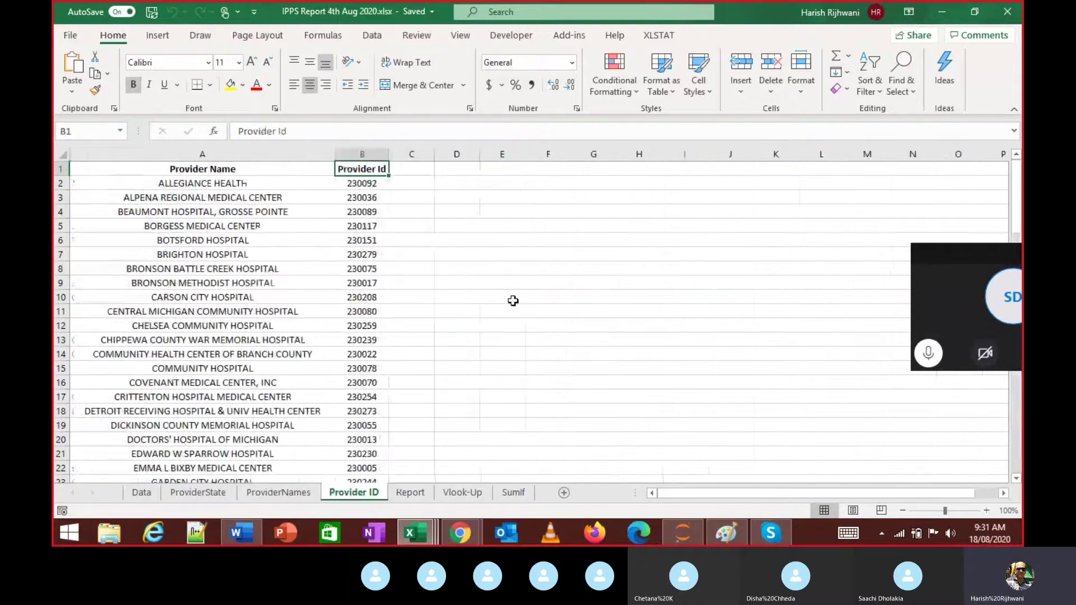
# Review the SUMIF formulas behind Total Discharges and Sum of Average Covered Charges in row 9 of the Report sheet
pyautogui.press('Right')
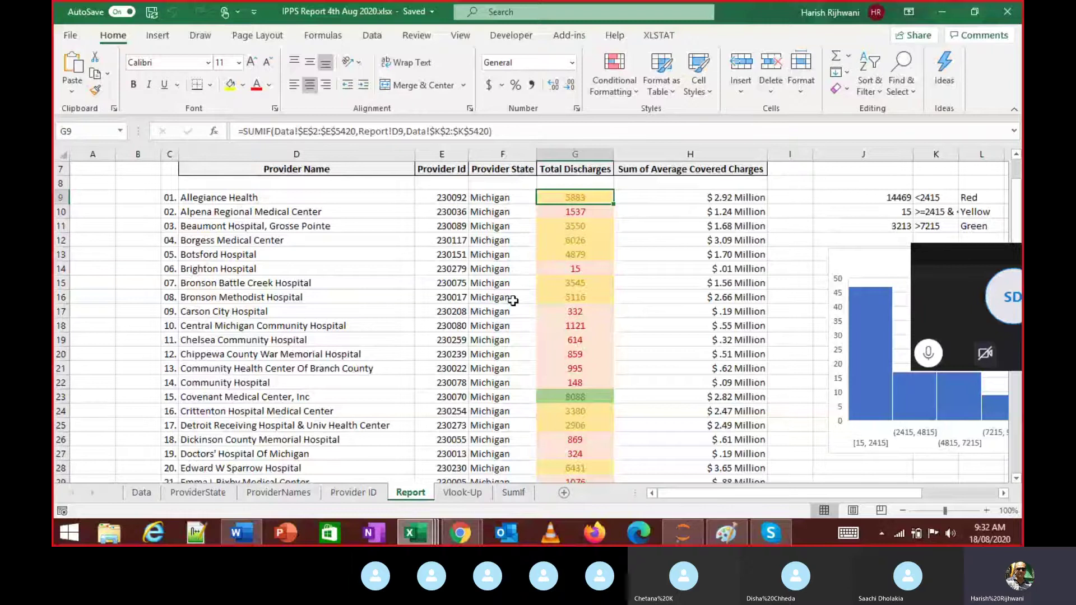
pyautogui.press('Right')
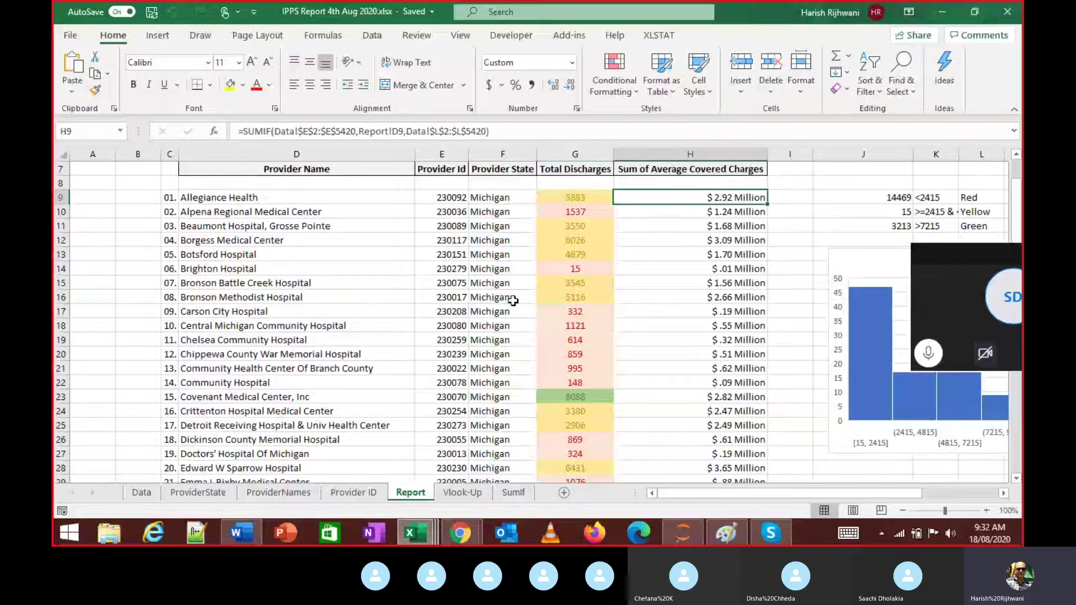
pyautogui.press('Left')
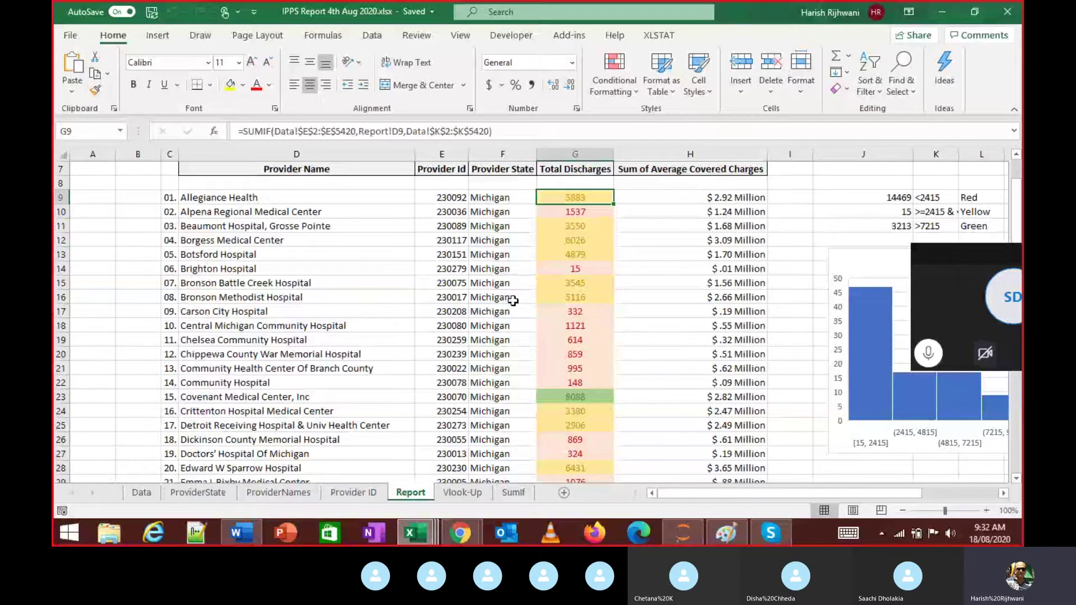
pyautogui.hotkey('ctrl', 'shift', 'Down')
pyautogui.press('Up')
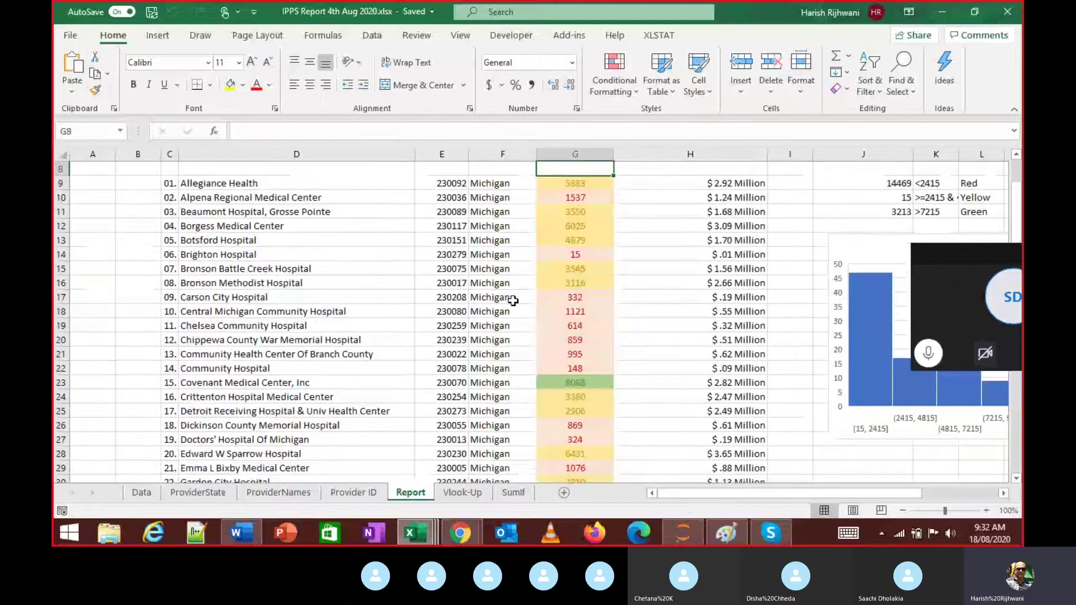
pyautogui.press('Down')
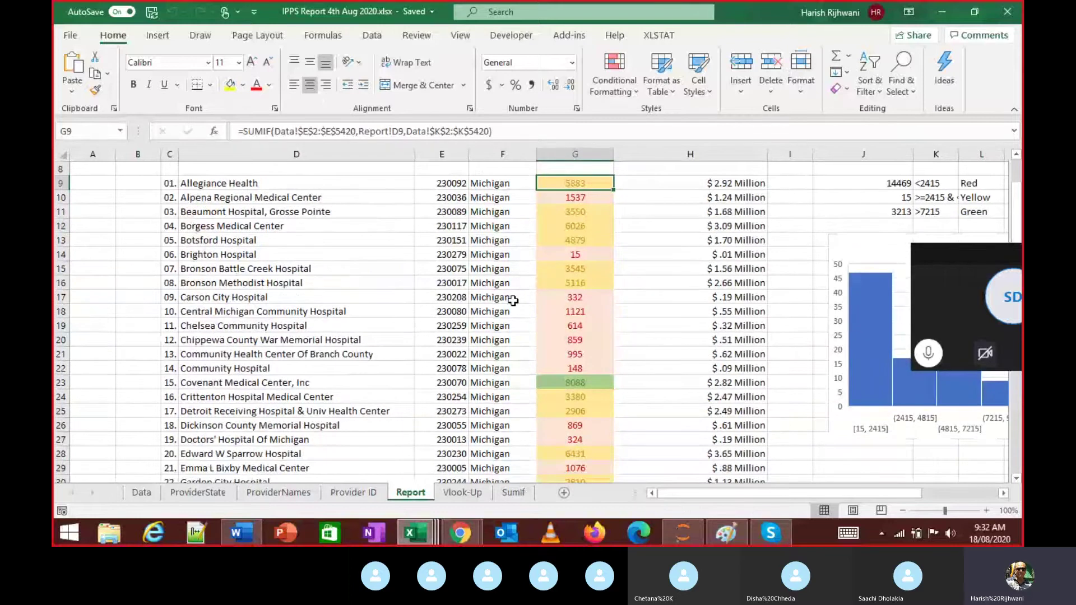
pyautogui.scroll(1, 512, 301)
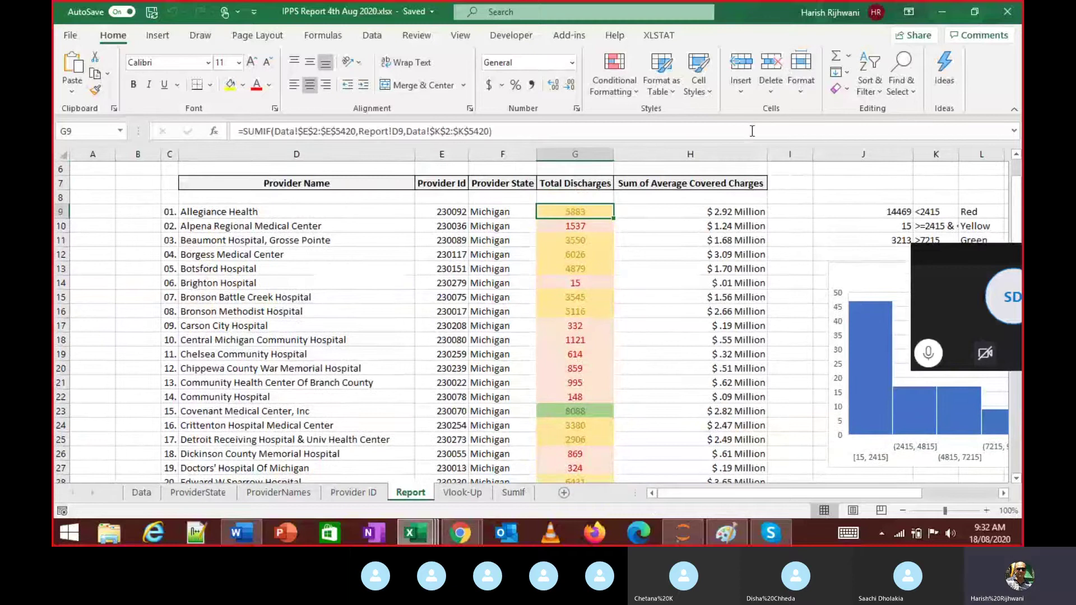
# Look at the conditional formatting options for Total Discharges and inspect the custom number format of cell H9
pyautogui.click(627, 92)
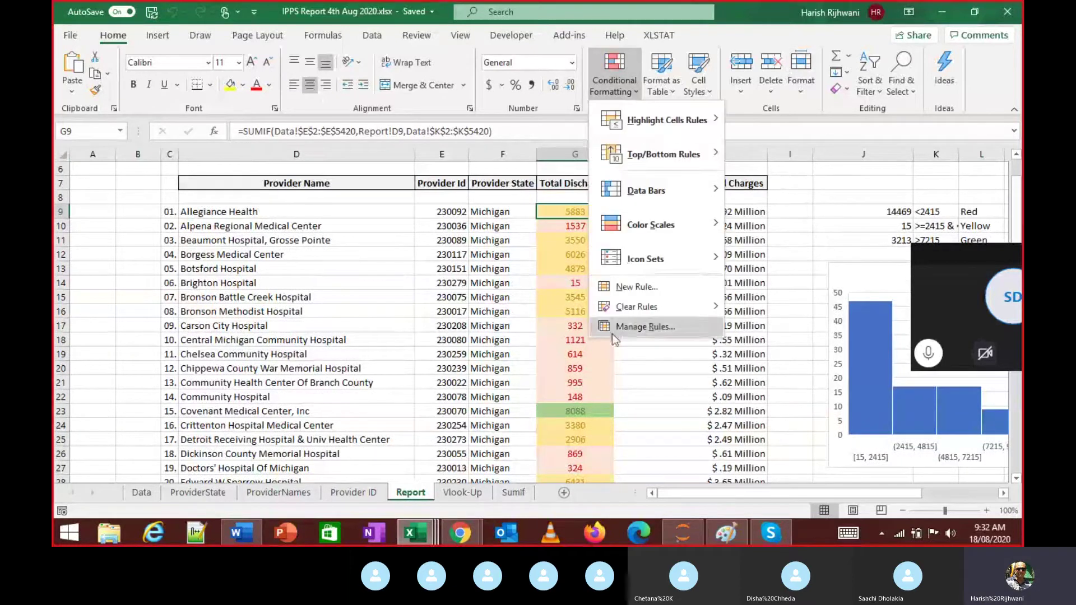
pyautogui.click(576, 399)
pyautogui.click(712, 237)
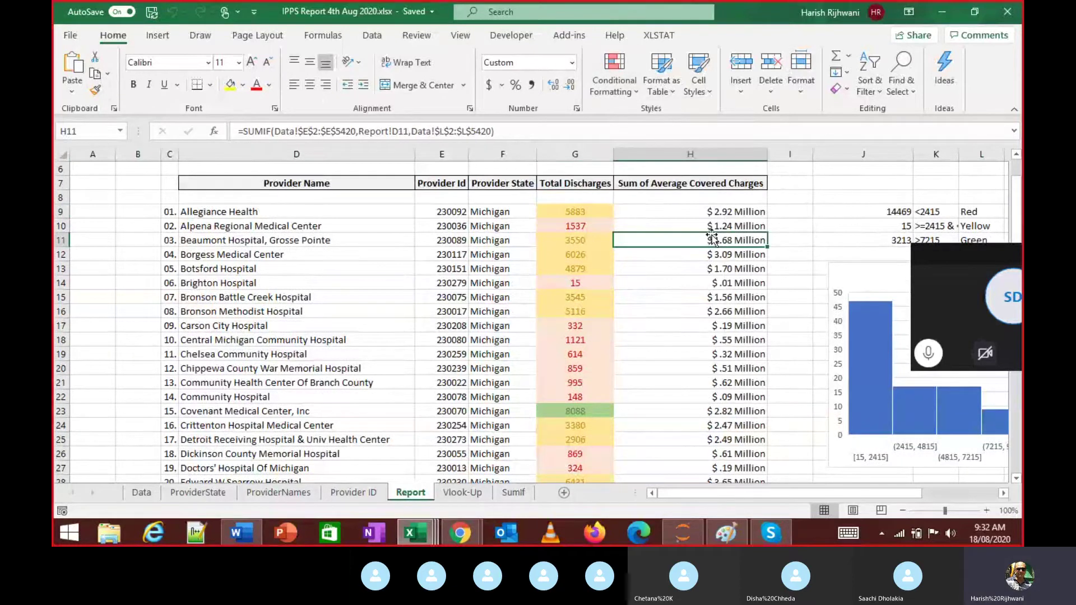
pyautogui.click(709, 212)
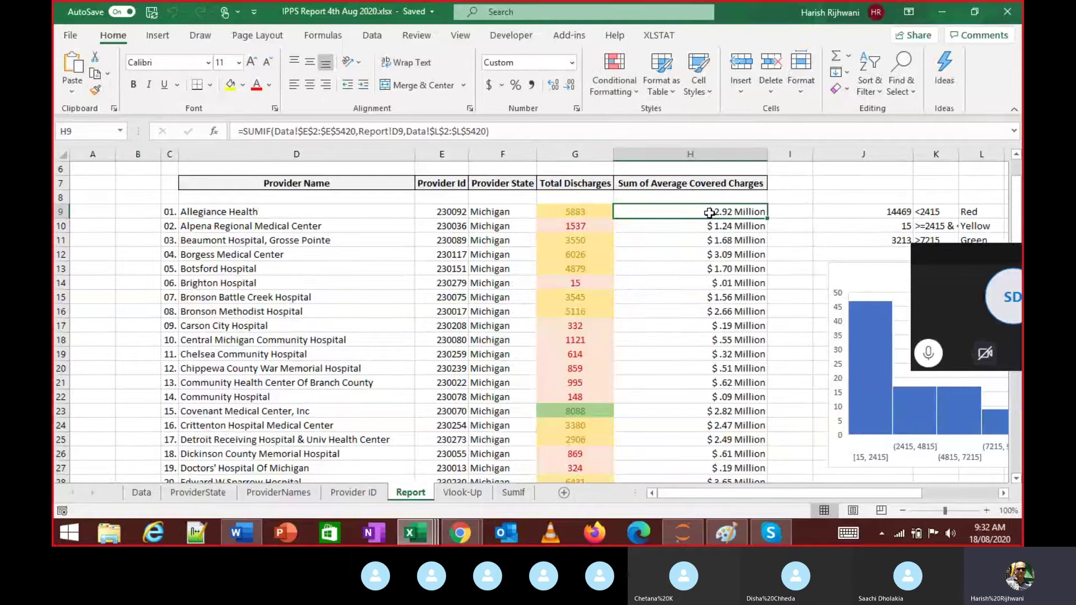
pyautogui.click(572, 63)
pyautogui.click(558, 392)
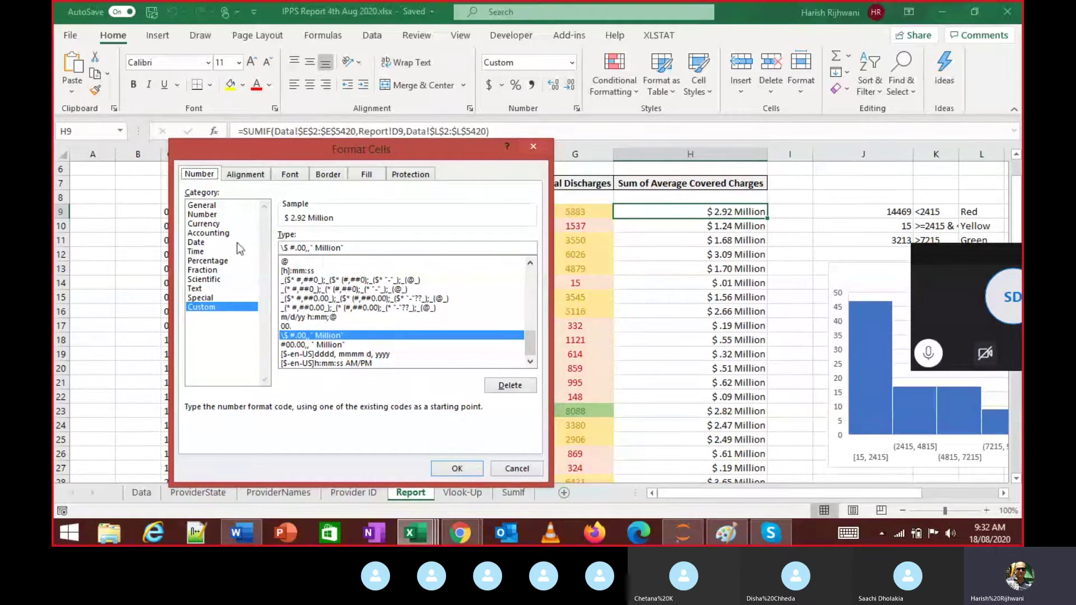
pyautogui.click(515, 469)
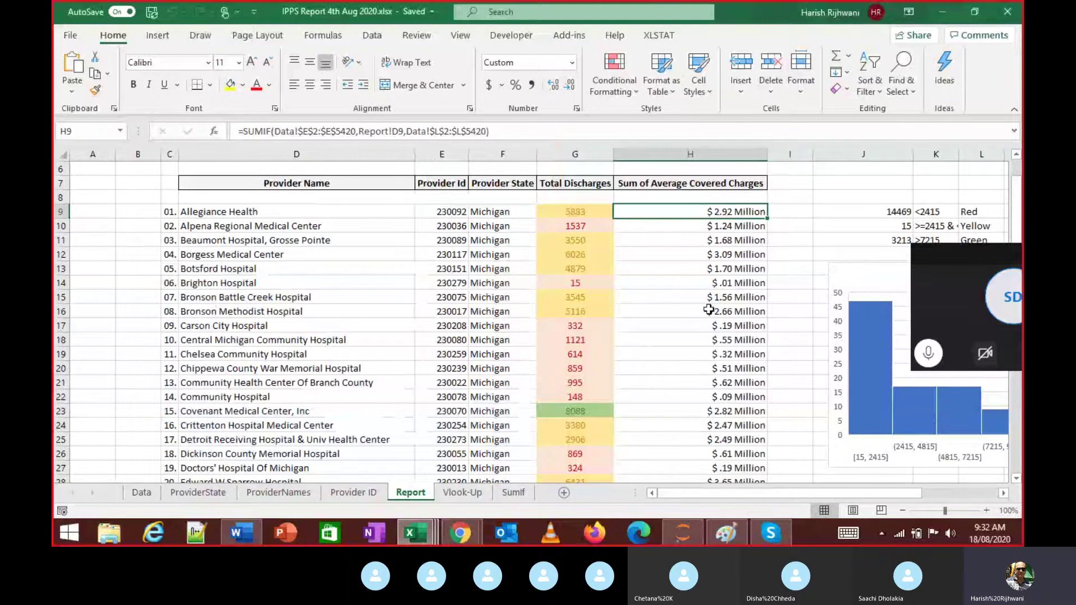
# View the Report sheet in IPPS Data Assignment.xlsx, and go to cell G102 below the provider list in IPPS Report 4th Aug 2020.xlsx
pyautogui.hotkey('alt', 'Tab')
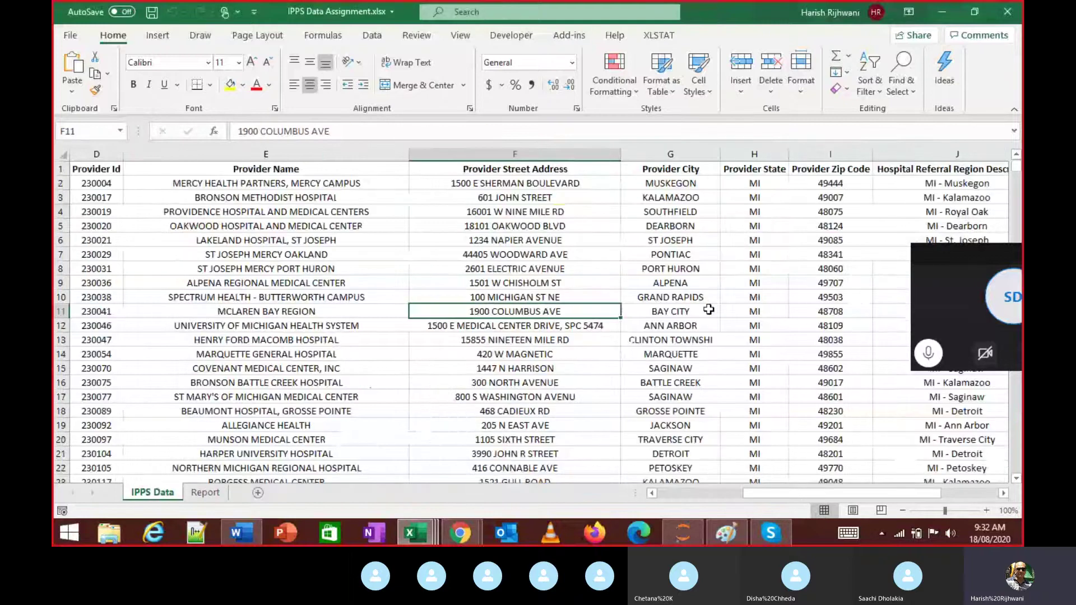
pyautogui.hotkey('ctrl', 'pagedown')
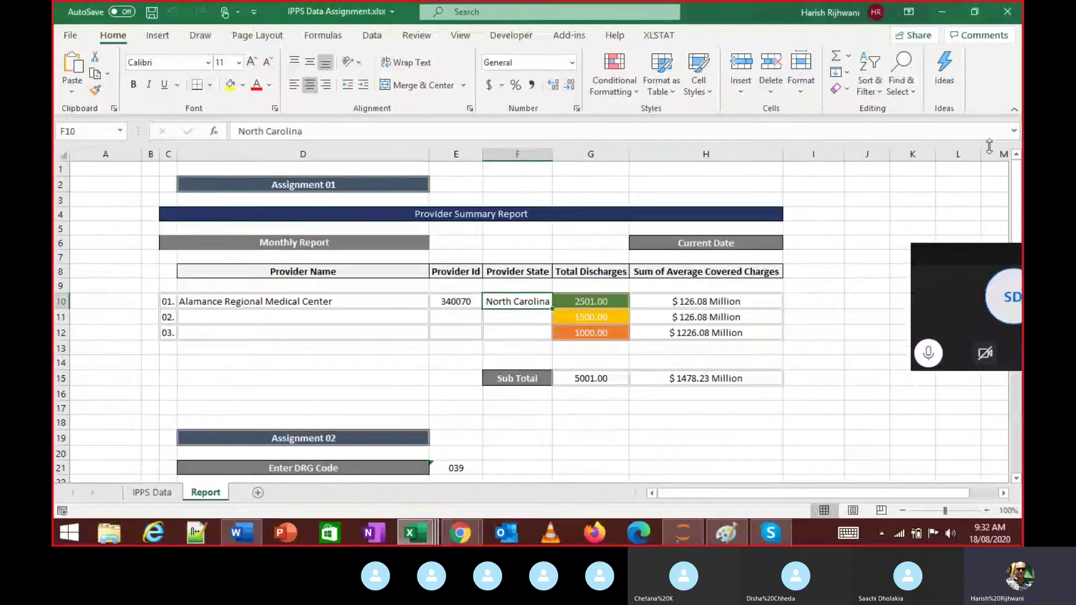
pyautogui.moveTo(930, 258); pyautogui.dragTo(980, 275)
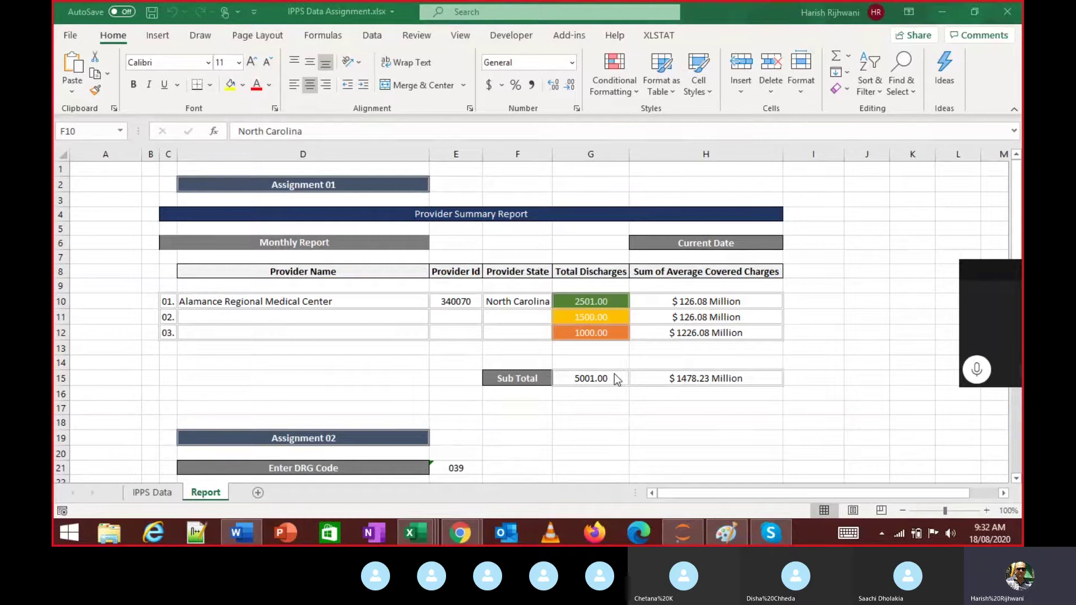
pyautogui.hotkey('alt', 'Tab')
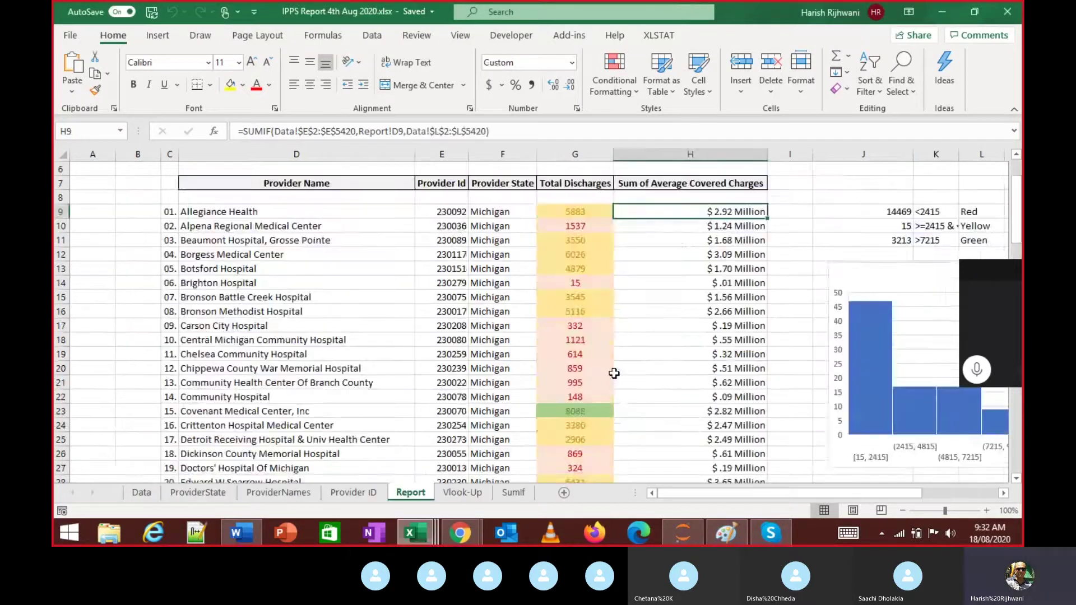
pyautogui.press('Down')
pyautogui.press('Down')
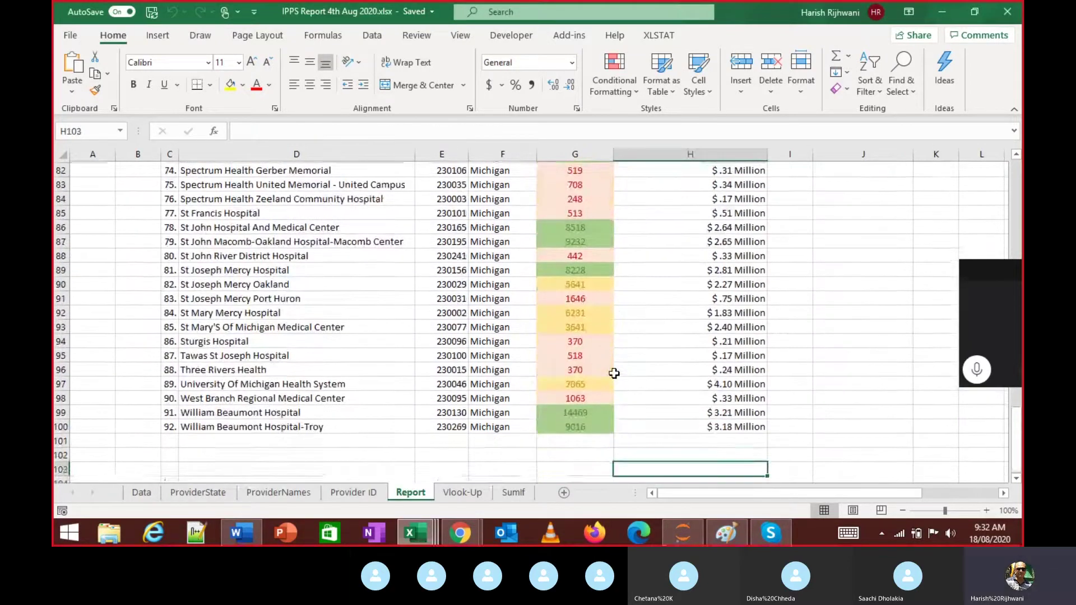
pyautogui.press('Left')
# In IPPS Data Assignment.xlsx, examine the Total Discharges subtotal formula in G15 and its source range G10:G12
pyautogui.hotkey('alt', 'Tab')
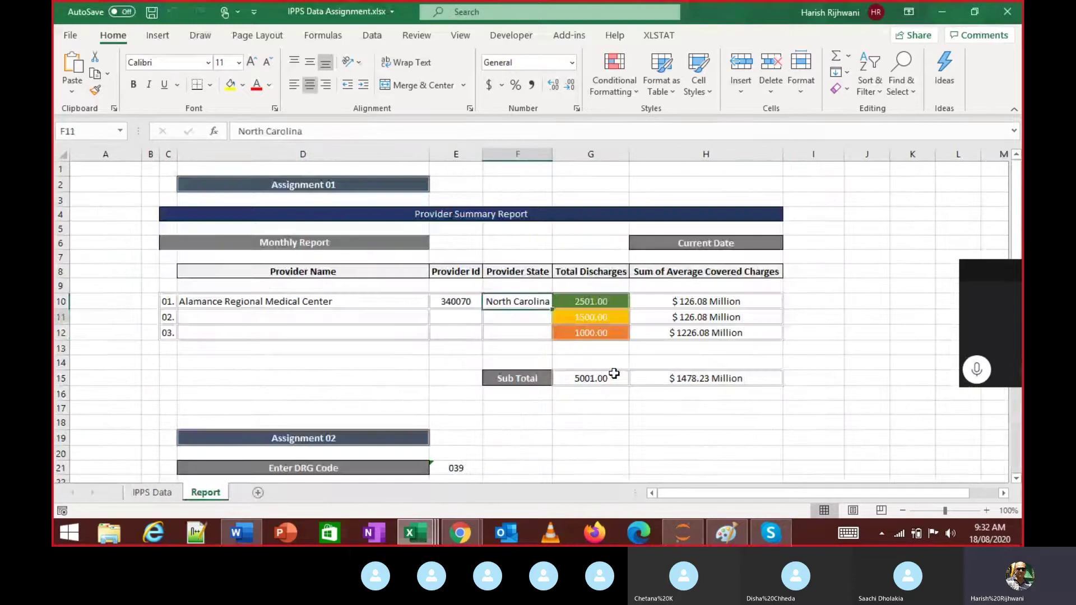
pyautogui.press('Down')
pyautogui.press('Down')
pyautogui.press('Down')
pyautogui.press('Down')
pyautogui.press('Right')
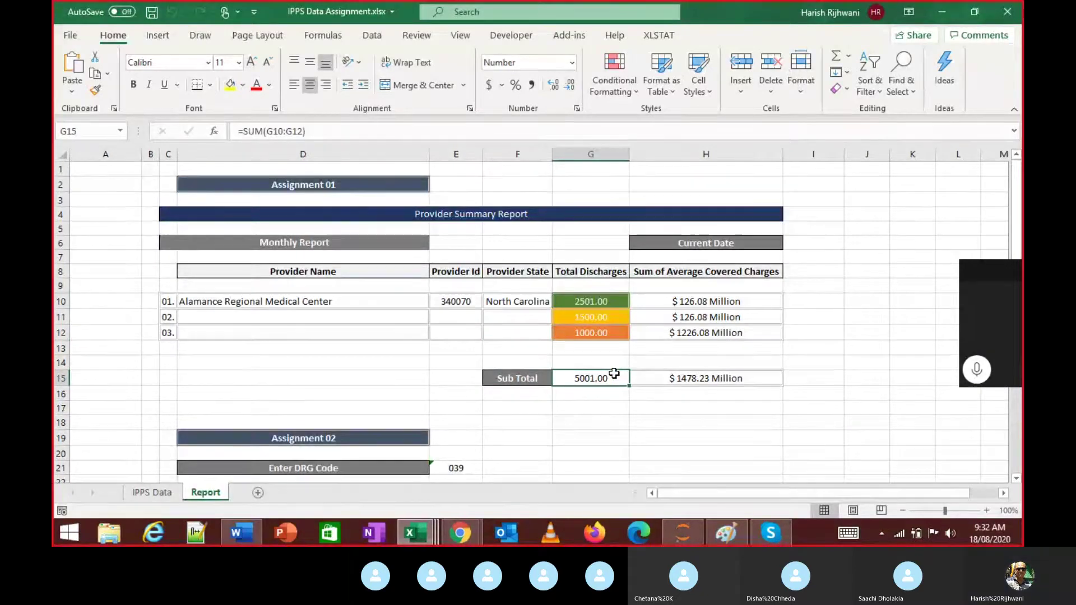
pyautogui.press('Up')
pyautogui.press('Up')
pyautogui.press('Up')
pyautogui.press('Up')
pyautogui.press('Up')
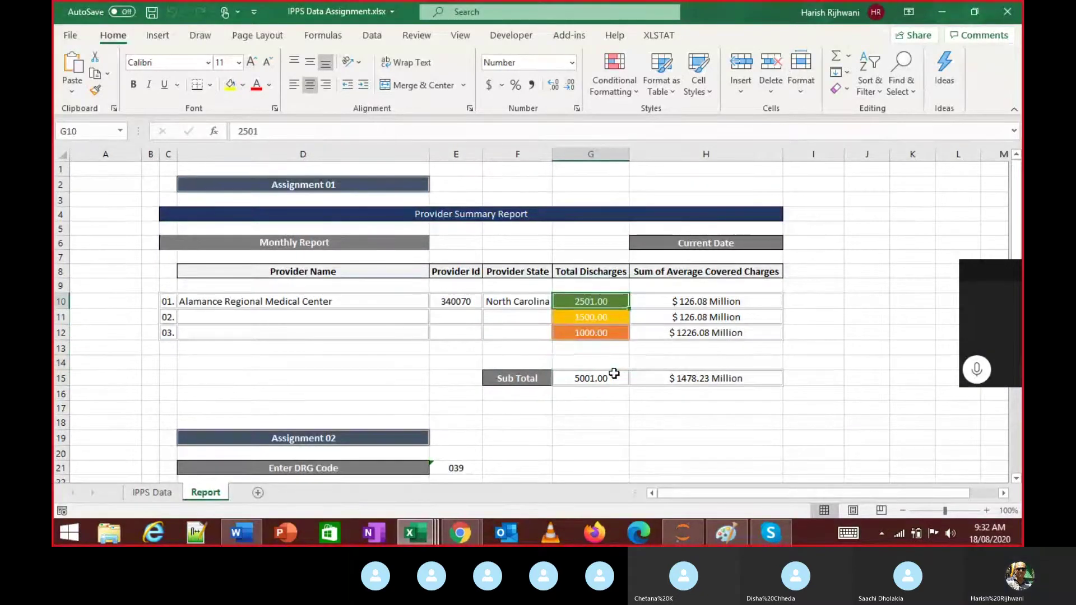
pyautogui.hotkey('shift', 'Down')
pyautogui.hotkey('shift', 'Down')
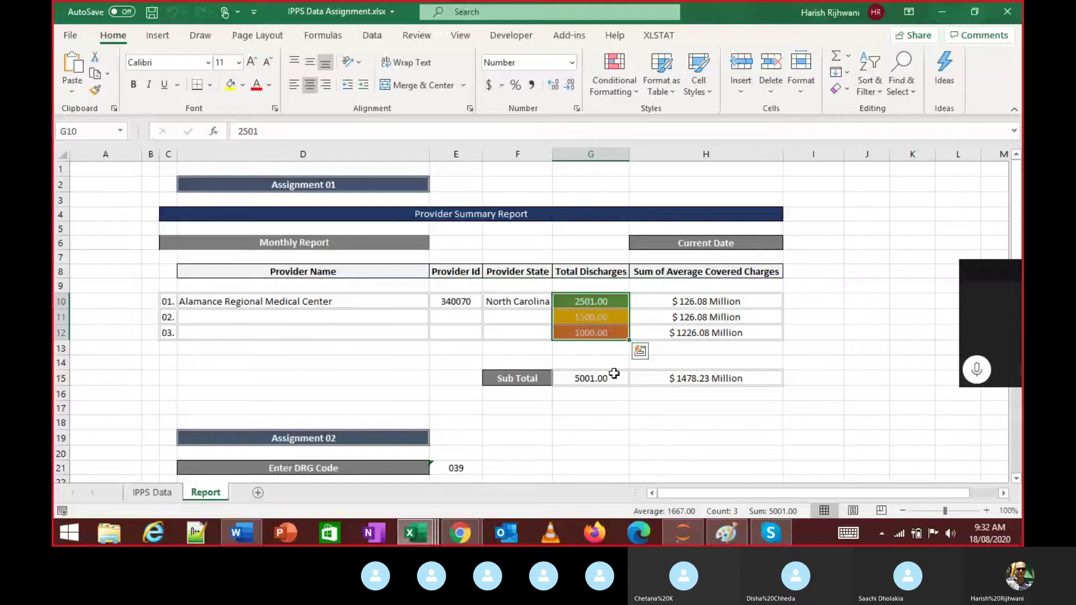
# Examine the Sum of Average Covered Charges values in H10:H12 and their subtotal formula in H15
pyautogui.press('Right')
pyautogui.hotkey('shift', 'Down')
pyautogui.hotkey('shift', 'Down')
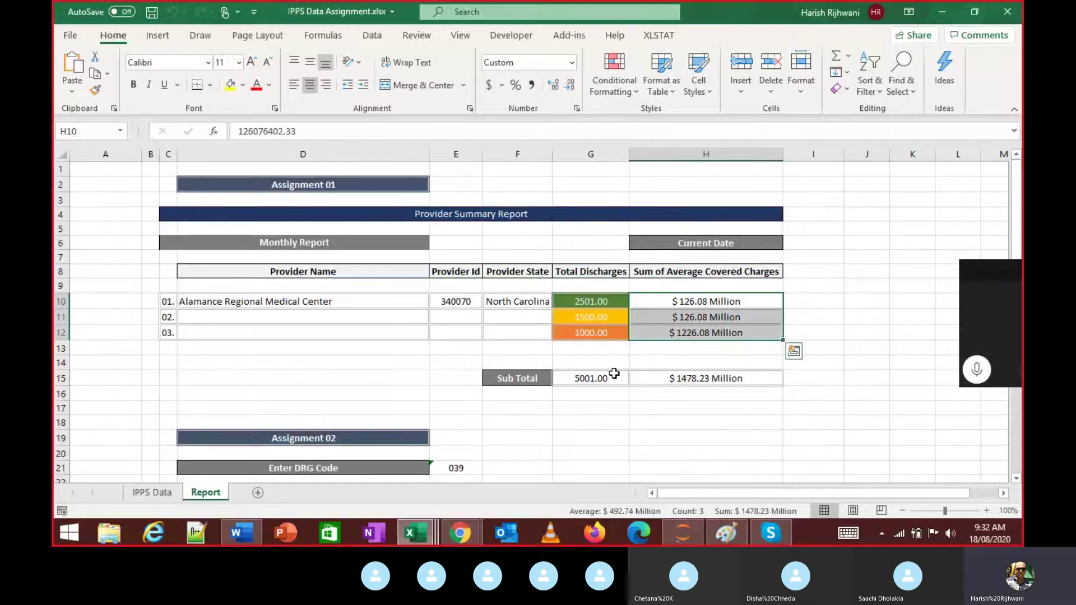
pyautogui.press('Down')
pyautogui.press('Down')
pyautogui.press('Down')
pyautogui.press('Down')
pyautogui.press('Down')
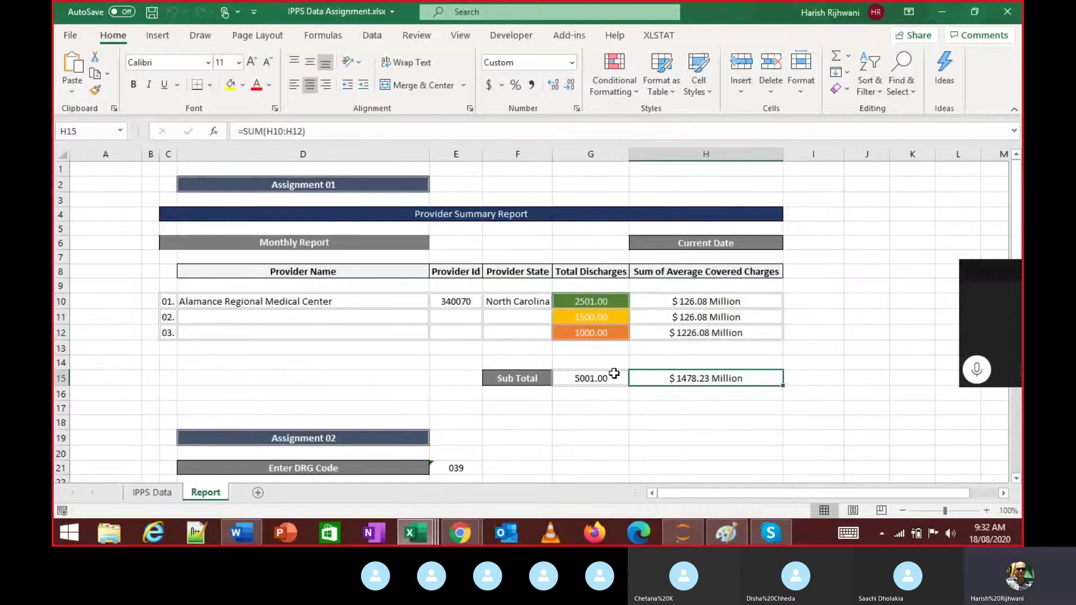
pyautogui.press('Up')
pyautogui.press('Up')
pyautogui.press('Up')
pyautogui.press('Up')
pyautogui.press('Up')
pyautogui.press('Up')
pyautogui.press('Down')
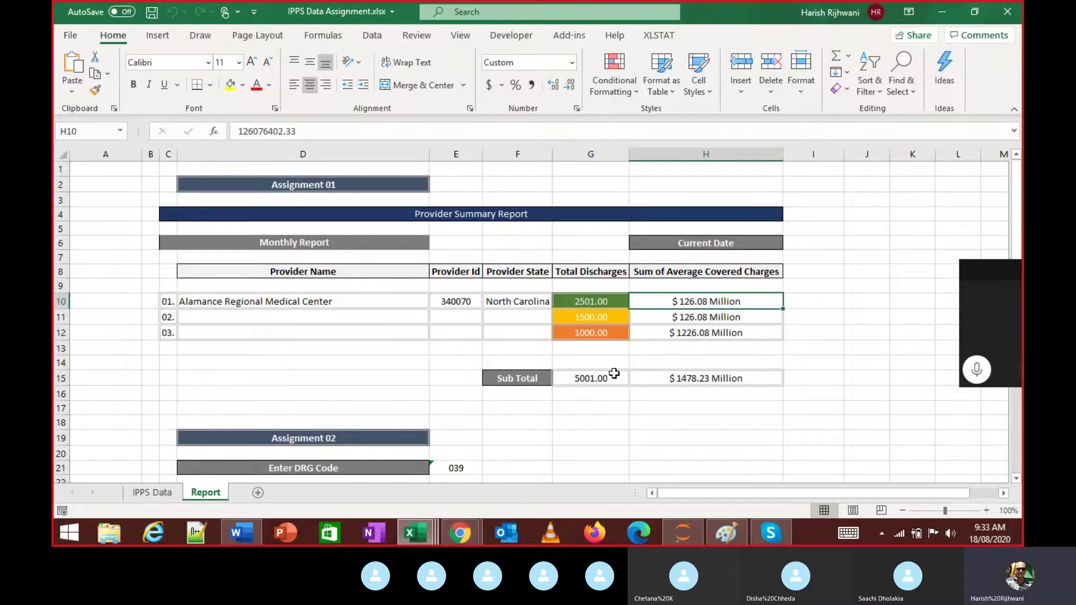
# In IPPS Report 4th Aug 2020.xlsx, total the Total Discharges column in cell G102 with =SUM(G9:G100)
pyautogui.hotkey('alt', 'Tab')
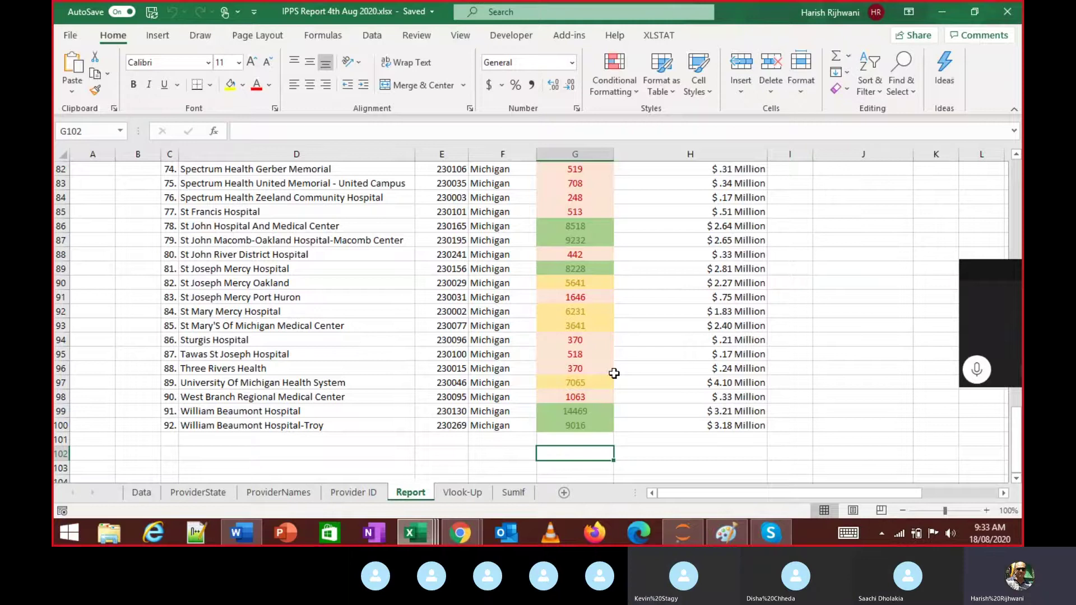
pyautogui.write('=su,')
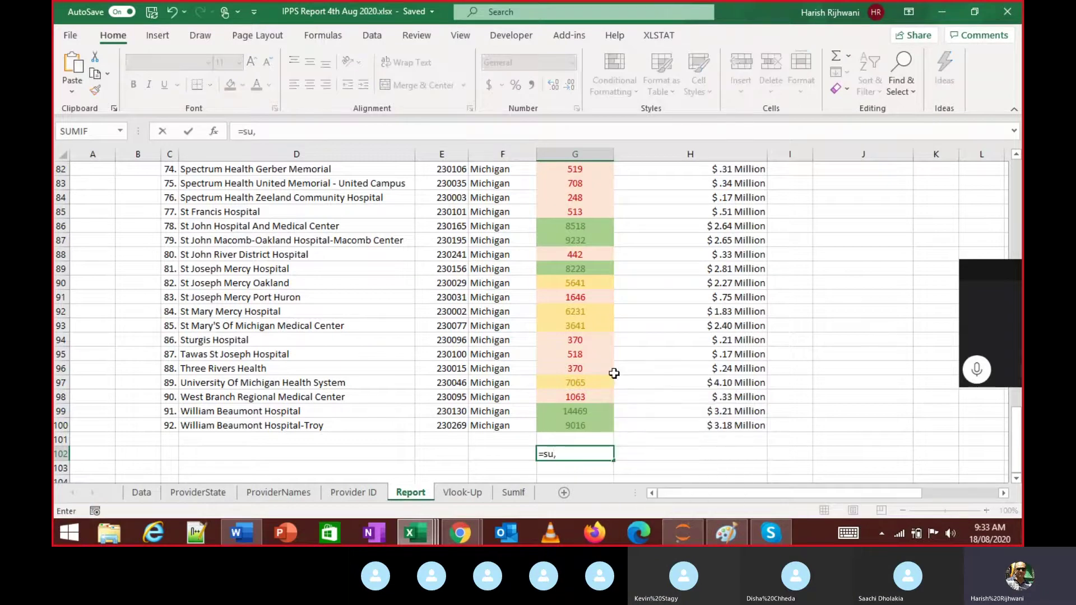
pyautogui.press('BackSpace')
pyautogui.write('m')
pyautogui.press('Tab')
pyautogui.press('Up')
pyautogui.press('Up')
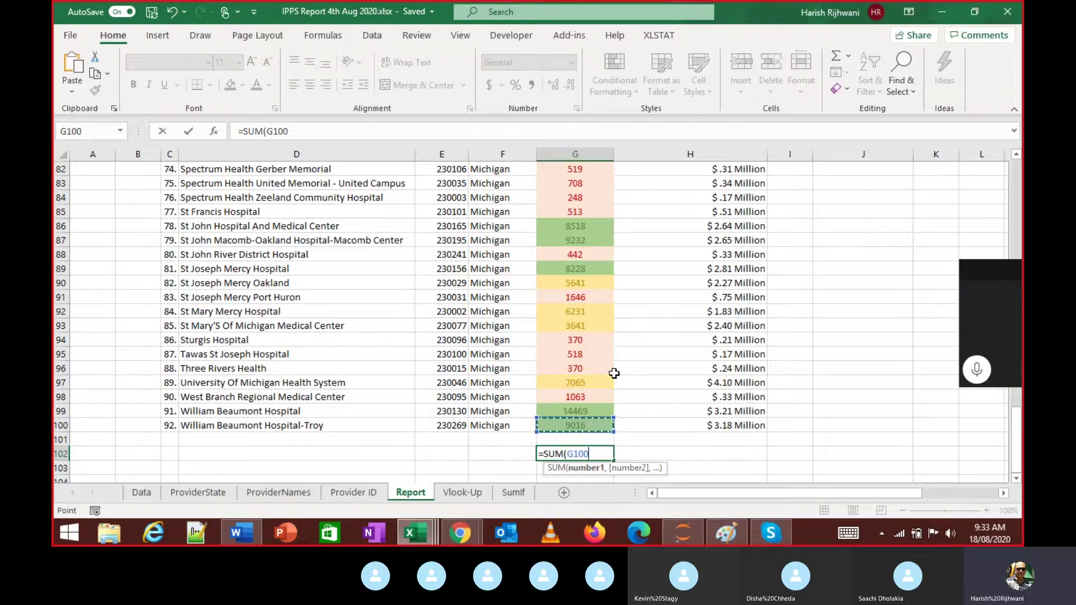
pyautogui.hotkey('ctrl', 'shift', 'Up')
pyautogui.press('Return')
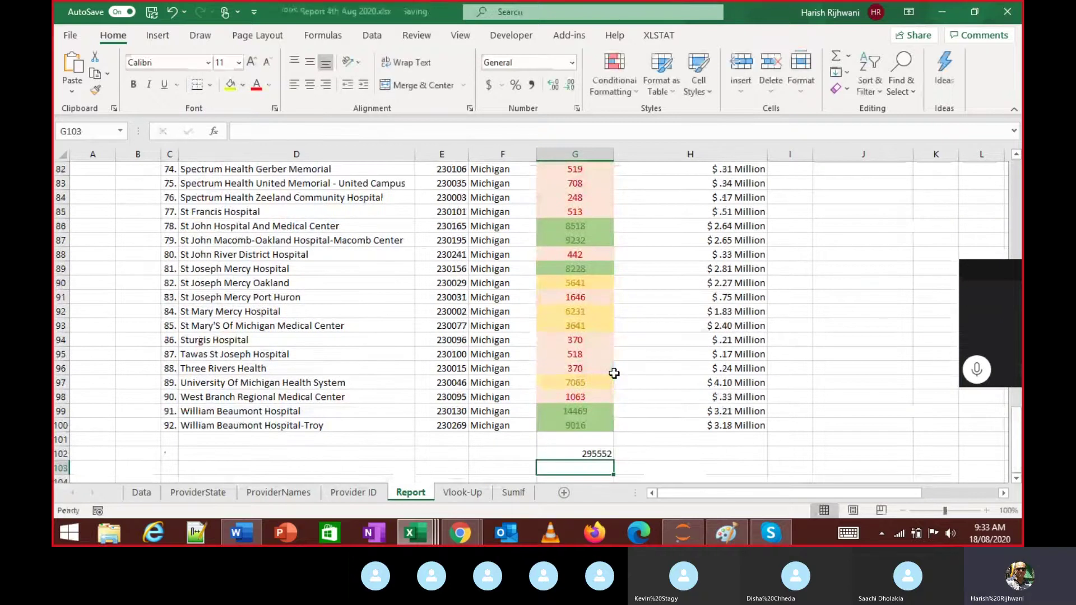
# Clear the total in cell G102 and undo the deletion
pyautogui.press('Up')
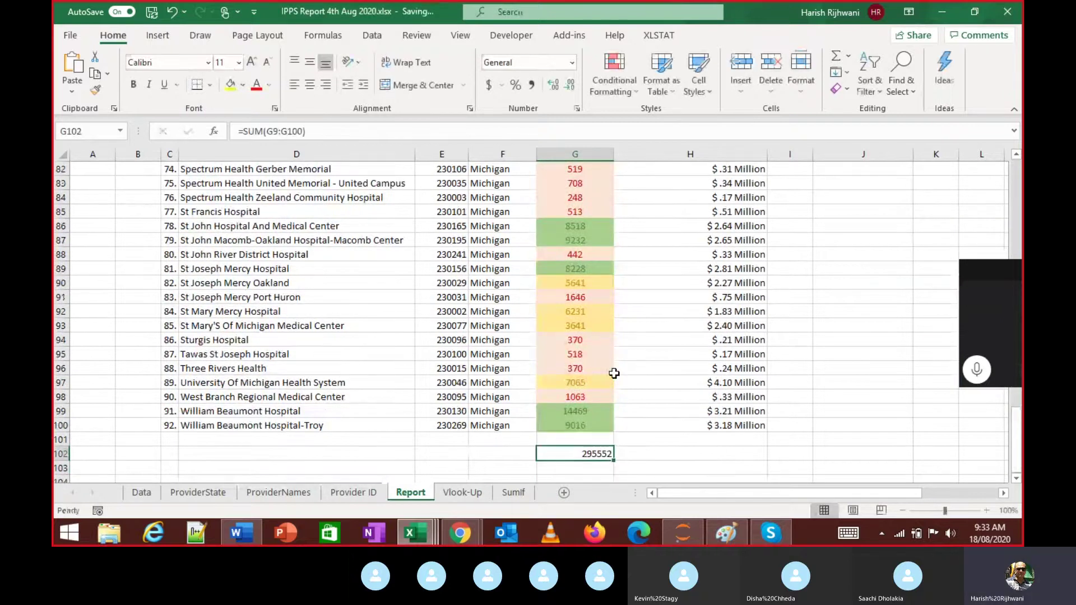
pyautogui.press('Delete')
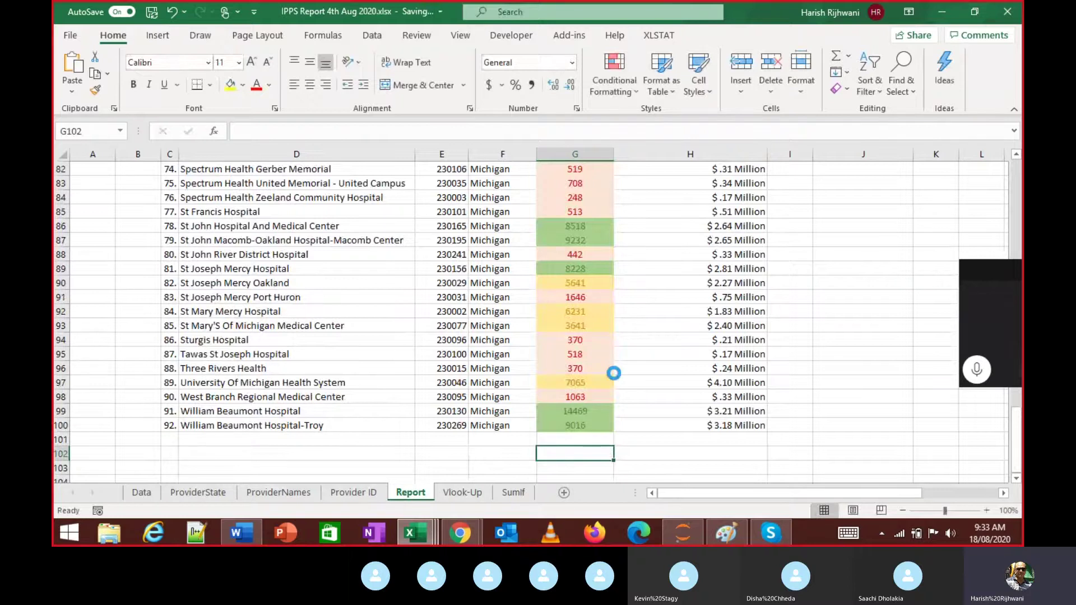
pyautogui.hotkey('ctrl', 'z')
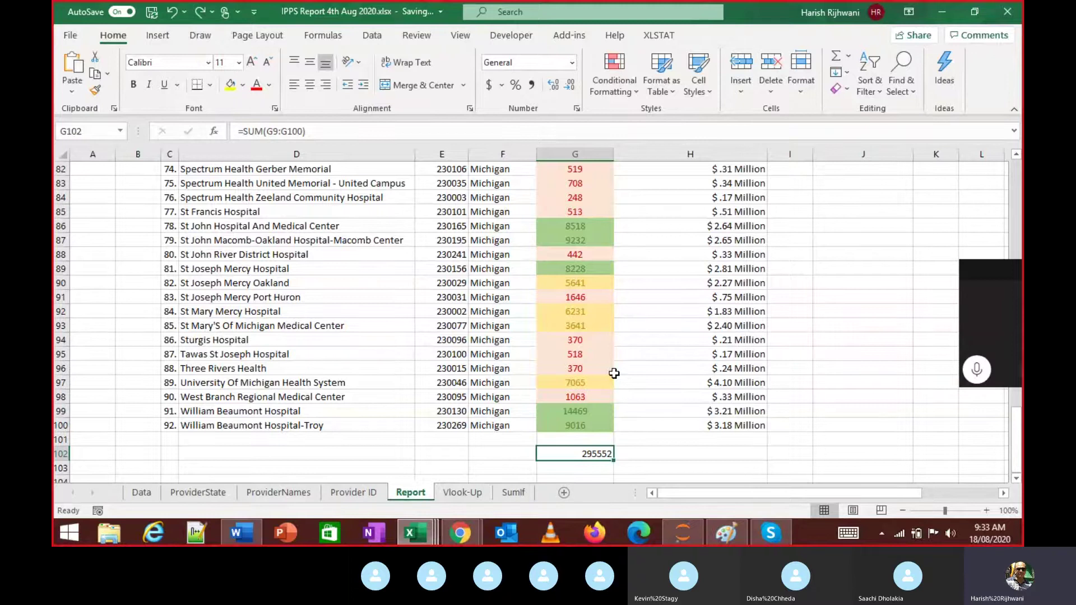
pyautogui.hotkey('alt', '=')
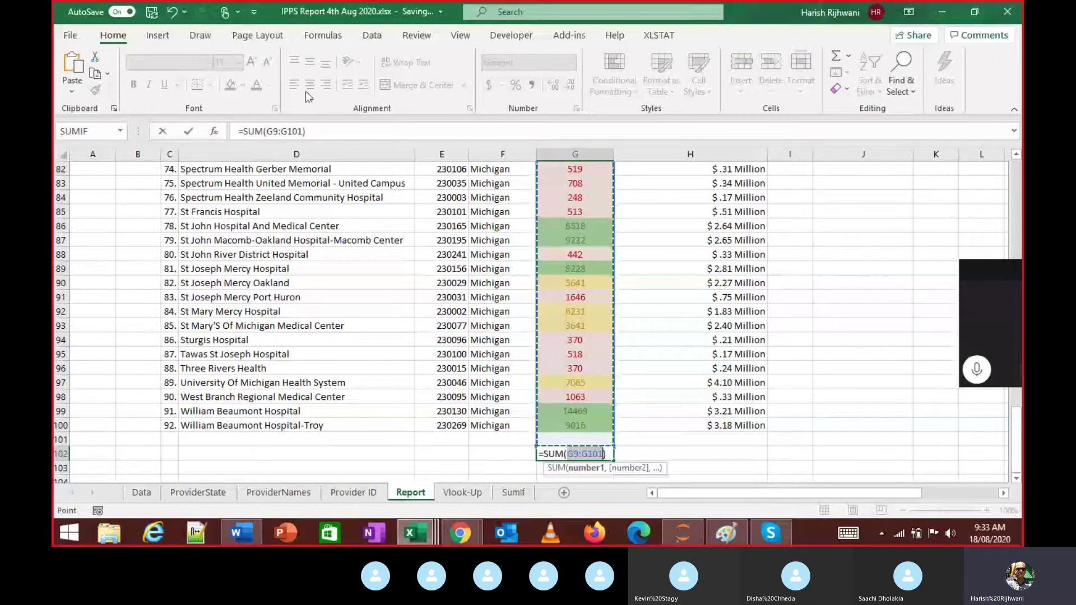
pyautogui.scroll(11, 552, 236)
pyautogui.scroll(12, 551, 236)
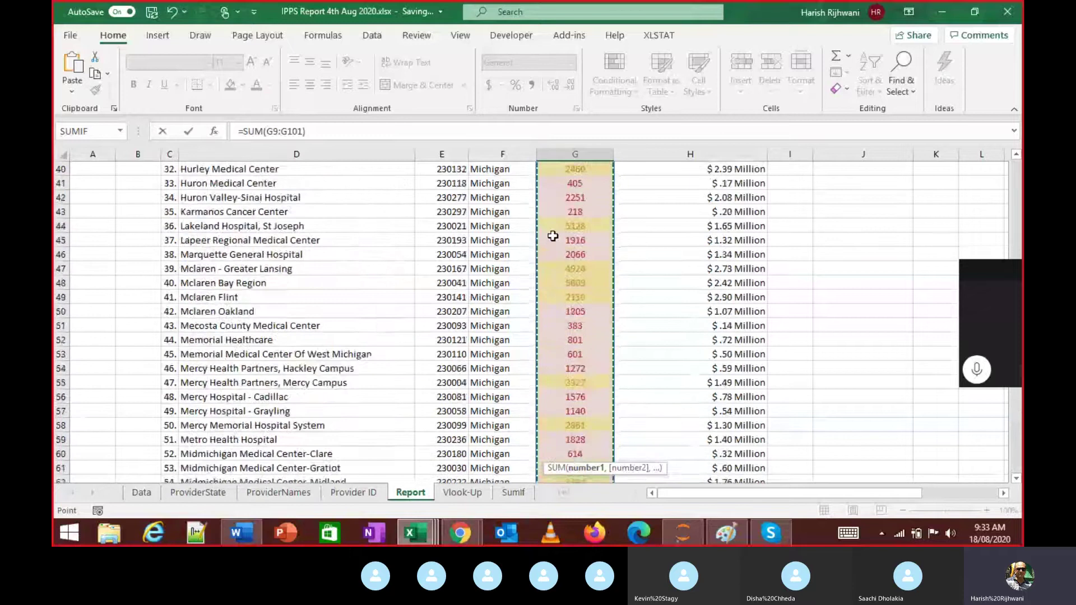
pyautogui.scroll(4, 552, 236)
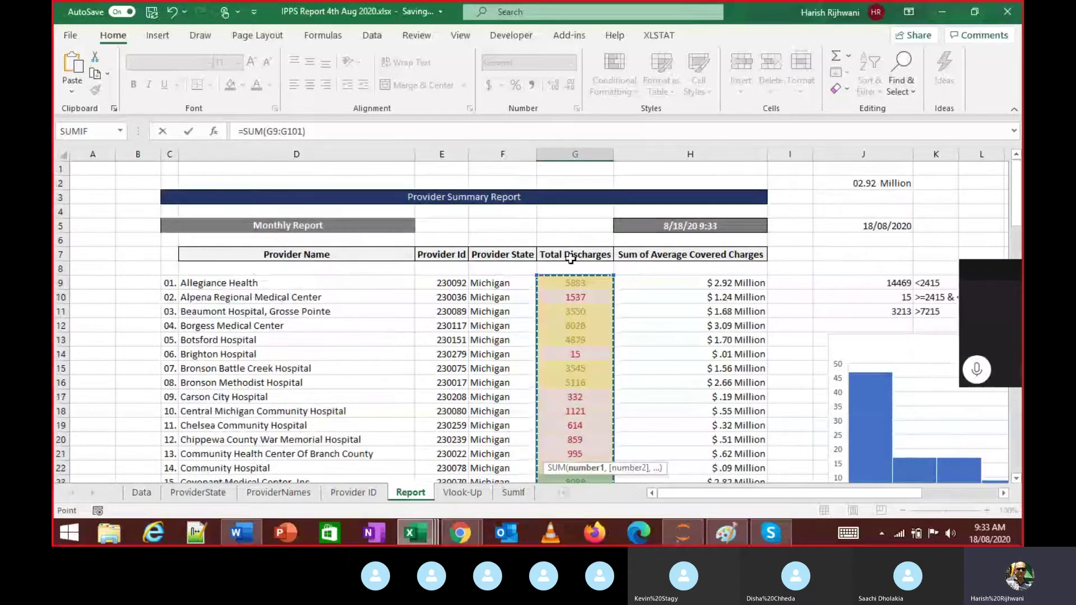
pyautogui.scroll(-4, 577, 287)
pyautogui.scroll(-13, 577, 286)
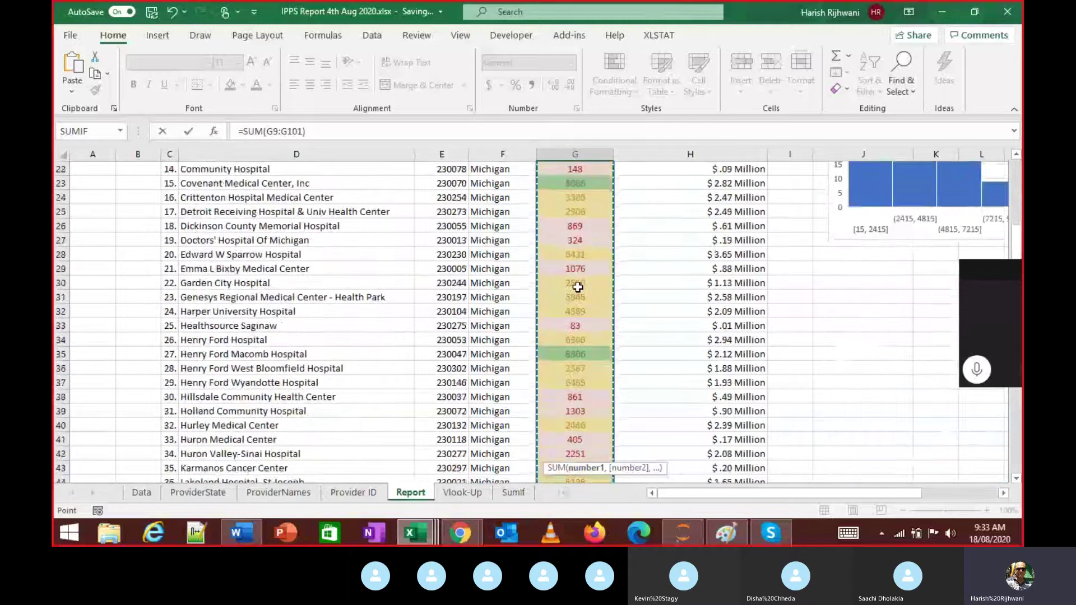
pyautogui.scroll(-13, 577, 287)
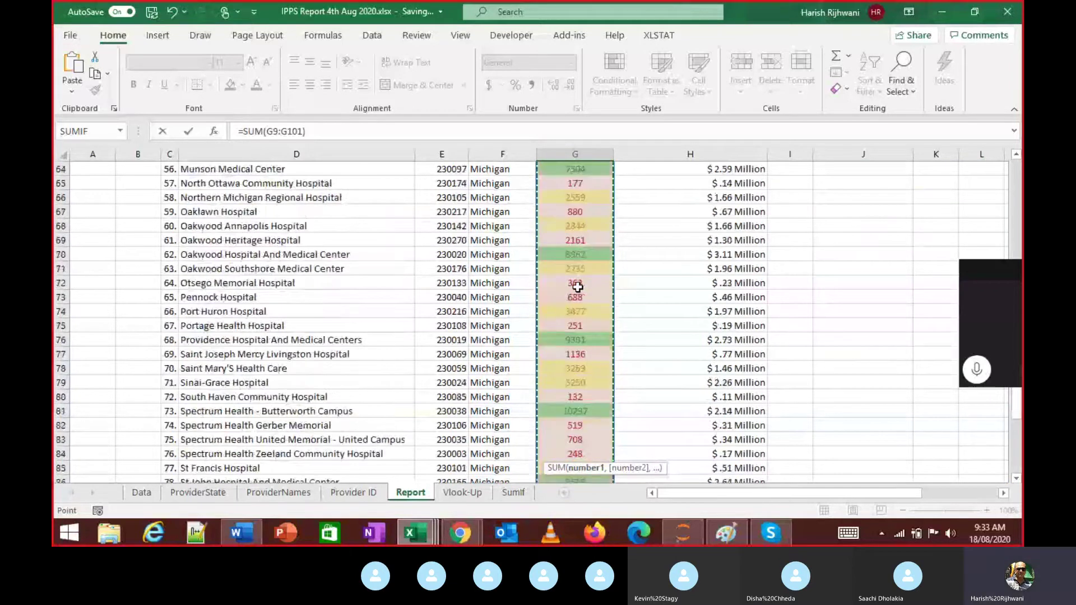
pyautogui.press('Return')
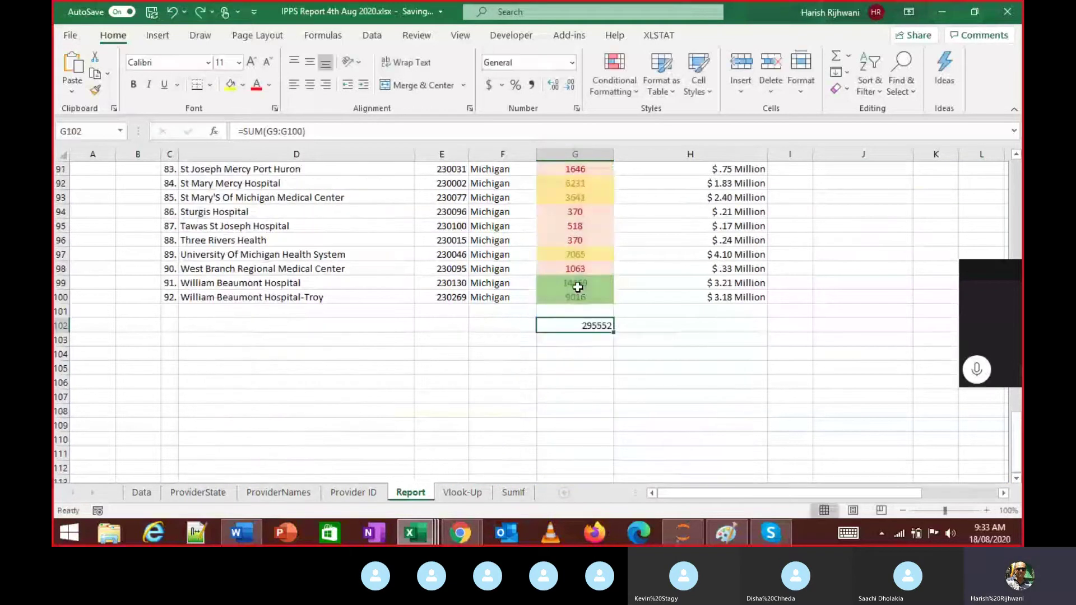
# Clear cell G102 and total the Total Discharges column there again with =SUM(G9:G101)
pyautogui.press('Delete')
pyautogui.hotkey('alt', '=')
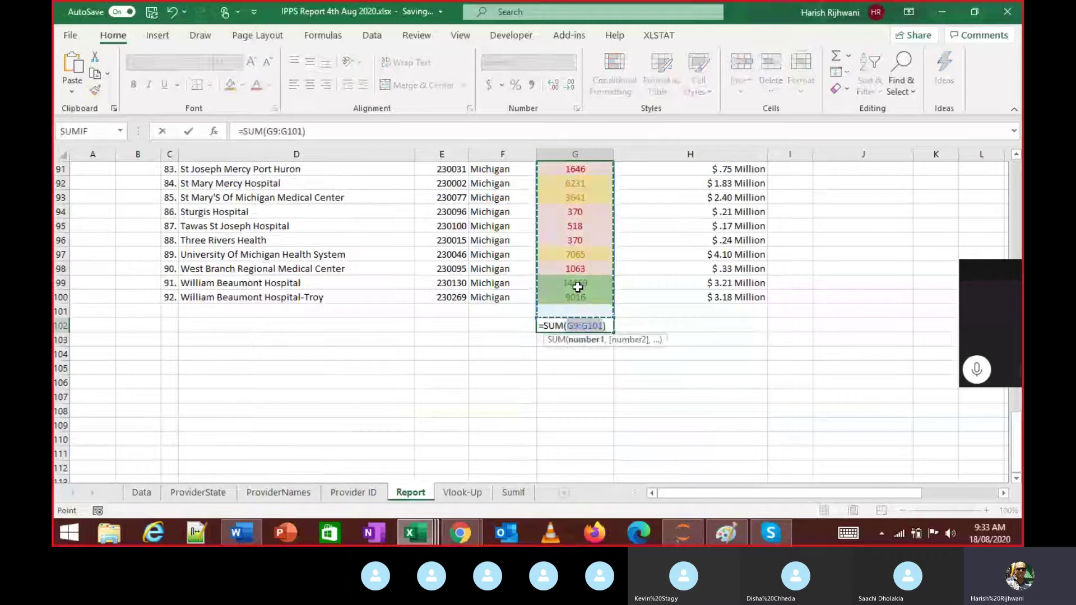
pyautogui.press('Return')
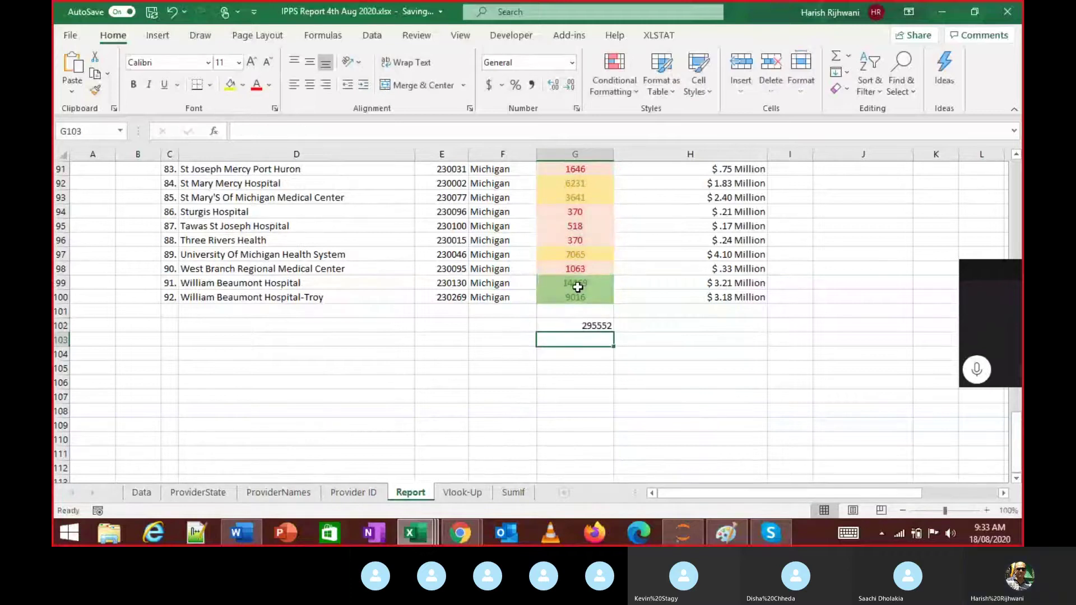
# Centre the Total Discharges subtotal horizontally in cell G102
pyautogui.press('Up')
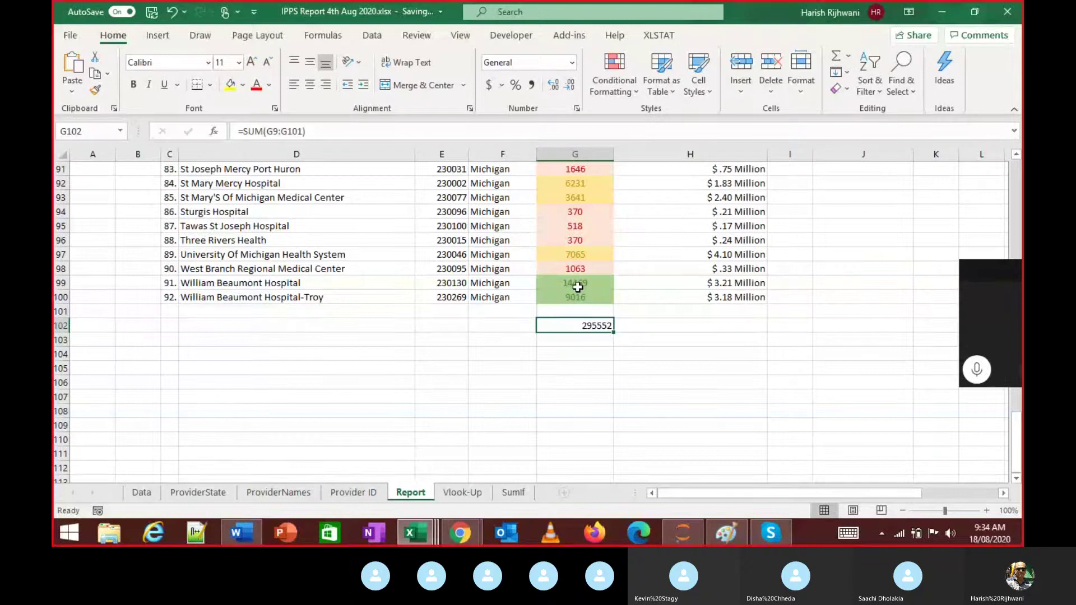
pyautogui.hotkey('alt', 'h')
pyautogui.press('a')
pyautogui.press('c')
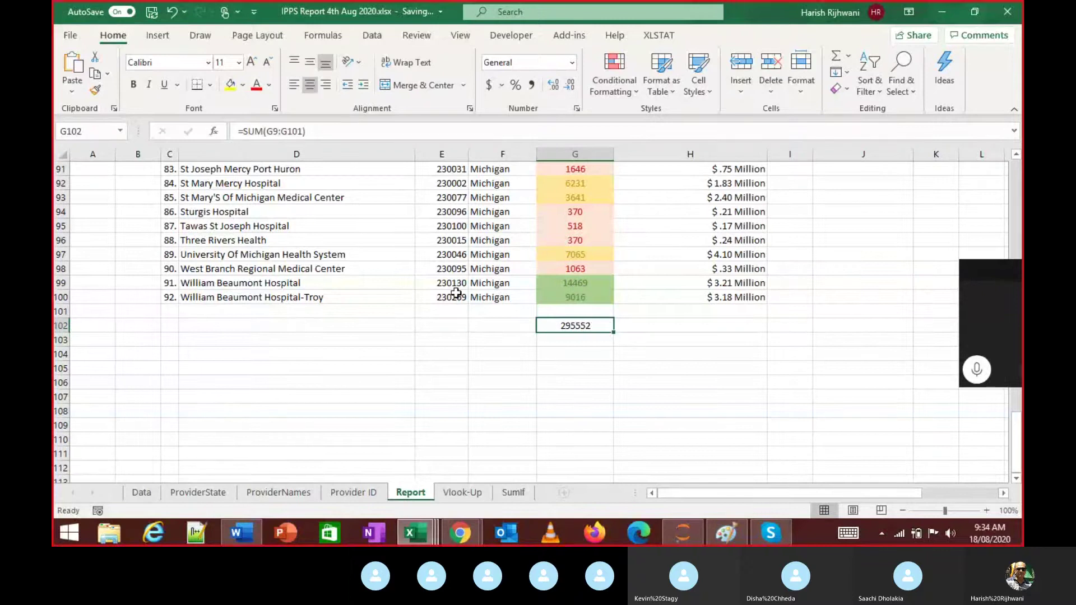
# Label the total row by entering Sub Total in cell F102
pyautogui.press('Right')
pyautogui.press('Left')
pyautogui.press('Left')
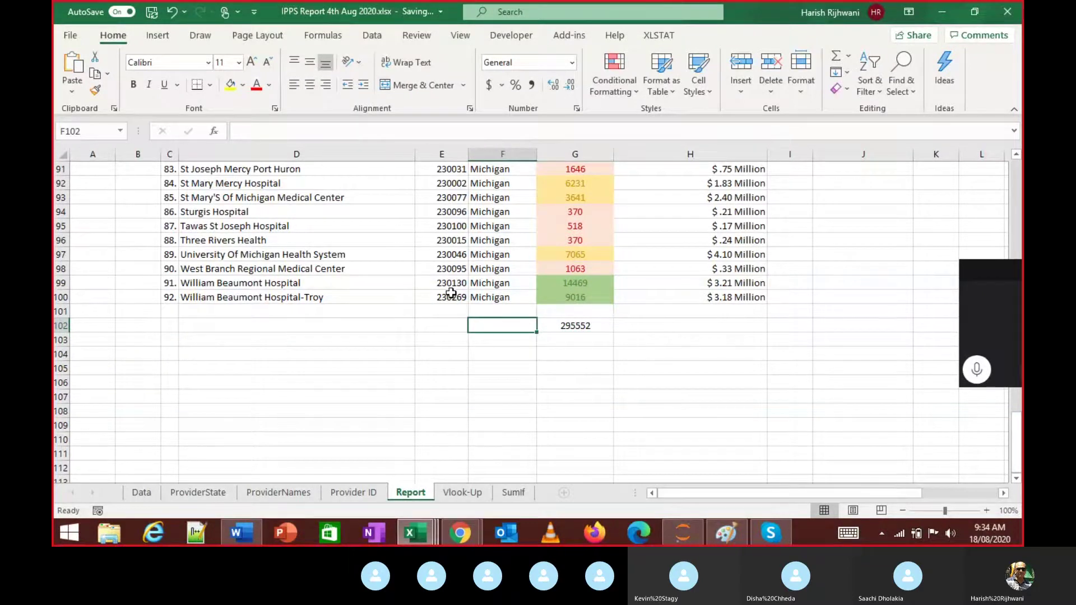
pyautogui.write('Sub Total')
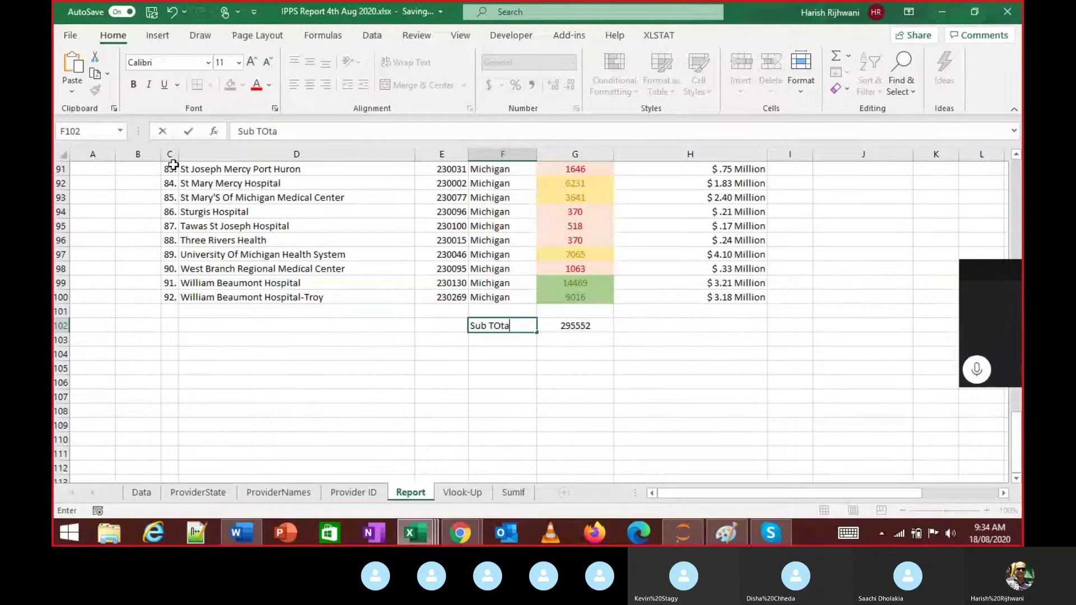
pyautogui.hotkey('ctrl', 'Return')
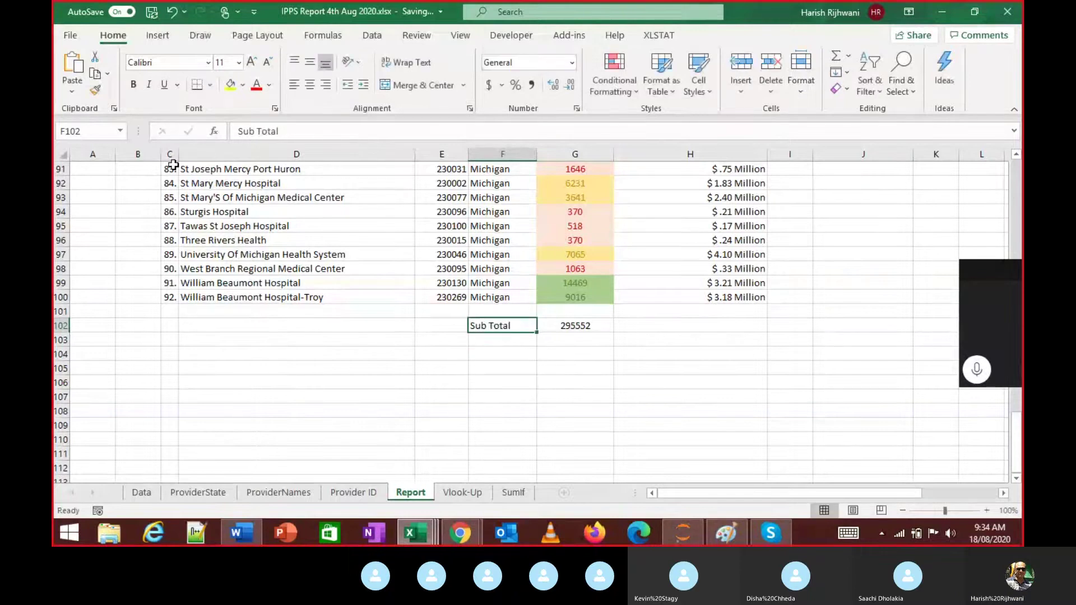
pyautogui.press('Right')
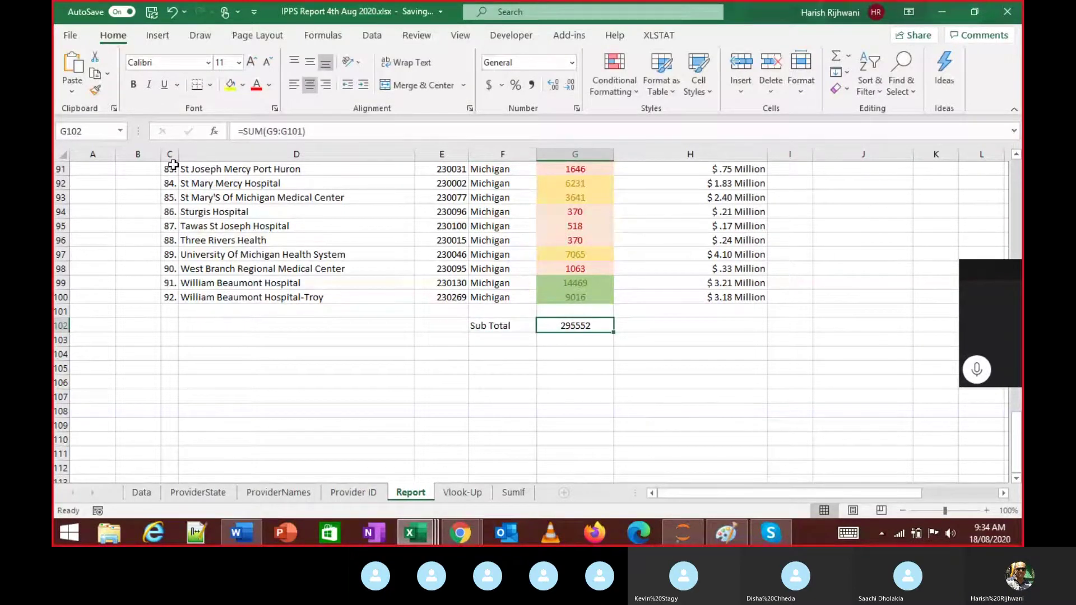
pyautogui.press('super+c')
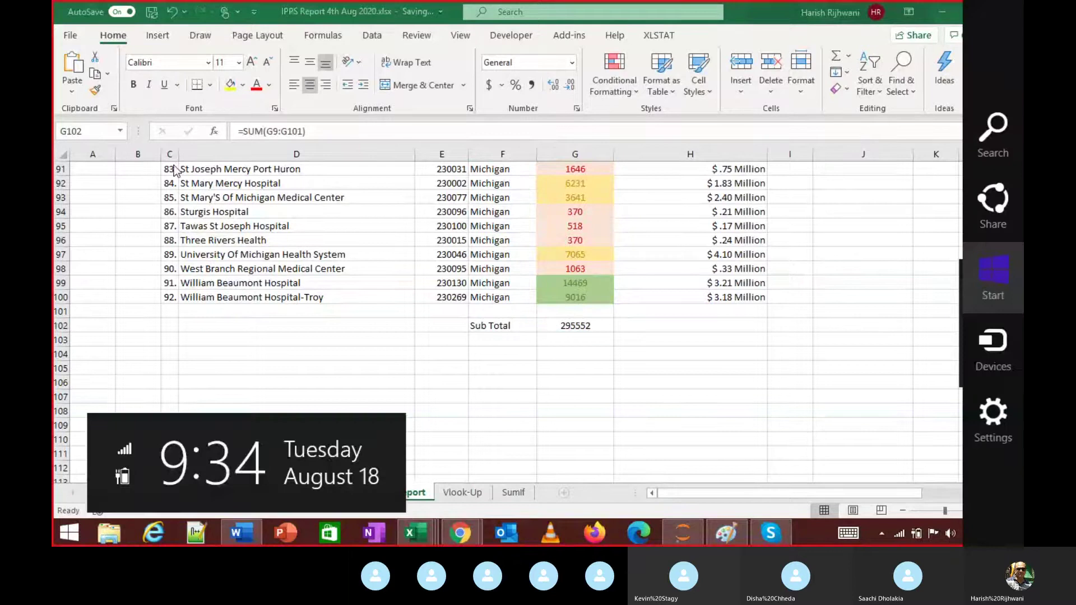
pyautogui.press('Escape')
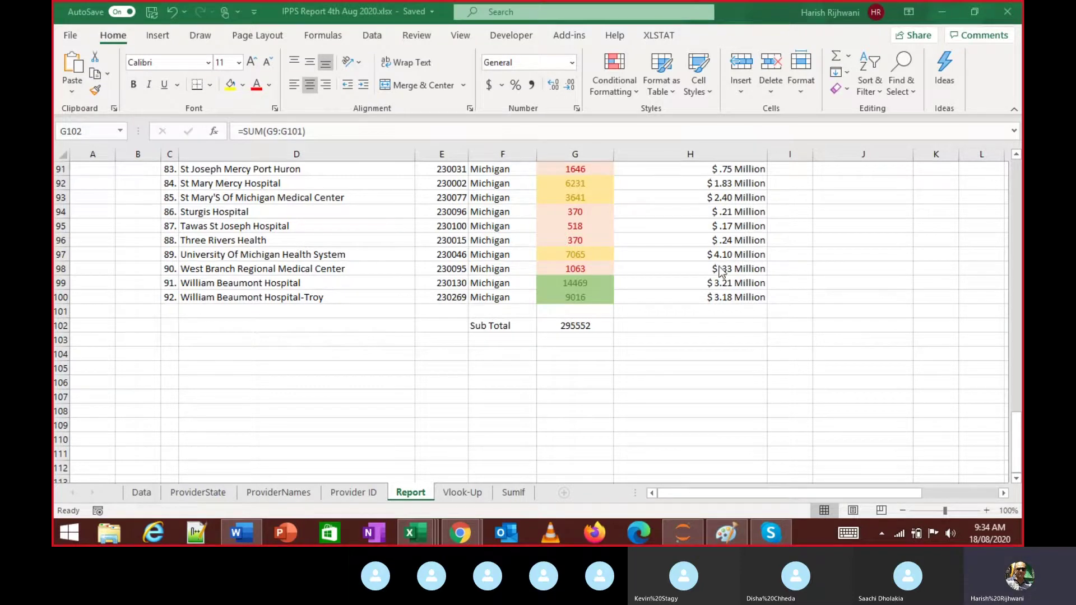
# Total the Sum of Average Covered Charges column in cell H102 with =SUM(H9:H101)
pyautogui.click(690, 323)
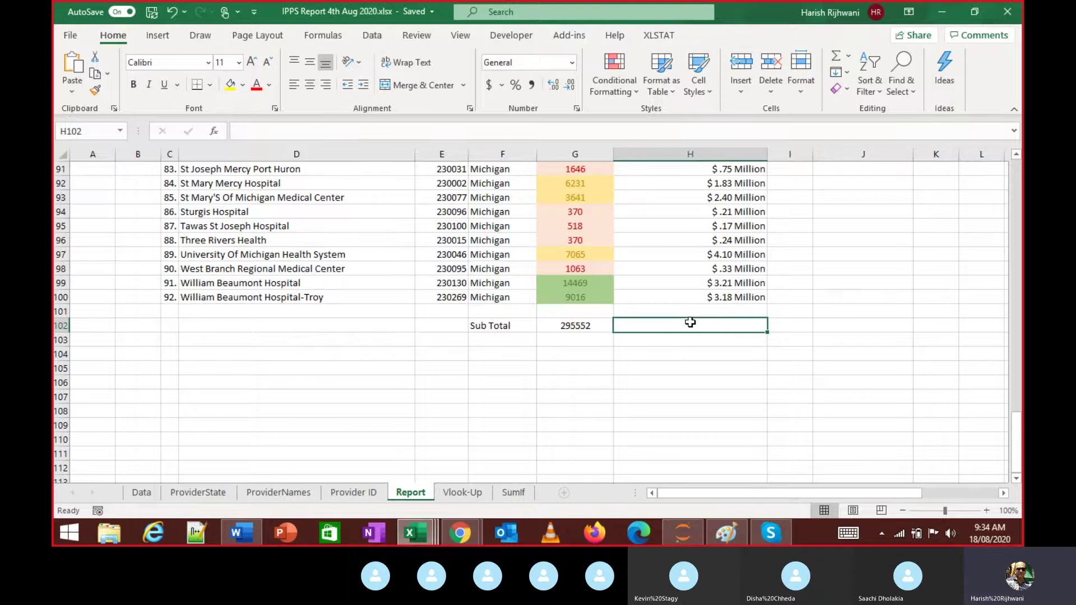
pyautogui.hotkey('alt', '=')
pyautogui.press('Return')
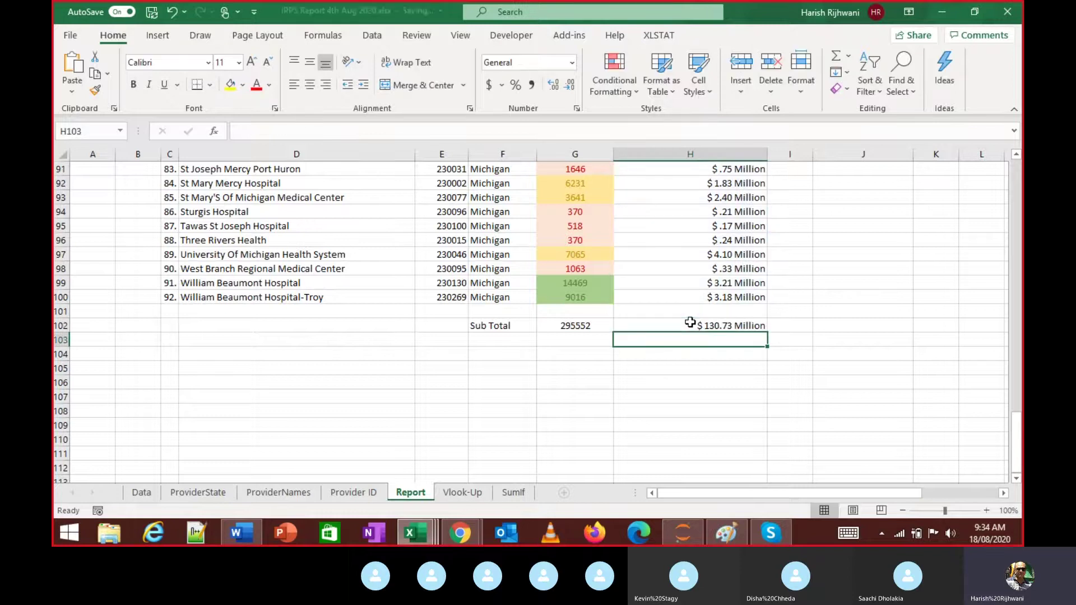
pyautogui.click(690, 322)
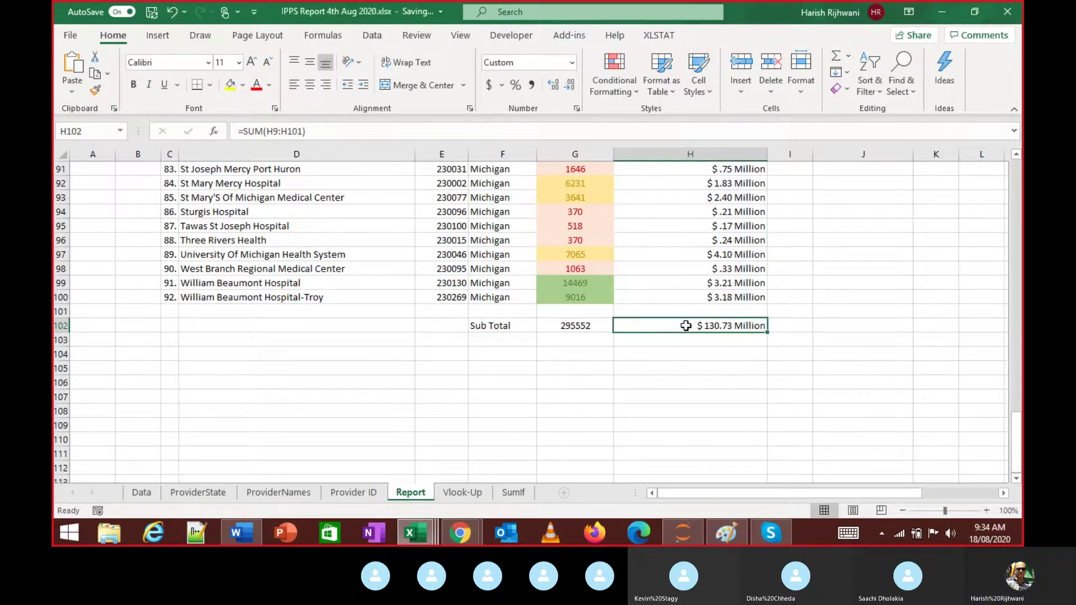
# In IPPS Data Assignment.xlsx, examine the layout of the template's Sub Total row 15
pyautogui.click(547, 350)
pyautogui.hotkey('alt', 'Tab')
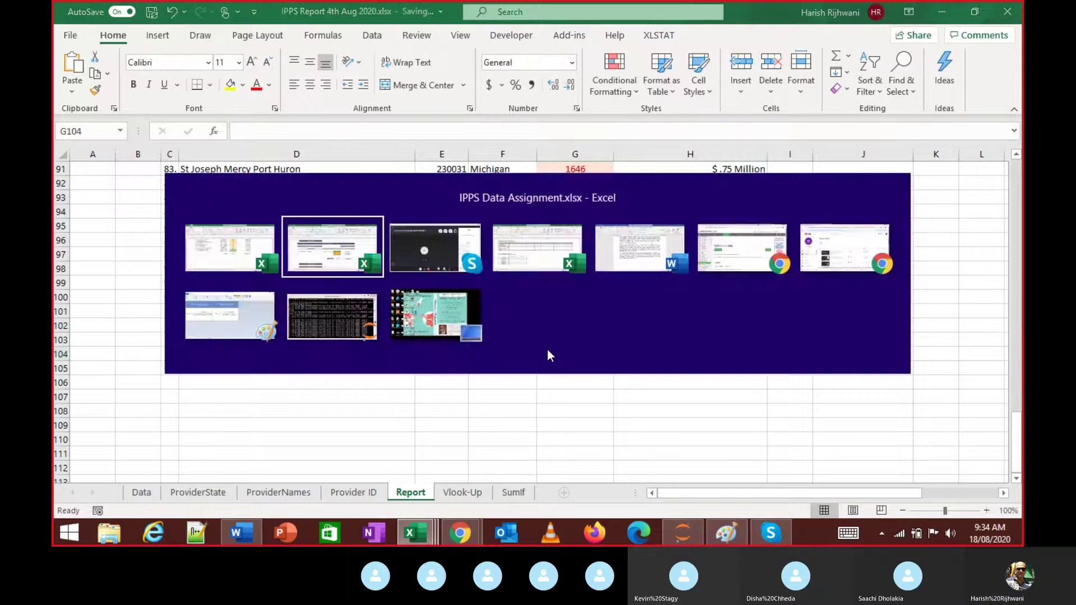
pyautogui.click(665, 378)
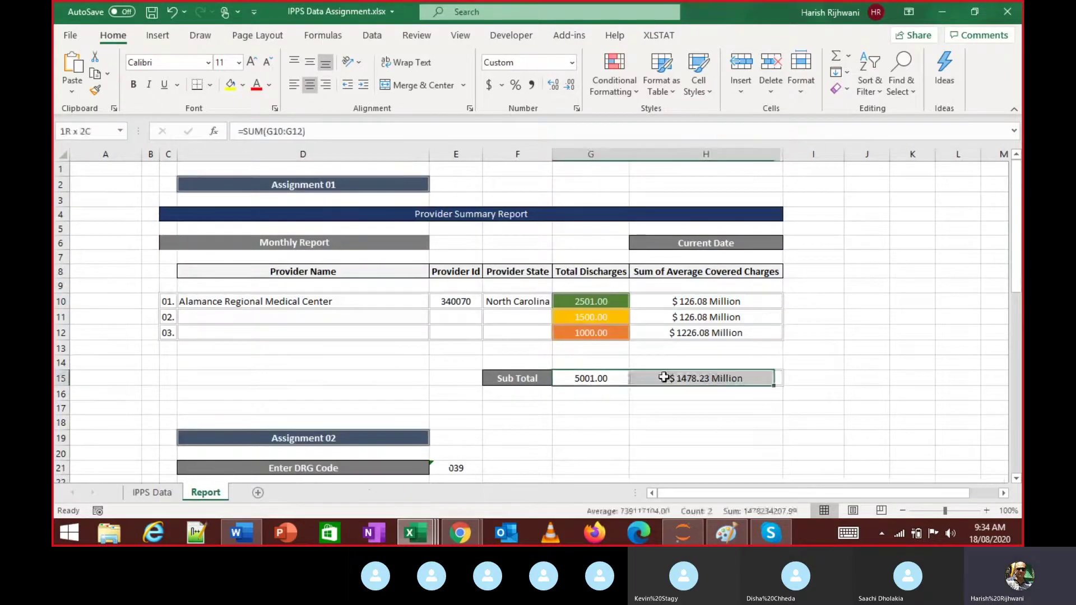
pyautogui.click(632, 407)
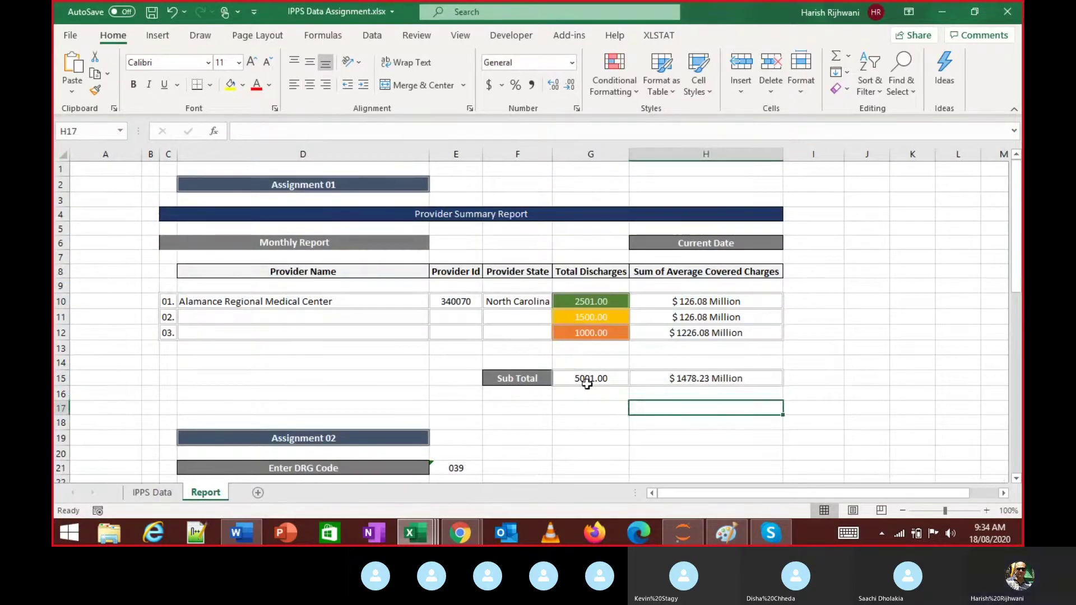
# In IPPS Report 4th Aug 2020.xlsx, centre the Sub Total label horizontally in cell F102
pyautogui.hotkey('alt', 'Tab')
pyautogui.click(516, 330)
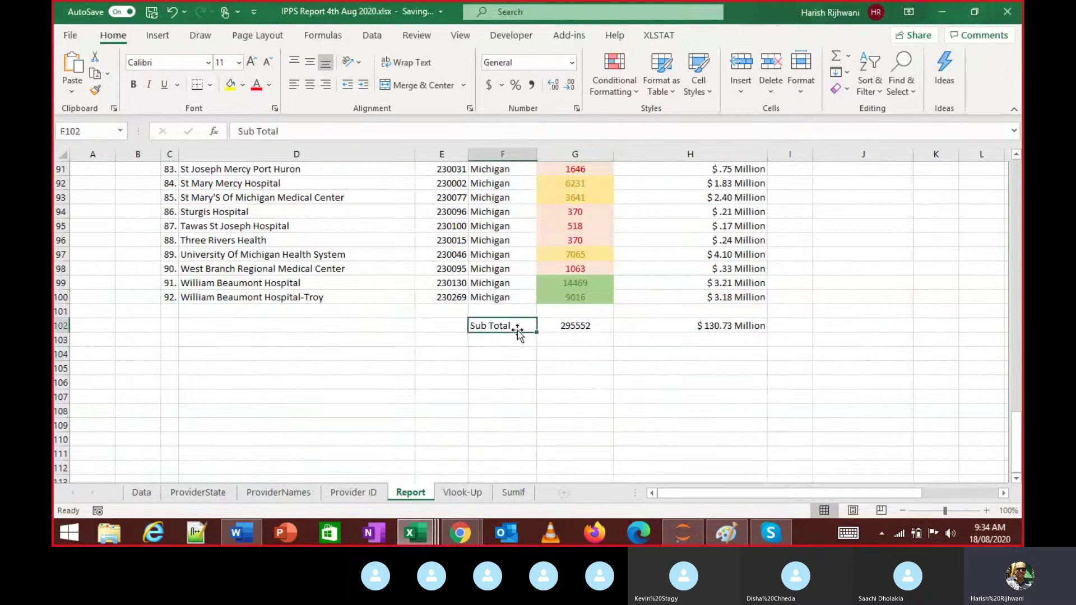
pyautogui.hotkey('alt', 'Tab')
pyautogui.hotkey('alt', 'Tab')
pyautogui.press('alt')
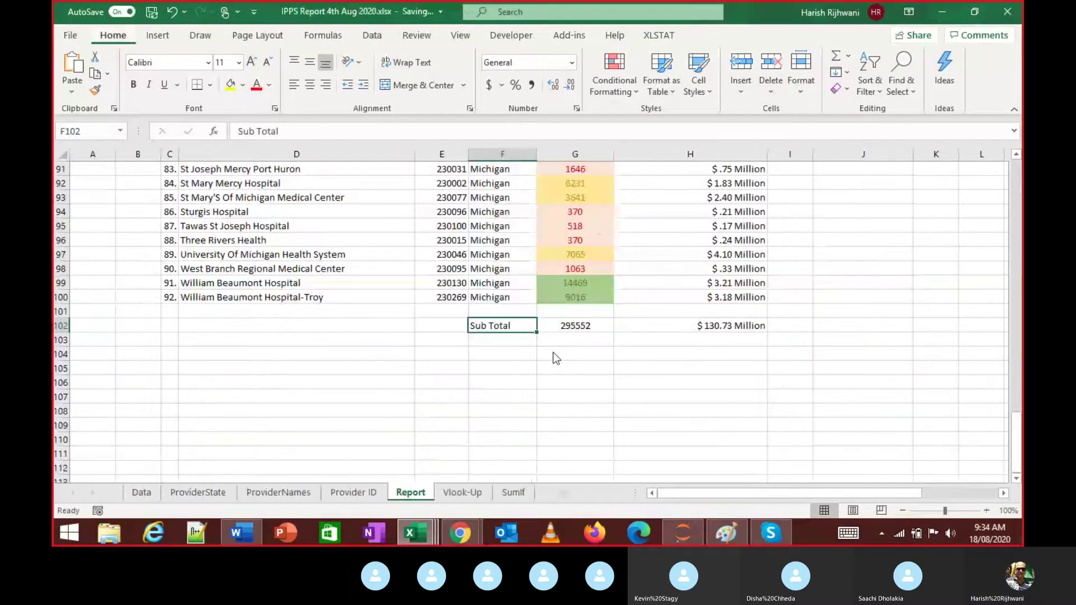
pyautogui.press('h')
pyautogui.press('c')
pyautogui.press('c')
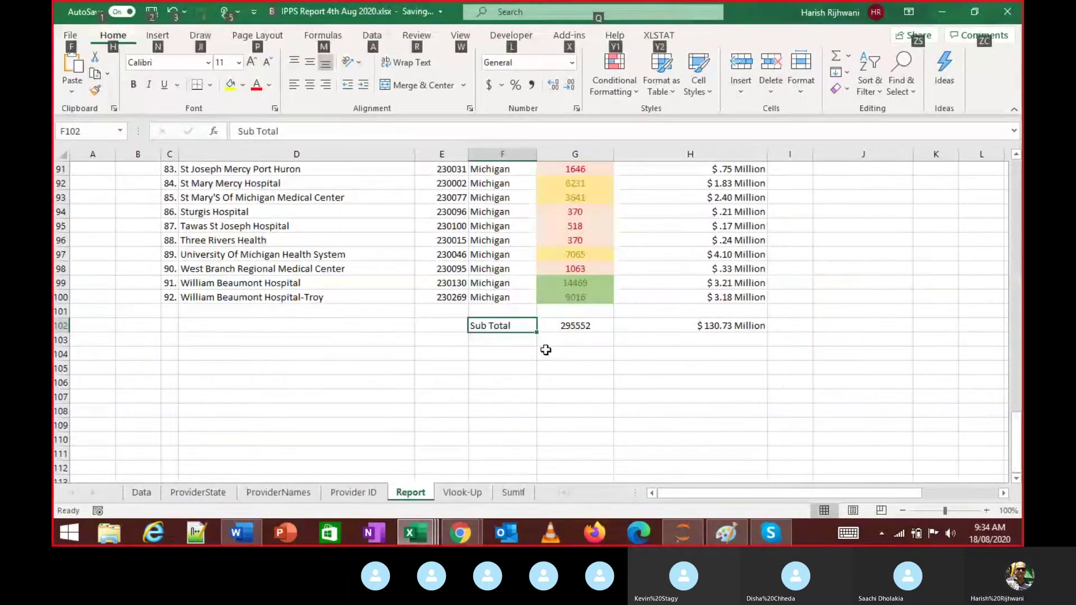
pyautogui.hotkey('alt', 'h')
pyautogui.press('a')
pyautogui.press('c')
# Examine the Total Discharges column from its last provider row in G100 up to the first in G9
pyautogui.press('Up')
pyautogui.press('Right')
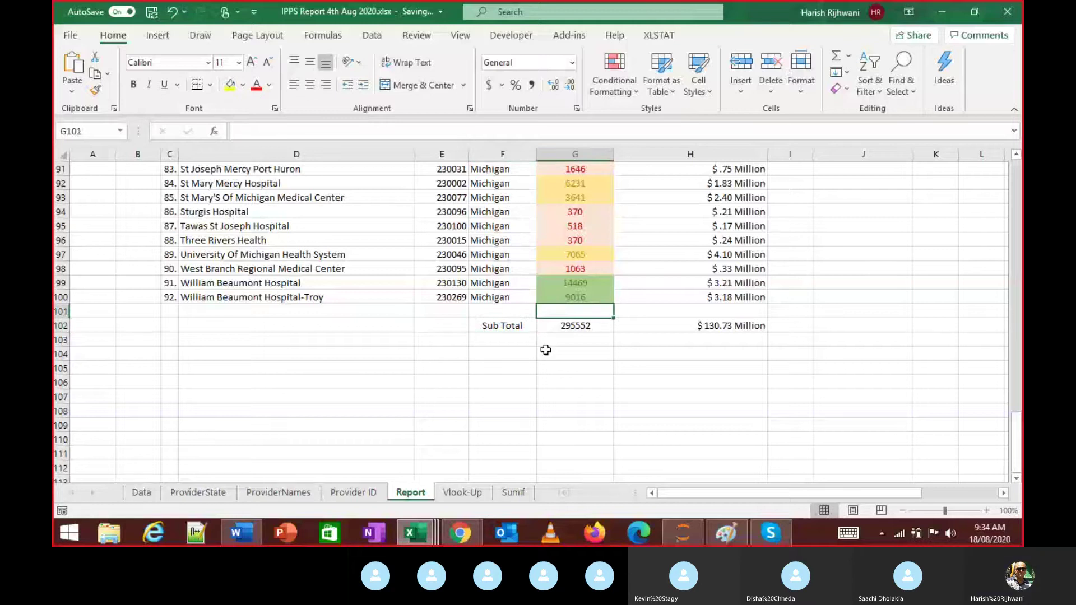
pyautogui.press('Up')
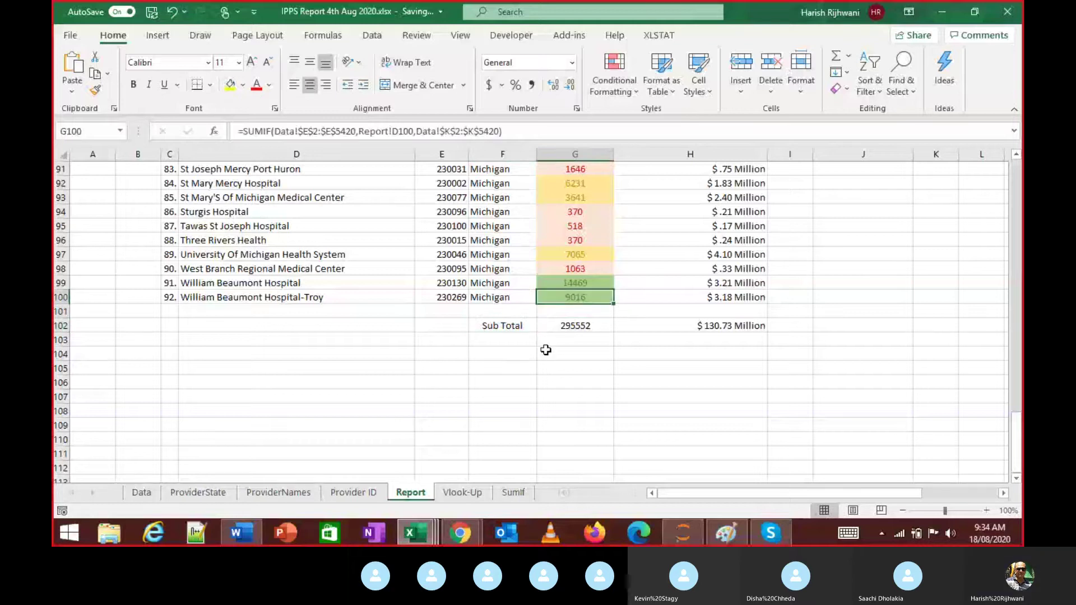
pyautogui.hotkey('ctrl', 'Up')
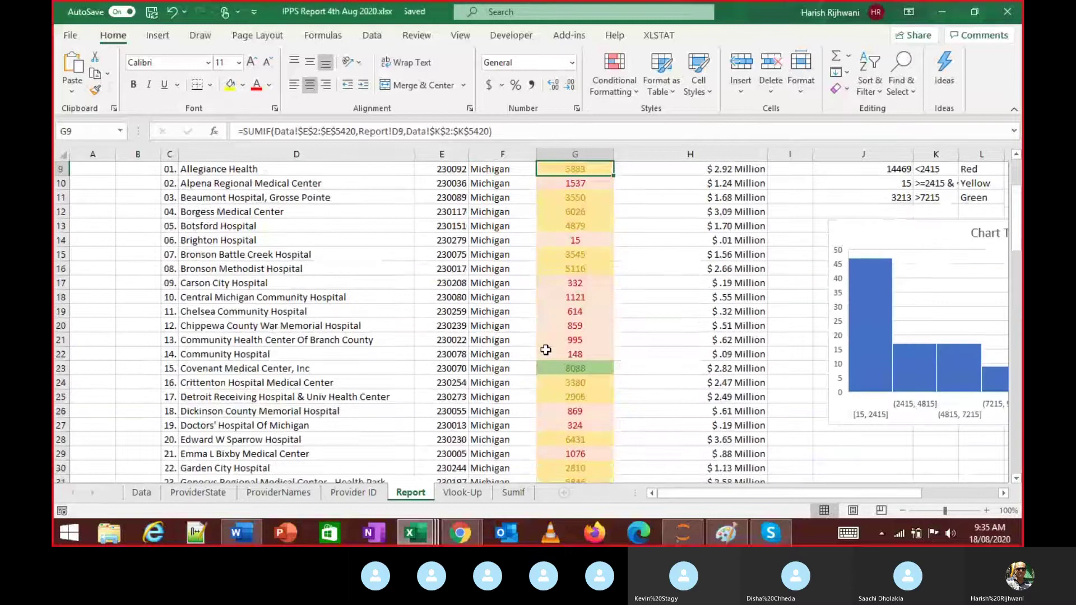
pyautogui.press('Up')
pyautogui.press('Down')
# Examine the Sum of Average Covered Charges column from its heading and first value in H9 down to the subtotal in H102
pyautogui.press('Right')
pyautogui.press('Right')
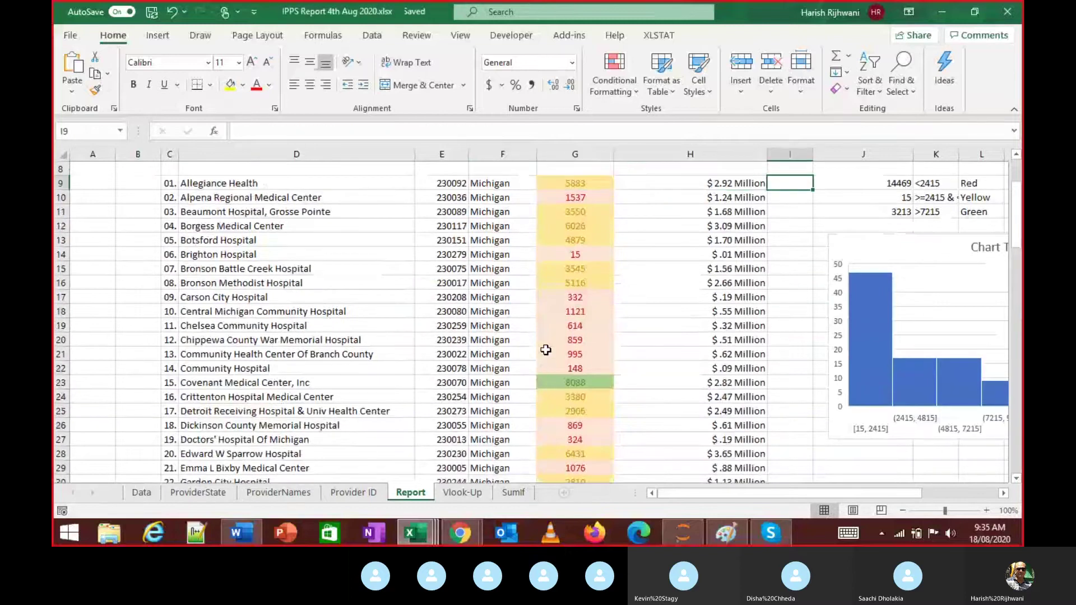
pyautogui.press('Left')
pyautogui.press('Up')
pyautogui.press('Up')
pyautogui.press('Up')
pyautogui.press('Up')
pyautogui.press('Down')
pyautogui.press('Down')
pyautogui.press('Down')
pyautogui.press('Down')
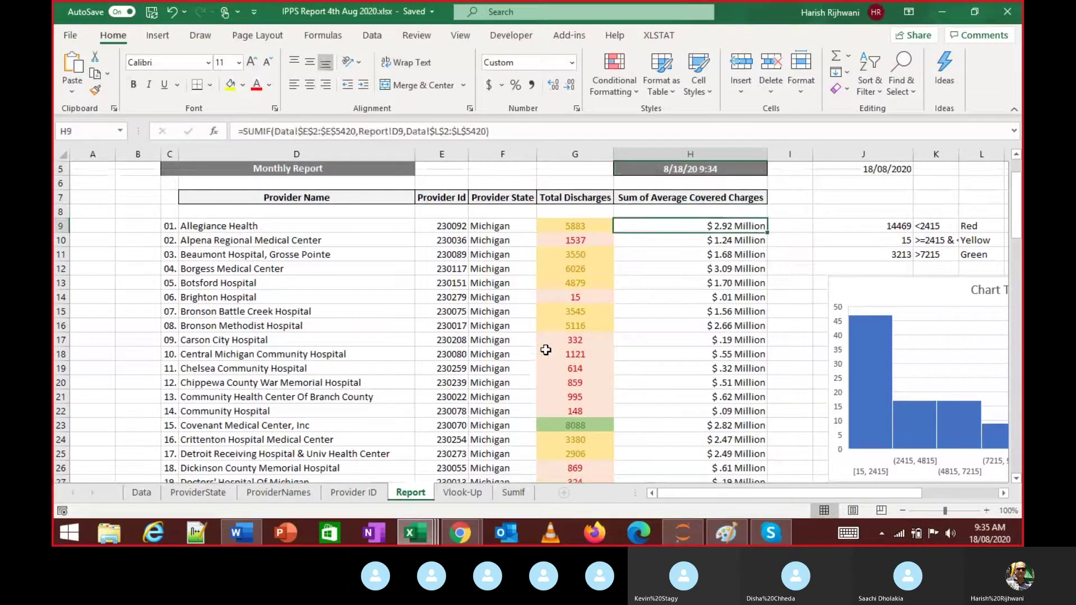
pyautogui.hotkey('ctrl', 'Left')
pyautogui.hotkey('ctrl', 'Right')
pyautogui.hotkey('ctrl', 'Down')
pyautogui.press('Down')
pyautogui.press('Down')
pyautogui.press('Down')
pyautogui.press('Down')
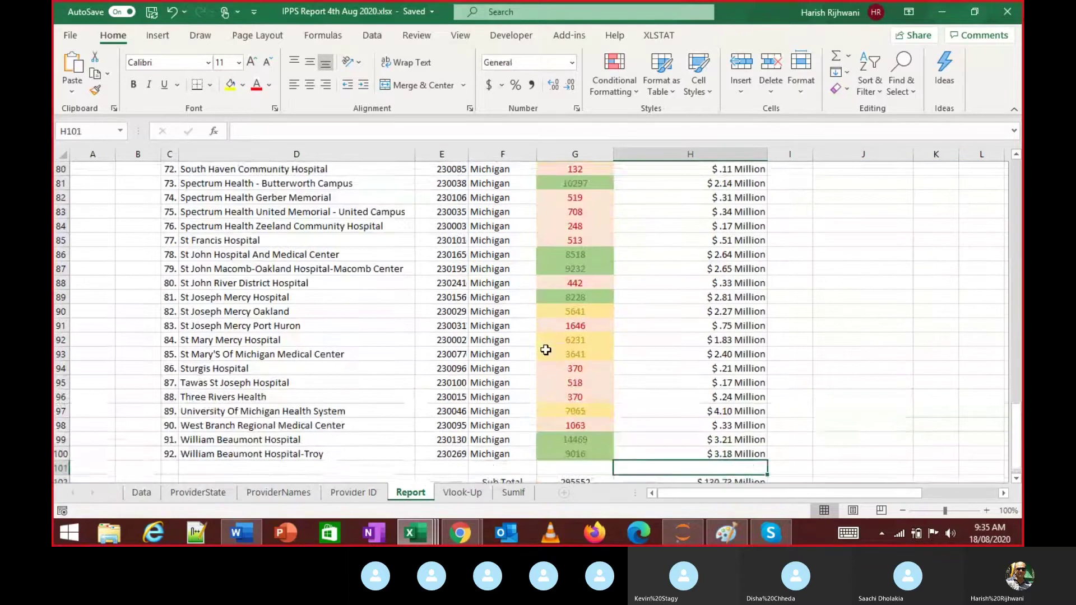
pyautogui.press('Up')
pyautogui.press('Up')
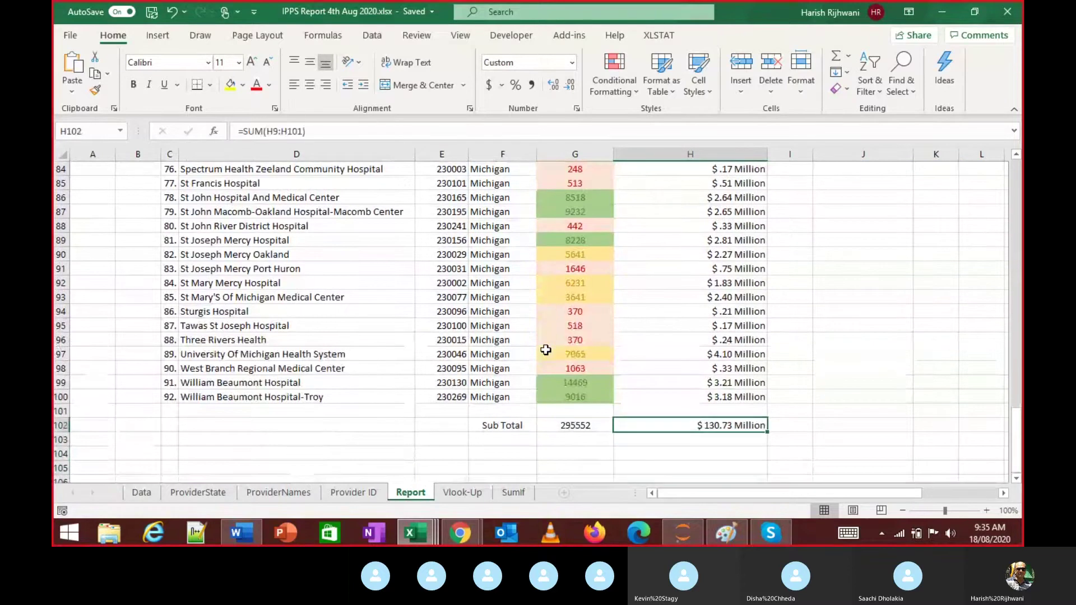
# Centre the Sum of Average Covered Charges values horizontally from H9 through the subtotal in H102
pyautogui.hotkey('alt', 'Tab')
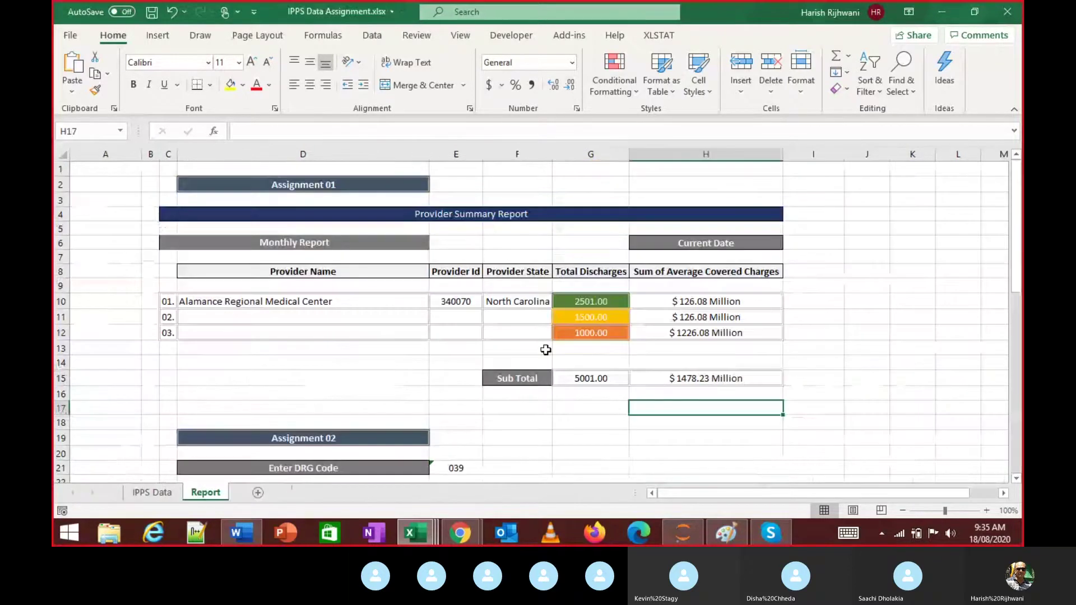
pyautogui.hotkey('alt', 'Tab')
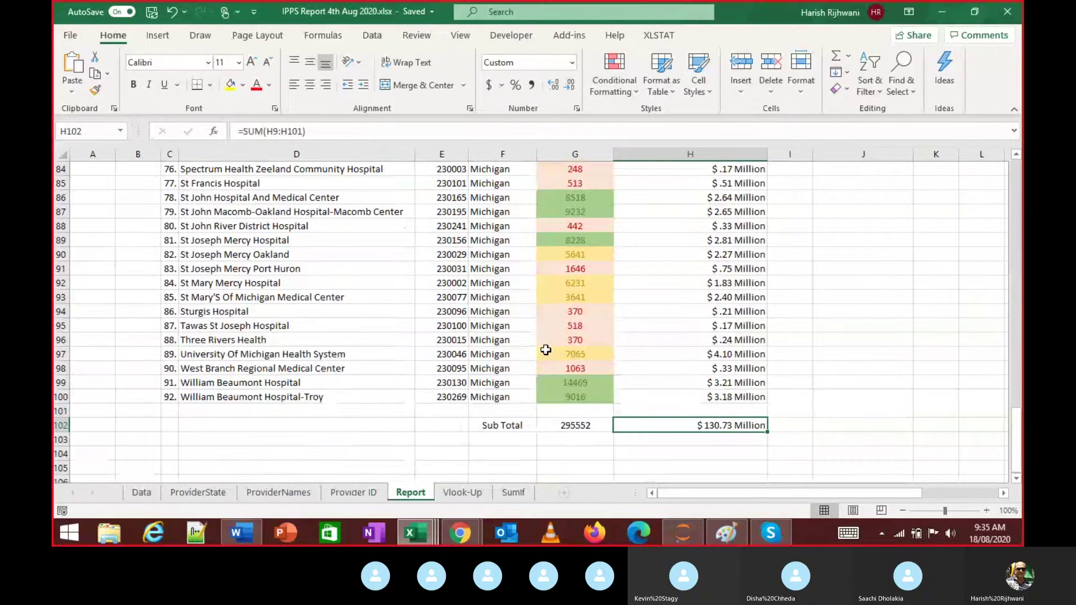
pyautogui.press('Up')
pyautogui.press('Up')
pyautogui.hotkey('ctrl', 'Up')
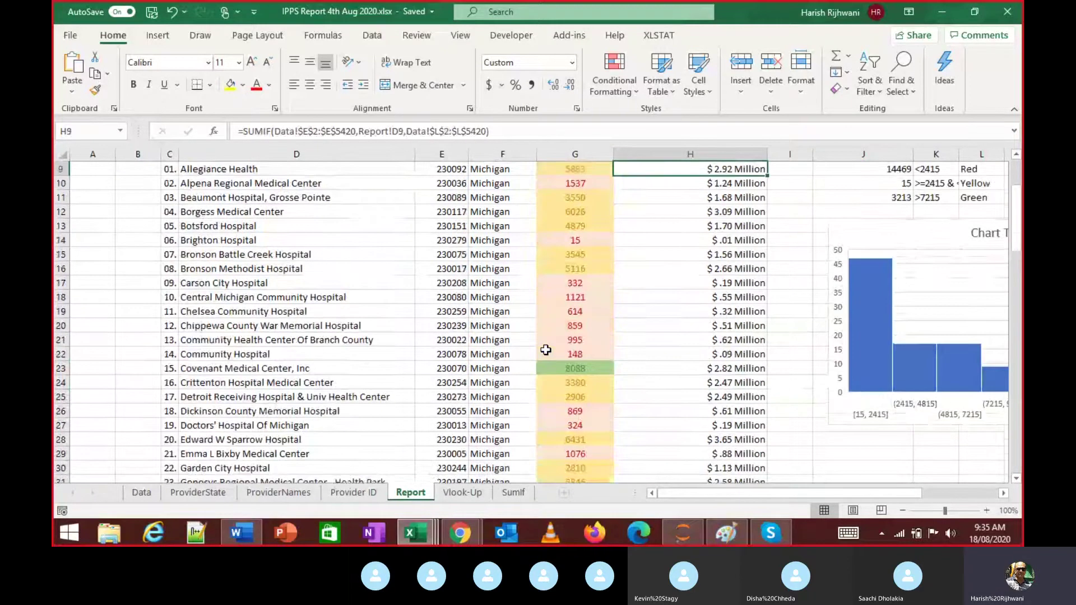
pyautogui.press('Up')
pyautogui.press('Down')
pyautogui.hotkey('ctrl', 'shift', 'Down')
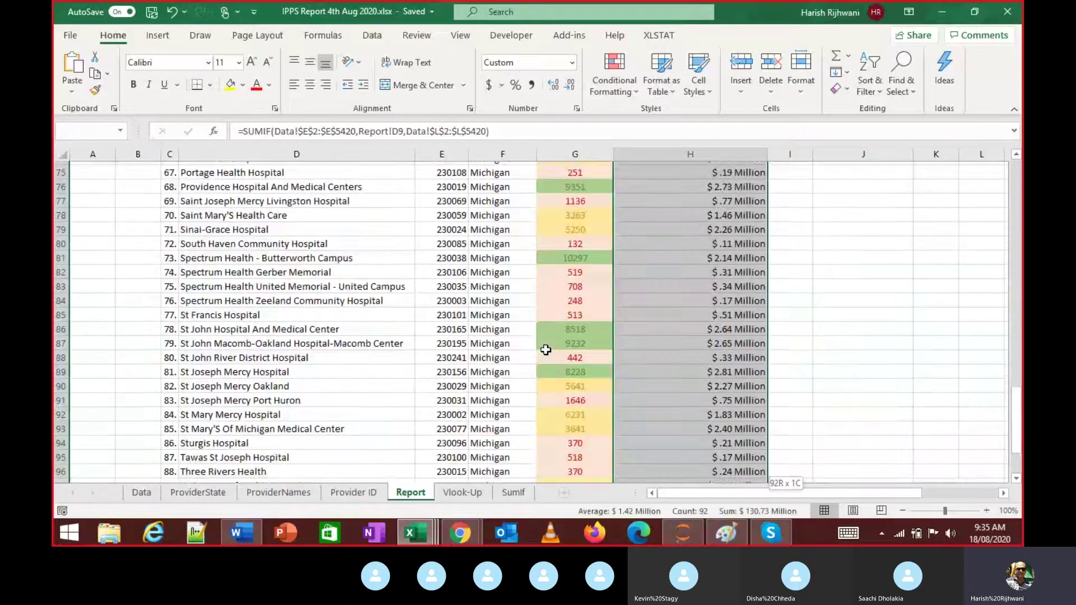
pyautogui.hotkey('ctrl', 'shift', 'Down')
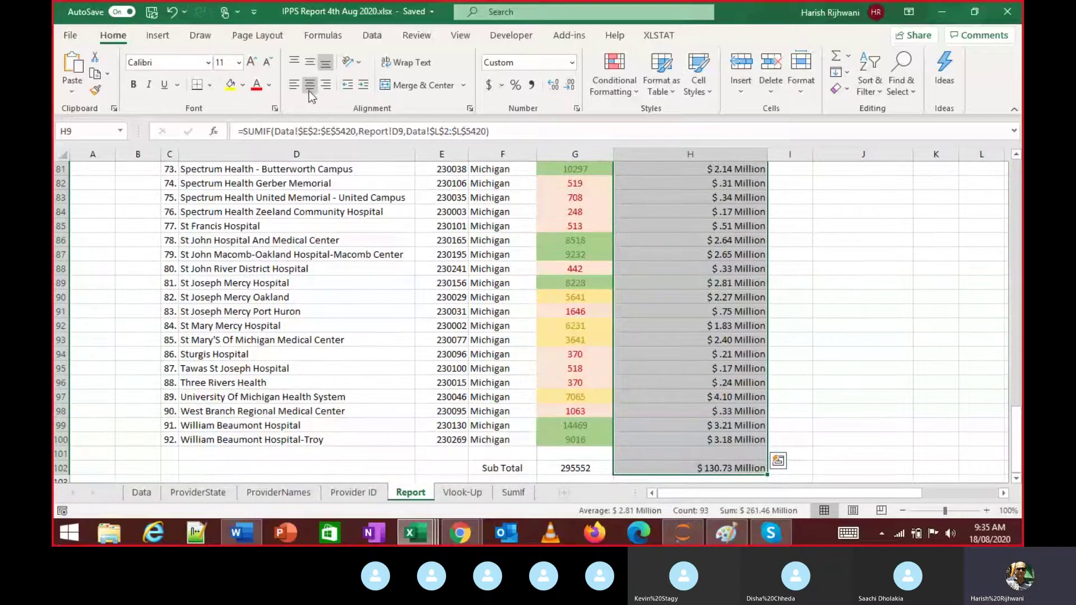
pyautogui.hotkey('ctrl', 'BackSpace')
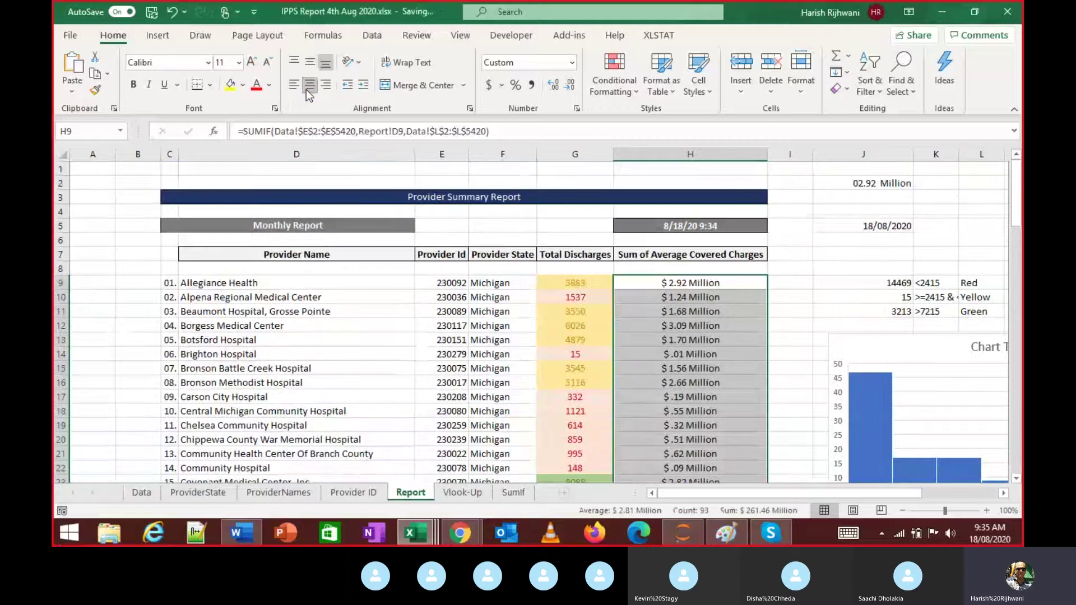
# Check the alignment of the Sum of Average Covered Charges column down to the subtotal in H102
pyautogui.scroll(-2, 653, 246)
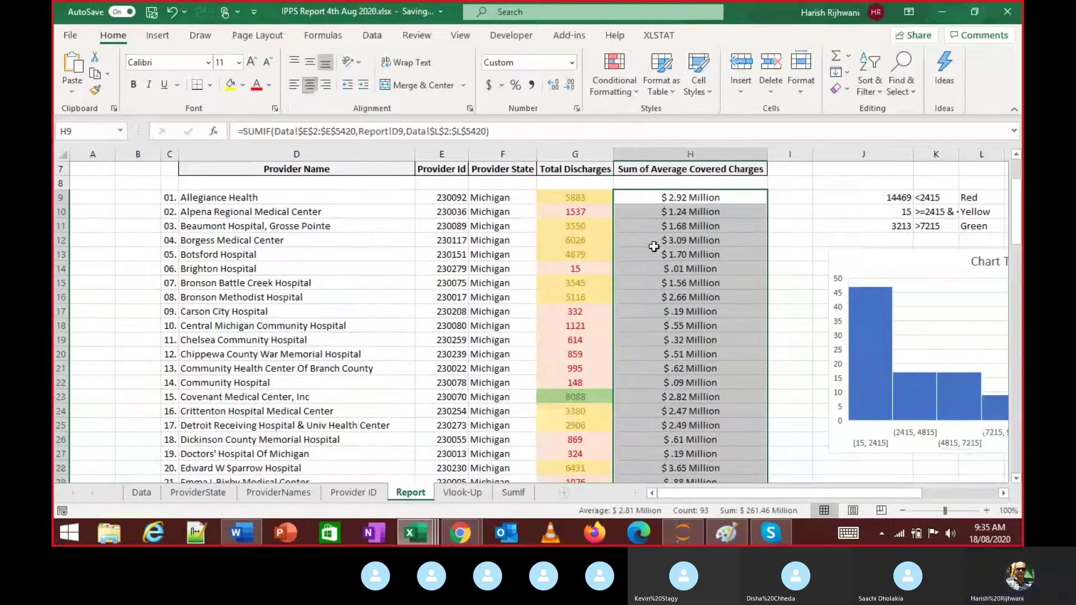
pyautogui.press('Down')
pyautogui.press('Down')
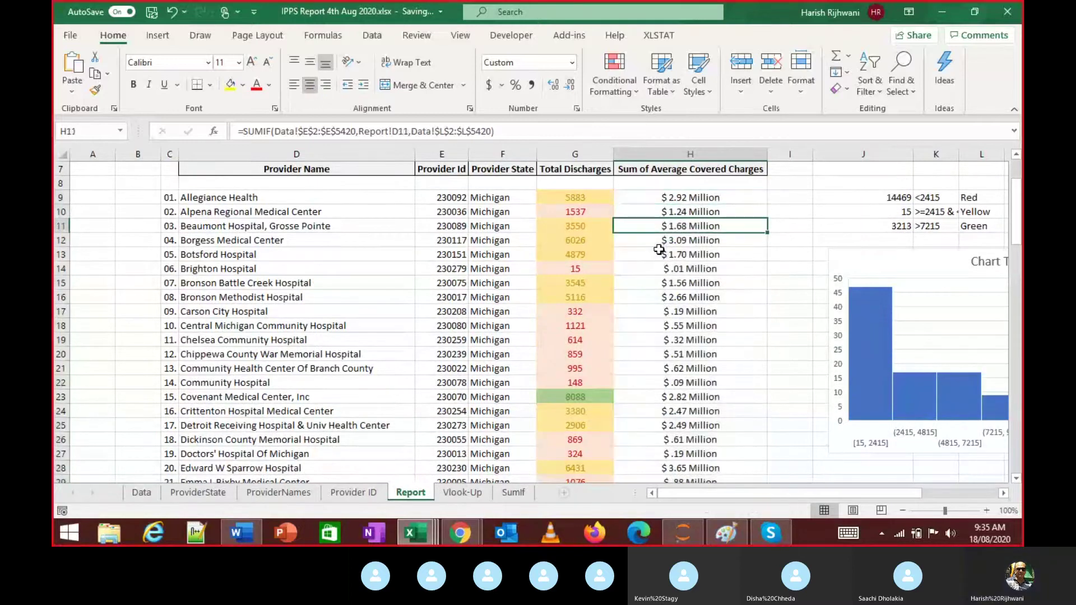
pyautogui.hotkey('ctrl', 'Down')
pyautogui.hotkey('ctrl', 'Down')
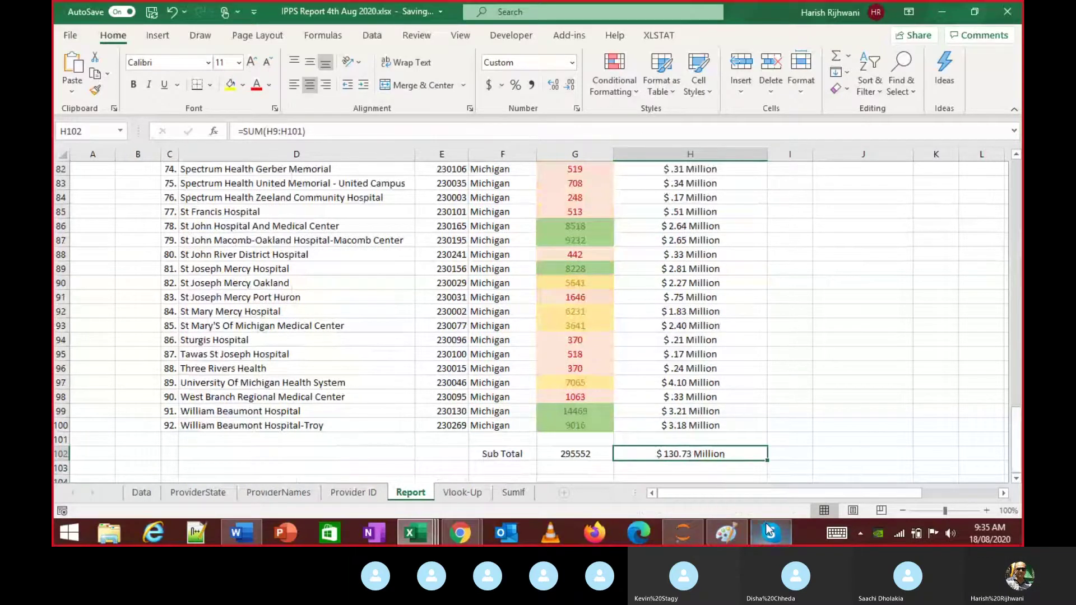
pyautogui.click(795, 360)
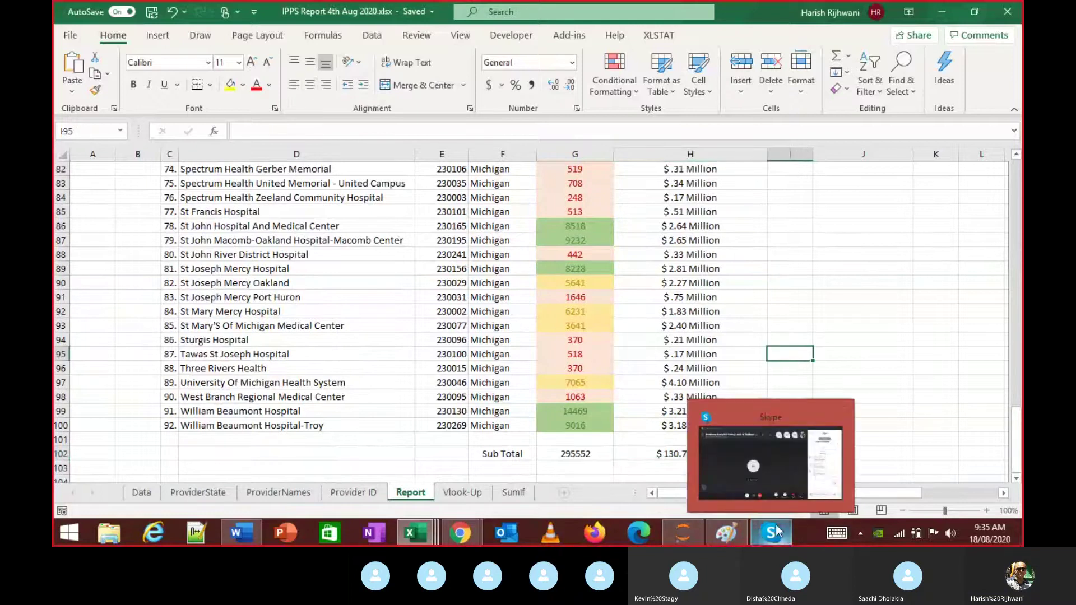
pyautogui.click(817, 286)
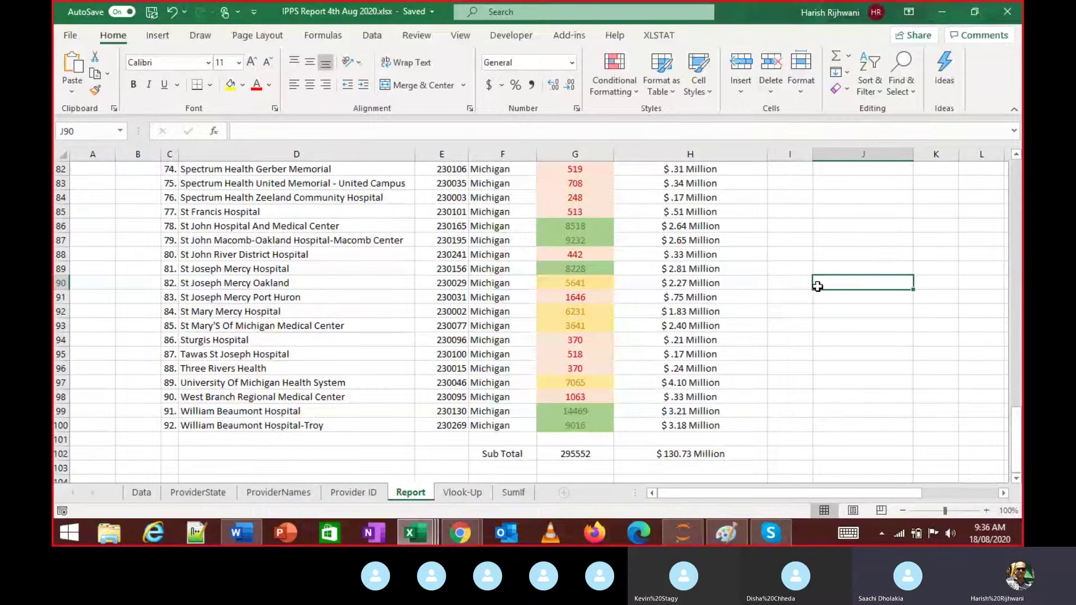
# In IPPS Data Assignment.xlsx, examine the template's provider rows 10 to 12 and the spacing above its Sub Total row
pyautogui.hotkey('alt', 'Tab')
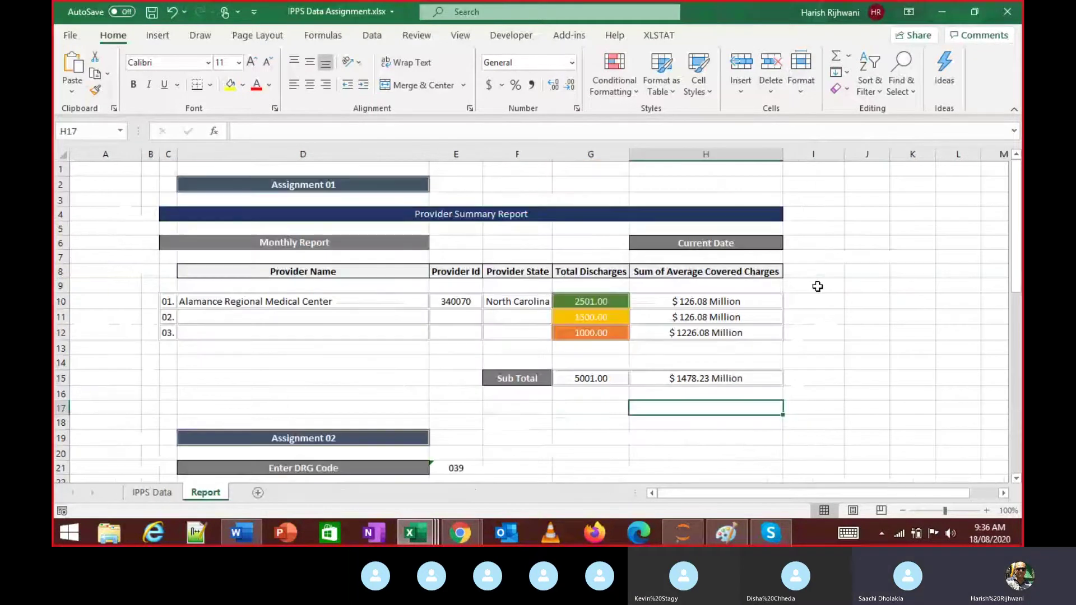
pyautogui.press('Up')
pyautogui.press('Up')
pyautogui.press('Up')
pyautogui.press('Up')
pyautogui.press('Up')
pyautogui.press('Up')
pyautogui.press('Up')
pyautogui.press('Home')
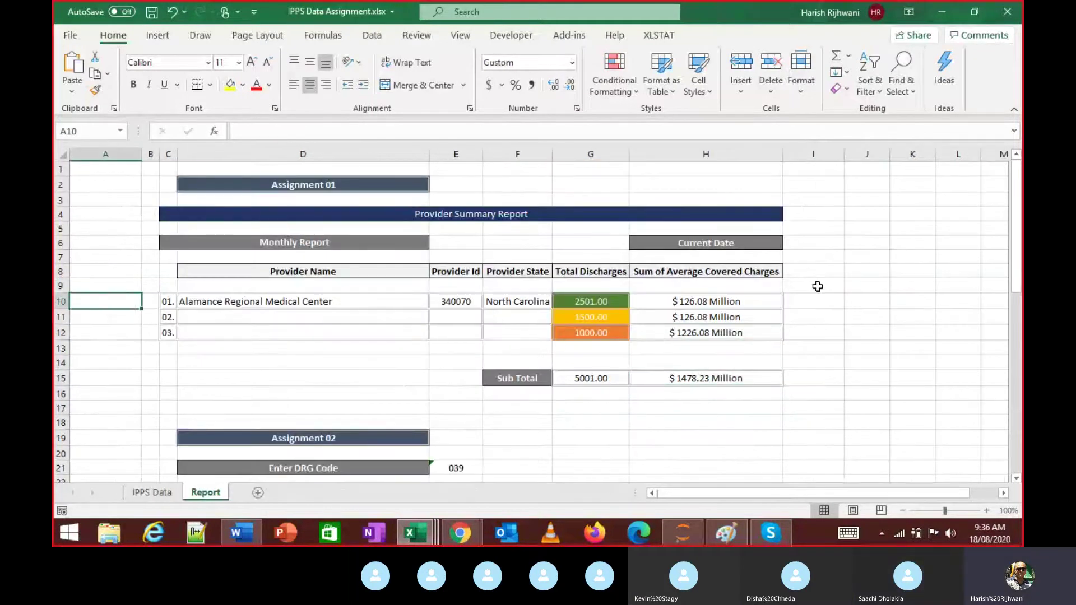
pyautogui.press('Down')
pyautogui.press('Down')
pyautogui.press('Down')
pyautogui.press('Down')
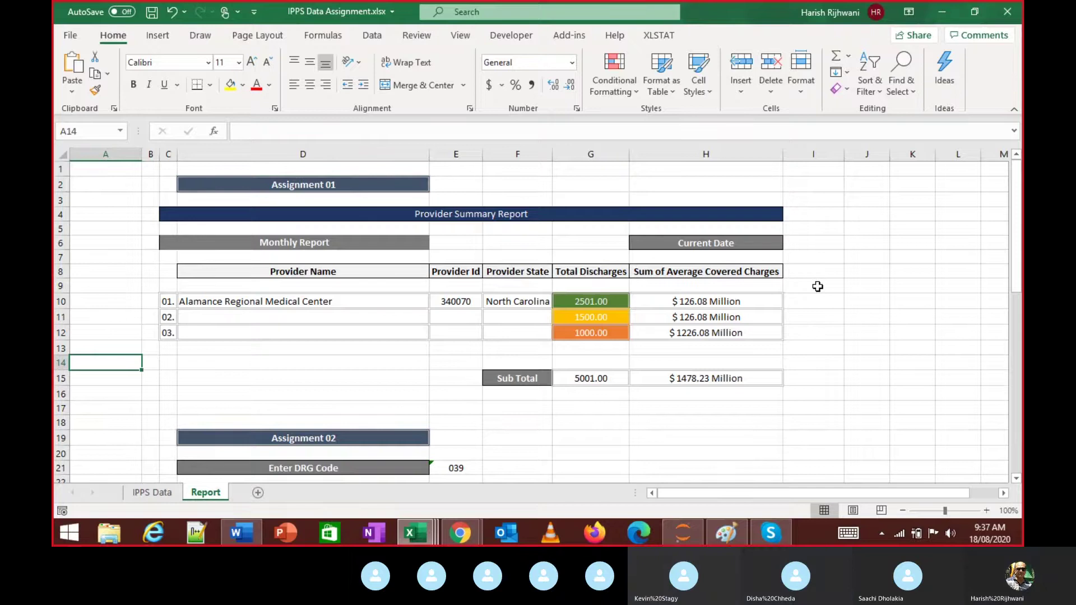
# In IPPS Report 4th Aug 2020.xlsx, examine the subtotal cells H102 and G102 below the provider list
pyautogui.hotkey('alt', 'Tab')
pyautogui.click(818, 287)
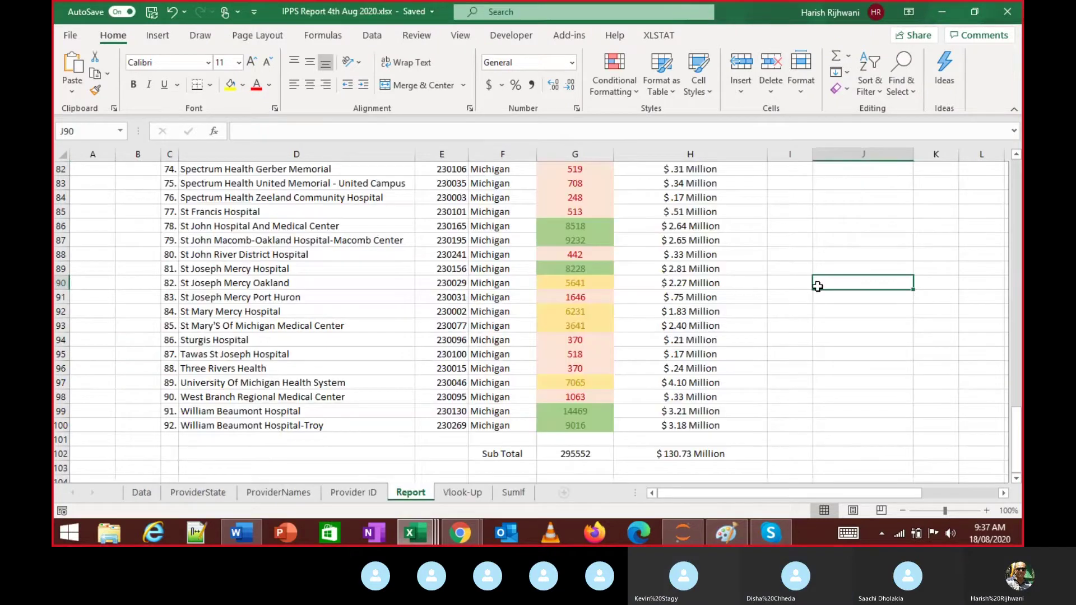
pyautogui.press('Left')
pyautogui.press('Left')
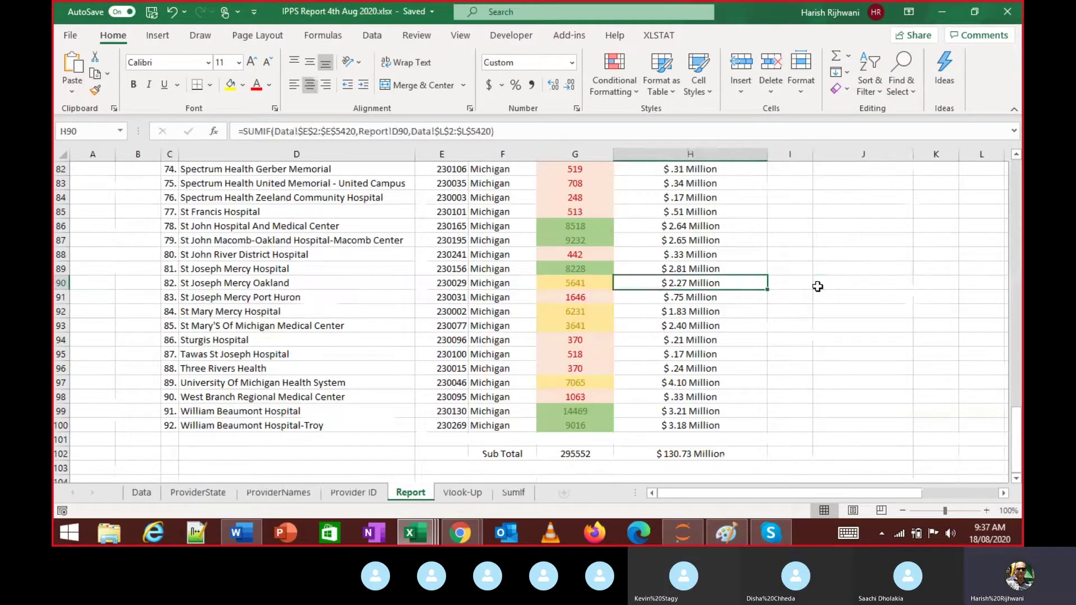
pyautogui.hotkey('ctrl', 'Down')
pyautogui.press('Down')
pyautogui.press('Down')
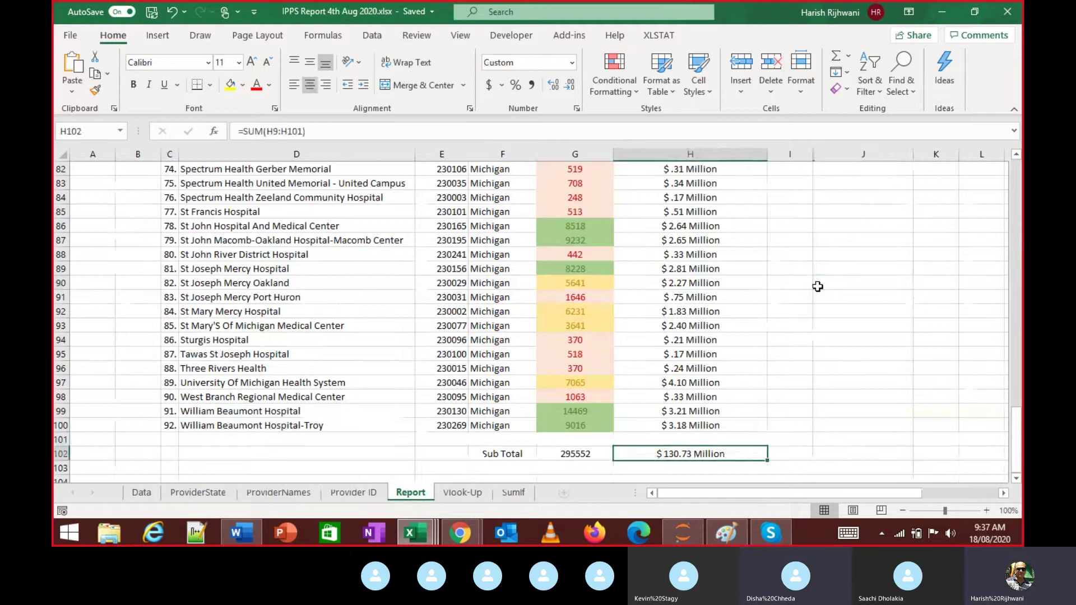
pyautogui.press('Up')
pyautogui.press('Up')
pyautogui.press('Left')
pyautogui.press('Down')
pyautogui.press('Down')
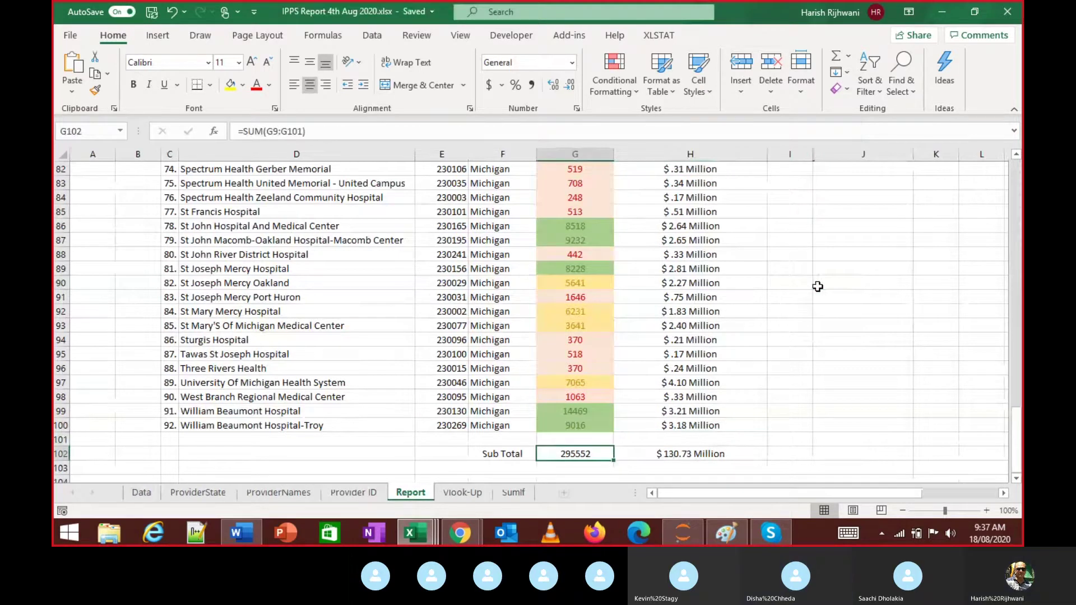
# In IPPS Data Assignment.xlsx, examine the number format of the template's Total Discharges values and Sub Total row
pyautogui.hotkey('alt', 'Tab')
pyautogui.press('Right')
pyautogui.press('Right')
pyautogui.press('Right')
pyautogui.press('Right')
pyautogui.press('Right')
pyautogui.press('Right')
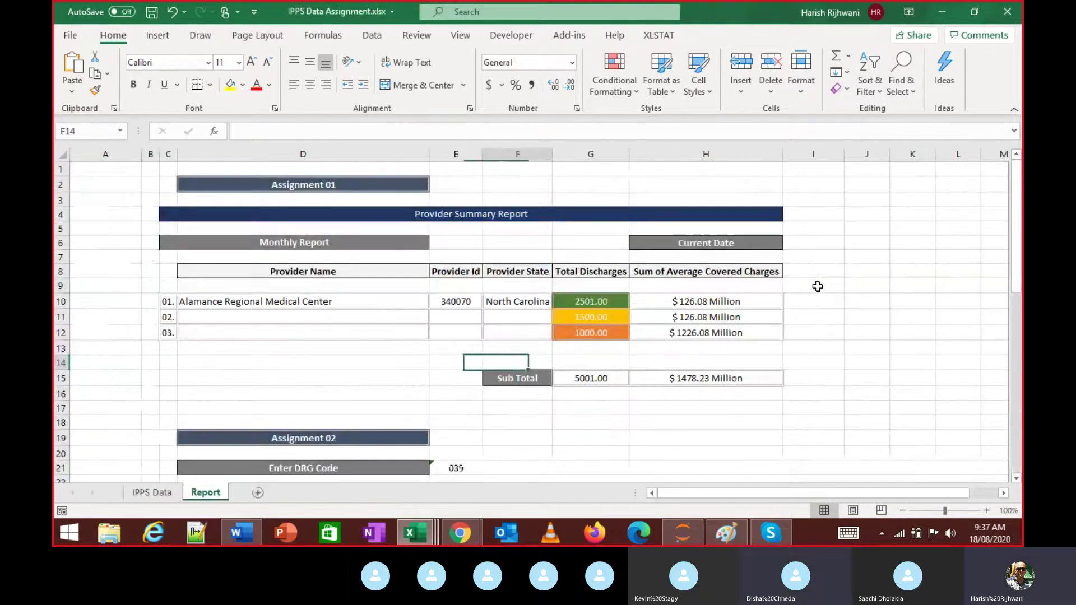
# In IPPS Report 4th Aug 2020.xlsx, apply the Number format to the Total Discharges values from G9 through the subtotal in G102
pyautogui.hotkey('alt', 'Tab')
pyautogui.hotkey('ctrl', 'Up')
pyautogui.hotkey('ctrl', 'Up')
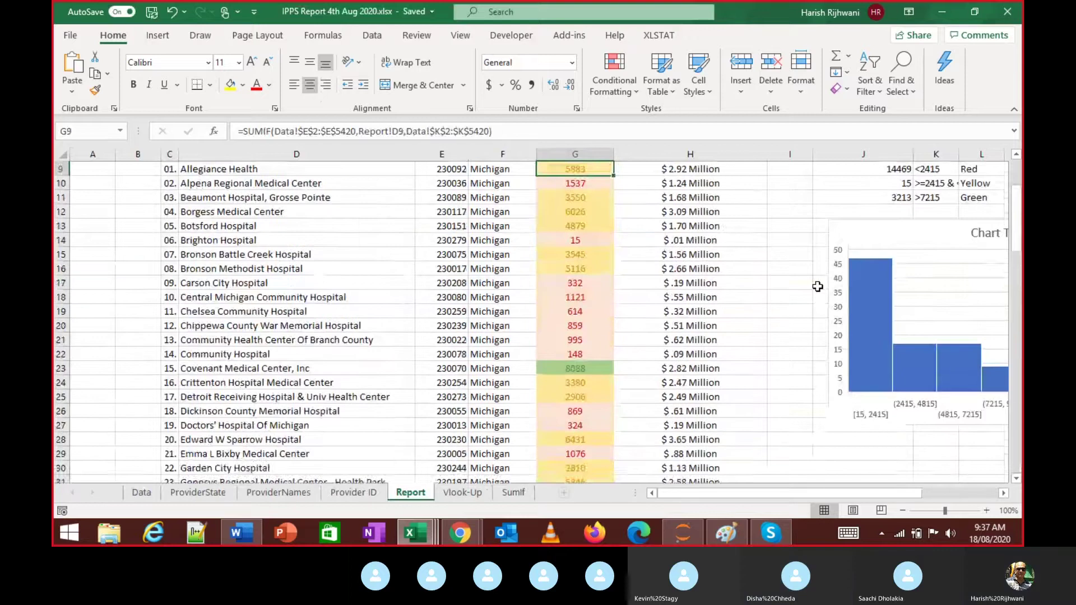
pyautogui.press('Down')
pyautogui.press('Up')
pyautogui.press('Up')
pyautogui.press('Up')
pyautogui.press('Down')
pyautogui.press('Down')
pyautogui.hotkey('ctrl', 'shift', 'Down')
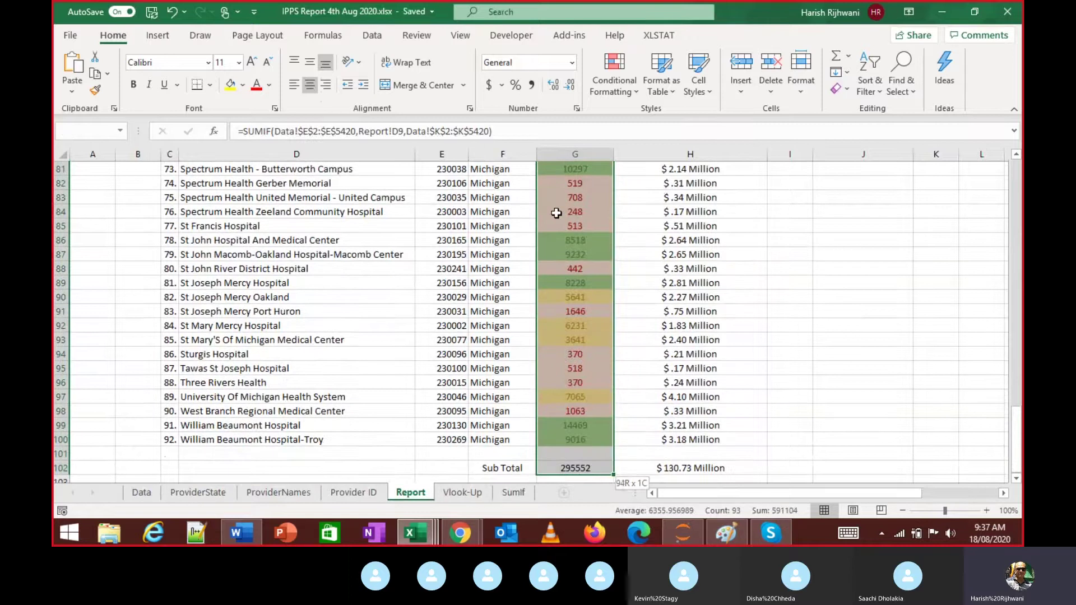
pyautogui.hotkey('ctrl', 'shift', 'Down')
pyautogui.click(571, 62)
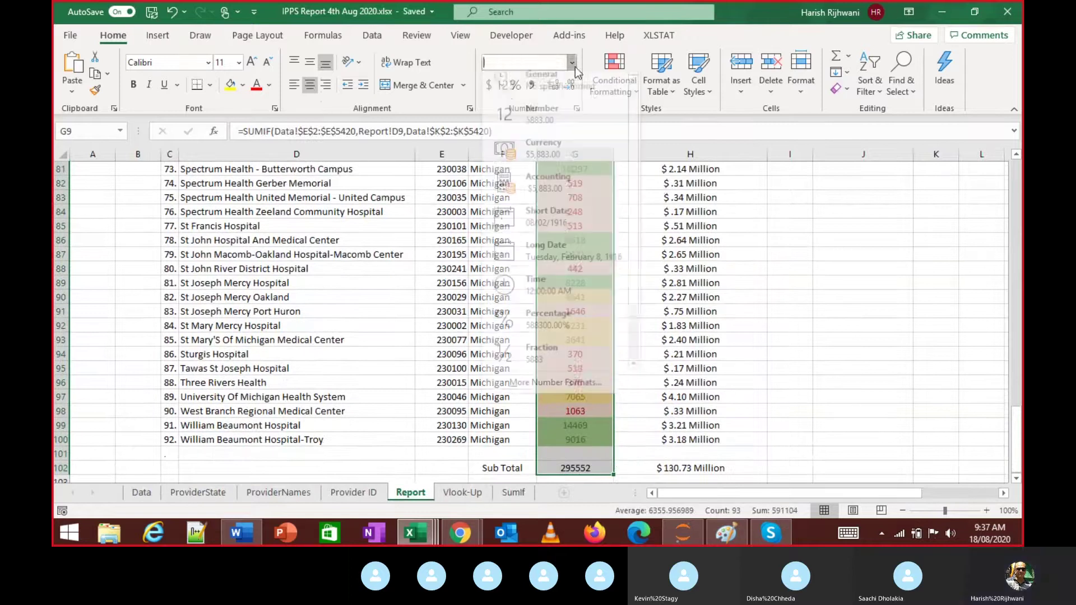
pyautogui.click(559, 118)
pyautogui.scroll(5, 570, 134)
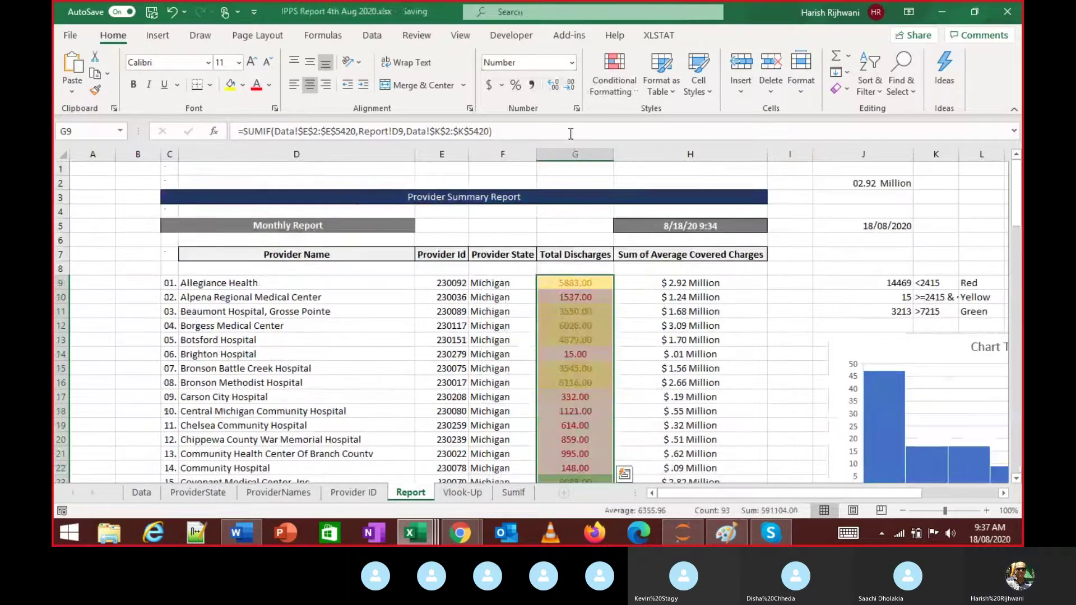
pyautogui.click(571, 63)
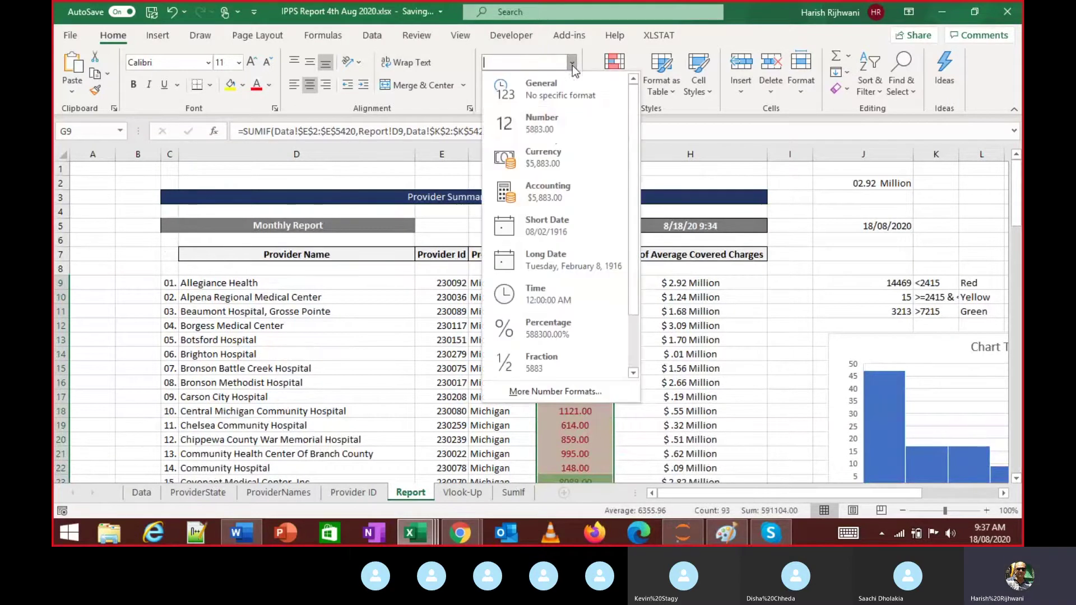
pyautogui.click(550, 130)
# Check the formatting of the Total Discharges column down to the subtotal in G102 and back up to G9
pyautogui.scroll(-6, 561, 330)
pyautogui.click(561, 331)
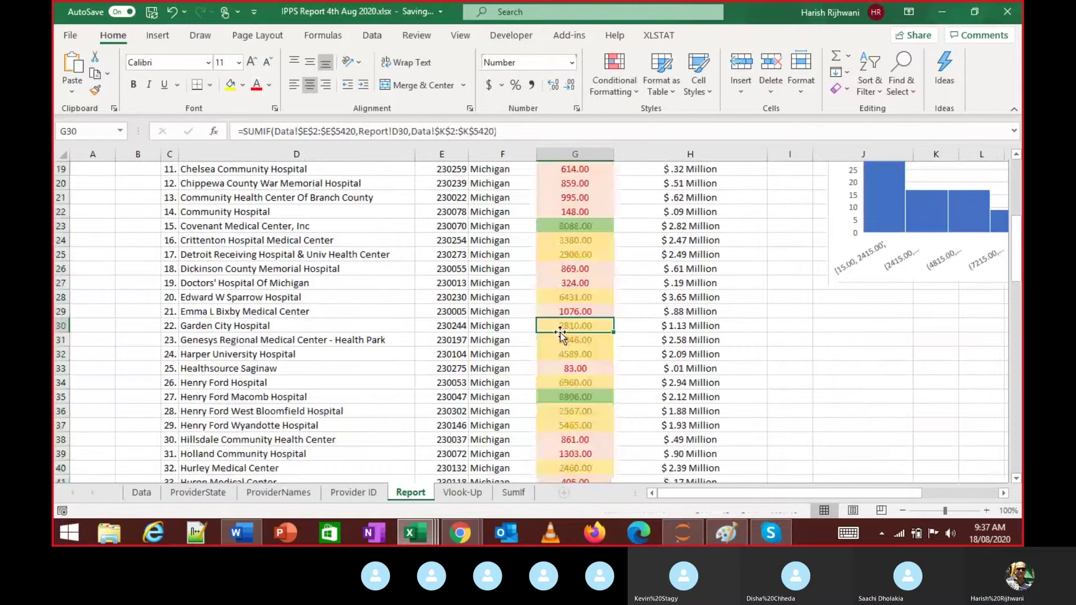
pyautogui.hotkey('ctrl', 'Down')
pyautogui.press('Down')
pyautogui.press('Down')
pyautogui.press('Down')
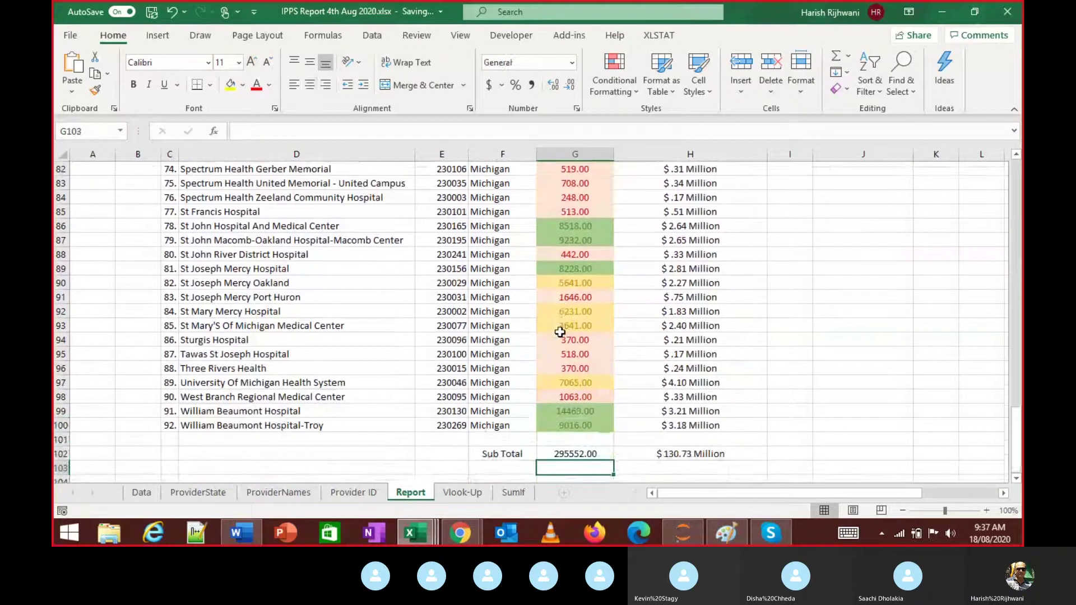
pyautogui.hotkey('ctrl', 'Up')
pyautogui.hotkey('ctrl', 'Up')
pyautogui.hotkey('ctrl', 'Up')
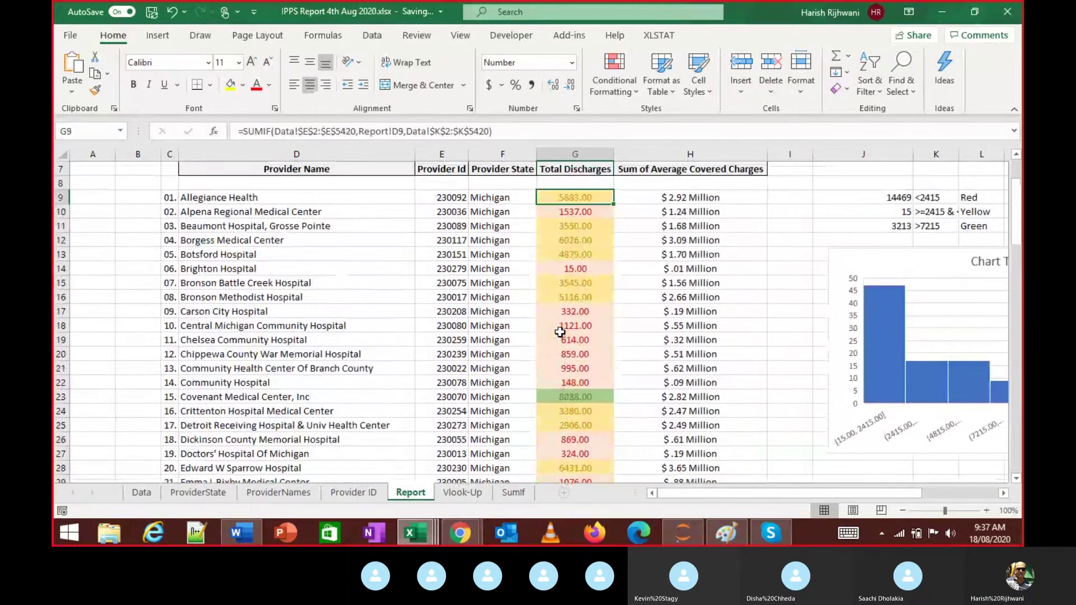
pyautogui.hotkey('ctrl', 'Left')
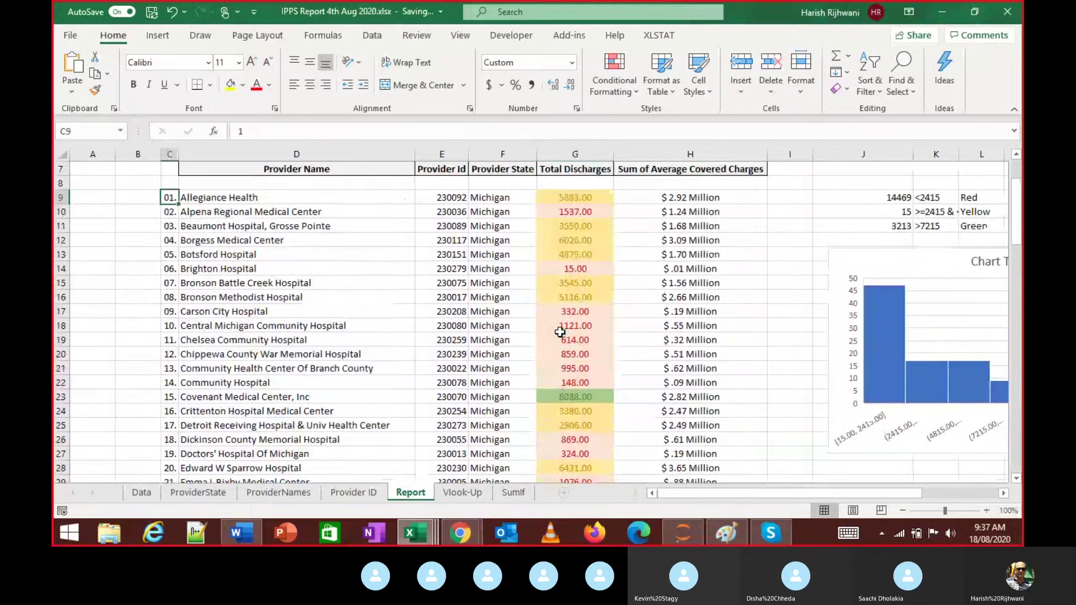
pyautogui.hotkey('ctrl', 'shift', 'Right')
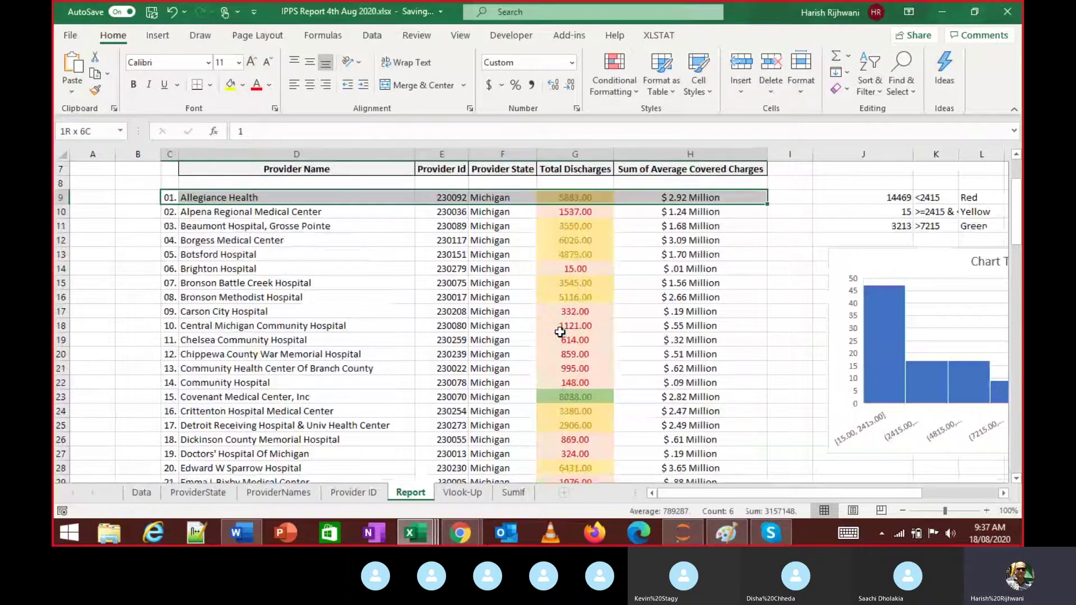
pyautogui.hotkey('ctrl', 'shift', 'Down')
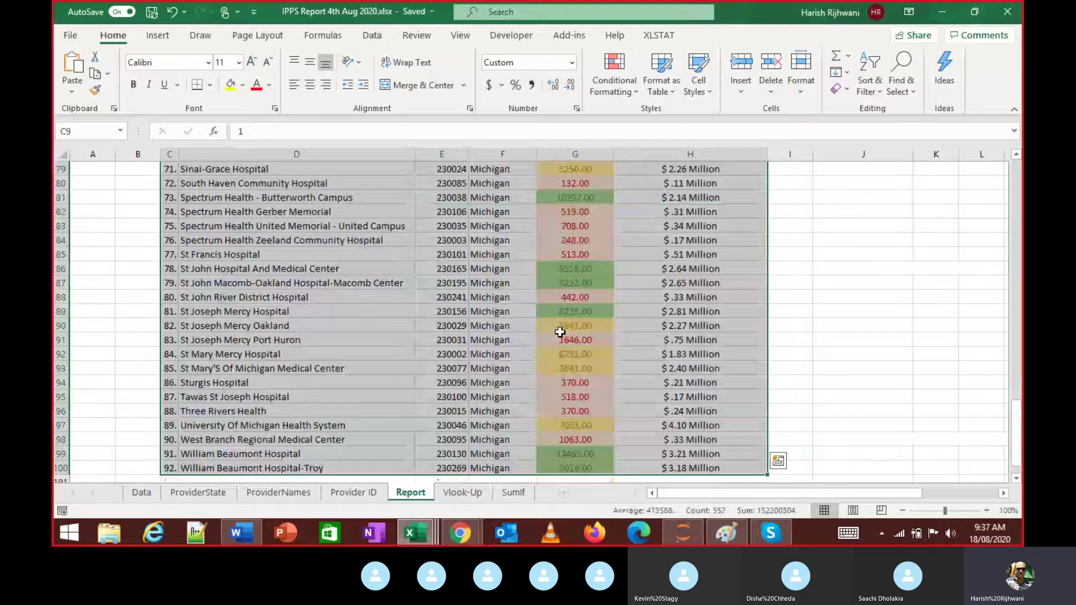
pyautogui.hotkey('shift', 'BackSpace')
# Apply all borders to the first provider name in cell D9
pyautogui.press('Right')
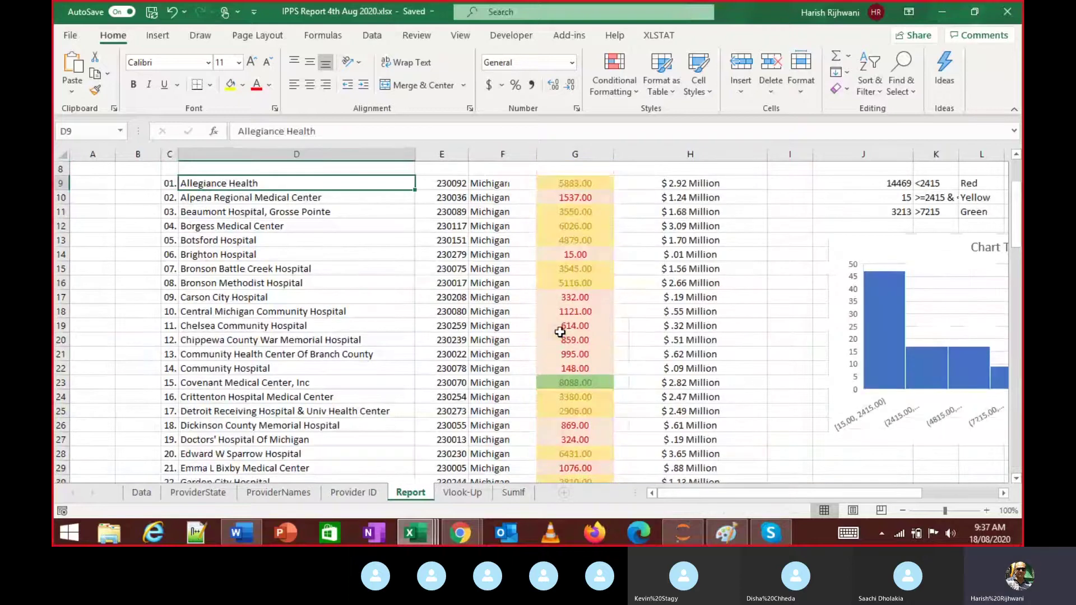
pyautogui.click(213, 86)
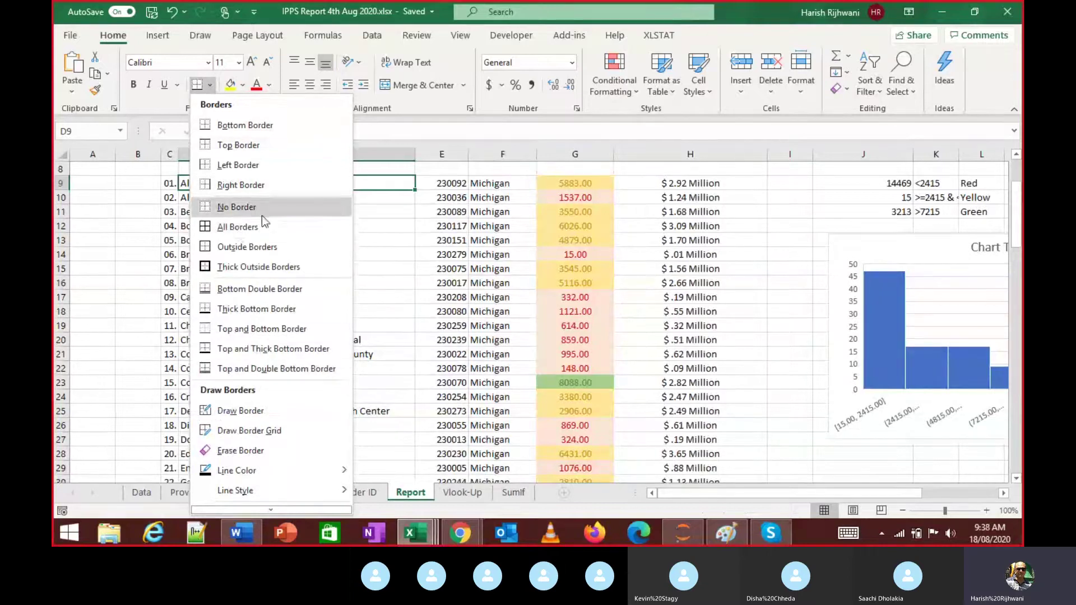
pyautogui.click(257, 230)
pyautogui.click(257, 233)
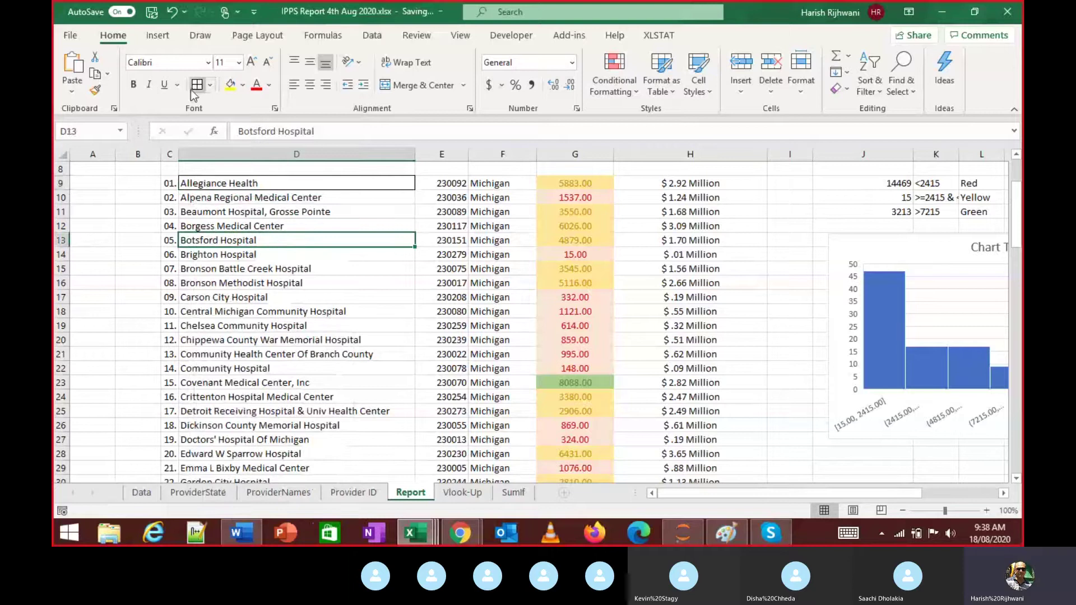
pyautogui.click(210, 85)
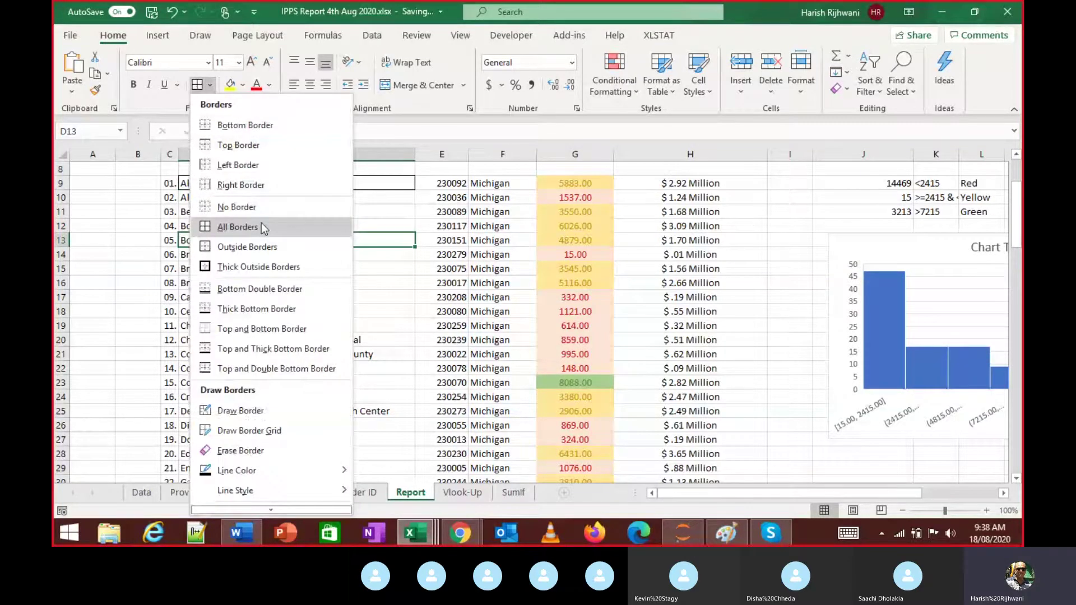
pyautogui.click(293, 211)
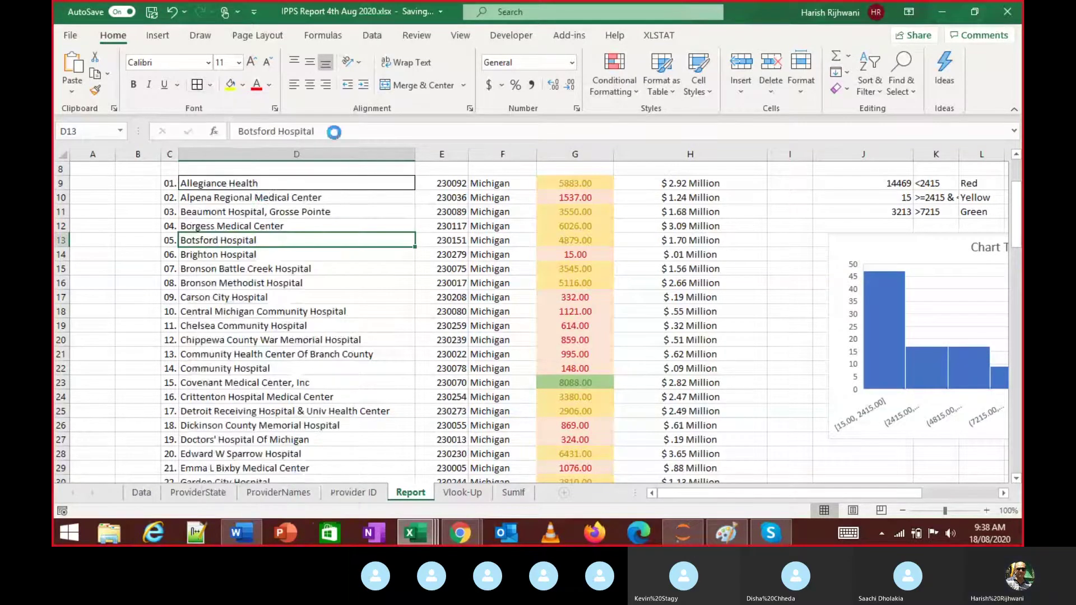
# Apply a bottom border and a top border to the first four provider rows, C9:F12
pyautogui.click(185, 183)
pyautogui.moveTo(169, 183); pyautogui.dragTo(474, 225)
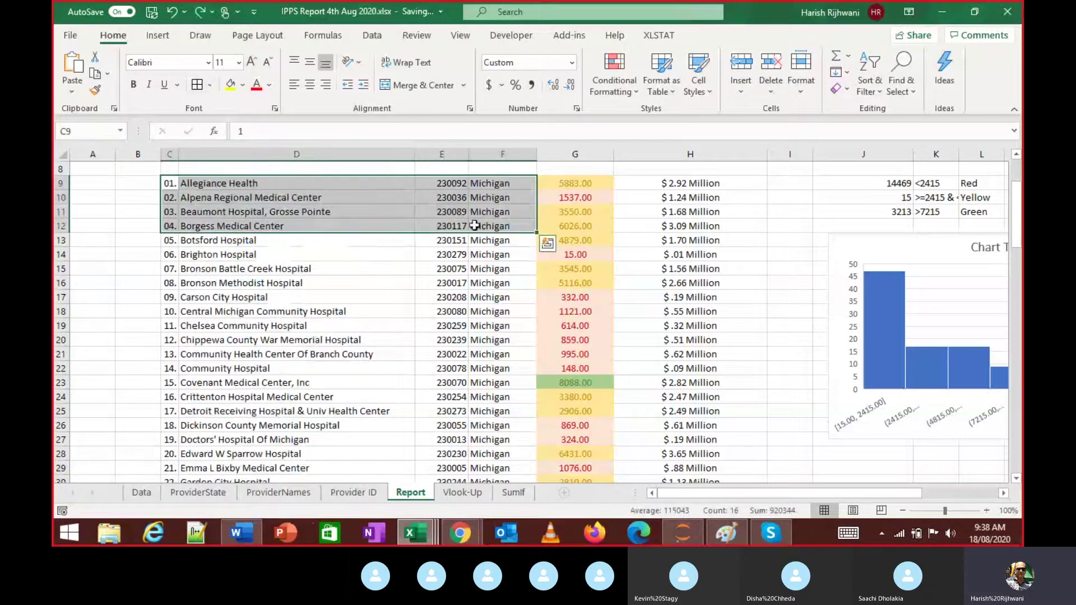
pyautogui.click(211, 85)
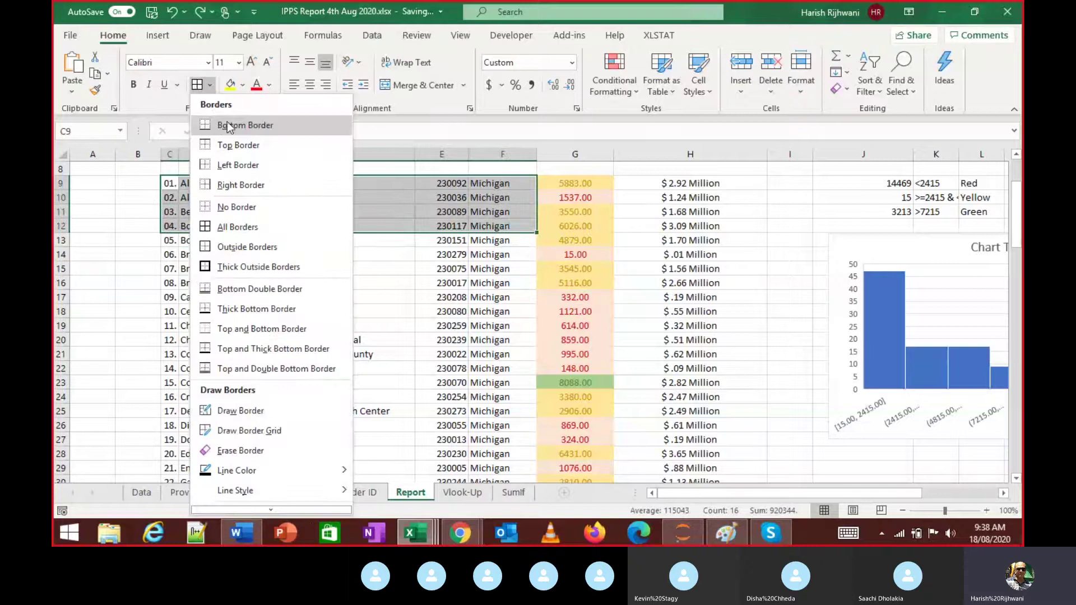
pyautogui.click(245, 125)
pyautogui.click(200, 240)
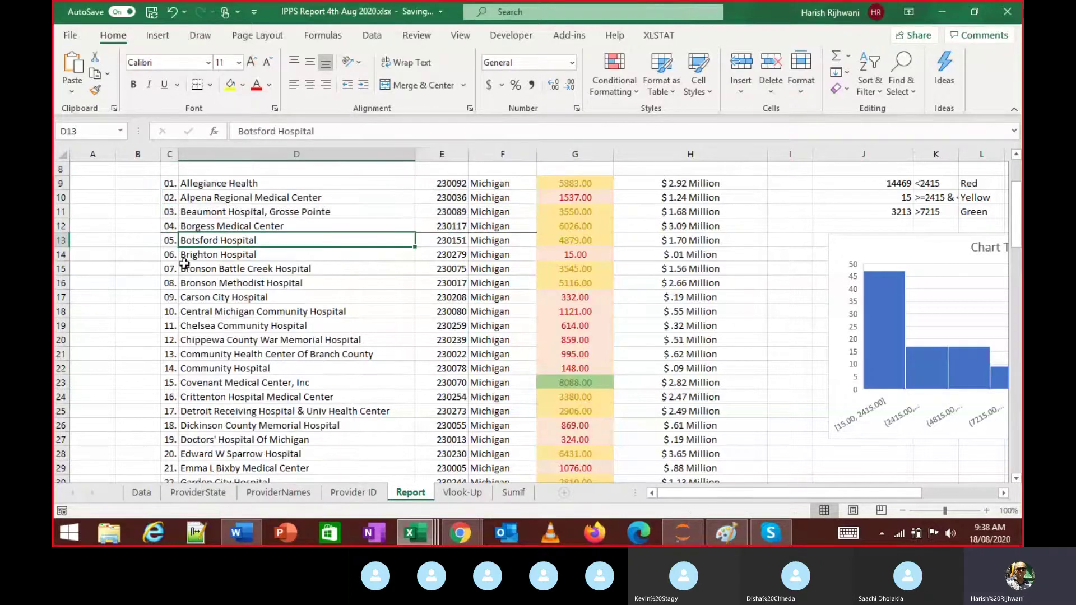
pyautogui.moveTo(498, 184); pyautogui.dragTo(176, 221)
pyautogui.click(210, 85)
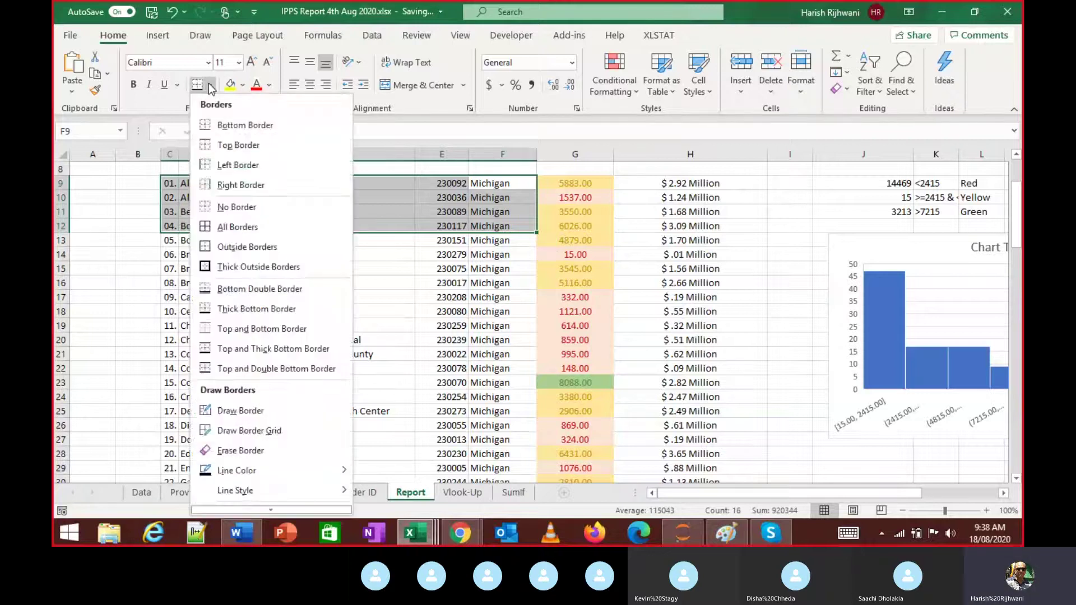
pyautogui.click(225, 139)
pyautogui.click(188, 312)
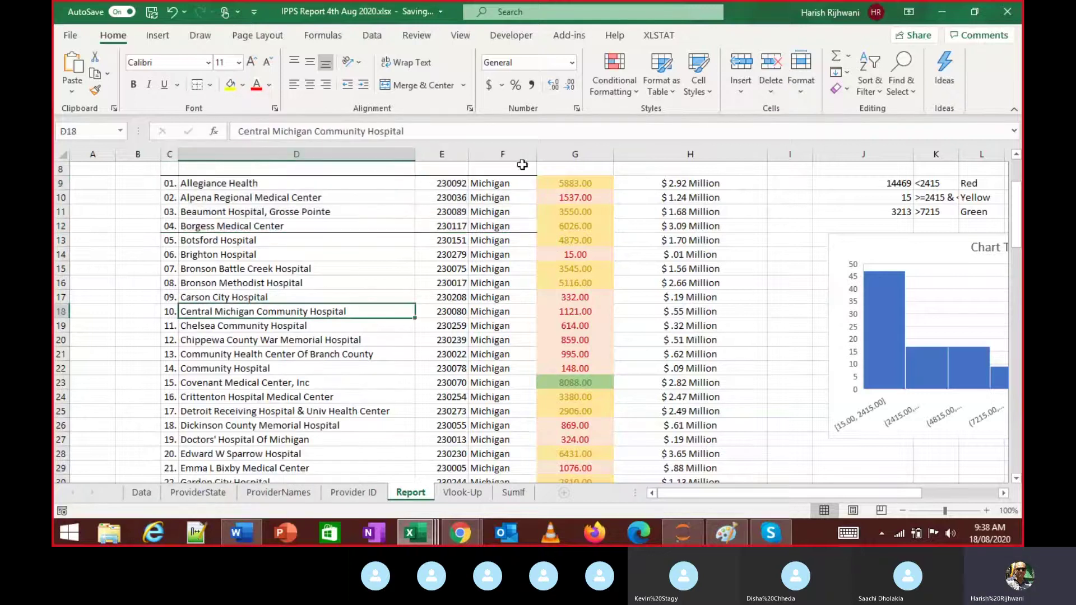
# Add a left border and a right border to the range C9:F12
pyautogui.moveTo(515, 181); pyautogui.dragTo(175, 227)
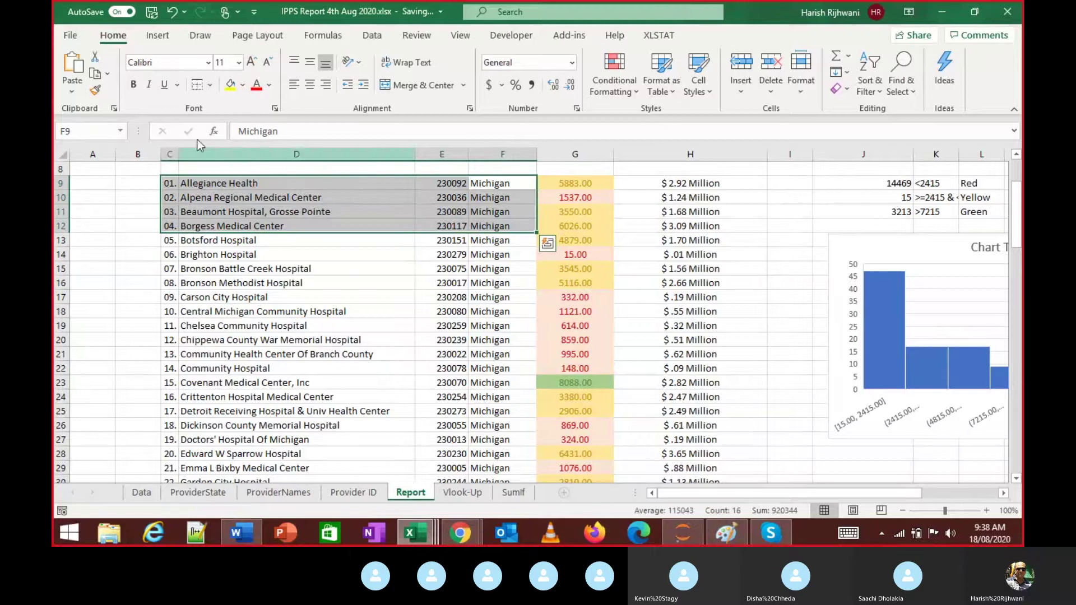
pyautogui.click(210, 84)
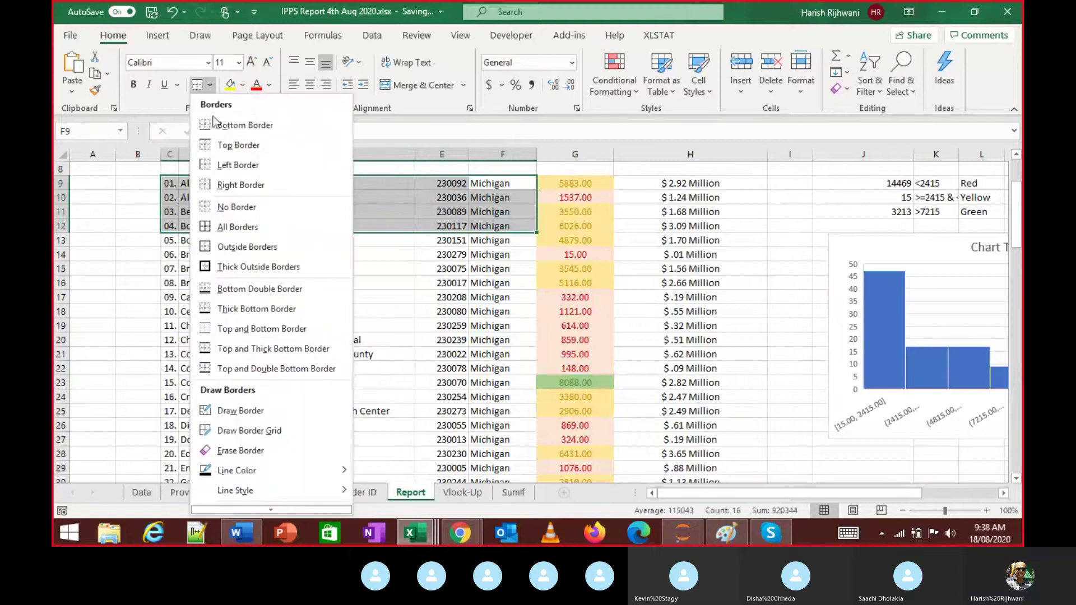
pyautogui.click(220, 171)
pyautogui.click(115, 333)
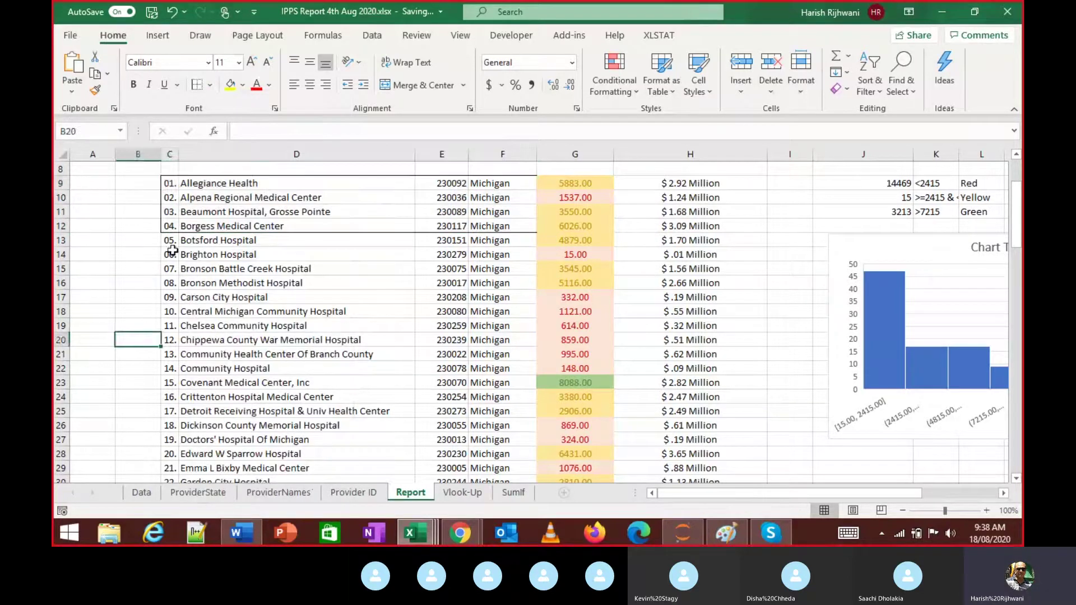
pyautogui.moveTo(181, 184); pyautogui.dragTo(504, 225)
pyautogui.click(210, 84)
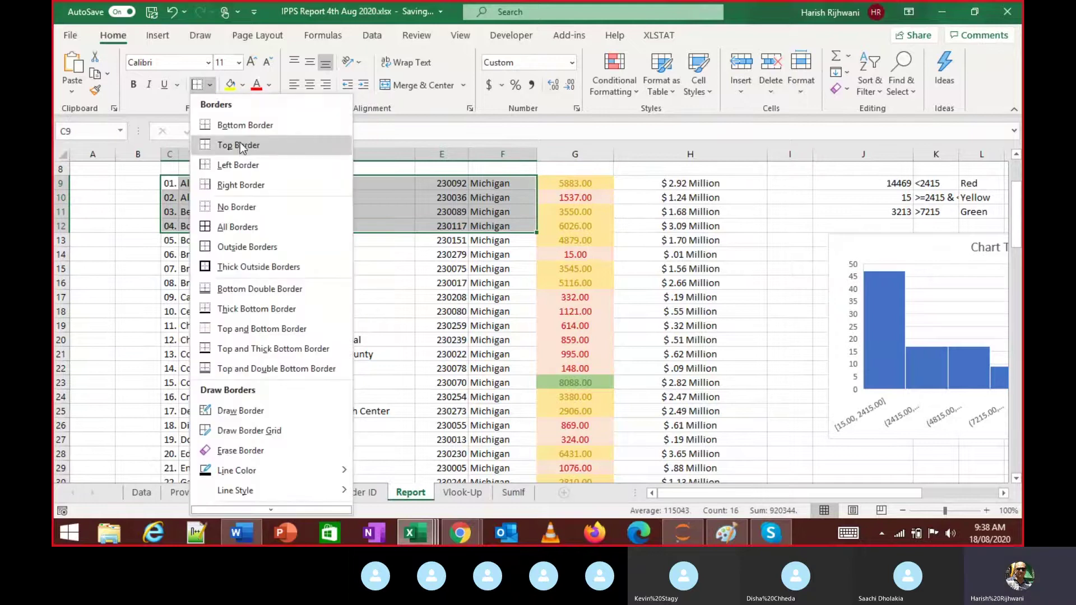
pyautogui.click(240, 186)
pyautogui.click(309, 273)
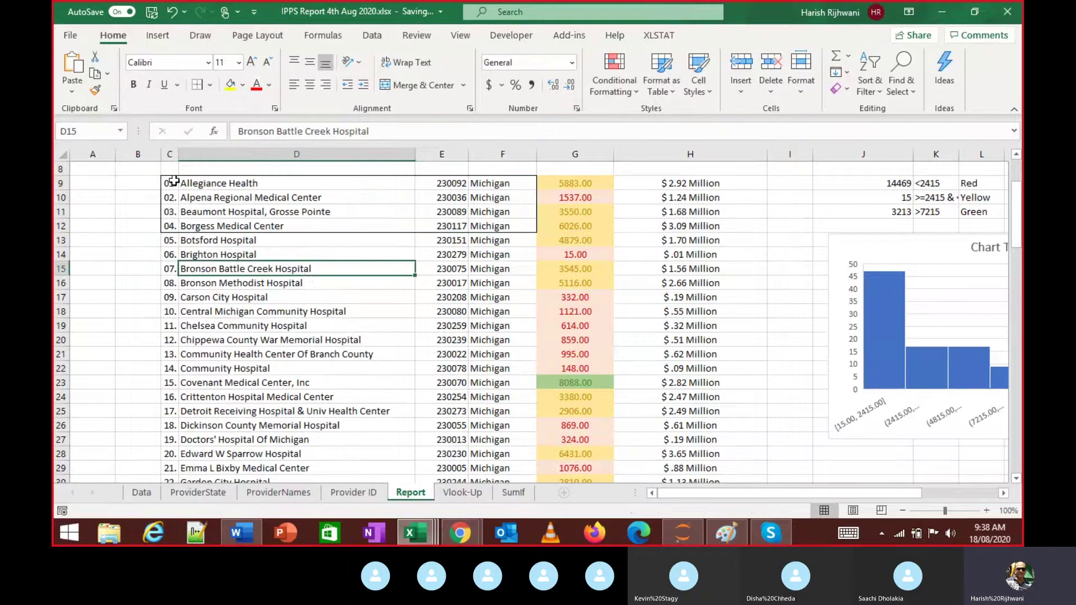
# Clear the borders from C9:F12 and apply all borders to the same range
pyautogui.moveTo(168, 182); pyautogui.dragTo(524, 220)
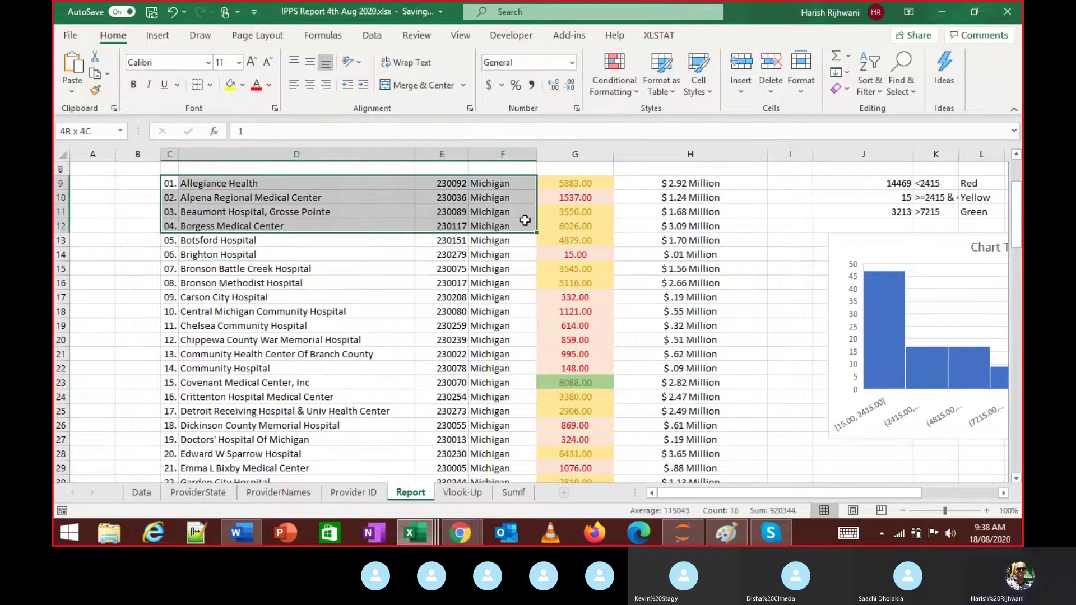
pyautogui.click(211, 86)
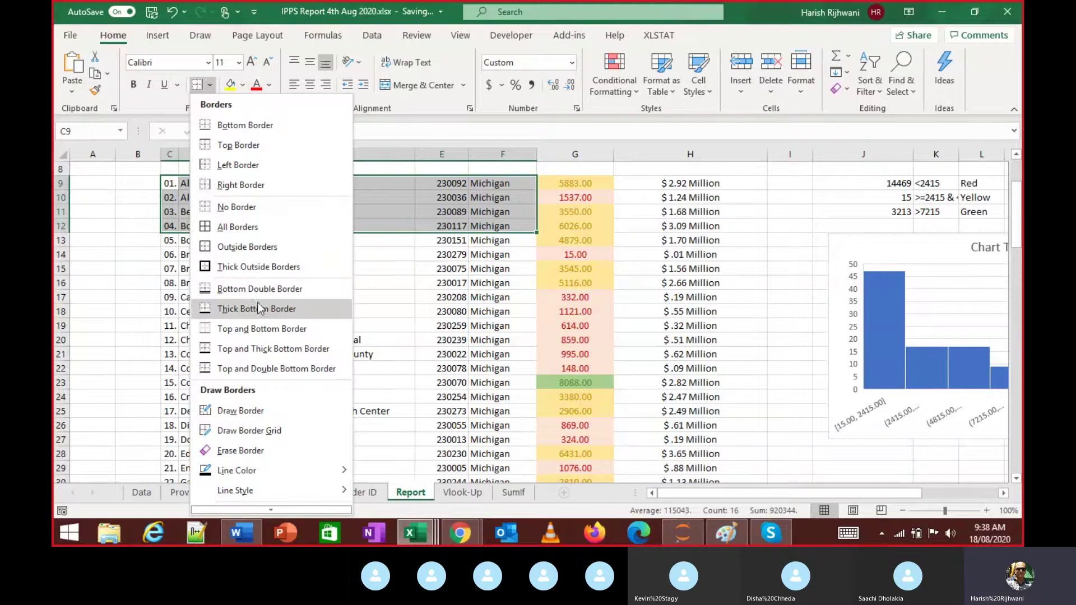
pyautogui.click(229, 206)
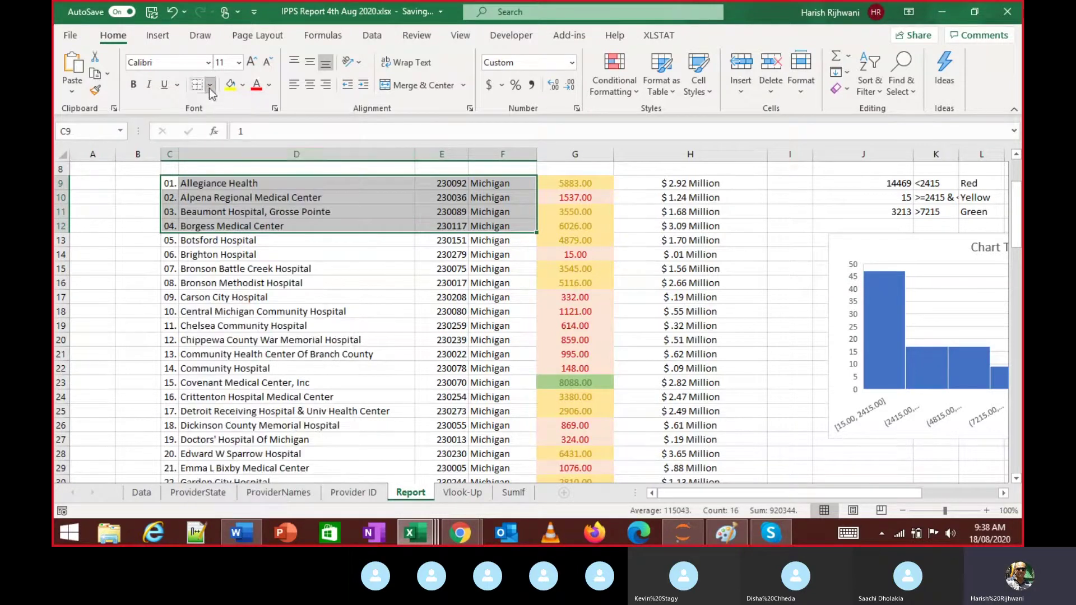
pyautogui.click(209, 85)
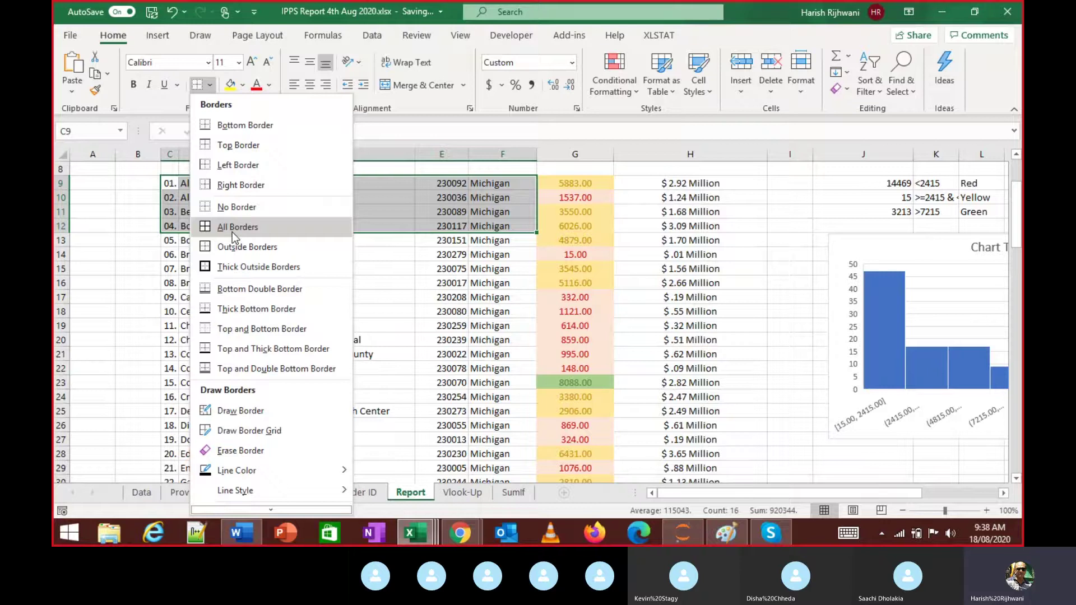
pyautogui.click(232, 230)
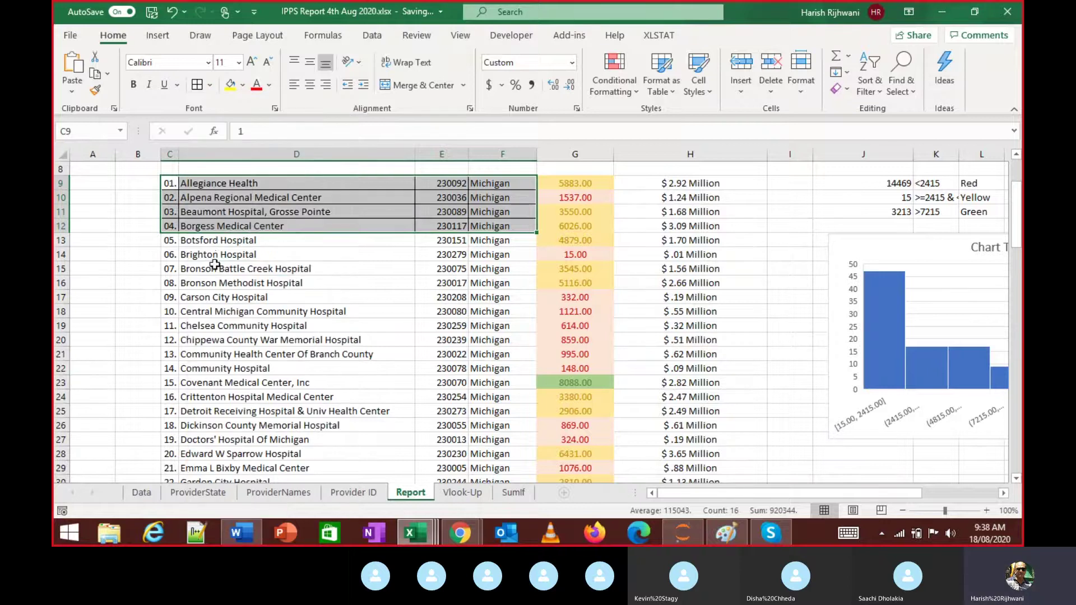
pyautogui.click(215, 267)
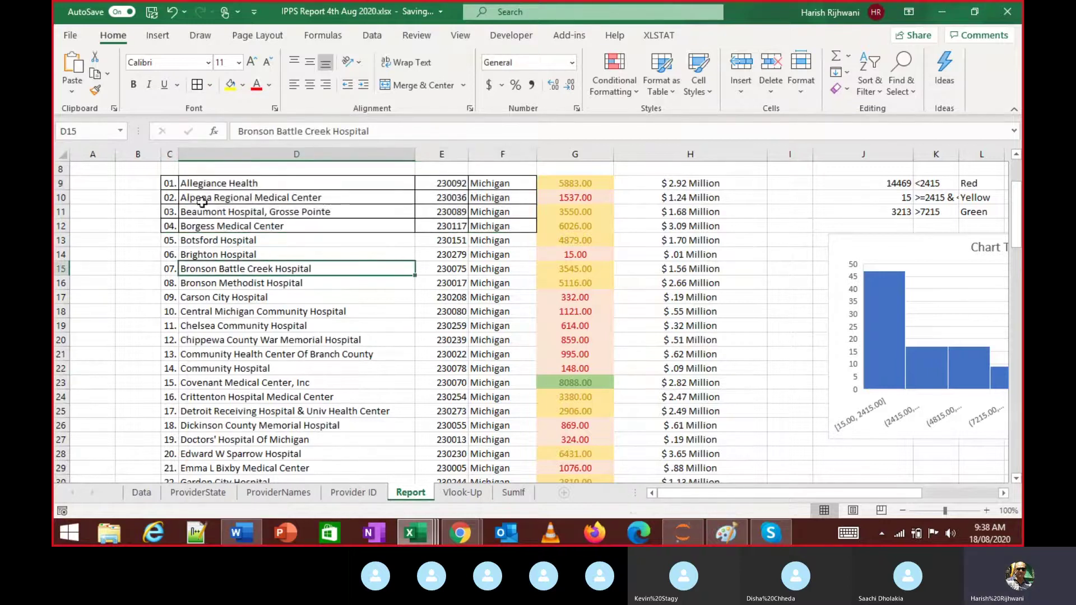
# Apply all borders to every provider row of the report, C9:H100
pyautogui.click(180, 183)
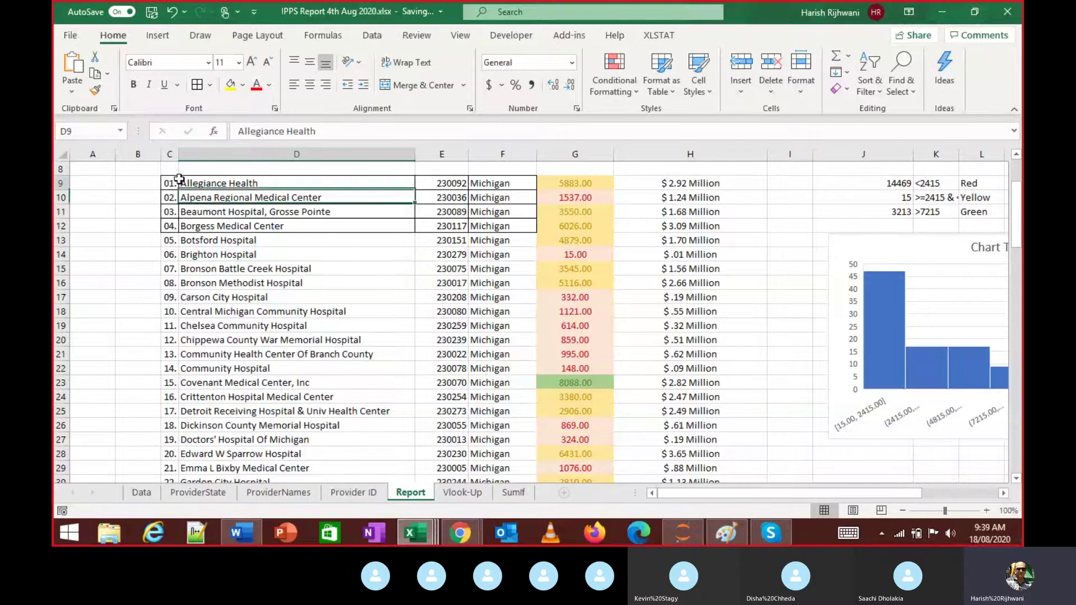
pyautogui.moveTo(179, 183); pyautogui.dragTo(765, 477)
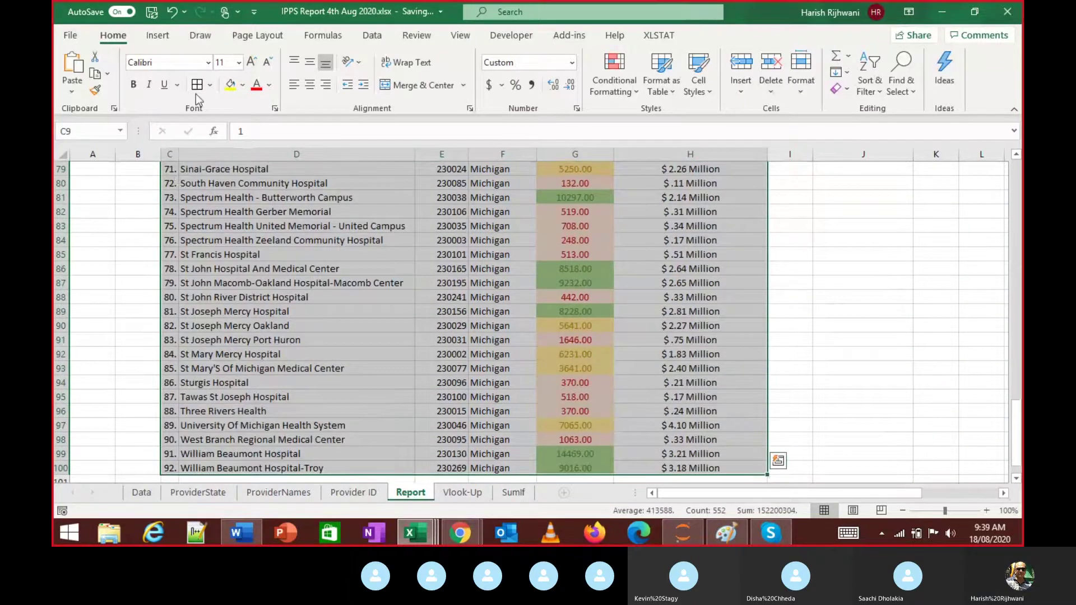
pyautogui.click(195, 89)
pyautogui.press('Up')
pyautogui.press('Down')
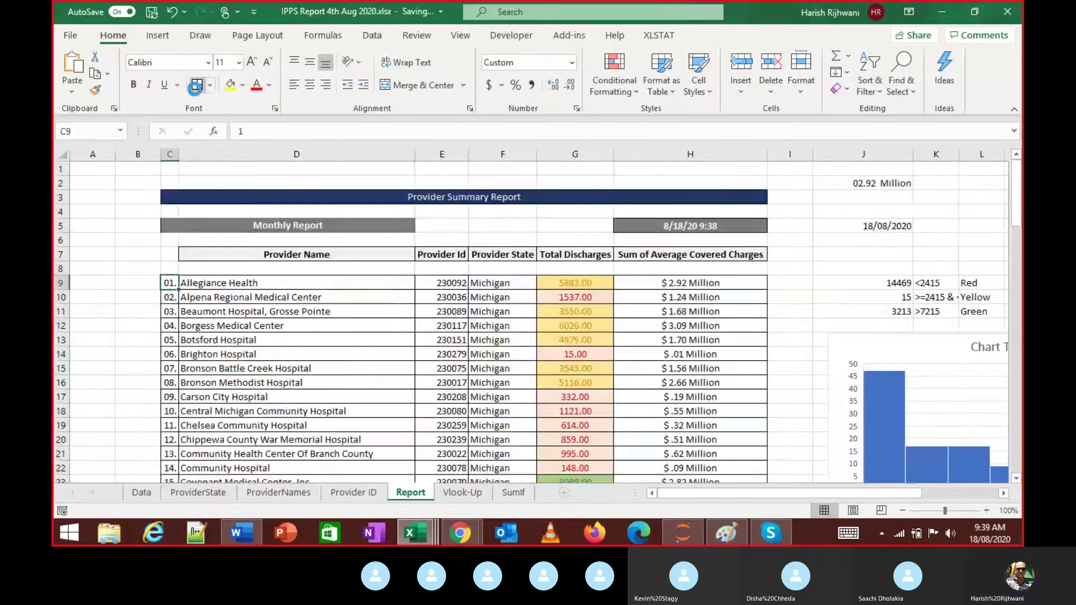
# Set the border line style to a double line and apply all borders with it to the provider rows C9:H100
pyautogui.hotkey('ctrl', 'shift', 'Right')
pyautogui.hotkey('ctrl', 'shift', 'Down')
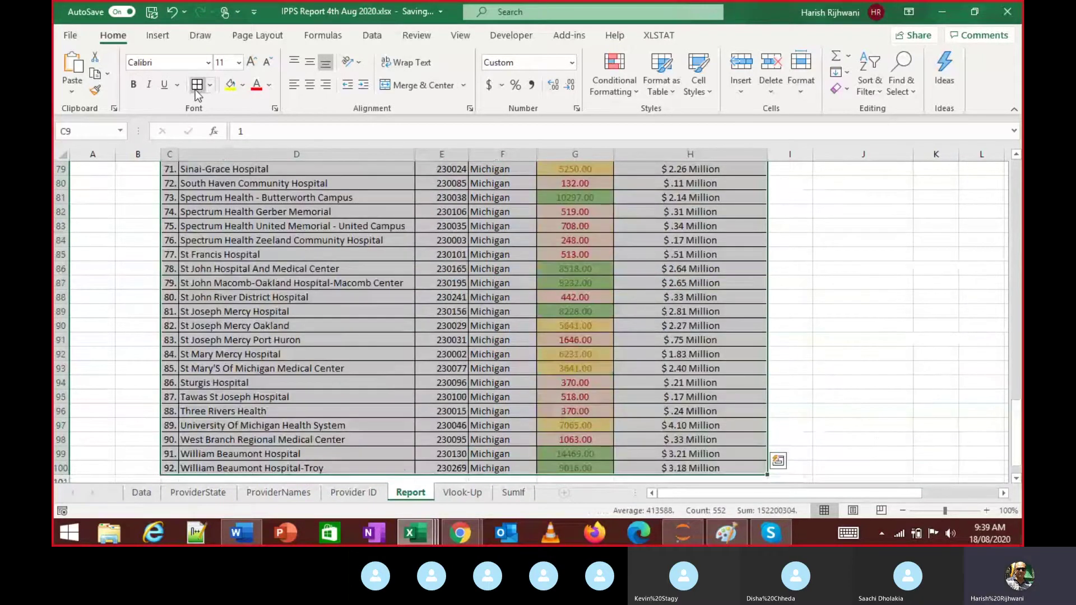
pyautogui.click(212, 87)
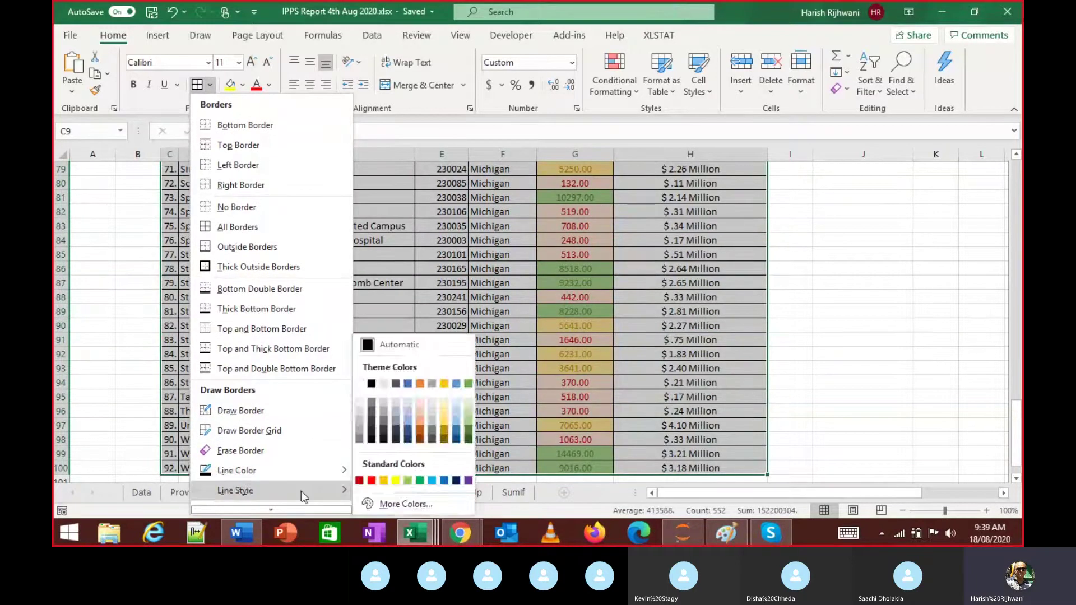
pyautogui.moveTo(330, 492)
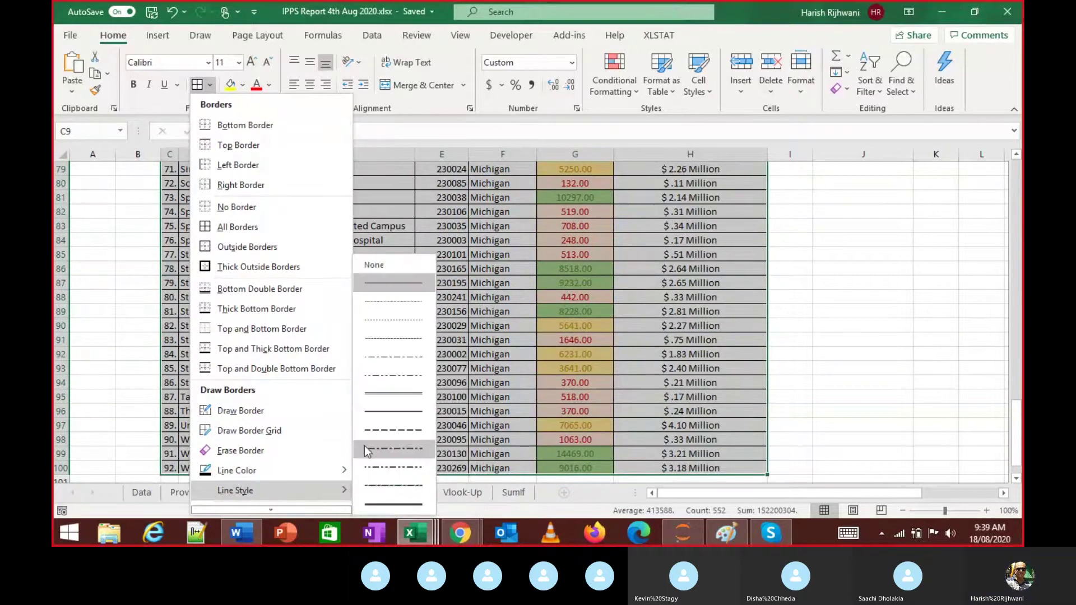
pyautogui.click(376, 394)
pyautogui.click(209, 84)
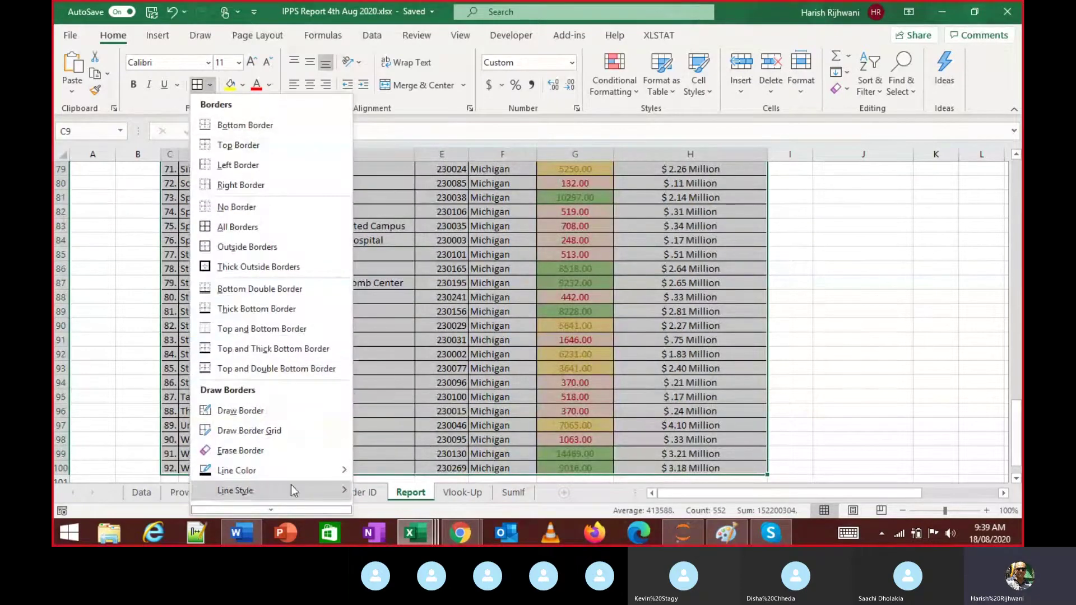
pyautogui.moveTo(291, 489)
pyautogui.click(376, 395)
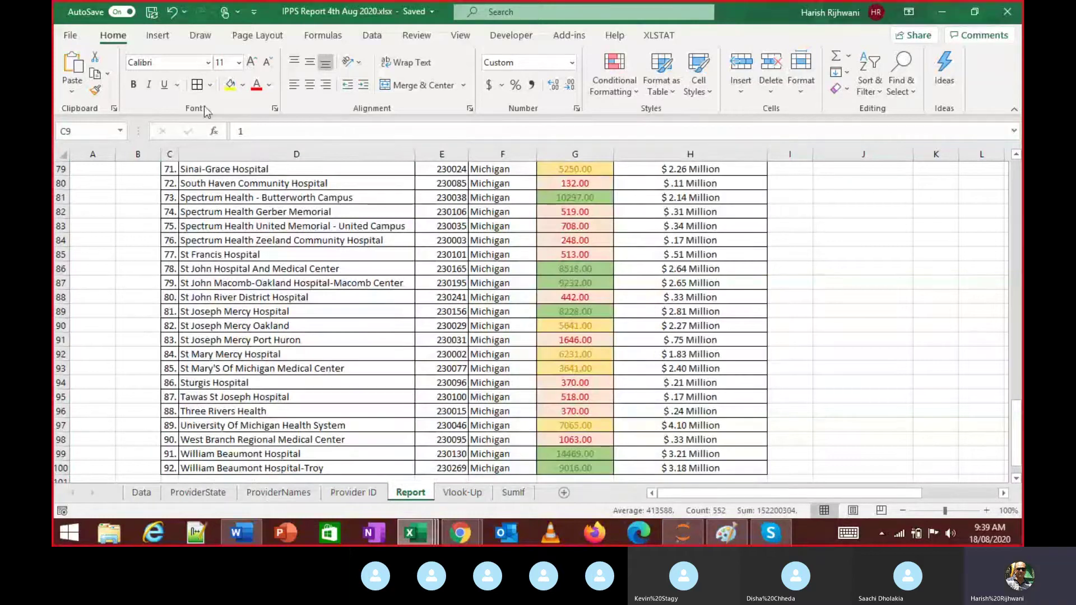
pyautogui.click(197, 85)
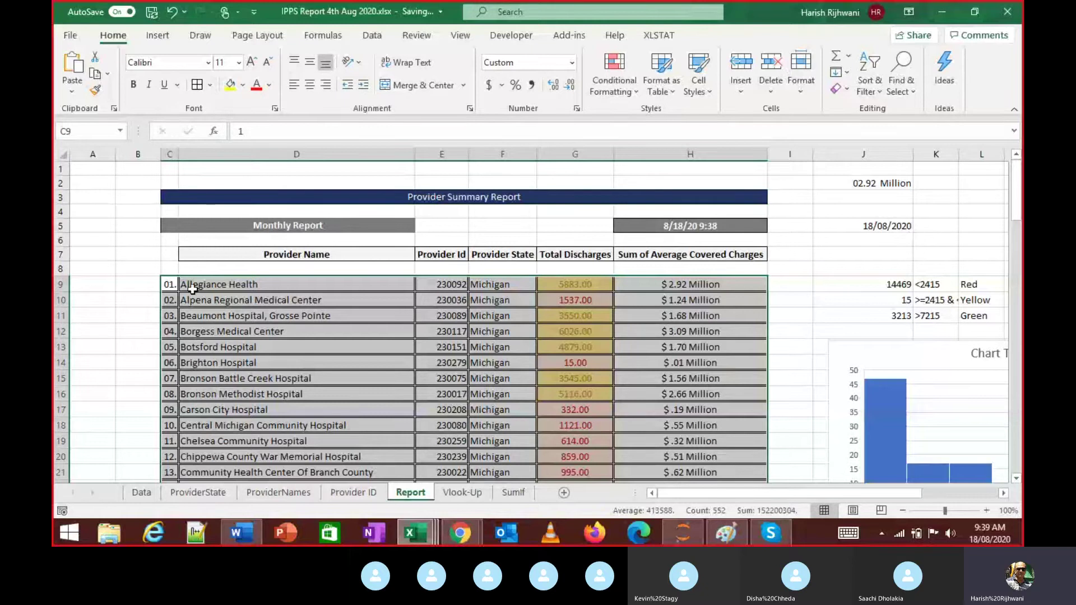
pyautogui.click(234, 315)
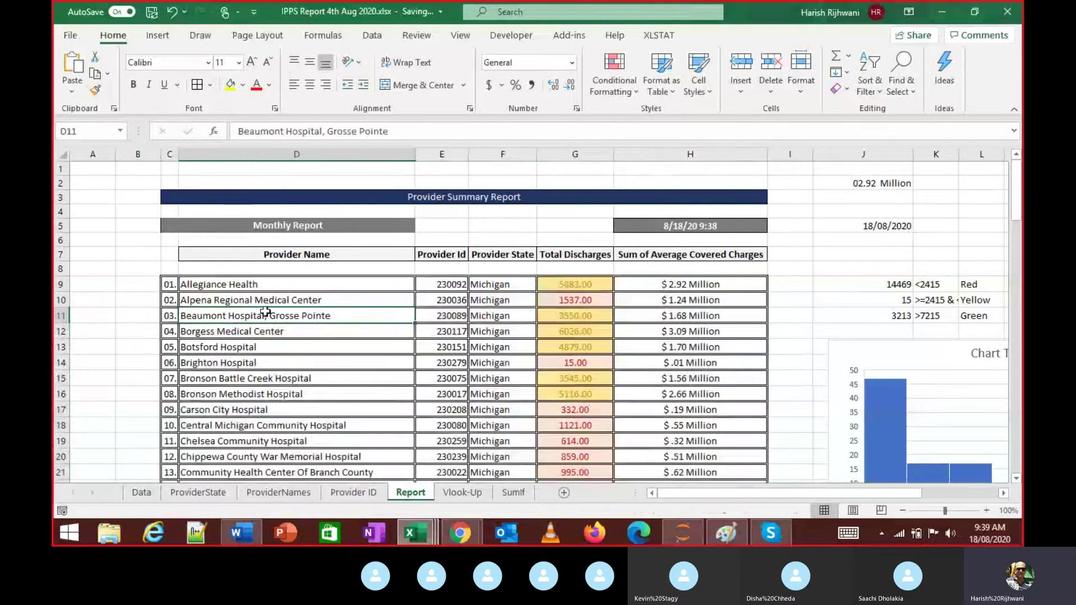
# Check the bordered provider rows and examine the border style of the template rows 10 to 12 in IPPS Data Assignment.xlsx
pyautogui.scroll(-4, 258, 311)
pyautogui.scroll(-15, 266, 310)
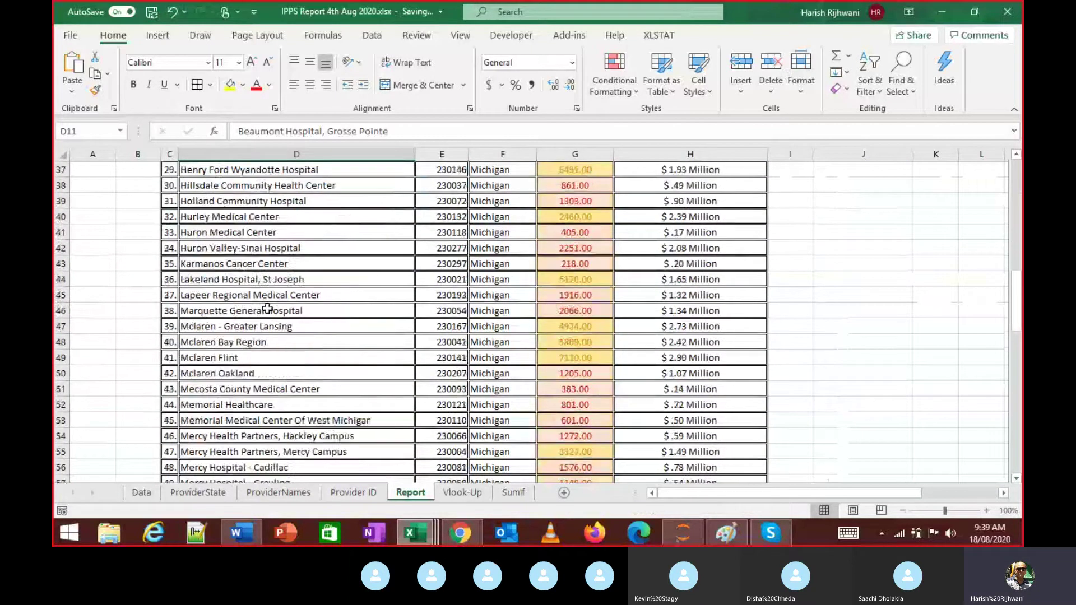
pyautogui.scroll(-2, 267, 309)
pyautogui.hotkey('alt', 'Tab')
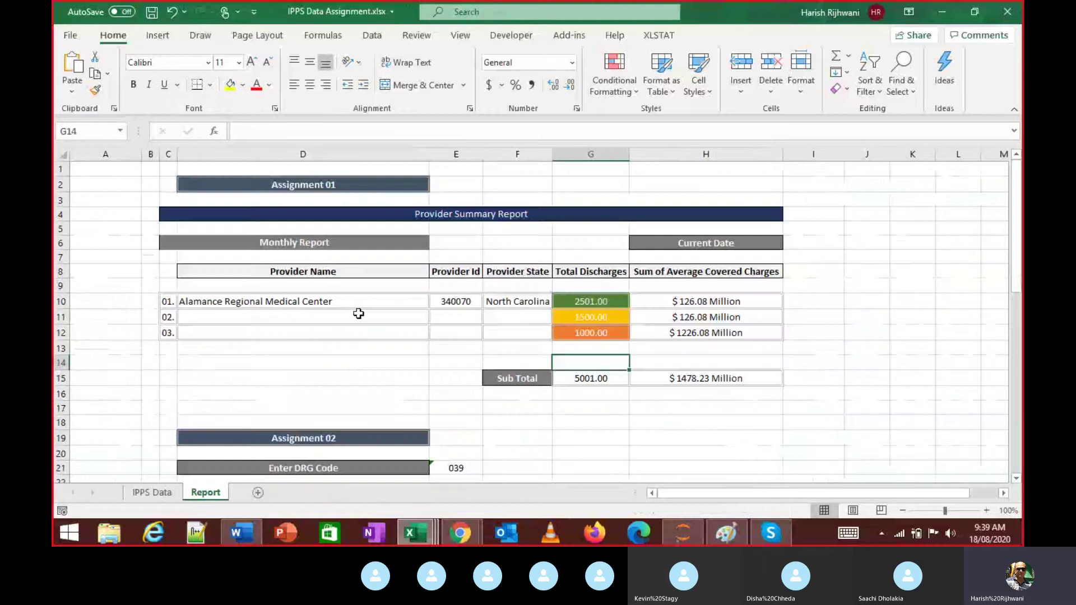
pyautogui.click(168, 302)
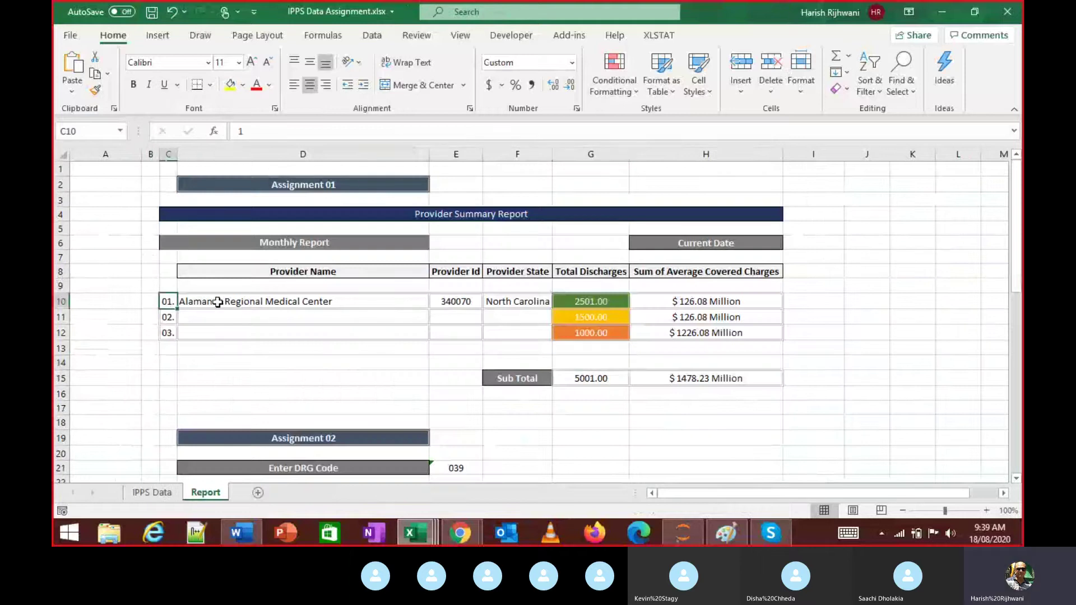
pyautogui.moveTo(759, 301); pyautogui.dragTo(318, 334)
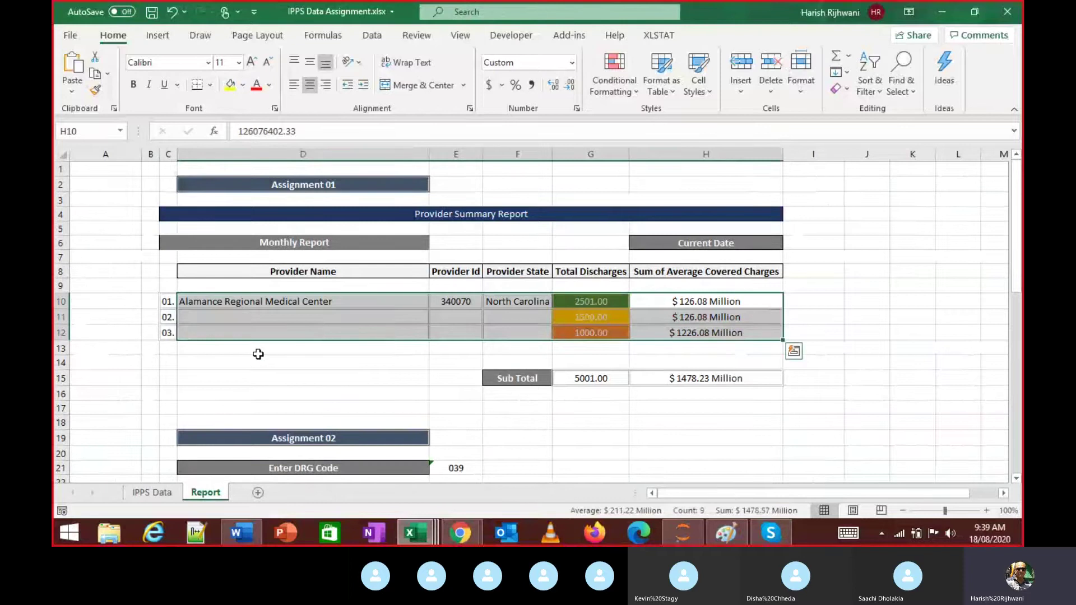
pyautogui.scroll(3, 257, 353)
pyautogui.click(298, 348)
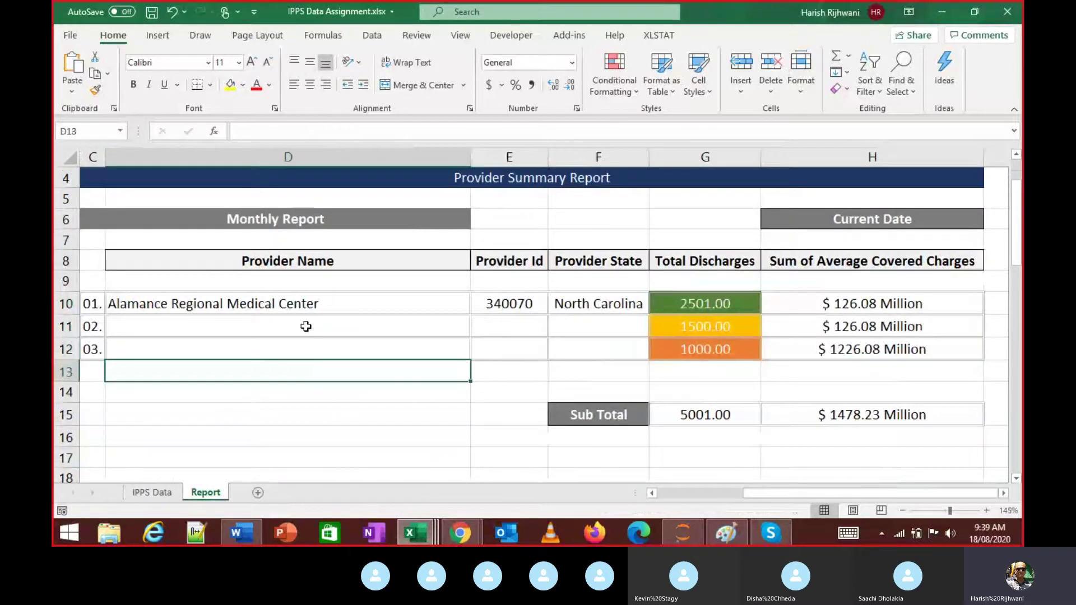
# In IPPS Report 4th Aug 2020.xlsx, set the border line colour to grey and apply all borders with it to the provider rows C9:H100
pyautogui.hotkey('alt', 'Tab')
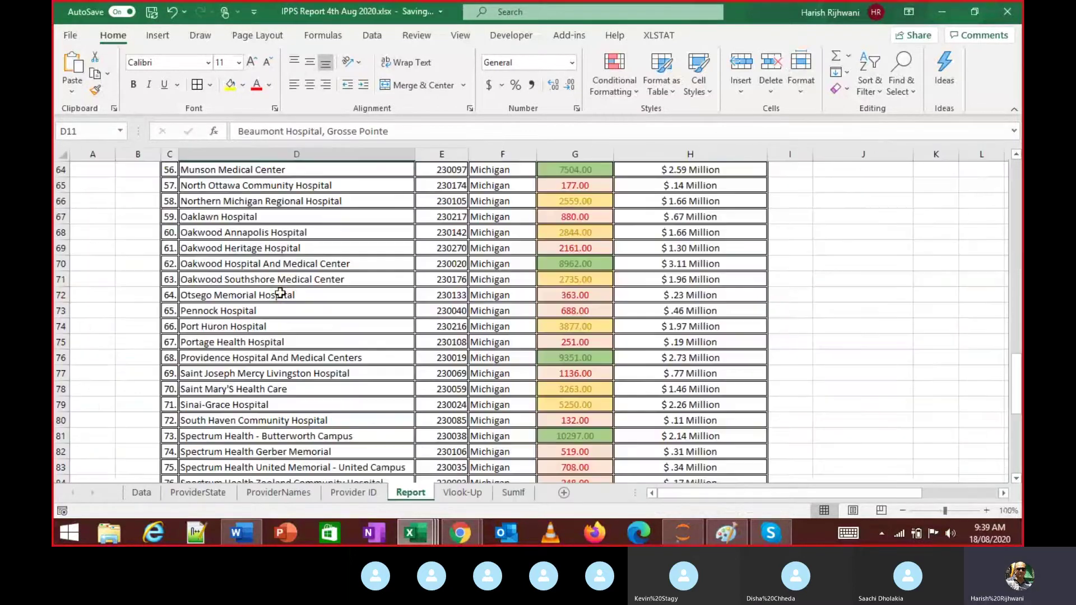
pyautogui.click(203, 262)
pyautogui.hotkey('ctrl', 'Up')
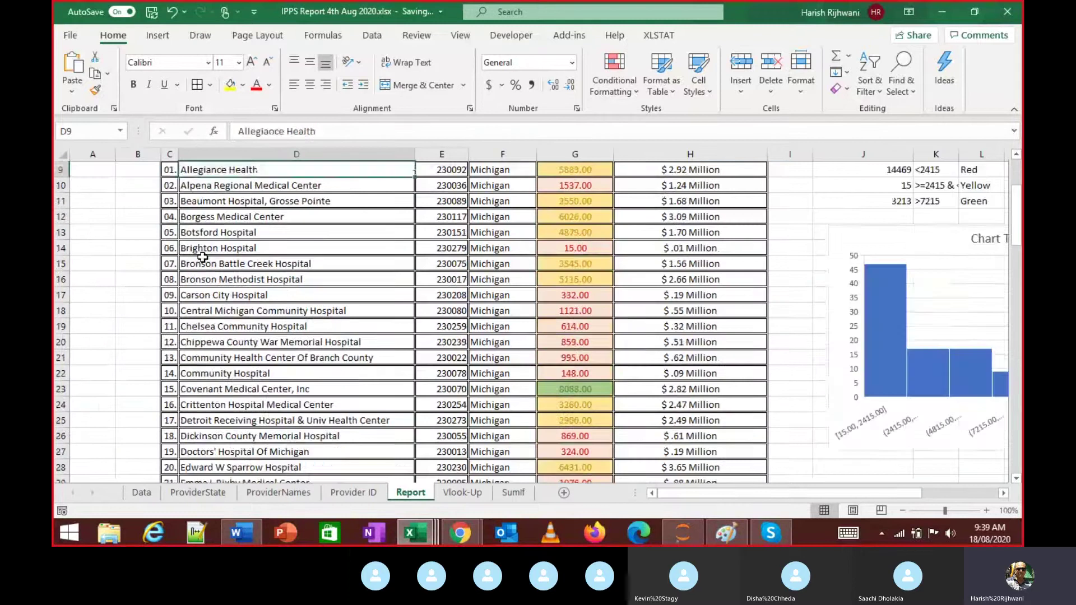
pyautogui.press('Left')
pyautogui.hotkey('ctrl', 'shift', 'Right')
pyautogui.hotkey('ctrl', 'shift', 'Down')
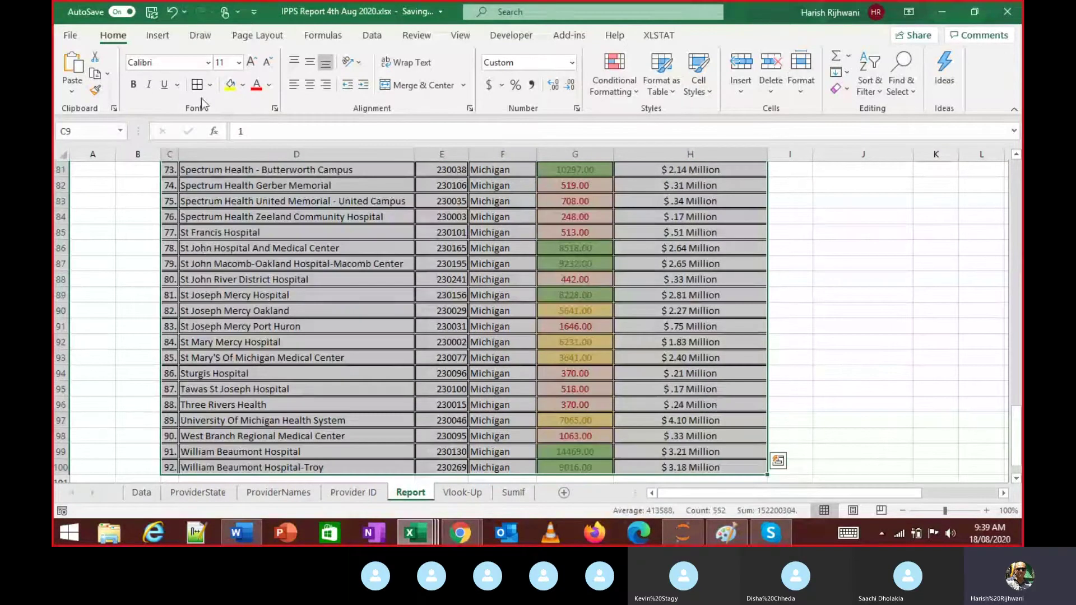
pyautogui.click(210, 85)
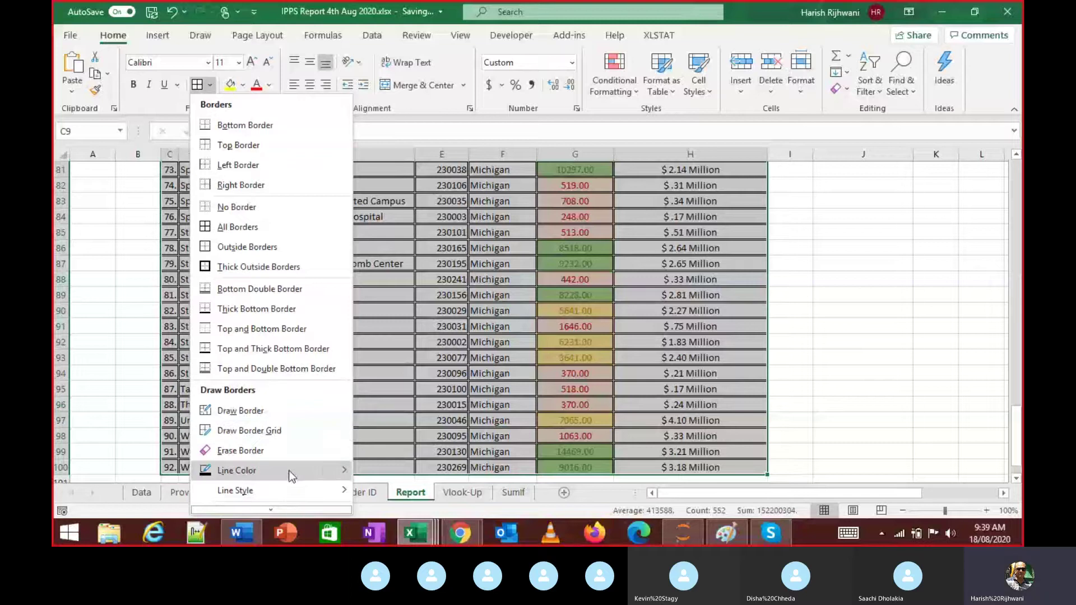
pyautogui.moveTo(288, 469)
pyautogui.click(367, 427)
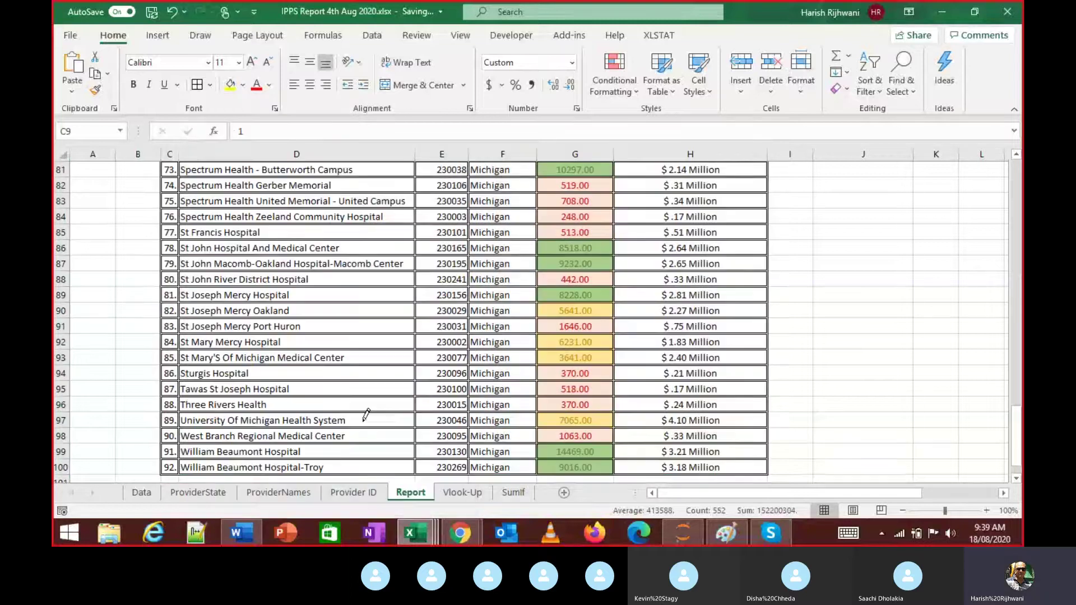
pyautogui.scroll(20, 131, 262)
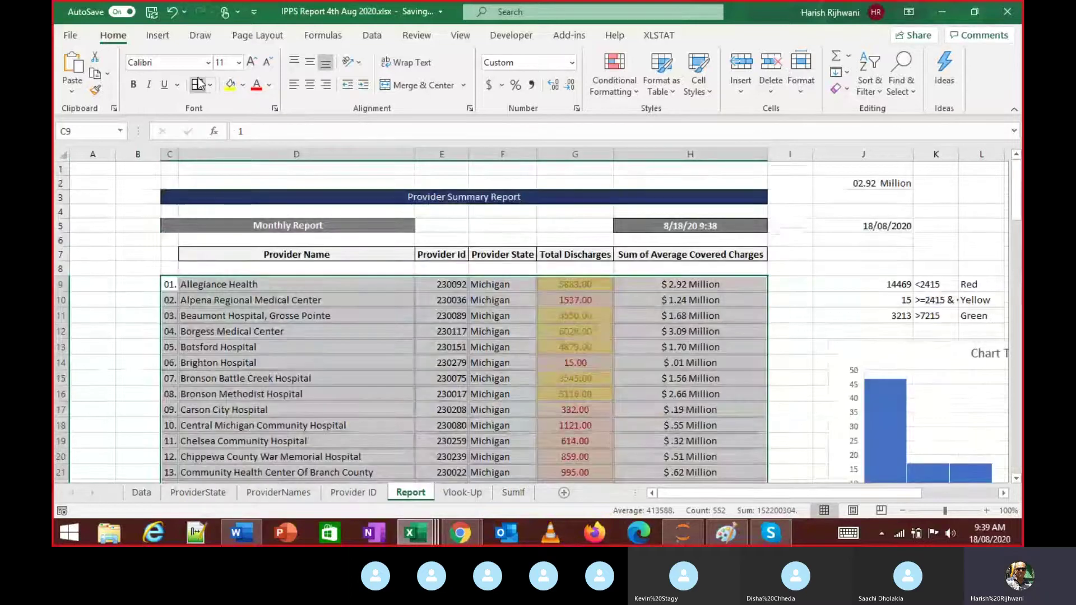
pyautogui.click(131, 263)
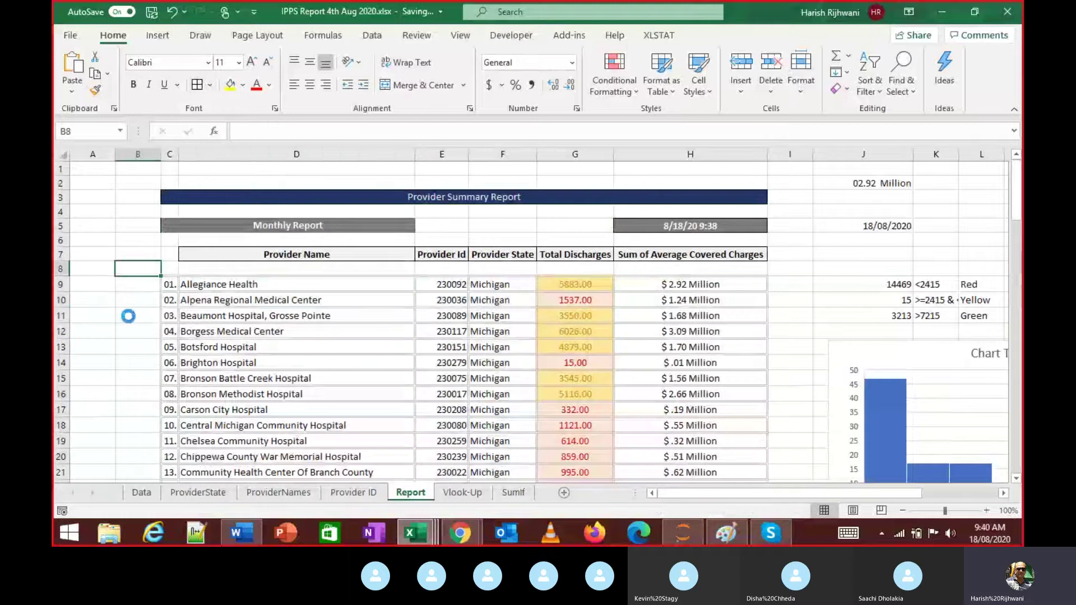
pyautogui.click(258, 317)
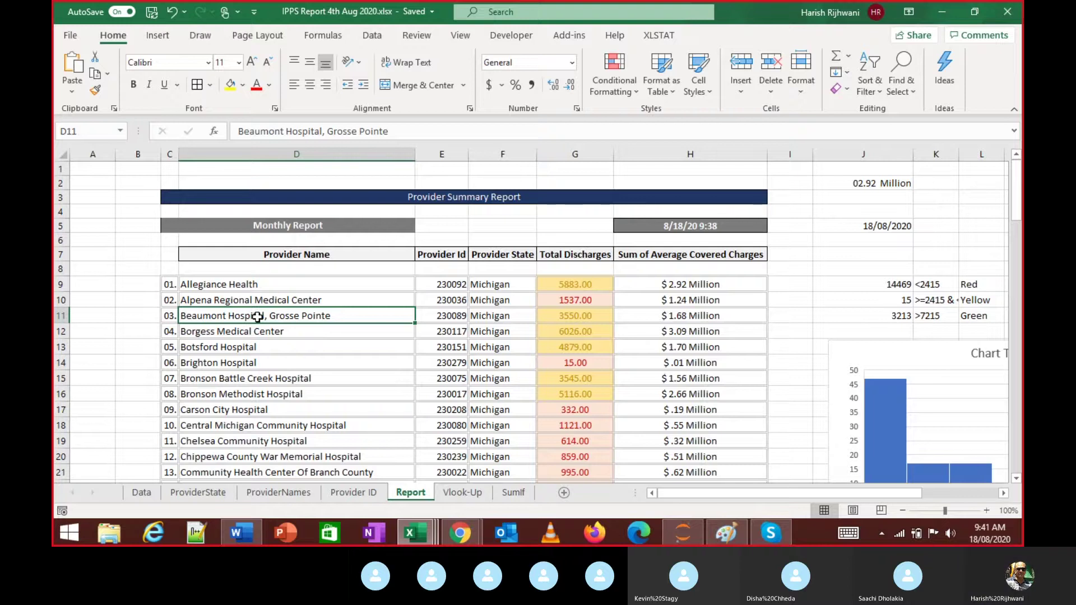
pyautogui.click(257, 316)
pyautogui.press('Up')
pyautogui.press('Up')
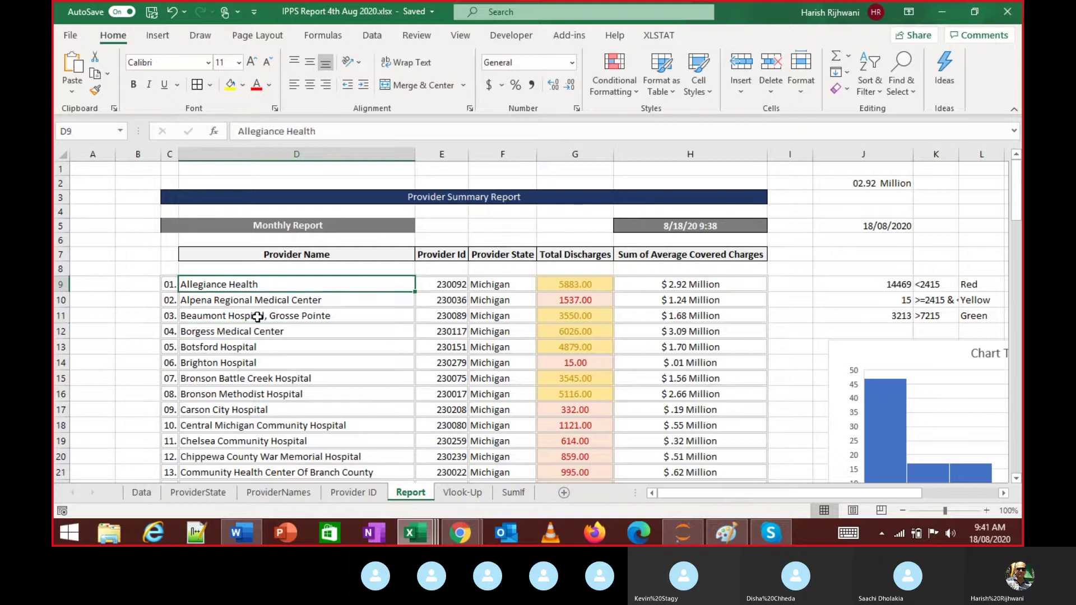
pyautogui.press('Left')
pyautogui.hotkey('ctrl', 'shift', 'Right')
pyautogui.hotkey('ctrl', 'shift', 'Down')
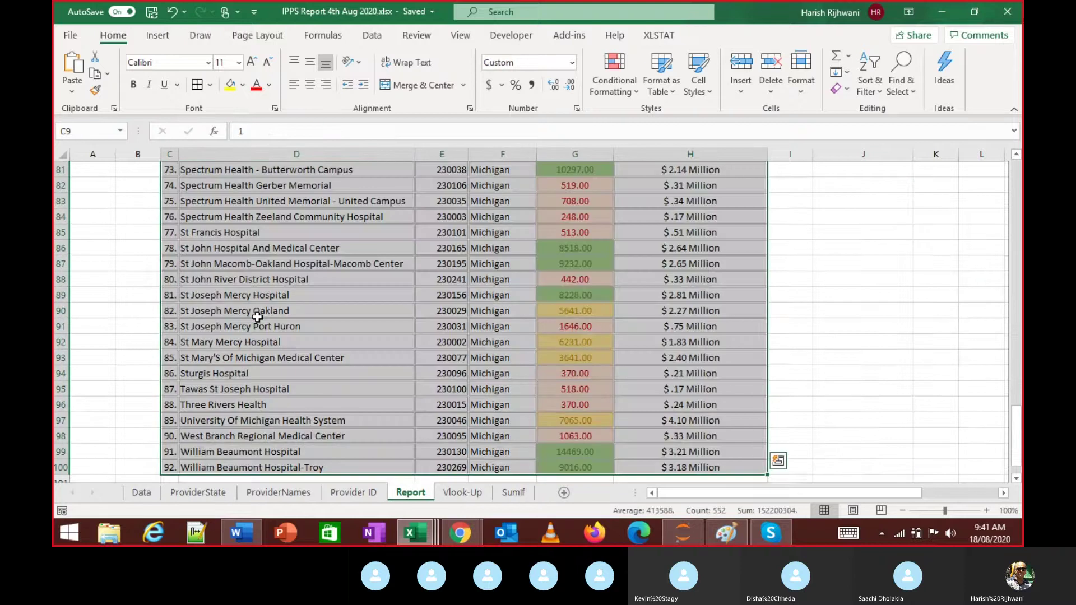
# Apply all borders in the same grey double line to the subtotal row F102:H102
pyautogui.press('Right')
pyautogui.press('Right')
pyautogui.press('Right')
pyautogui.press('Right')
pyautogui.press('Right')
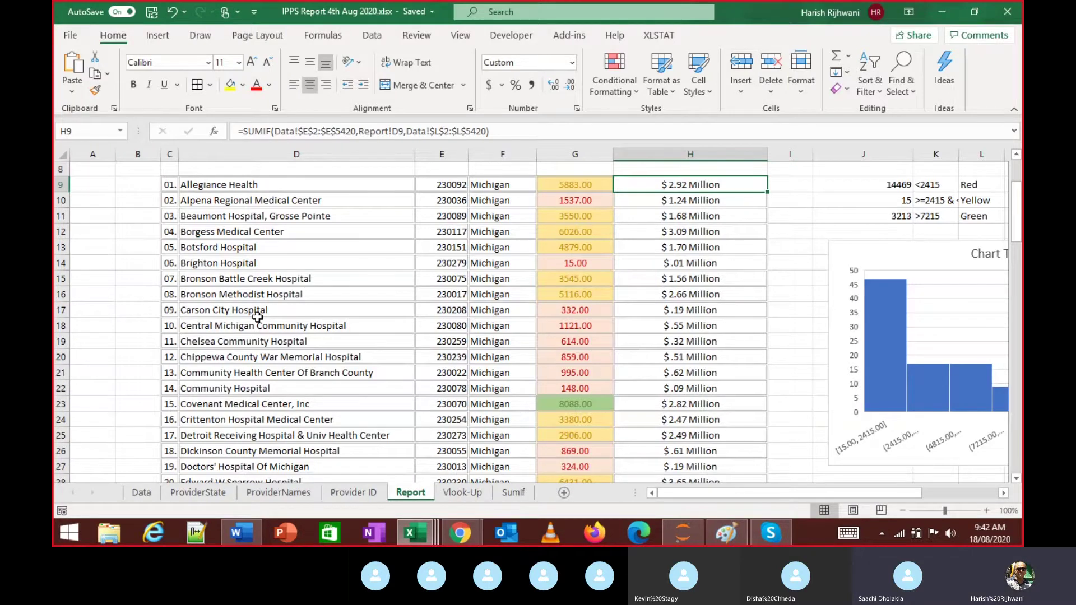
pyautogui.hotkey('ctrl', 'Down')
pyautogui.press('Down')
pyautogui.press('Down')
pyautogui.press('Down')
pyautogui.press('Down')
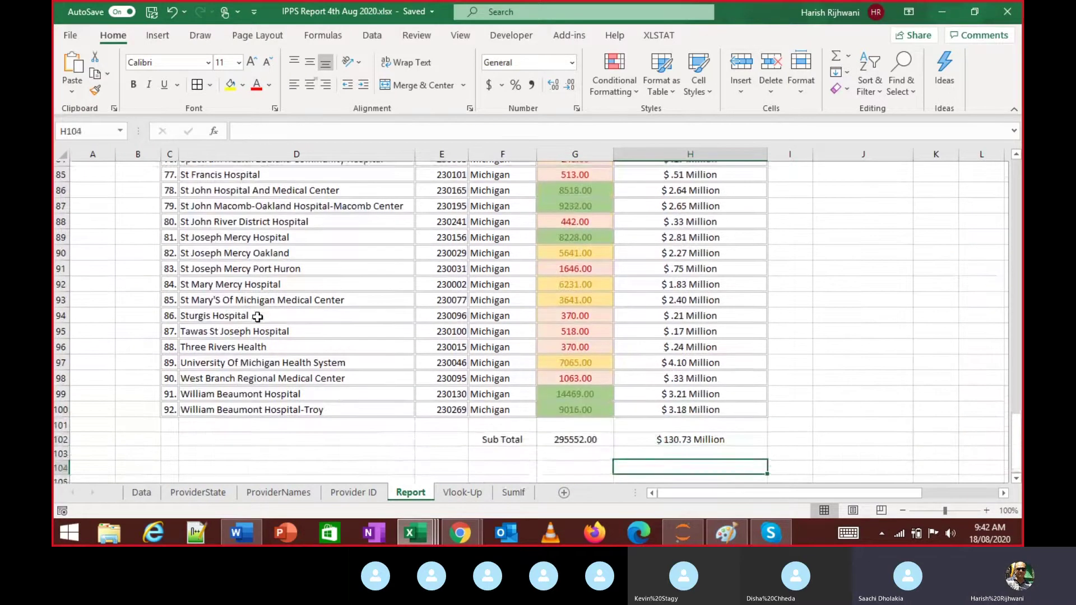
pyautogui.press('Left')
pyautogui.press('Left')
pyautogui.press('Up')
pyautogui.press('Up')
pyautogui.hotkey('shift', 'Right')
pyautogui.hotkey('shift', 'Right')
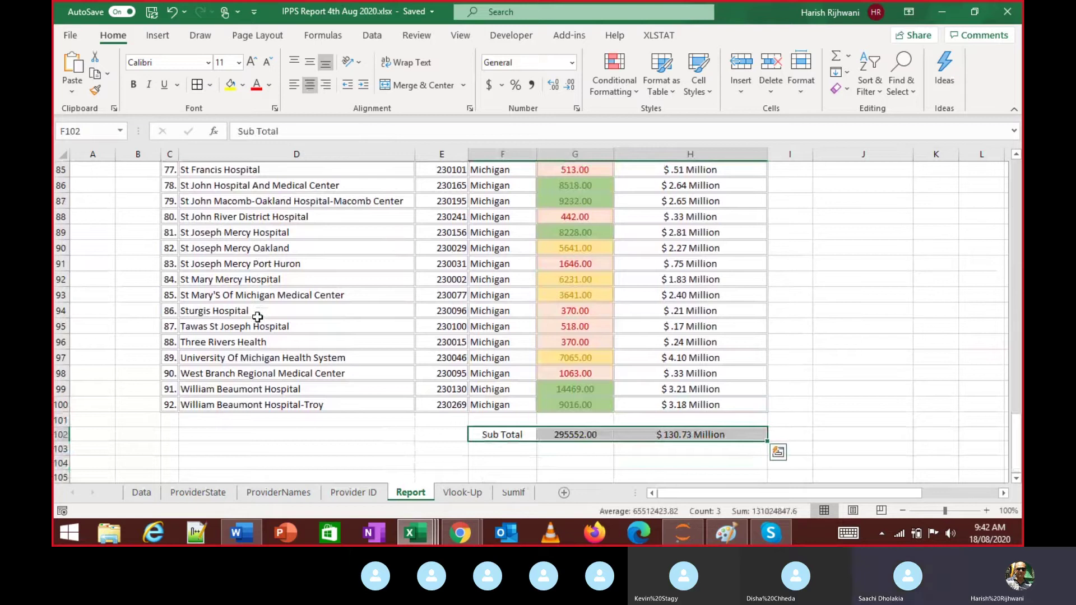
pyautogui.click(197, 84)
pyautogui.click(170, 404)
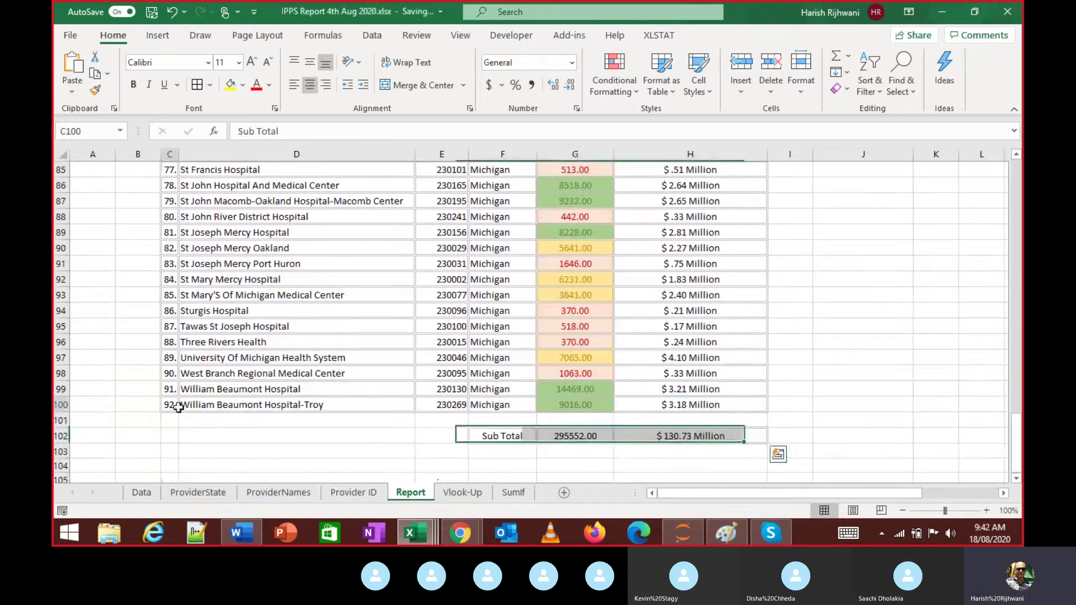
pyautogui.click(506, 436)
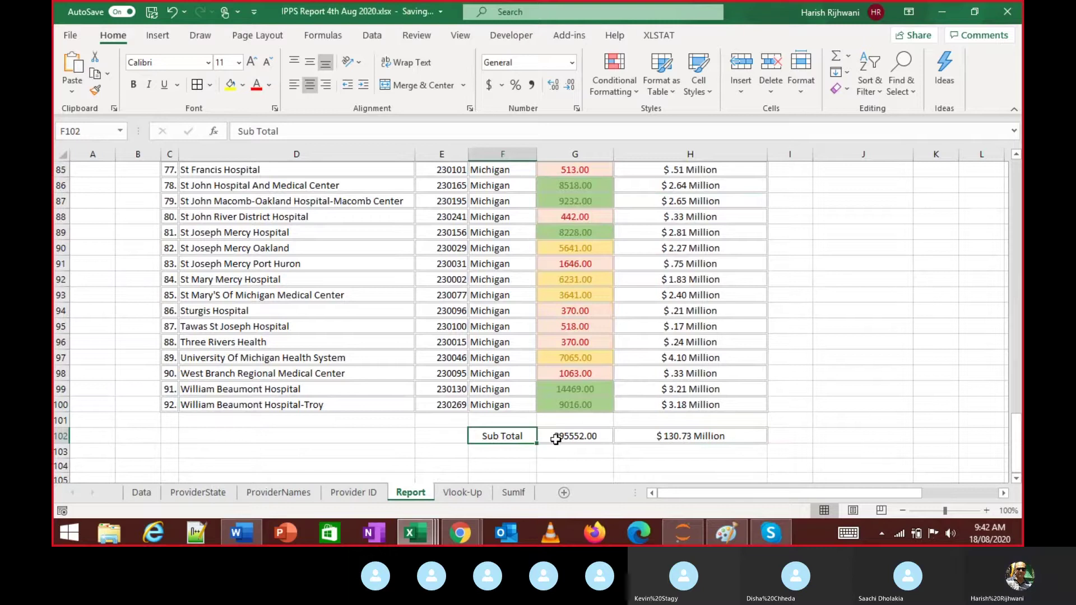
pyautogui.click(430, 453)
# Examine the Sub Total label's style in IPPS Data Assignment.xlsx and the Monthly Report header's style in the report
pyautogui.click(493, 436)
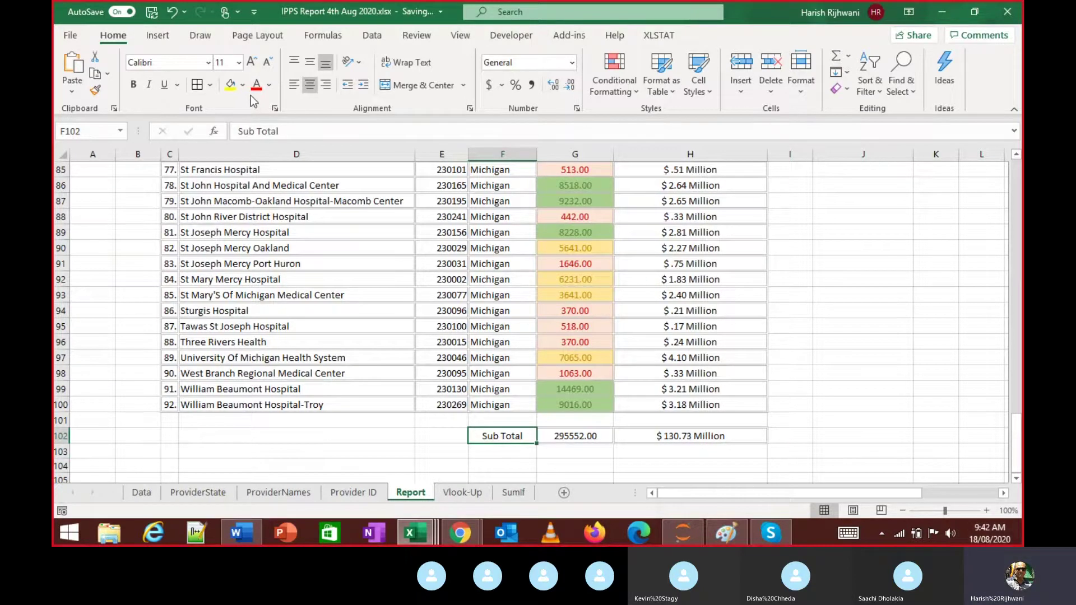
pyautogui.hotkey('alt', 'Tab')
pyautogui.click(577, 418)
pyautogui.hotkey('alt', 'Tab')
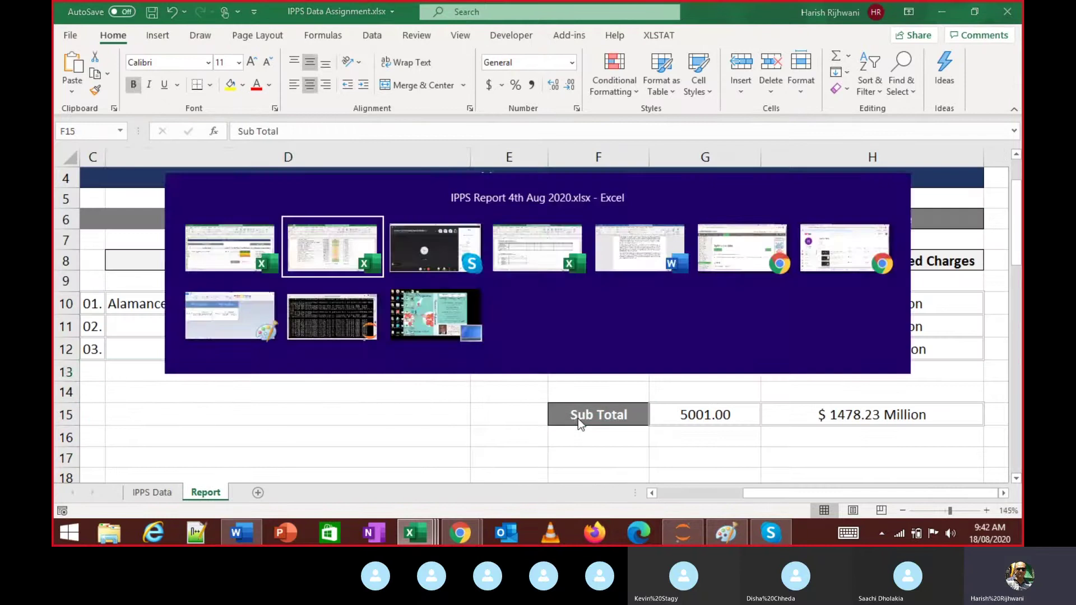
pyautogui.scroll(18, 432, 313)
pyautogui.scroll(9, 431, 313)
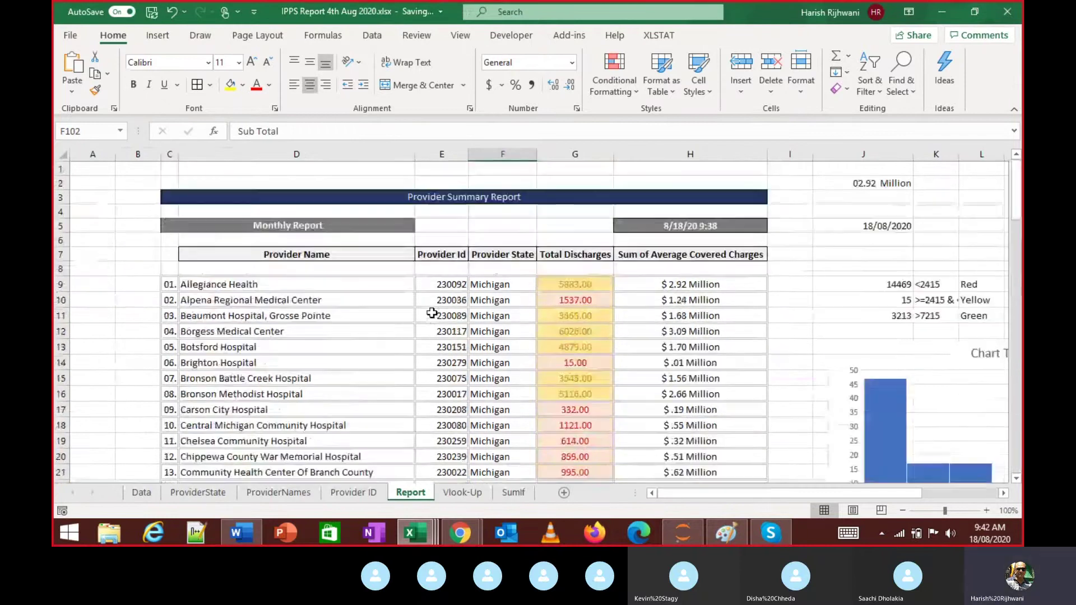
pyautogui.doubleClick(387, 229)
pyautogui.press('Escape')
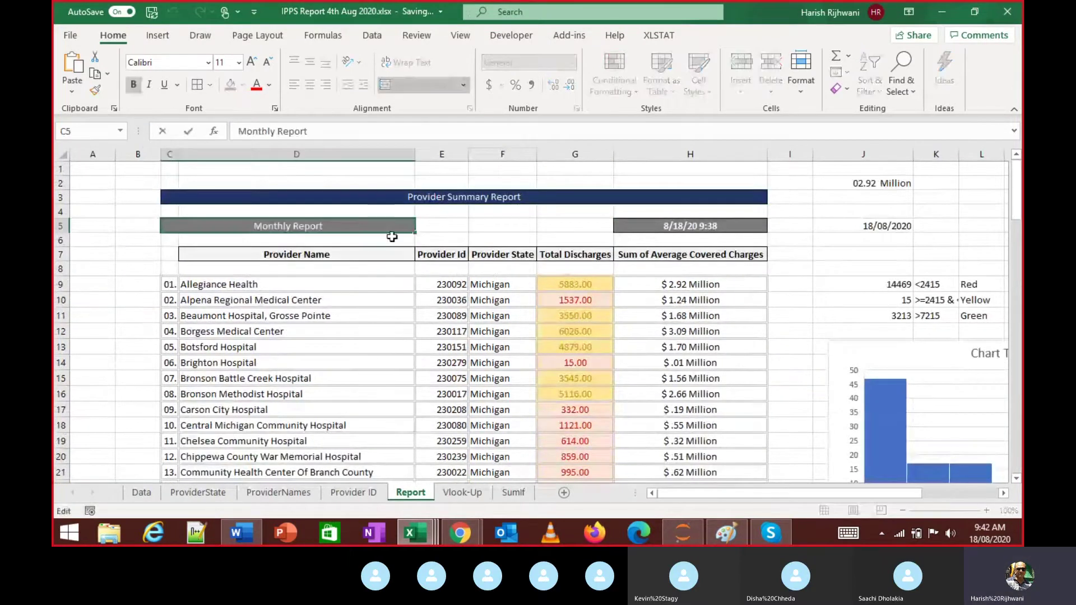
# Give the Sub Total label in F102 a dark grey fill and a white font colour
pyautogui.scroll(-11, 401, 247)
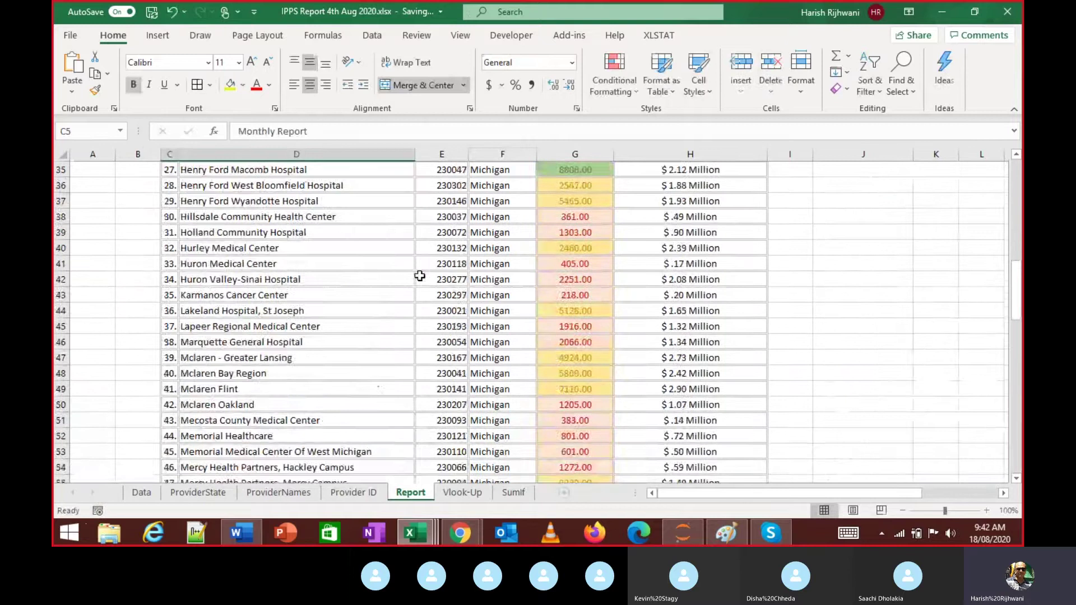
pyautogui.scroll(-20, 409, 267)
pyautogui.click(500, 229)
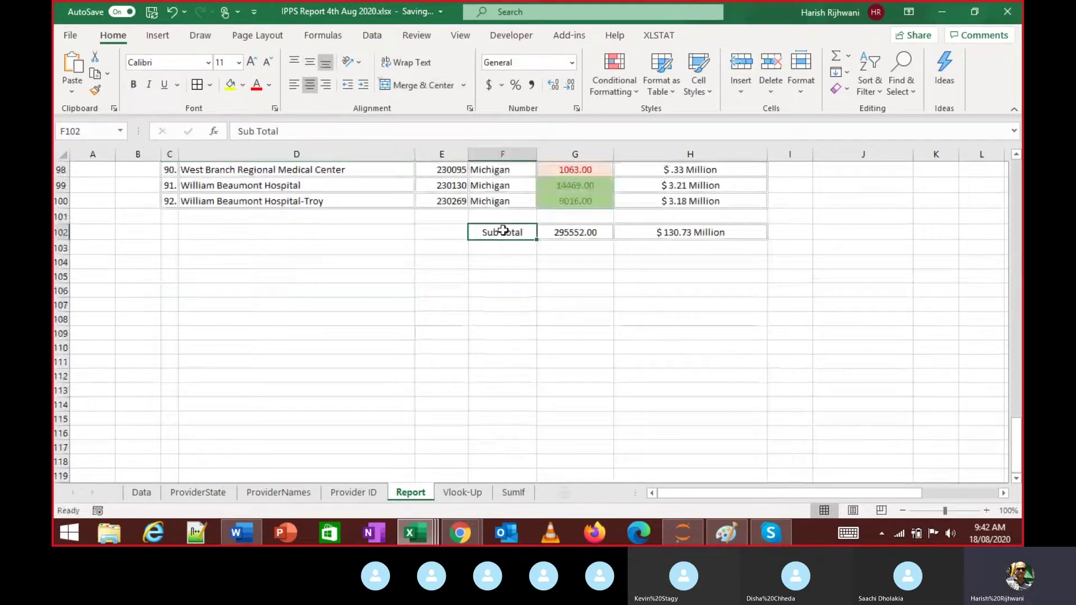
pyautogui.click(242, 85)
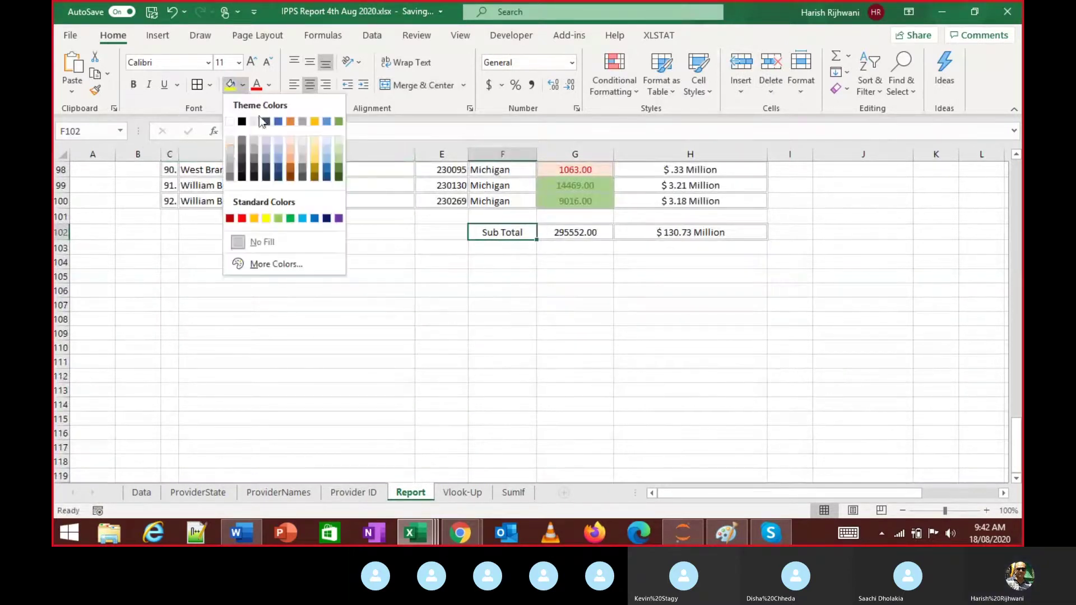
pyautogui.click(228, 175)
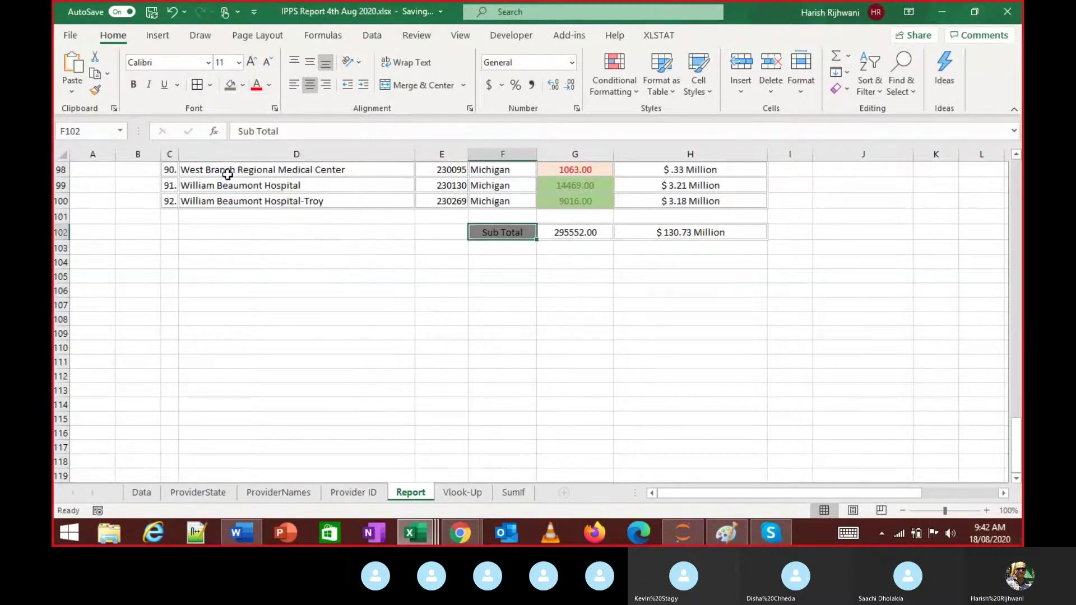
pyautogui.click(272, 87)
pyautogui.click(253, 141)
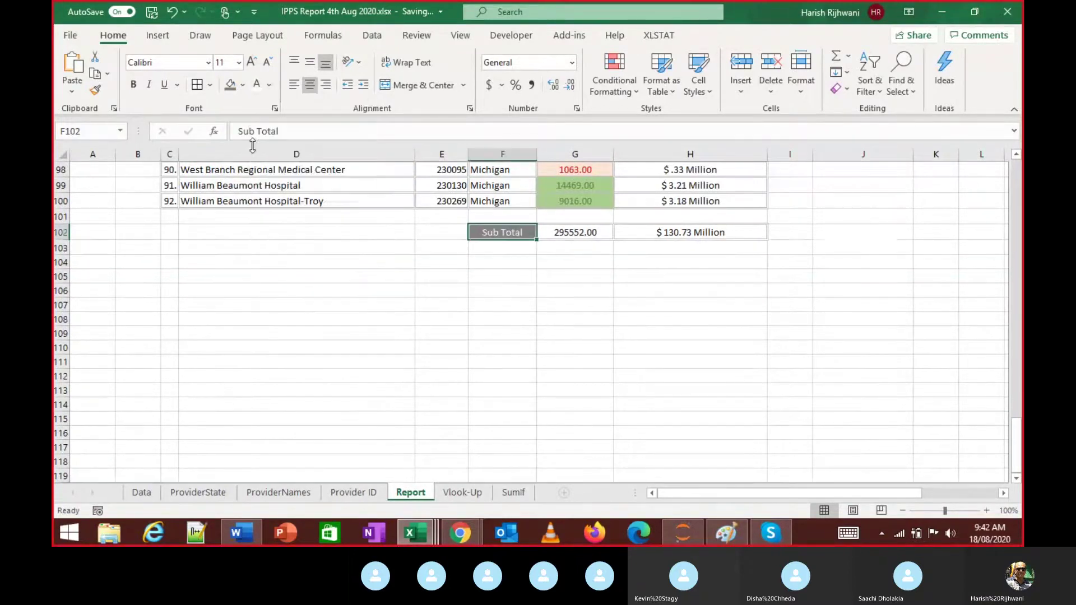
pyautogui.click(381, 247)
# Compare the Sub Total label with the assignment template and make F102 bold
pyautogui.hotkey('alt', 'Tab')
pyautogui.hotkey('alt', 'Tab')
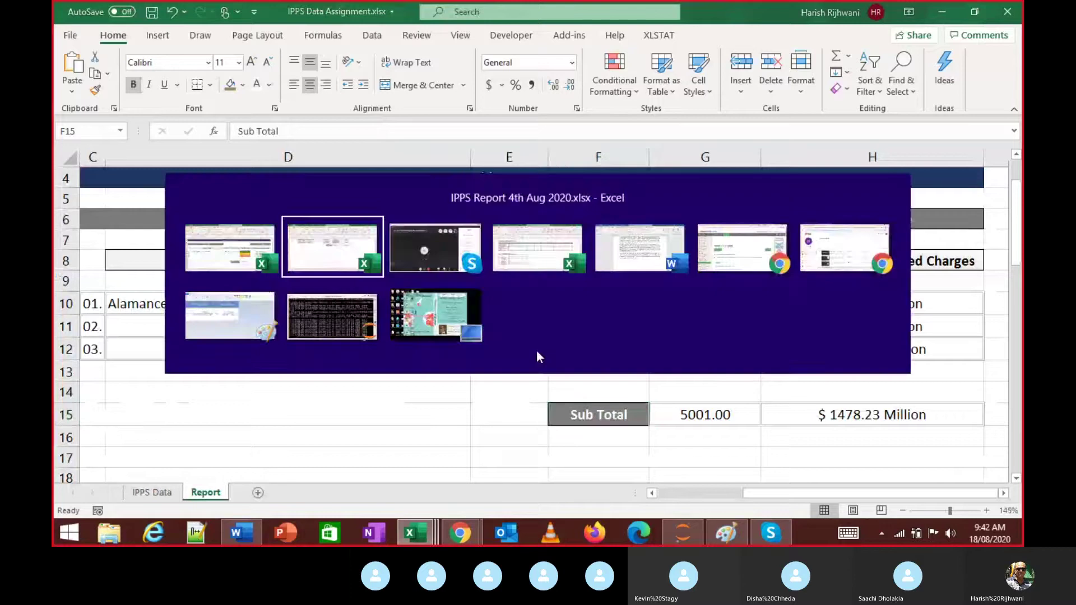
pyautogui.click(502, 233)
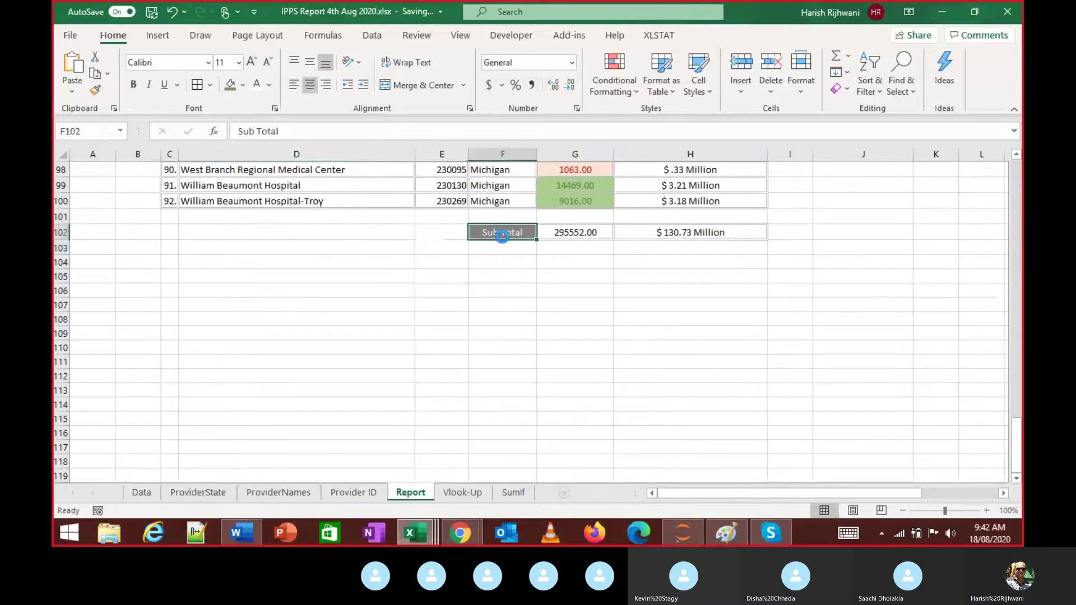
pyautogui.press('Right')
pyautogui.press('Right')
pyautogui.press('Left')
pyautogui.press('Left')
pyautogui.hotkey('ctrl', 'b')
# Review the formatted report from the first provider row down to the subtotal row, including the whole range C9:H100
pyautogui.hotkey('ctrl', 'Up')
pyautogui.hotkey('ctrl', 'Up')
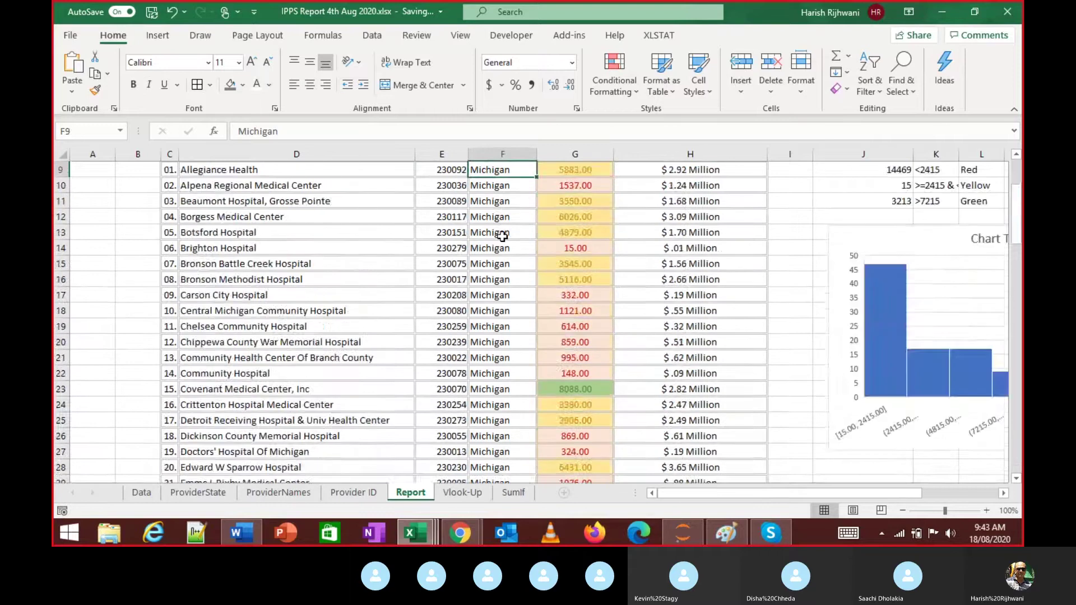
pyautogui.hotkey('ctrl', 'Down')
pyautogui.hotkey('ctrl', 'Down')
pyautogui.press('Down')
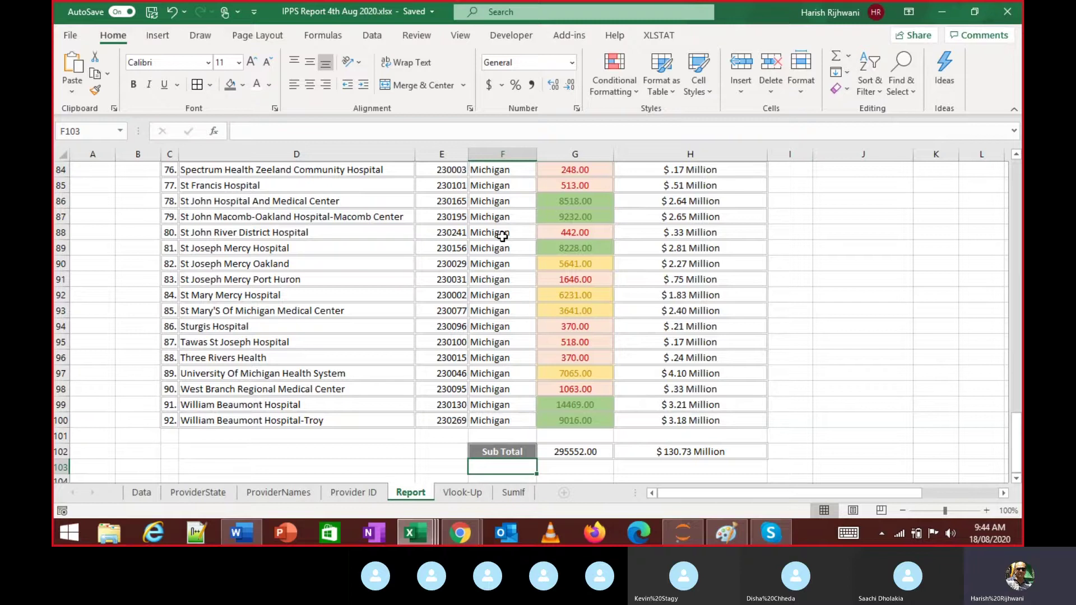
pyautogui.hotkey('ctrl', 'Up')
pyautogui.hotkey('ctrl', 'Up')
pyautogui.hotkey('ctrl', 'Up')
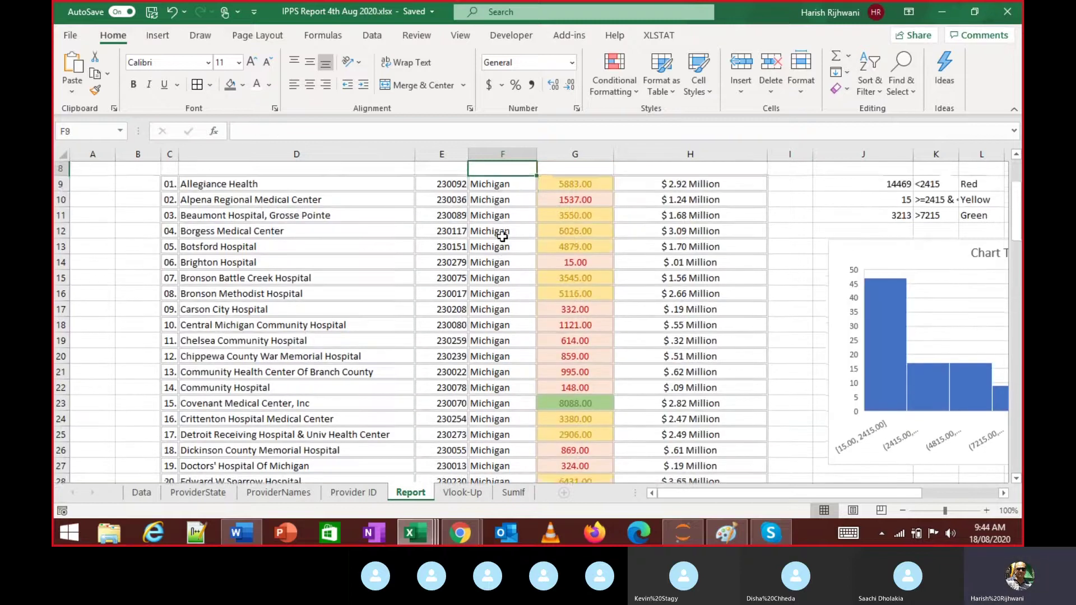
pyautogui.press('Down')
pyautogui.hotkey('ctrl', 'Left')
pyautogui.hotkey('ctrl', 'shift', 'Right')
pyautogui.hotkey('ctrl', 'shift', 'Down')
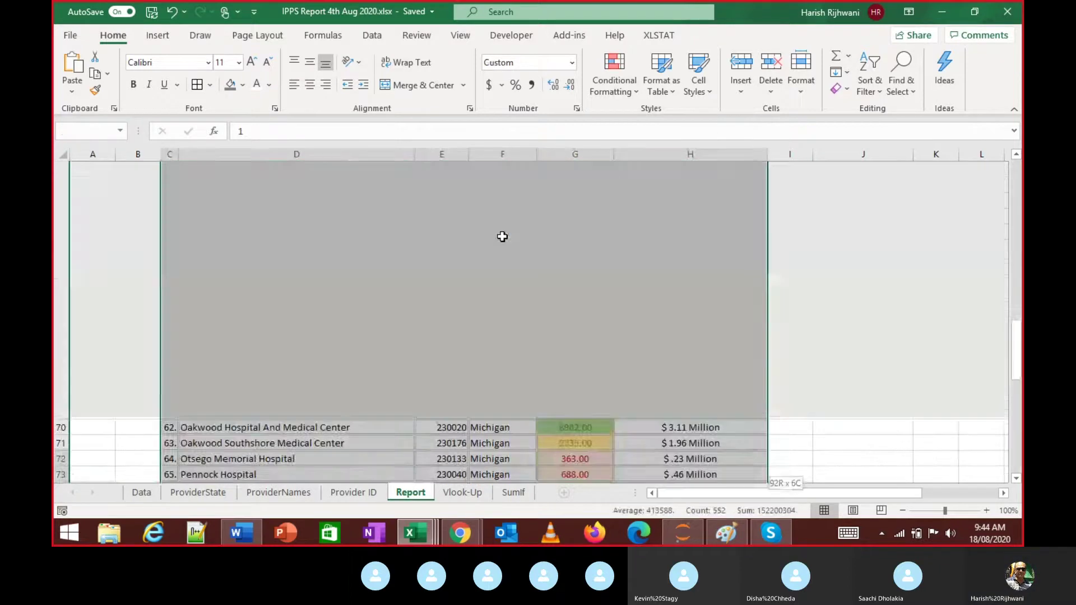
pyautogui.press('Up')
pyautogui.press('Down')
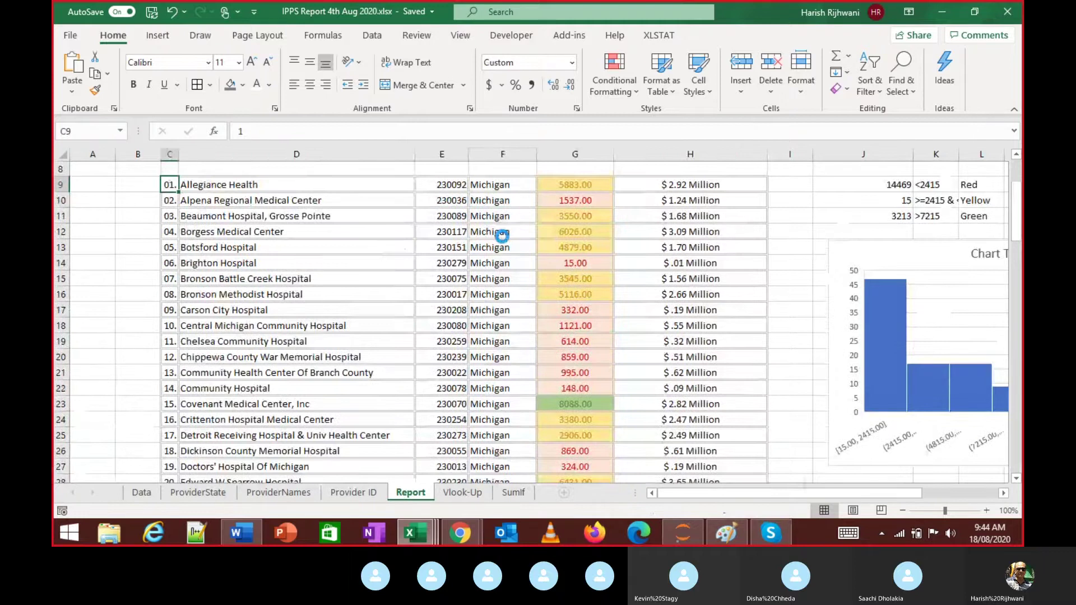
pyautogui.hotkey('ctrl', 'Right')
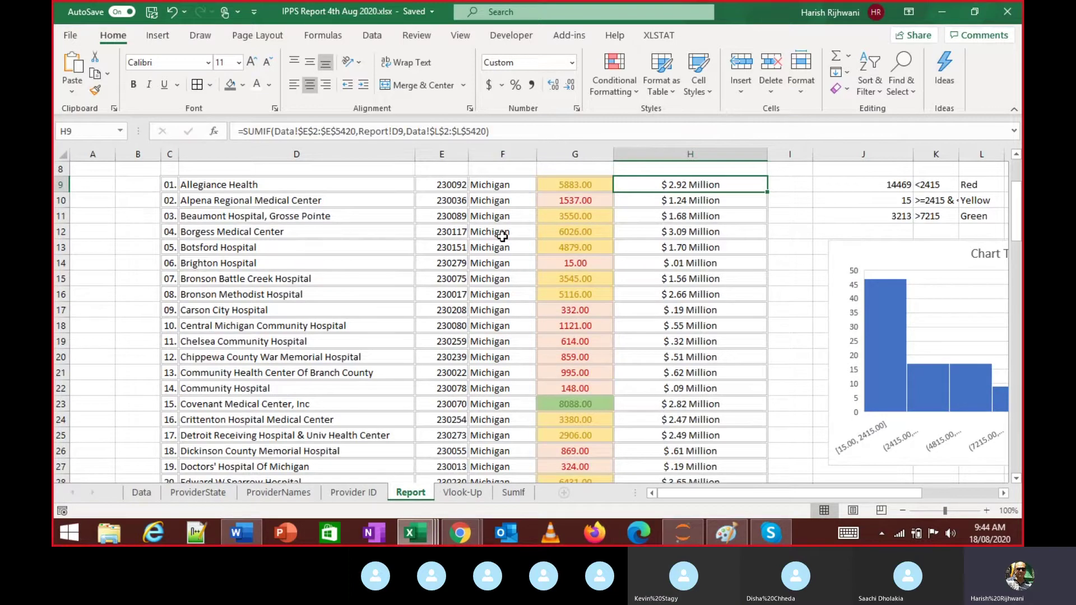
# Switch to the IPPS Data Assignment.xlsx template and from there to the workbook Assignment # 1 - Data.xlsx
pyautogui.hotkey('alt', 'w')
pyautogui.press('w')
pyautogui.press('1')
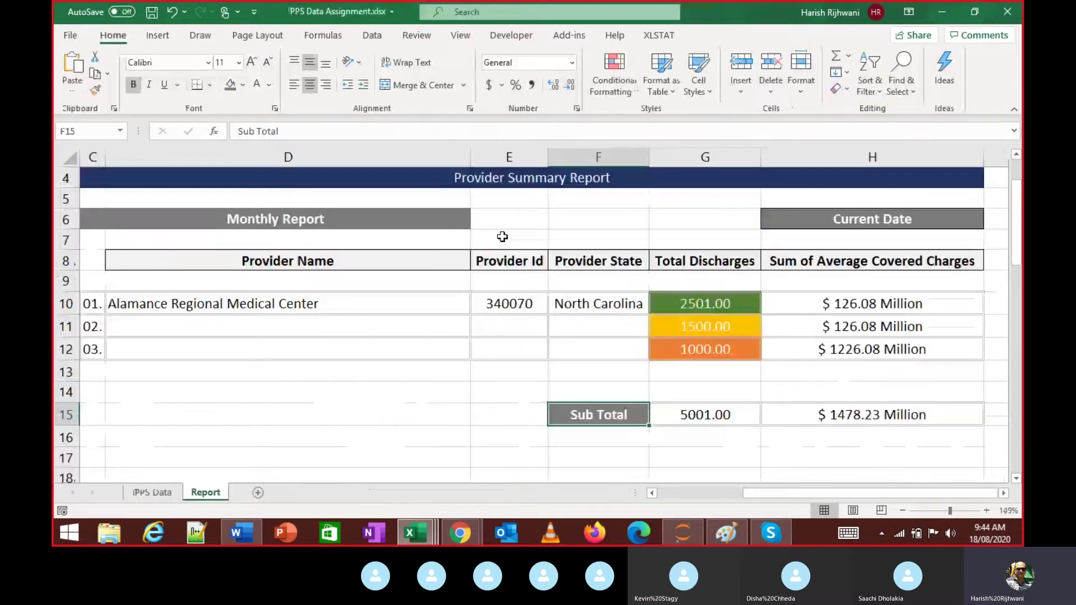
pyautogui.press('Up')
pyautogui.hotkey('alt', 'w')
pyautogui.press('w')
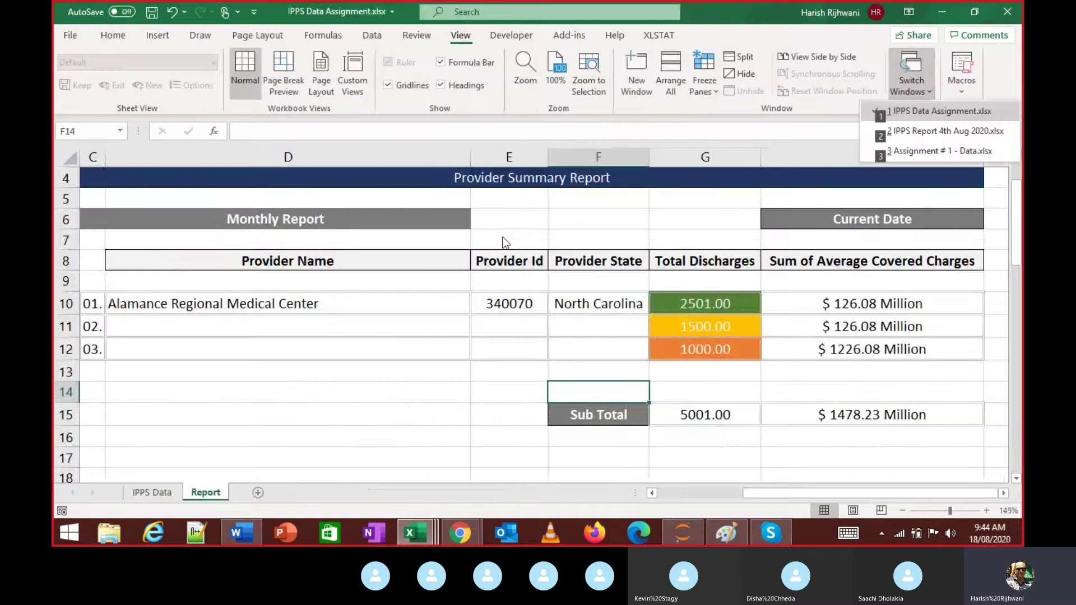
pyautogui.press('Down')
pyautogui.press('Down')
pyautogui.press('Return')
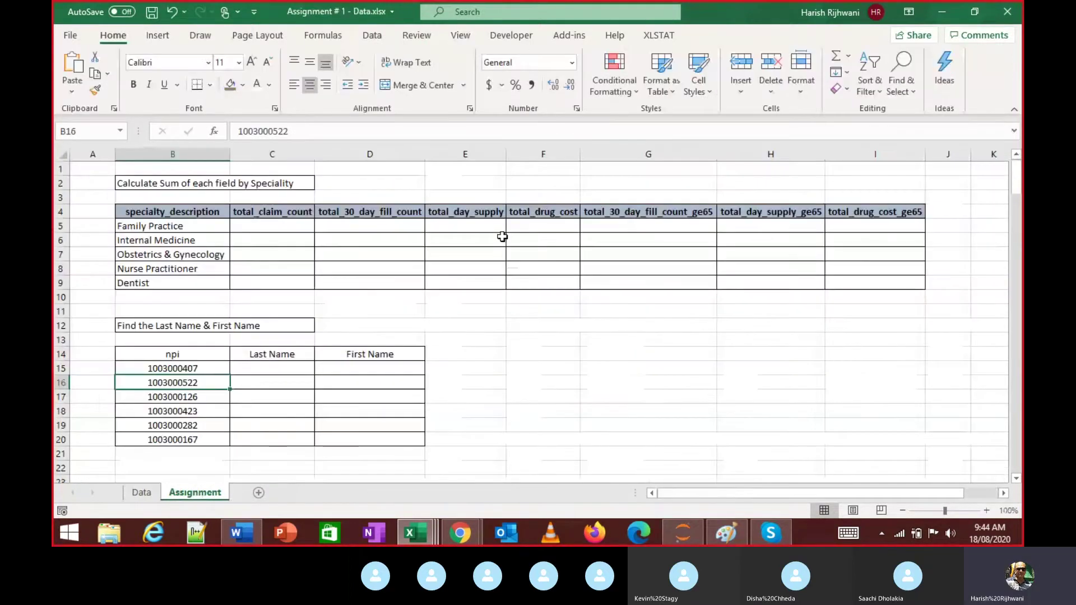
# Look over the source records on the Data sheet and examine the specialty sum table in B4:I9 of the Assignment sheet
pyautogui.hotkey('ctrl', 'pageup')
pyautogui.hotkey('ctrl', 'Home')
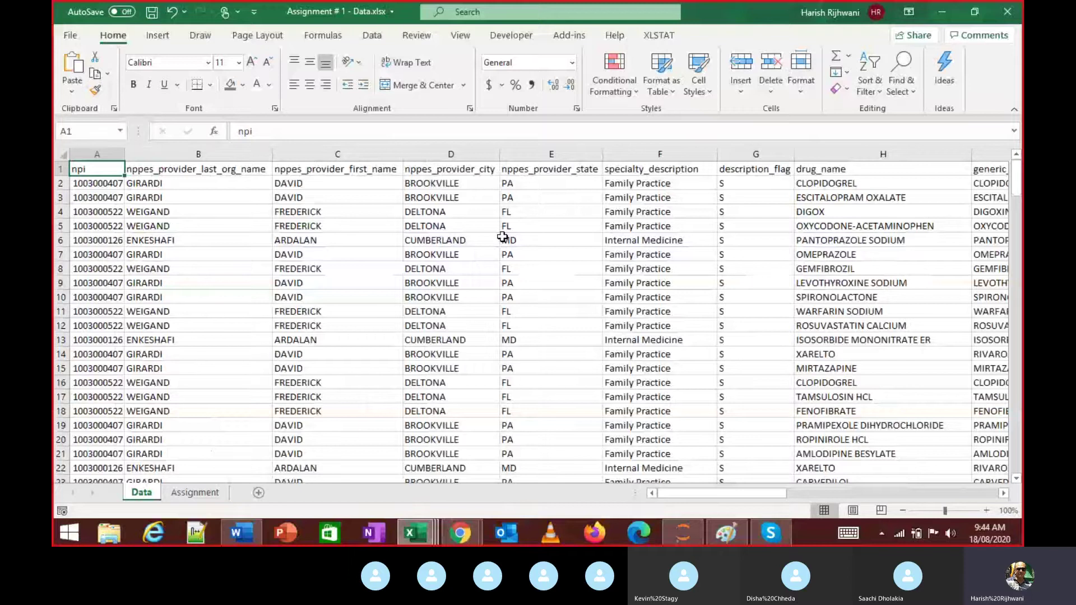
pyautogui.hotkey('ctrl', 'pagedown')
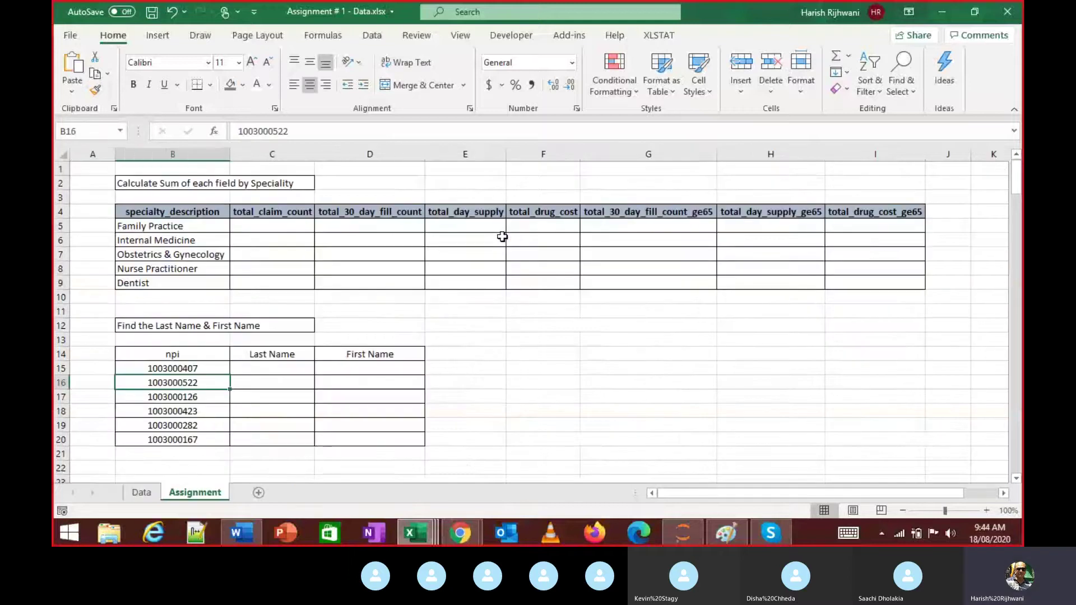
pyautogui.press('Down')
pyautogui.press('Down')
pyautogui.press('Up')
pyautogui.press('Up')
pyautogui.press('Up')
pyautogui.press('Up')
pyautogui.press('Up')
pyautogui.press('Up')
pyautogui.press('Up')
pyautogui.press('Up')
pyautogui.press('Up')
pyautogui.press('Up')
pyautogui.press('Up')
pyautogui.press('Up')
pyautogui.press('Up')
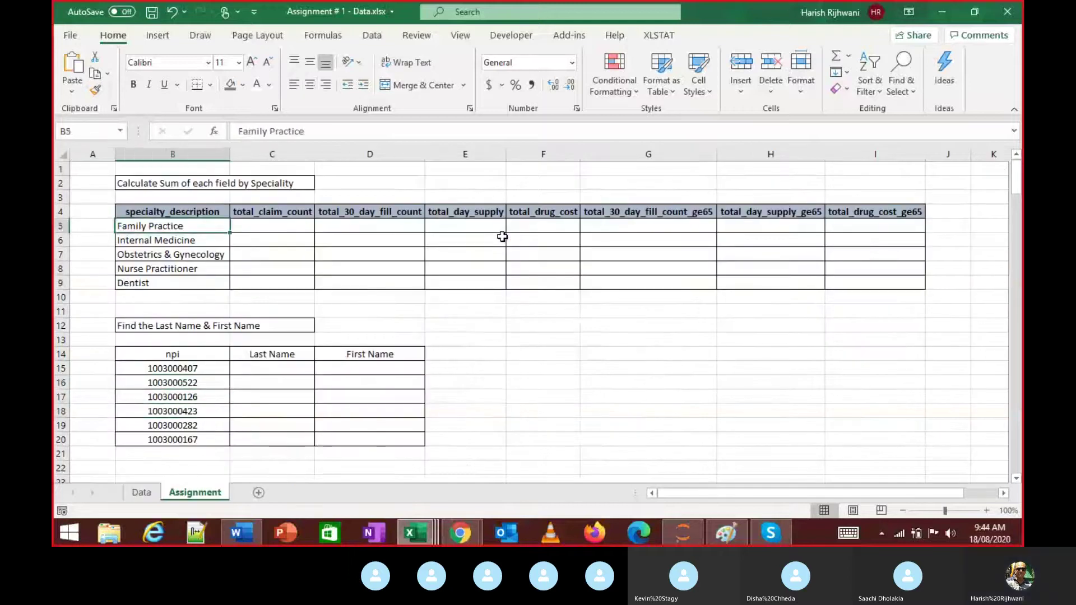
pyautogui.press('Up')
pyautogui.press('Right')
pyautogui.press('Right')
pyautogui.press('Right')
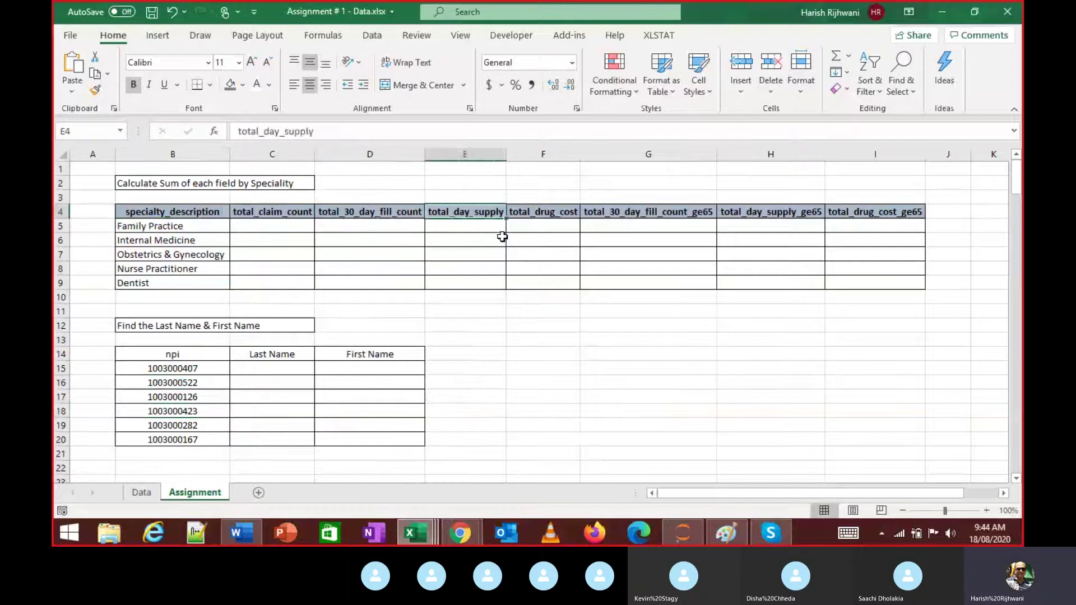
pyautogui.press('Right')
pyautogui.press('Right')
pyautogui.press('Right')
pyautogui.press('Right')
pyautogui.press('Down')
pyautogui.press('Home')
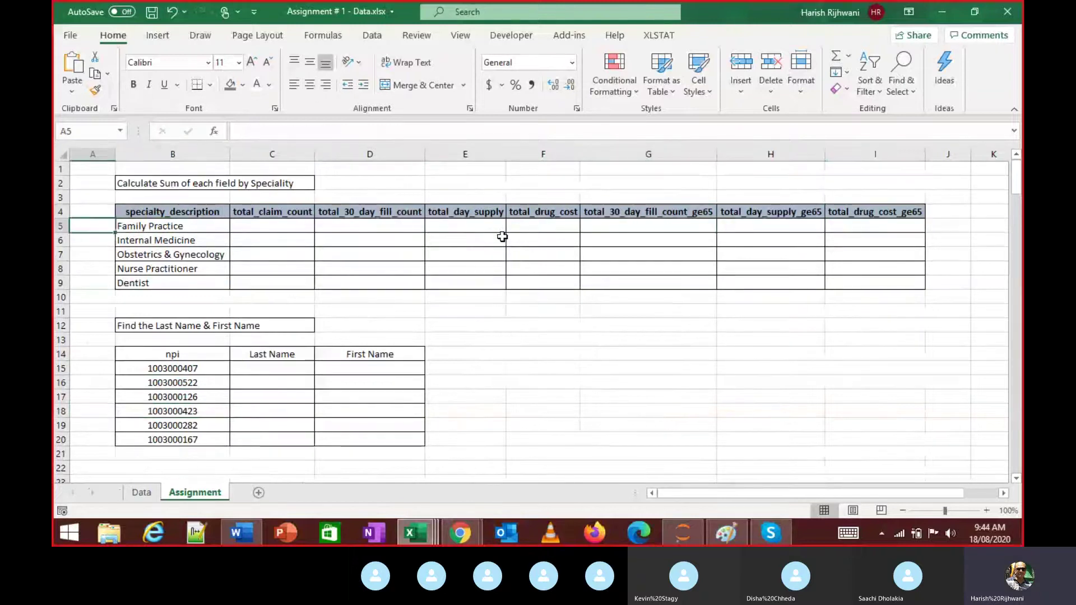
pyautogui.press('Down')
pyautogui.press('Right')
pyautogui.press('Down')
pyautogui.press('Down')
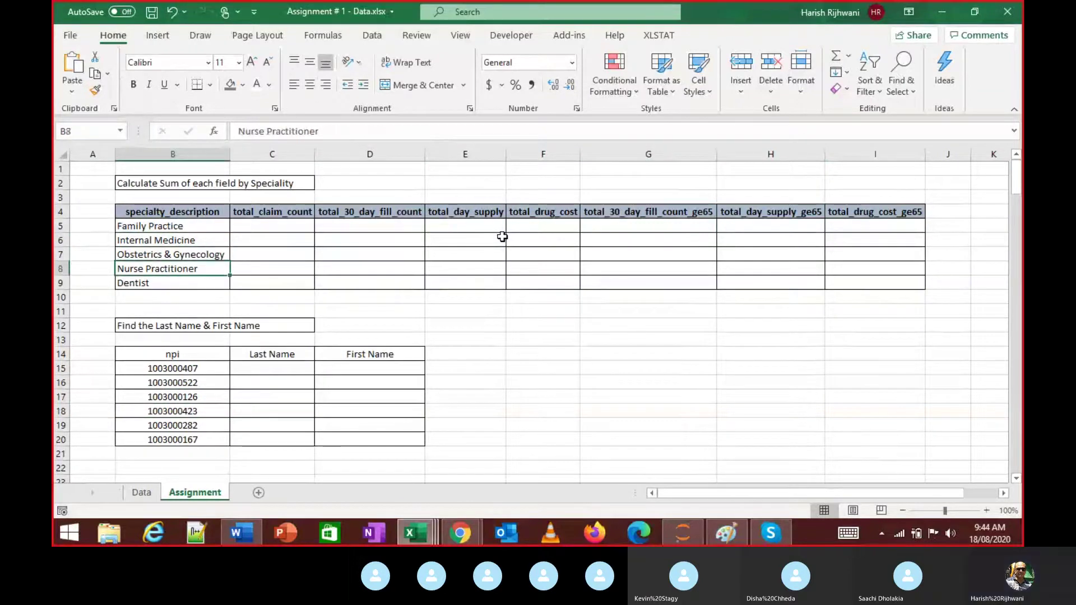
# Examine the Last Name and First Name lookup table on the Assignment sheet and check it against the Data sheet's columns
pyautogui.press('Down')
pyautogui.press('Down')
pyautogui.press('Down')
pyautogui.press('Down')
pyautogui.press('Down')
pyautogui.press('Down')
pyautogui.press('Down')
pyautogui.press('Down')
pyautogui.press('Down')
pyautogui.press('Right')
pyautogui.press('Up')
pyautogui.press('Left')
pyautogui.press('Up')
pyautogui.press('Right')
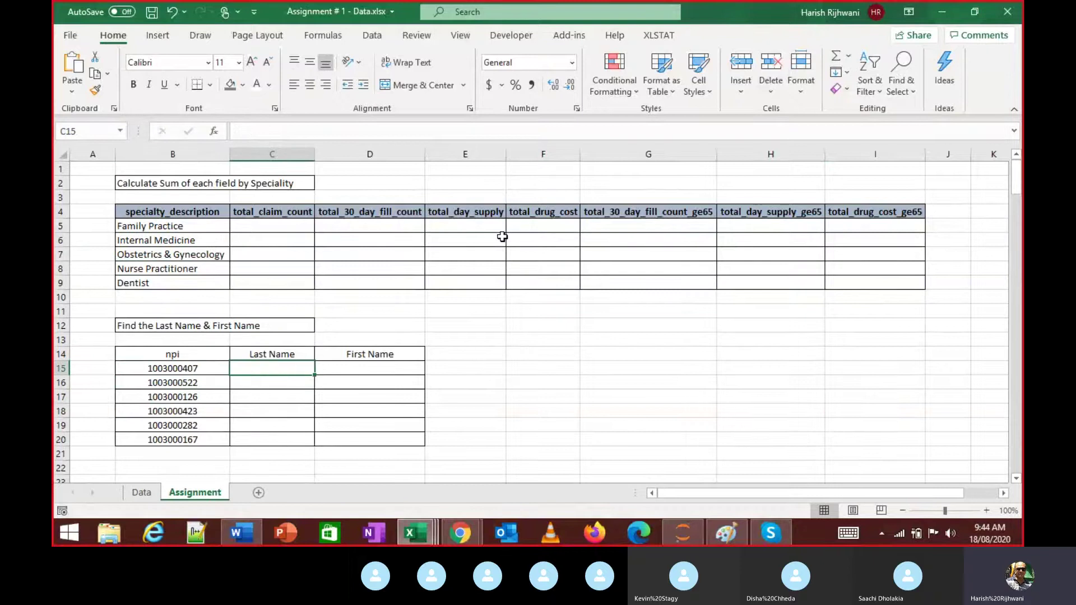
pyautogui.hotkey('ctrl', 'pageup')
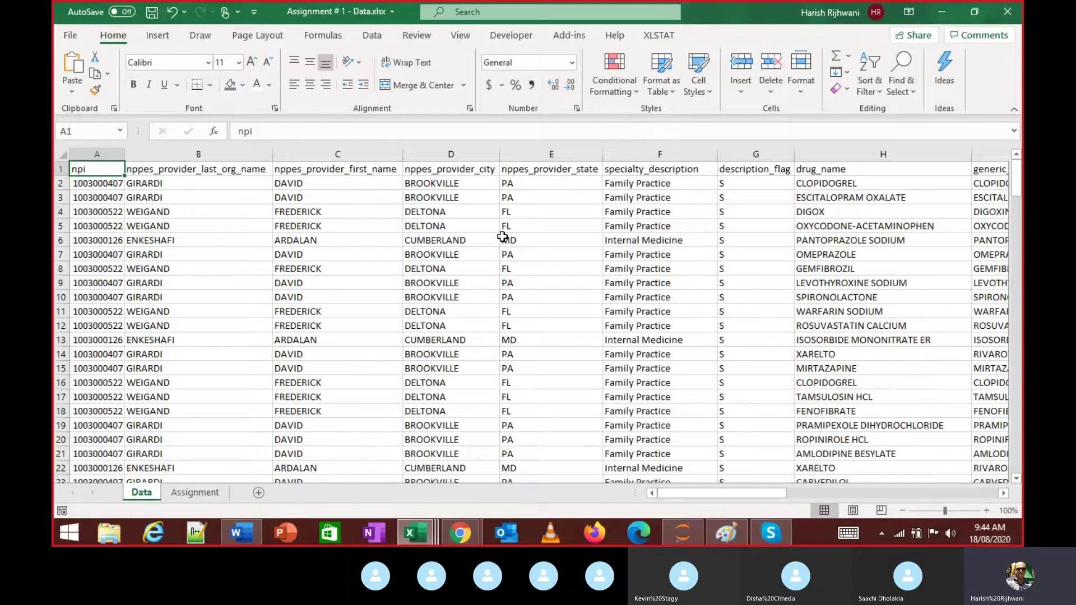
pyautogui.hotkey('ctrl', 'pagedown')
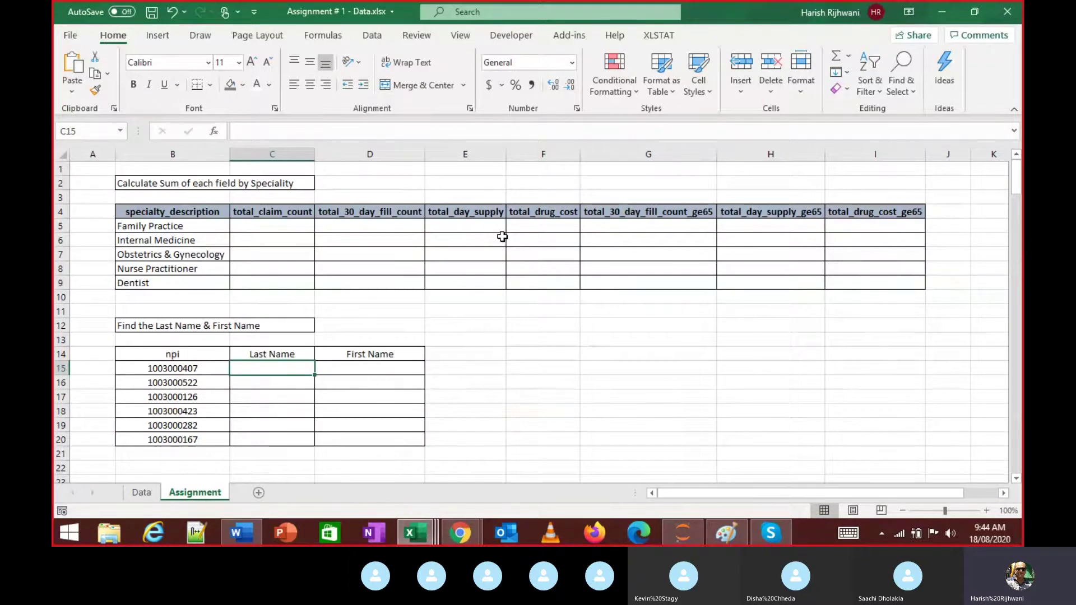
# Switch to IPPS Data Assignment.xlsx and review the Provider Summary Report template from the provider rows to the Sum of Average Covered Charges column
pyautogui.hotkey('alt', 'Tab')
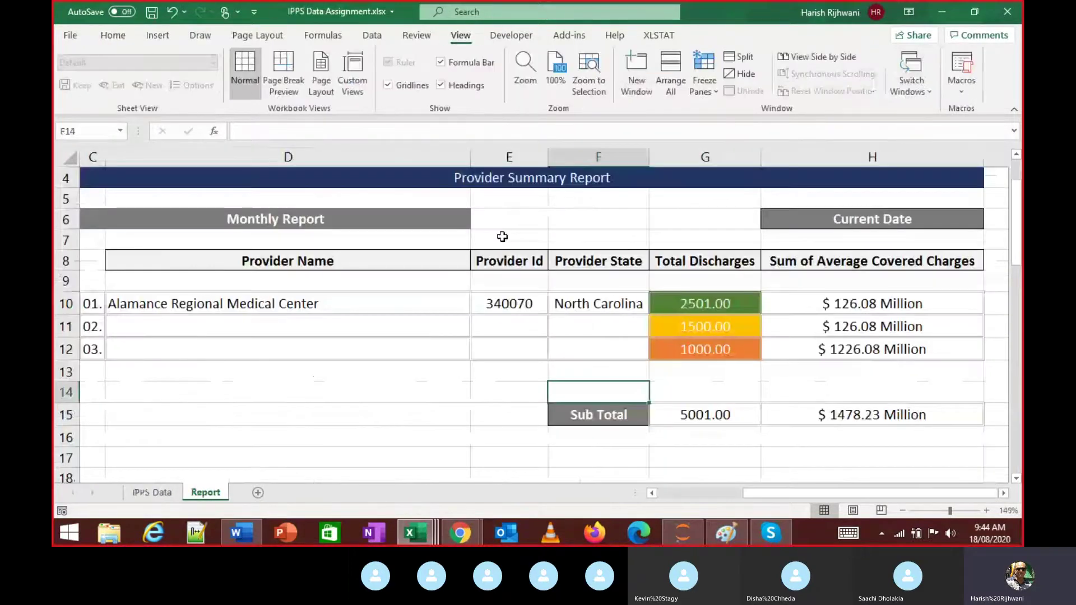
pyautogui.press('Down')
pyautogui.press('Down')
pyautogui.press('Down')
pyautogui.press('Down')
pyautogui.press('Down')
pyautogui.press('Left')
pyautogui.press('Left')
pyautogui.press('Left')
pyautogui.press('Left')
pyautogui.press('Left')
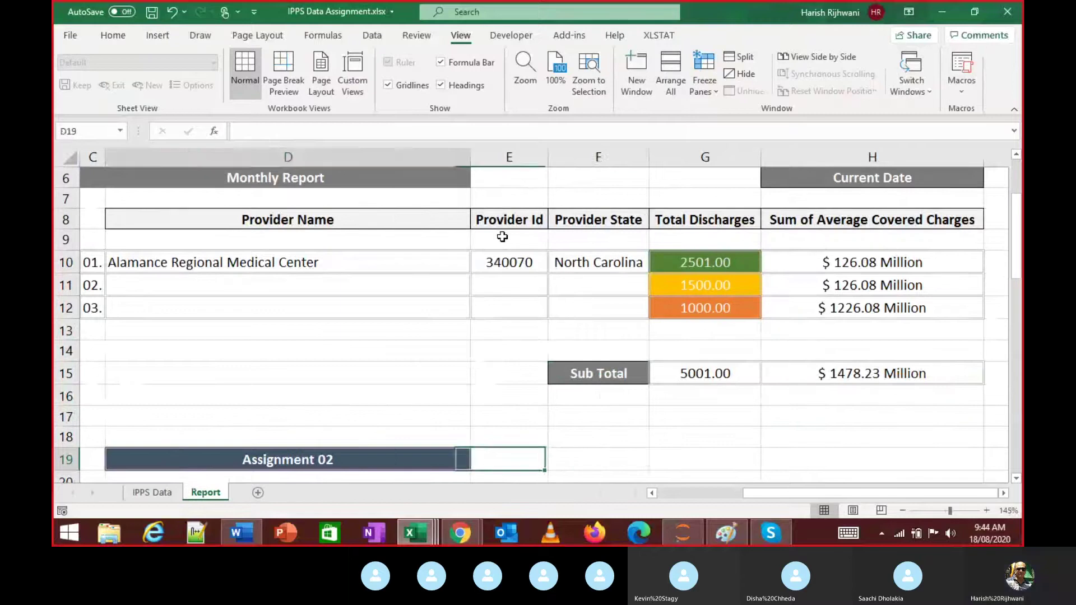
pyautogui.press('Right')
pyautogui.press('Right')
pyautogui.press('Up')
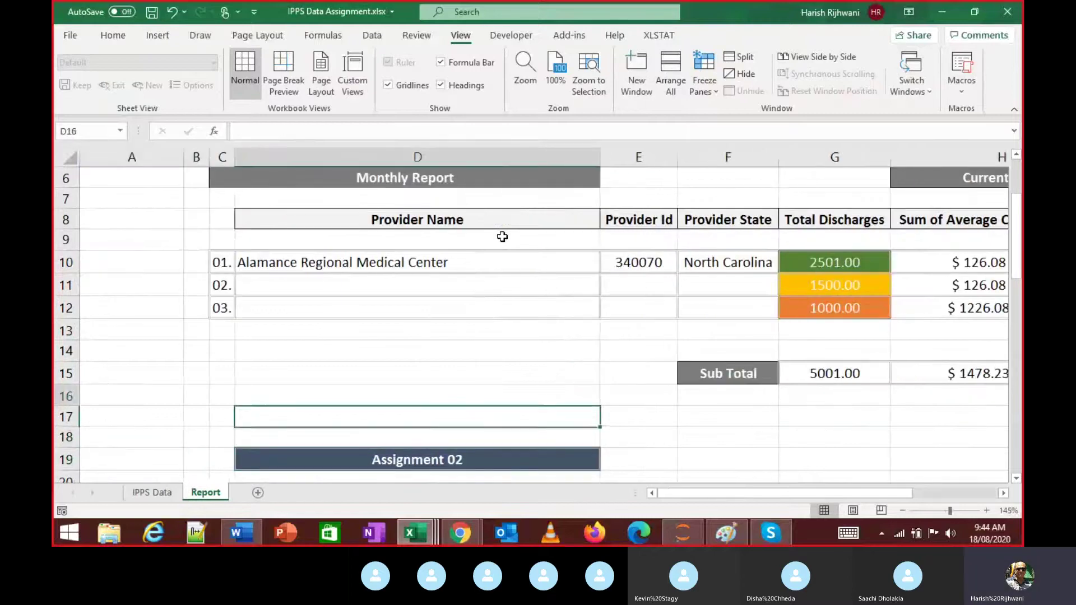
pyautogui.hotkey('ctrl', 'Up')
pyautogui.press('Right')
pyautogui.press('Down')
pyautogui.press('Right')
pyautogui.press('Right')
pyautogui.press('Right')
pyautogui.press('Right')
pyautogui.press('Down')
pyautogui.press('Left')
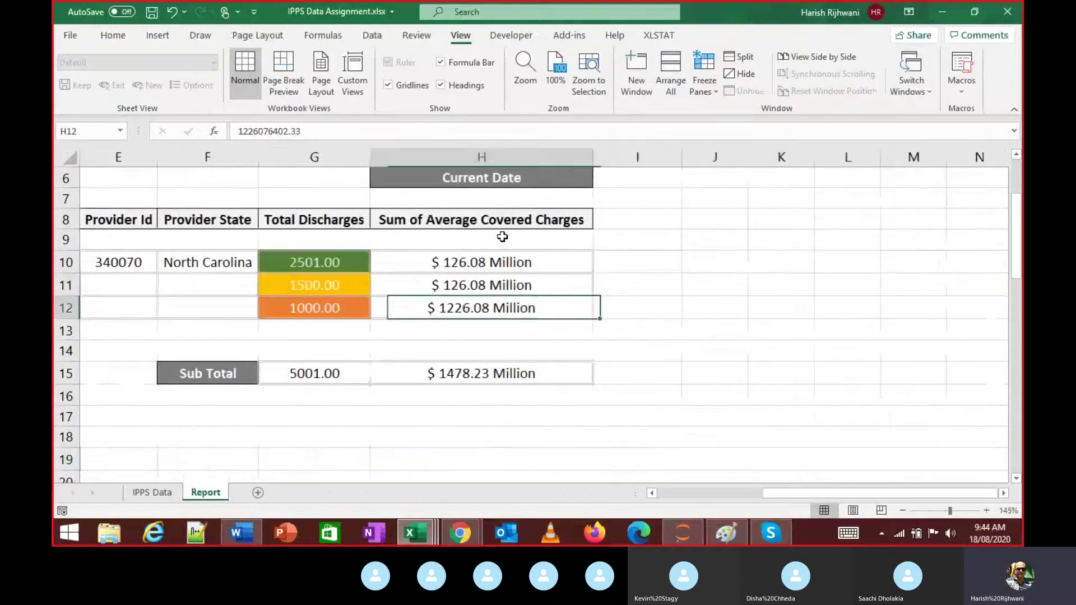
# Move down the Report sheet to the Assignment 02 section and examine its Enter DRG Code row
pyautogui.press('Down')
pyautogui.press('Down')
pyautogui.press('Down')
pyautogui.press('Down')
pyautogui.press('Down')
pyautogui.press('Down')
pyautogui.press('Down')
pyautogui.press('Down')
pyautogui.press('Down')
pyautogui.press('Down')
pyautogui.press('Down')
pyautogui.press('Down')
pyautogui.press('Down')
pyautogui.press('Down')
pyautogui.press('Down')
pyautogui.press('Down')
pyautogui.press('Down')
pyautogui.press('Down')
pyautogui.press('Down')
pyautogui.press('Left')
pyautogui.press('Left')
pyautogui.press('Left')
pyautogui.press('Left')
pyautogui.press('Left')
pyautogui.press('Left')
pyautogui.press('Left')
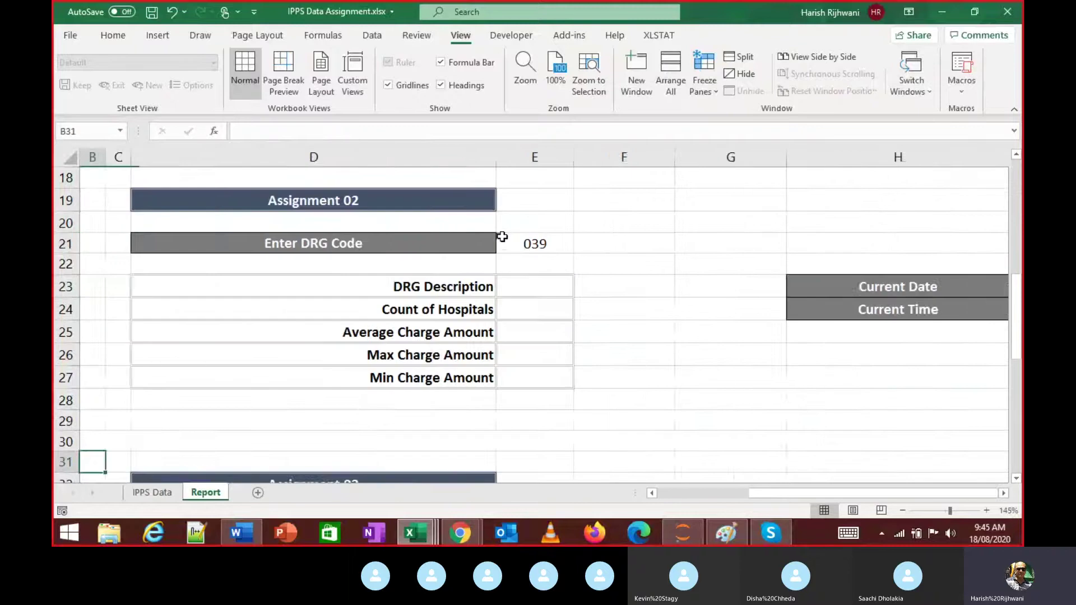
pyautogui.press('Up')
pyautogui.press('Up')
pyautogui.press('Up')
pyautogui.press('Up')
pyautogui.press('Up')
pyautogui.press('Up')
pyautogui.press('Up')
pyautogui.press('Up')
pyautogui.press('Up')
pyautogui.press('Up')
pyautogui.press('Right')
pyautogui.press('Right')
pyautogui.press('Right')
pyautogui.press('Right')
pyautogui.press('Right')
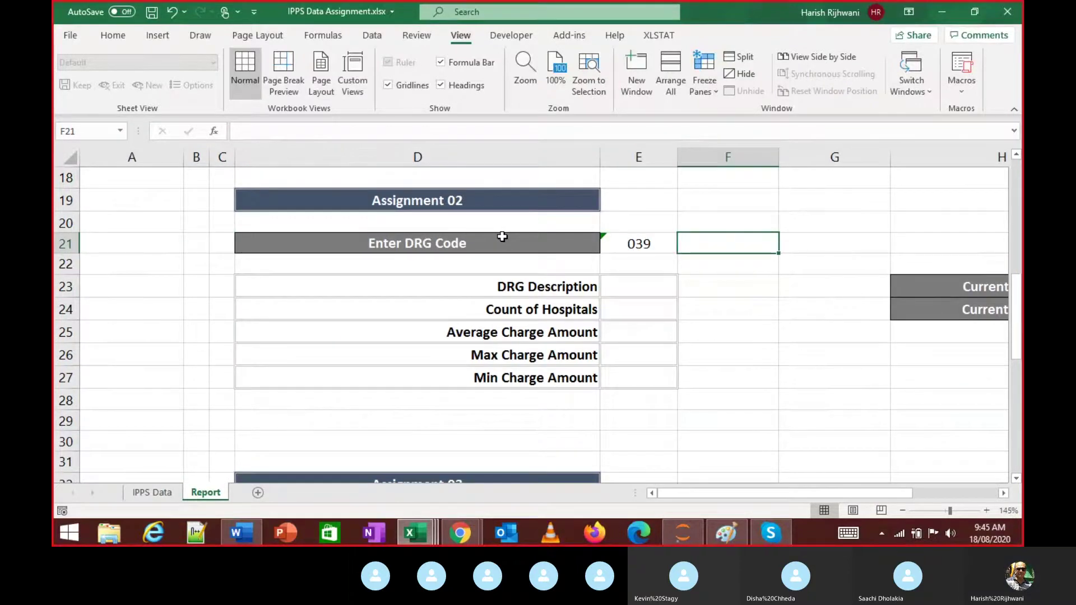
pyautogui.press('Left')
pyautogui.press('Left')
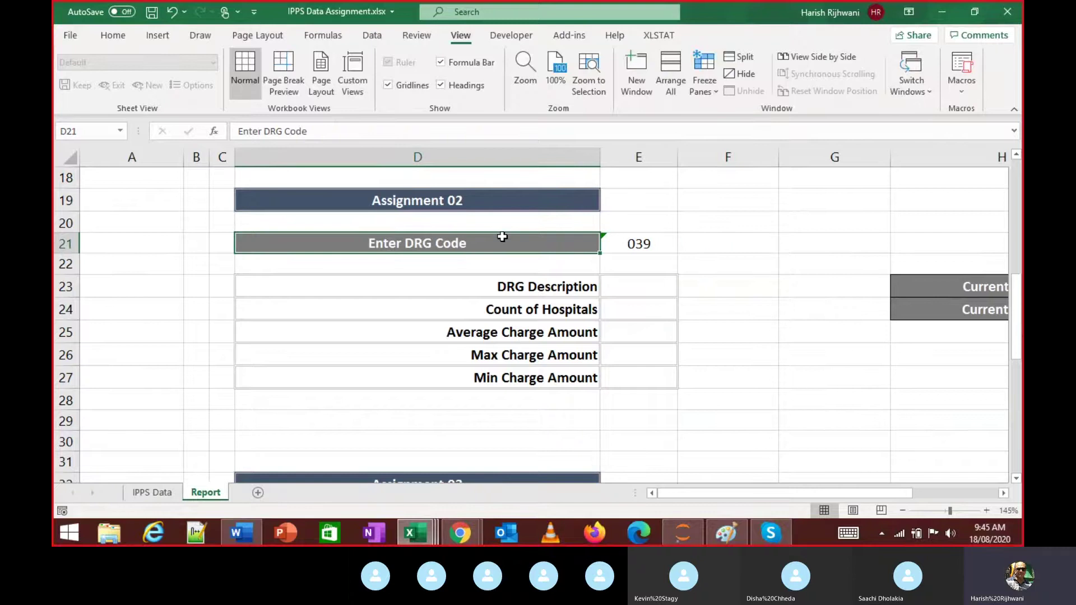
# Read through the Assignment 02 fields from Enter DRG Code through DRG Description to Min Charge Amount
pyautogui.press('Down')
pyautogui.press('Down')
pyautogui.press('Down')
pyautogui.press('Up')
pyautogui.press('Up')
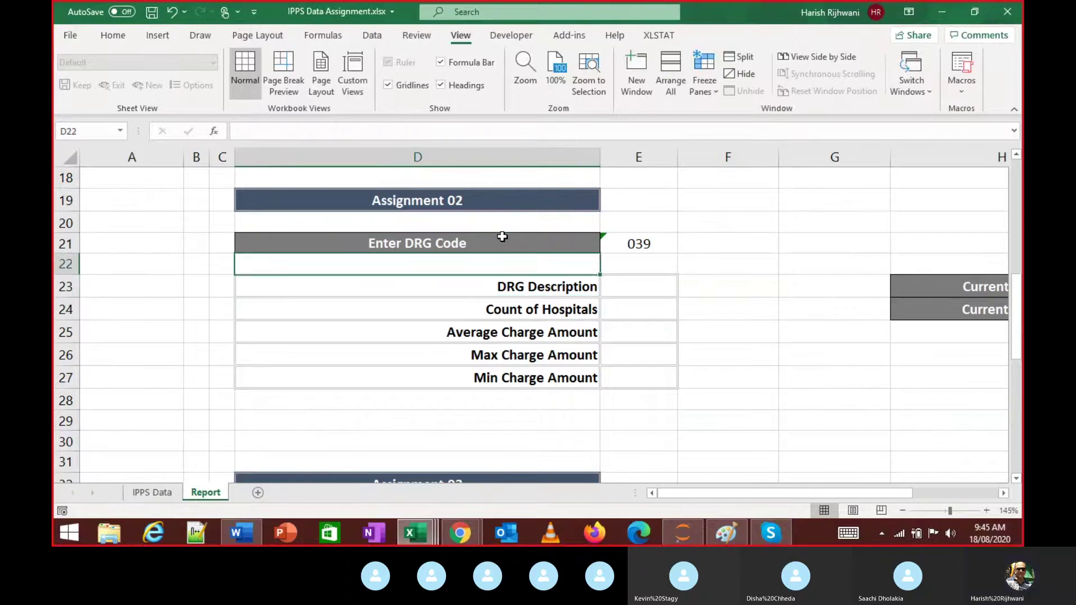
pyautogui.press('Up')
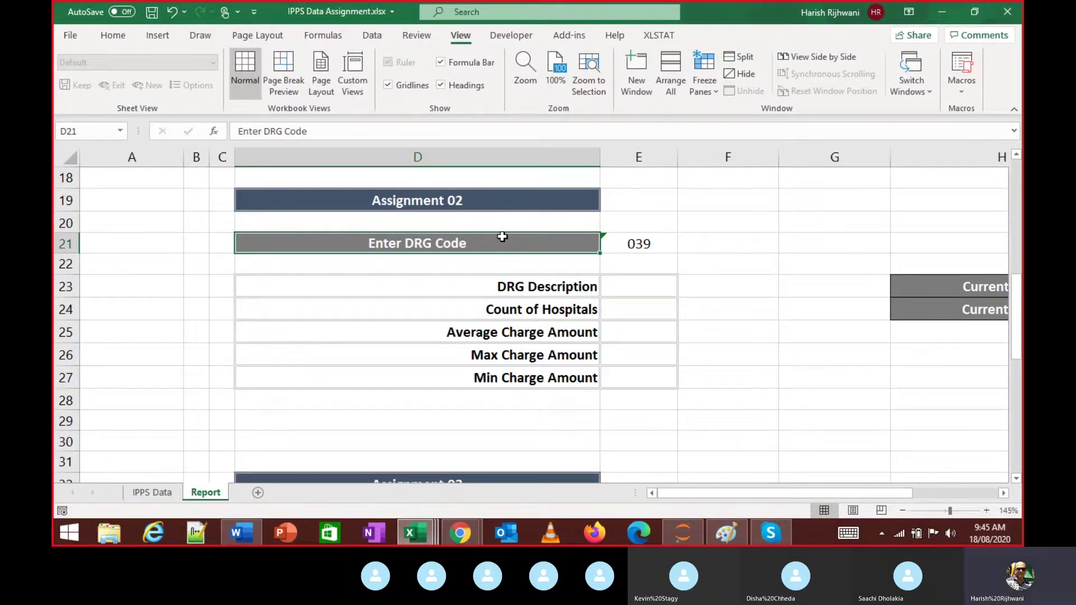
pyautogui.press('Down')
pyautogui.press('Down')
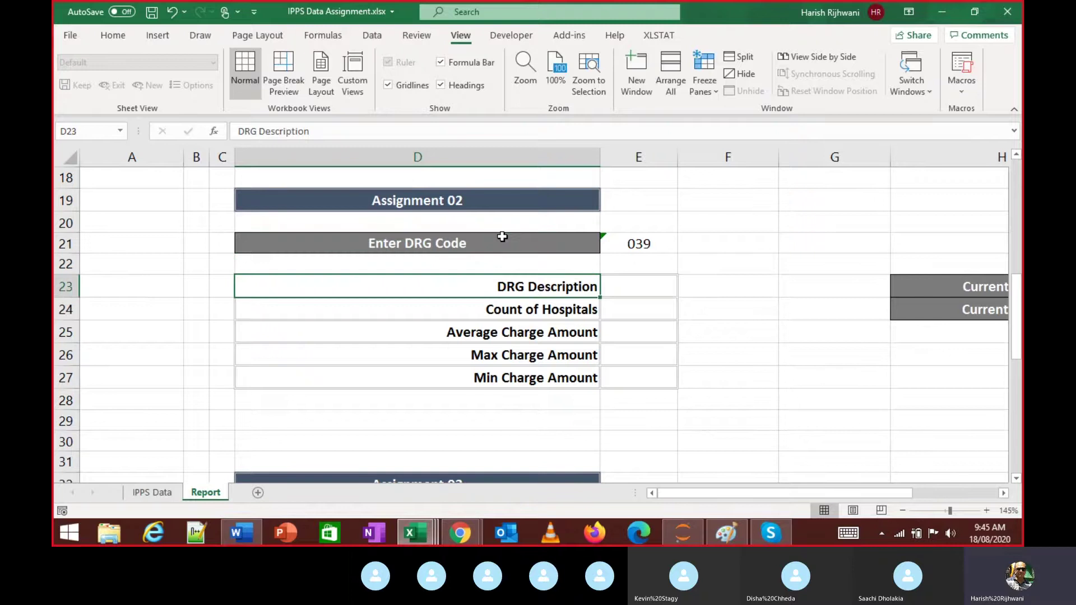
pyautogui.press('Down')
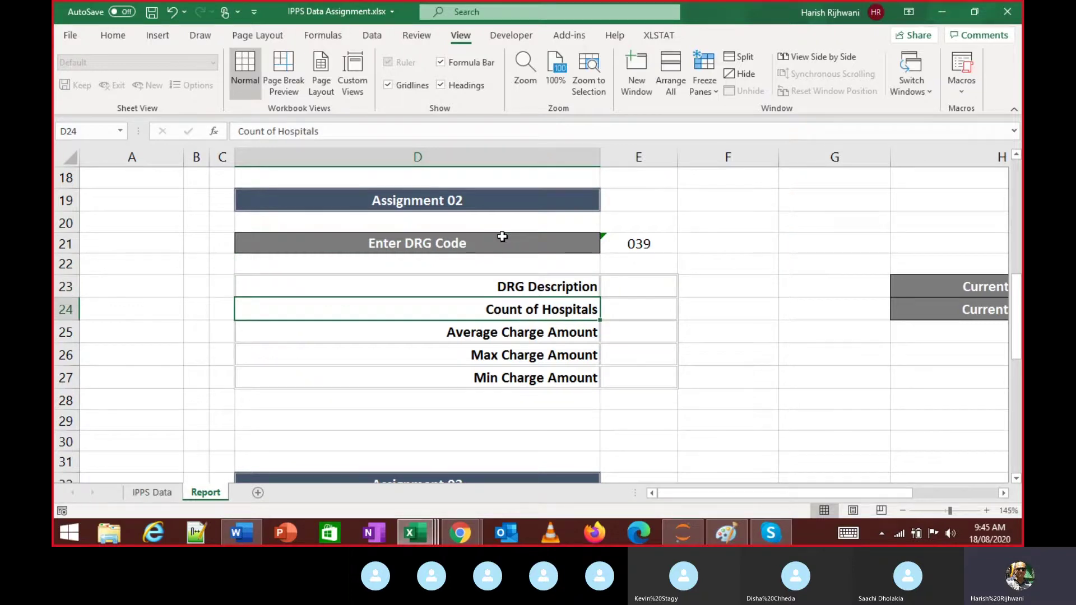
pyautogui.press('Down')
pyautogui.press('Down')
pyautogui.press('Down')
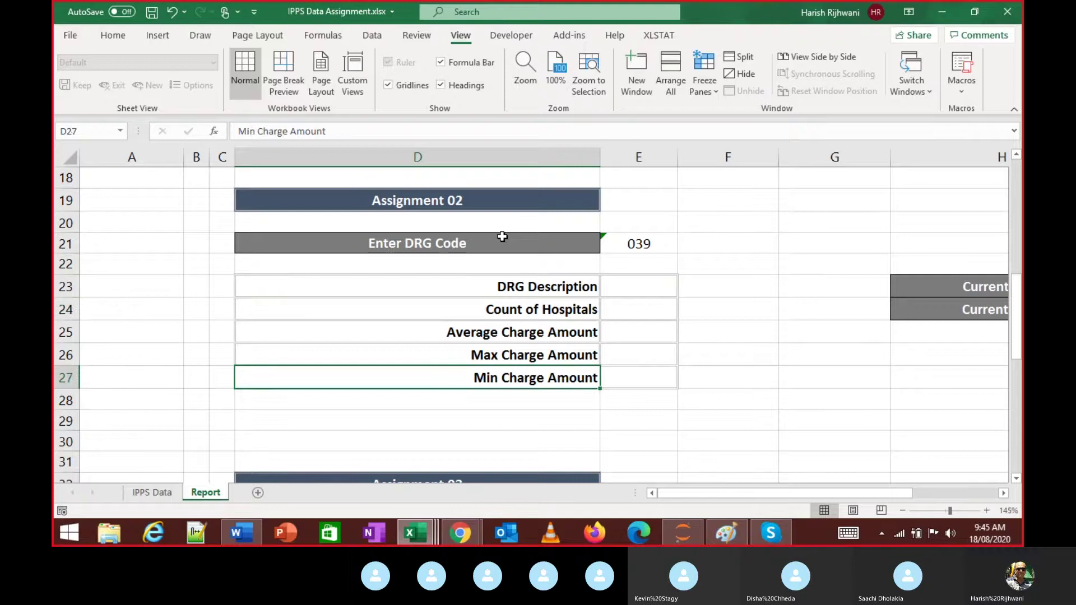
# Inspect the Current Date and Current Time cells of the Assignment 02 template and return to the Enter DRG Code row
pyautogui.press('Right')
pyautogui.press('Right')
pyautogui.press('Right')
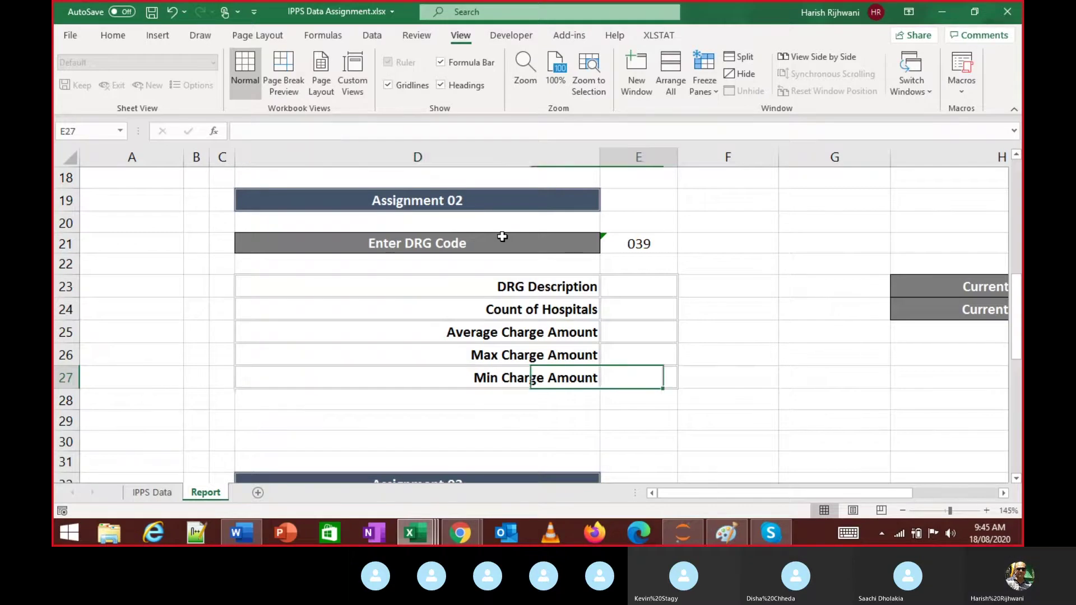
pyautogui.press('Right')
pyautogui.press('Right')
pyautogui.press('Up')
pyautogui.press('Up')
pyautogui.press('Up')
pyautogui.press('Up')
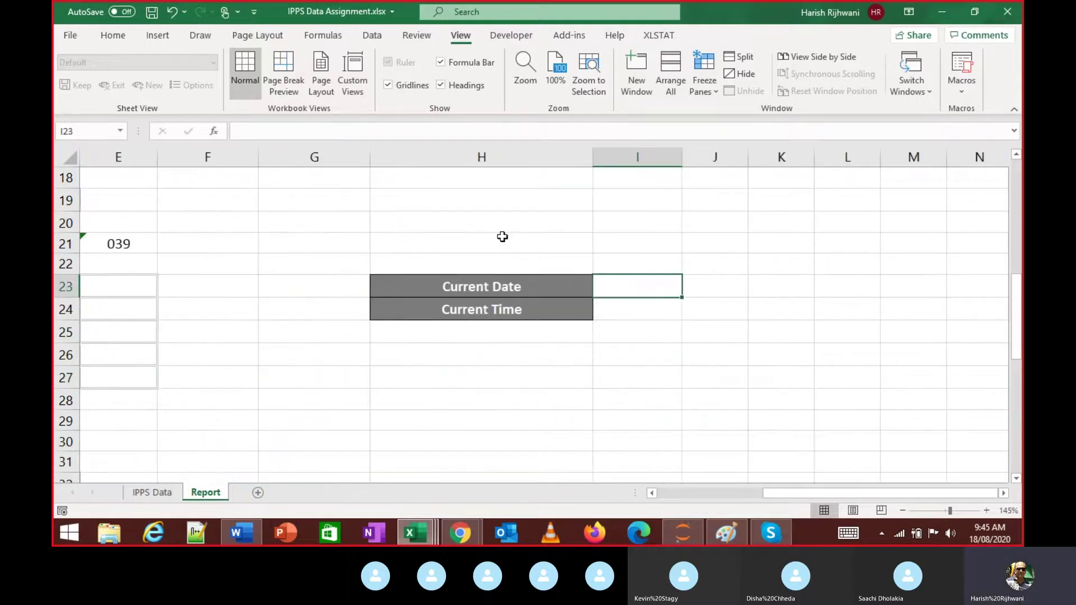
pyautogui.press('Left')
pyautogui.press('Left')
pyautogui.press('Left')
pyautogui.press('Left')
pyautogui.press('Up')
pyautogui.press('Up')
pyautogui.press('Left')
pyautogui.press('Left')
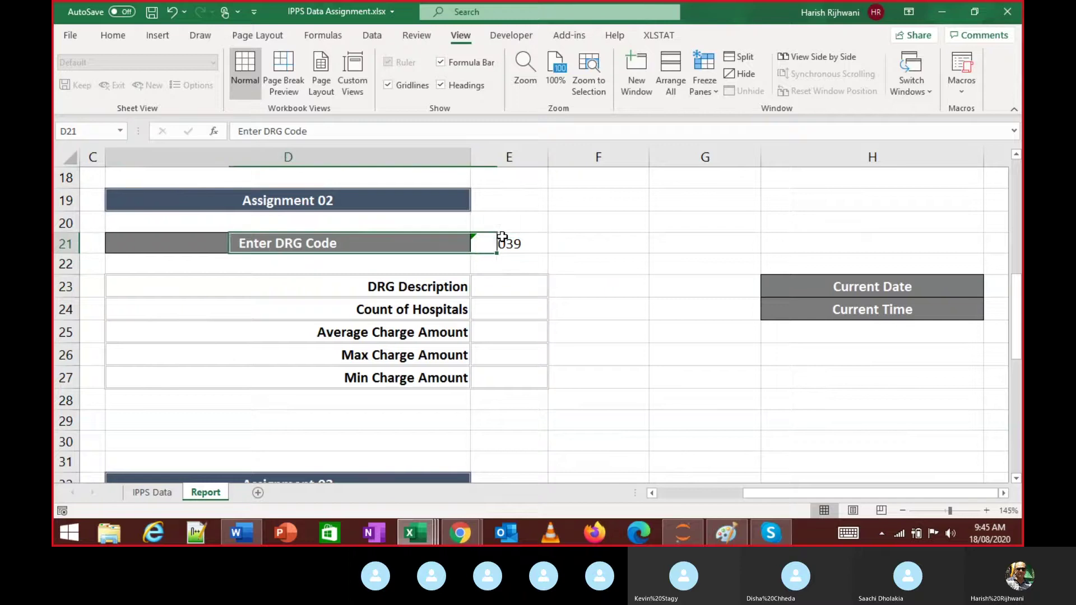
pyautogui.press('Right')
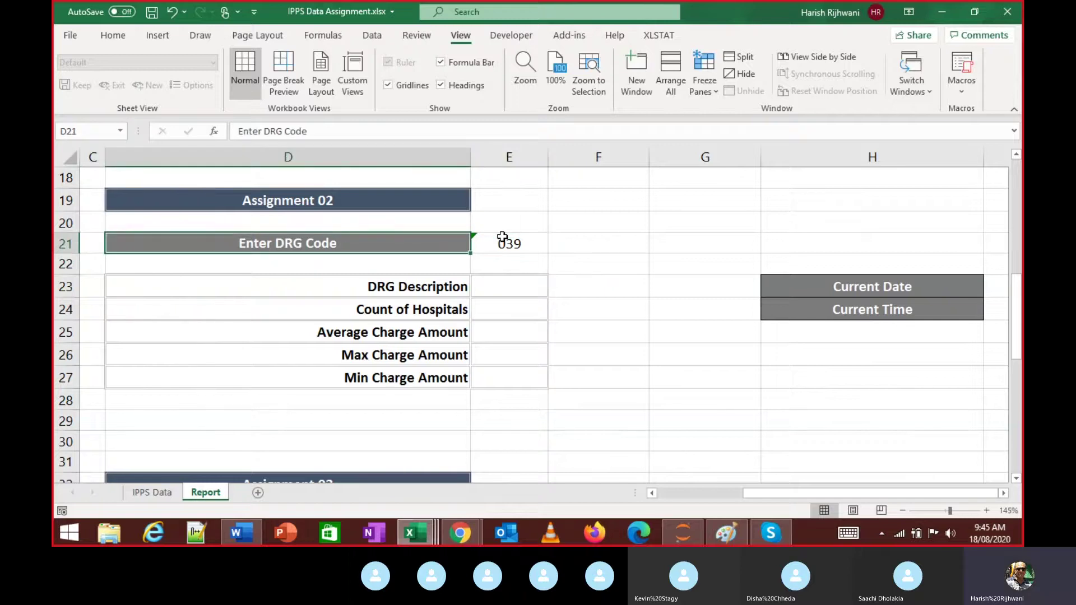
# Switch to the workbook IPPS Report 4th Aug 2020.xlsx
pyautogui.hotkey('alt', 'Tab')
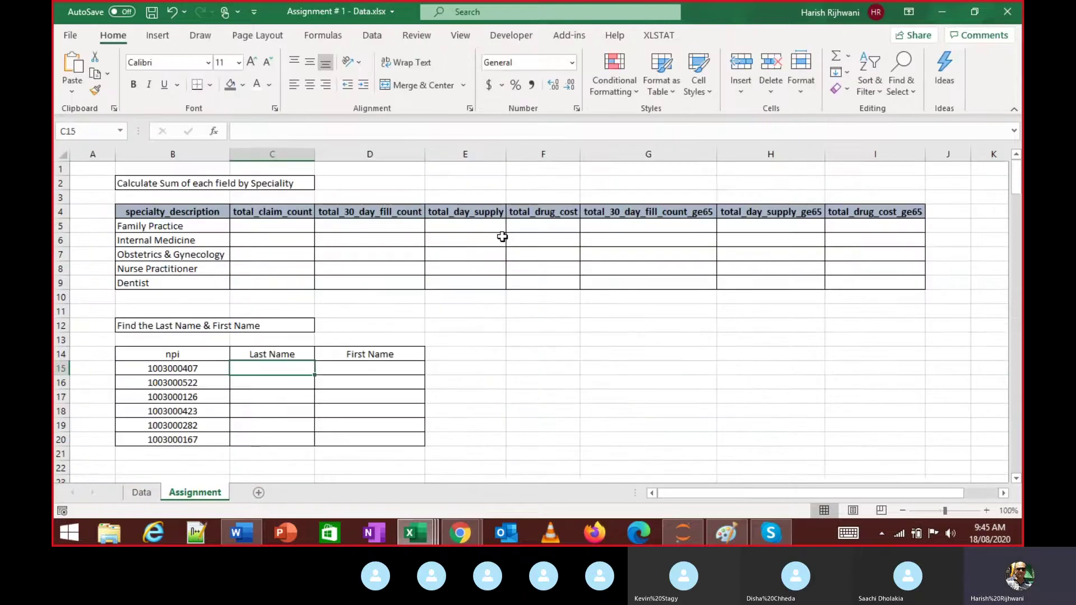
pyautogui.hotkey('alt', 'Tab')
pyautogui.hotkey('alt', 'Tab')
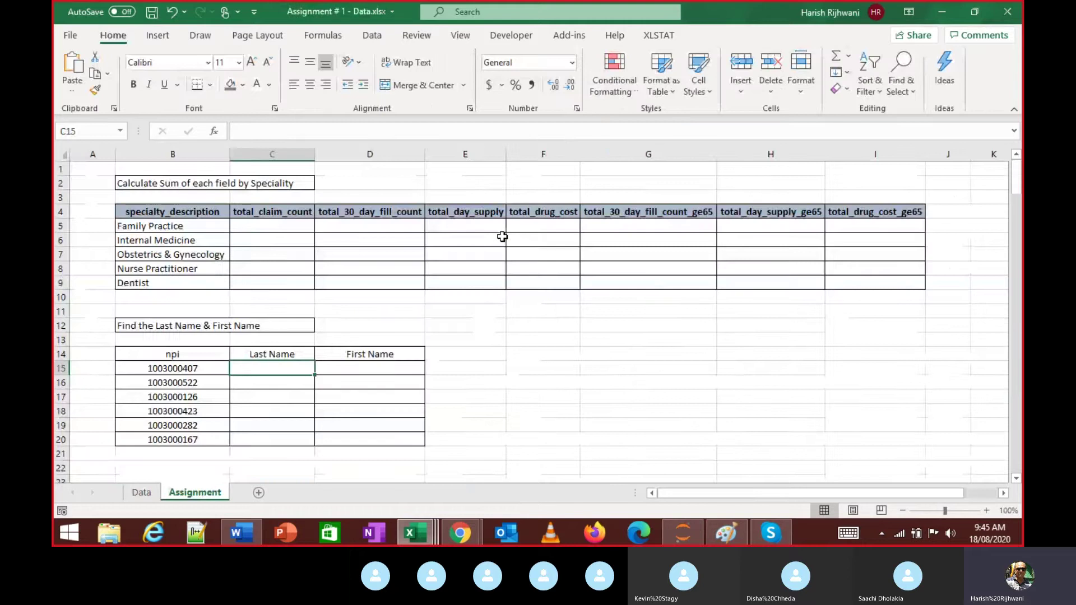
pyautogui.hotkey('alt', 'w')
pyautogui.press('w')
pyautogui.press('Down')
pyautogui.press('Return')
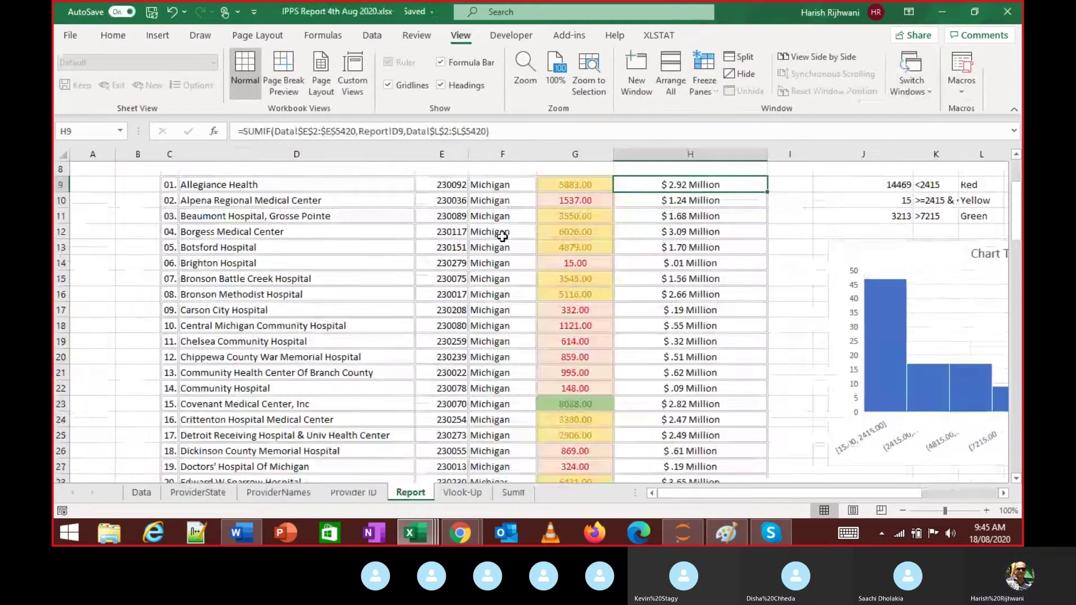
pyautogui.press('Down')
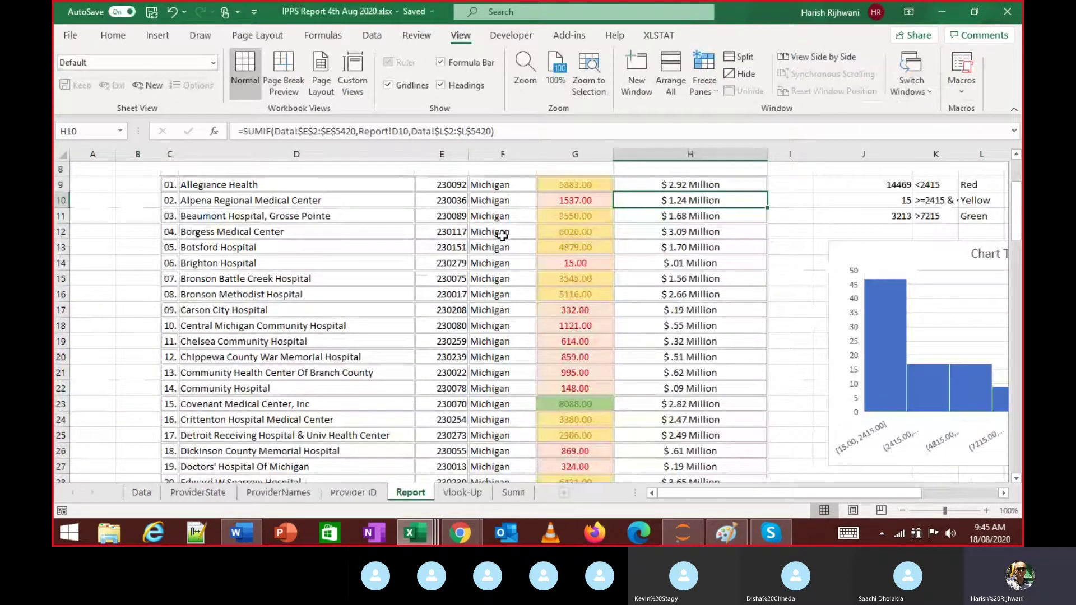
# Add a new worksheet after the Report sheet and name it Report #2
pyautogui.click(564, 493)
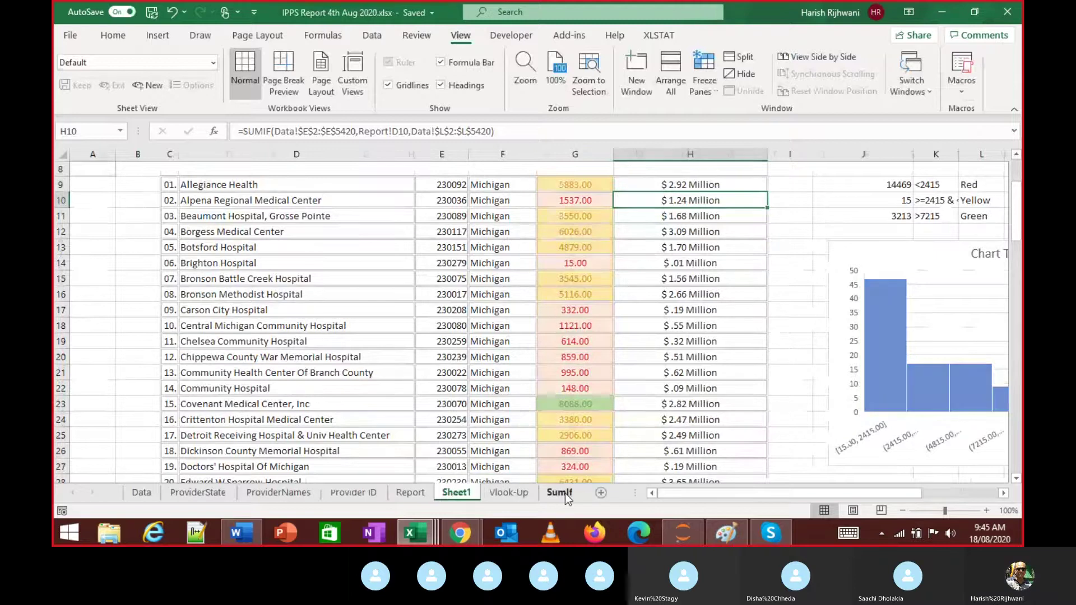
pyautogui.doubleClick(457, 493)
pyautogui.write('Rep')
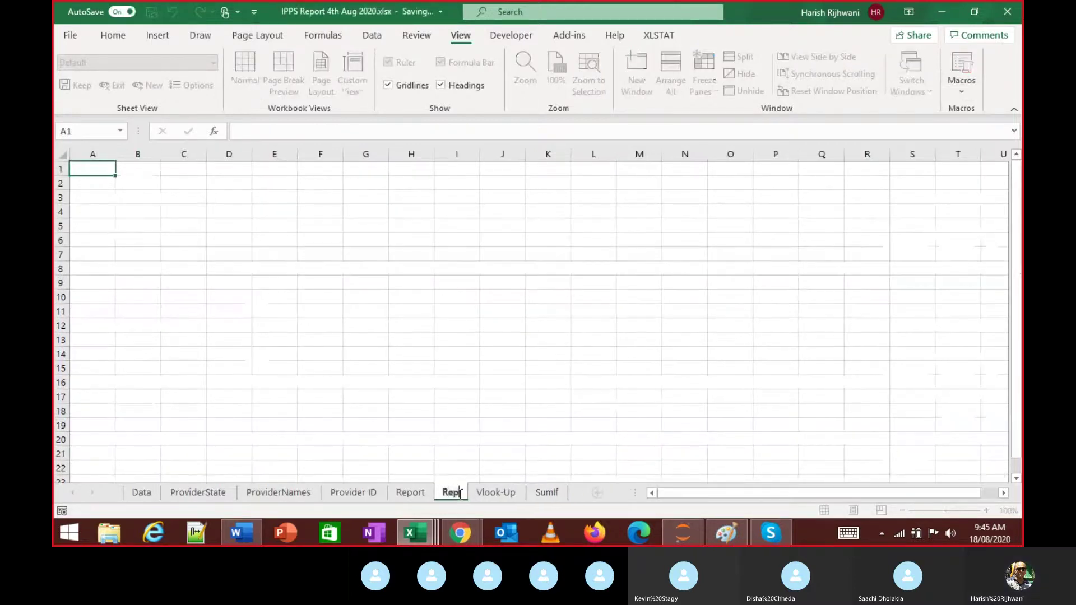
pyautogui.write('ort #2')
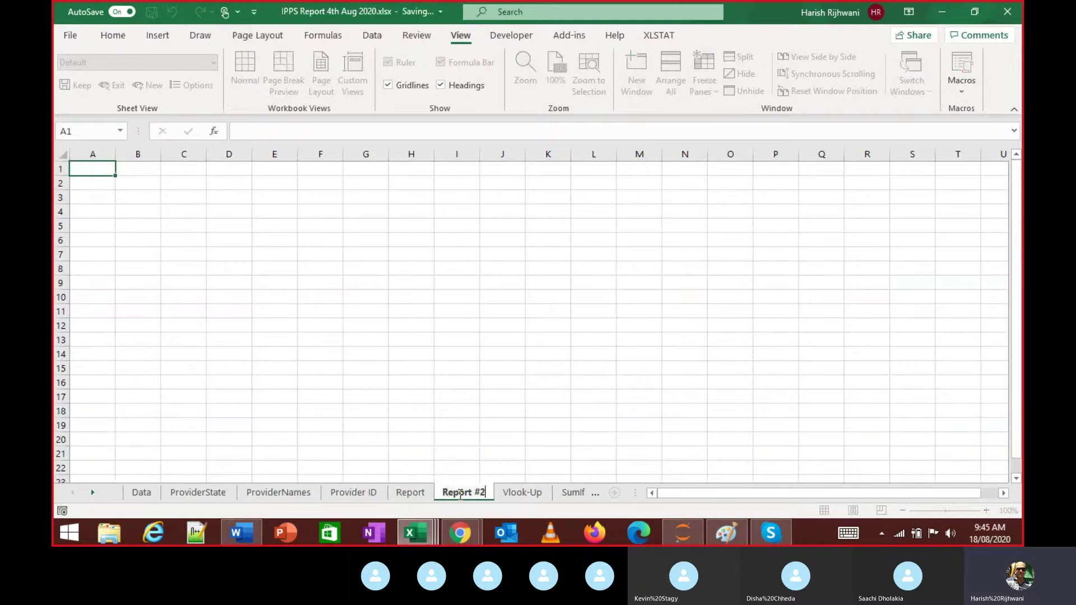
pyautogui.press('Return')
pyautogui.click(460, 493)
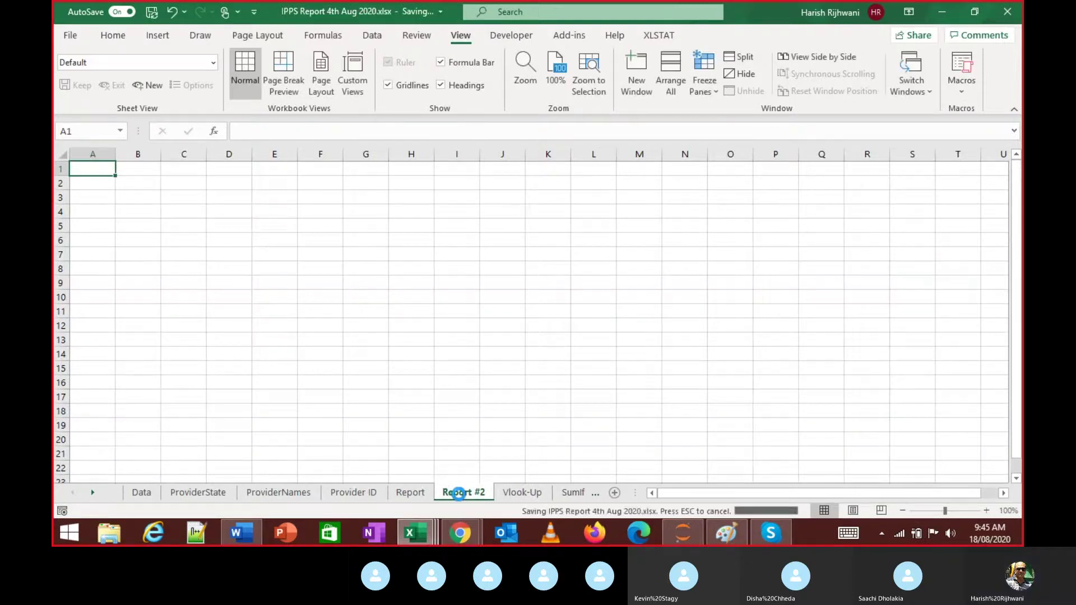
# Rename the Report sheet to Report #1 and return to the Report #2 sheet
pyautogui.click(414, 492)
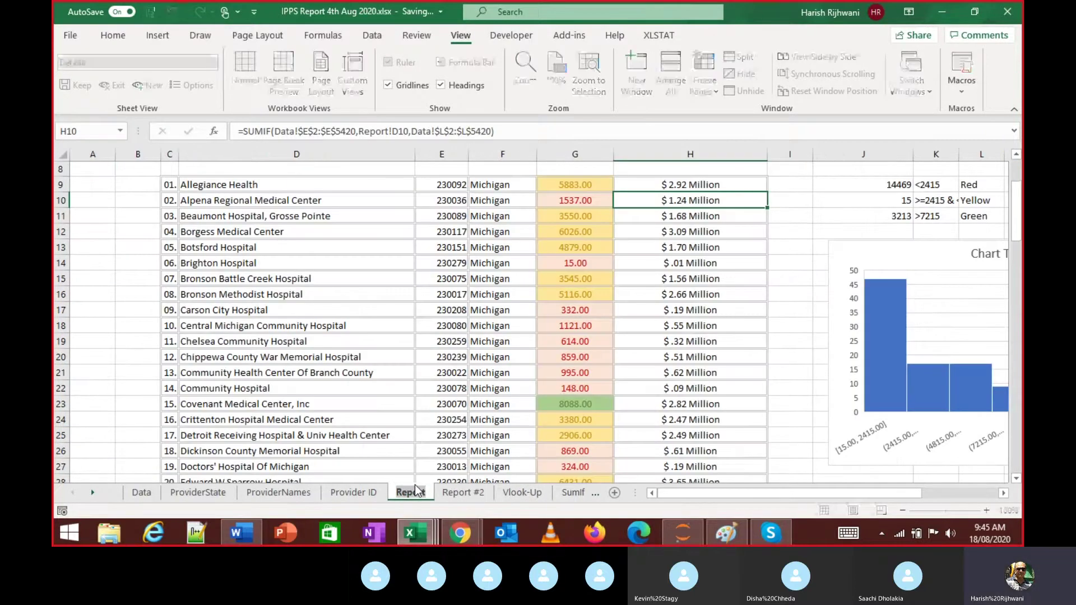
pyautogui.write('#1')
pyautogui.press('Return')
pyautogui.click(415, 486)
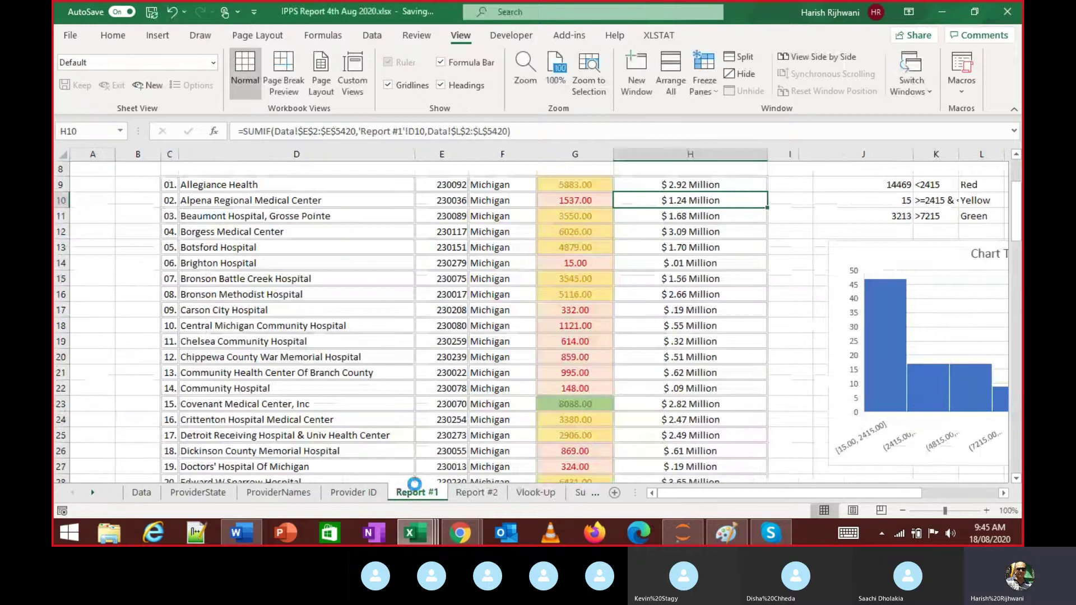
pyautogui.hotkey('ctrl', 'pagedown')
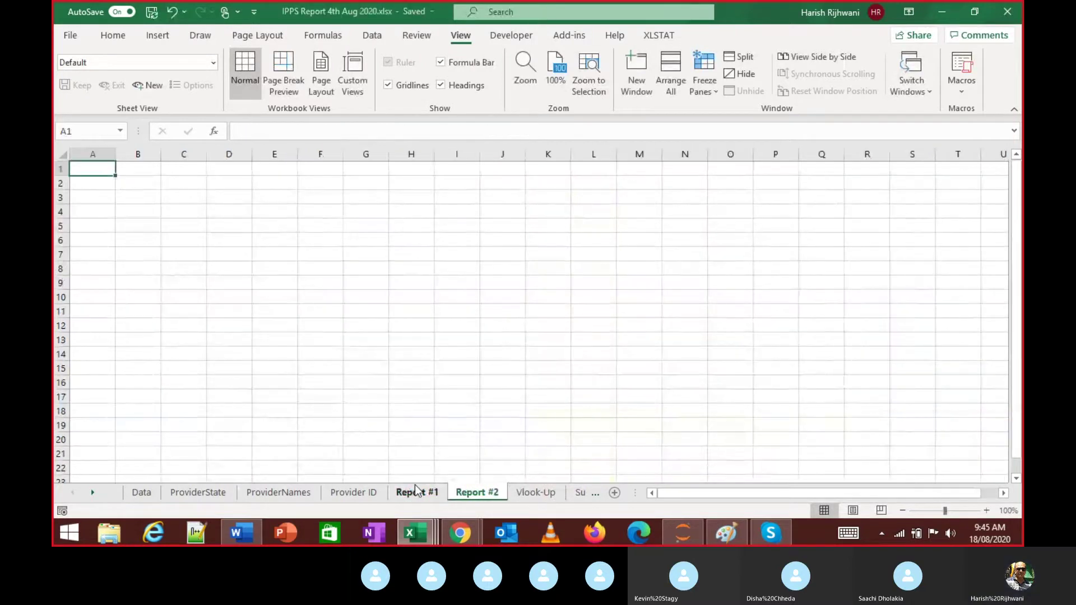
# Switch to IPPS Data Assignment.xlsx and go over the Assignment 02 fields from Enter DRG Code to Min Charge Amount
pyautogui.hotkey('alt', 'Tab')
pyautogui.hotkey('alt', 'Tab')
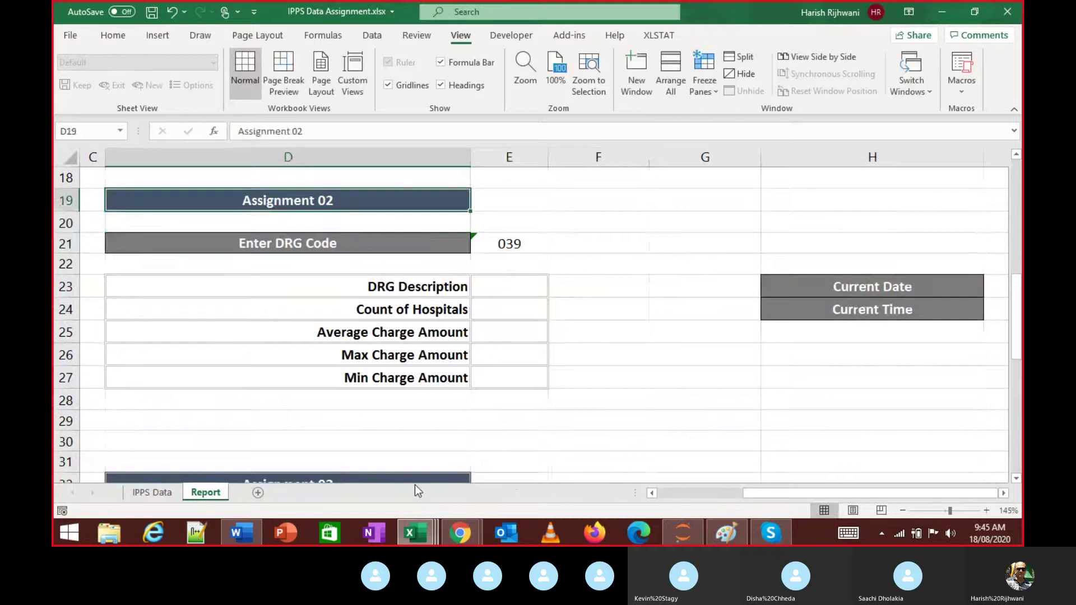
pyautogui.hotkey('shift', 'Down')
pyautogui.hotkey('shift', 'Down')
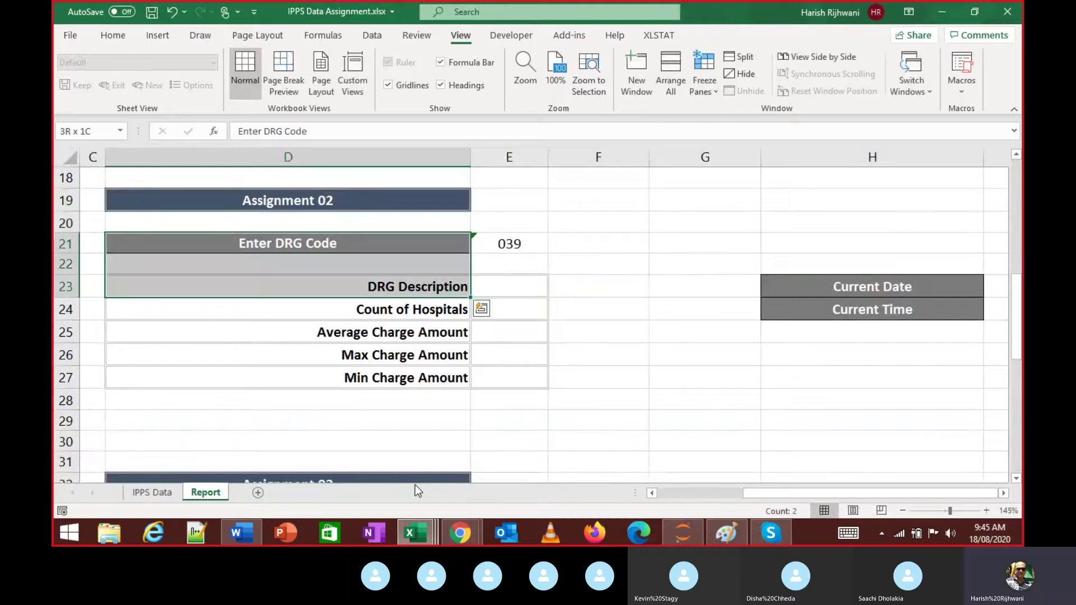
pyautogui.hotkey('shift', 'Down')
pyautogui.hotkey('shift', 'Down')
pyautogui.hotkey('shift', 'Down')
pyautogui.hotkey('shift', 'Down')
pyautogui.hotkey('shift', 'Down')
pyautogui.hotkey('shift', 'Up')
pyautogui.hotkey('shift', 'Up')
pyautogui.hotkey('shift', 'Up')
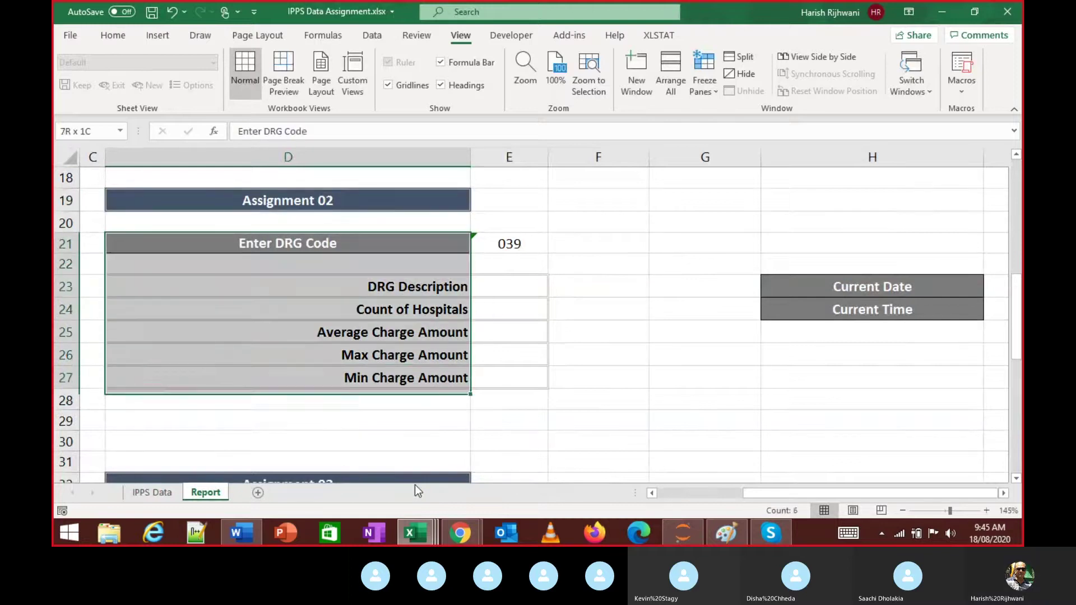
pyautogui.hotkey('shift', 'Up')
pyautogui.hotkey('shift', 'Up')
pyautogui.hotkey('shift', 'Up')
pyautogui.hotkey('shift', 'Up')
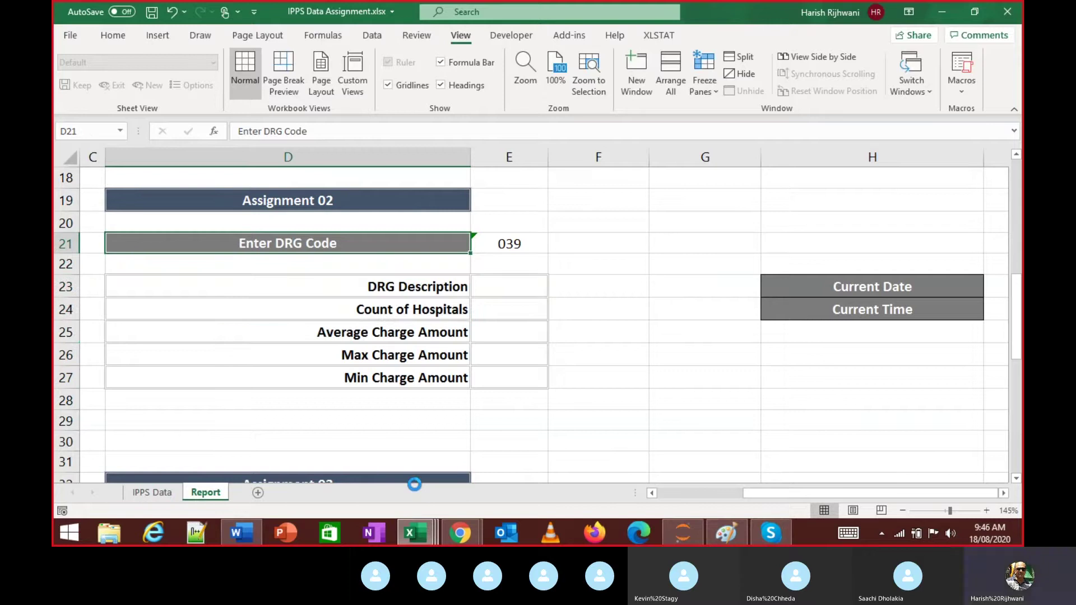
# Copy the Assignment 02 block from Enter DRG Code through Min Charge Amount, including the Current Date and Current Time cells
pyautogui.hotkey('ctrl', 'c')
pyautogui.hotkey('shift', 'Right')
pyautogui.hotkey('shift', 'Right')
pyautogui.hotkey('shift', 'Right')
pyautogui.hotkey('shift', 'Right')
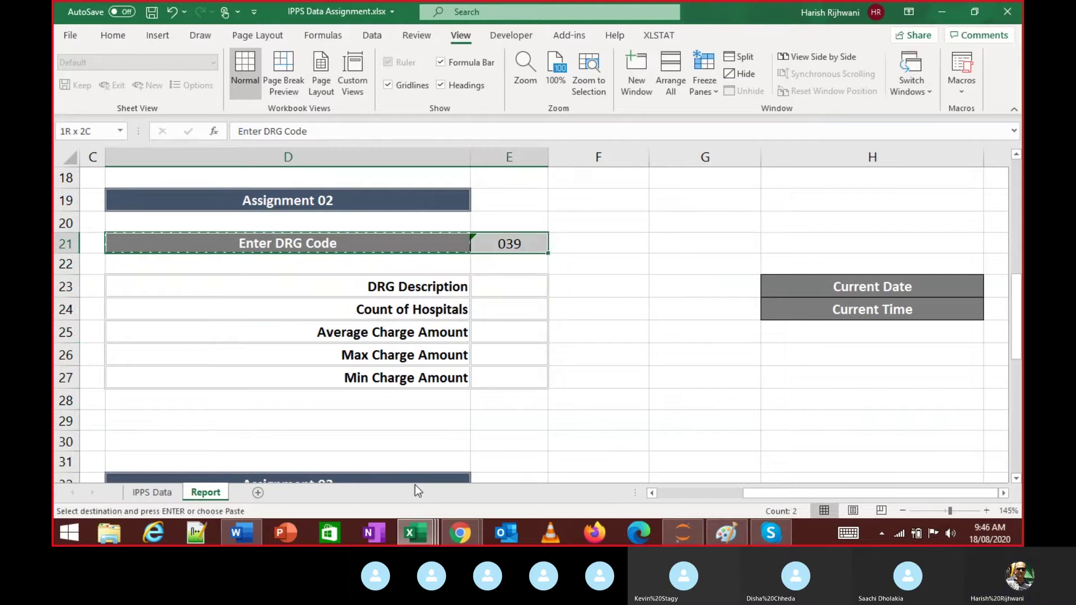
pyautogui.hotkey('shift', 'Down')
pyautogui.hotkey('shift', 'Down')
pyautogui.hotkey('shift', 'Down')
pyautogui.hotkey('shift', 'Down')
pyautogui.hotkey('shift', 'Down')
pyautogui.hotkey('shift', 'Down')
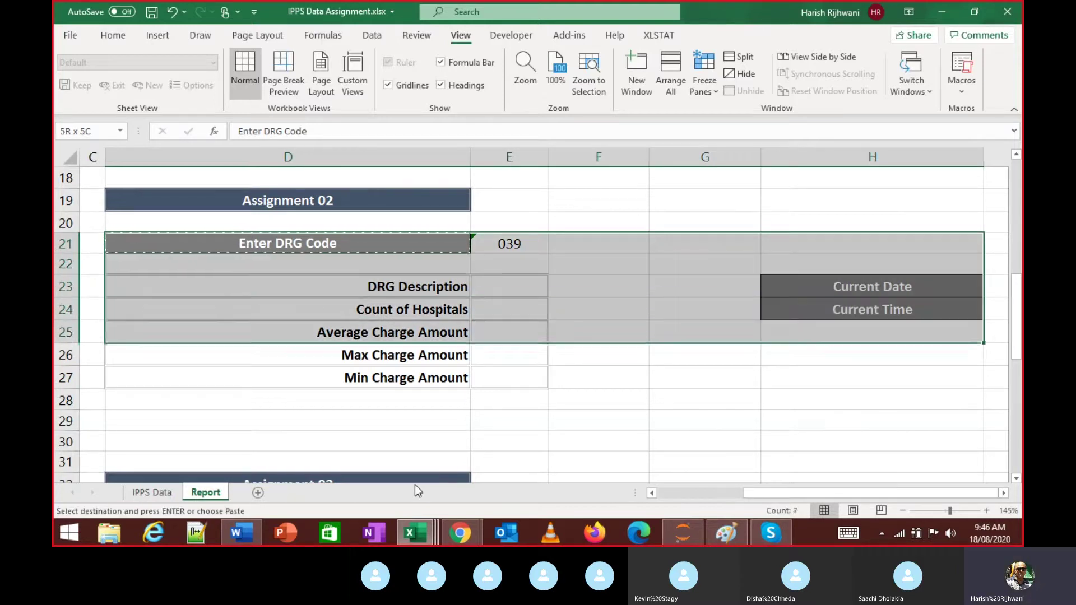
pyautogui.hotkey('ctrl', 'v')
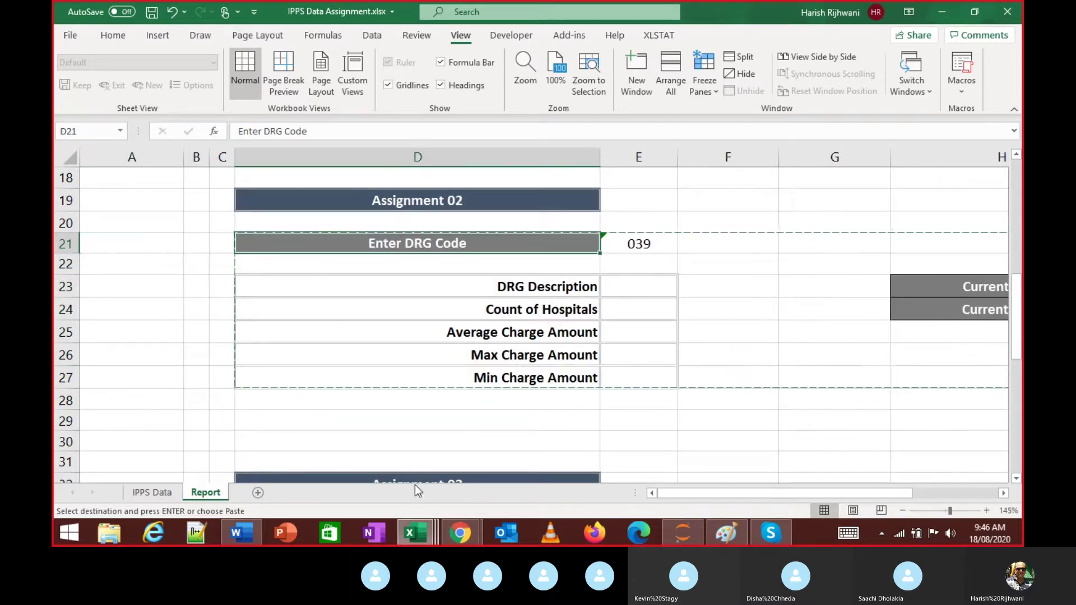
# Paste the copied template at cell C3 of the Report #2 sheet and fit the column widths to its labels
pyautogui.hotkey('ctrl', 'Tab')
pyautogui.press('Down')
pyautogui.press('Down')
pyautogui.press('Right')
pyautogui.press('Right')
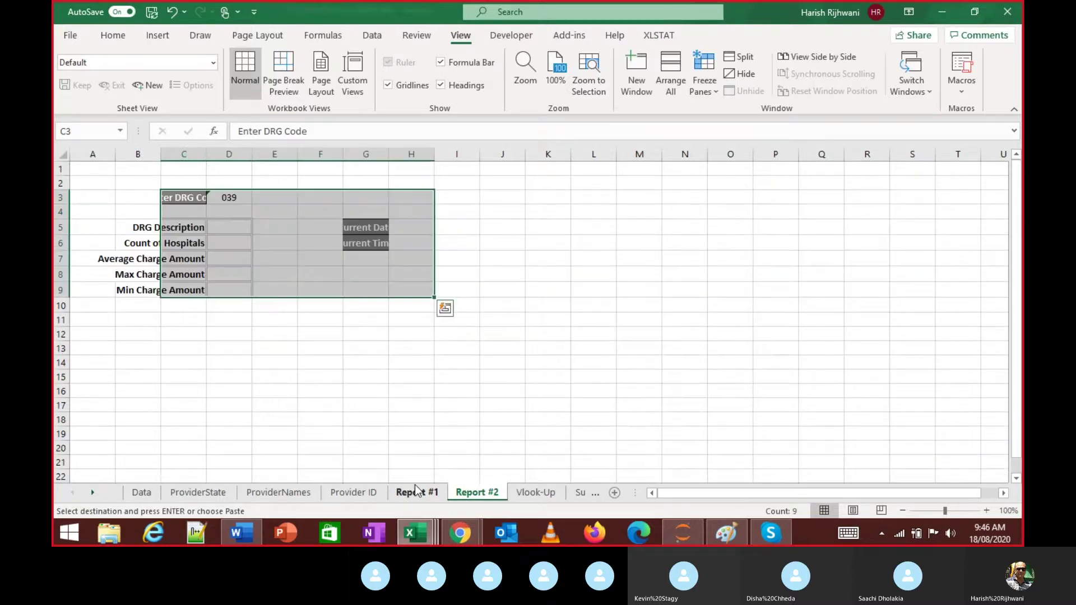
pyautogui.press('Right')
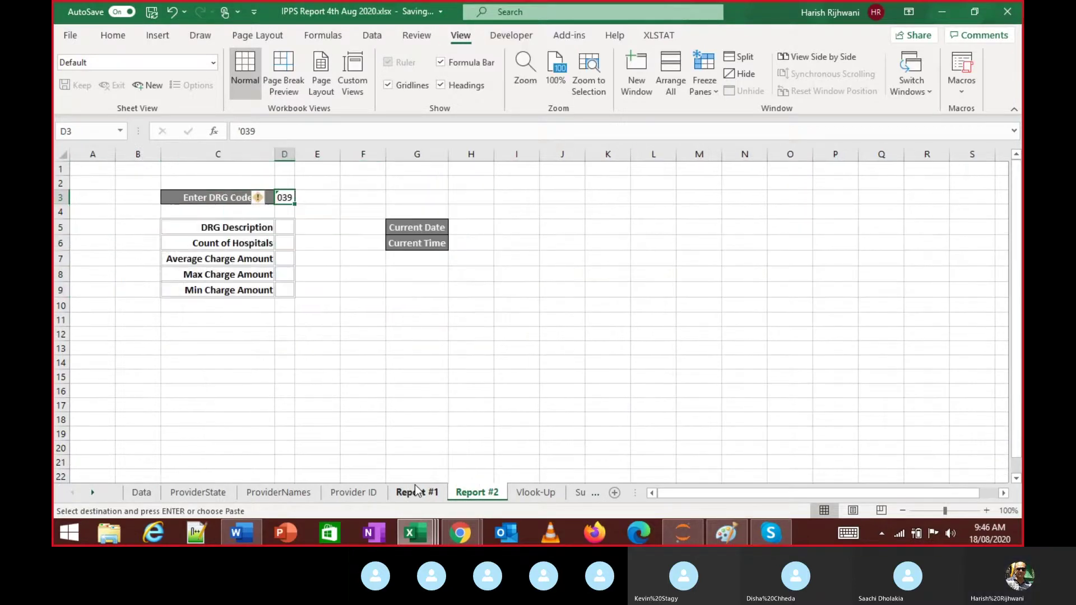
pyautogui.press('Left')
pyautogui.press('Down')
pyautogui.press('Down')
pyautogui.press('Down')
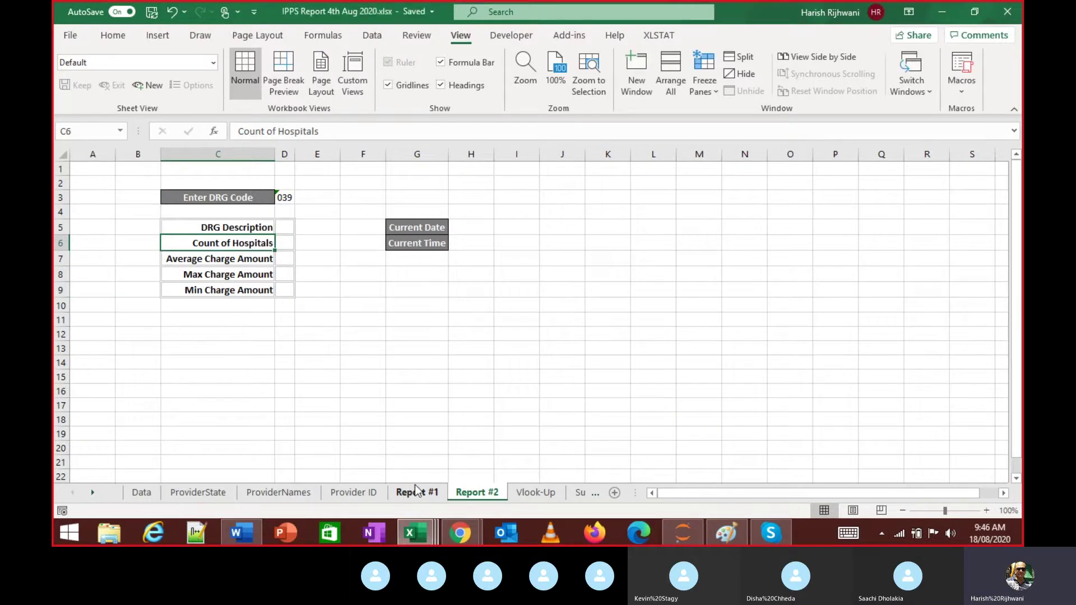
# Examine the DRG codes and descriptions in the DRG Definition column of the Data sheet
pyautogui.hotkey('ctrl', 'pageup')
pyautogui.hotkey('ctrl', 'pageup')
pyautogui.hotkey('ctrl', 'pageup')
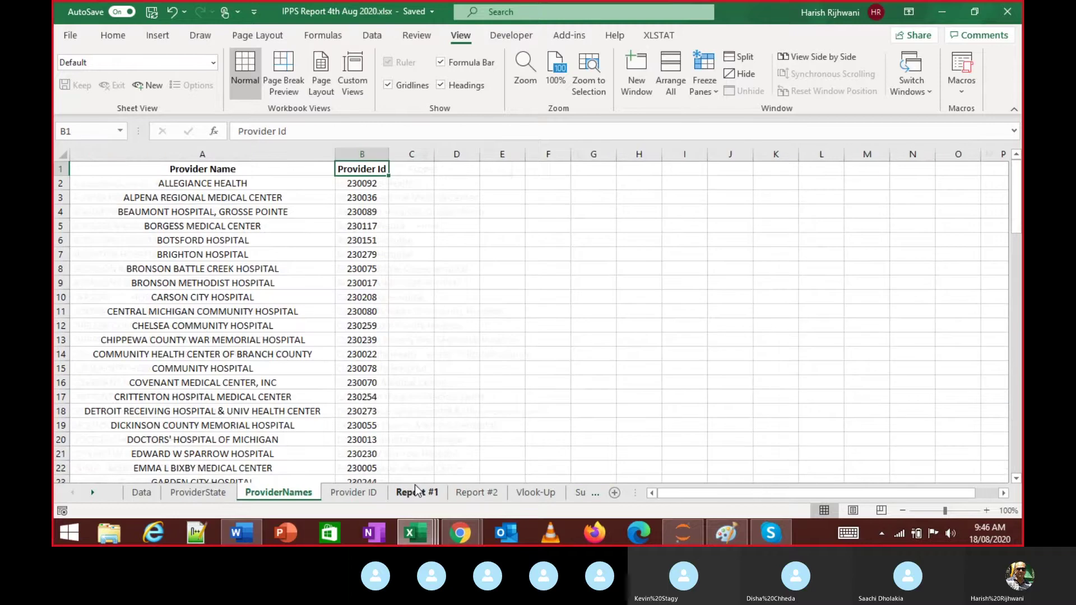
pyautogui.hotkey('ctrl', 'pageup')
pyautogui.hotkey('ctrl', 'pageup')
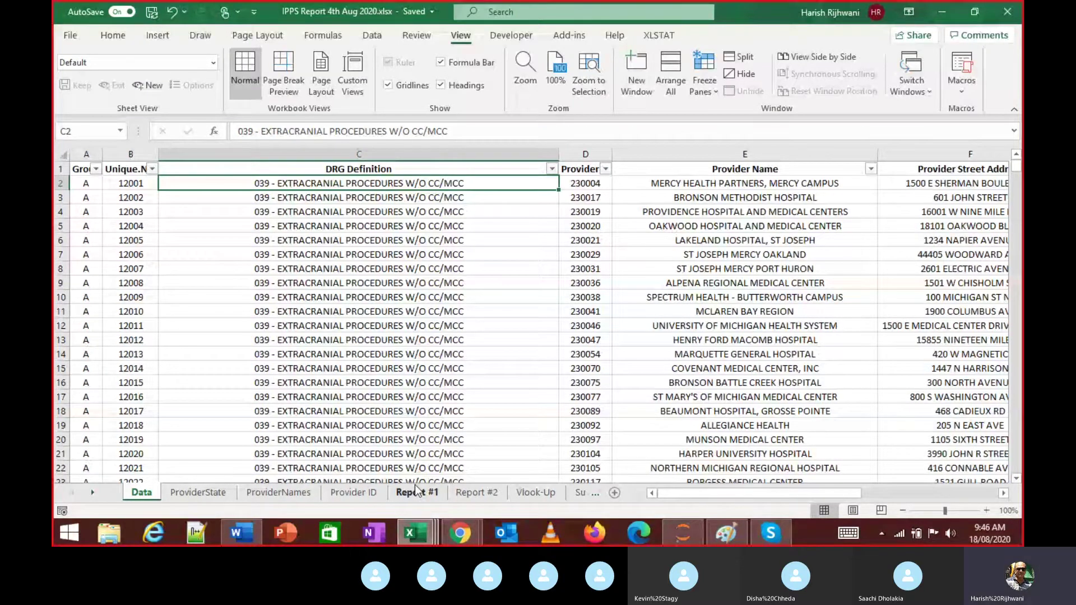
pyautogui.press('pagedown')
pyautogui.press('pagedown')
pyautogui.press('pagedown')
pyautogui.press('pagedown')
pyautogui.press('pagedown')
pyautogui.press('pagedown')
pyautogui.press('pagedown')
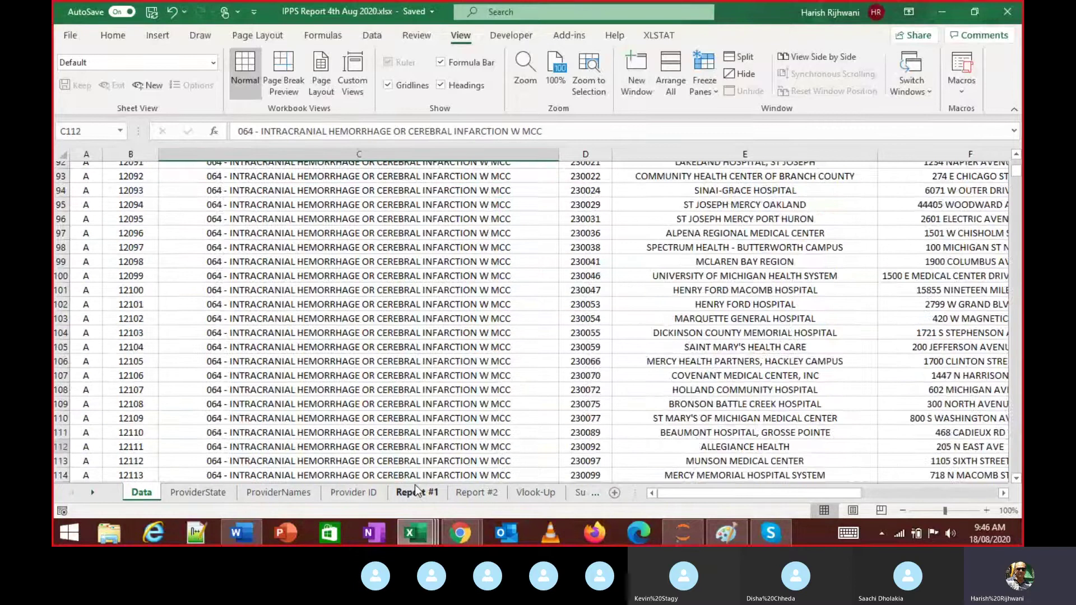
pyautogui.press('pagedown')
pyautogui.press('pagedown')
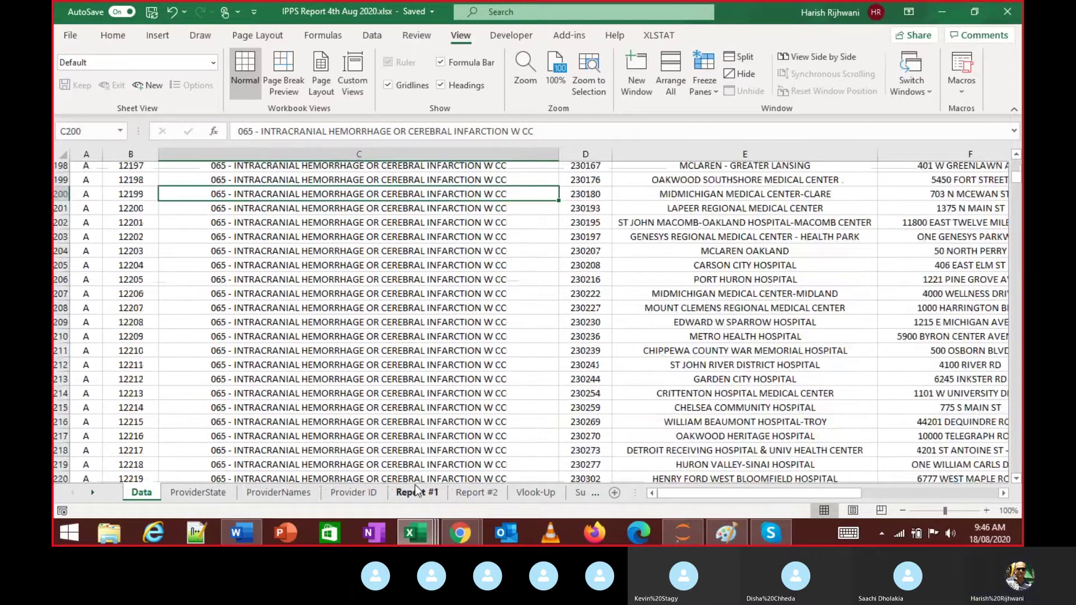
pyautogui.hotkey('ctrl', 'Up')
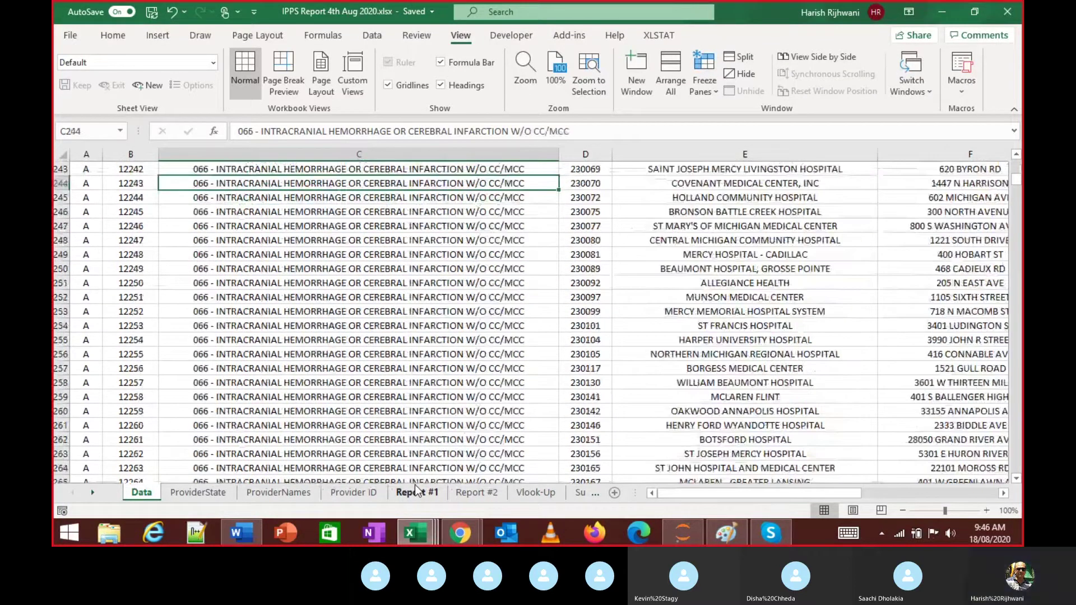
# Compare the Assignment 02 DRG Code and DRG Description fields with the Data sheet's DRG Definition, Provider Id and Provider Name columns
pyautogui.hotkey('ctrl', 'Tab')
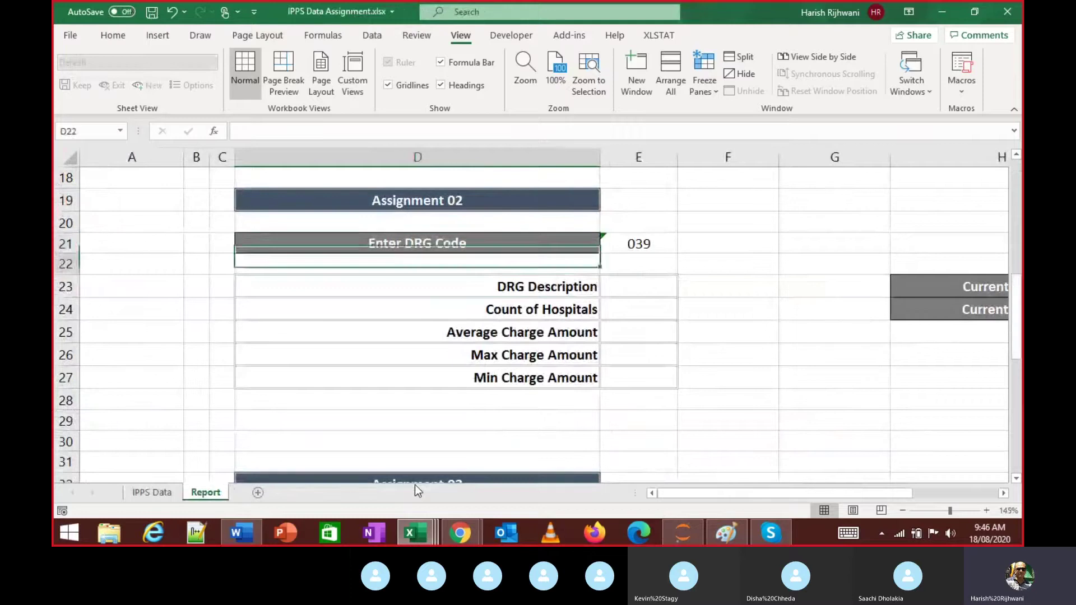
pyautogui.press('Left')
pyautogui.press('Up')
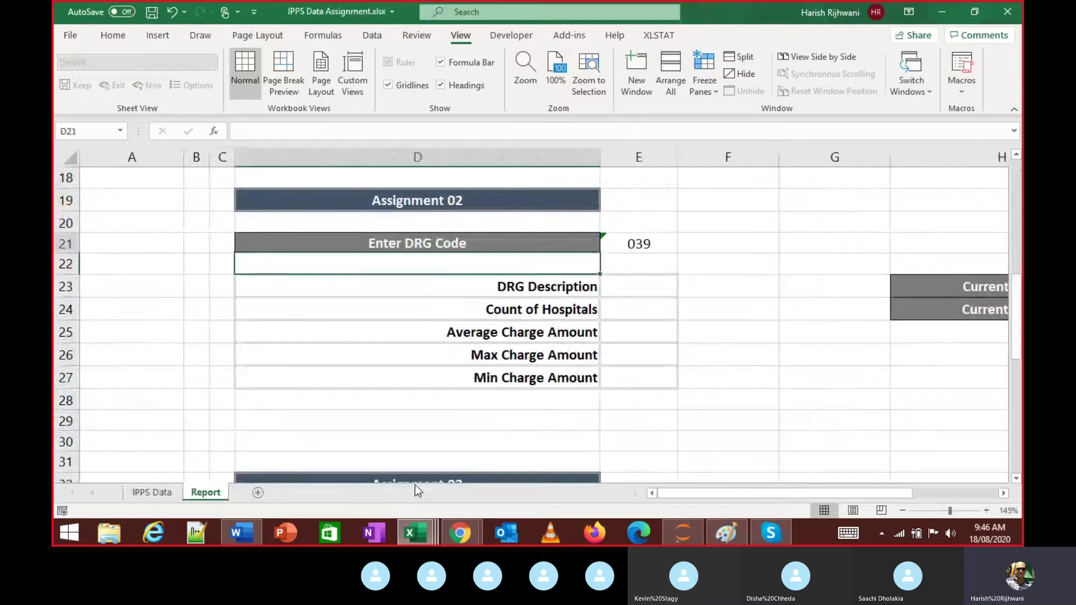
pyautogui.press('Right')
pyautogui.press('Down')
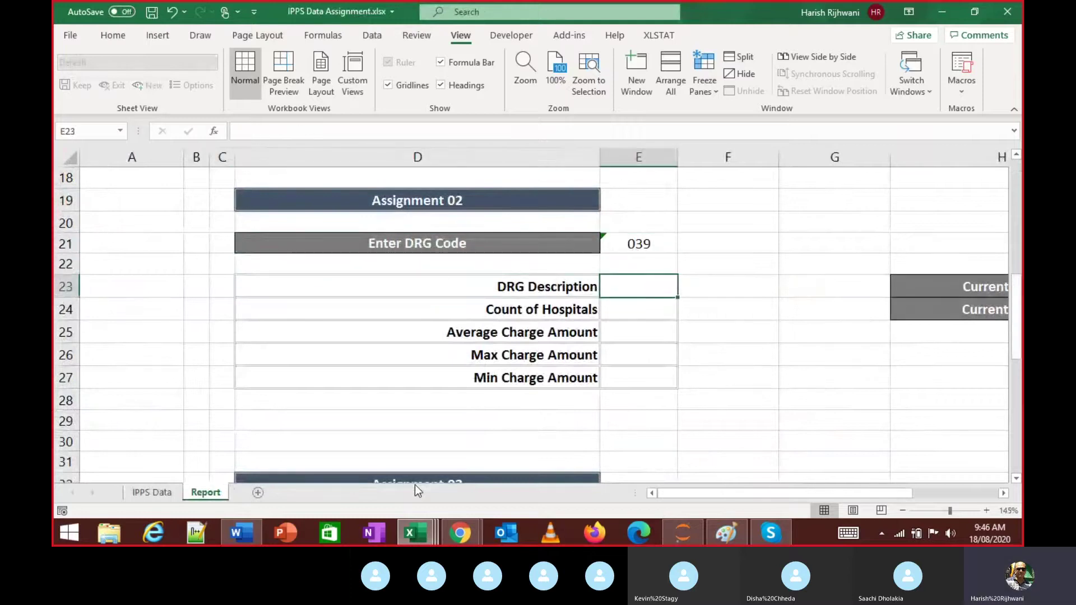
pyautogui.hotkey('ctrl', 'Tab')
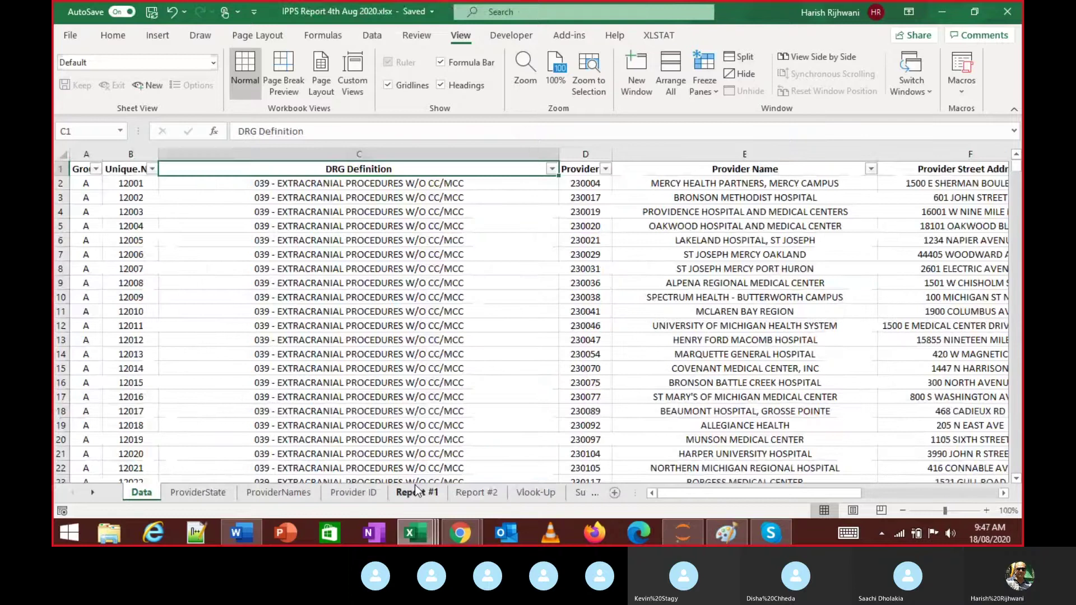
pyautogui.press('Right')
pyautogui.press('Right')
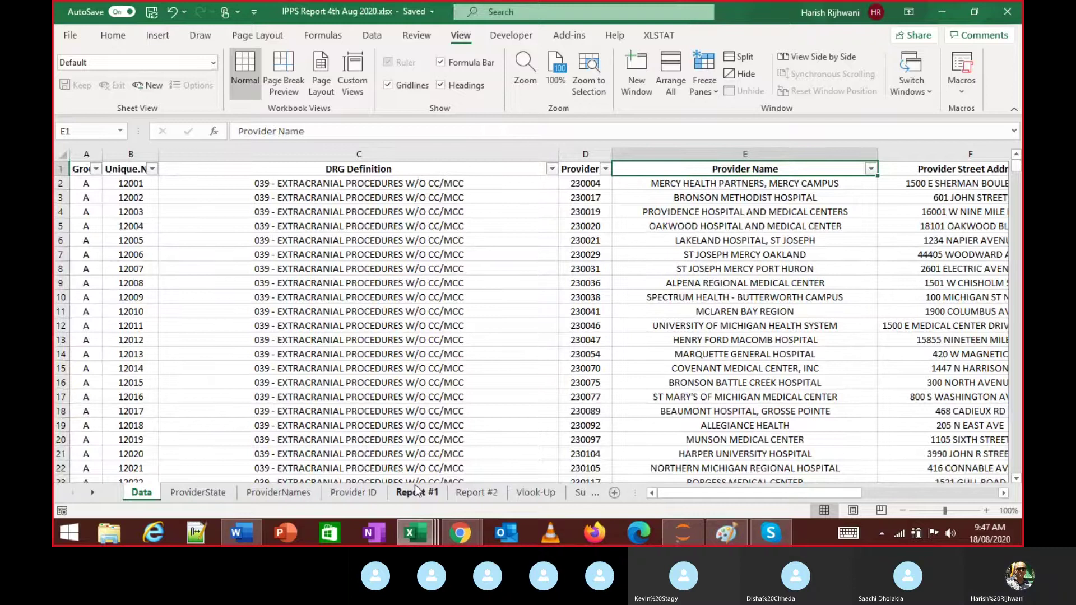
pyautogui.press('Left')
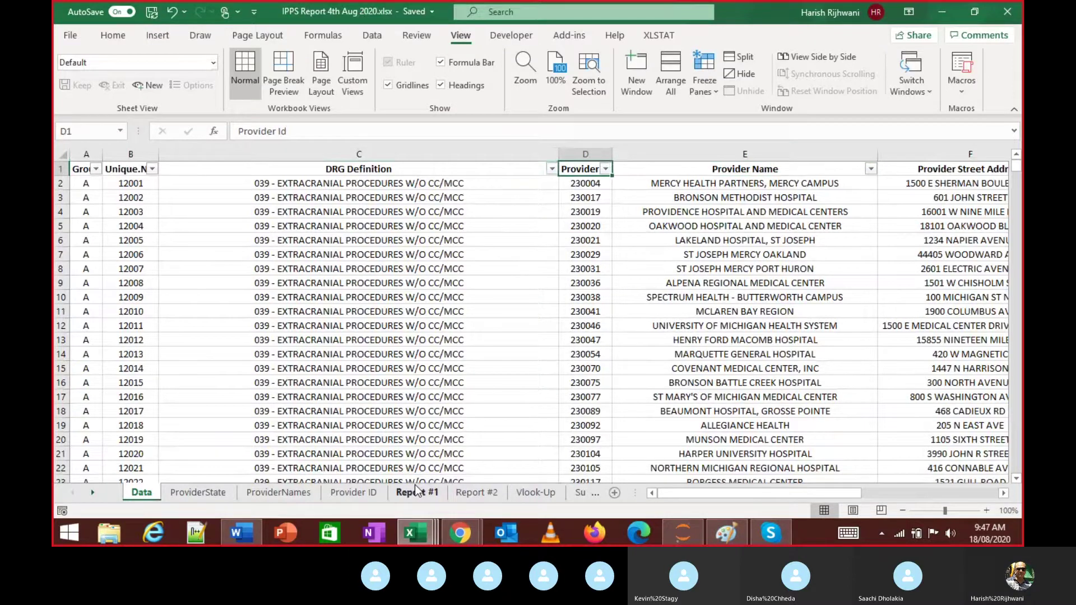
# Filter the DRG Definition column to show only 039 - EXTRACRANIAL PROCEDURES W/O CC/MCC
pyautogui.press('Left')
pyautogui.hotkey('alt', 'Down')
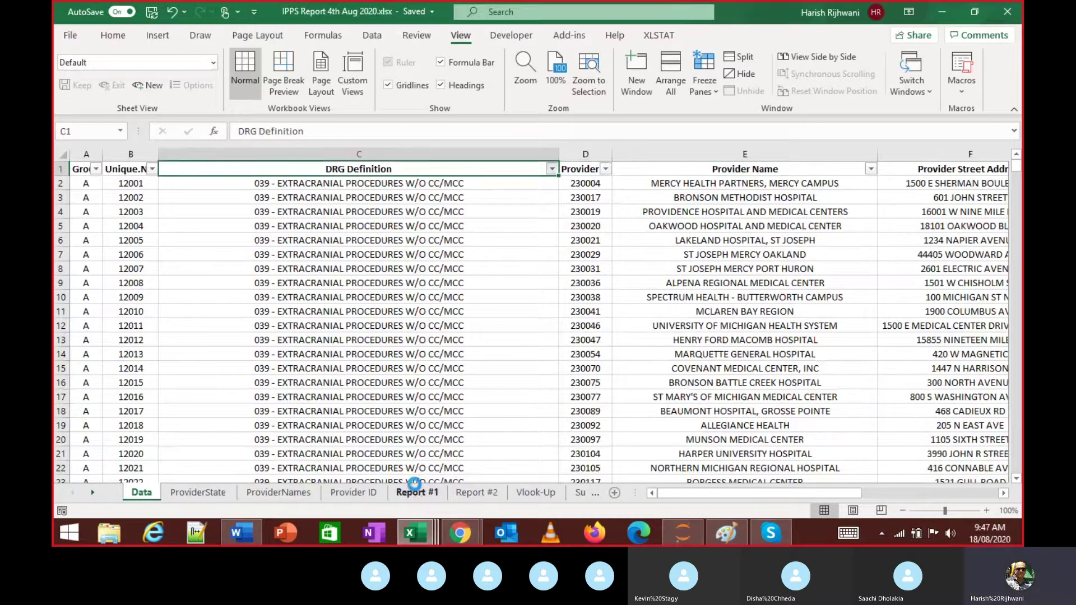
pyautogui.press('Down')
pyautogui.press('Down')
pyautogui.press('Down')
pyautogui.press('Down')
pyautogui.press('Down')
pyautogui.press('Down')
pyautogui.press('Down')
pyautogui.press('Down')
pyautogui.press('Down')
pyautogui.press('Down')
pyautogui.press('Down')
pyautogui.press('Up')
pyautogui.press('Up')
pyautogui.press('Up')
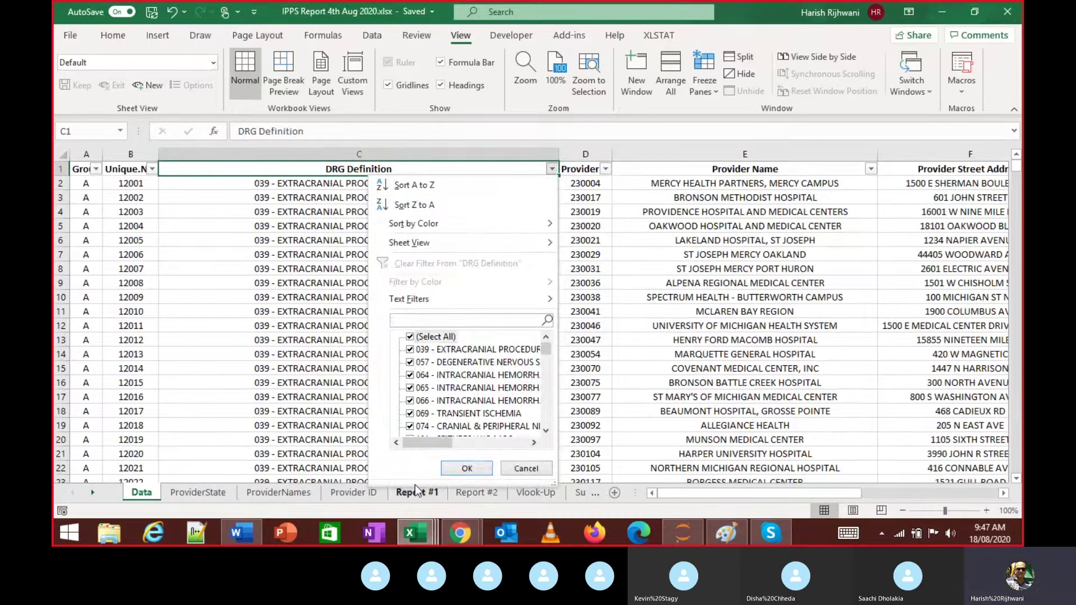
pyautogui.press('Down')
pyautogui.press('space')
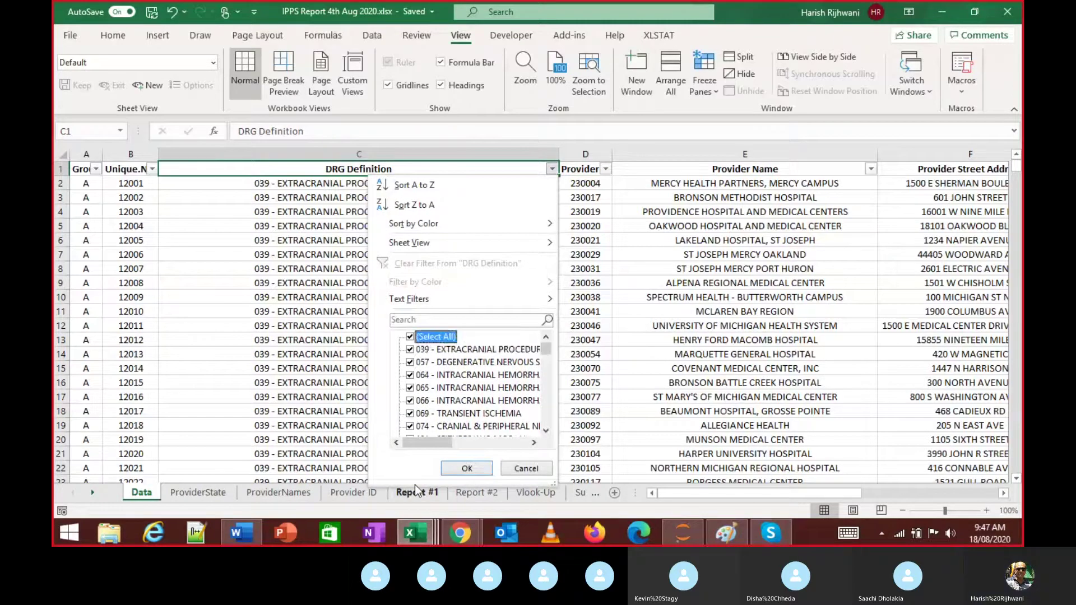
pyautogui.press('Down')
pyautogui.press('space')
pyautogui.press('Tab')
pyautogui.press('Return')
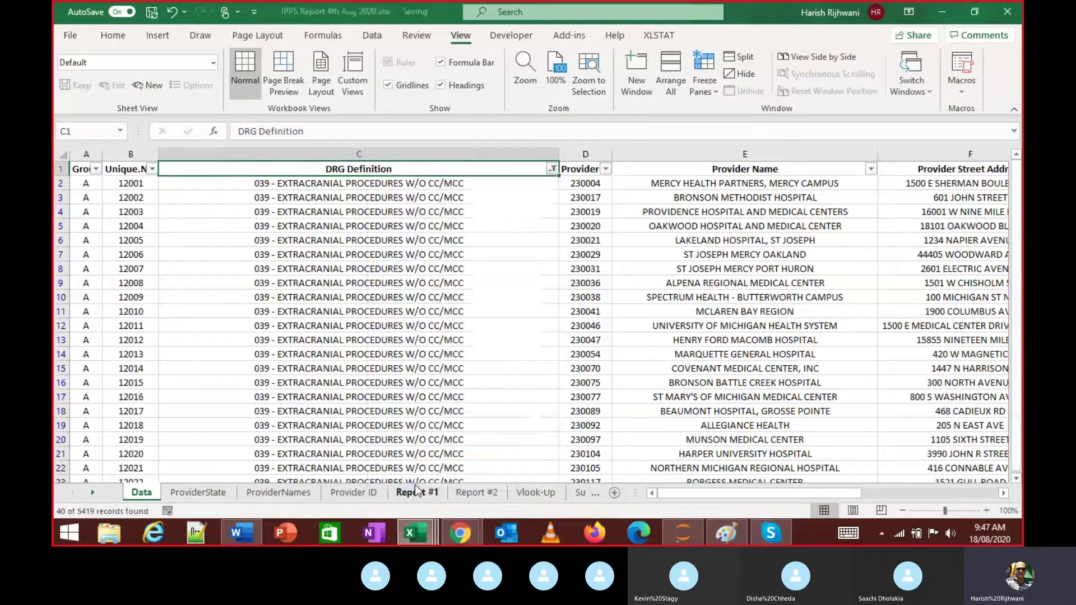
# Look through the Provider Name filter list for the hospitals under DRG 039 and close it without filtering
pyautogui.press('Down')
pyautogui.press('Right')
pyautogui.press('Right')
pyautogui.press('Up')
pyautogui.hotkey('alt', 'Down')
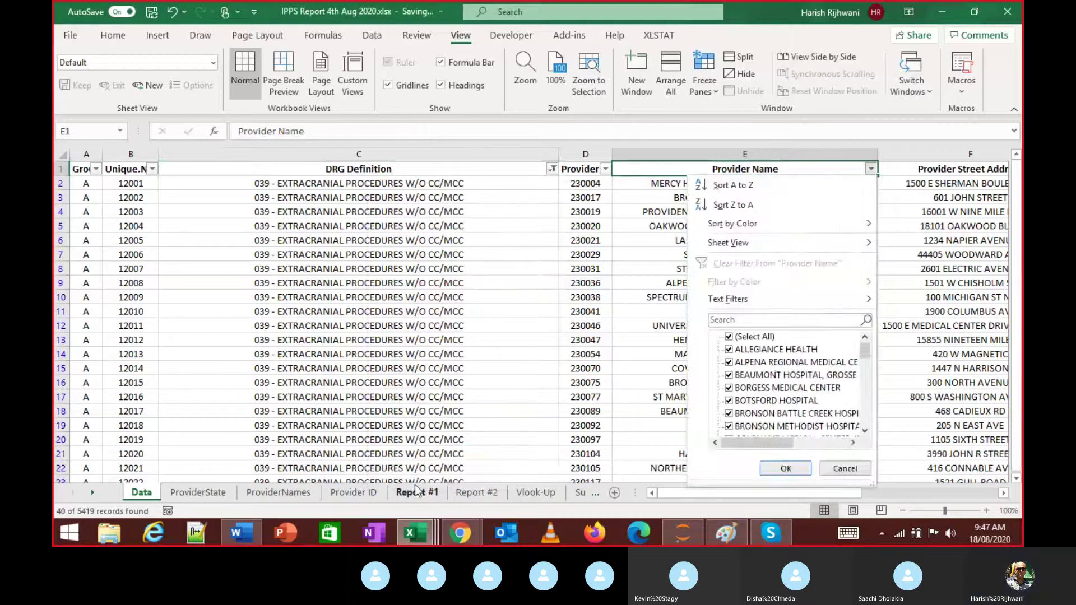
pyautogui.press('Down')
pyautogui.press('Down')
pyautogui.press('Down')
pyautogui.press('Down')
pyautogui.press('Down')
pyautogui.press('Down')
pyautogui.press('Down')
pyautogui.press('Down')
pyautogui.press('Down')
pyautogui.press('Down')
pyautogui.press('Down')
pyautogui.press('Down')
pyautogui.press('Down')
pyautogui.press('Down')
pyautogui.press('Escape')
# Inspect the filtered Provider Name rows from first to last along with their Provider Id and DRG Definition cells
pyautogui.press('Down')
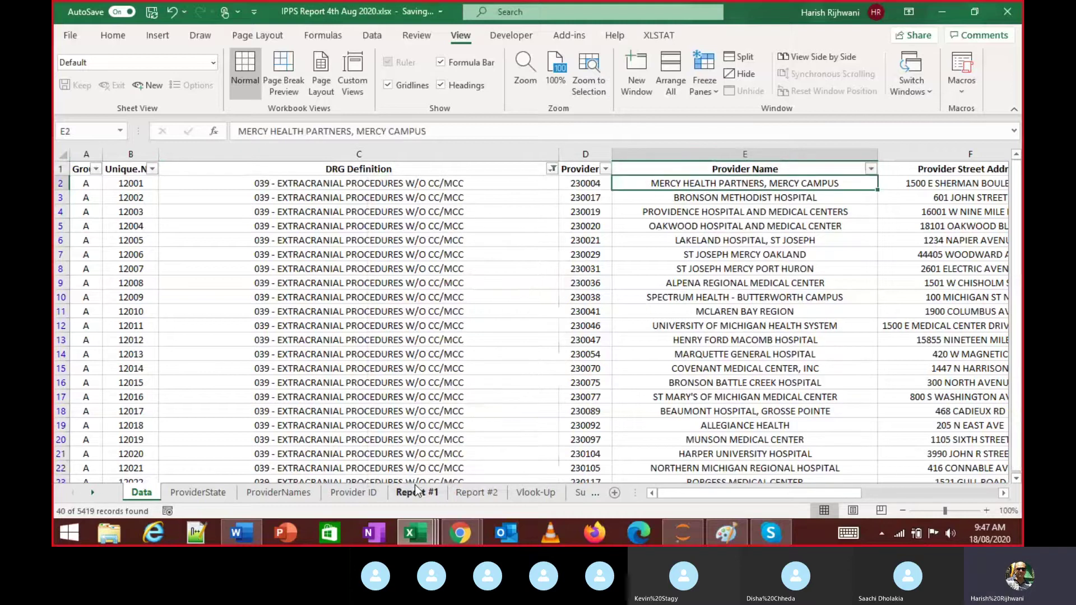
pyautogui.hotkey('ctrl', 'Down')
pyautogui.hotkey('ctrl', 'Up')
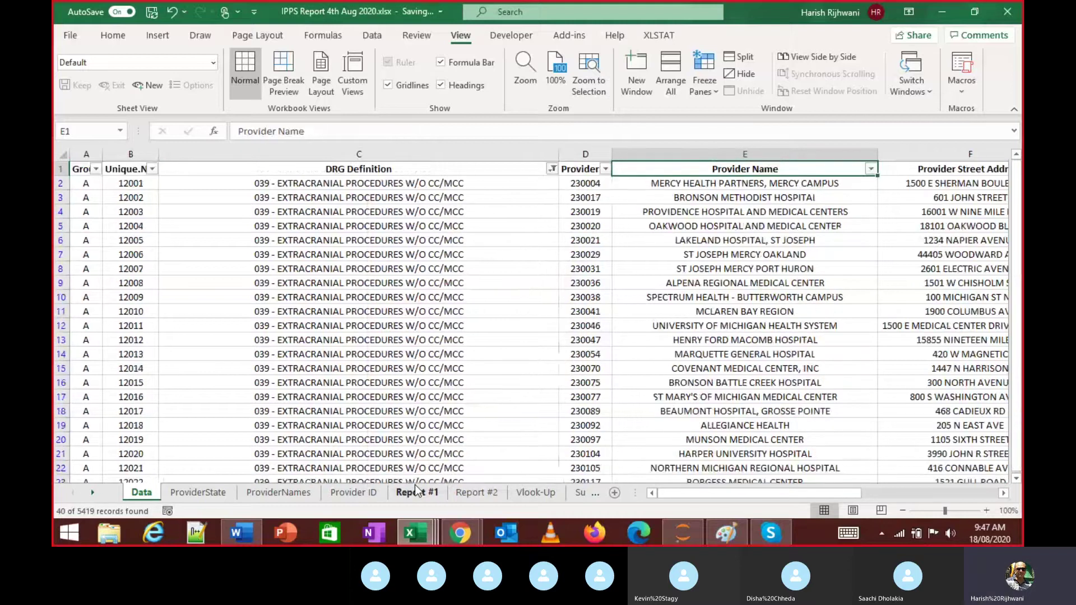
pyautogui.press('Left')
pyautogui.press('Down')
pyautogui.press('Left')
pyautogui.press('Right')
pyautogui.press('Right')
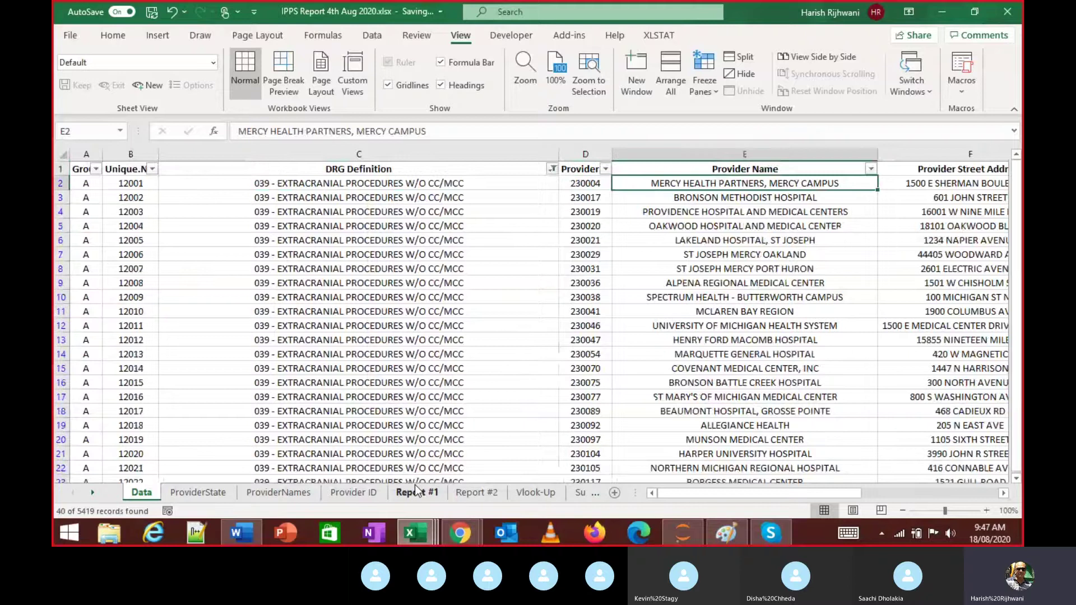
# Check the DRG Description and Count of Hospitals cells in IPPS Data Assignment.xlsx and return to the Data sheet of the report workbook
pyautogui.hotkey('ctrl', 'Tab')
pyautogui.press('Down')
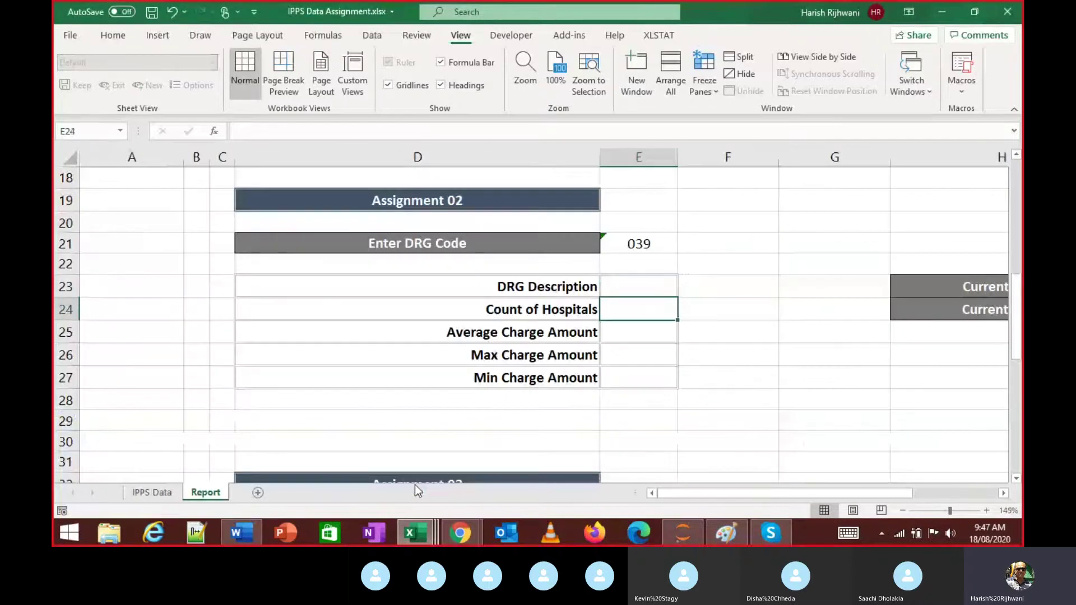
pyautogui.press('Up')
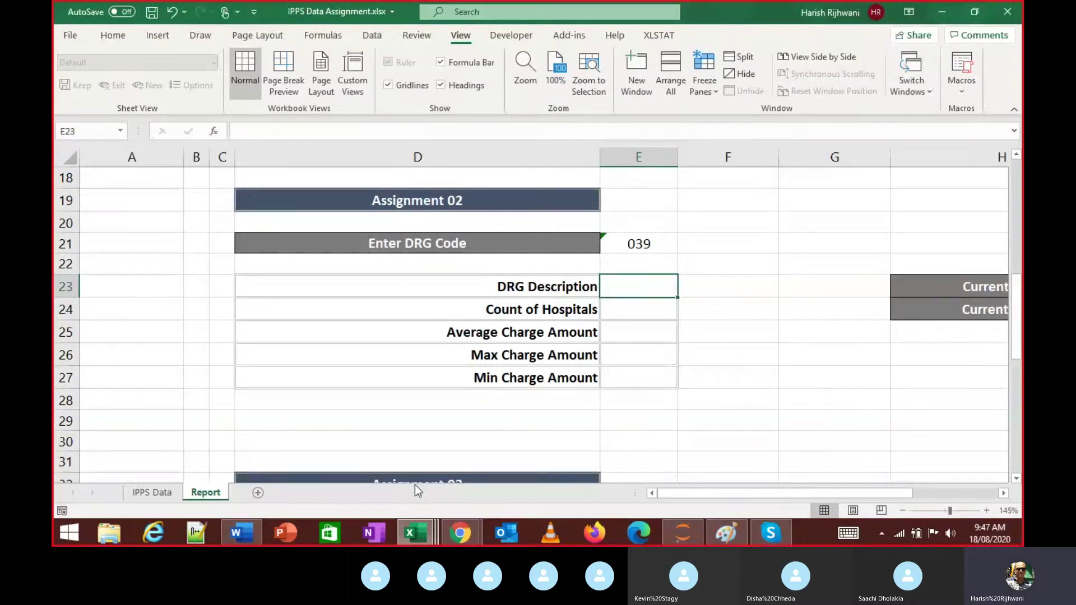
pyautogui.hotkey('ctrl', 'Tab')
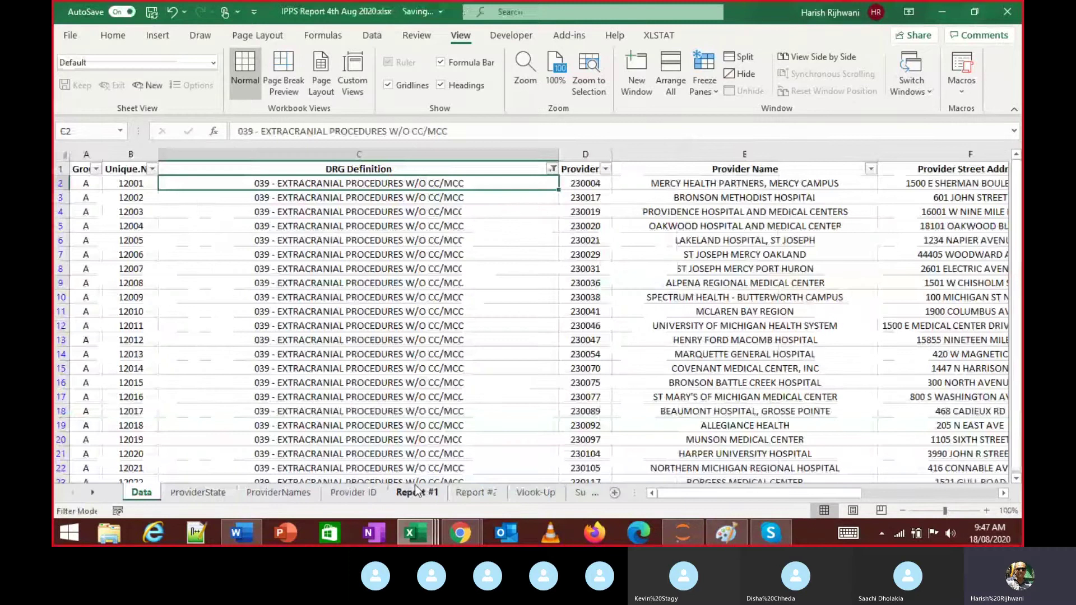
# In IPPS Data Assignment.xlsx, enter EXTRACRANIAL PROCEDURES W/O CC/MCC from the Data sheet as the DRG Description and 40 as the Count of Hospitals
pyautogui.press('F2')
pyautogui.hotkey('shift', 'End')
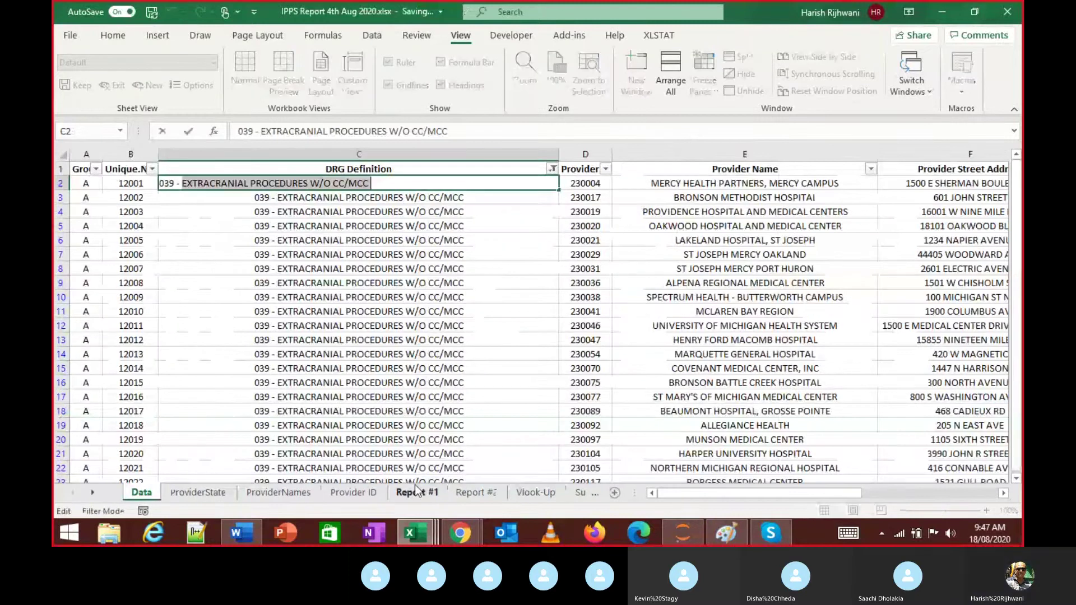
pyautogui.press('Escape')
pyautogui.hotkey('alt', 'Tab')
pyautogui.press('Left')
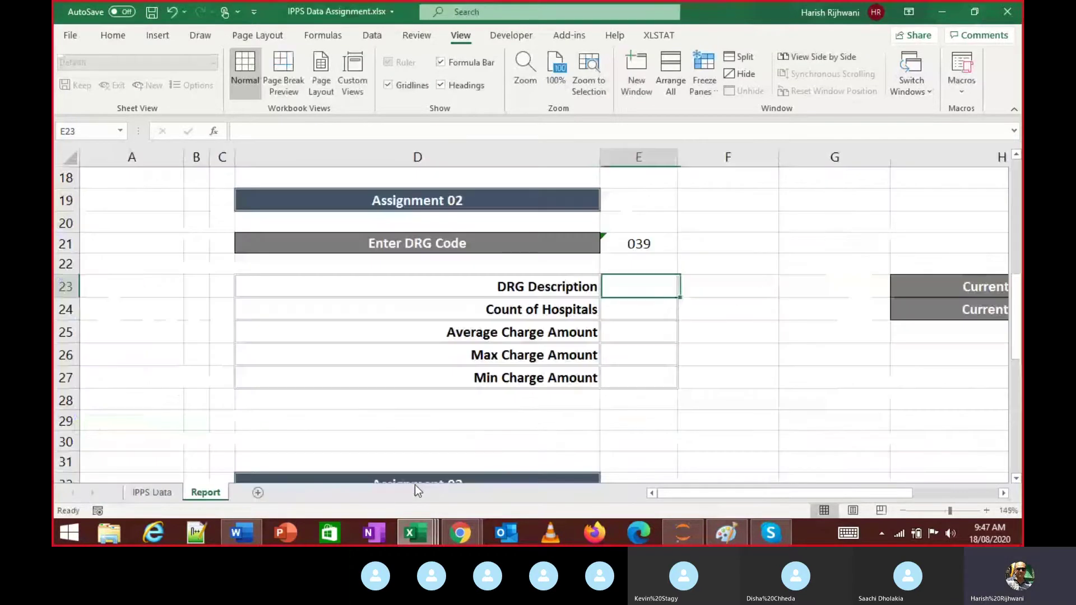
pyautogui.write('PROCEDURES W/O CC/MCC')
pyautogui.press('Return')
pyautogui.write('40')
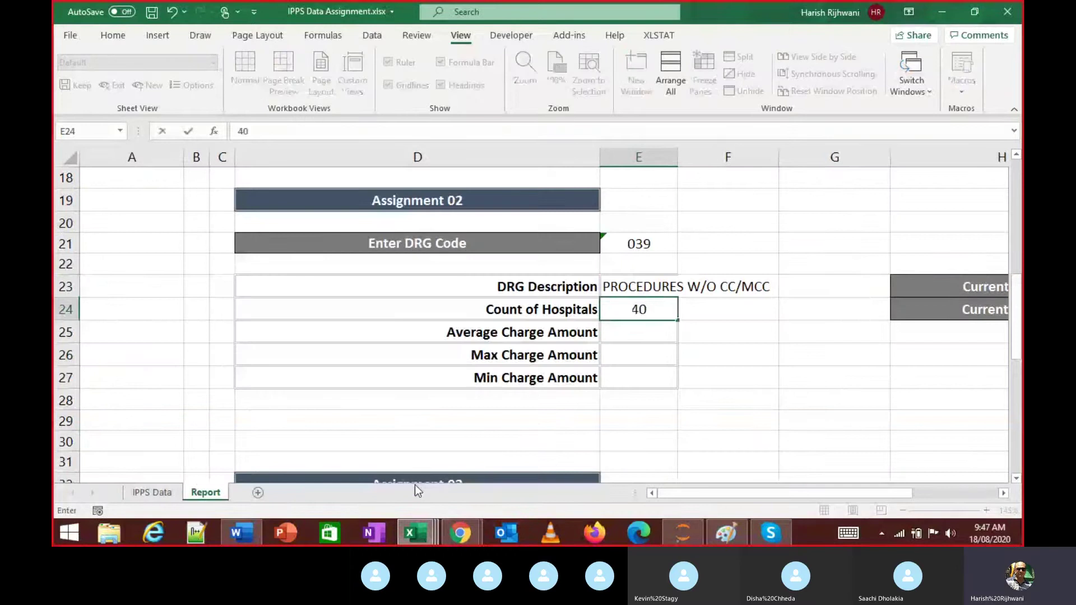
pyautogui.press('Return')
# Select the filtered Average Covered Charges values on the Data sheet, L2 through L41, to read their average
pyautogui.hotkey('alt', 'Tab')
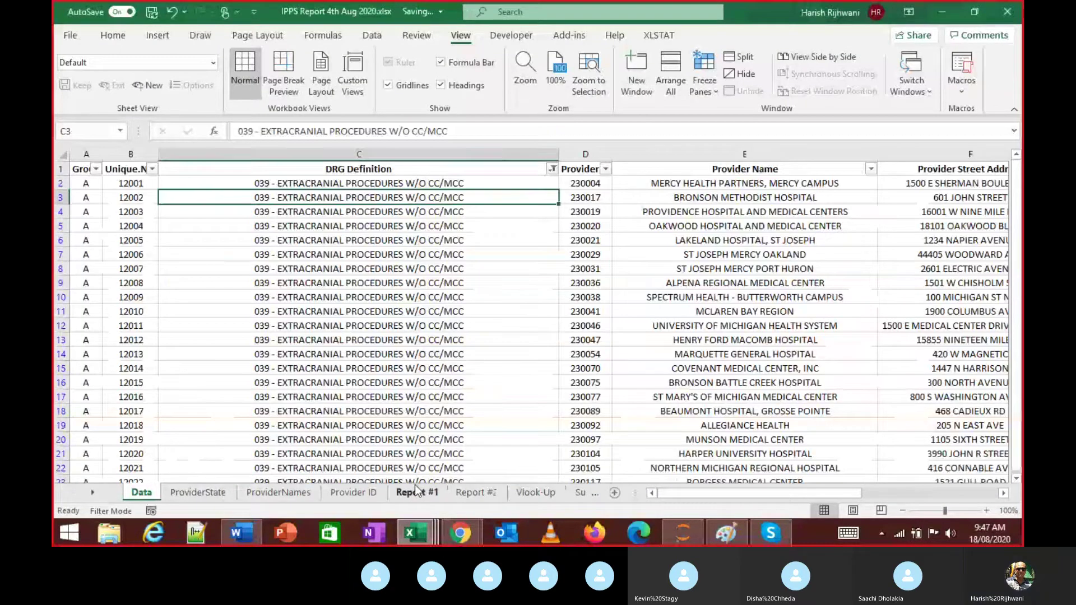
pyautogui.press('Up')
pyautogui.press('Up')
pyautogui.press('Right')
pyautogui.press('Right')
pyautogui.hotkey('alt', 'Tab')
pyautogui.press('Down')
pyautogui.press('Left')
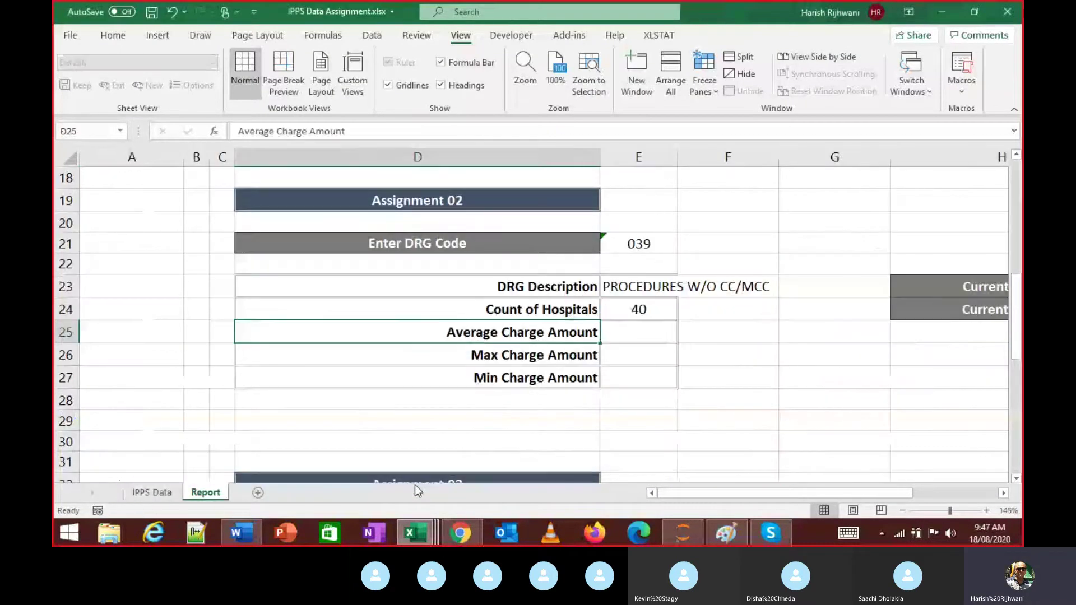
pyautogui.hotkey('alt', 'Tab')
pyautogui.press('Right')
pyautogui.press('Right')
pyautogui.press('Right')
pyautogui.press('Right')
pyautogui.press('Right')
pyautogui.press('Right')
pyautogui.press('Right')
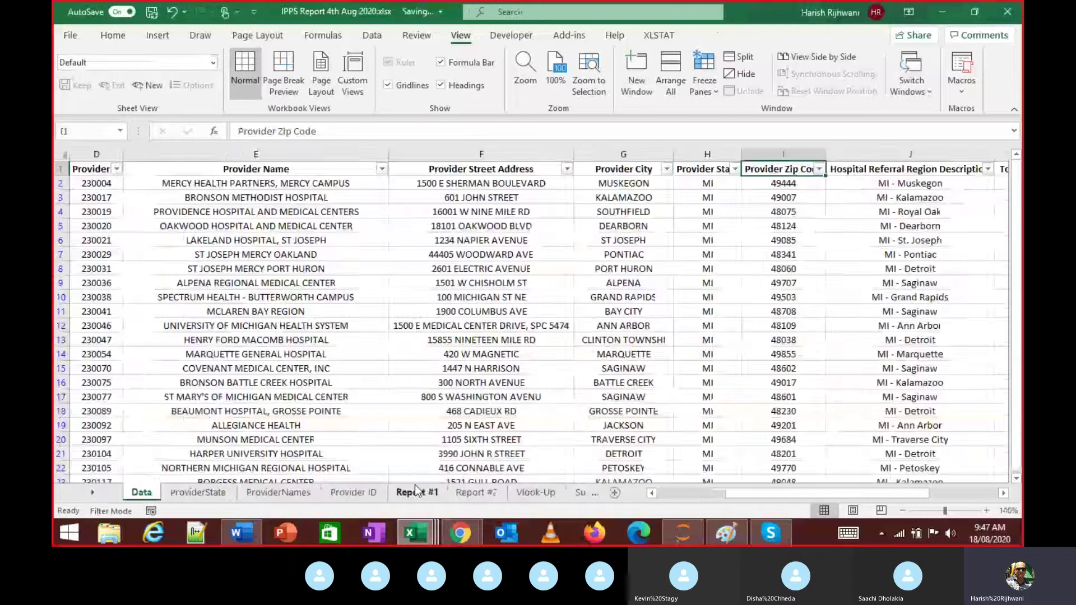
pyautogui.press('Down')
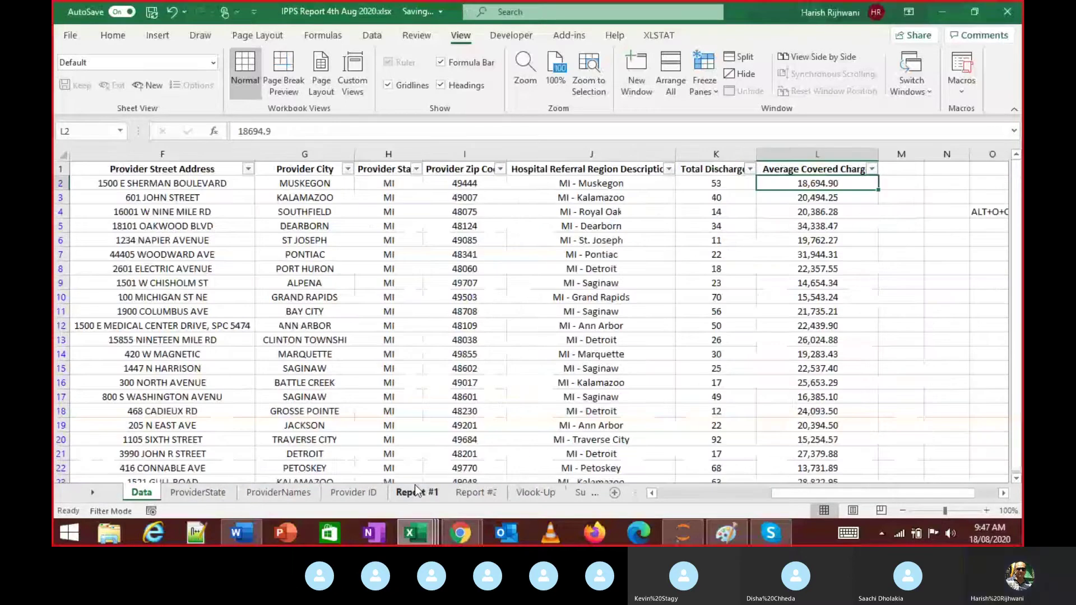
pyautogui.hotkey('shift', 'Down')
pyautogui.hotkey('shift', 'Down')
pyautogui.hotkey('shift', 'Down')
pyautogui.hotkey('shift', 'Down')
pyautogui.hotkey('shift', 'Down')
pyautogui.hotkey('shift', 'Down')
pyautogui.hotkey('shift', 'Down')
pyautogui.hotkey('shift', 'Down')
pyautogui.hotkey('shift', 'Down')
pyautogui.hotkey('shift', 'Down')
pyautogui.hotkey('shift', 'Down')
pyautogui.hotkey('shift', 'Down')
pyautogui.hotkey('shift', 'Down')
pyautogui.hotkey('shift', 'Down')
pyautogui.hotkey('shift', 'Down')
pyautogui.hotkey('shift', 'Down')
pyautogui.hotkey('shift', 'Down')
pyautogui.hotkey('shift', 'Down')
pyautogui.hotkey('shift', 'Down')
pyautogui.hotkey('shift', 'Down')
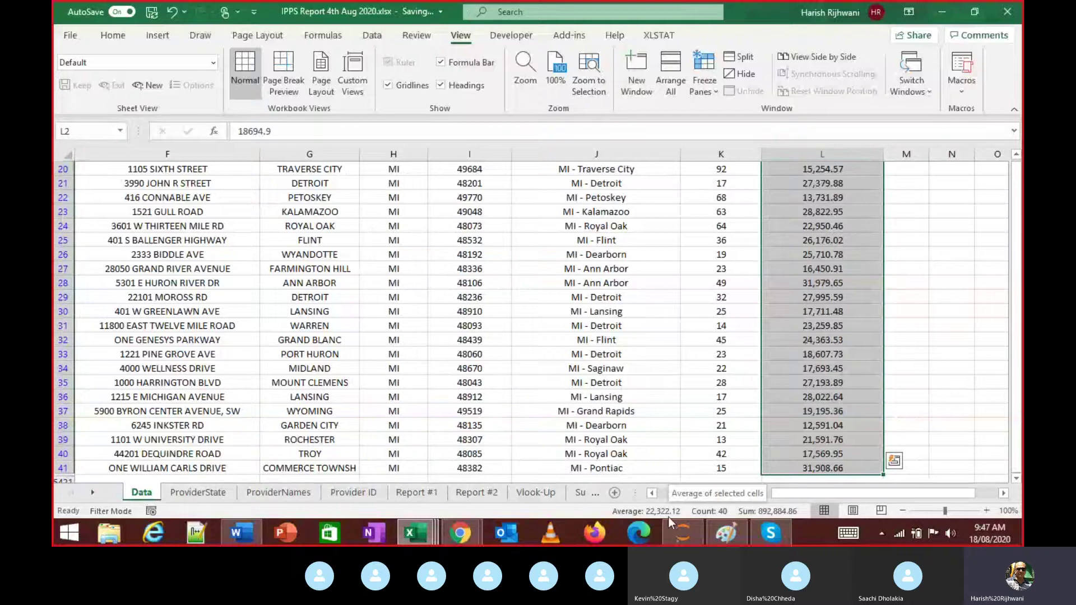
# Enter 22322.12 as the Average Charge Amount for DRG 039 in IPPS Data Assignment.xlsx
pyautogui.hotkey('alt', 'Tab')
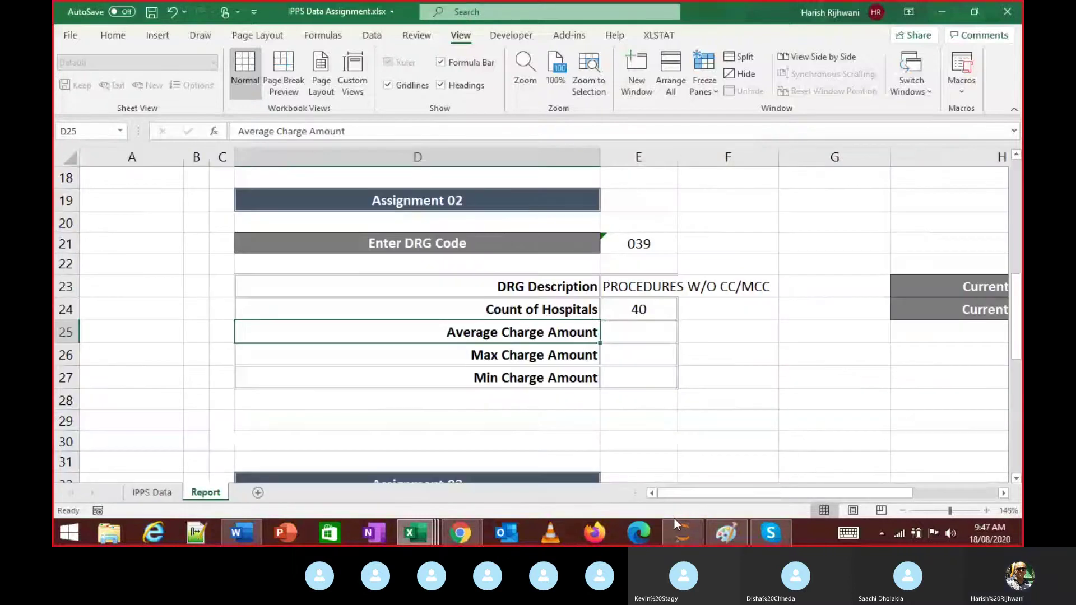
pyautogui.write('22')
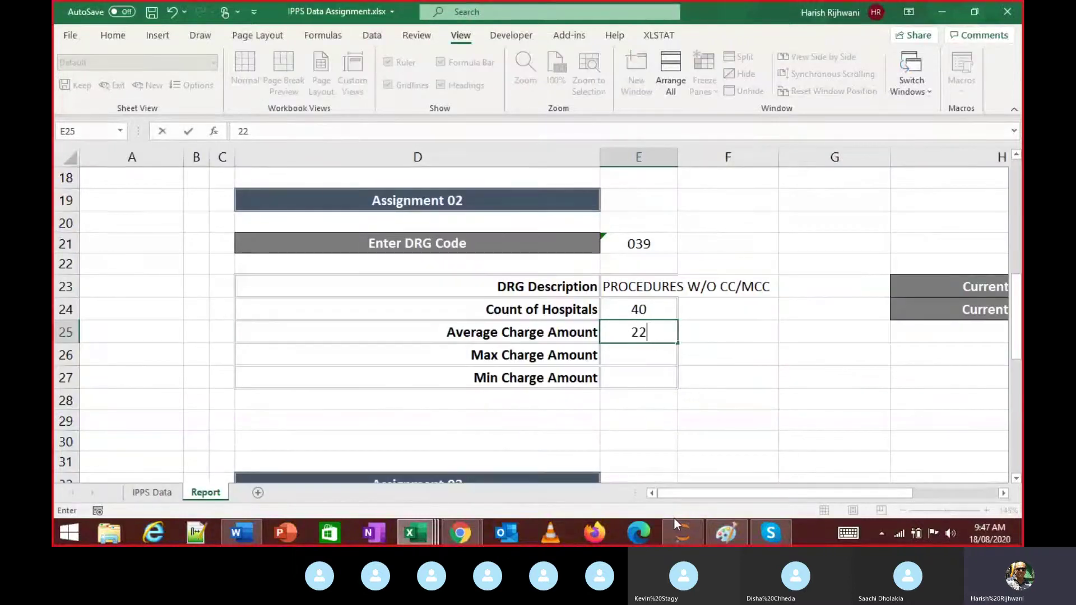
pyautogui.write('3212')
pyautogui.hotkey('alt', 'Tab')
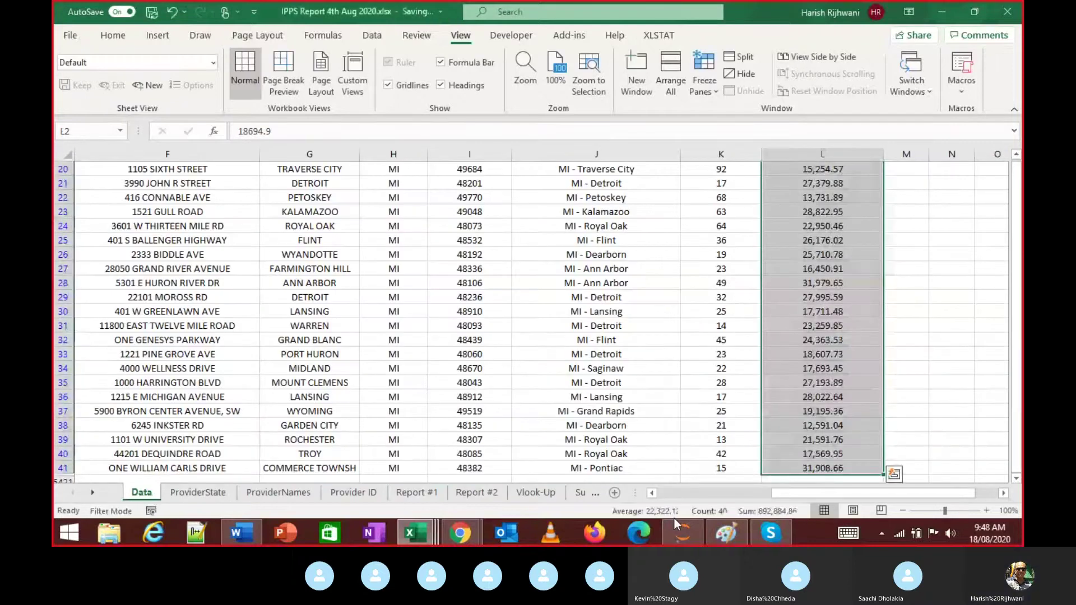
pyautogui.hotkey('alt', 'Tab')
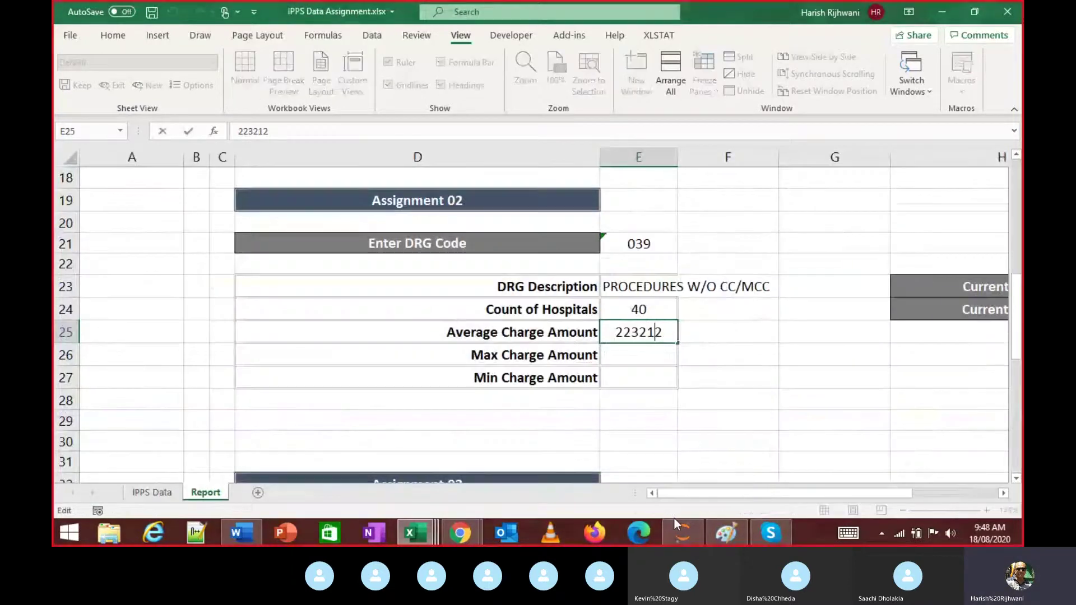
pyautogui.press('Left')
pyautogui.write('2.')
pyautogui.press('Return')
# Look up the highest value in the Average Covered Charges filter list and enter 34338 as the Max Charge Amount in the assignment workbook
pyautogui.press('Up')
pyautogui.press('Up')
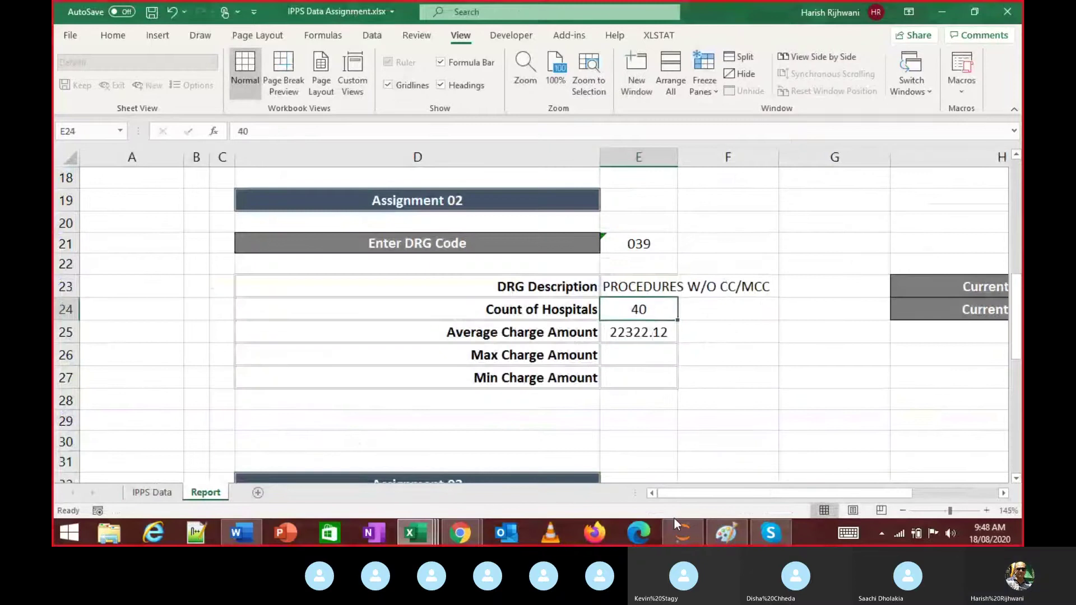
pyautogui.press('Up')
pyautogui.press('Down')
pyautogui.press('Down')
pyautogui.press('Down')
pyautogui.hotkey('alt', 'Tab')
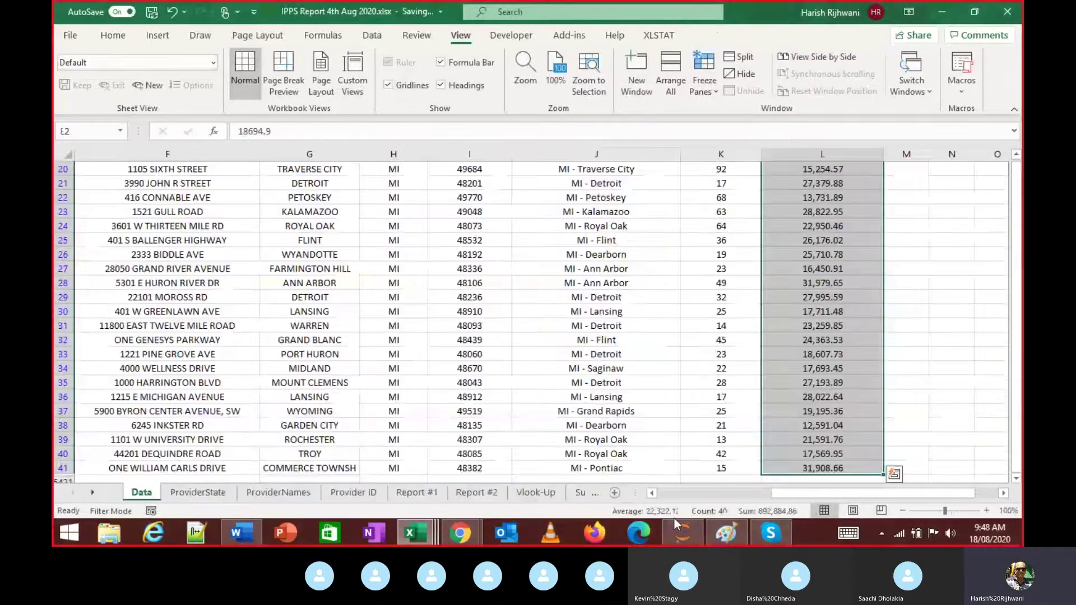
pyautogui.press('Up')
pyautogui.press('Down')
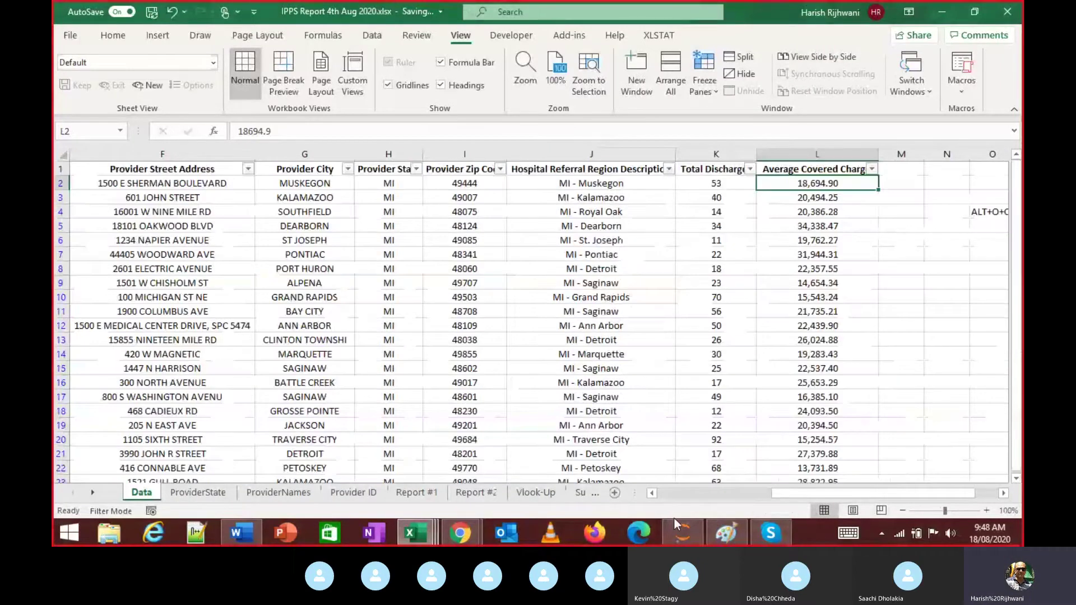
pyautogui.press('Right')
pyautogui.press('Left')
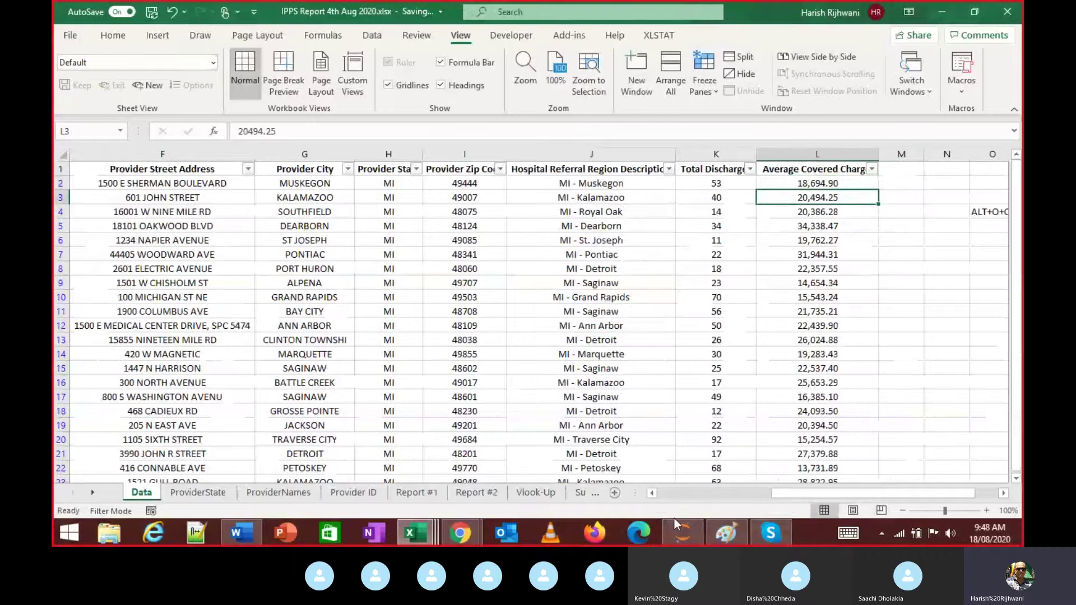
pyautogui.press('Up')
pyautogui.press('Down')
pyautogui.press('Up')
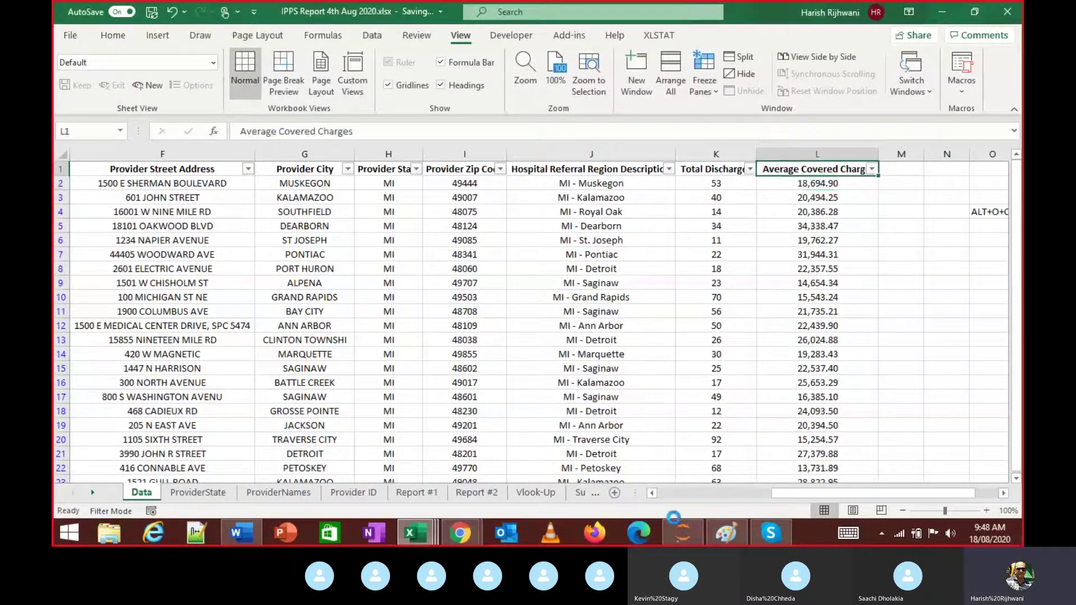
pyautogui.hotkey('alt', 'Down')
pyautogui.press('End')
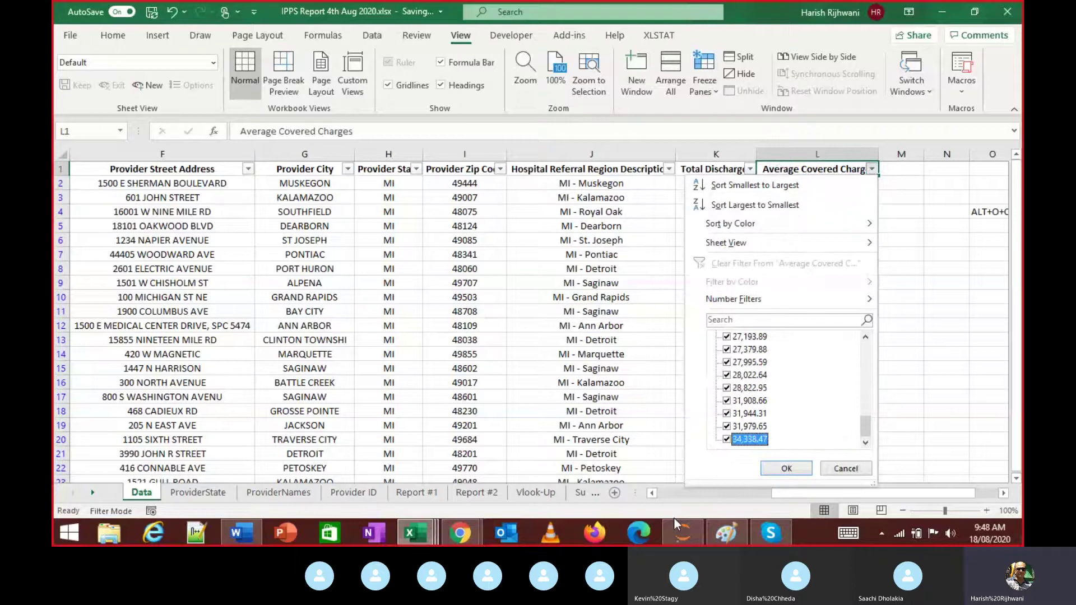
pyautogui.hotkey('alt', 'Tab')
pyautogui.write('34338')
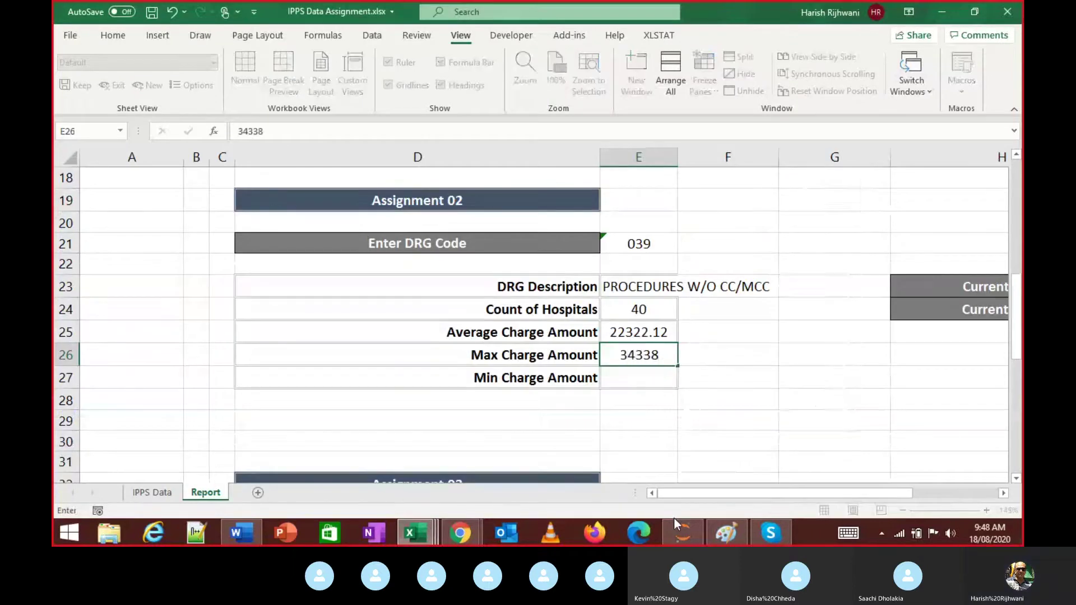
pyautogui.press('Return')
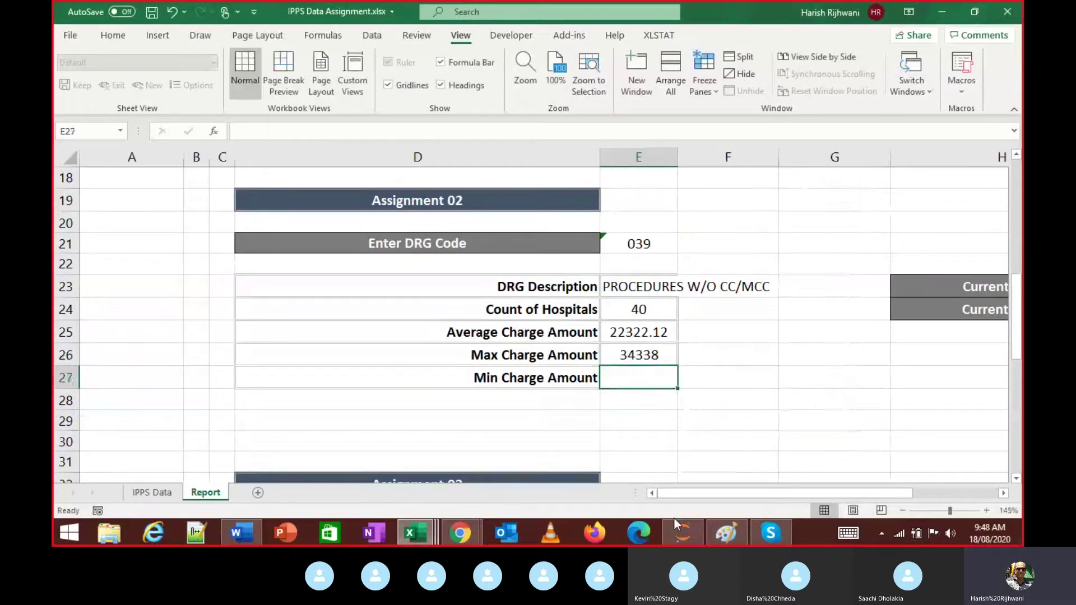
# Look up the lowest value in the Average Covered Charges filter list and enter 12591 as the Min Charge Amount in the assignment workbook
pyautogui.hotkey('alt', 'Tab')
pyautogui.hotkey('alt', 'Down')
pyautogui.press('Down')
pyautogui.press('Down')
pyautogui.press('Down')
pyautogui.press('Down')
pyautogui.press('Down')
pyautogui.press('Down')
pyautogui.press('Down')
pyautogui.press('Down')
pyautogui.press('Down')
pyautogui.press('Up')
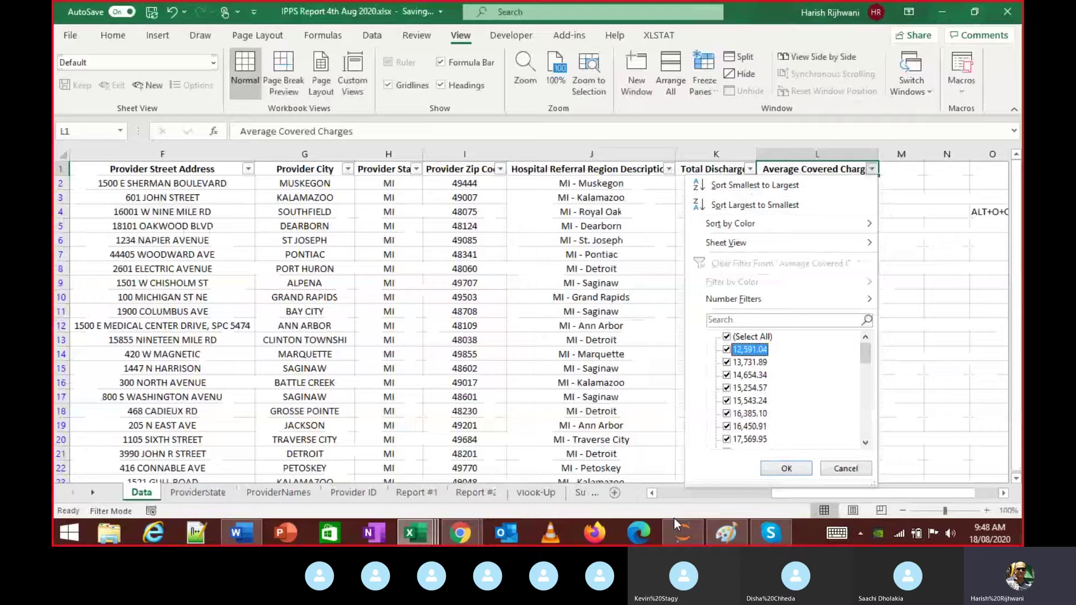
pyautogui.press('Escape')
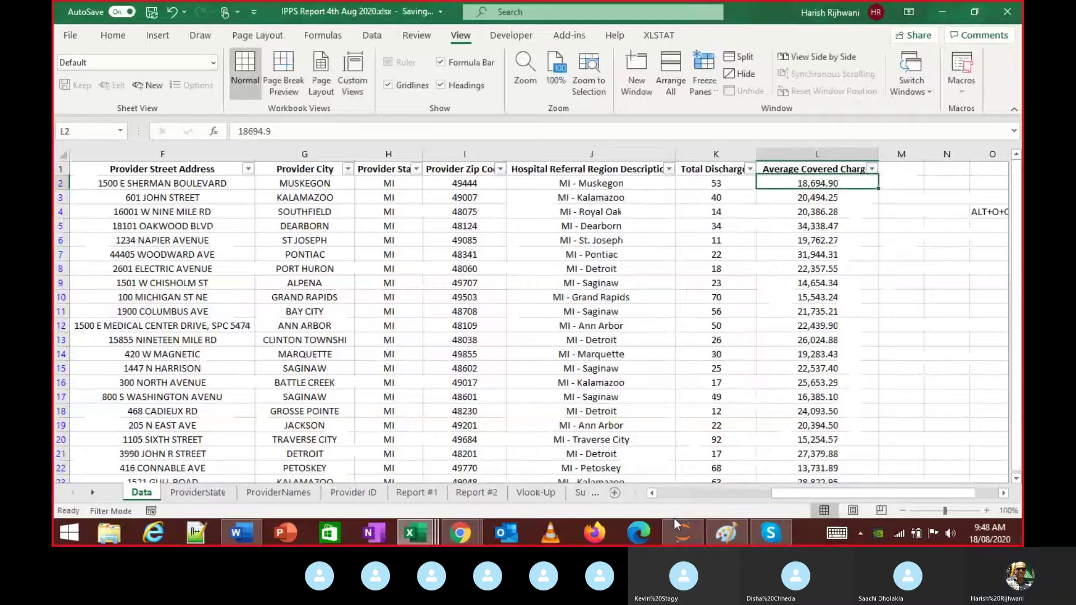
pyautogui.hotkey('alt', 'Tab')
pyautogui.write('12591')
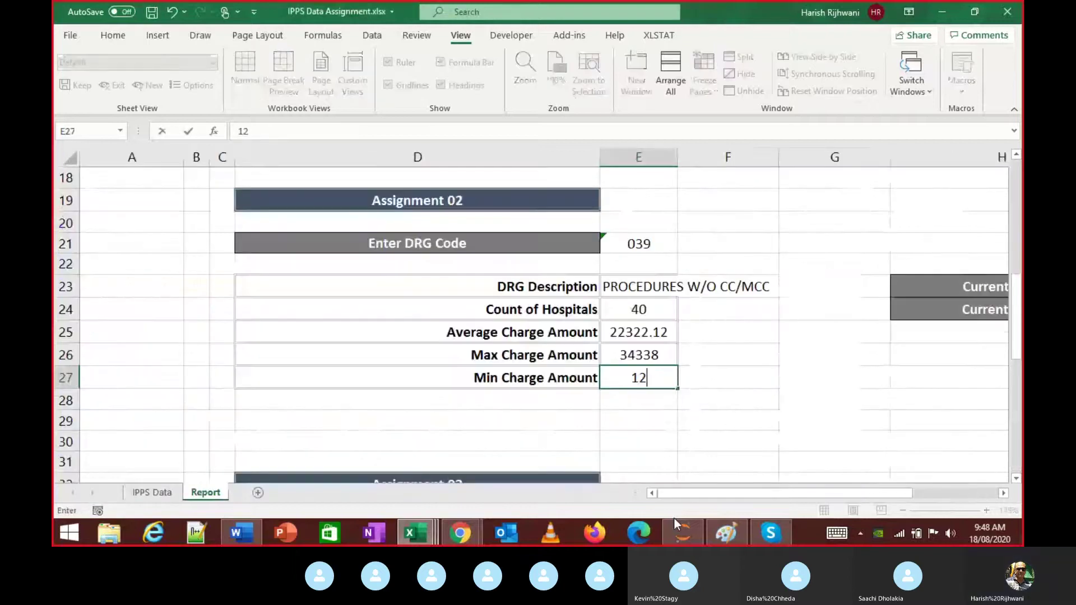
pyautogui.press('Return')
# Review the Assignment 02 cells from the DRG code down through the description, hospital count and charge amounts
pyautogui.press('Up')
pyautogui.press('Up')
pyautogui.press('Up')
pyautogui.press('Up')
pyautogui.press('Up')
pyautogui.press('Up')
pyautogui.press('Up')
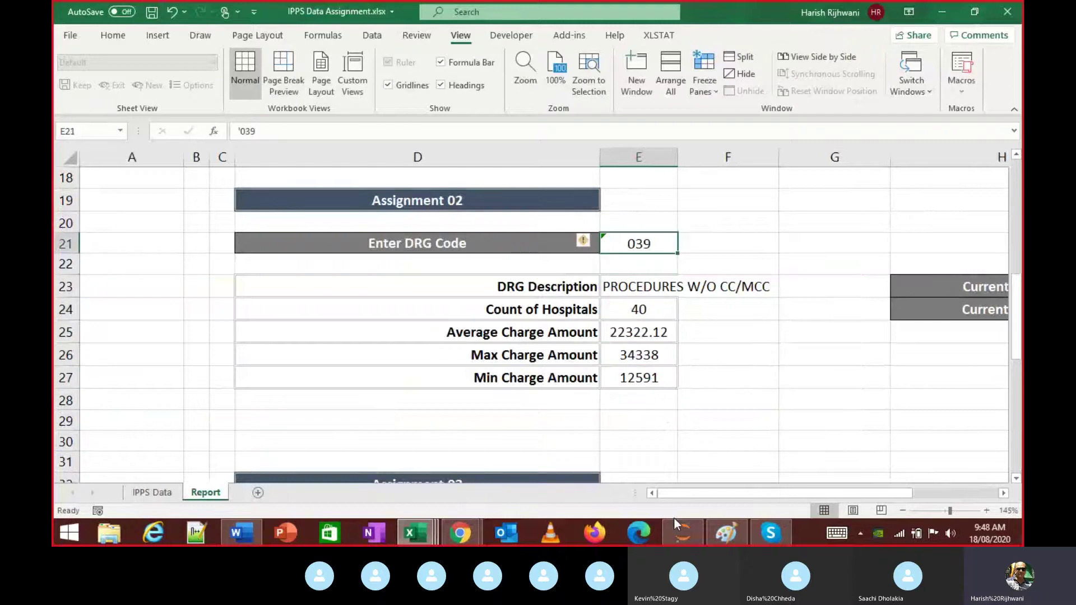
pyautogui.press('Down')
pyautogui.press('Down')
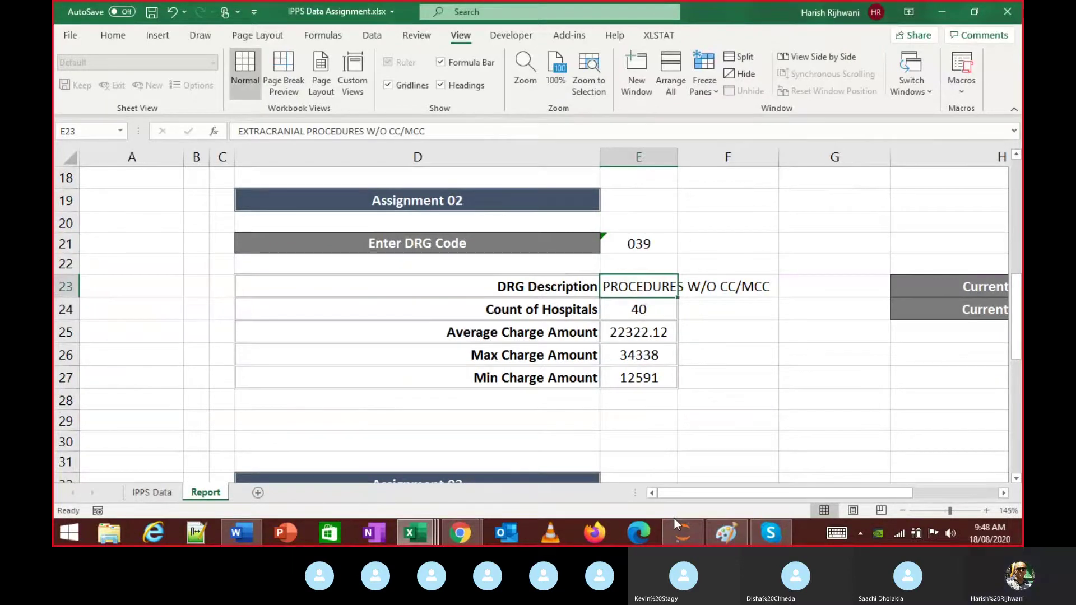
pyautogui.press('Down')
pyautogui.press('Down')
pyautogui.press('Down')
pyautogui.press('Down')
# Clear the manually entered Assignment 02 results in E23:E27
pyautogui.hotkey('ctrl', 'Up')
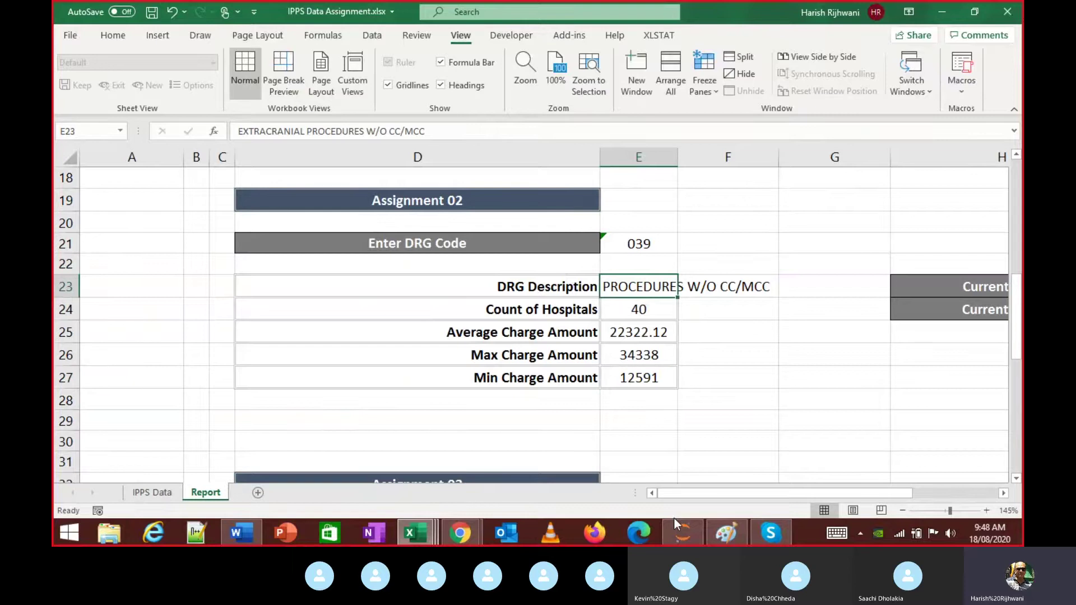
pyautogui.hotkey('ctrl', 'shift', 'Down')
pyautogui.press('Delete')
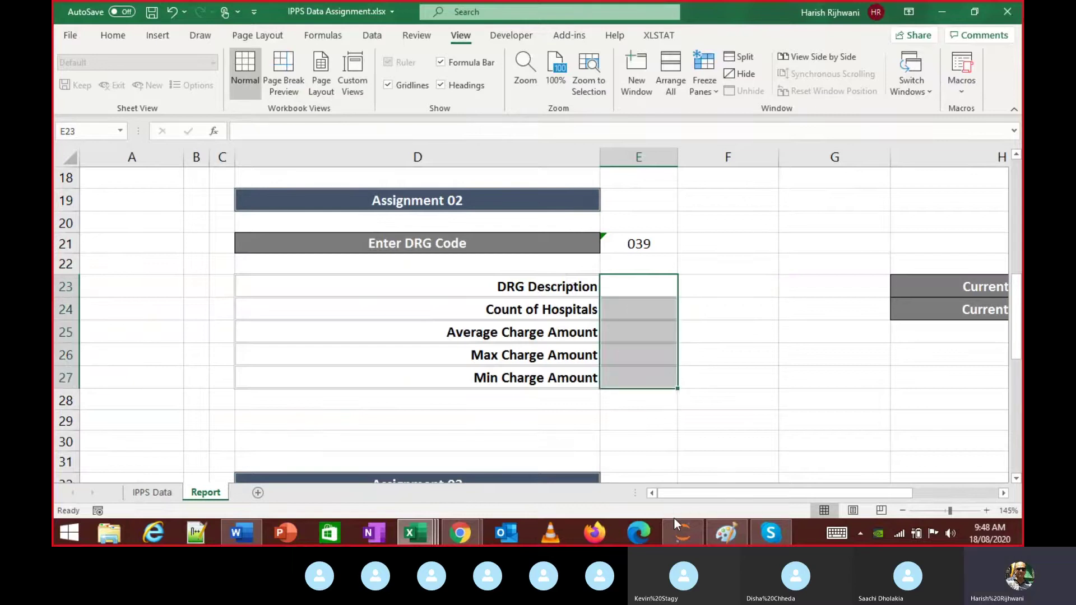
# Return to the report workbook's Data sheet and clear the filter from the DRG Definition column
pyautogui.hotkey('ctrl', 'Tab')
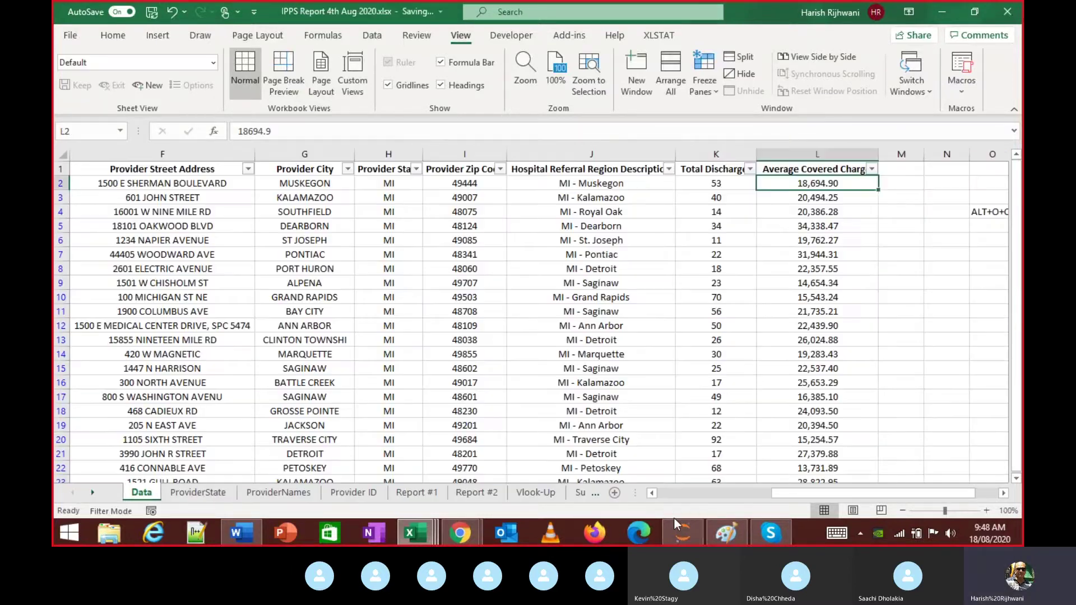
pyautogui.press('Up')
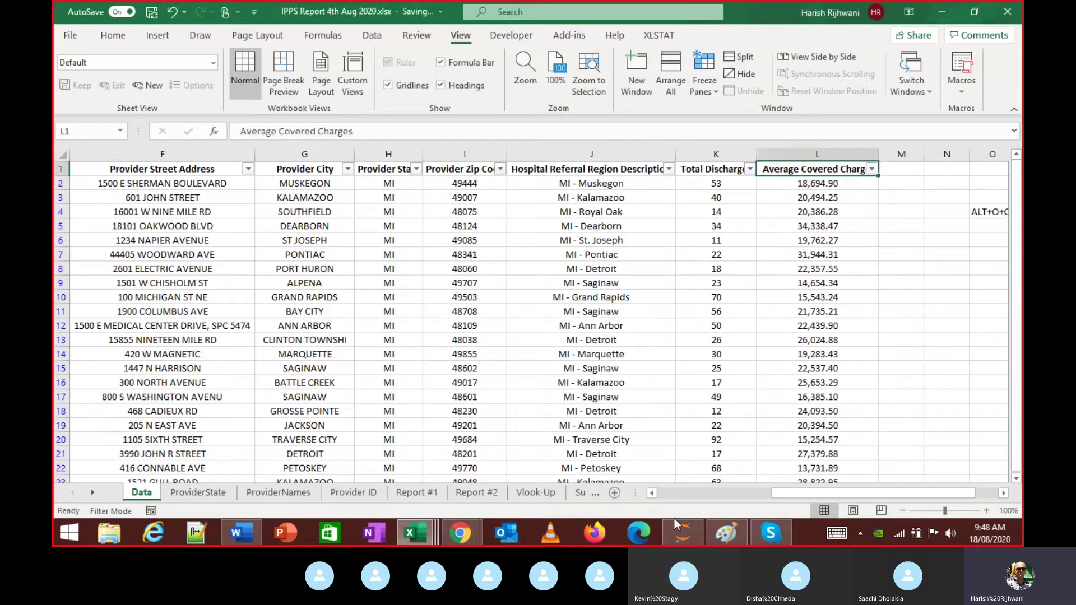
pyautogui.press('Left')
pyautogui.press('Left')
pyautogui.press('Left')
pyautogui.press('Left')
pyautogui.press('Left')
pyautogui.press('Left')
pyautogui.press('Left')
pyautogui.press('Left')
pyautogui.press('Left')
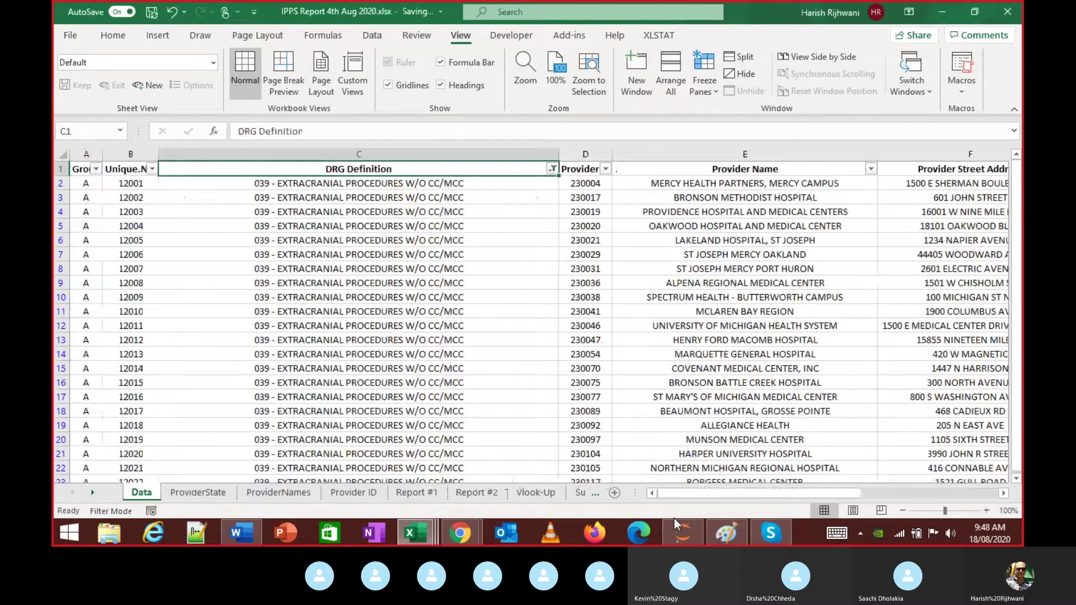
pyautogui.hotkey('alt', 'Down')
pyautogui.press('c')
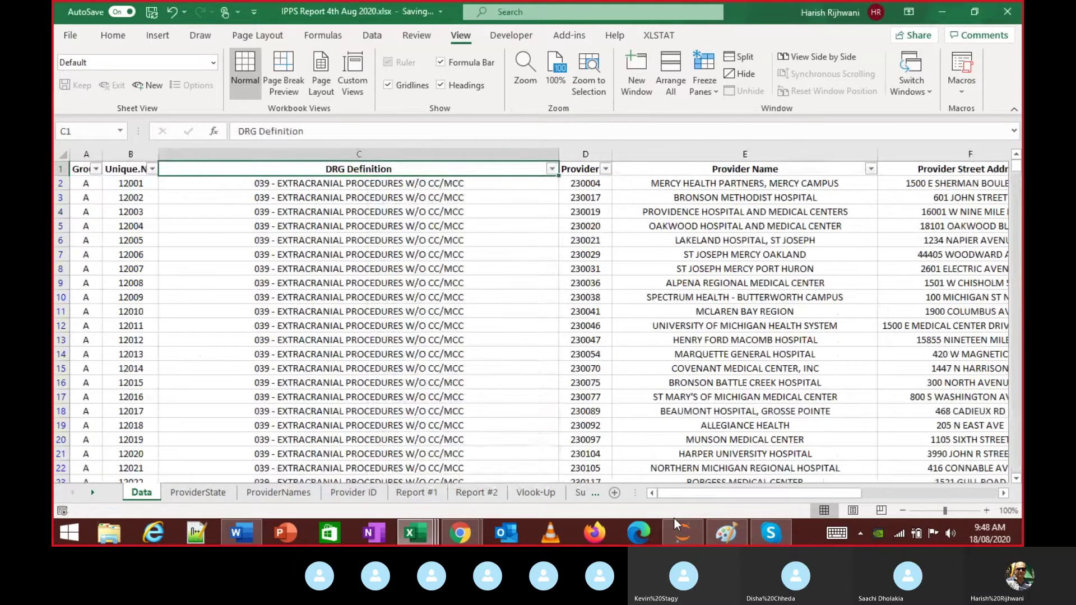
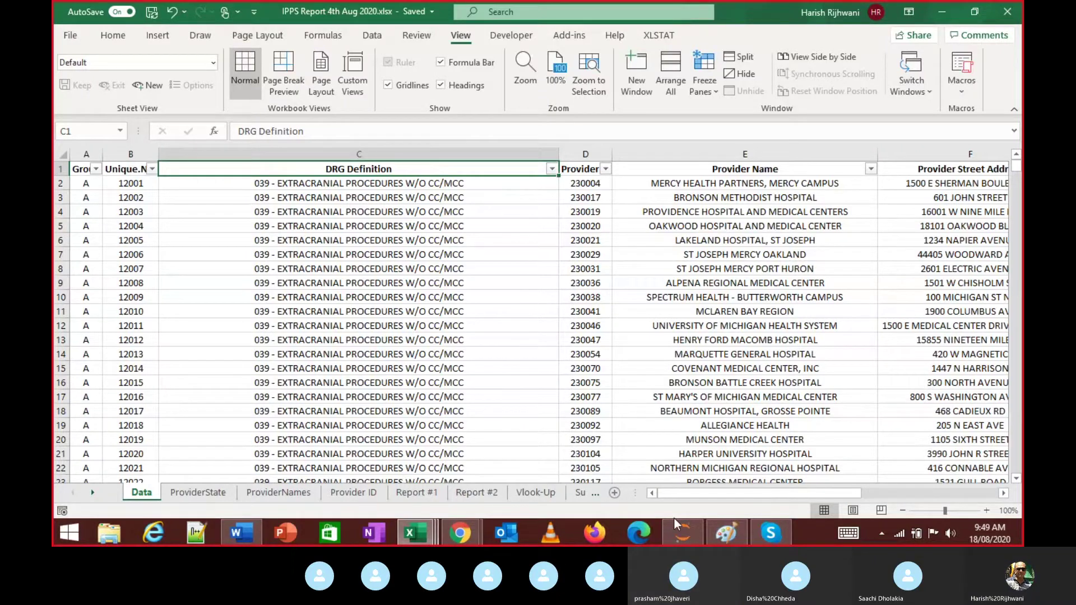
# Start a VLOOKUP formula in the DRG Description cell D5 of the Report #2 sheet with D3 as the lookup value
pyautogui.hotkey('ctrl', 'pagedown')
pyautogui.hotkey('ctrl', 'pagedown')
pyautogui.hotkey('ctrl', 'pagedown')
pyautogui.hotkey('ctrl', 'pagedown')
pyautogui.hotkey('ctrl', 'pagedown')
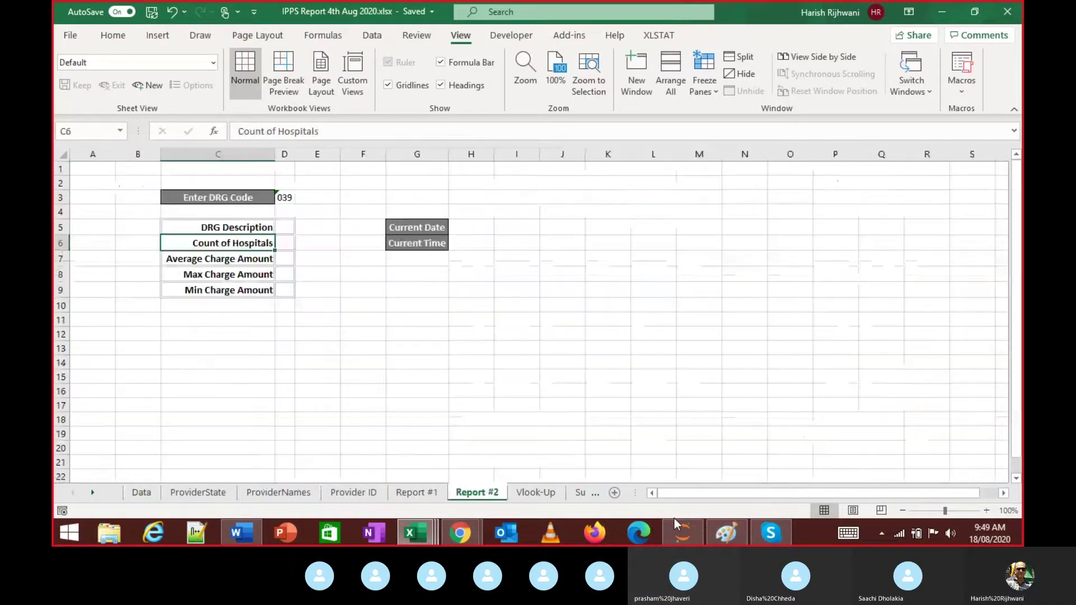
pyautogui.press('Up')
pyautogui.press('Right')
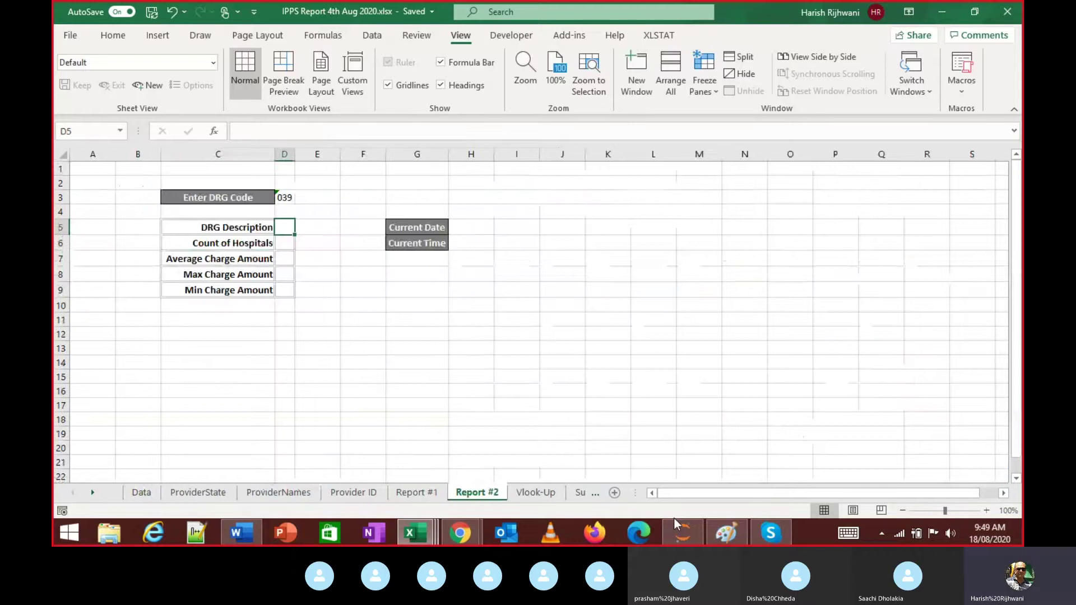
pyautogui.write('=vlo')
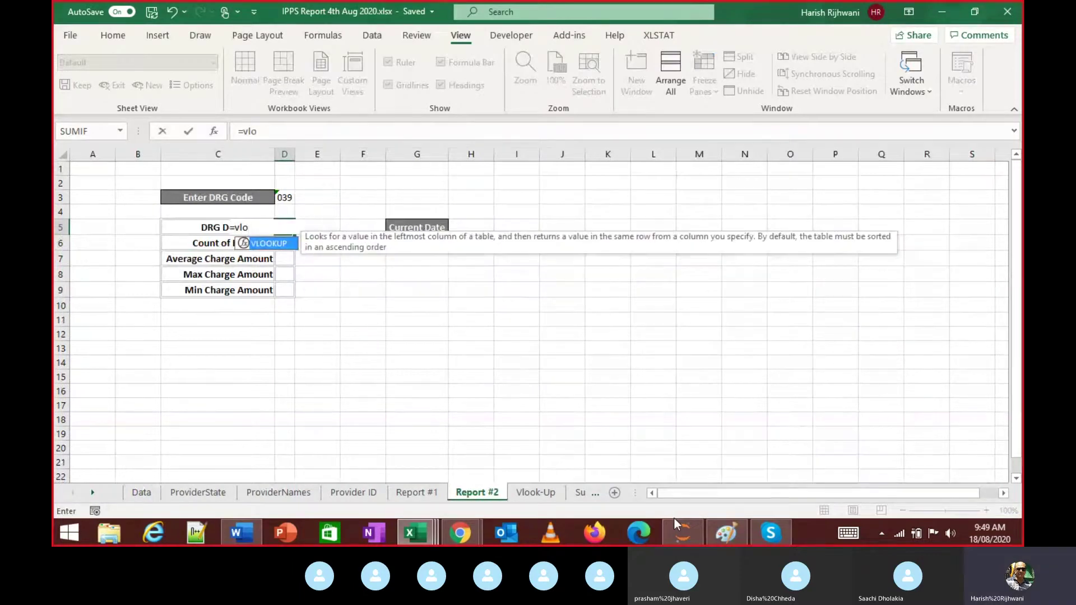
pyautogui.press('Tab')
pyautogui.press('Up')
pyautogui.press('Up')
pyautogui.write(',')
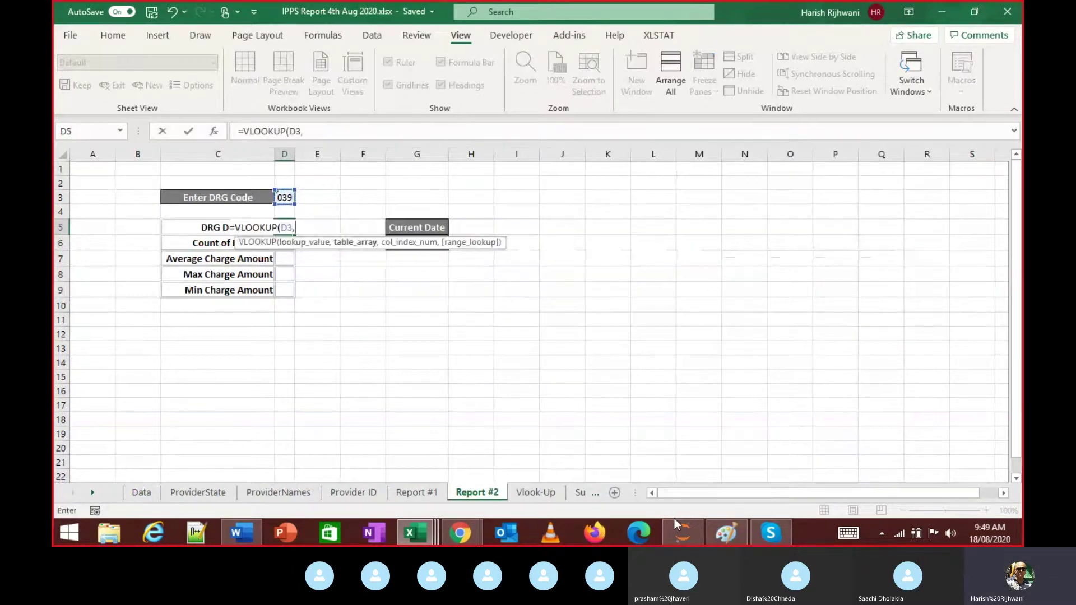
# Complete the VLOOKUP with Data!C1:C5420 as the table array, column index 1 and an empty range lookup argument
pyautogui.hotkey('ctrl', 'pageup')
pyautogui.hotkey('ctrl', 'pageup')
pyautogui.hotkey('ctrl', 'pageup')
pyautogui.hotkey('ctrl', 'pageup')
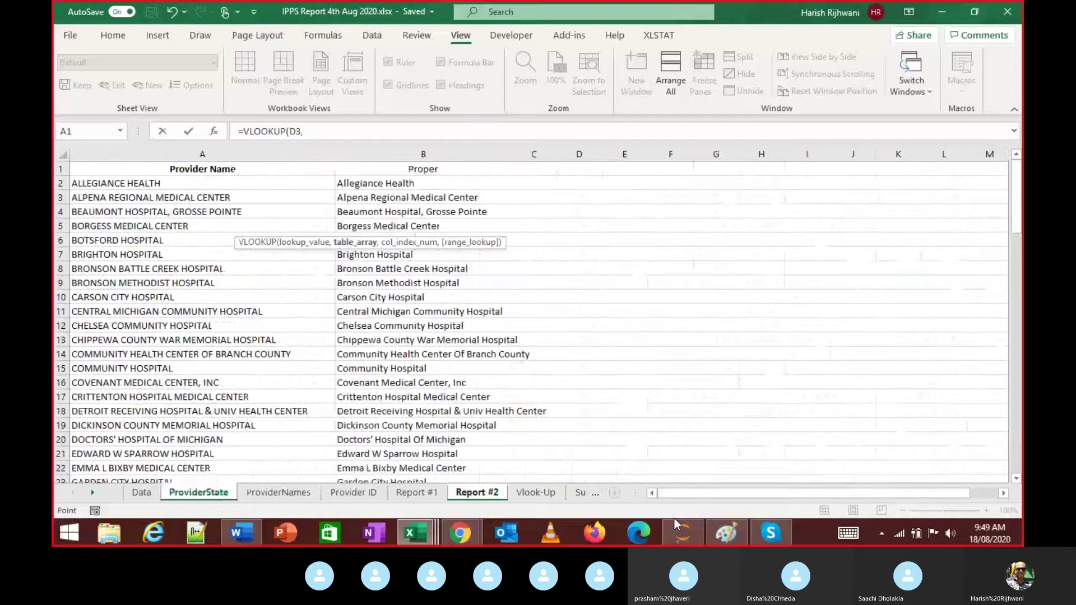
pyautogui.hotkey('ctrl', 'pageup')
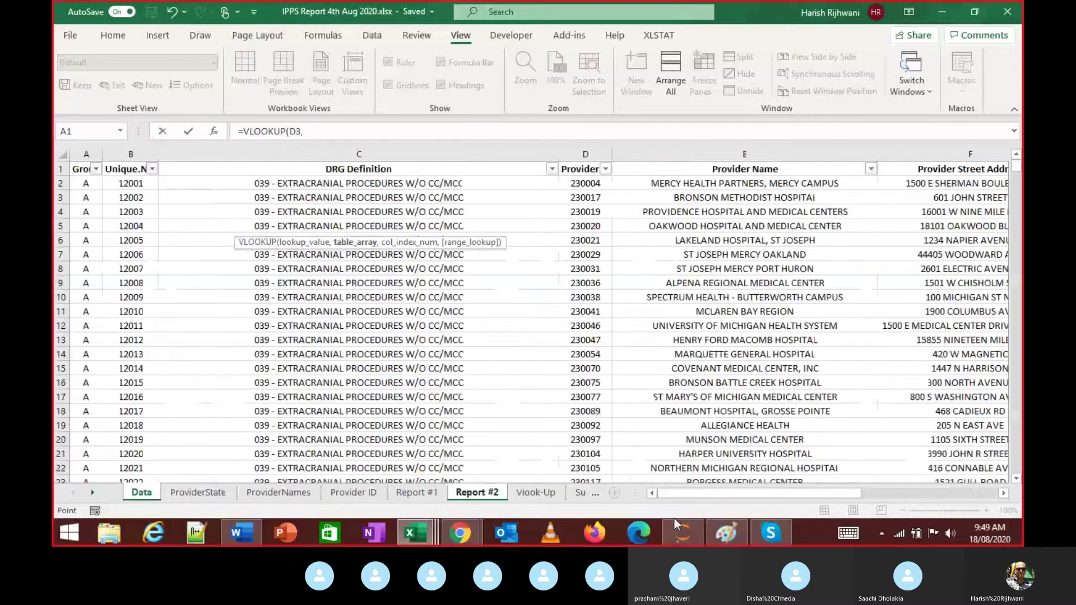
pyautogui.press('Right')
pyautogui.press('Right')
pyautogui.press('Right')
pyautogui.press('Right')
pyautogui.press('Left')
pyautogui.press('Left')
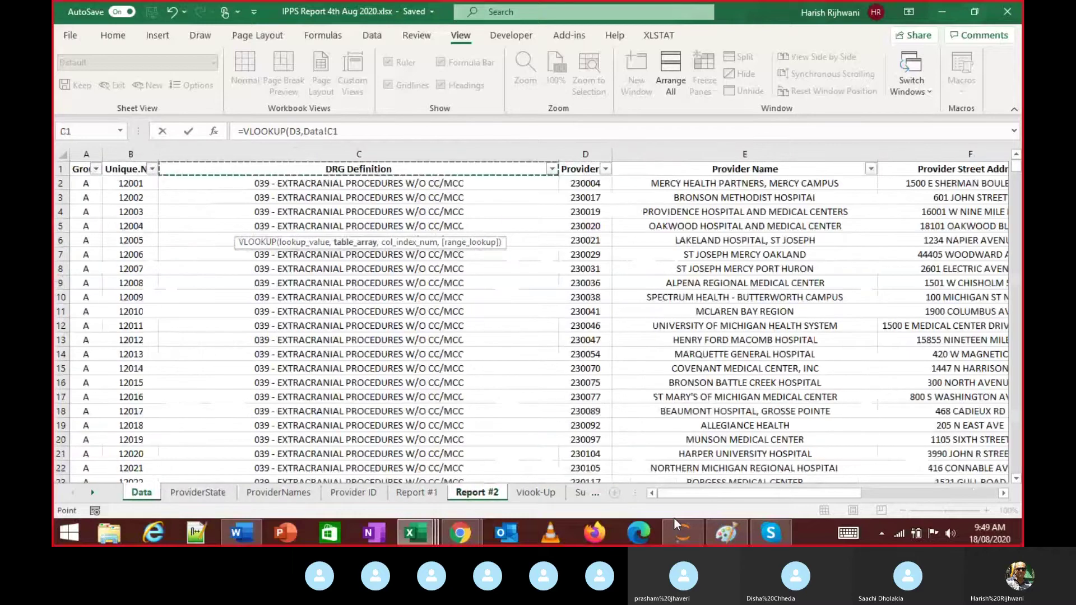
pyautogui.hotkey('ctrl', 'shift', 'Down')
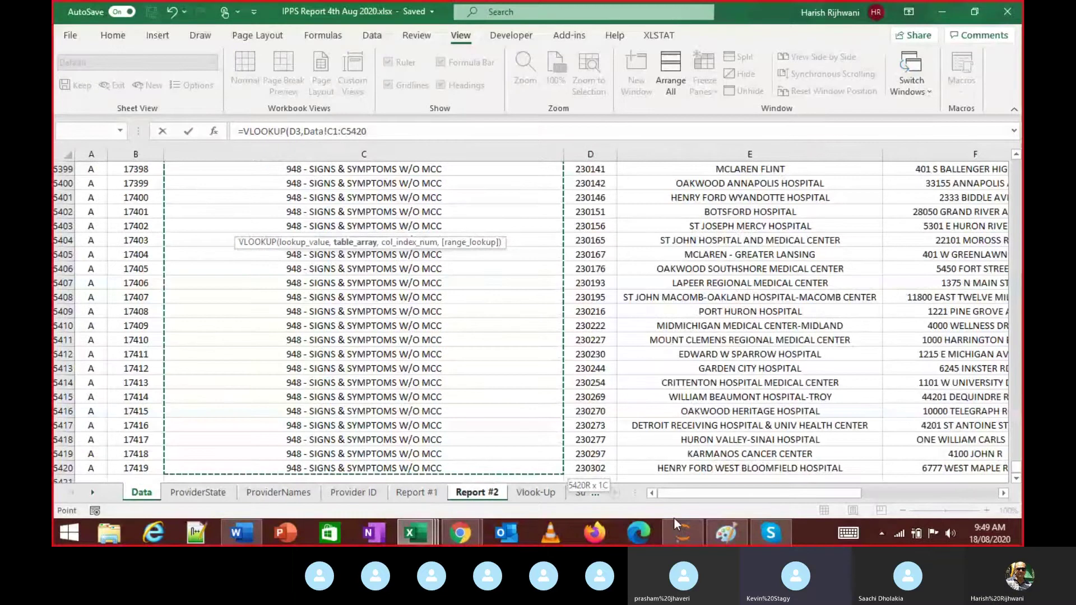
pyautogui.write(',')
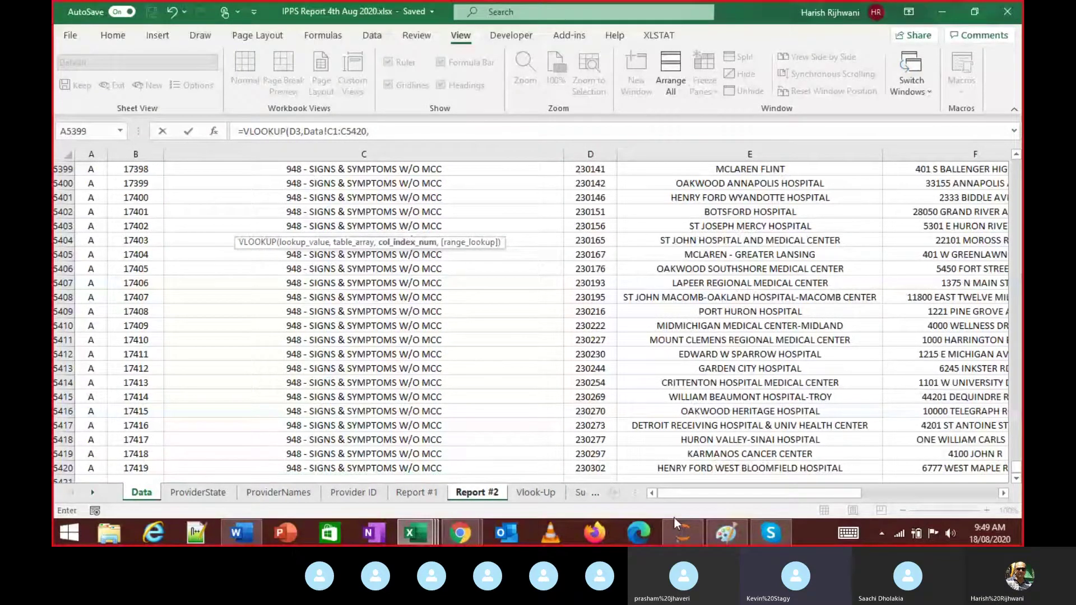
pyautogui.write('1,')
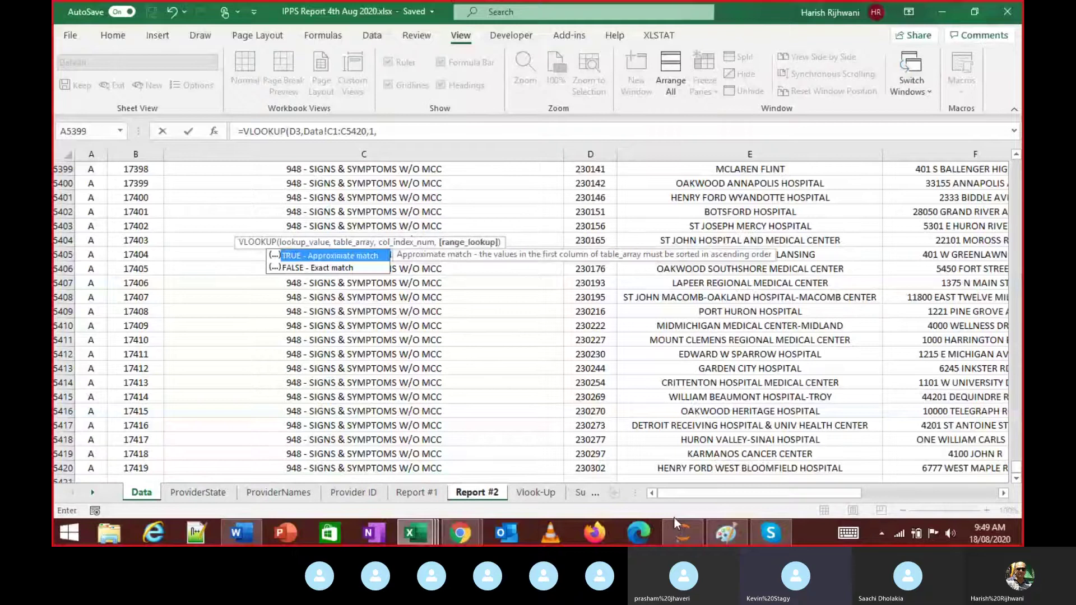
pyautogui.press('Return')
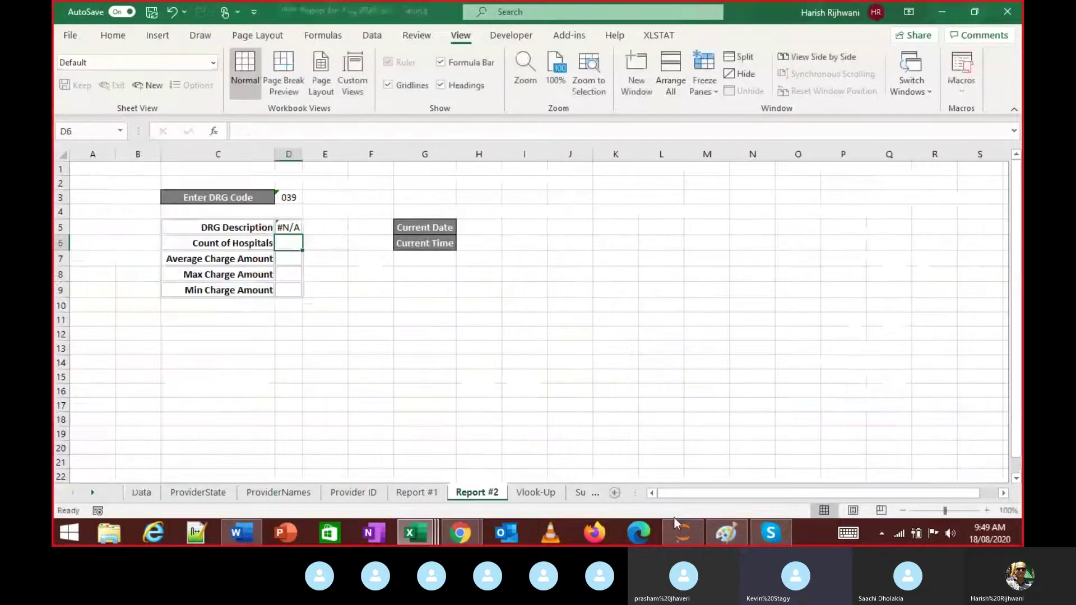
# Compare the DRG Description formula in D5 with the DRG code entry in D3
pyautogui.press('Up')
pyautogui.hotkey('alt', 'o')
pyautogui.press('Escape')
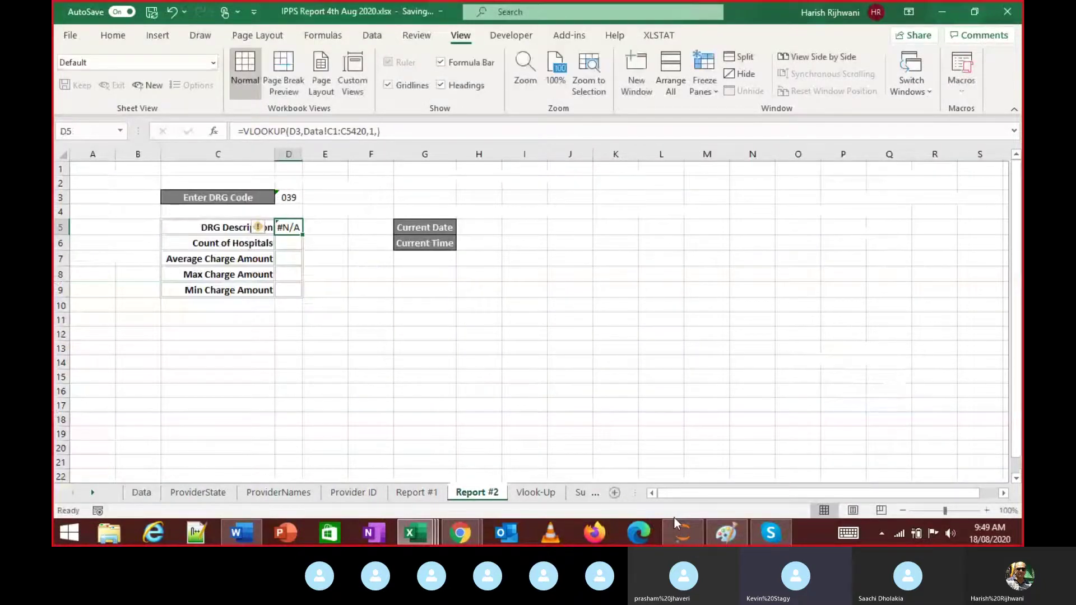
pyautogui.press('Up')
pyautogui.press('Up')
pyautogui.press('Down')
pyautogui.press('Down')
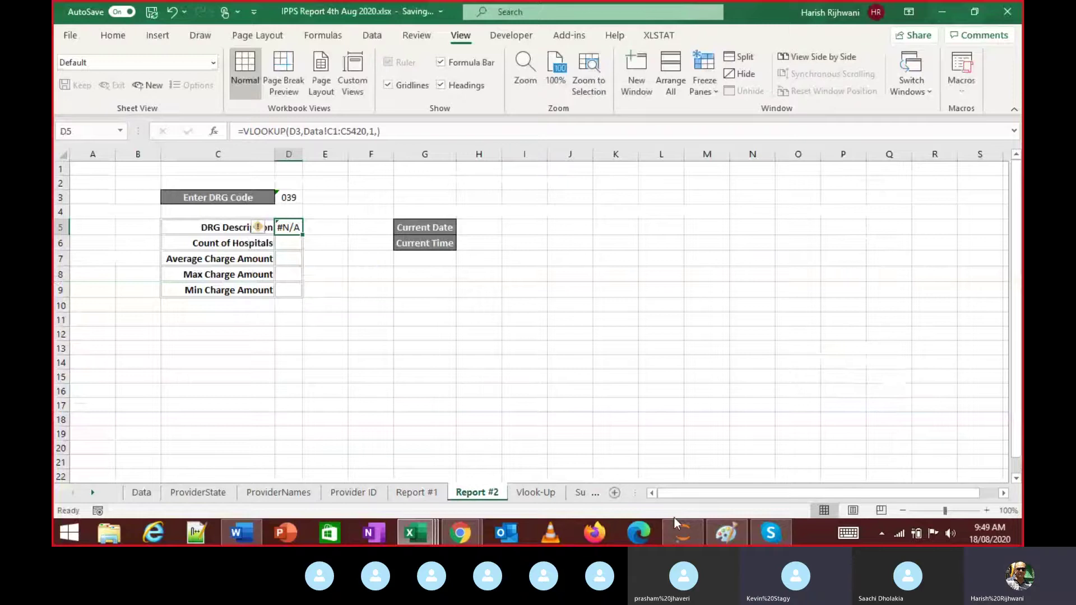
pyautogui.press('Up')
pyautogui.press('Up')
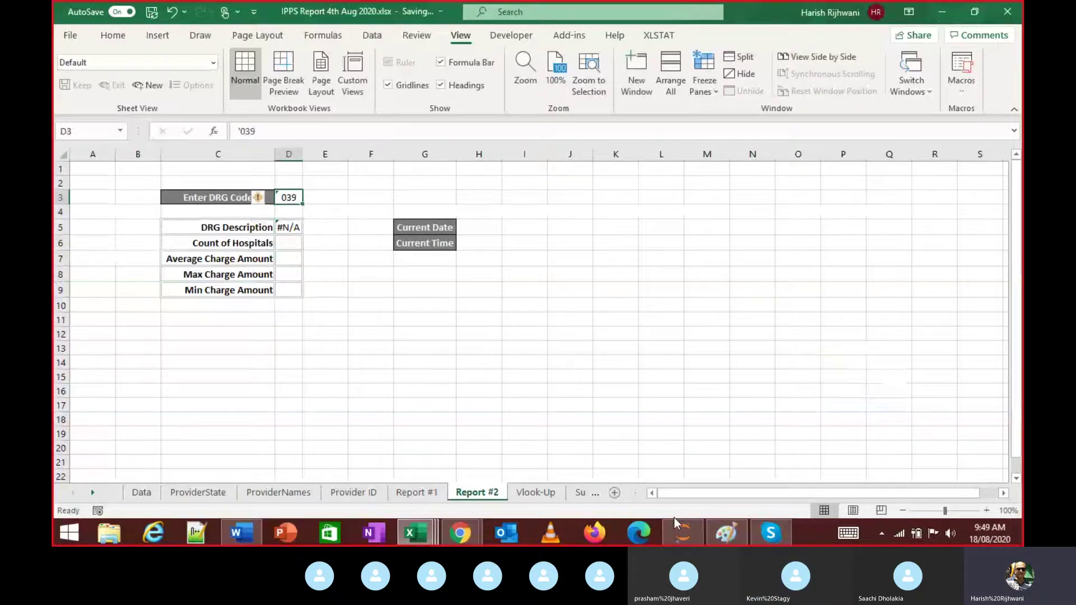
pyautogui.press('Down')
pyautogui.press('Down')
# Try T as the range lookup argument of the VLOOKUP formula in D5
pyautogui.press('F2')
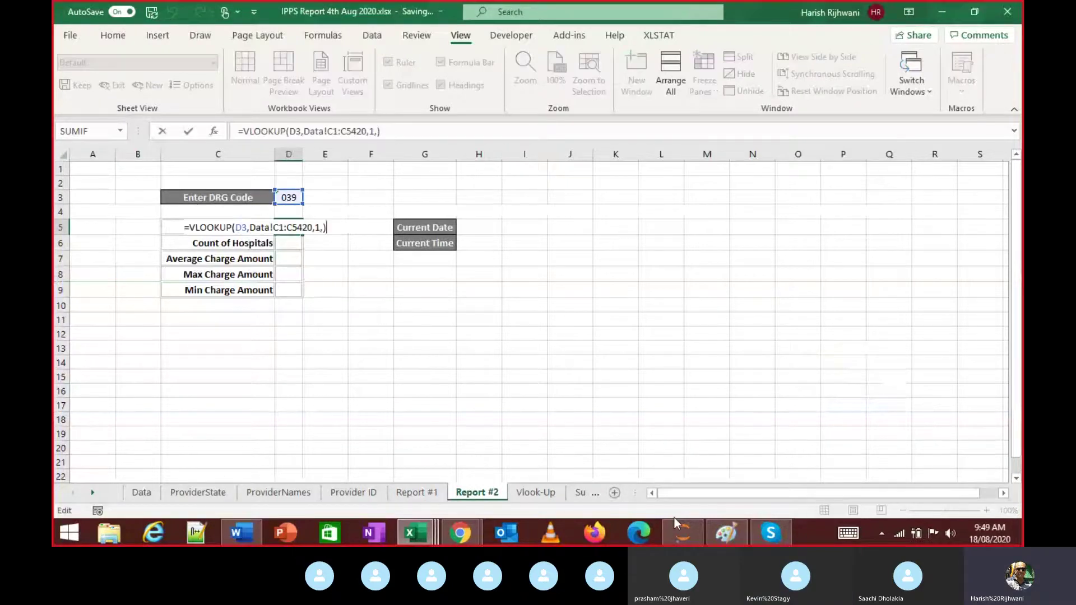
pyautogui.press('Left')
pyautogui.press('Left')
pyautogui.press('Left')
pyautogui.press('Right')
pyautogui.press('Right')
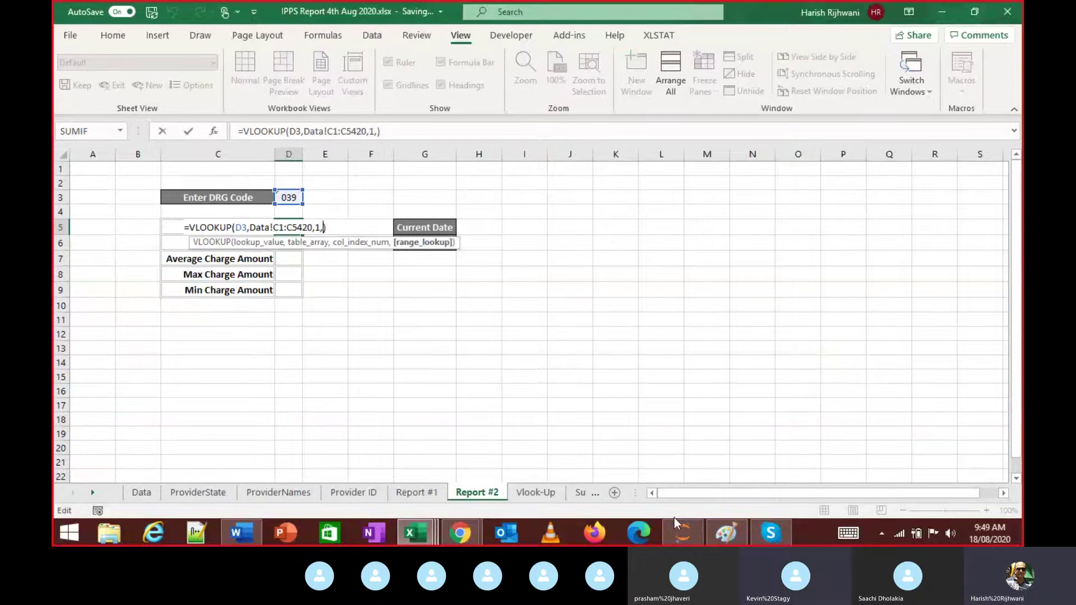
pyautogui.write('F')
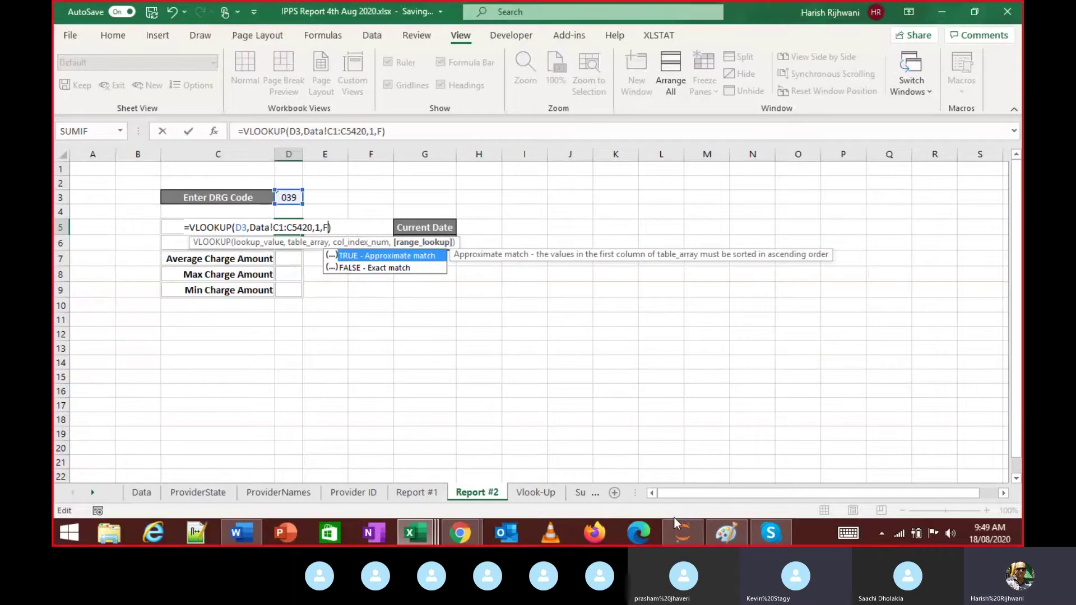
pyautogui.press('BackSpace')
pyautogui.press('Delete')
pyautogui.write('T')
pyautogui.press('Return')
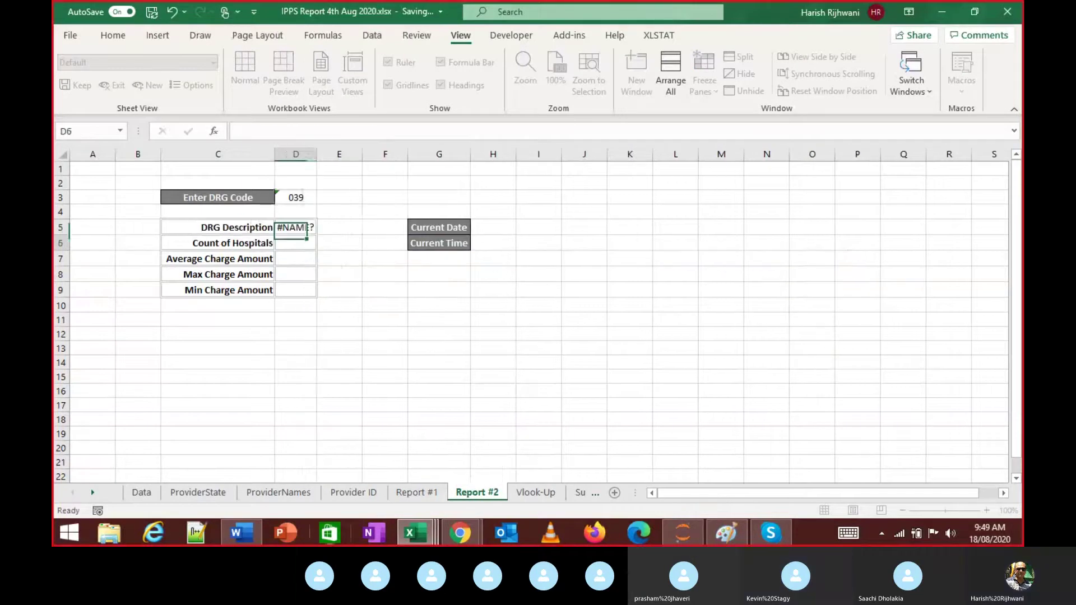
# Complete the range lookup argument of the D5 formula as TRUE
pyautogui.press('F2')
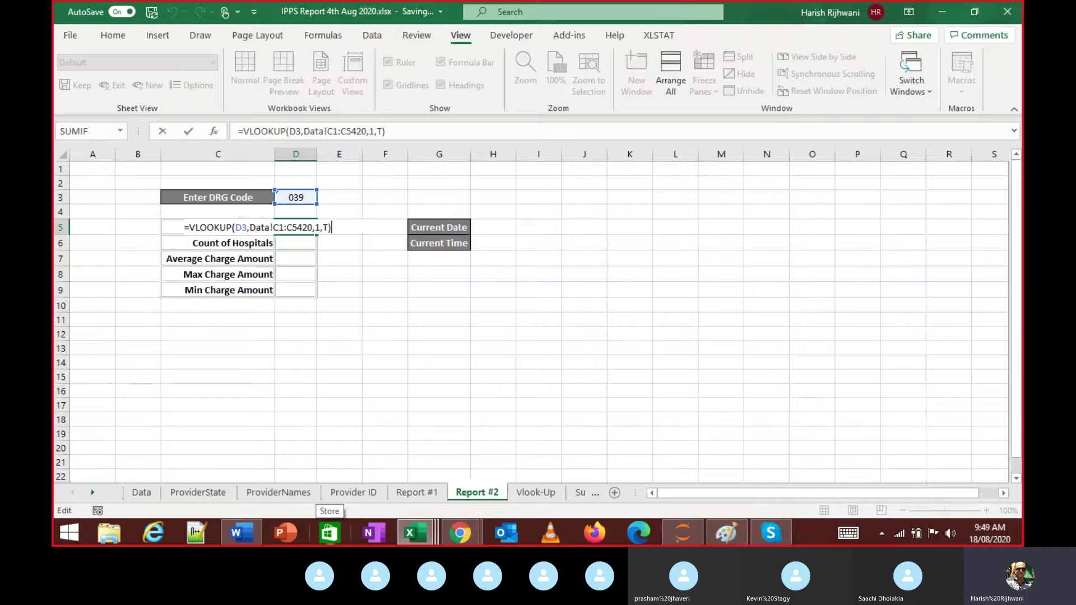
pyautogui.press('Left')
pyautogui.write('RUE')
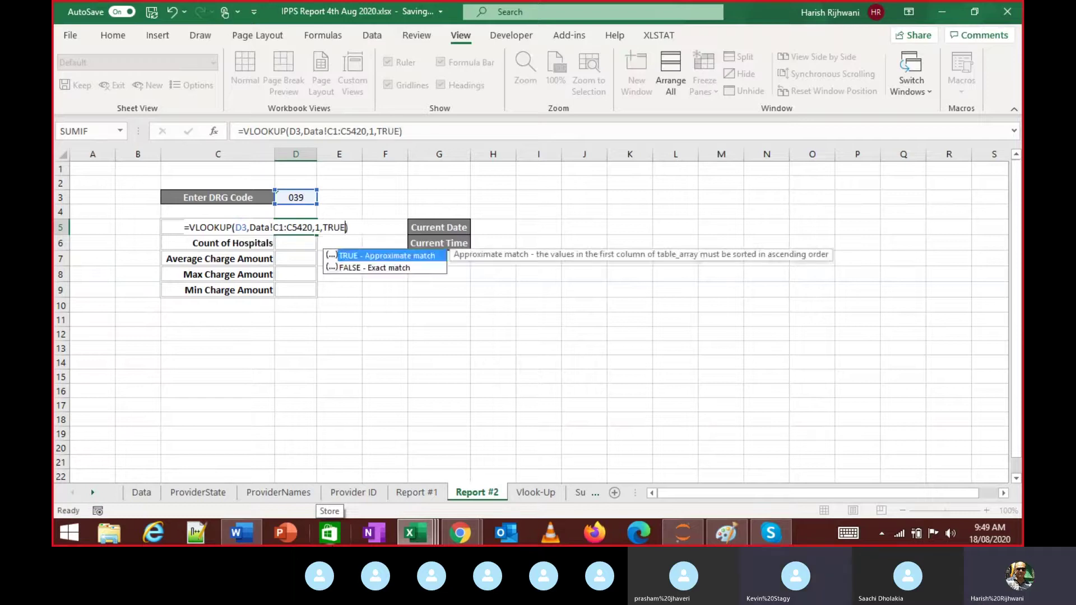
pyautogui.press('Return')
# Remove TRUE from the D5 VLOOKUP formula, leaving its range lookup argument empty
pyautogui.press('F2')
pyautogui.press('Left')
pyautogui.press('Left')
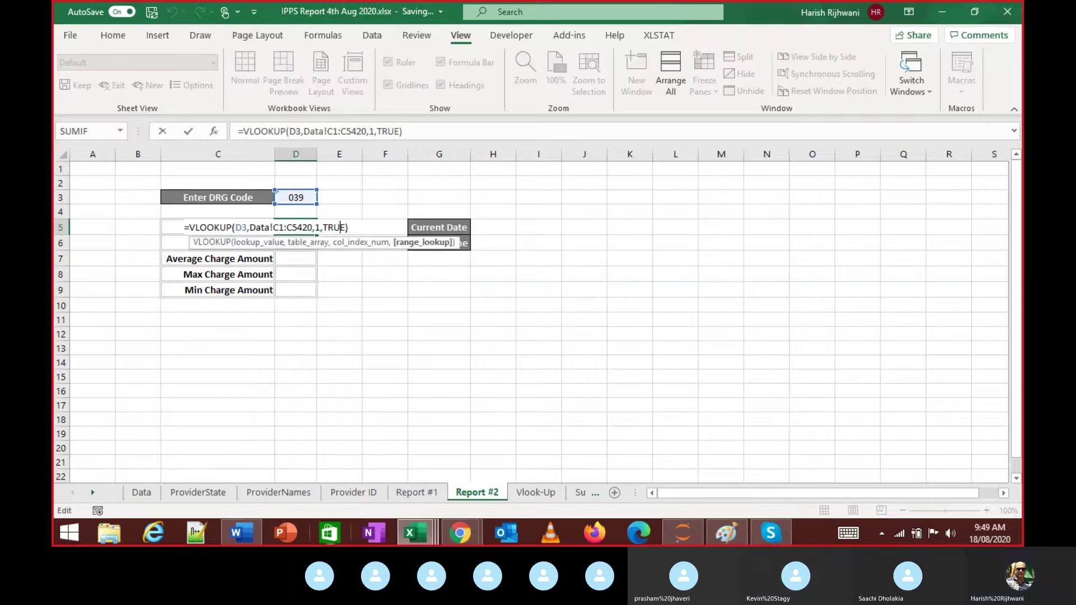
pyautogui.hotkey('ctrl', 'shift', 'Left')
pyautogui.press('BackSpace')
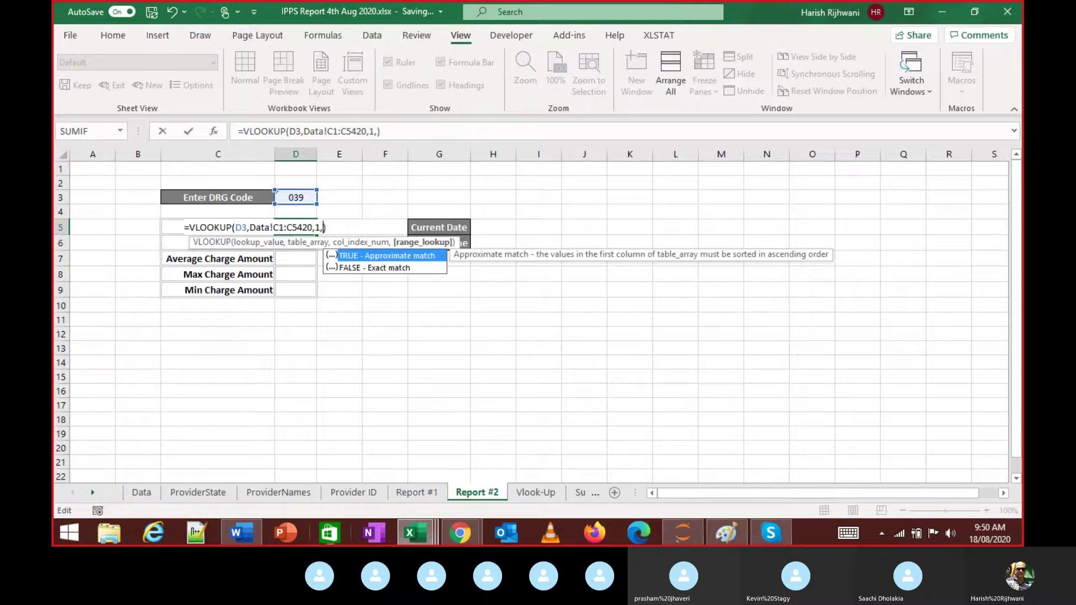
pyautogui.press('Down')
pyautogui.press('Up')
pyautogui.press('Return')
pyautogui.press('F2')
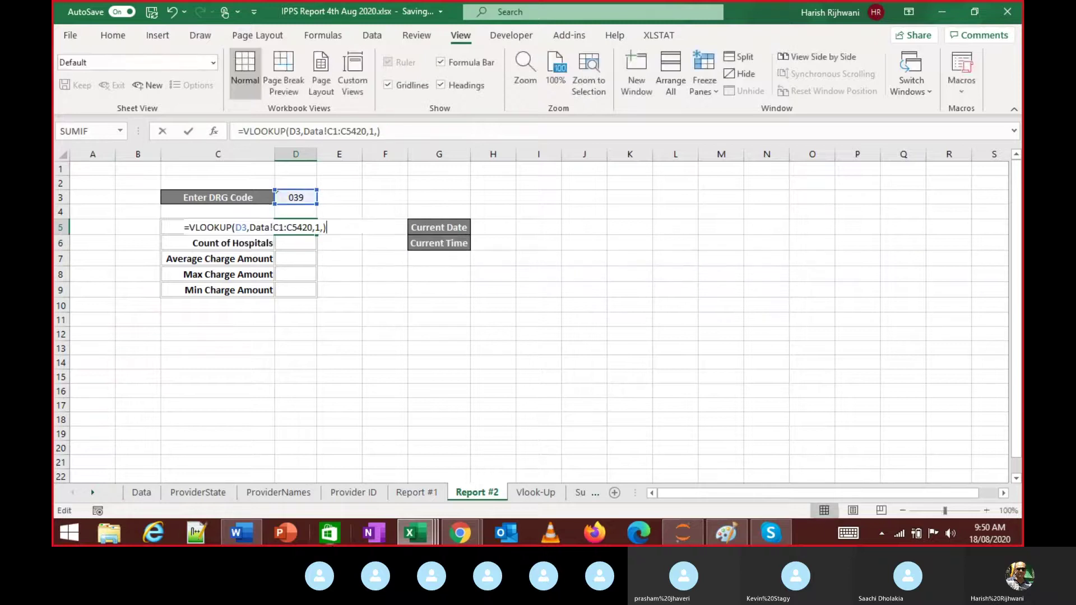
pyautogui.press('Left')
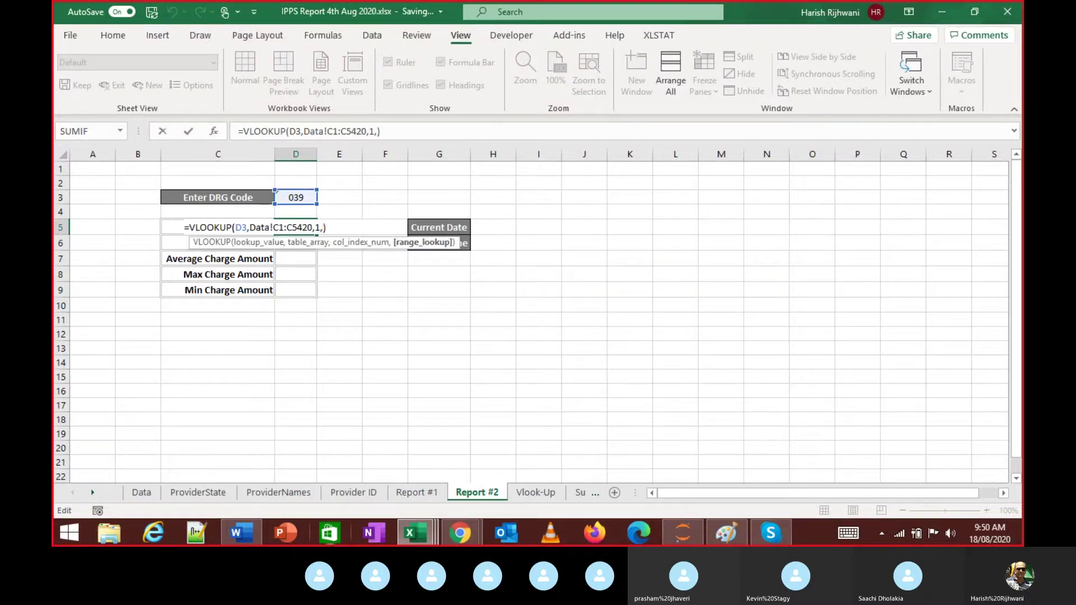
pyautogui.hotkey('ctrl', 'Return')
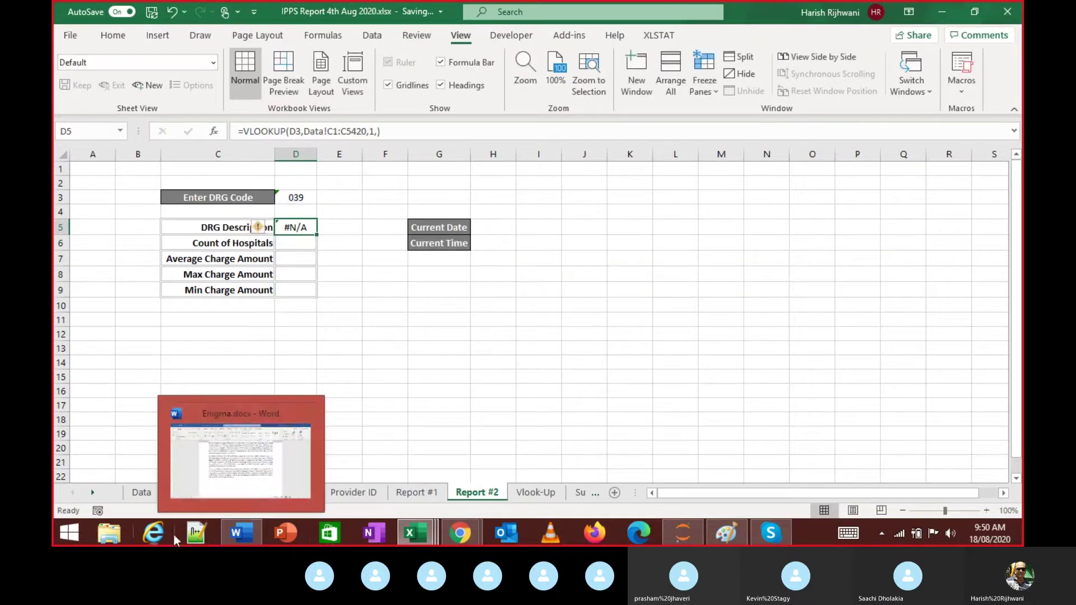
# Set Range_lookup to TRUE in the function arguments of the D5 VLOOKUP formula
pyautogui.click(319, 37)
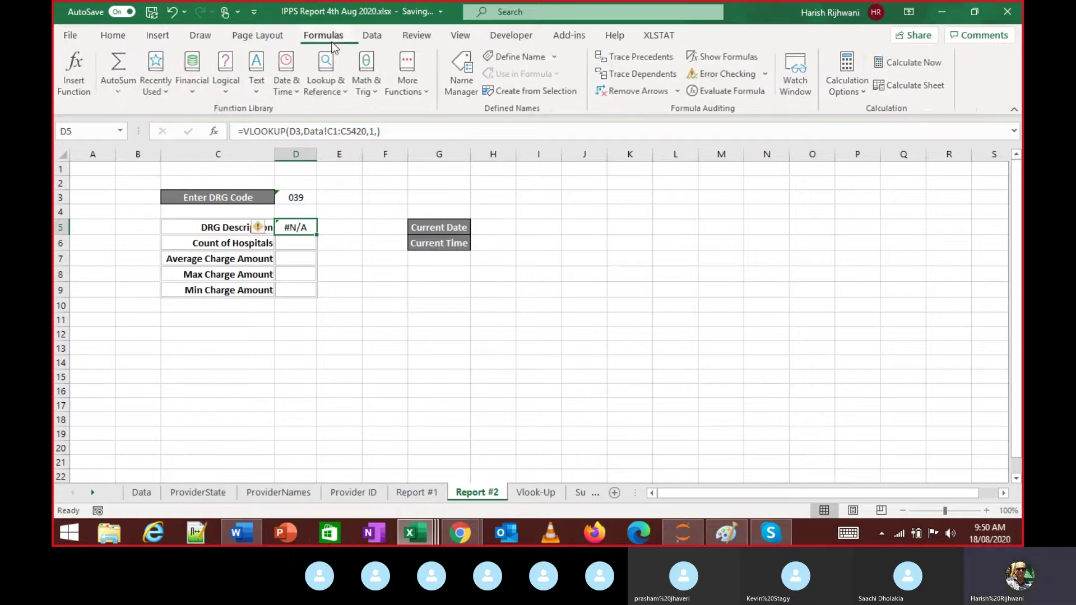
pyautogui.click(79, 59)
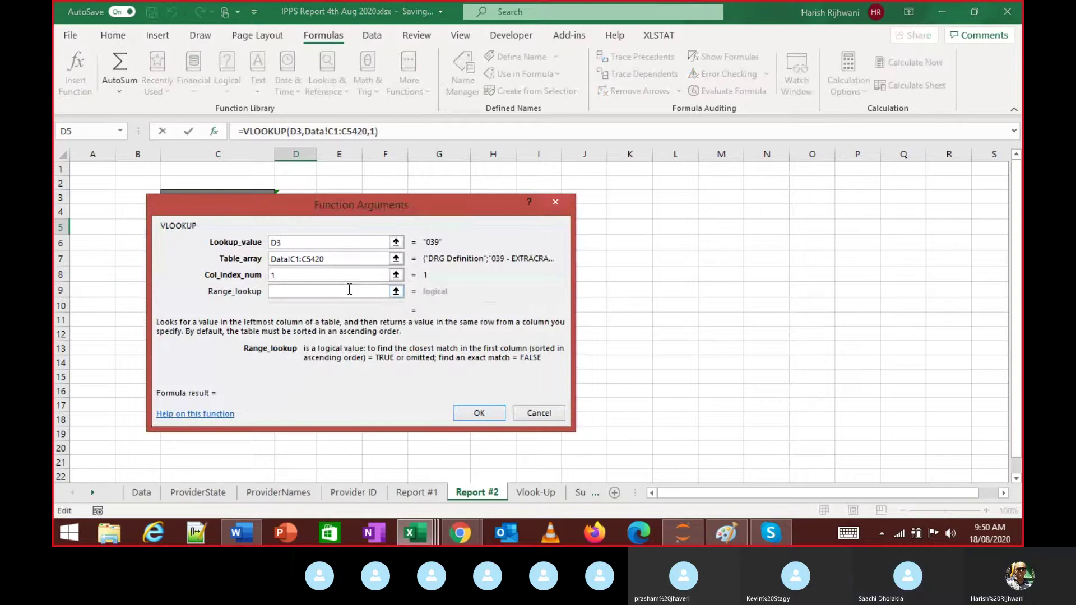
pyautogui.write('TRUE')
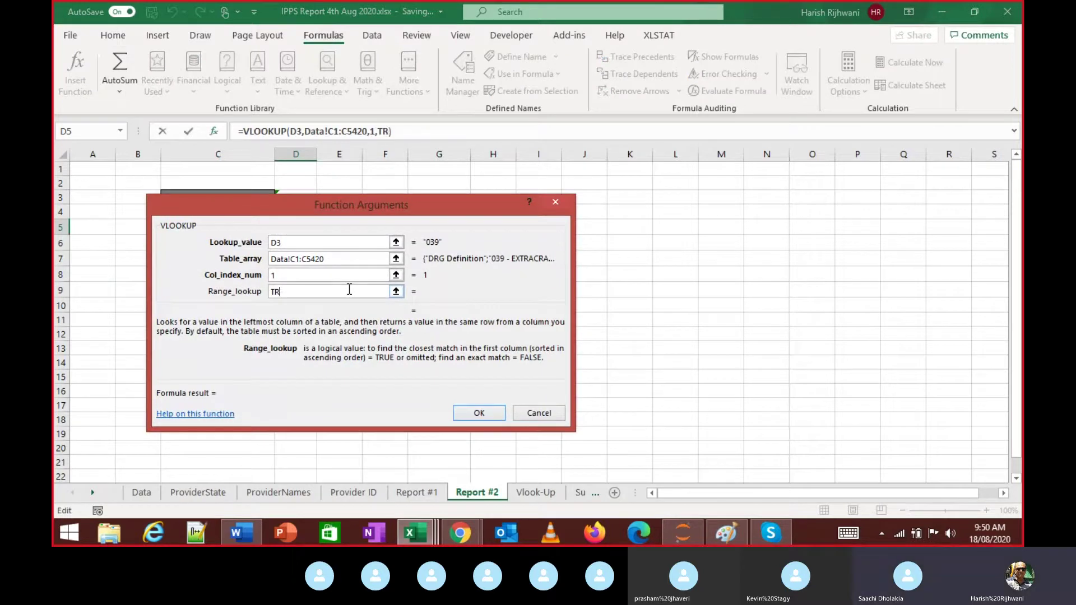
pyautogui.press('BackSpace')
pyautogui.press('BackSpace')
pyautogui.write('UE')
pyautogui.press('BackSpace')
pyautogui.press('BackSpace')
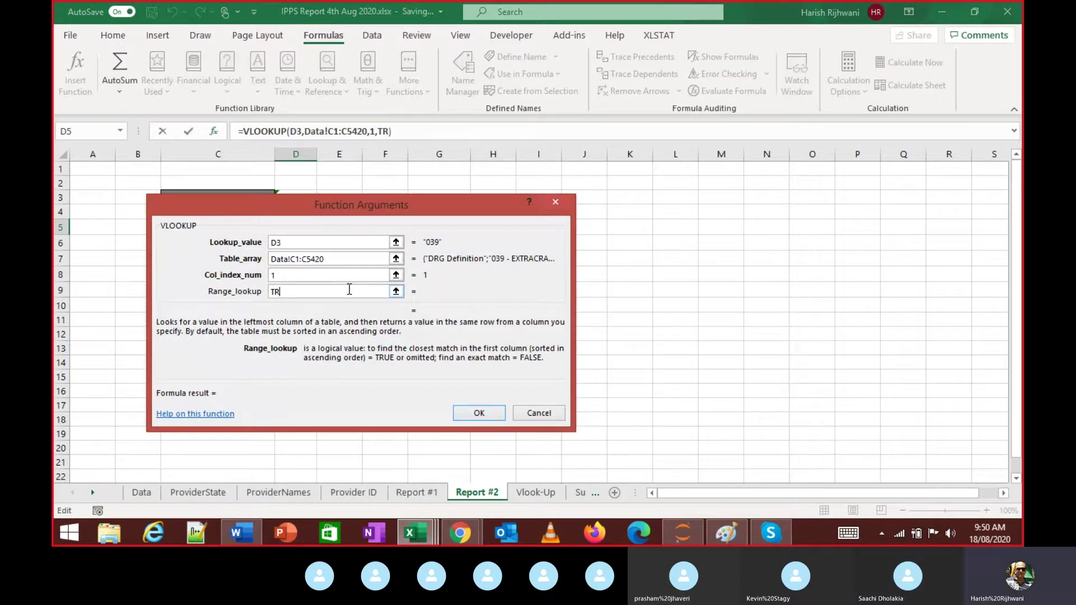
pyautogui.write('UE')
pyautogui.press('Return')
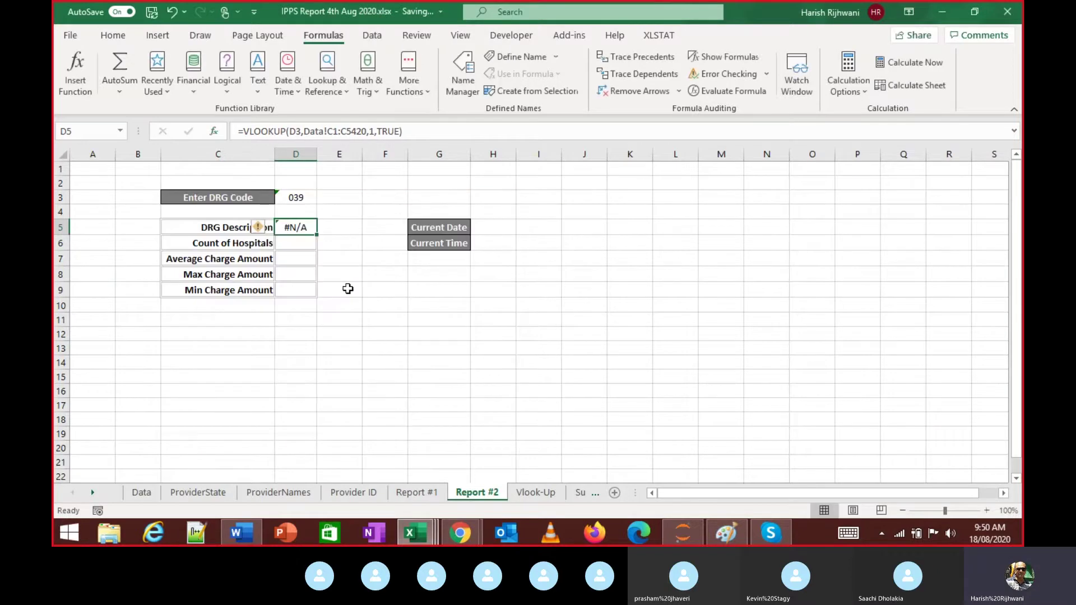
# Examine the DRG Definition entries on the Data sheet from the first record to the last
pyautogui.hotkey('ctrl', 'pageup')
pyautogui.hotkey('ctrl', 'pageup')
pyautogui.hotkey('ctrl', 'pageup')
pyautogui.hotkey('ctrl', 'pageup')
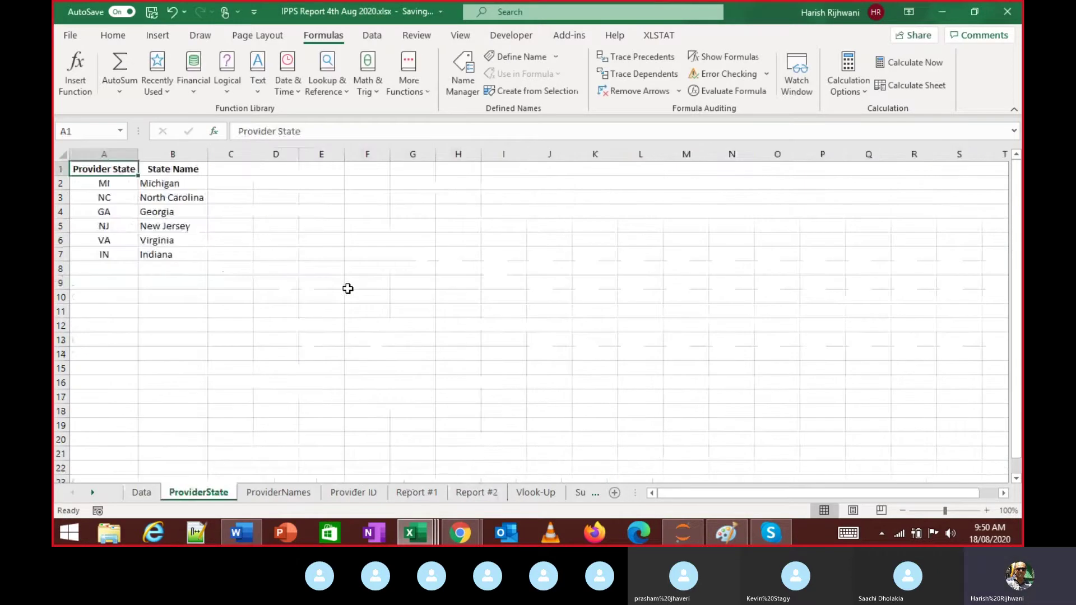
pyautogui.hotkey('ctrl', 'pageup')
pyautogui.press('Down')
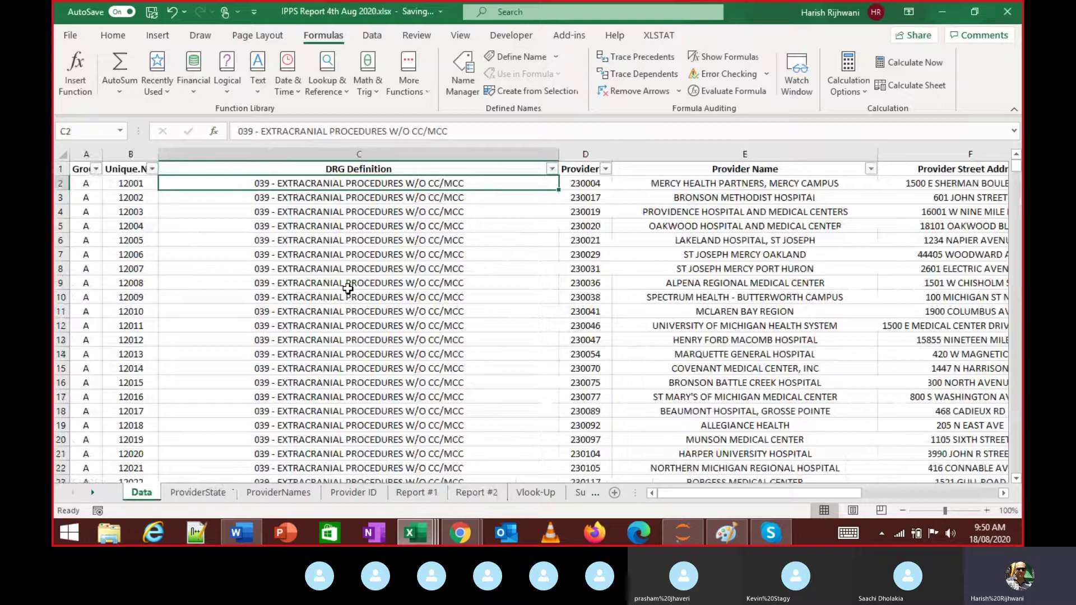
pyautogui.hotkey('ctrl', 'Down')
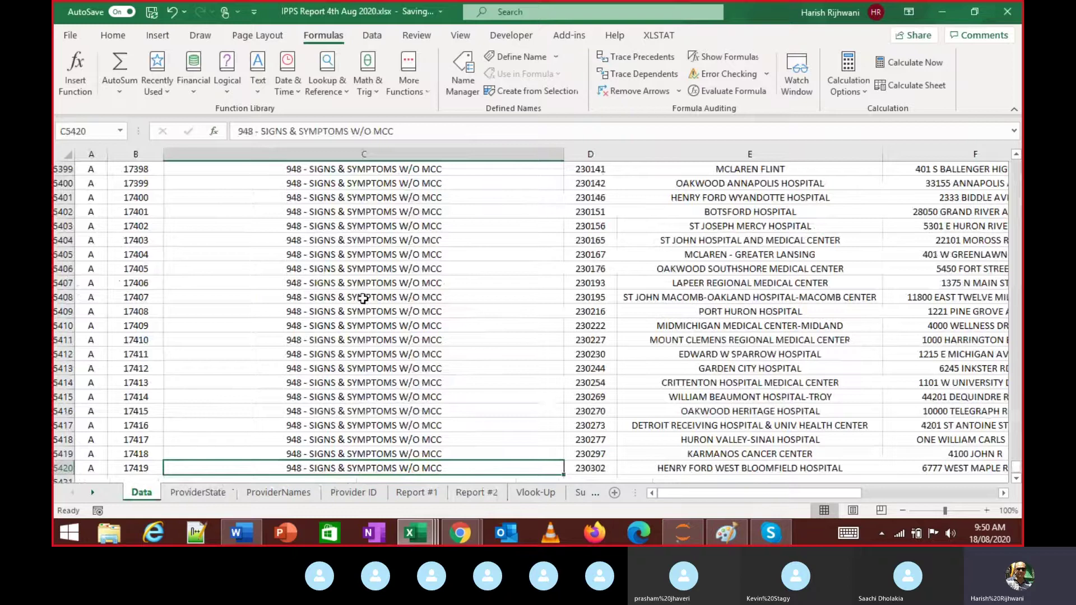
# Switch to the Chrome window showing the YouTube Studio channel videos
pyautogui.click(470, 532)
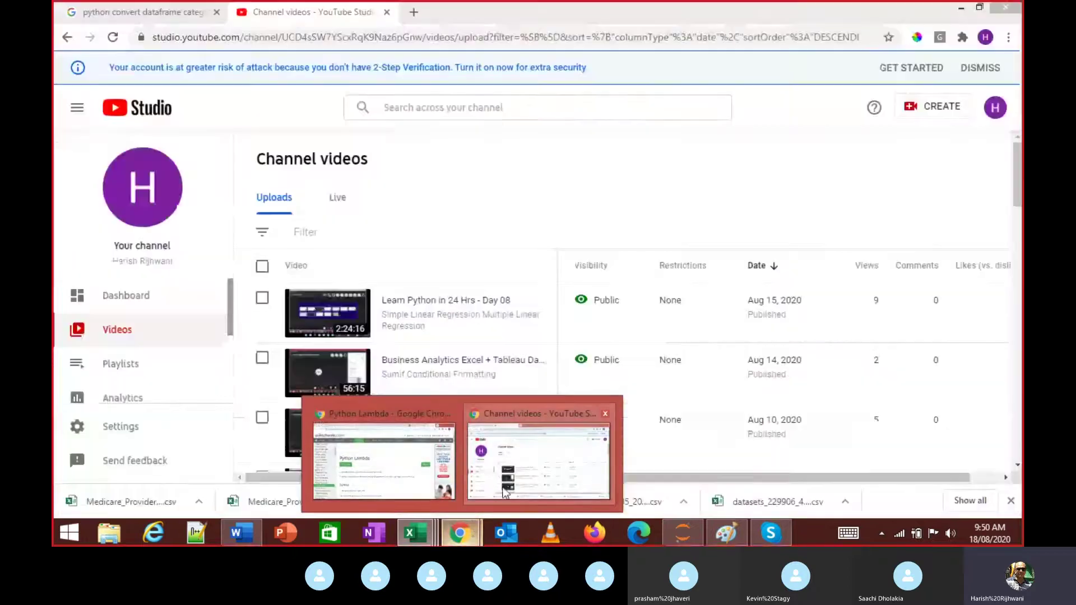
pyautogui.click(513, 478)
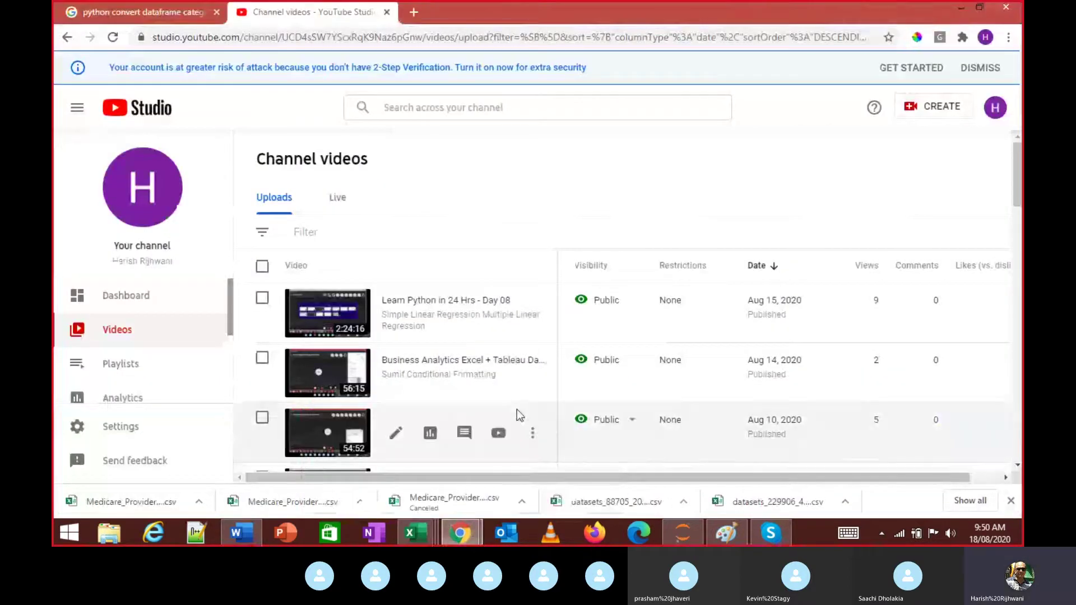
# Search the web for "drg code 039" in a new tab and open the findacode.com entry, dismissing its pop-up
pyautogui.hotkey('ctrl', 't')
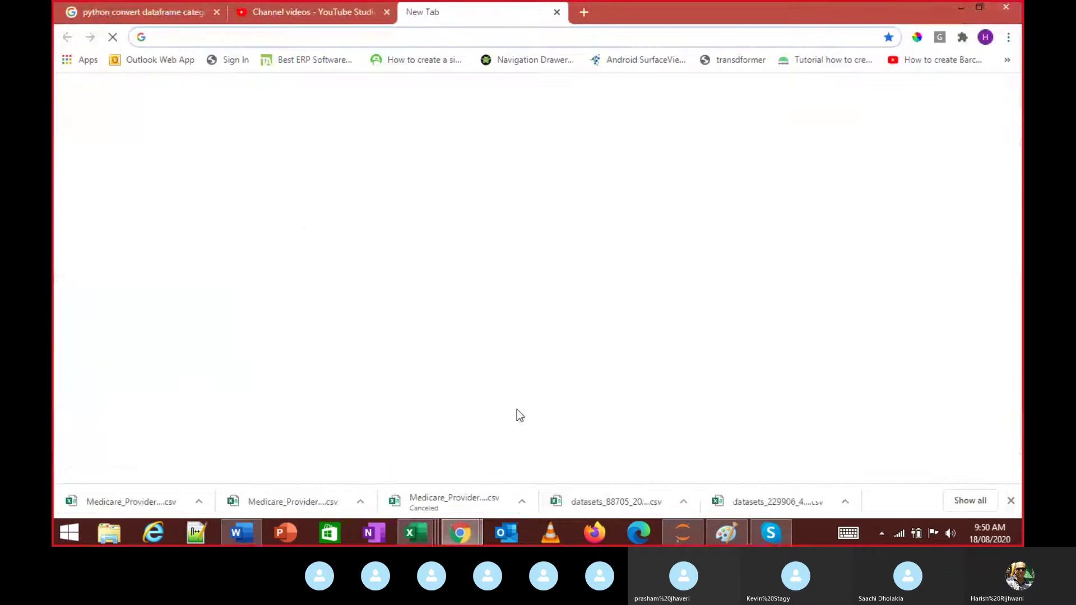
pyautogui.write('drg c')
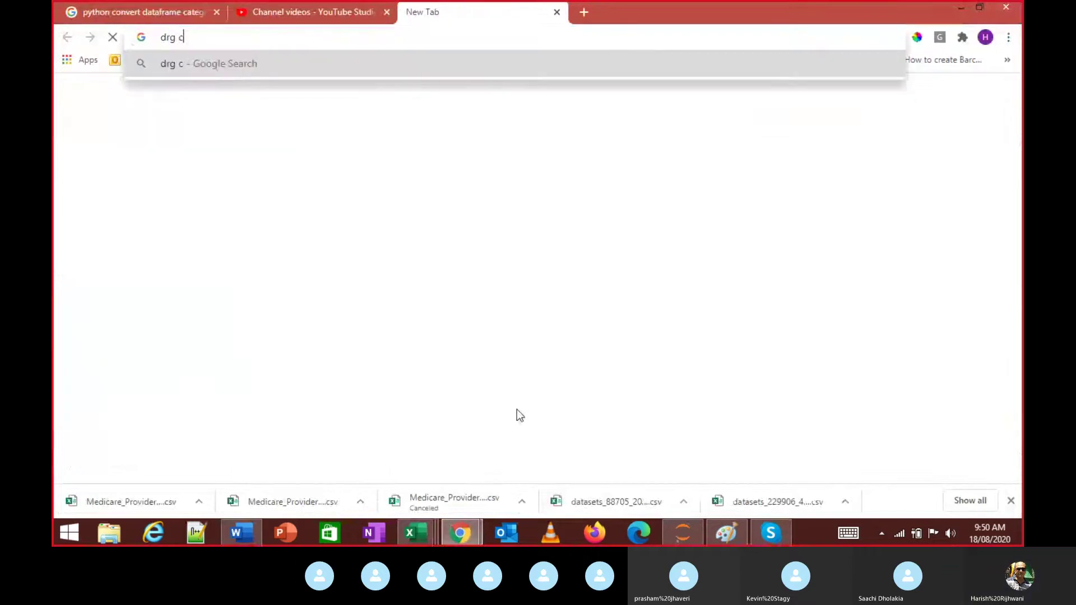
pyautogui.write('ode 039')
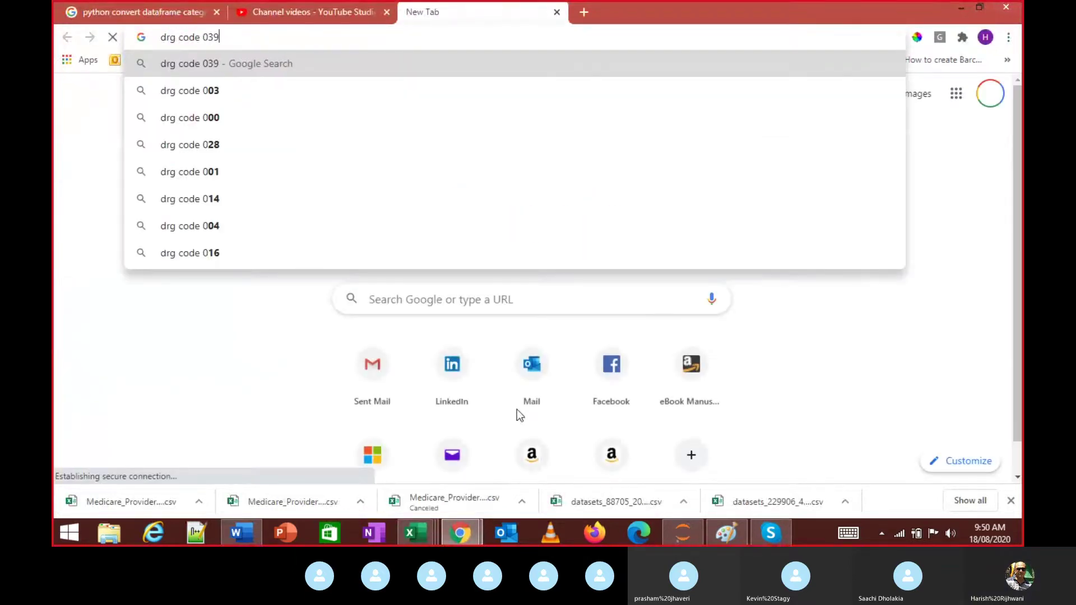
pyautogui.press('Return')
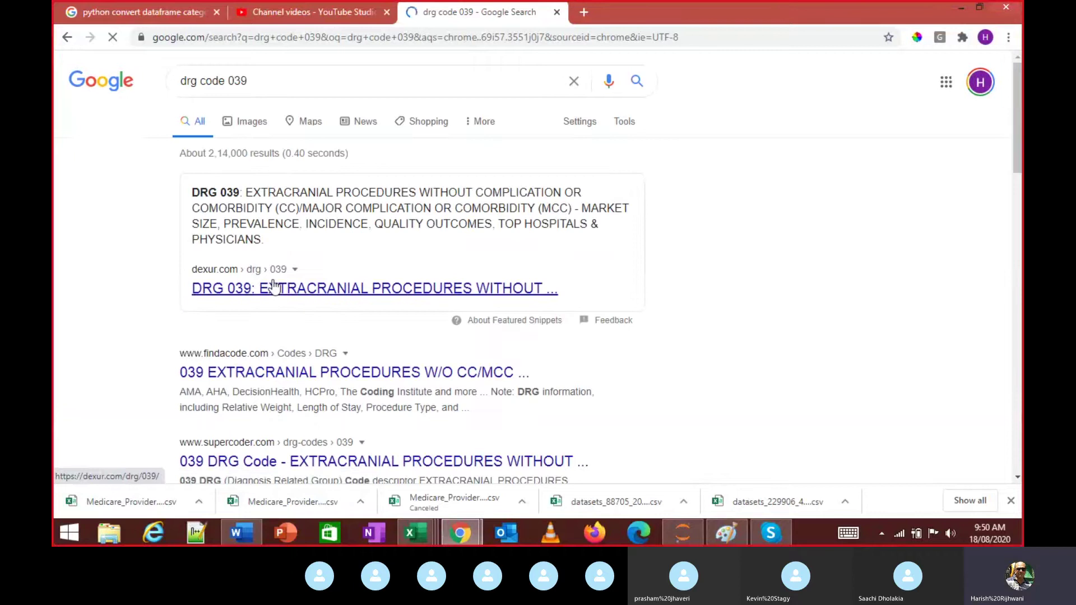
pyautogui.click(272, 365)
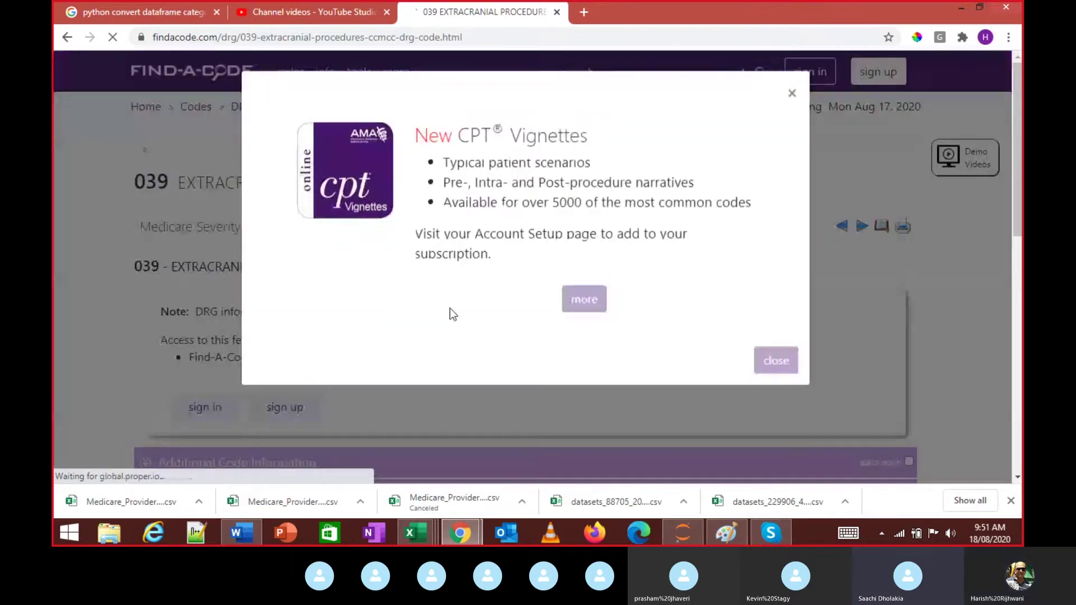
pyautogui.click(791, 94)
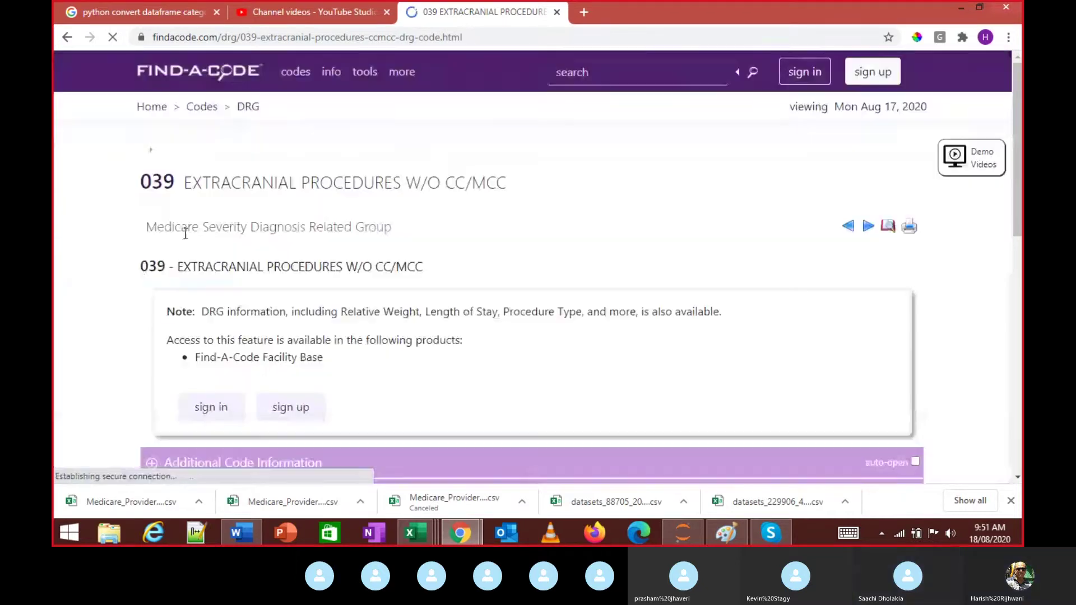
pyautogui.moveTo(169, 266); pyautogui.dragTo(112, 259)
pyautogui.click(104, 254)
# Switch back to the Excel workbook and copy the Data sheet's DRG Definition column, header included, into column M
pyautogui.hotkey('alt', 'Tab')
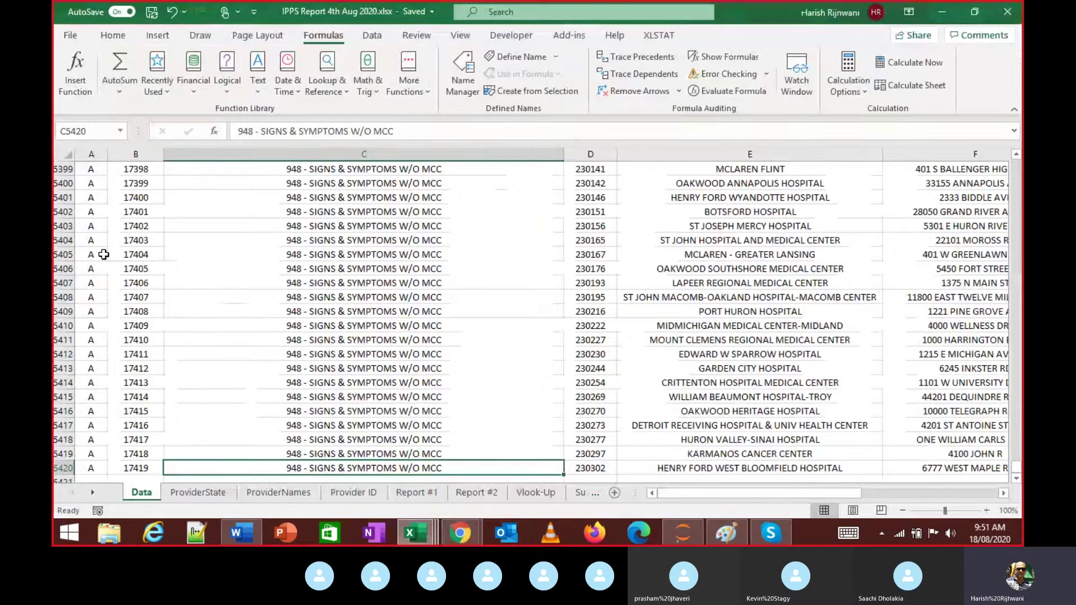
pyautogui.hotkey('ctrl', 'Up')
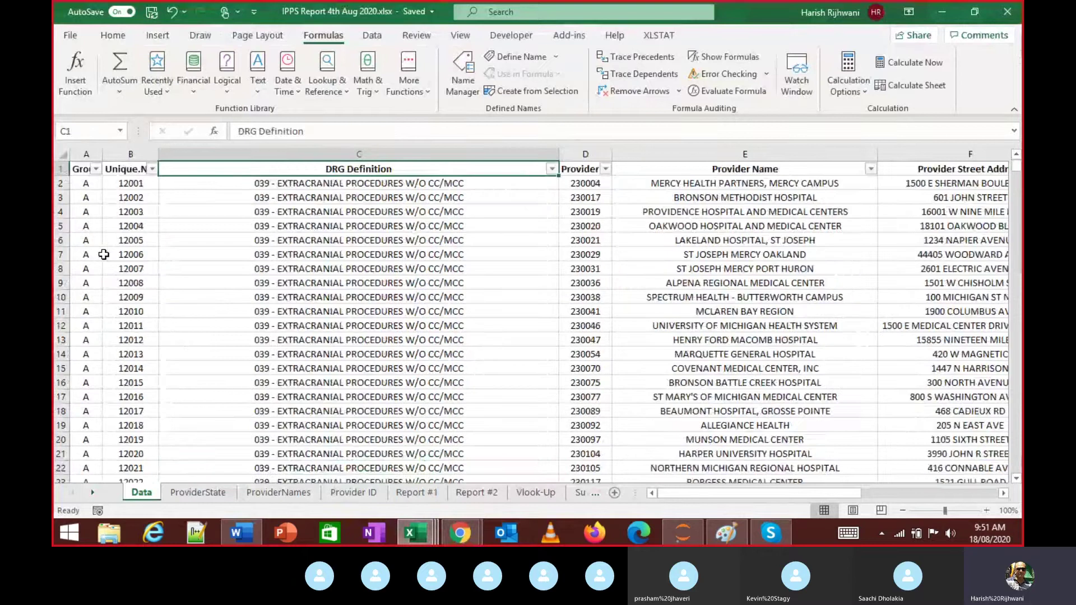
pyautogui.hotkey('ctrl', 'shift', 'Down')
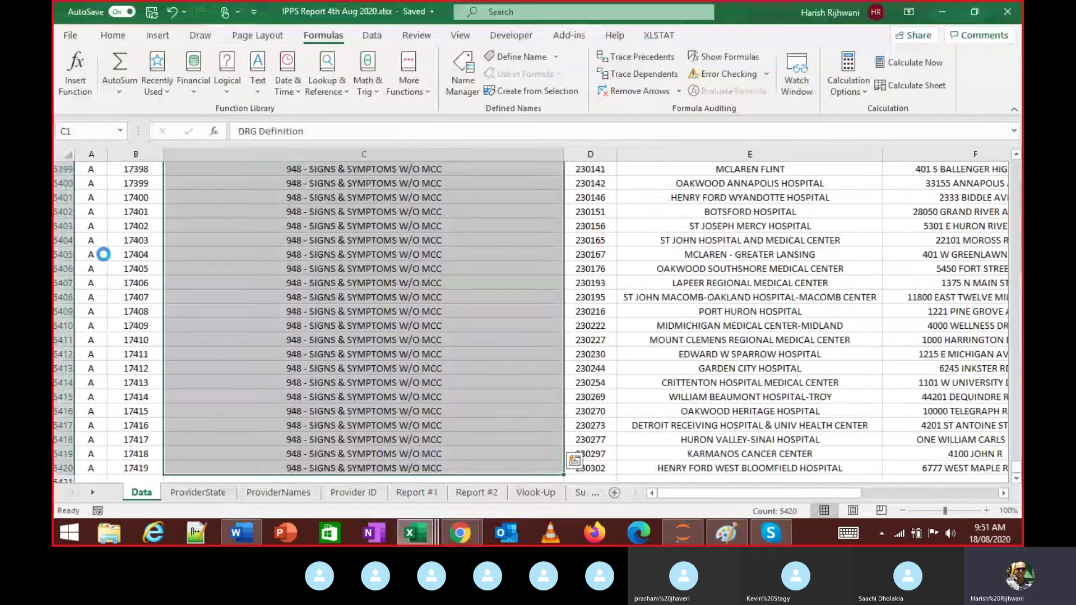
pyautogui.hotkey('ctrl', 'c')
pyautogui.hotkey('ctrl', 'Up')
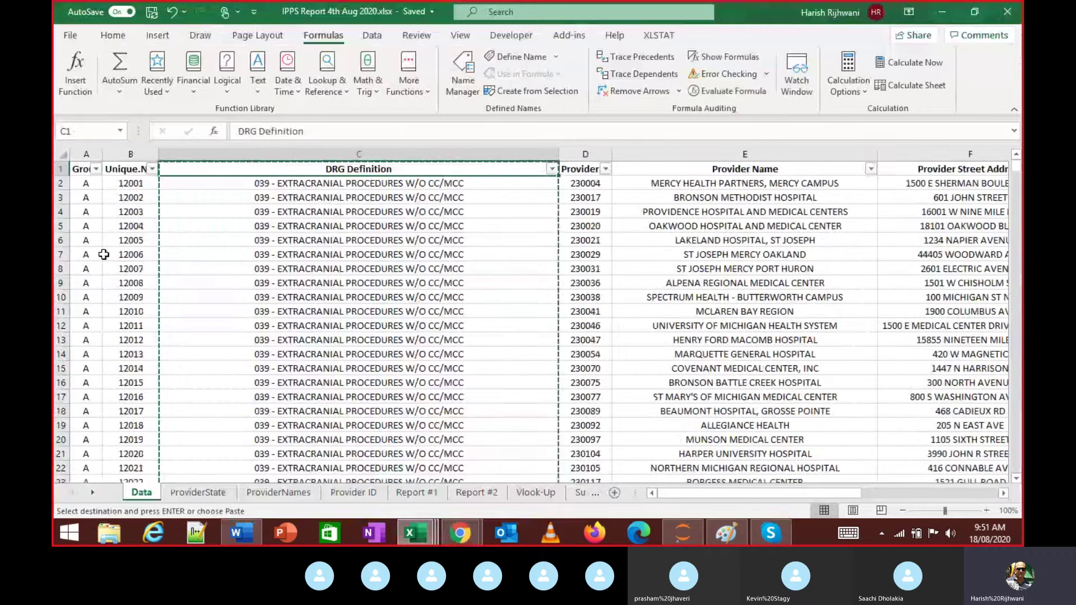
pyautogui.hotkey('ctrl', 'Right')
pyautogui.press('Right')
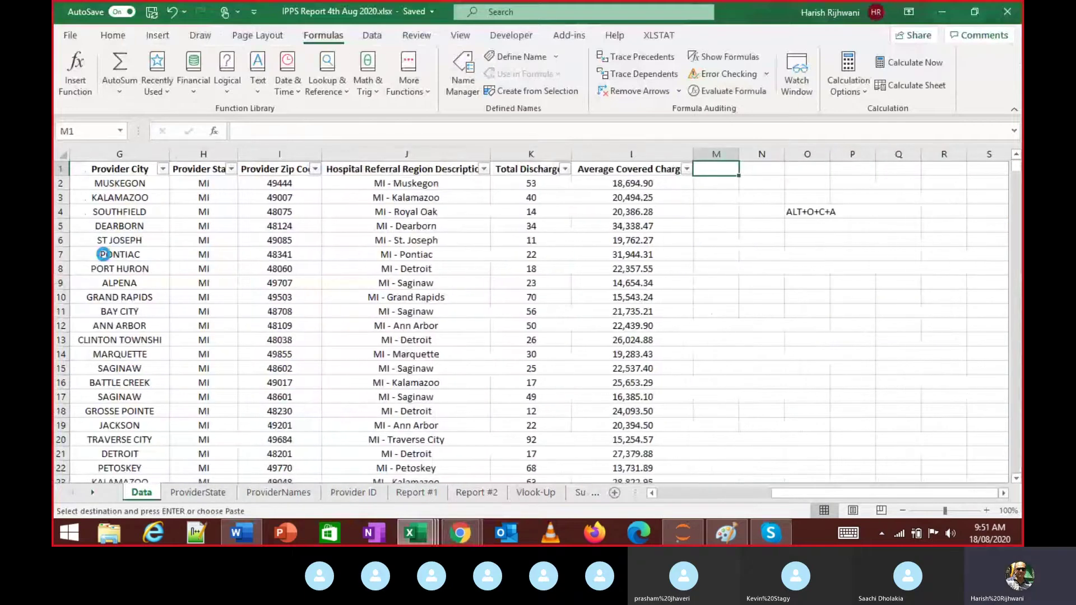
# Delete the stray ALT+O+C+A note from cell O4 on the Data sheet
pyautogui.press('Right')
pyautogui.press('Right')
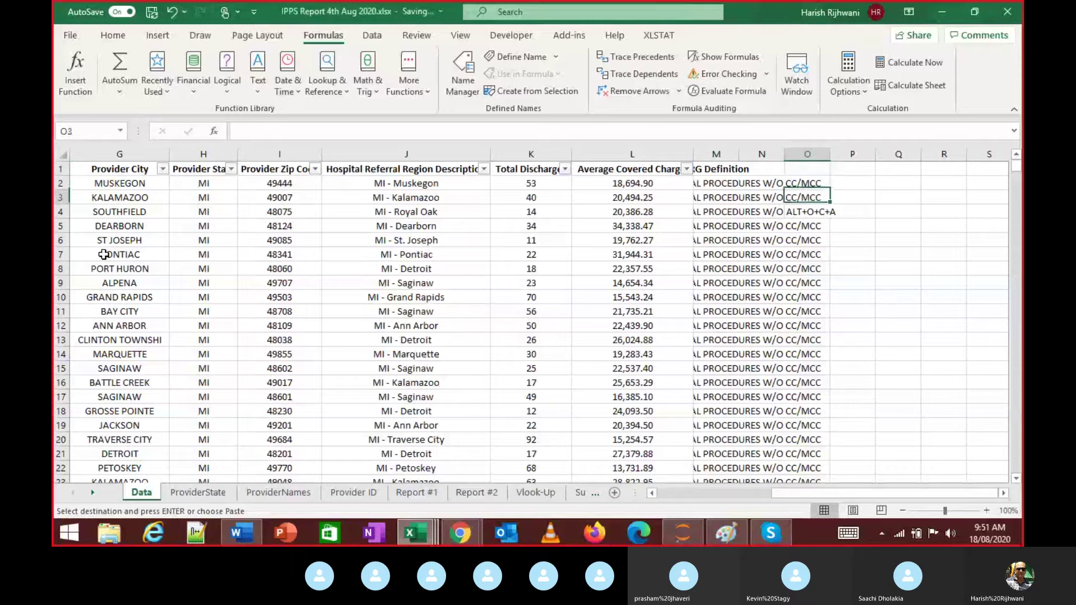
pyautogui.press('Down')
pyautogui.press('Down')
pyautogui.press('Down')
pyautogui.press('Delete')
# AutoFit the width of column M to the copied DRG Definition text
pyautogui.press('Up')
pyautogui.press('Up')
pyautogui.press('Up')
pyautogui.press('Left')
pyautogui.press('Left')
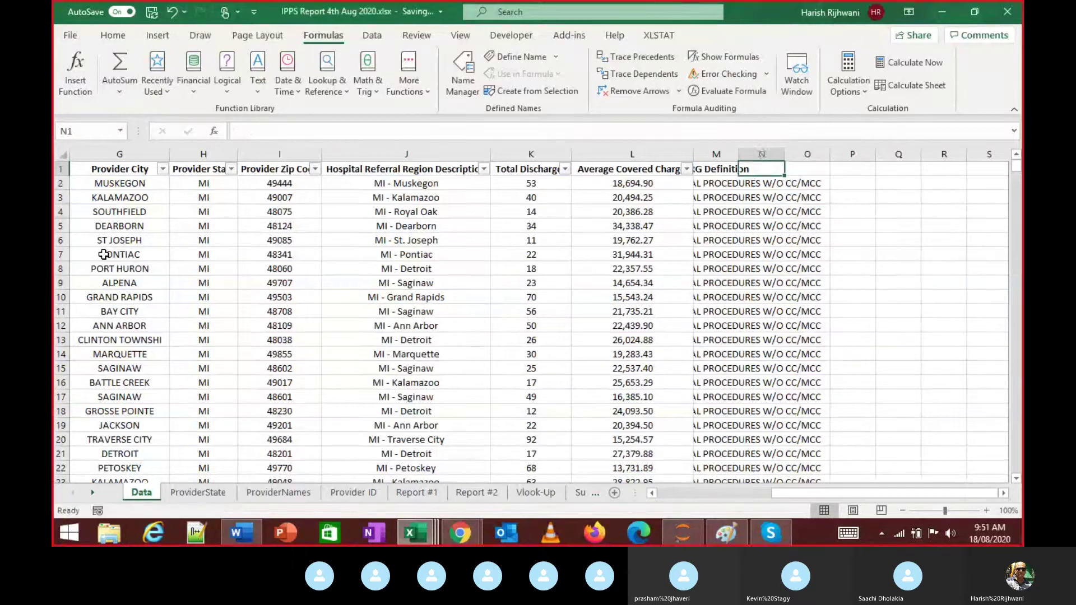
pyautogui.hotkey('ctrl', 'space')
pyautogui.hotkey('alt', 'o')
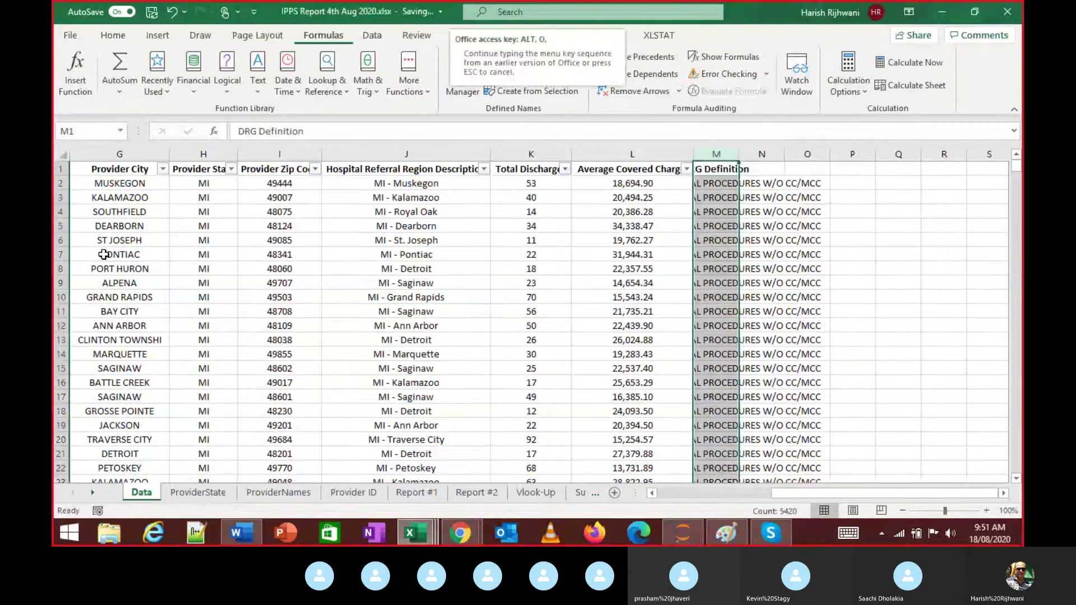
pyautogui.press('c')
pyautogui.press('a')
# Review the copied DRG Definition column M from its header to the last record, and compare it with the table's first columns
pyautogui.press('Right')
pyautogui.press('Right')
pyautogui.press('Down')
pyautogui.press('Left')
pyautogui.press('Left')
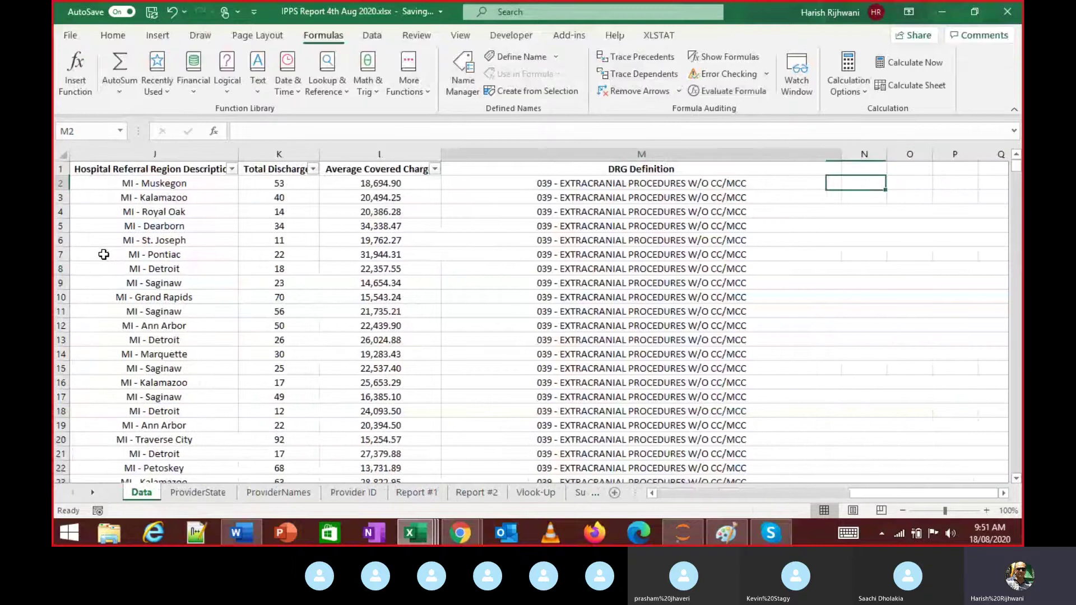
pyautogui.press('Up')
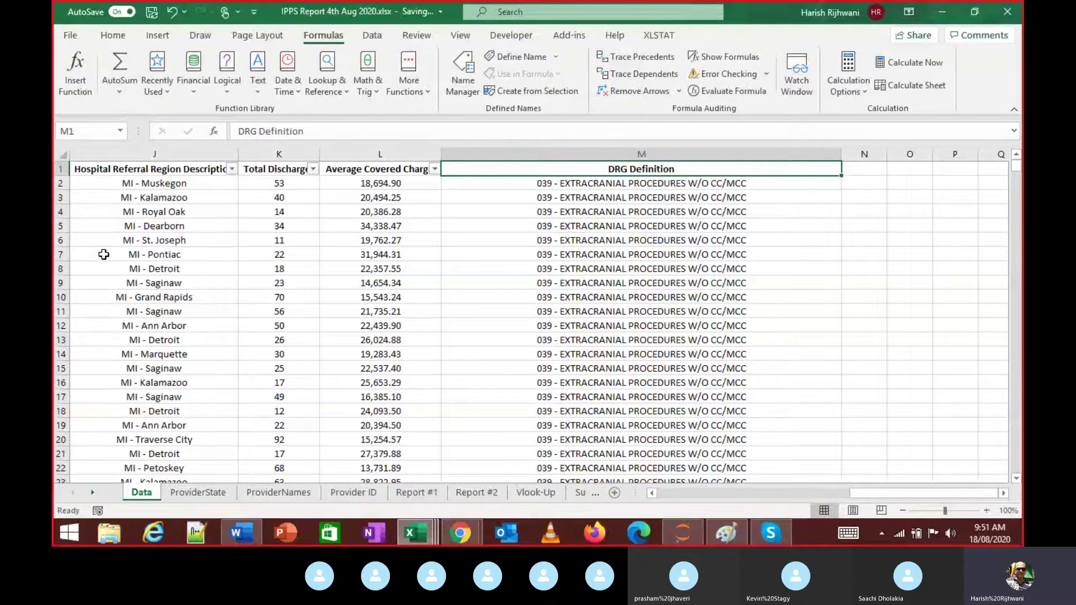
pyautogui.hotkey('ctrl', 'space')
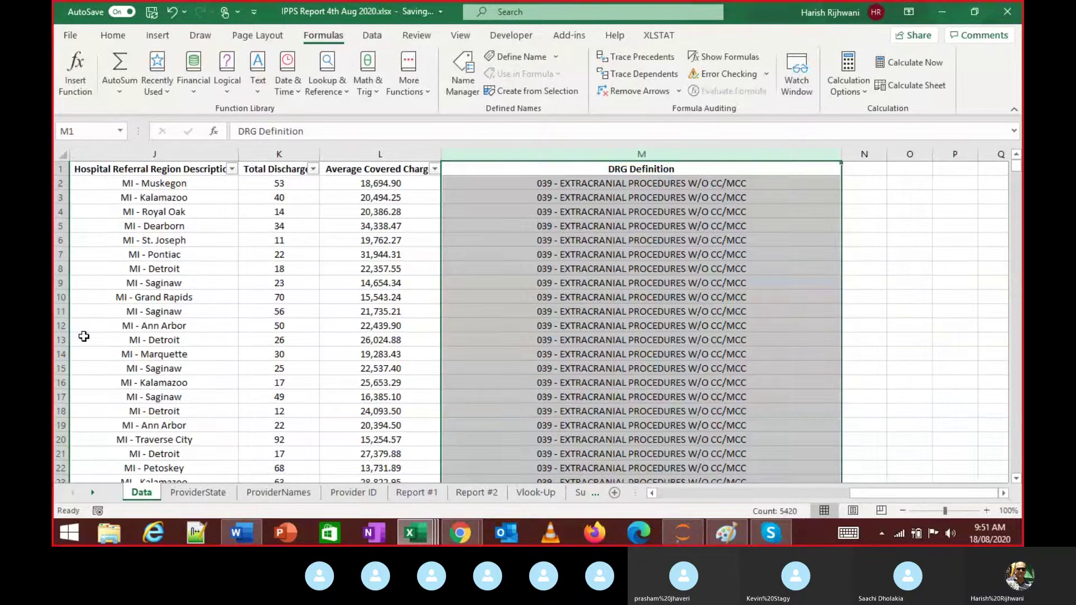
pyautogui.press('Up')
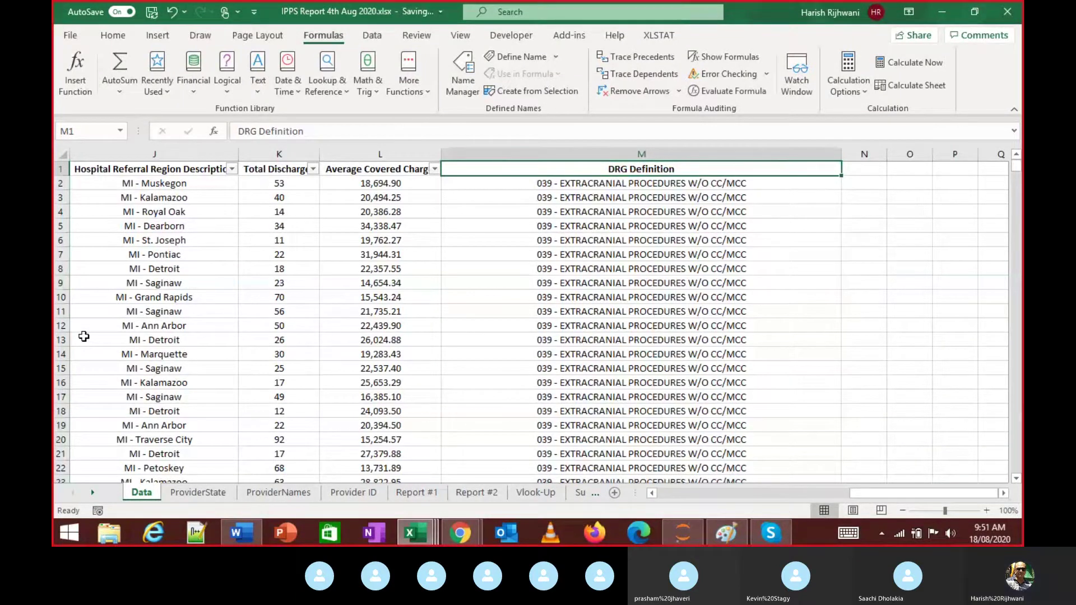
pyautogui.hotkey('ctrl', 'Home')
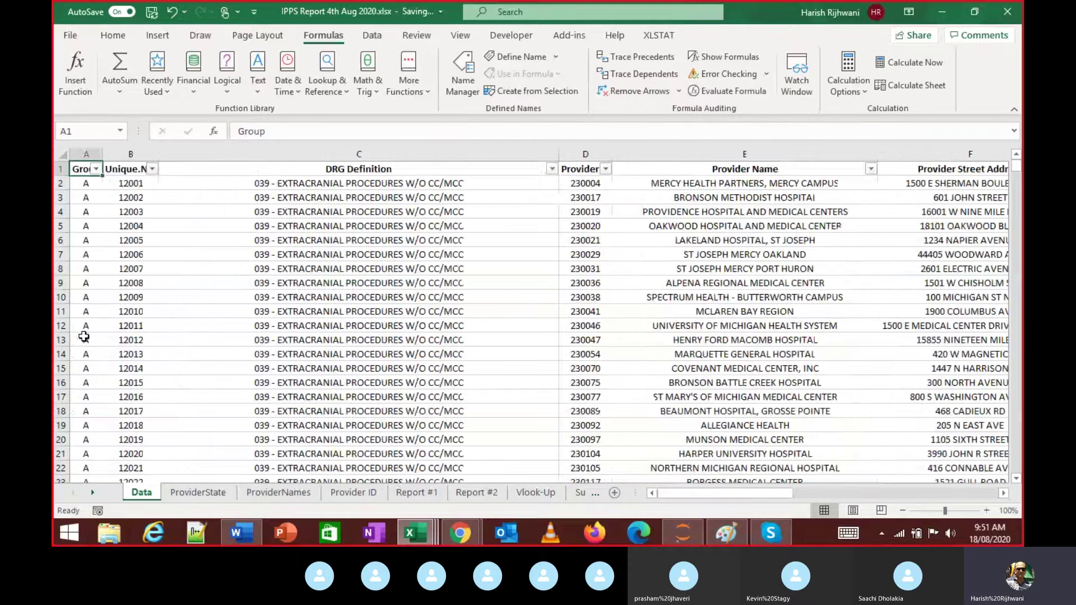
pyautogui.hotkey('ctrl', 'Right')
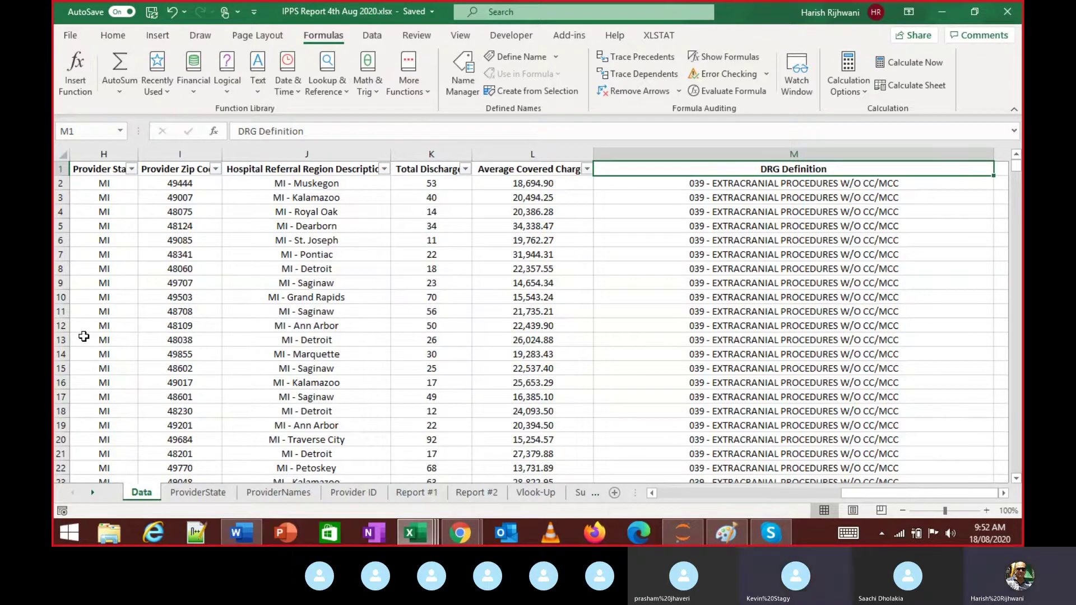
pyautogui.hotkey('ctrl', 'Down')
pyautogui.hotkey('ctrl', 'Up')
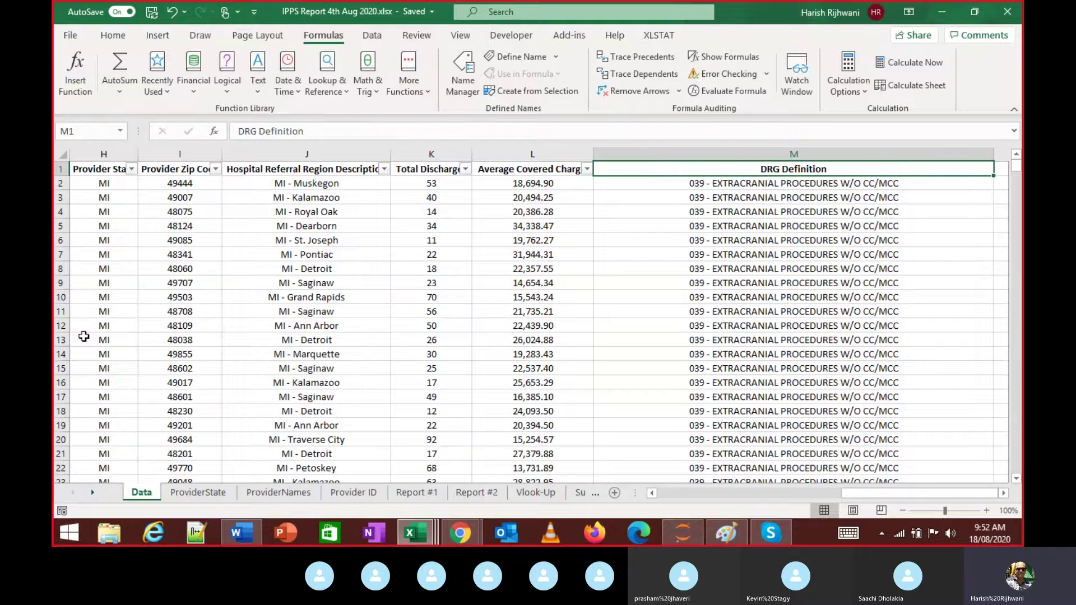
# Start Text to Columns on the filled cells of column M, choosing Delimited as the data type
pyautogui.click(361, 41)
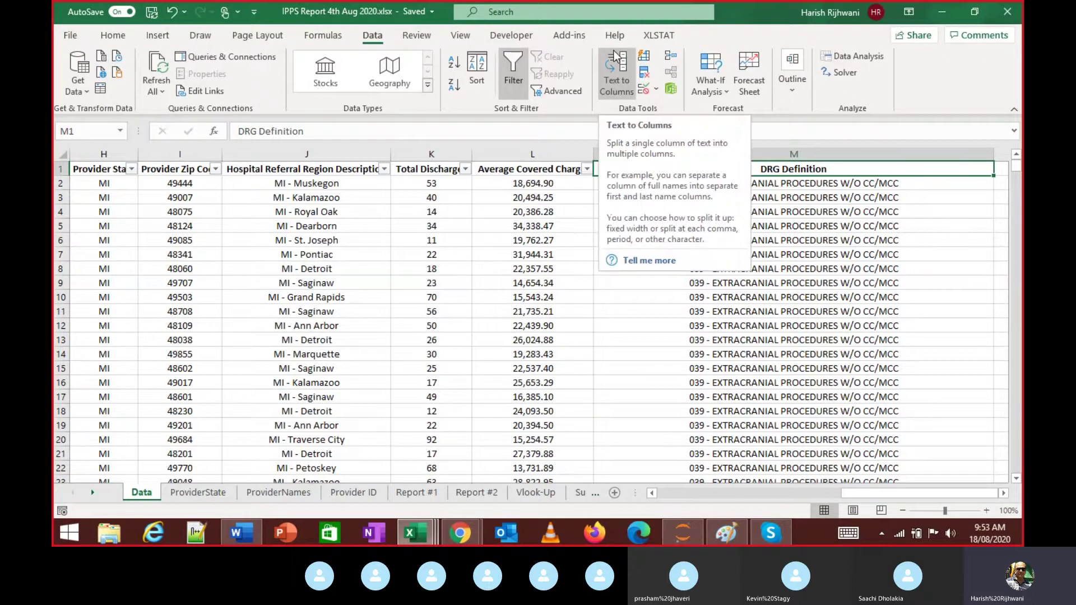
pyautogui.hotkey('ctrl', 'shift', 'Down')
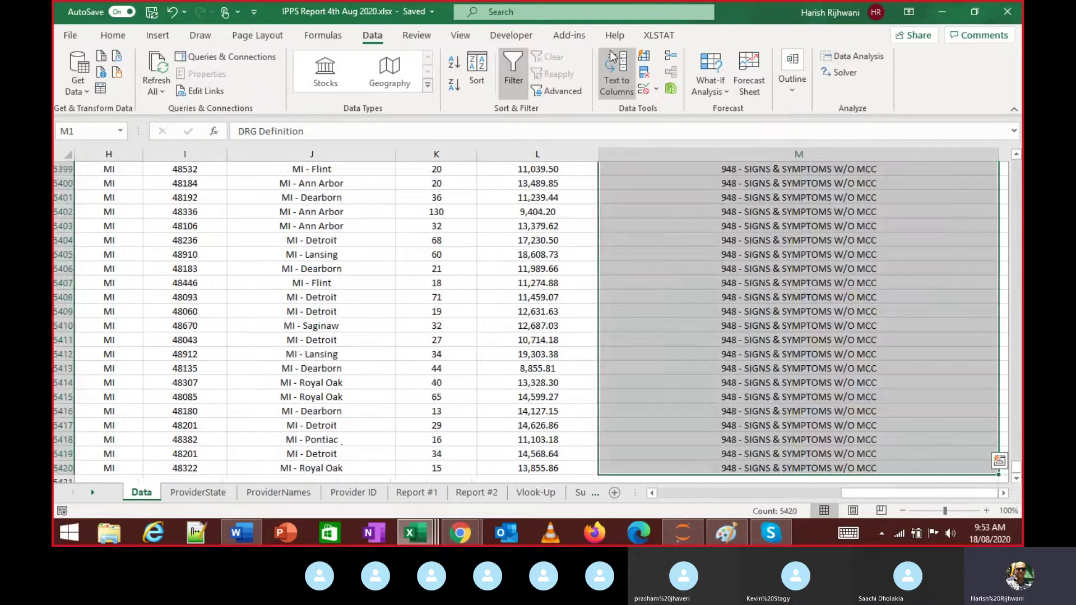
pyautogui.click(614, 63)
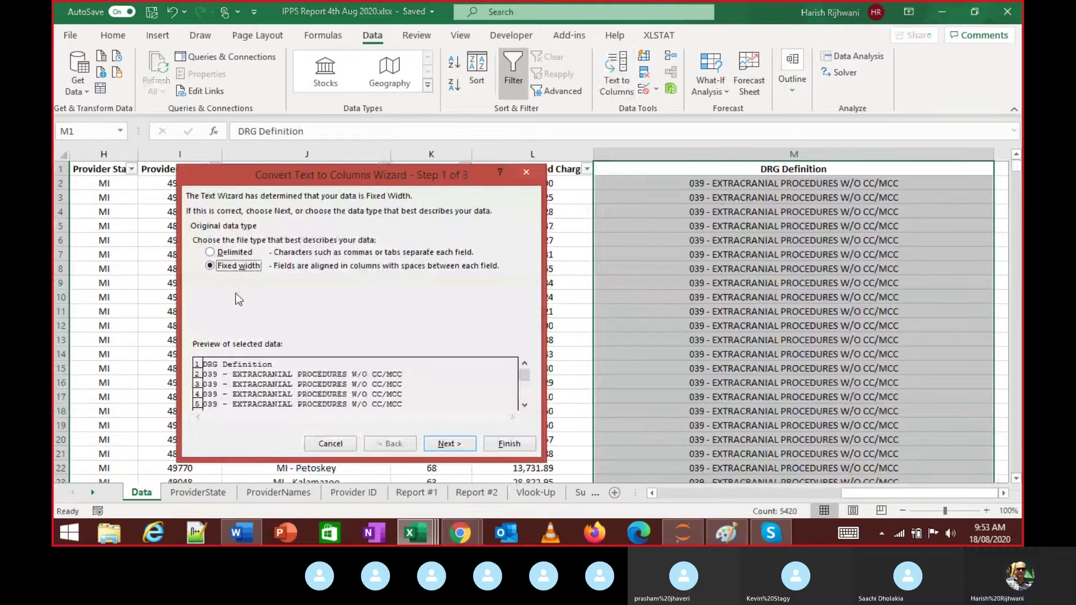
pyautogui.click(229, 253)
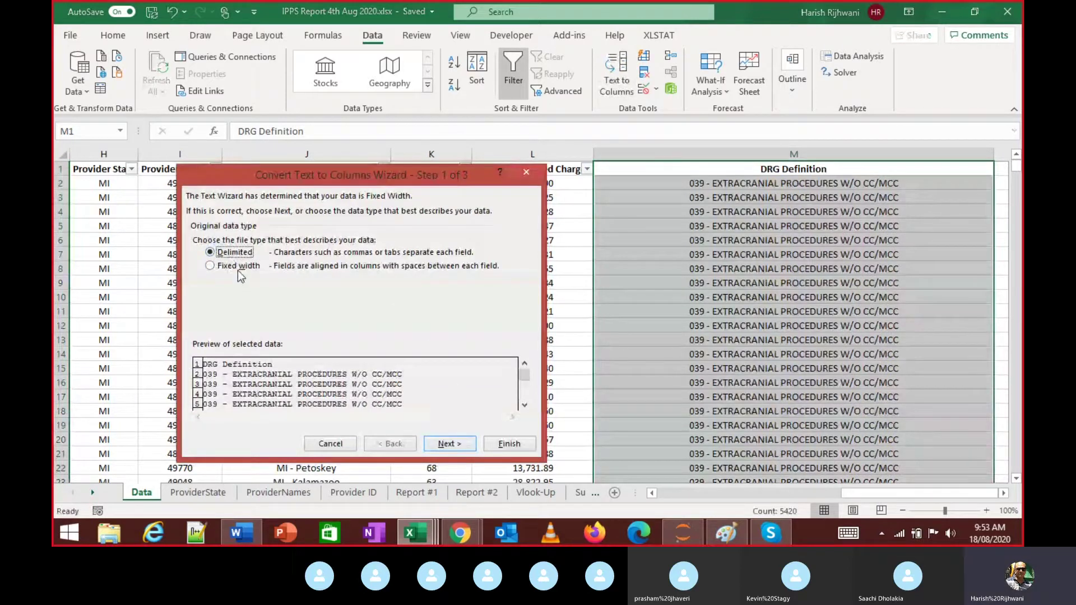
pyautogui.click(448, 445)
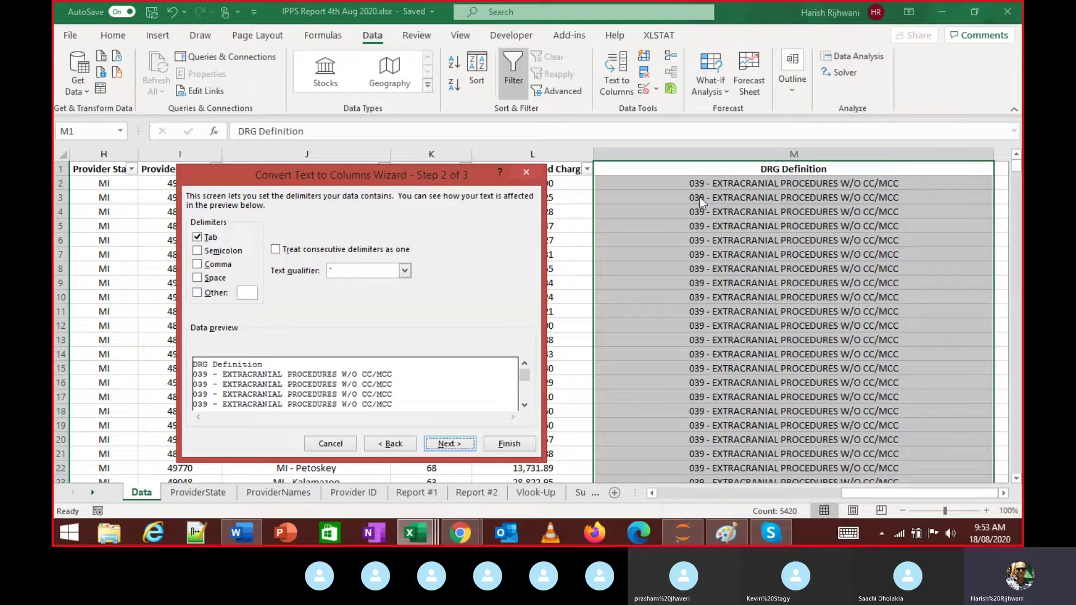
# Split the DRG Definition text in column M with a custom hyphen (-) as the only delimiter
pyautogui.click(196, 278)
pyautogui.click(197, 237)
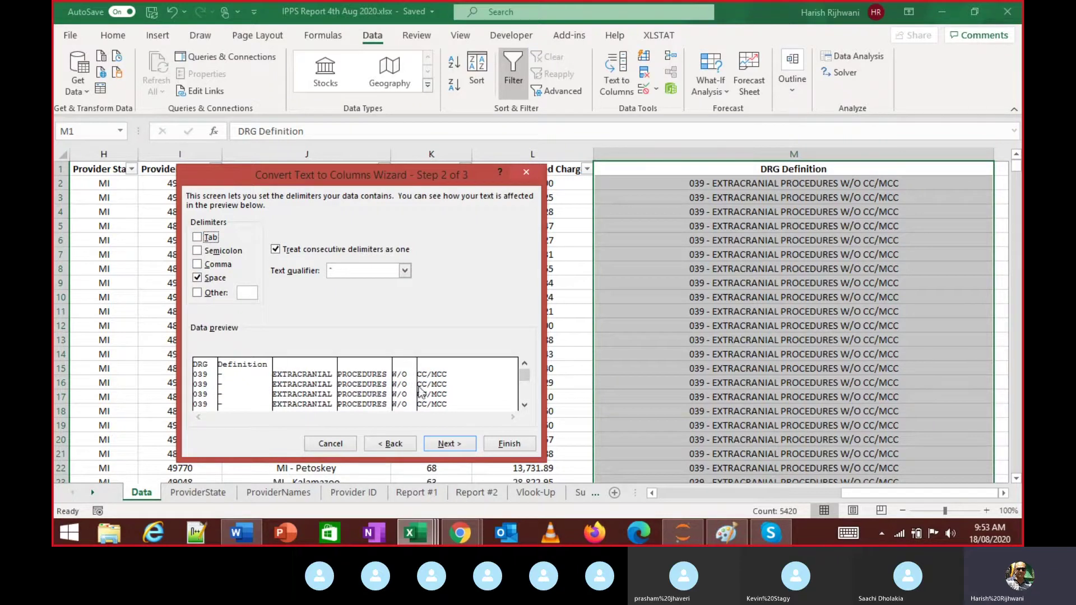
pyautogui.click(200, 279)
pyautogui.click(197, 293)
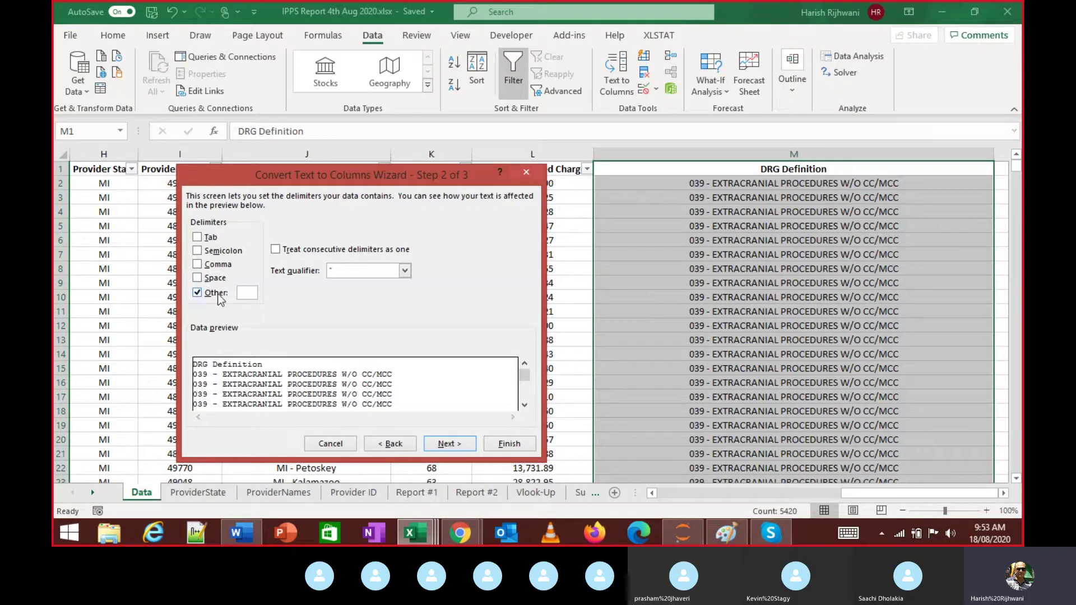
pyautogui.write('-')
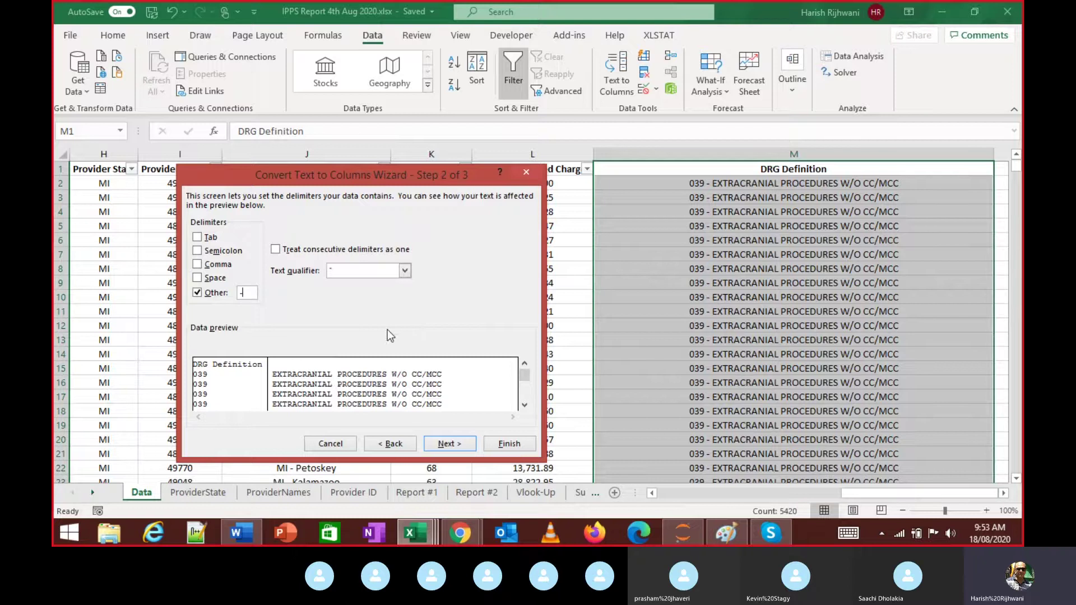
pyautogui.click(448, 444)
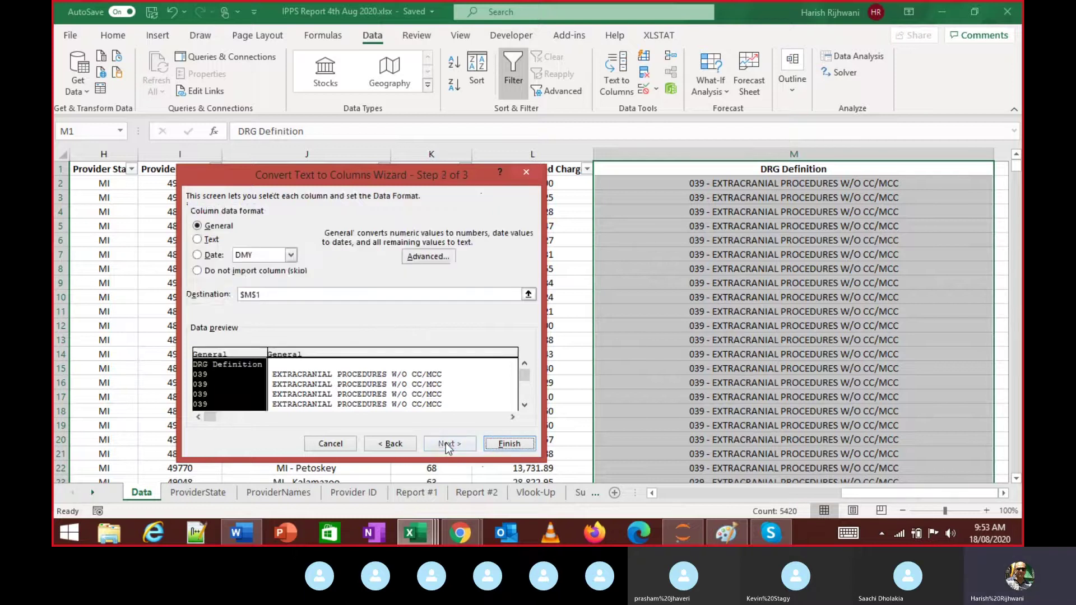
pyautogui.click(497, 444)
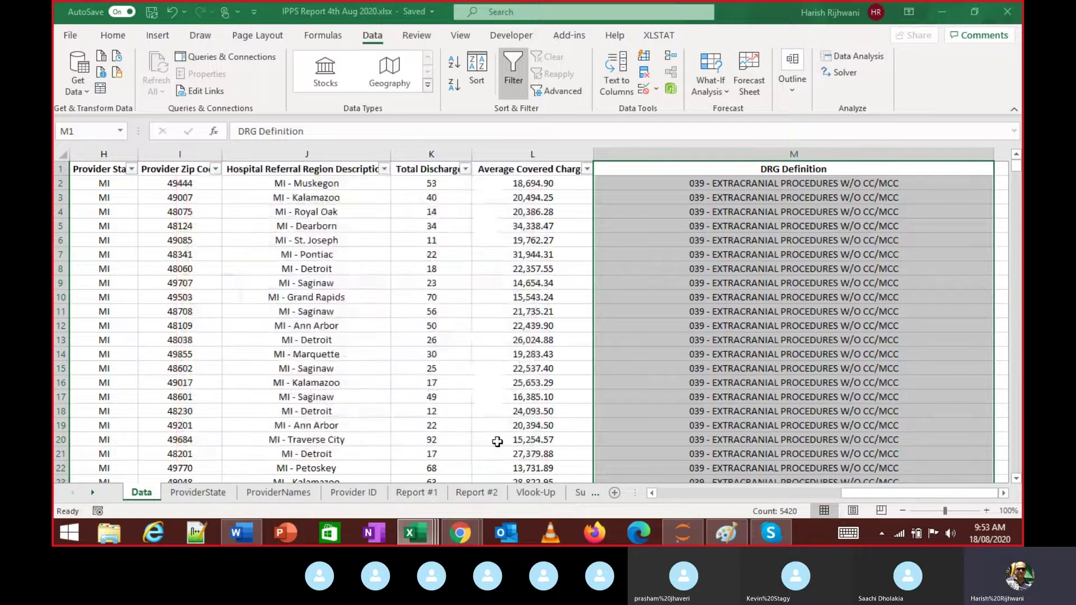
# Examine the split code and description columns, checking column O for text left over from extra hyphens
pyautogui.press('Right')
pyautogui.press('Right')
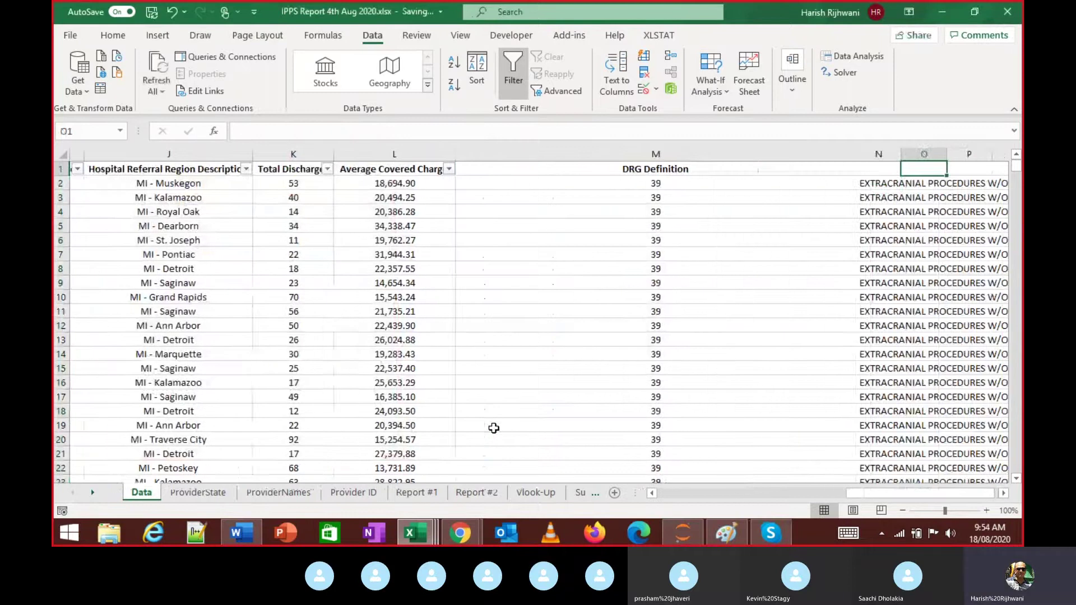
pyautogui.press('Down')
pyautogui.press('Right')
pyautogui.press('Right')
pyautogui.press('Right')
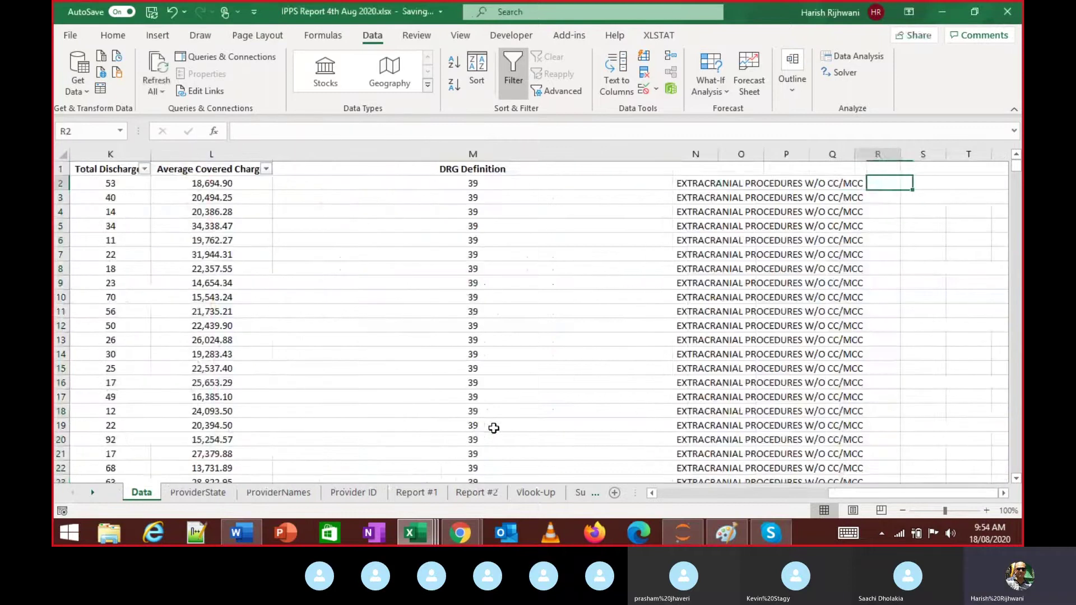
pyautogui.press('Left')
pyautogui.press('Left')
pyautogui.press('Left')
pyautogui.press('Left')
pyautogui.press('Right')
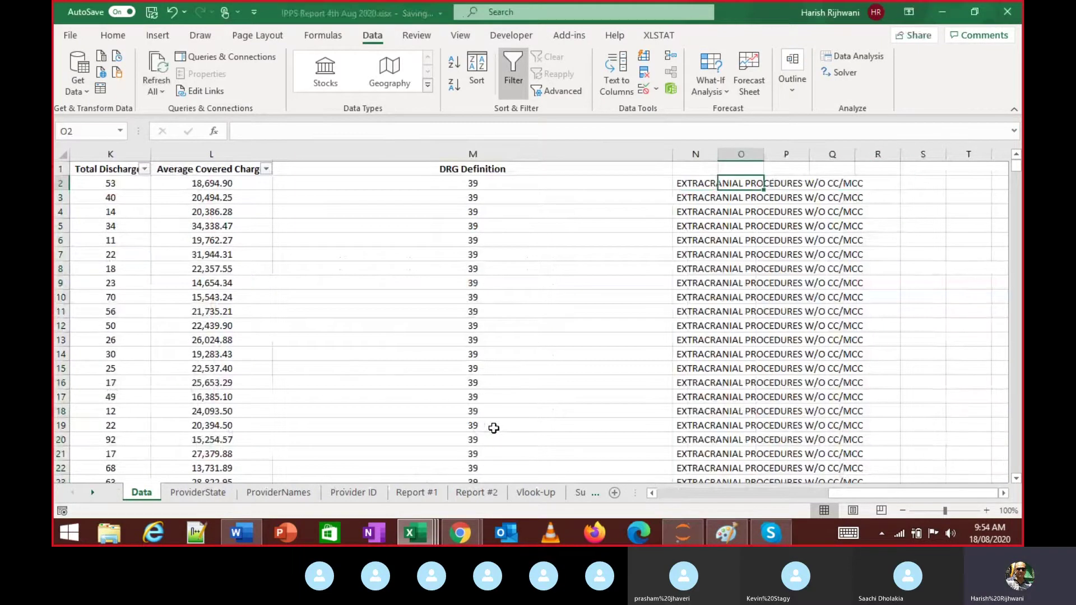
pyautogui.hotkey('ctrl', 'Down')
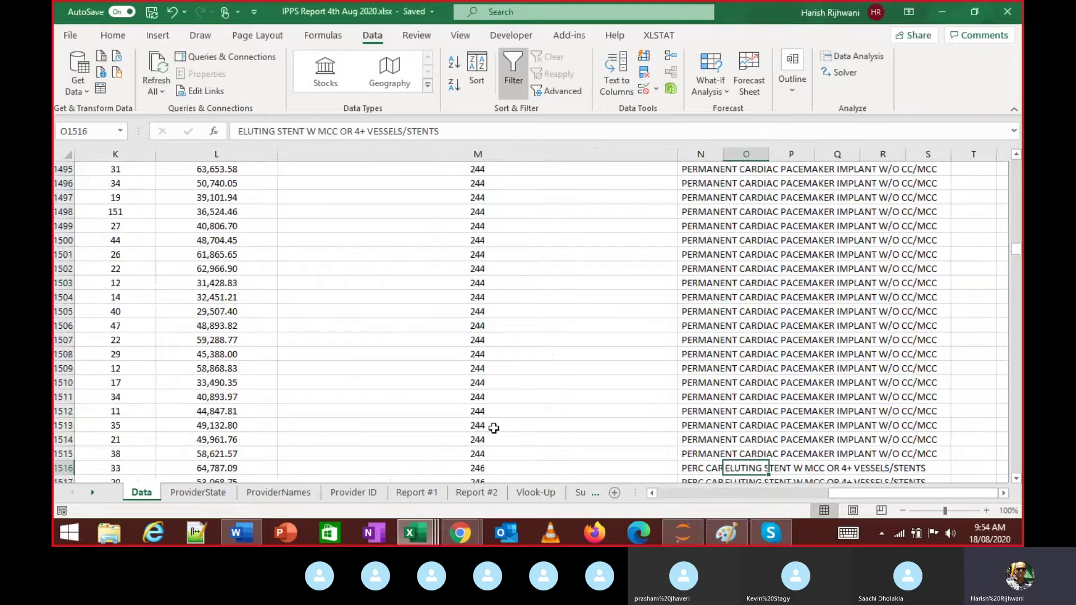
# Compare the extra text split into column O at row 1516 with that record's original DRG Definition in column C
pyautogui.hotkey('ctrl', 'Up')
pyautogui.press('Left')
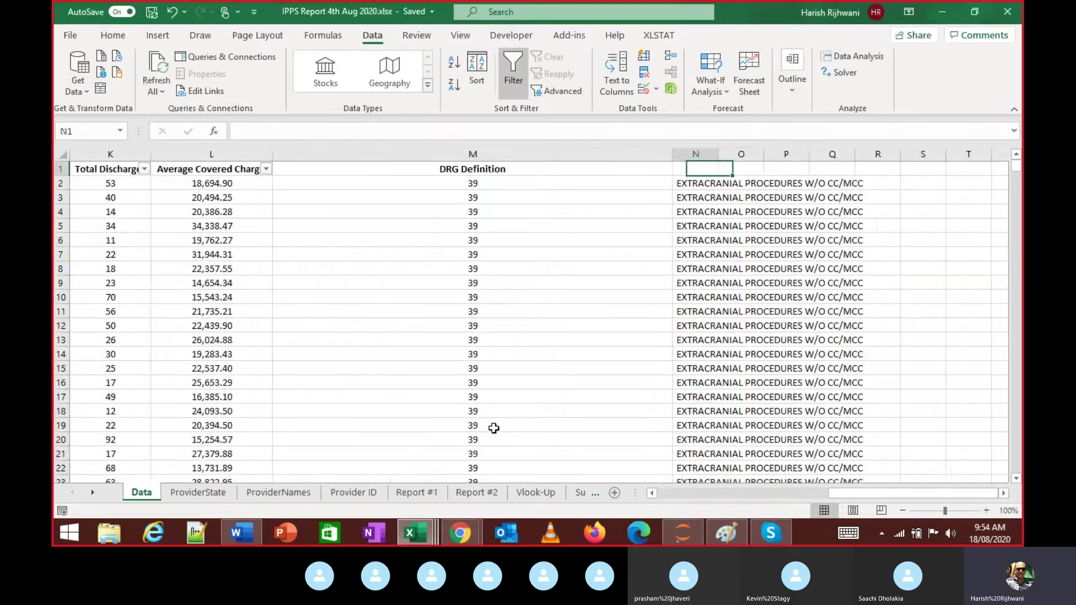
pyautogui.press('Down')
pyautogui.press('Right')
pyautogui.hotkey('ctrl', 'Down')
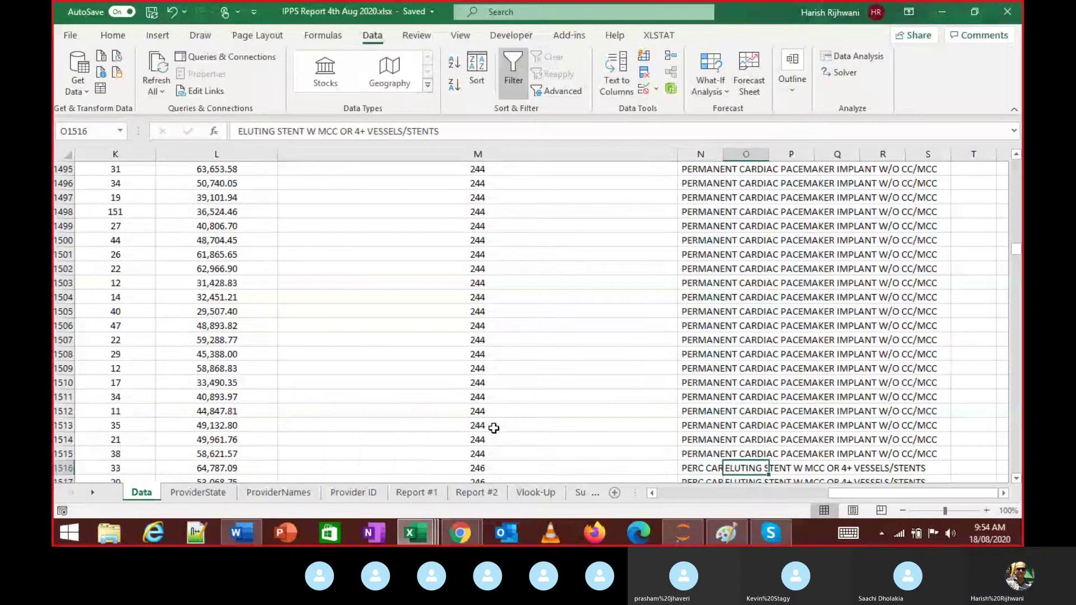
pyautogui.press('Left')
pyautogui.press('Left')
pyautogui.press('Left')
pyautogui.hotkey('ctrl', 'Left')
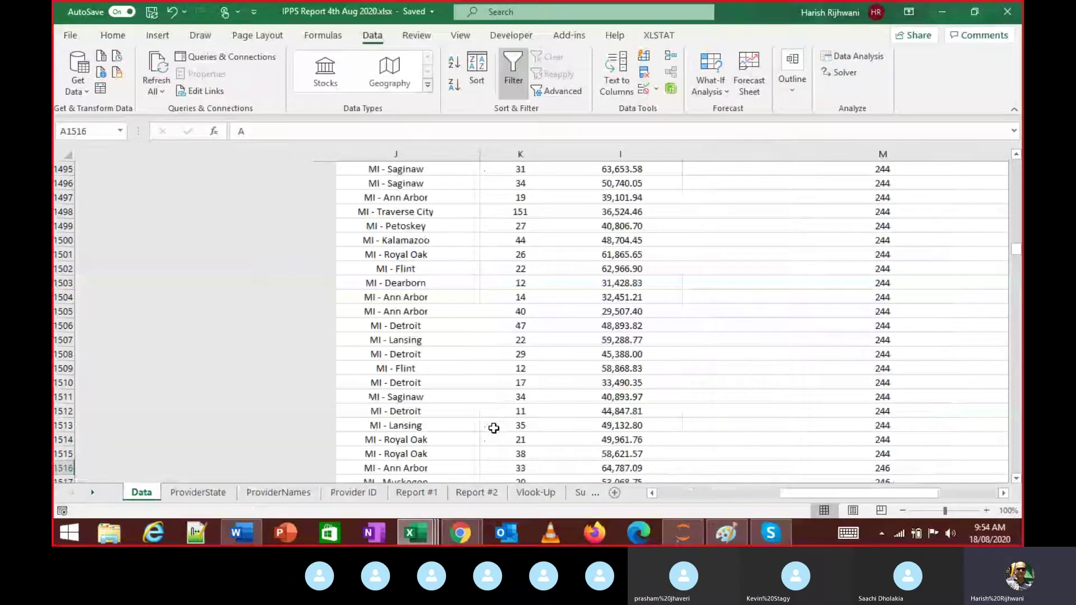
pyautogui.press('Right')
pyautogui.press('Right')
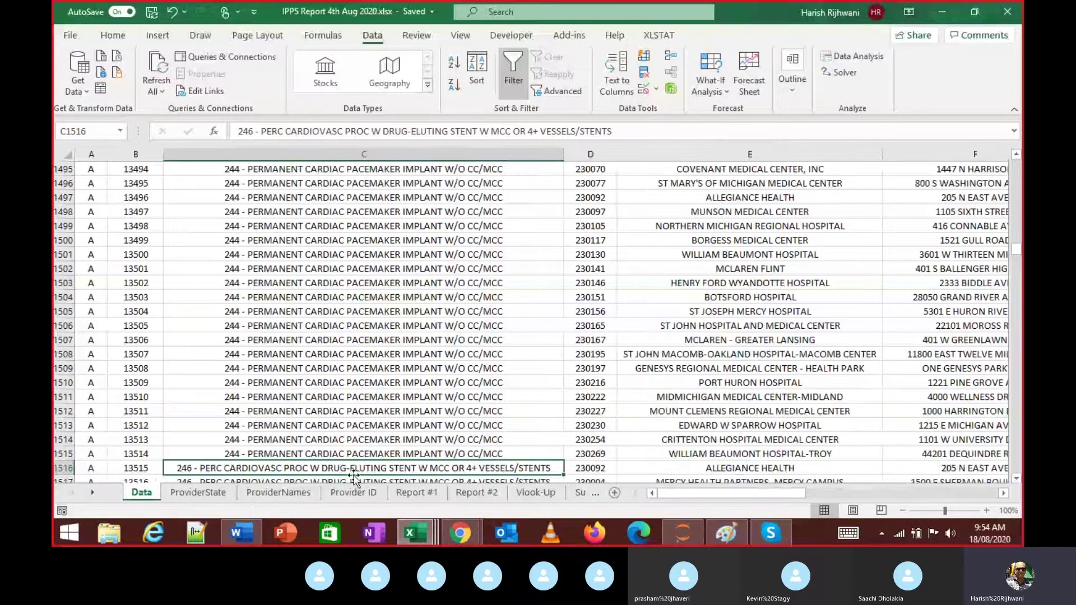
pyautogui.scroll(-2, 351, 475)
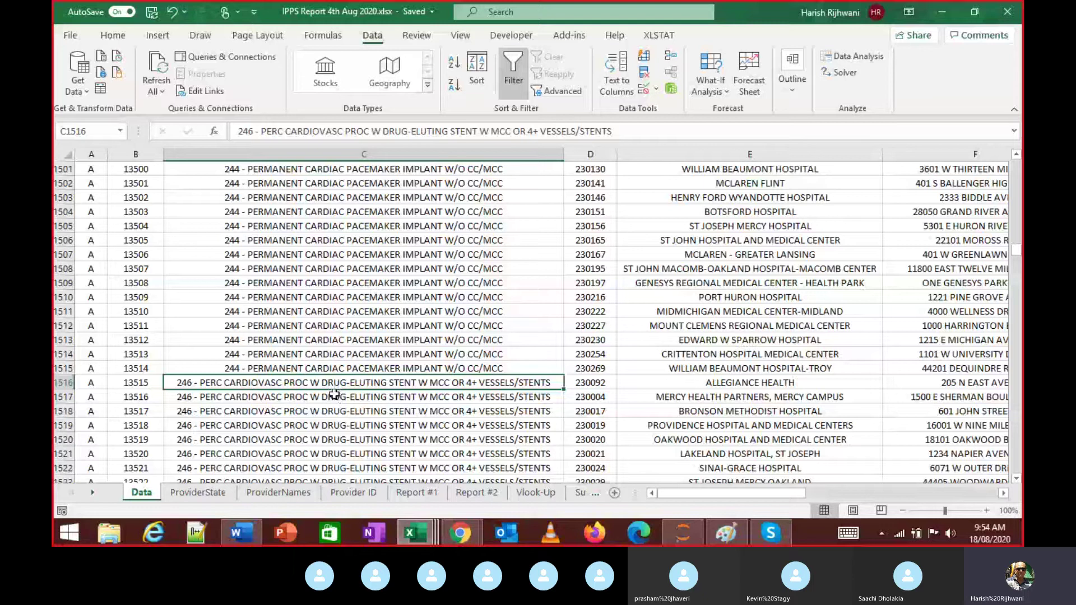
# Make the hyphenated word DRUG-ELUTING bold within the DRG Definition text of cell C1516
pyautogui.press('F2')
pyautogui.press('Left')
pyautogui.press('Left')
pyautogui.press('Left')
pyautogui.press('Left')
pyautogui.press('Left')
pyautogui.press('Left')
pyautogui.press('Left')
pyautogui.press('Left')
pyautogui.press('Left')
pyautogui.press('Left')
pyautogui.press('Left')
pyautogui.press('Left')
pyautogui.press('Left')
pyautogui.press('Left')
pyautogui.press('Left')
pyautogui.press('Left')
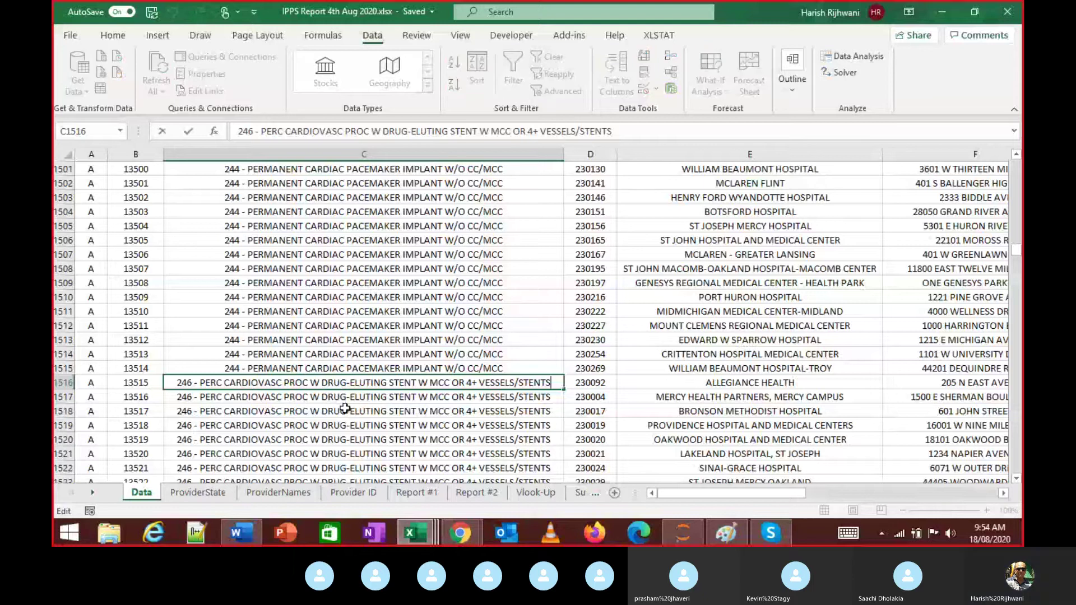
pyautogui.hotkey('ctrl', 'Left')
pyautogui.hotkey('ctrl', 'Left')
pyautogui.hotkey('ctrl', 'shift', 'Right')
pyautogui.hotkey('ctrl', 'shift', 'Right')
pyautogui.hotkey('ctrl', 'shift', 'Right')
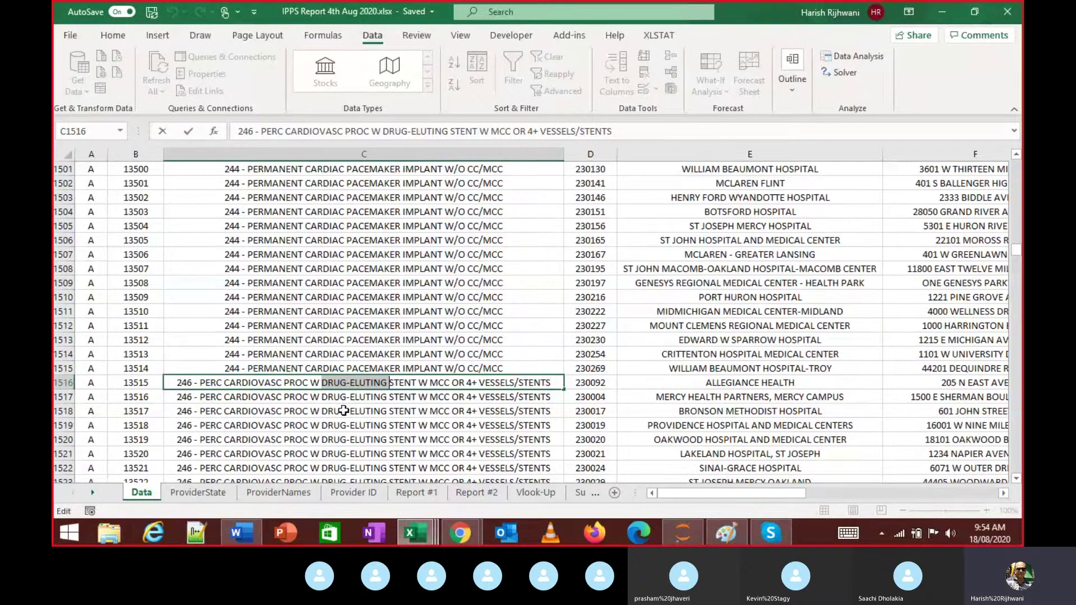
pyautogui.hotkey('ctrl', 'b')
pyautogui.press('Return')
pyautogui.press('Up')
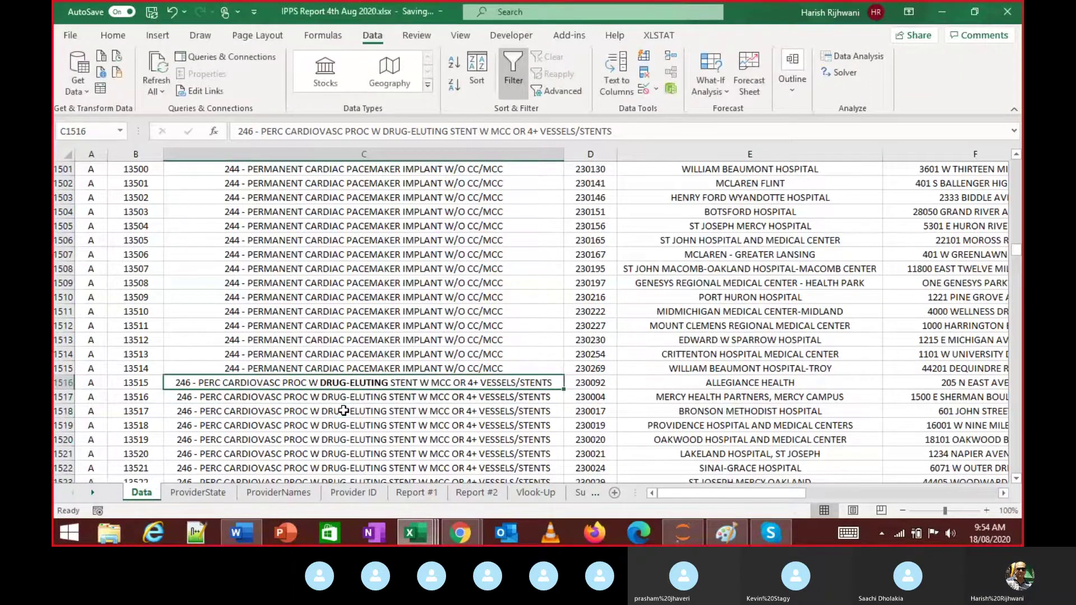
# Examine columns N to Q beside the split codes for description text broken across cells by extra hyphens
pyautogui.hotkey('ctrl', 'Right')
pyautogui.press('Right')
pyautogui.press('Right')
pyautogui.press('Left')
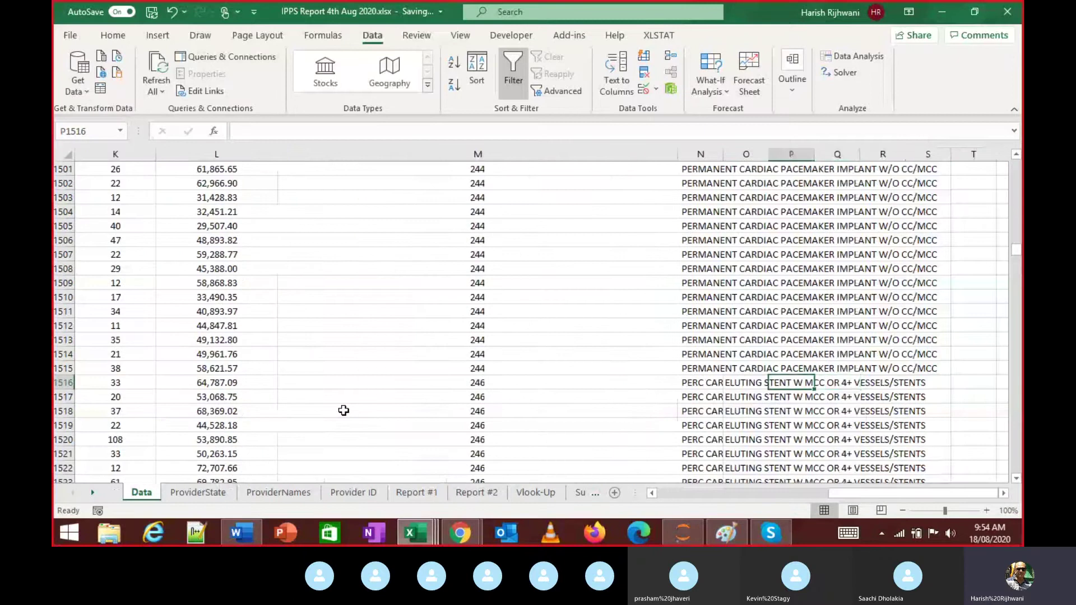
pyautogui.press('Left')
pyautogui.hotkey('ctrl', 'Up')
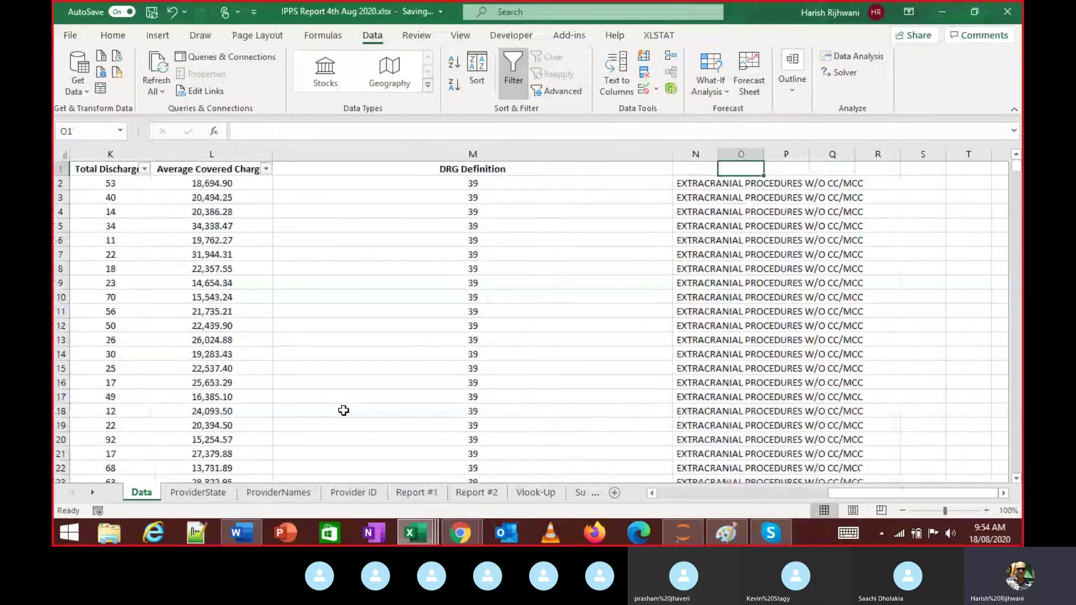
pyautogui.hotkey('ctrl', 'Down')
pyautogui.hotkey('ctrl', 'Up')
pyautogui.press('Right')
pyautogui.hotkey('ctrl', 'Down')
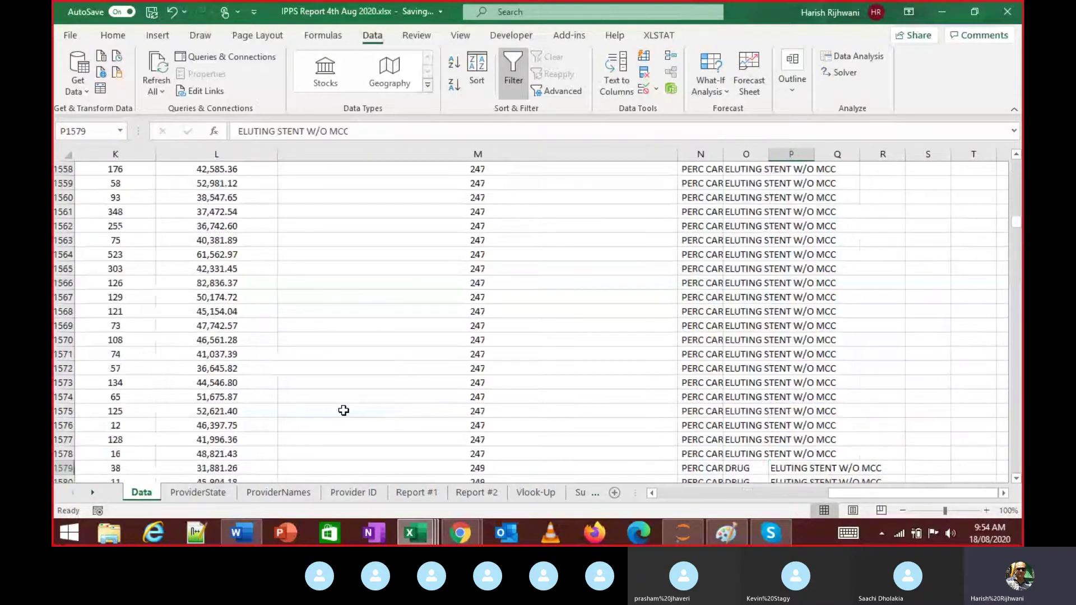
pyautogui.press('Left')
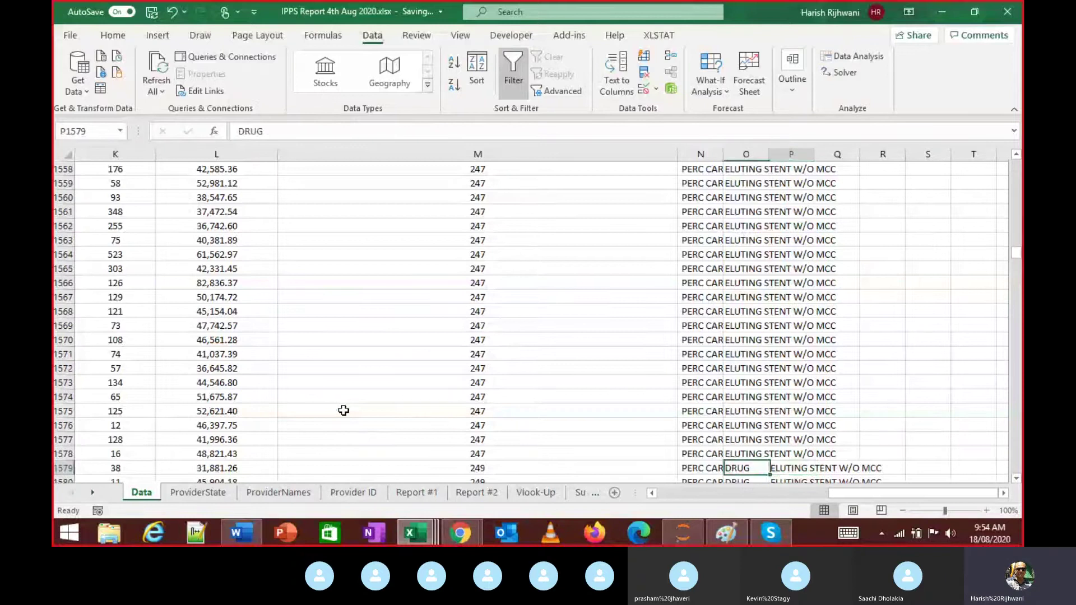
pyautogui.press('Right')
pyautogui.press('Right')
pyautogui.hotkey('ctrl', 'Down')
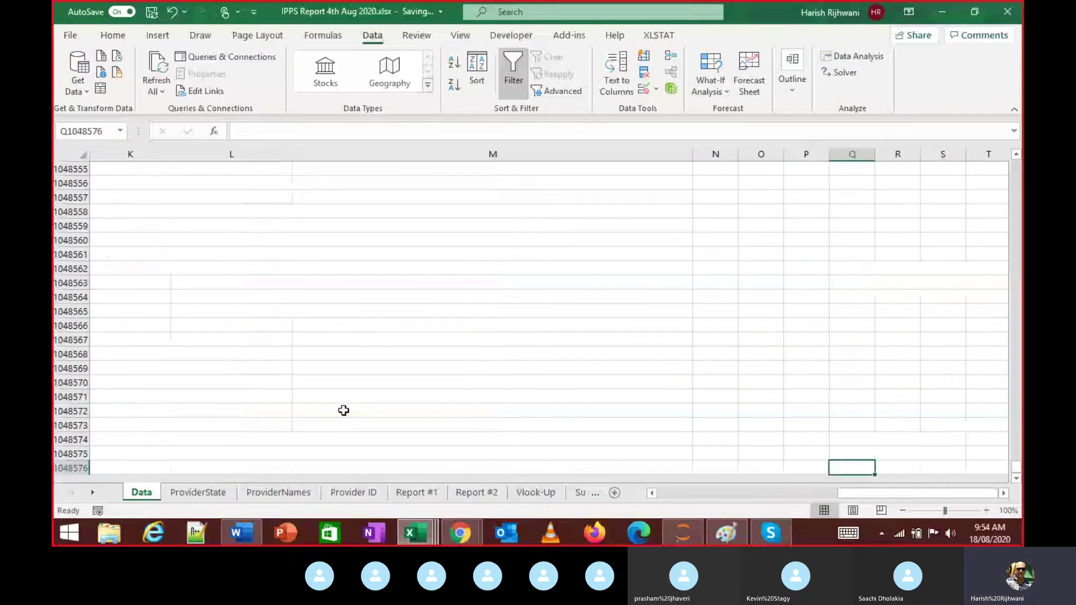
pyautogui.hotkey('ctrl', 'Up')
pyautogui.press('Left')
pyautogui.hotkey('ctrl', 'Down')
pyautogui.press('Left')
pyautogui.press('Left')
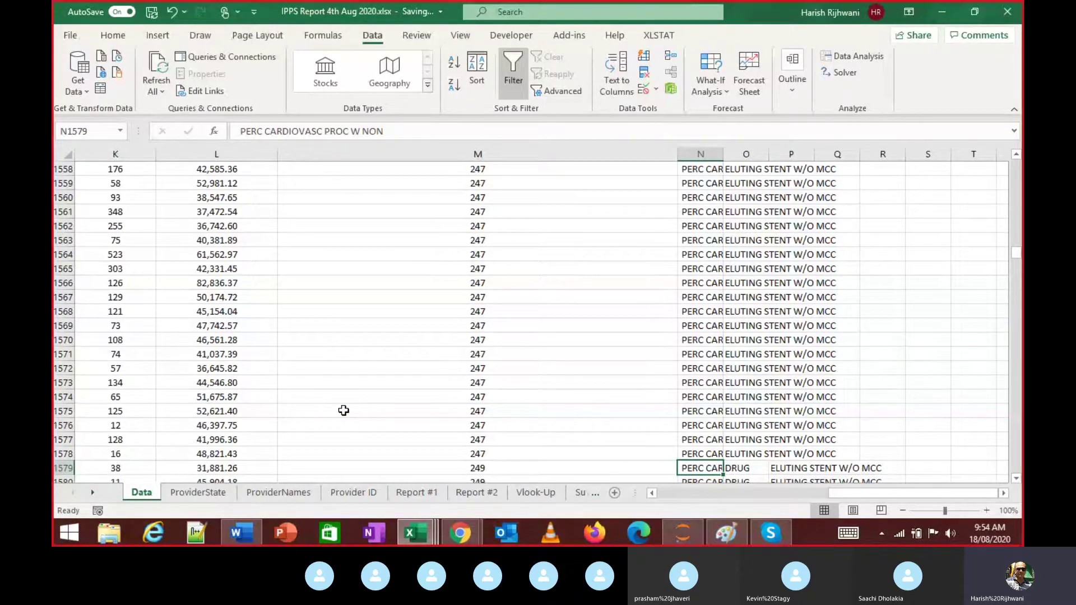
pyautogui.hotkey('ctrl', 'Up')
pyautogui.hotkey('ctrl', 'Up')
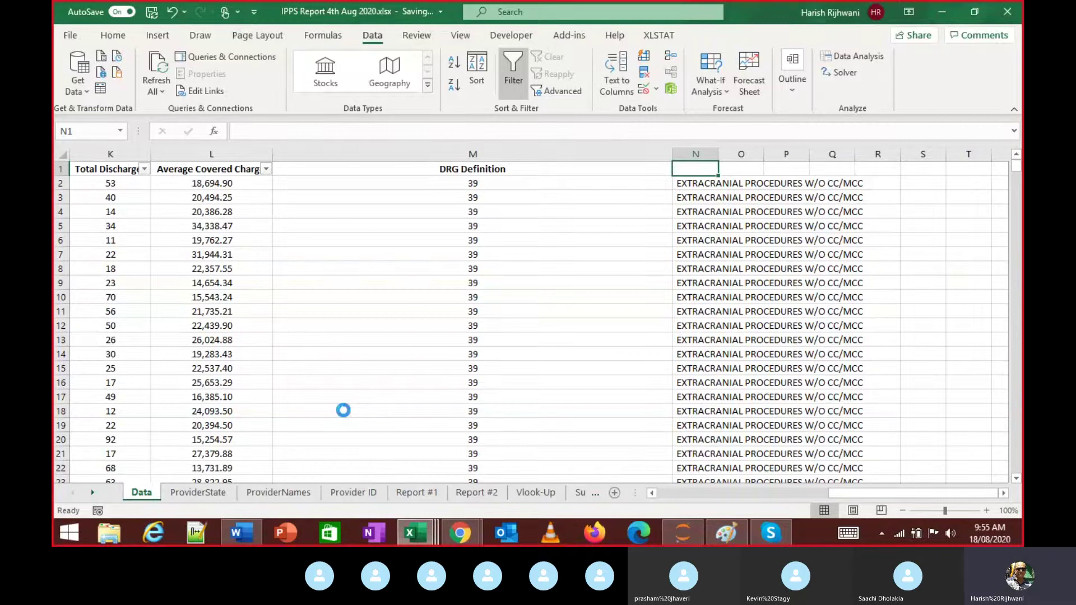
# Undo the bold formatting in C1516 and the hyphen-delimited split of column M
pyautogui.hotkey('ctrl', 'z')
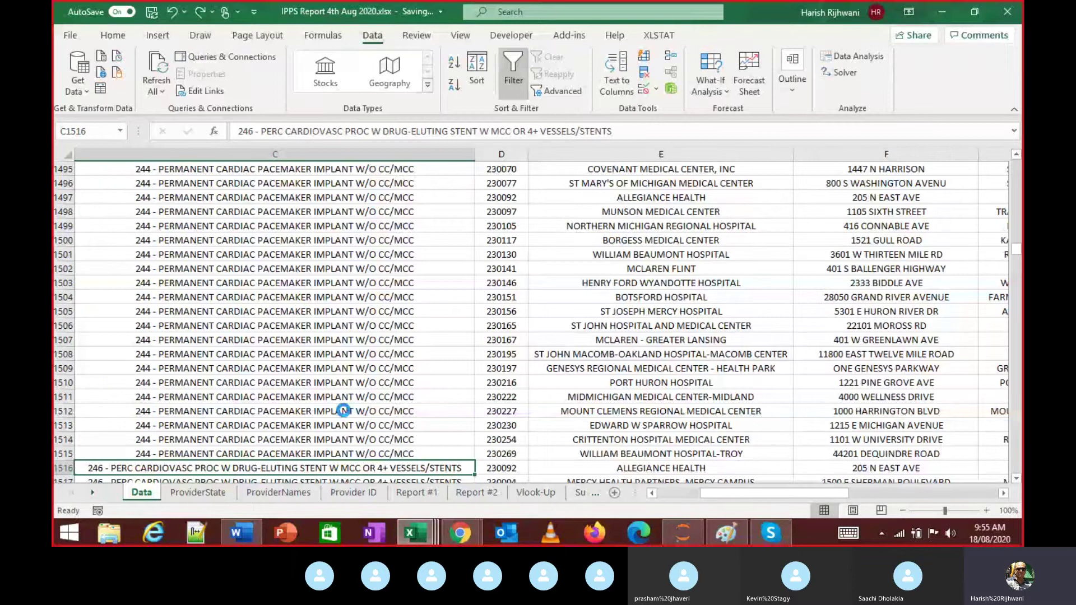
pyautogui.hotkey('ctrl', 'z')
pyautogui.press('Left')
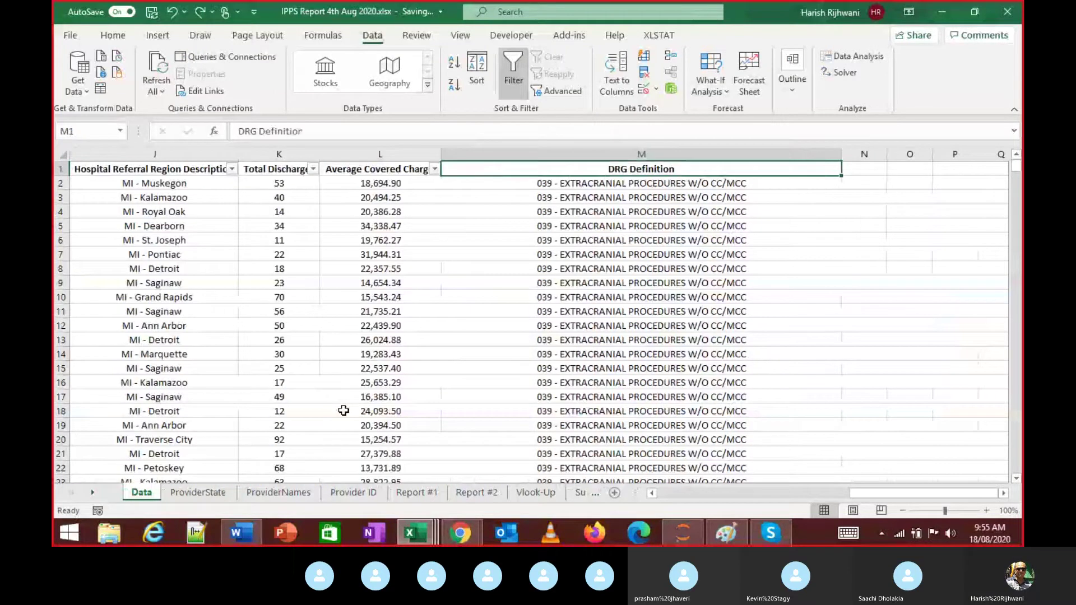
# Start Text to Columns on the filled cells of column M, choosing Fixed width as the data type
pyautogui.hotkey('ctrl', 'Down')
pyautogui.hotkey('ctrl', 'Up')
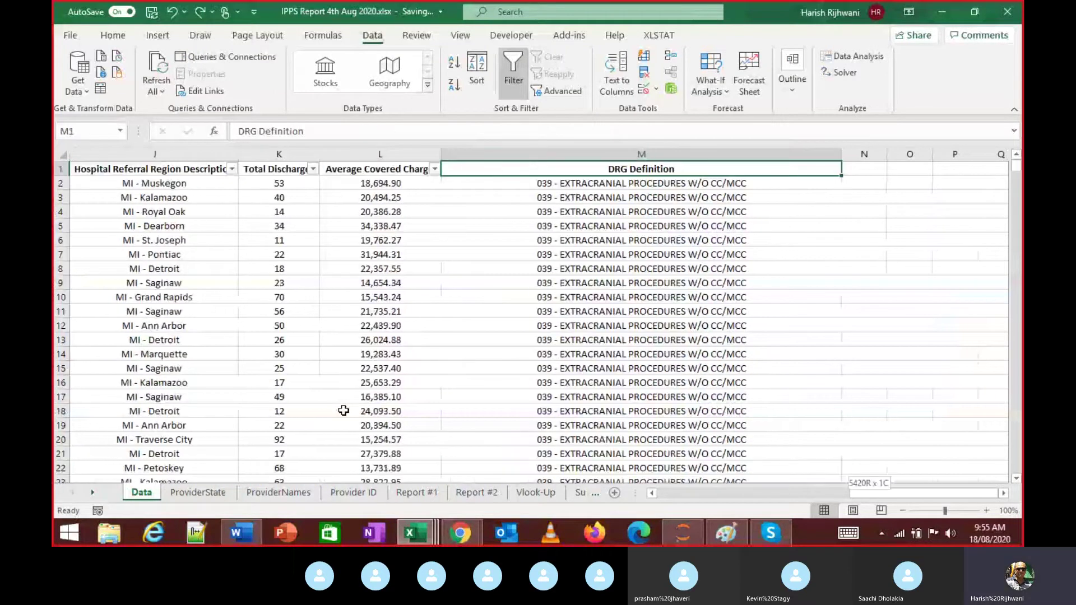
pyautogui.hotkey('ctrl', 'shift', 'Down')
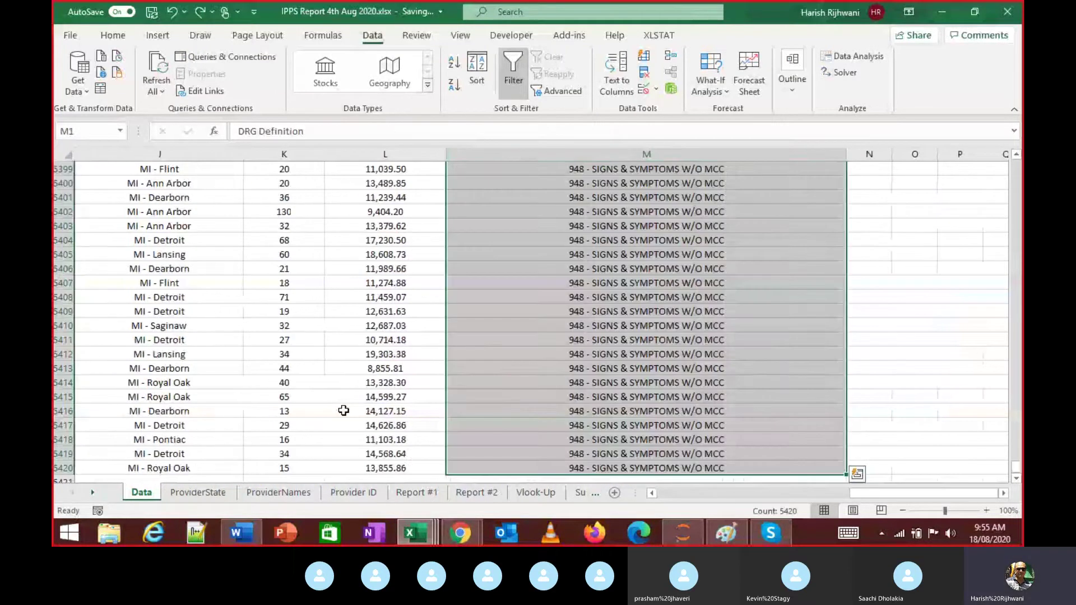
pyautogui.click(620, 93)
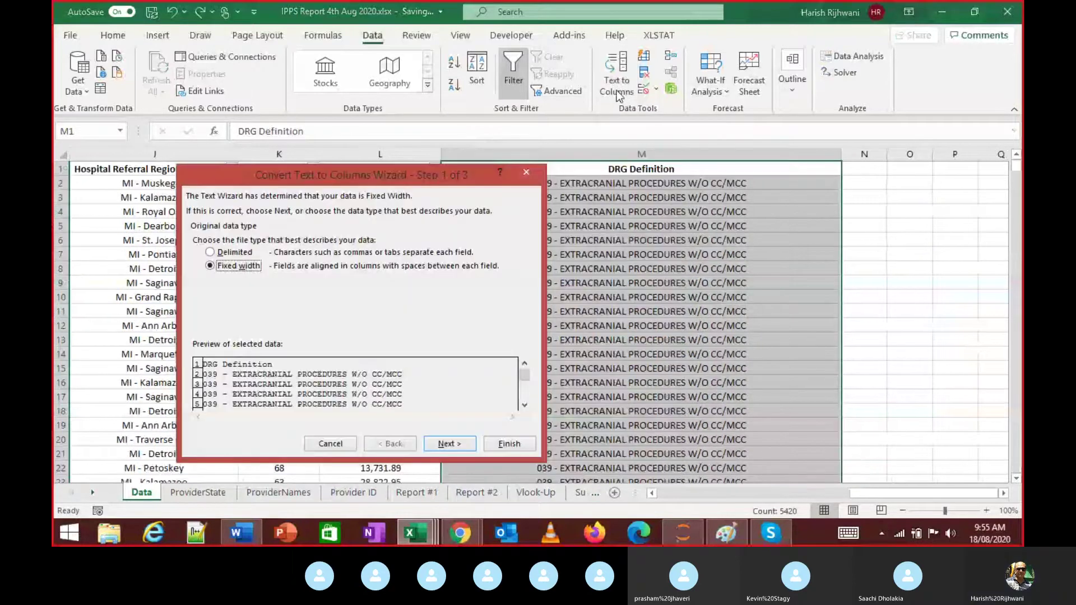
pyautogui.click(235, 253)
pyautogui.click(238, 266)
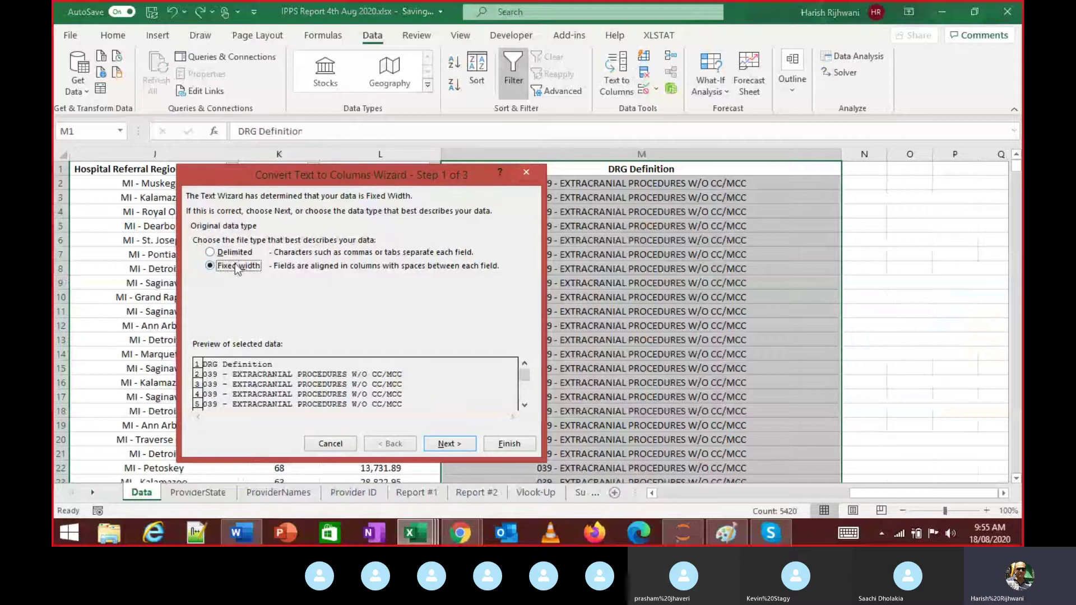
pyautogui.click(227, 254)
pyautogui.click(450, 443)
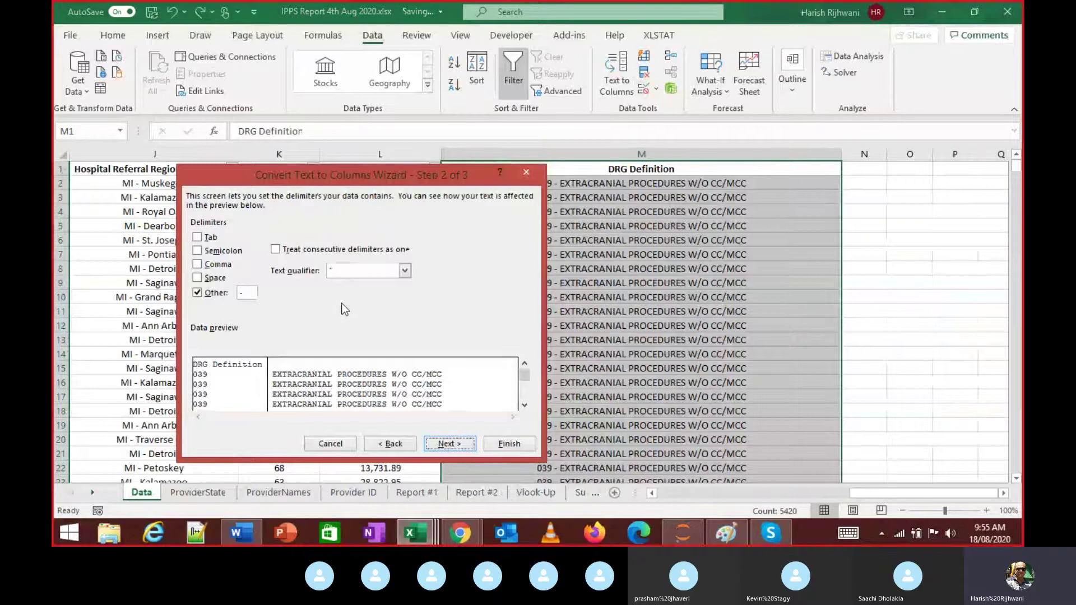
pyautogui.click(396, 447)
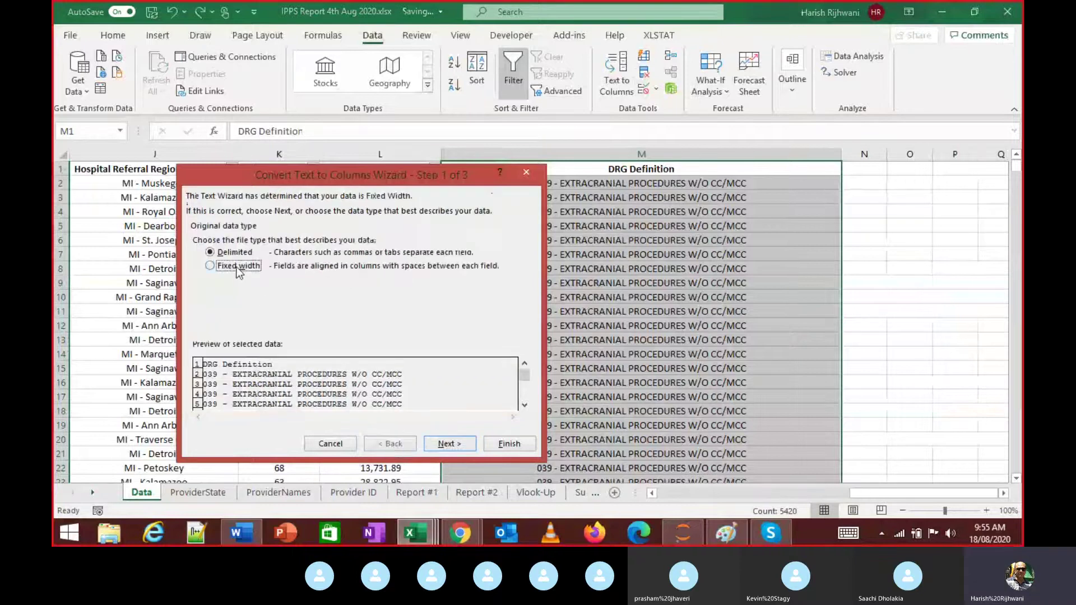
pyautogui.click(238, 267)
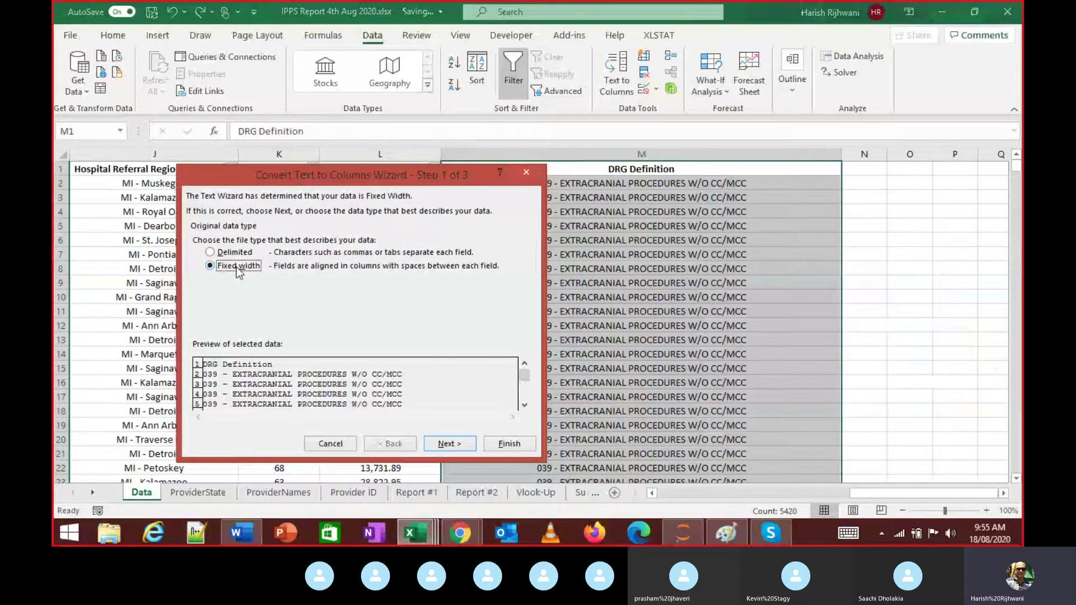
pyautogui.click(450, 444)
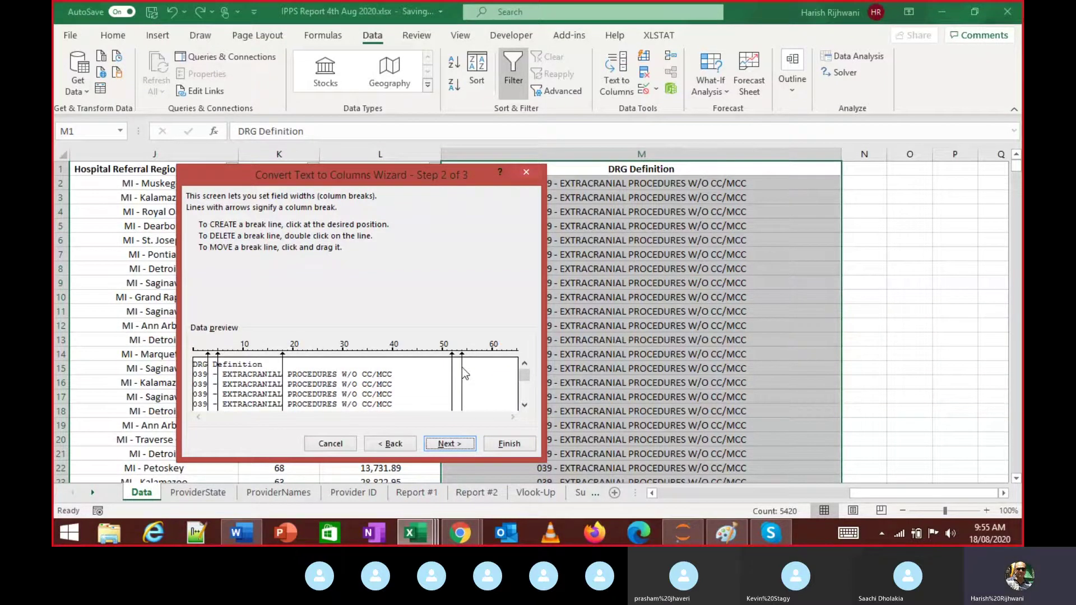
# Remove the column breaks beyond position 50 in the fixed-width preview
pyautogui.moveTo(461, 368); pyautogui.dragTo(449, 364)
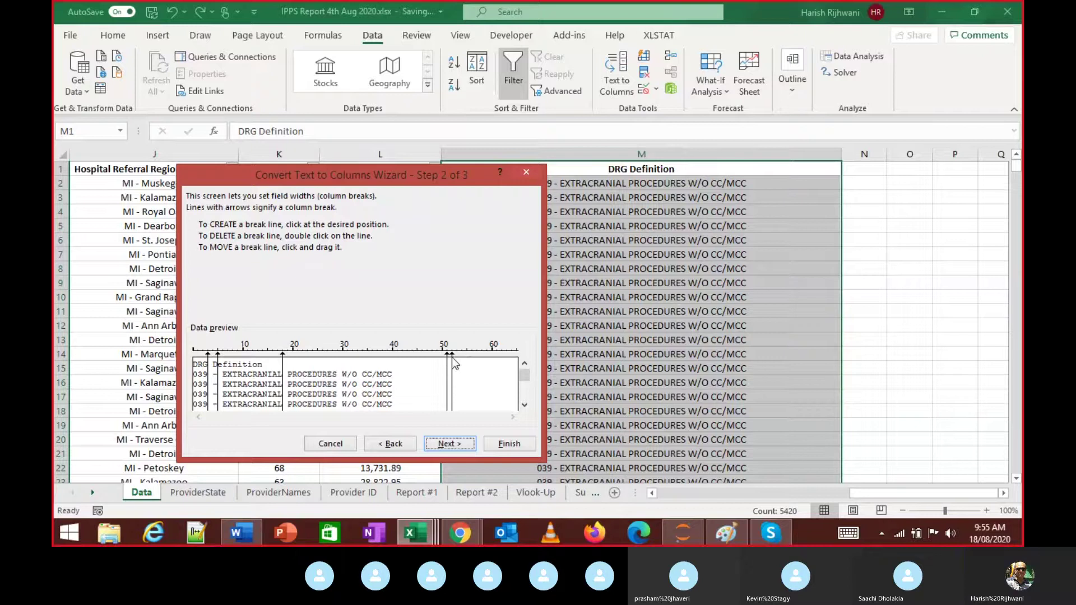
pyautogui.moveTo(452, 357); pyautogui.dragTo(449, 357)
pyautogui.doubleClick(446, 357)
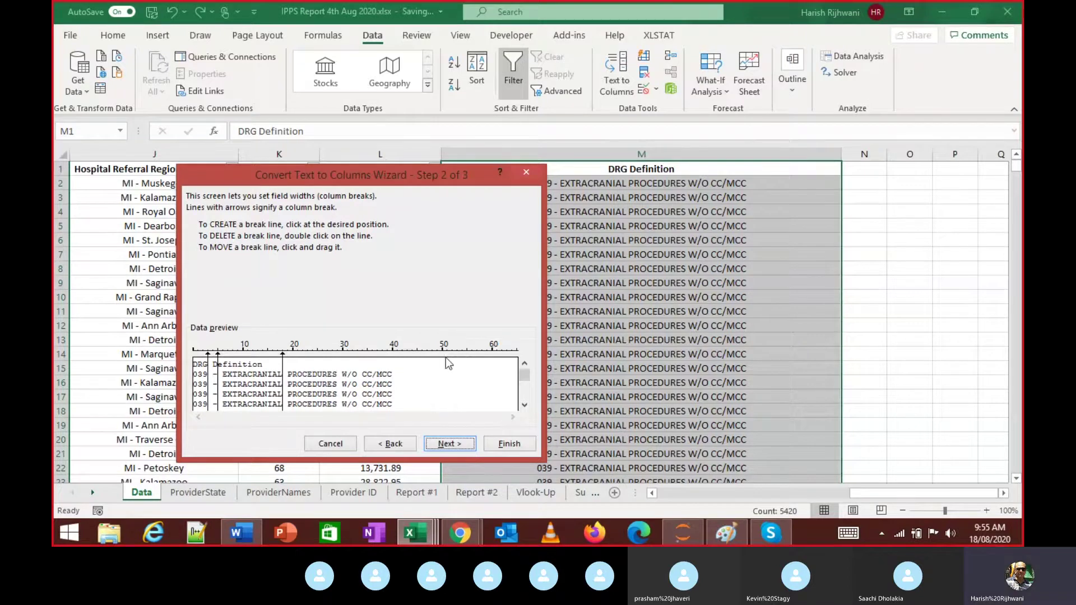
# Keep column breaks only at positions 3 and 6, around the hyphen, and split column M with General format from $M$1
pyautogui.moveTo(282, 361); pyautogui.dragTo(206, 367)
pyautogui.click(209, 354)
pyautogui.click(222, 357)
pyautogui.click(461, 446)
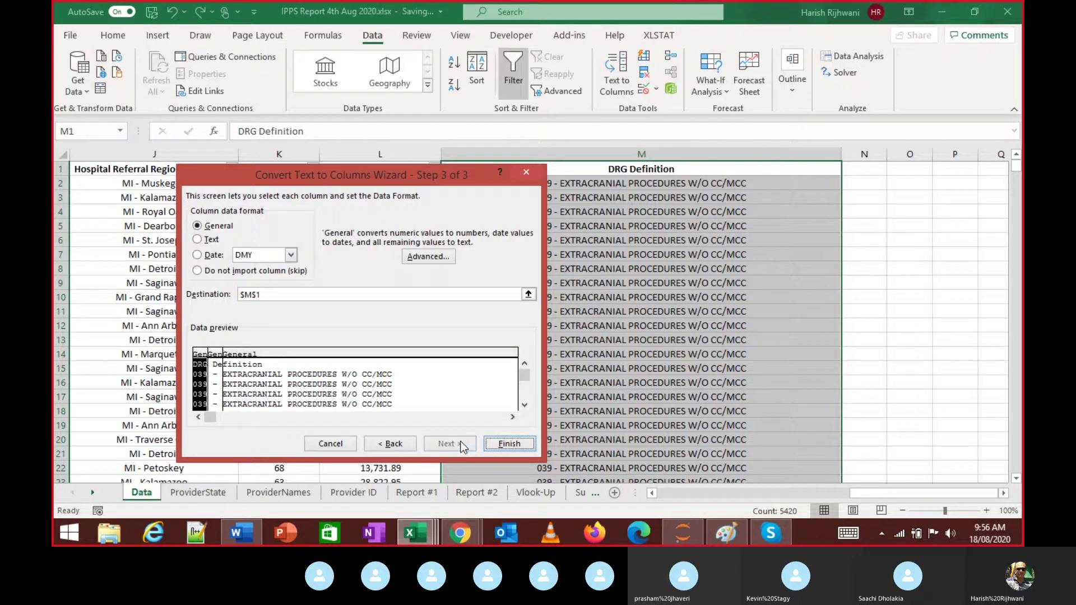
pyautogui.click(390, 443)
pyautogui.click(451, 443)
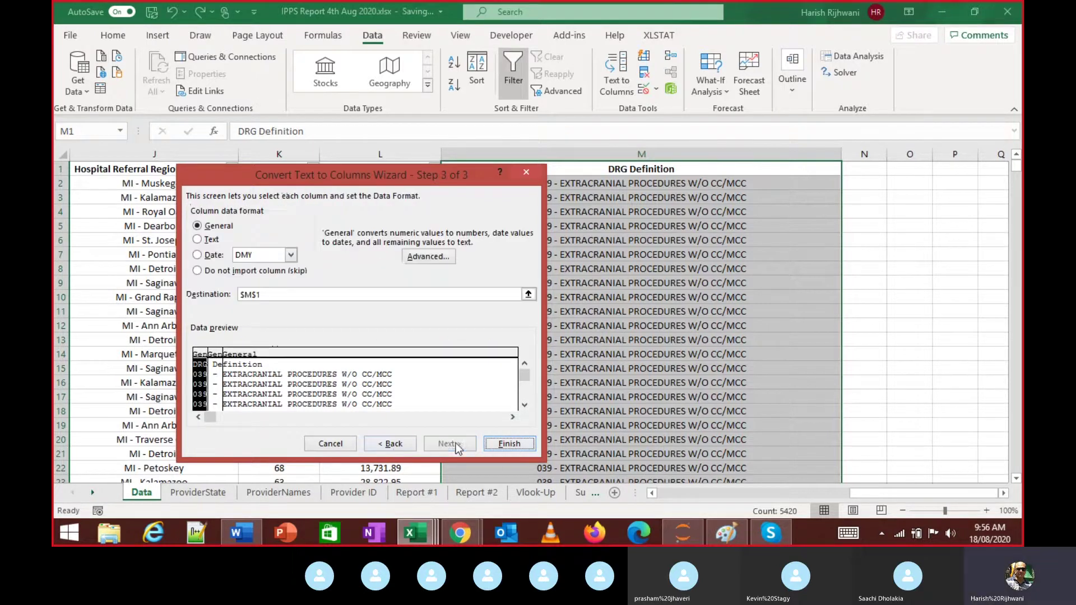
pyautogui.click(510, 444)
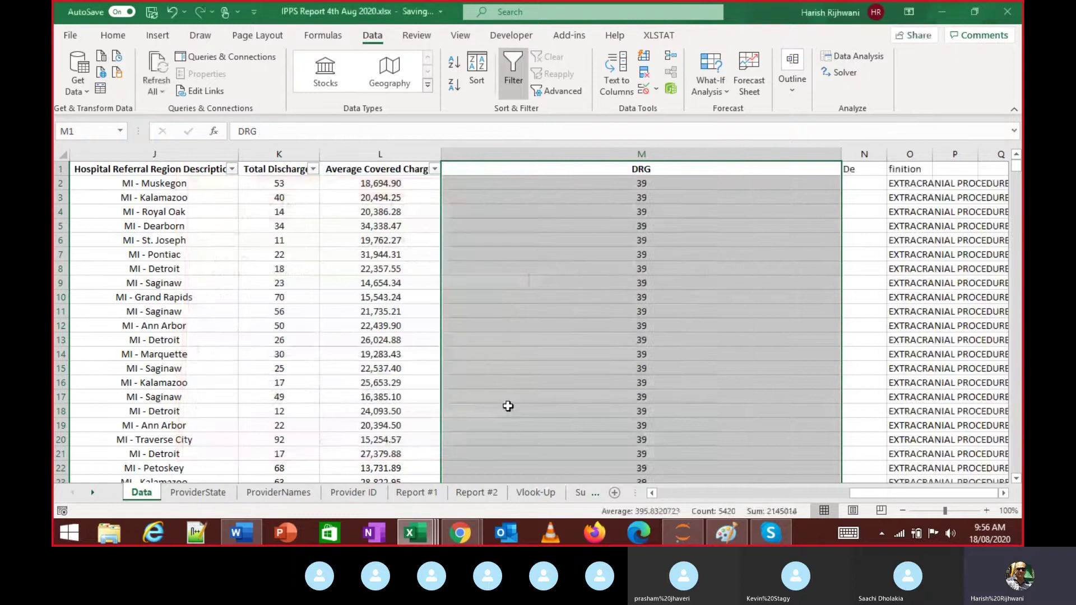
# Examine the fixed-width split from header to last record, checking code, hyphen and description columns and column P for leftover text
pyautogui.press('Right')
pyautogui.hotkey('ctrl', 'Down')
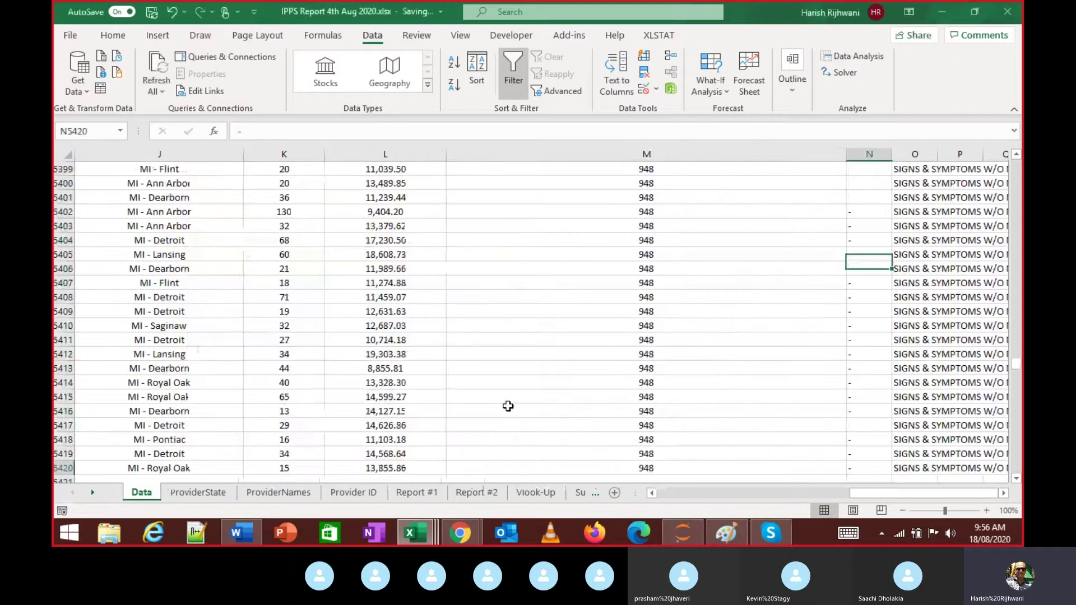
pyautogui.hotkey('ctrl', 'Up')
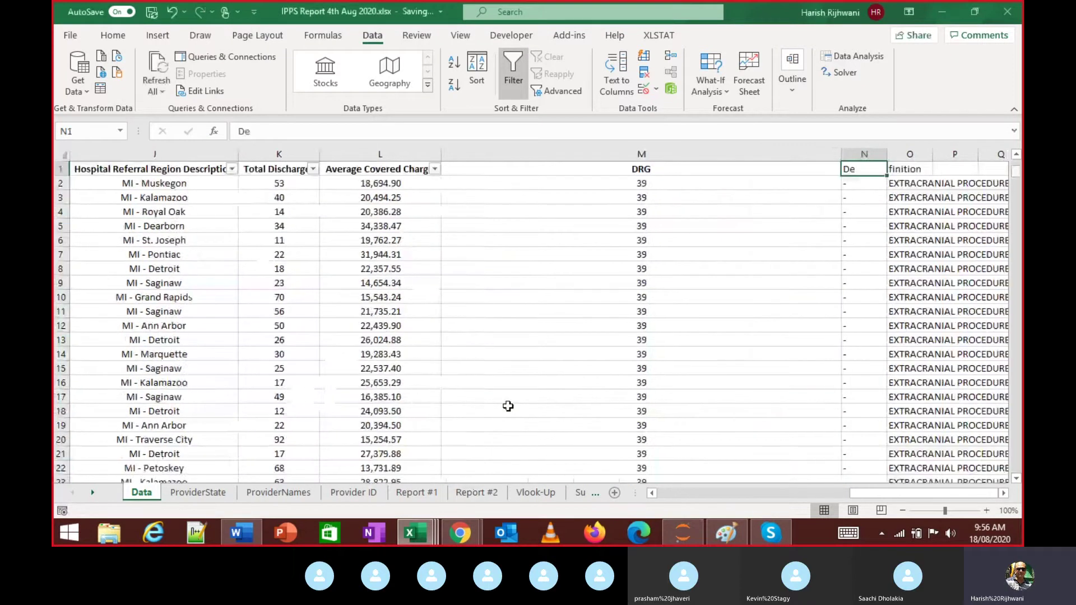
pyautogui.press('Right')
pyautogui.hotkey('ctrl', 'Down')
pyautogui.hotkey('ctrl', 'Up')
pyautogui.press('Right')
pyautogui.hotkey('ctrl', 'Down')
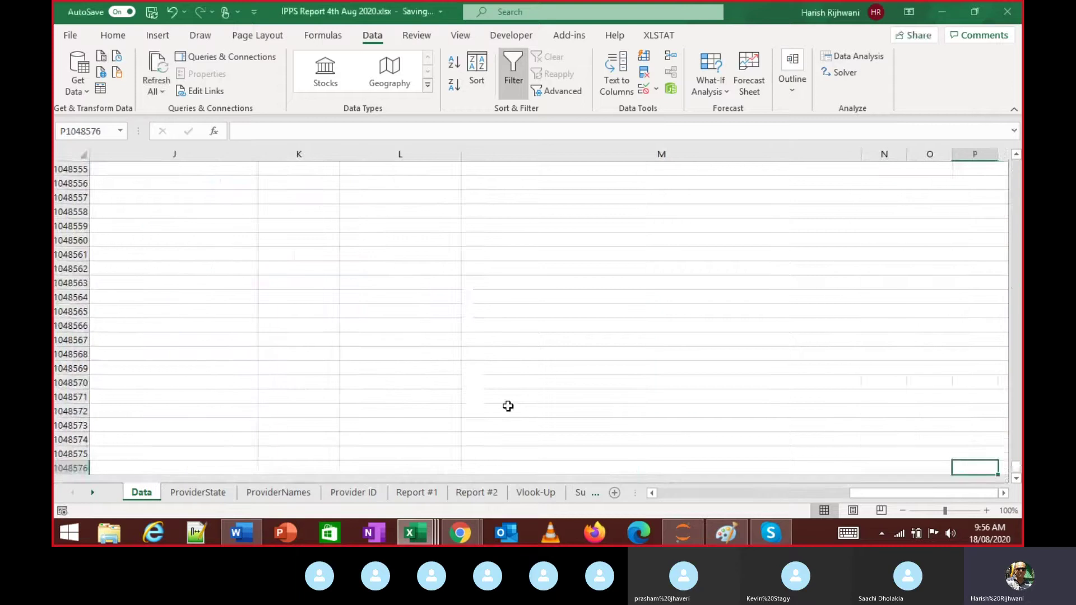
pyautogui.hotkey('ctrl', 'Up')
pyautogui.press('Left')
pyautogui.press('Left')
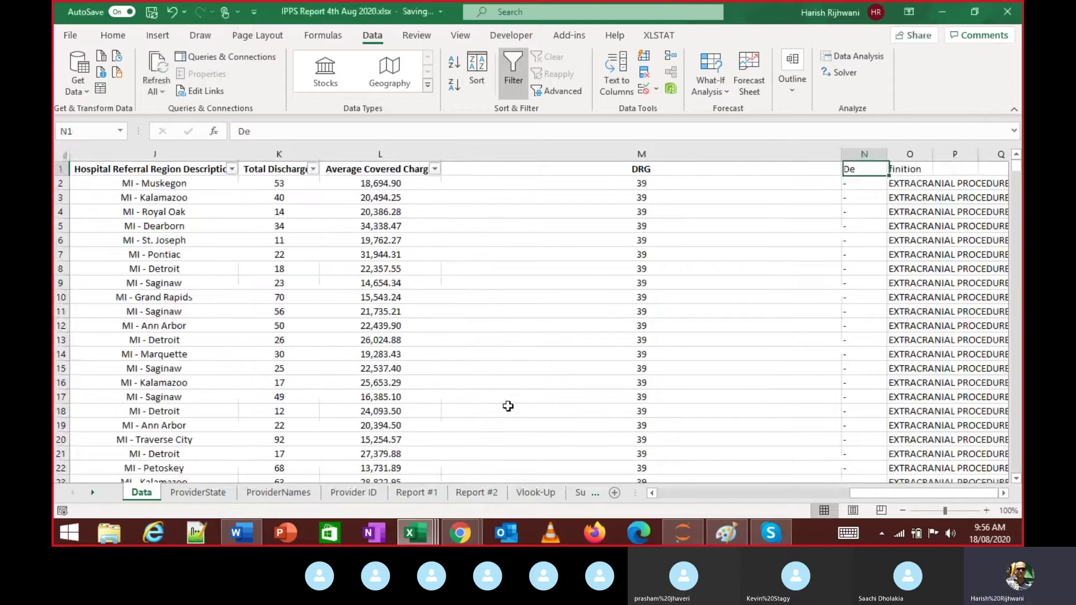
pyautogui.press('Left')
pyautogui.hotkey('ctrl', 'Down')
pyautogui.hotkey('ctrl', 'Up')
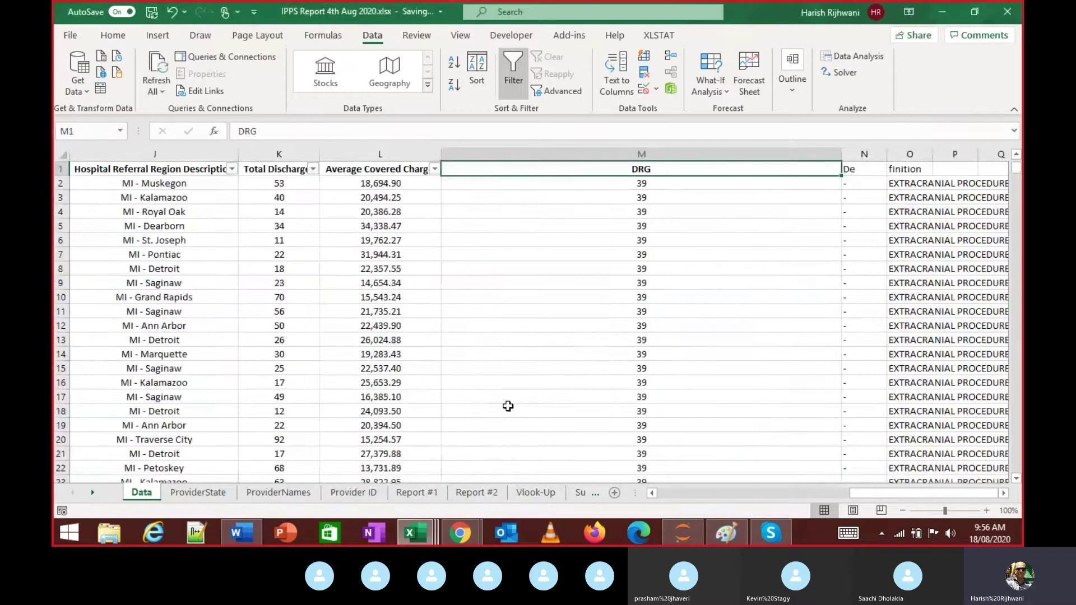
pyautogui.press('Right')
pyautogui.press('Right')
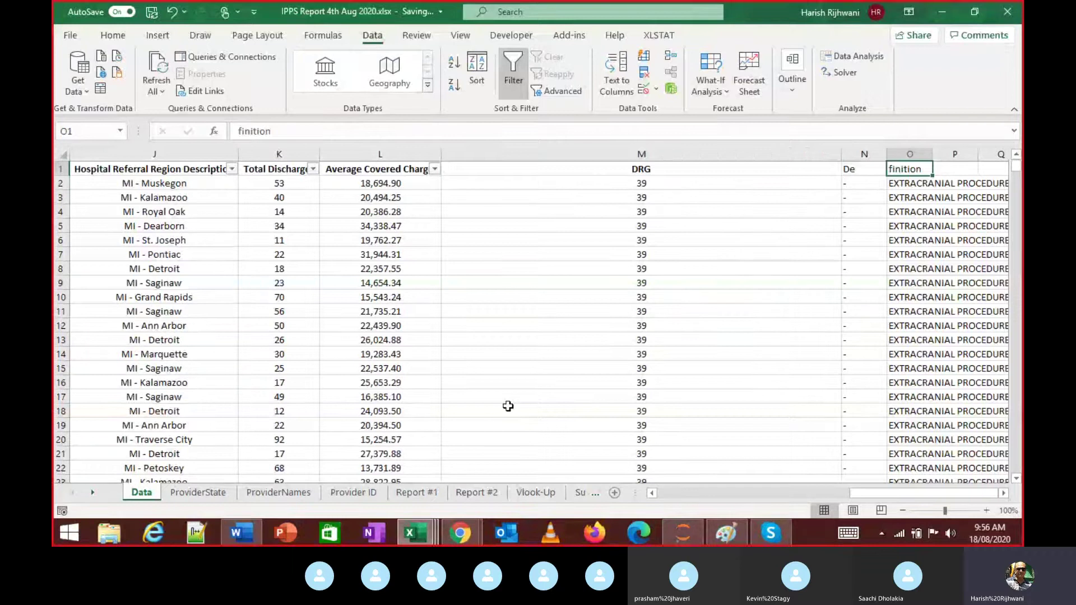
pyautogui.press('Left')
pyautogui.press('Left')
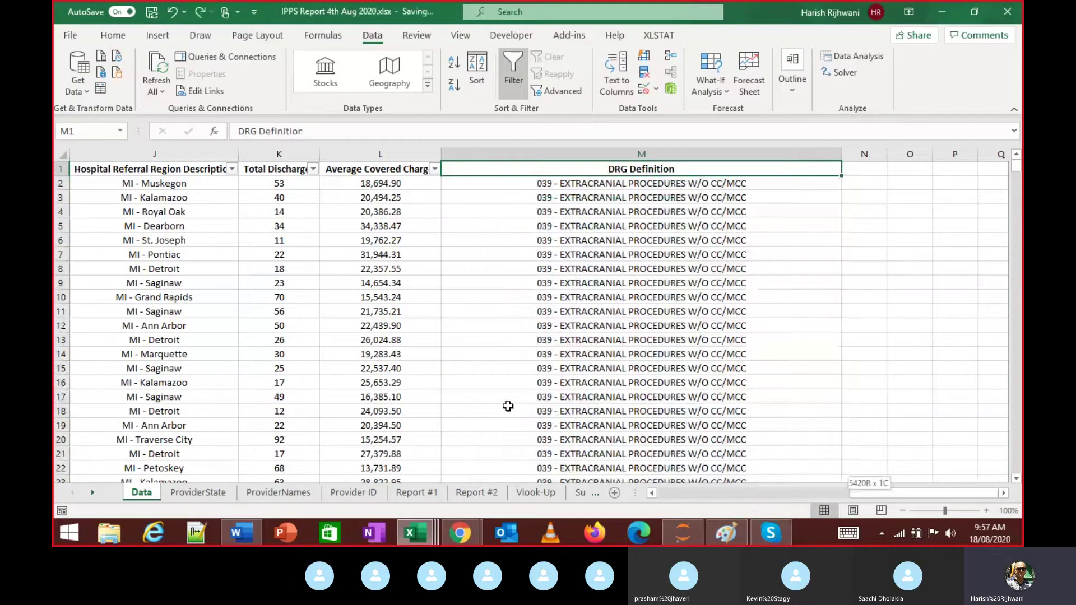
# Start Text to Columns on the DRG Definition cells of column M from the header to the last record, keeping Fixed width
pyautogui.hotkey('ctrl', 'shift', 'Down')
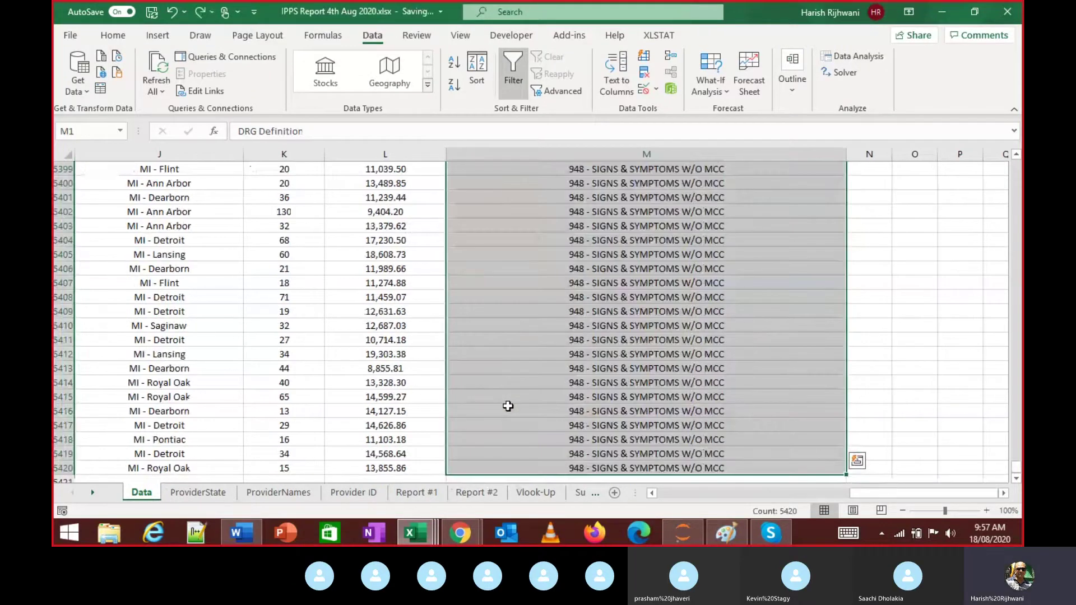
pyautogui.click(623, 69)
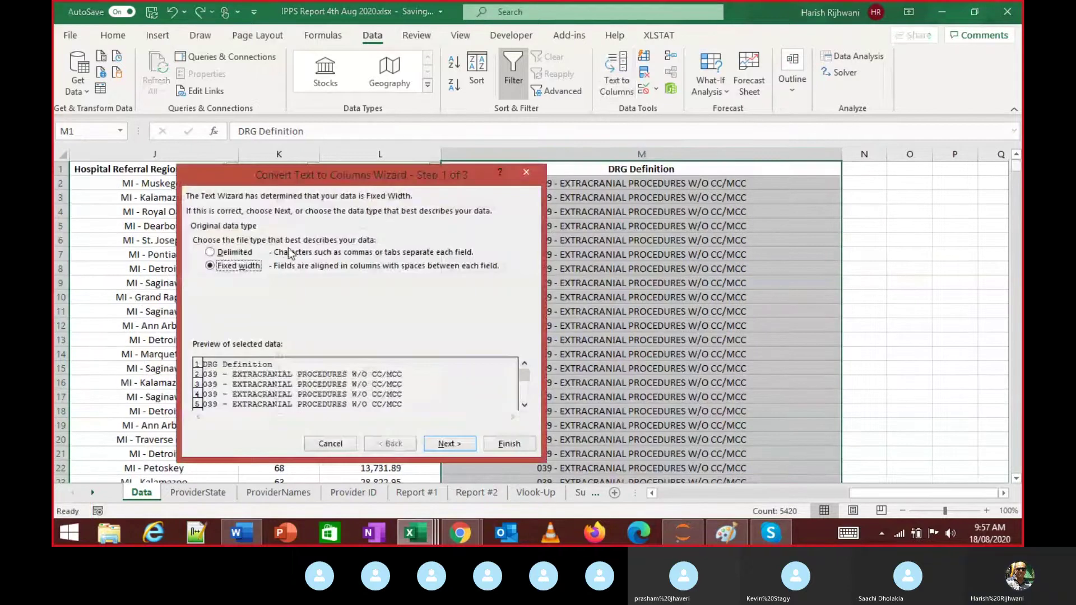
pyautogui.click(448, 445)
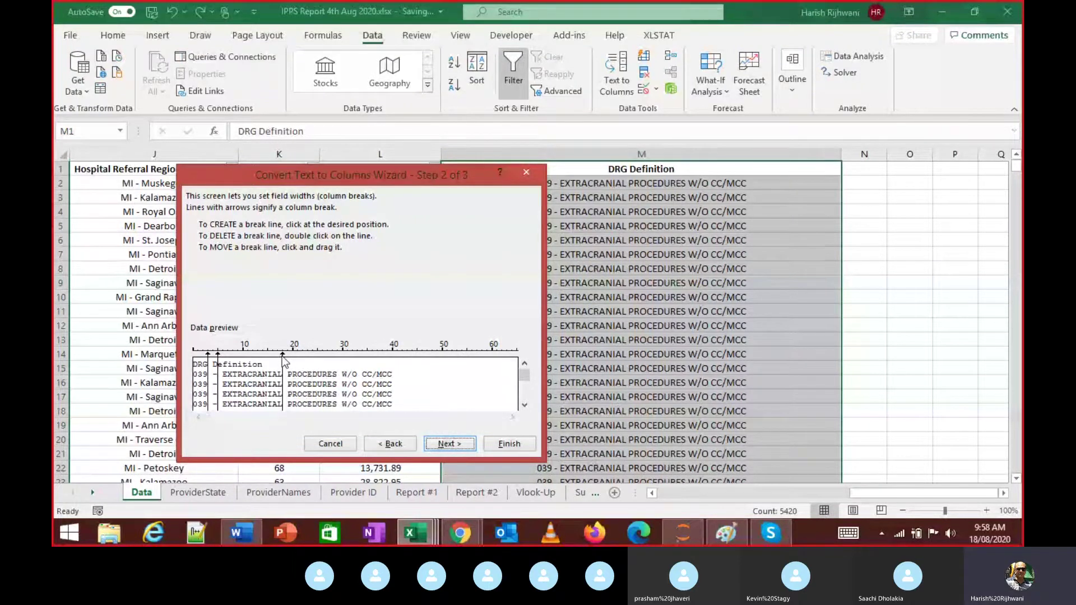
# Remove the break after EXTRACRANIAL, shift the second break to position 6 and split column M in General format from $M$1
pyautogui.doubleClick(281, 355)
pyautogui.click(227, 370)
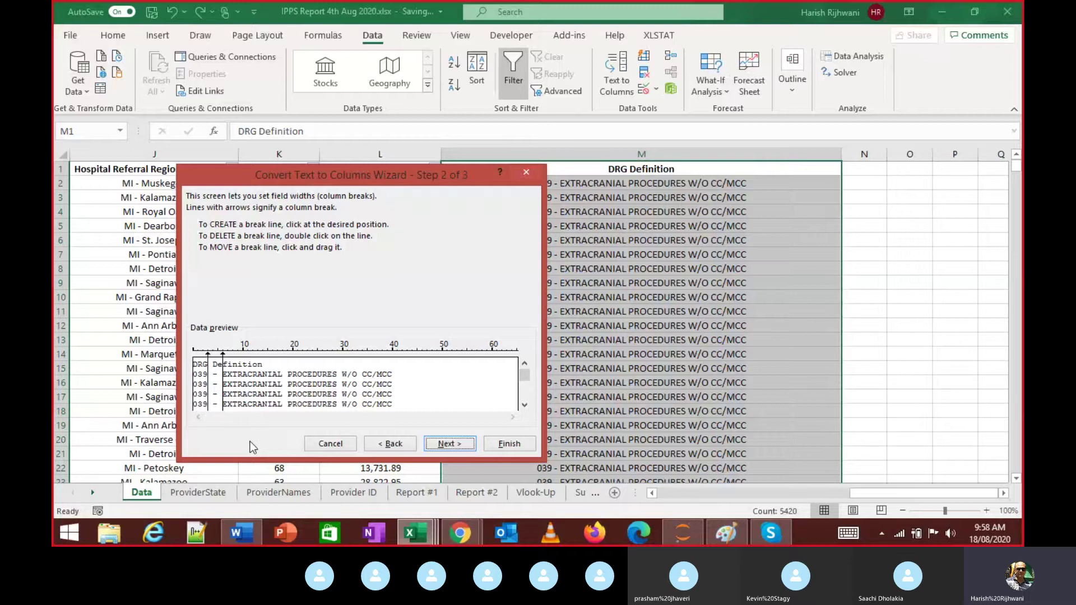
pyautogui.click(450, 444)
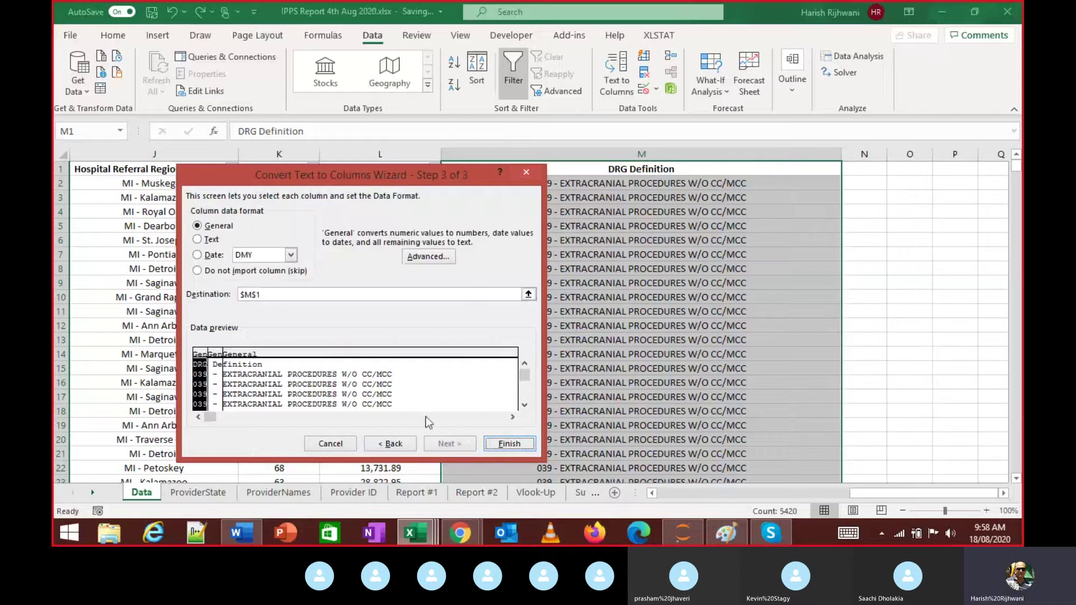
pyautogui.click(506, 448)
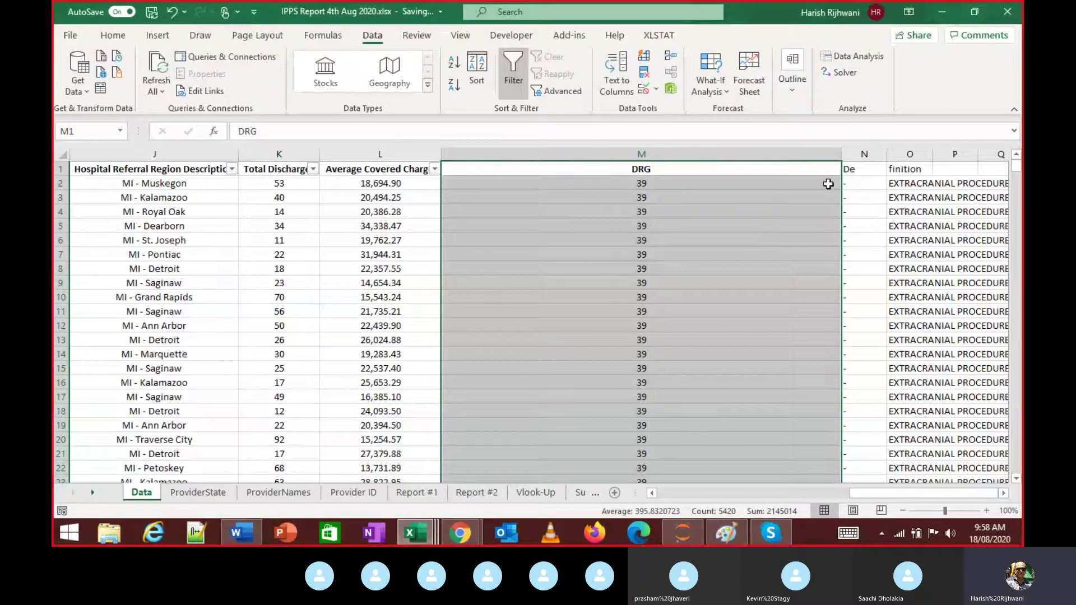
pyautogui.click(911, 185)
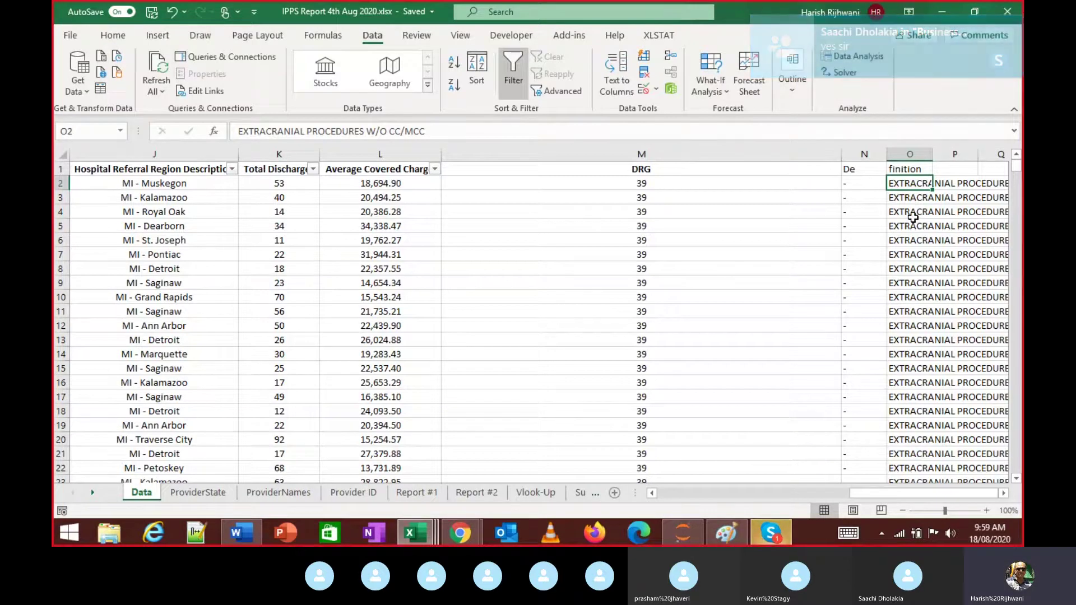
# Go to the Report #2 sheet and widen column D slightly
pyautogui.click(495, 492)
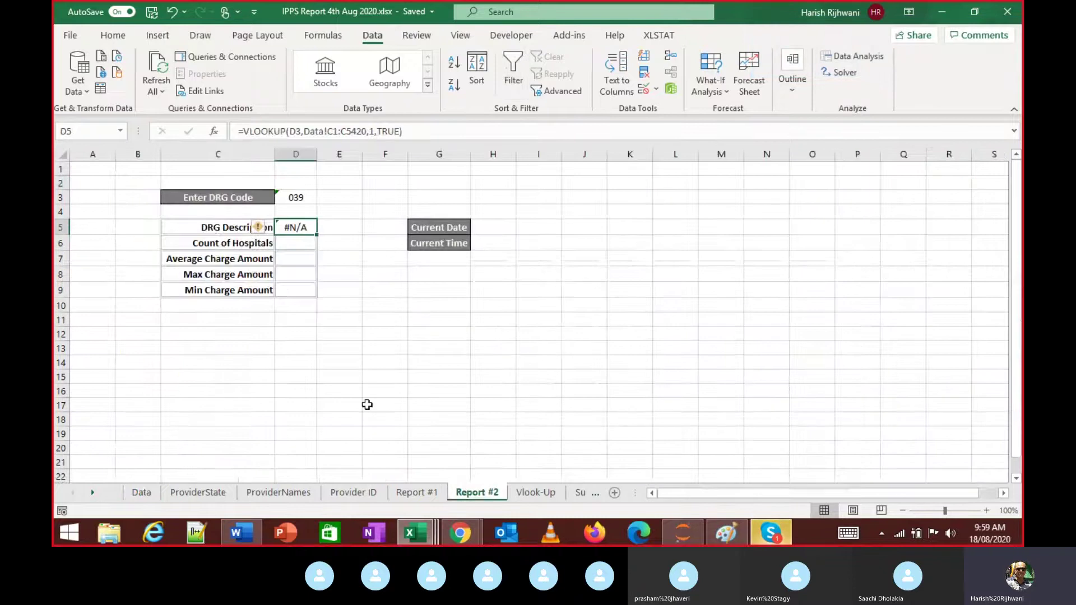
pyautogui.moveTo(316, 156)
pyautogui.mouseDown()
pyautogui.moveTo(366, 171)
pyautogui.moveTo(331, 157)
pyautogui.mouseUp()
pyautogui.click(353, 348)
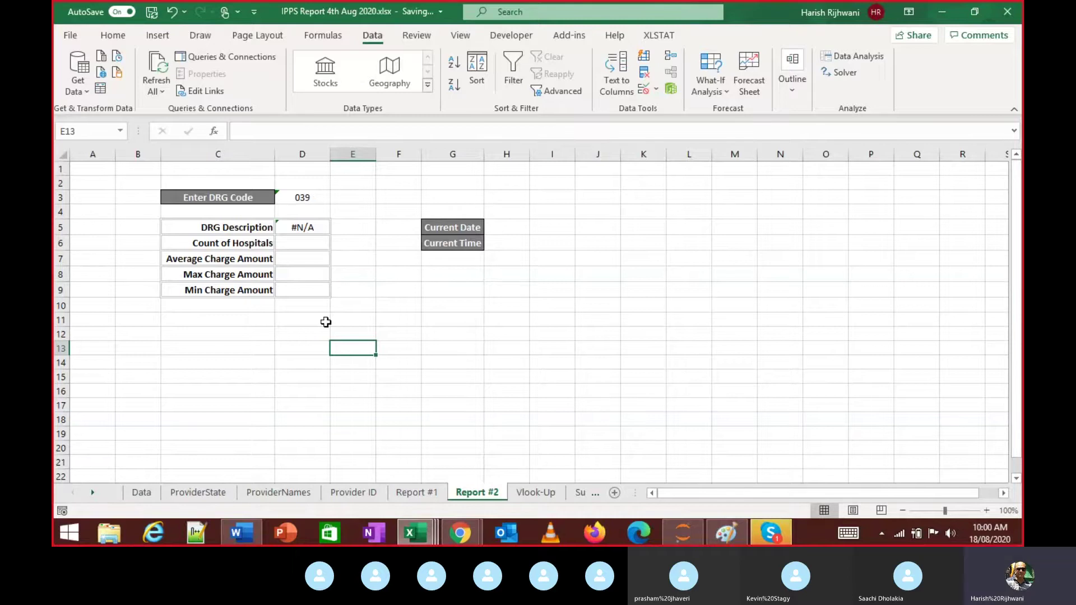
pyautogui.press('Up')
pyautogui.press('Up')
pyautogui.press('Up')
pyautogui.press('Up')
pyautogui.press('Up')
pyautogui.press('Up')
pyautogui.press('Up')
pyautogui.press('Up')
pyautogui.press('Up')
pyautogui.press('Up')
pyautogui.press('Up')
pyautogui.press('Left')
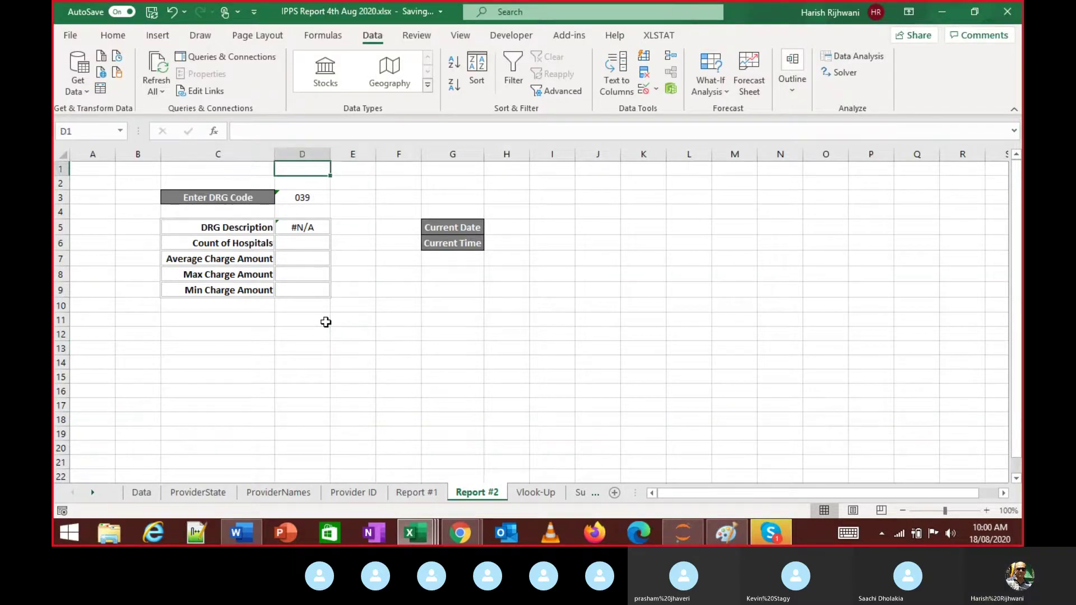
pyautogui.press('Down')
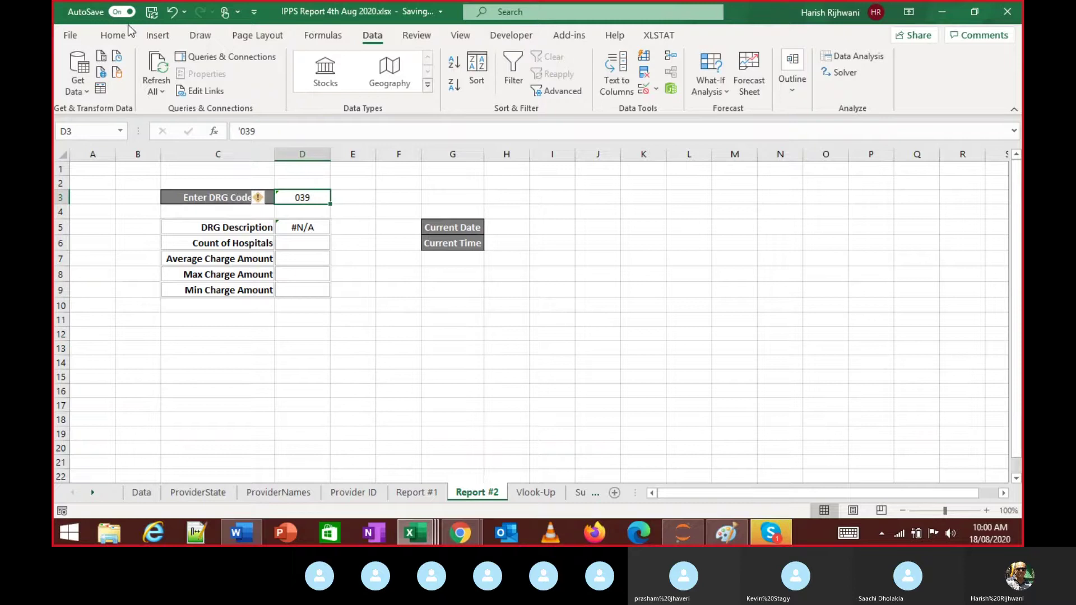
pyautogui.click(113, 34)
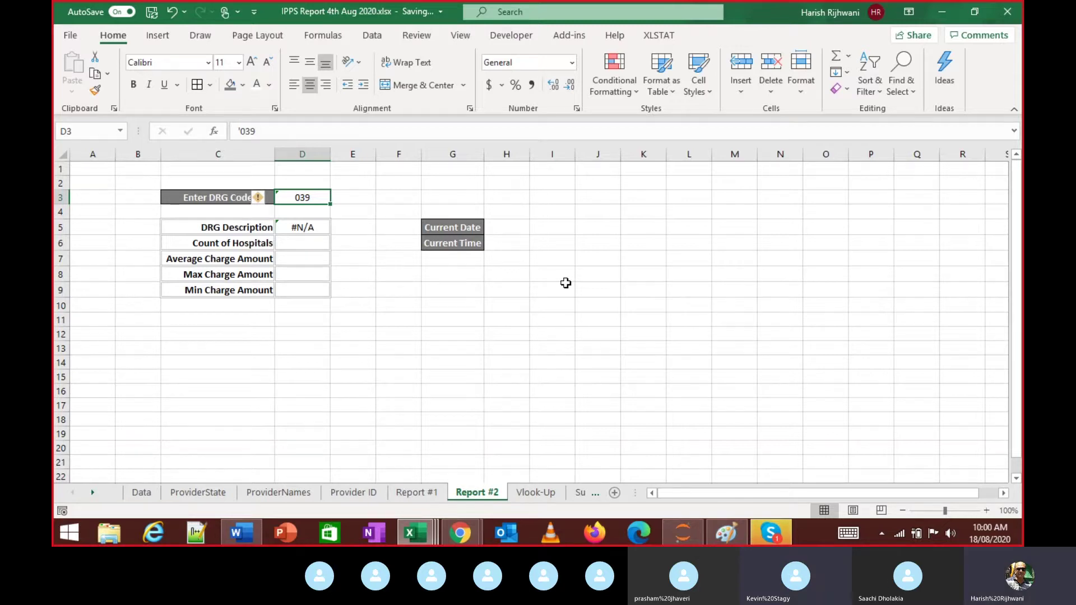
# Switch to the Skype call and stop sharing the screen
pyautogui.hotkey('alt', 'Tab')
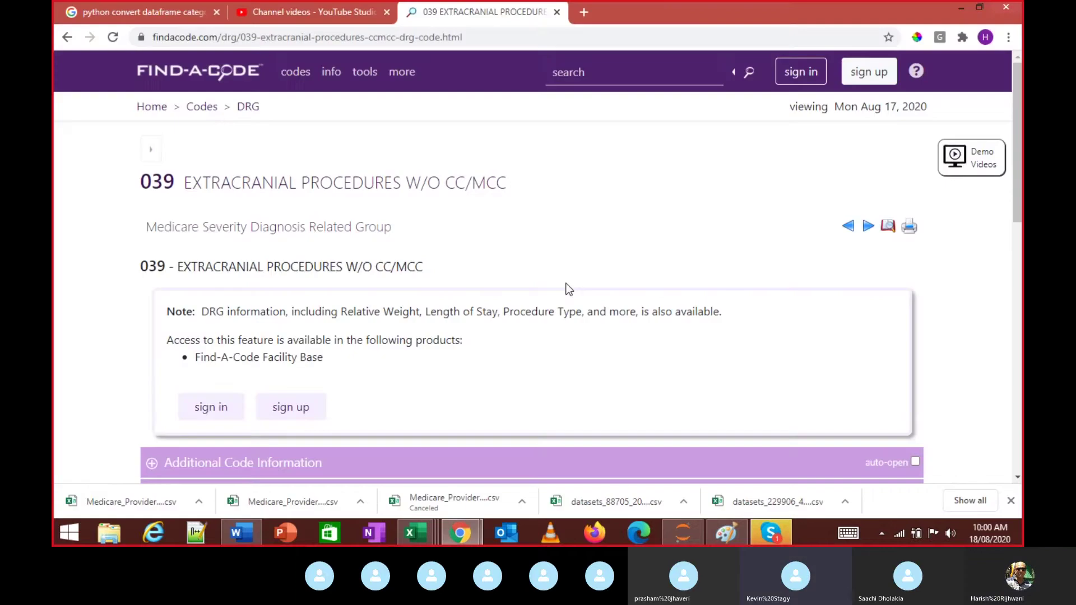
pyautogui.hotkey('alt', 'Tab')
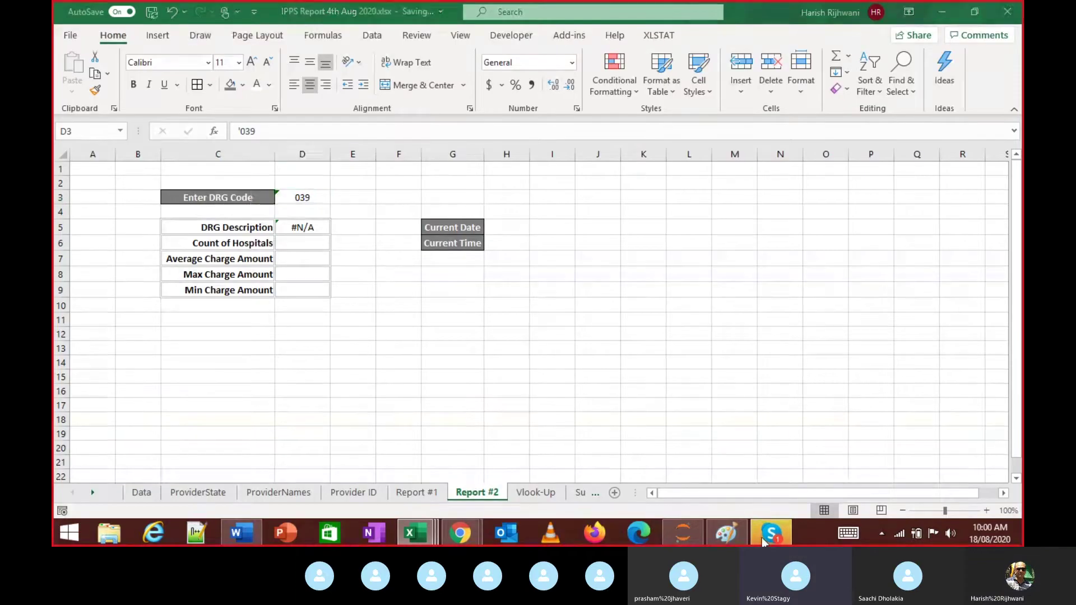
pyautogui.click(769, 535)
pyautogui.click(636, 482)
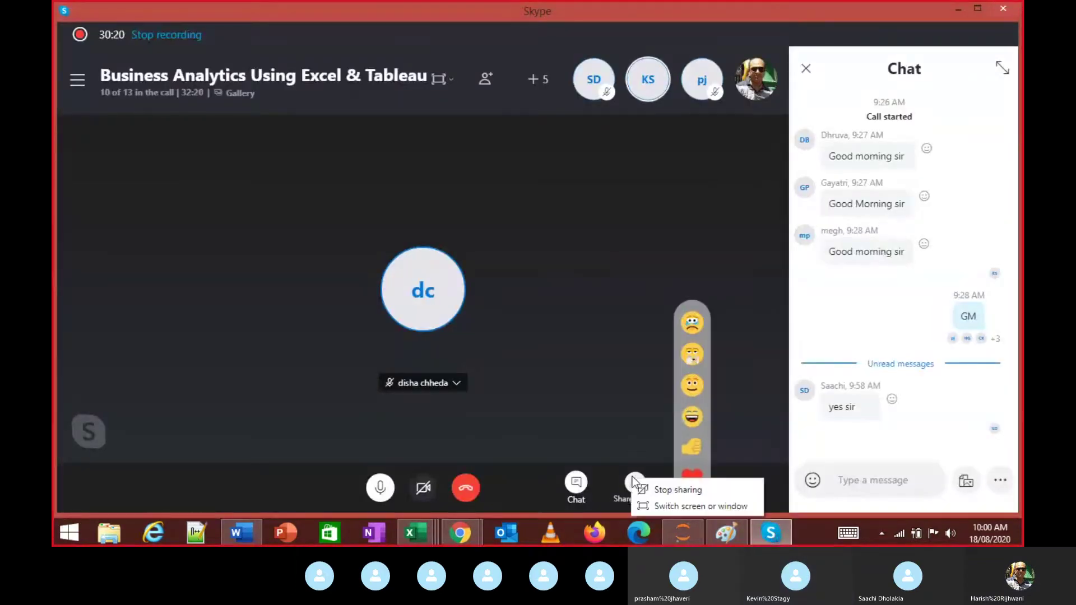
pyautogui.click(665, 491)
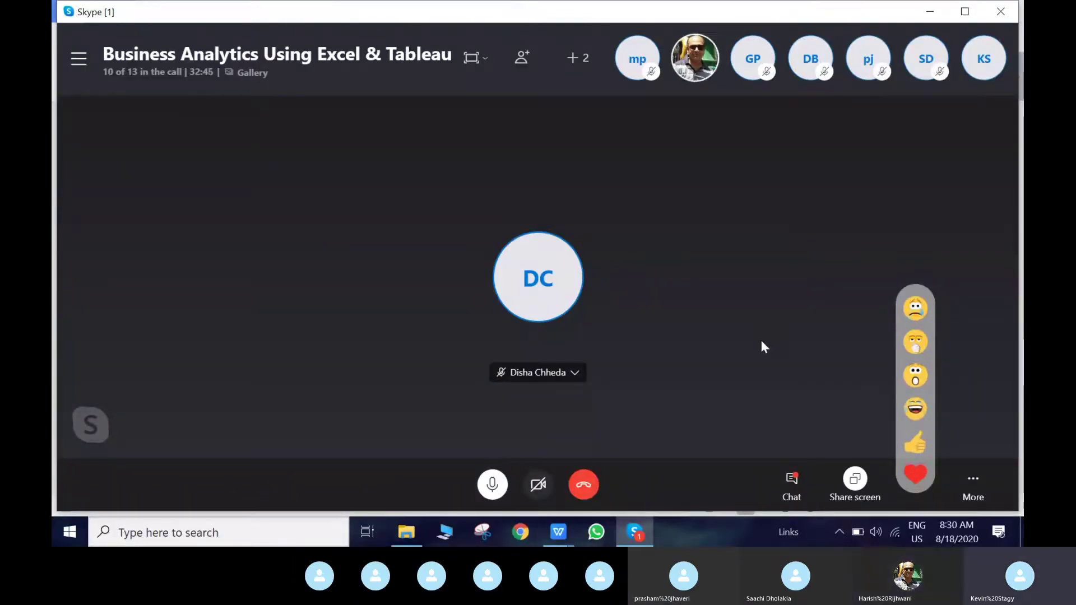
# Minimise the Skype call, dismiss its floating window and inspect the split DRG description in N2 of the WPS IPPS Data sheet
pyautogui.click(929, 14)
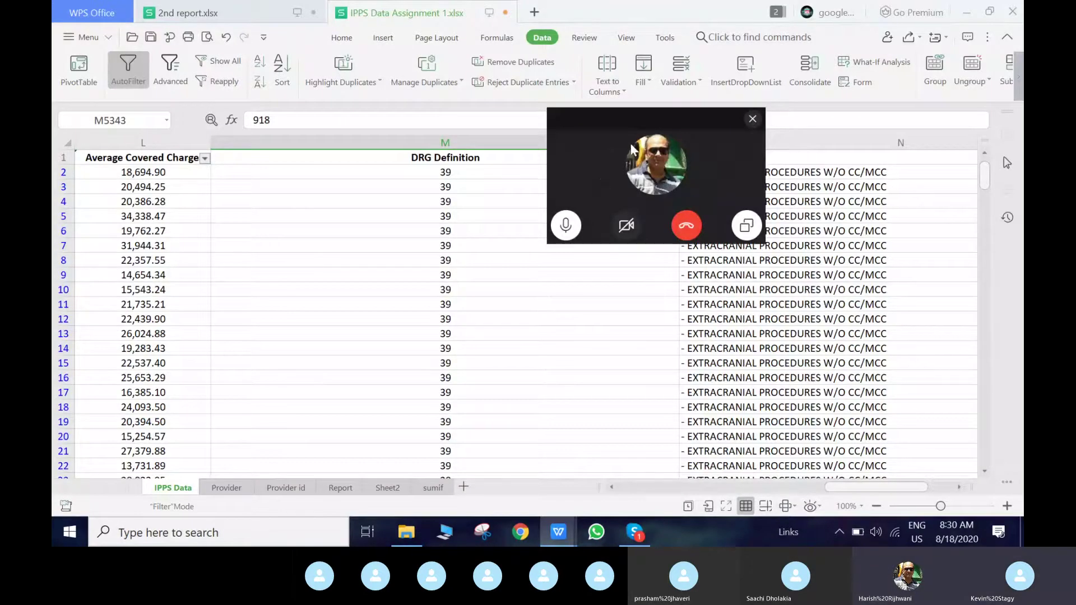
pyautogui.click(753, 118)
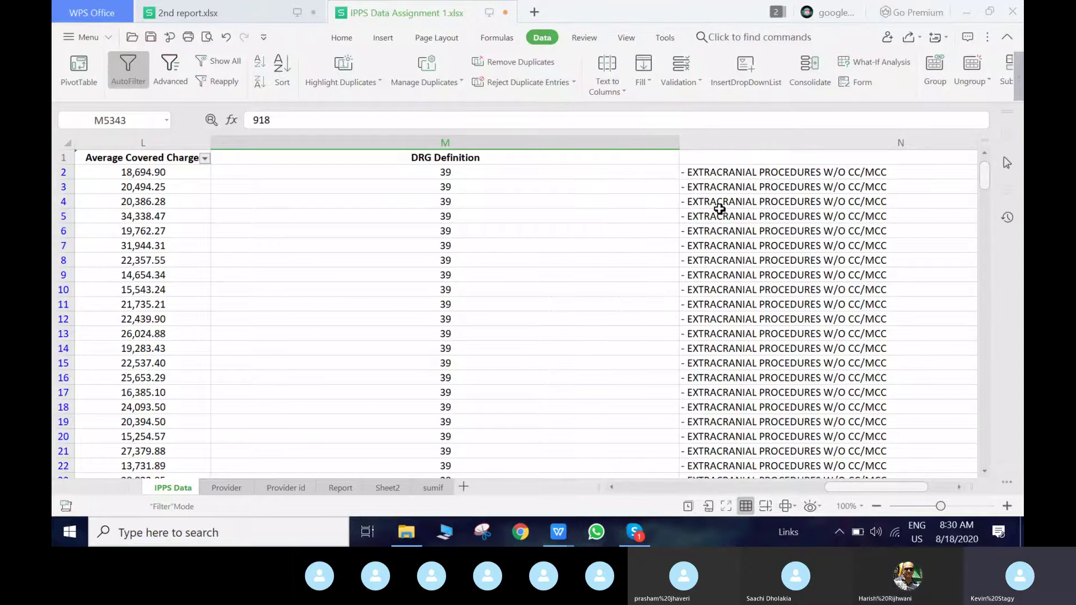
pyautogui.scroll(-1, 631, 216)
pyautogui.scroll(-1, 662, 215)
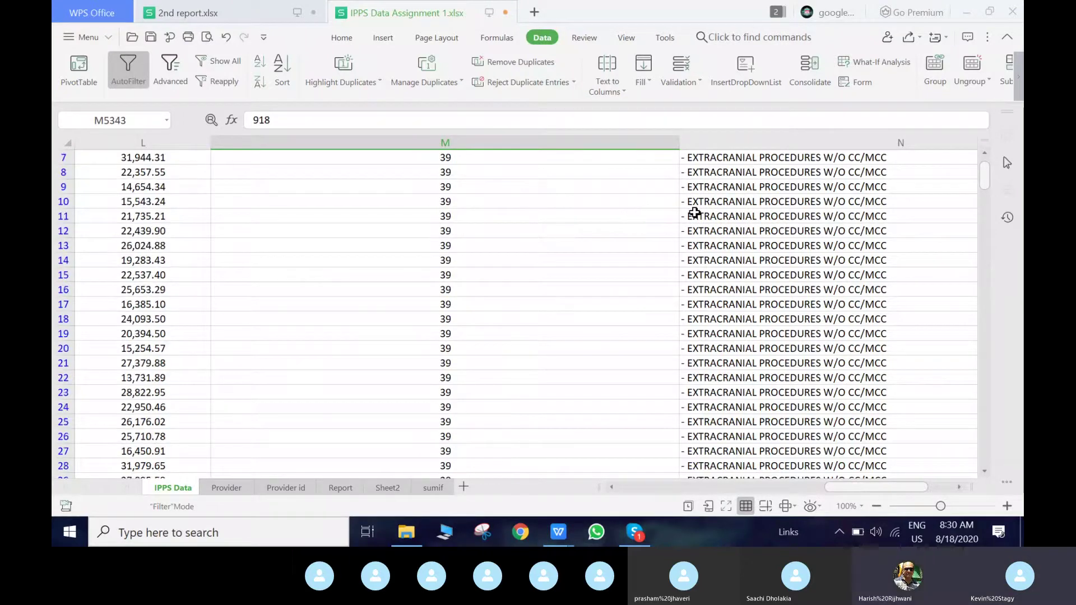
pyautogui.scroll(2, 723, 196)
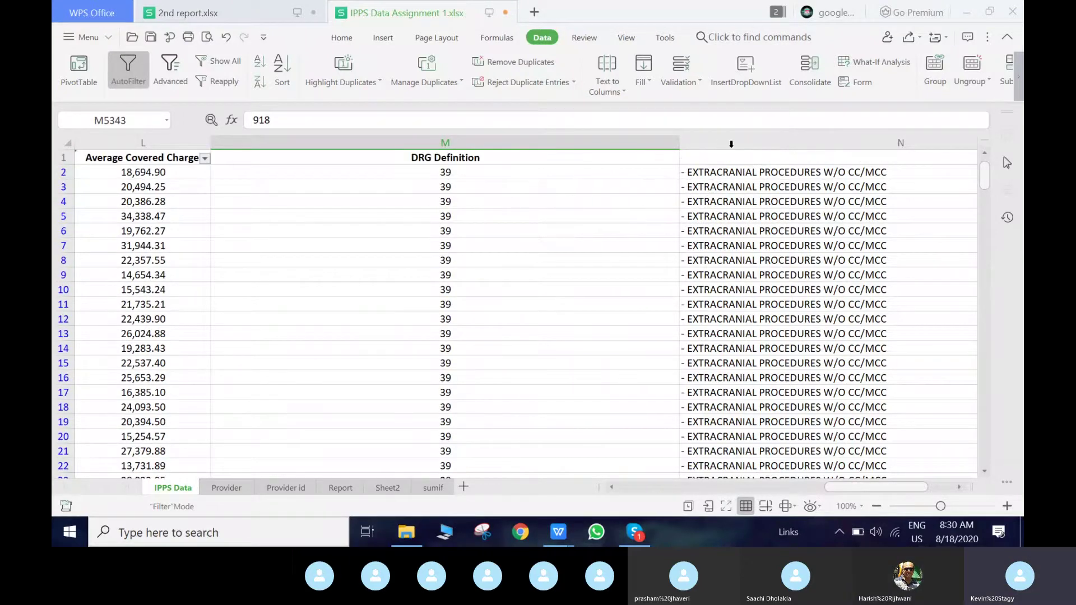
pyautogui.click(798, 172)
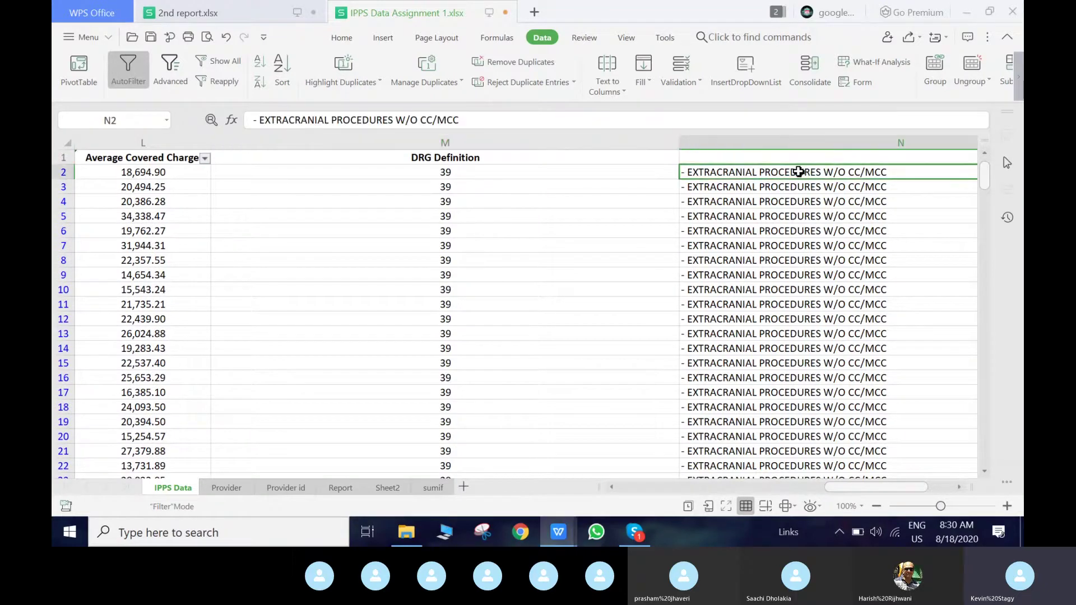
# Examine the split DRG codes and descriptions in columns M and N, from the first data row to the last
pyautogui.hotkey('ctrl', 'Down')
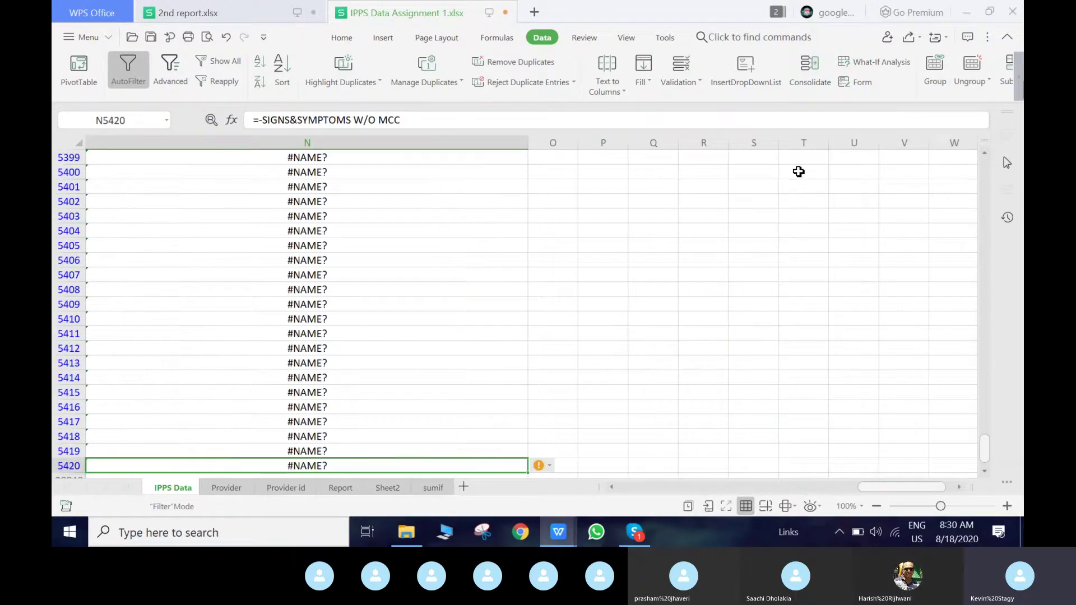
pyautogui.moveTo(859, 486); pyautogui.dragTo(809, 475)
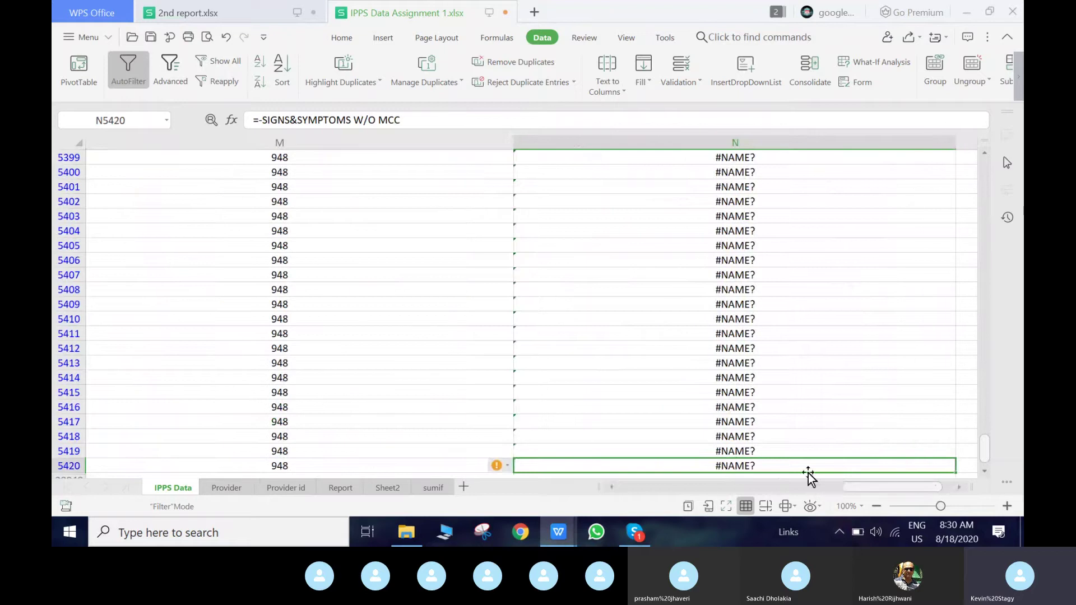
pyautogui.scroll(2, 809, 476)
pyautogui.moveTo(988, 455); pyautogui.dragTo(982, 431)
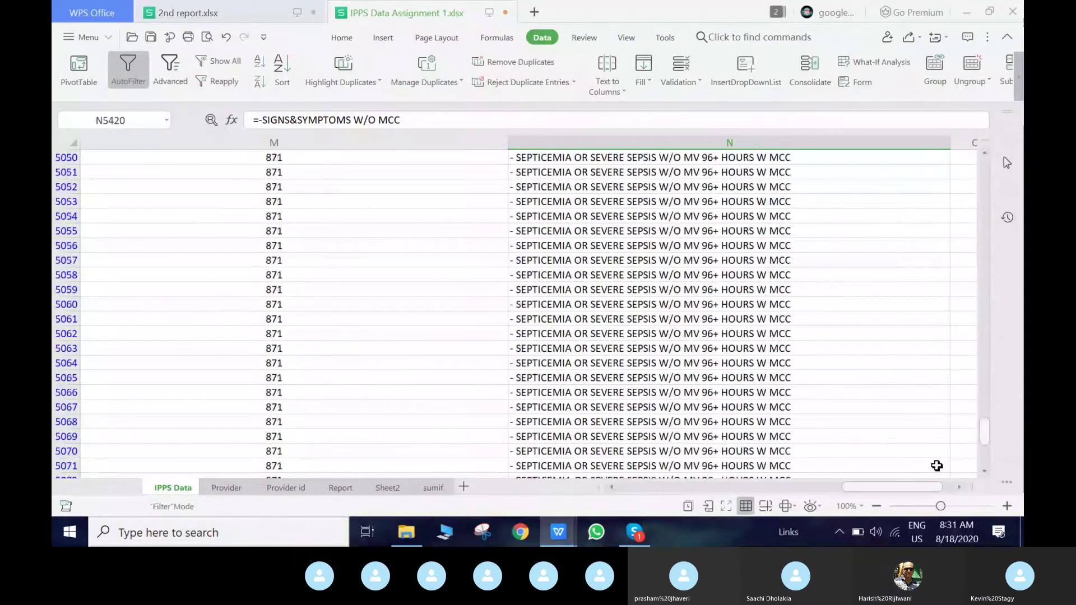
pyautogui.moveTo(907, 488); pyautogui.dragTo(752, 485)
pyautogui.hotkey('ctrl', 'Down')
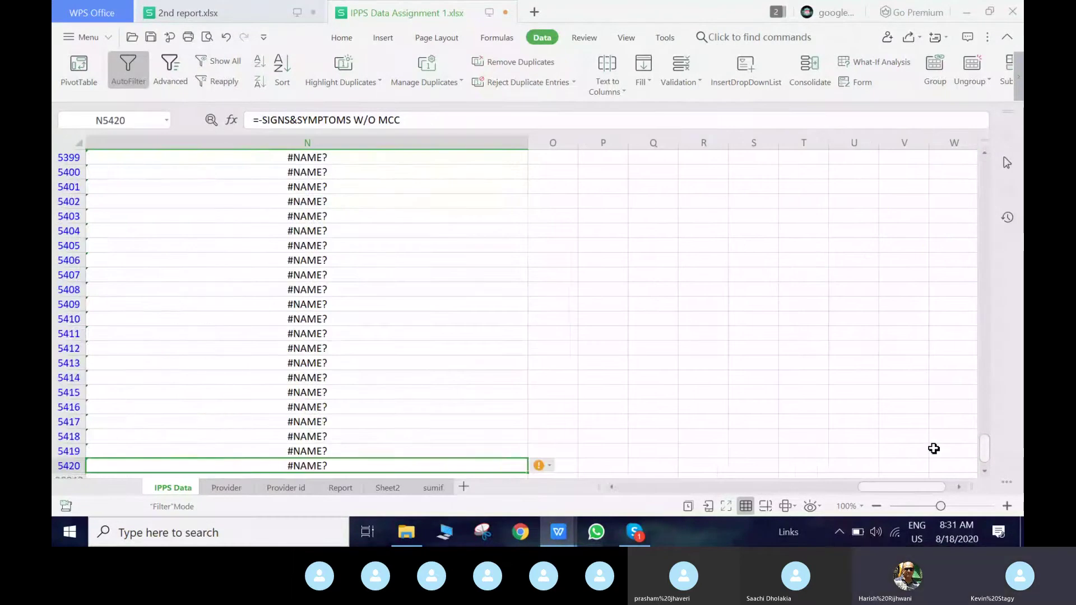
pyautogui.hotkey('ctrl', 'Up')
# Examine the list of filter values for the DRG Definition column C without changing the filter
pyautogui.moveTo(893, 487); pyautogui.dragTo(815, 498)
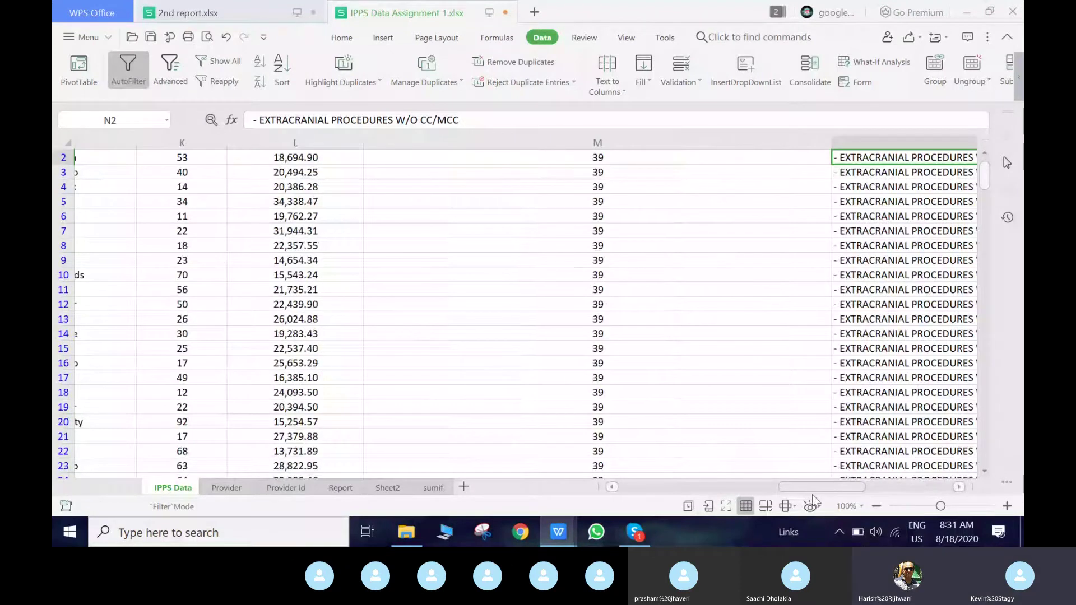
pyautogui.moveTo(812, 494); pyautogui.dragTo(650, 494)
pyautogui.click(397, 172)
pyautogui.click(983, 155)
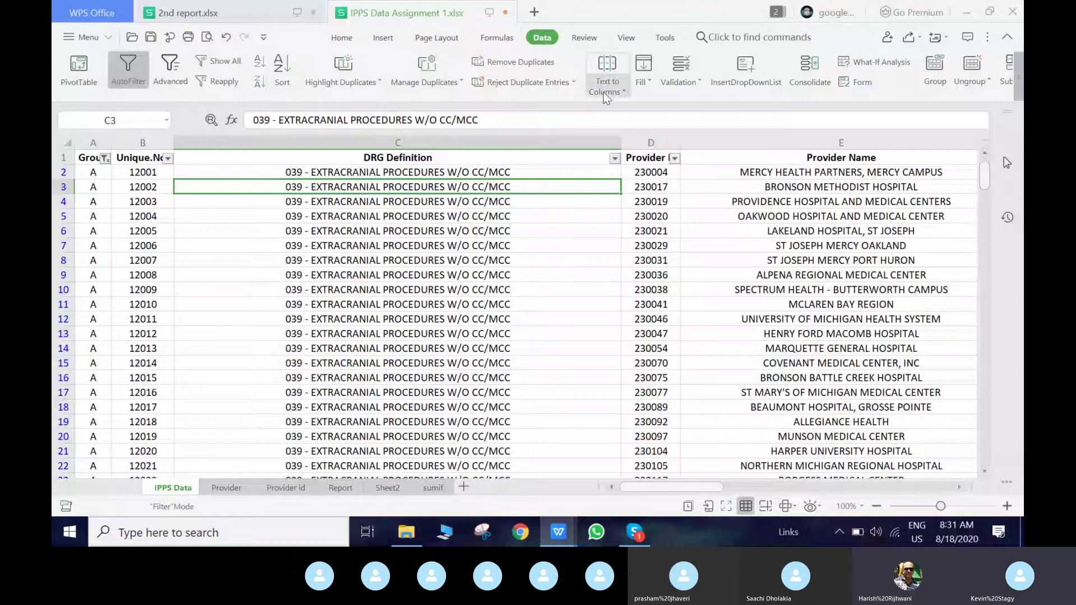
pyautogui.click(614, 158)
pyautogui.scroll(-5, 430, 342)
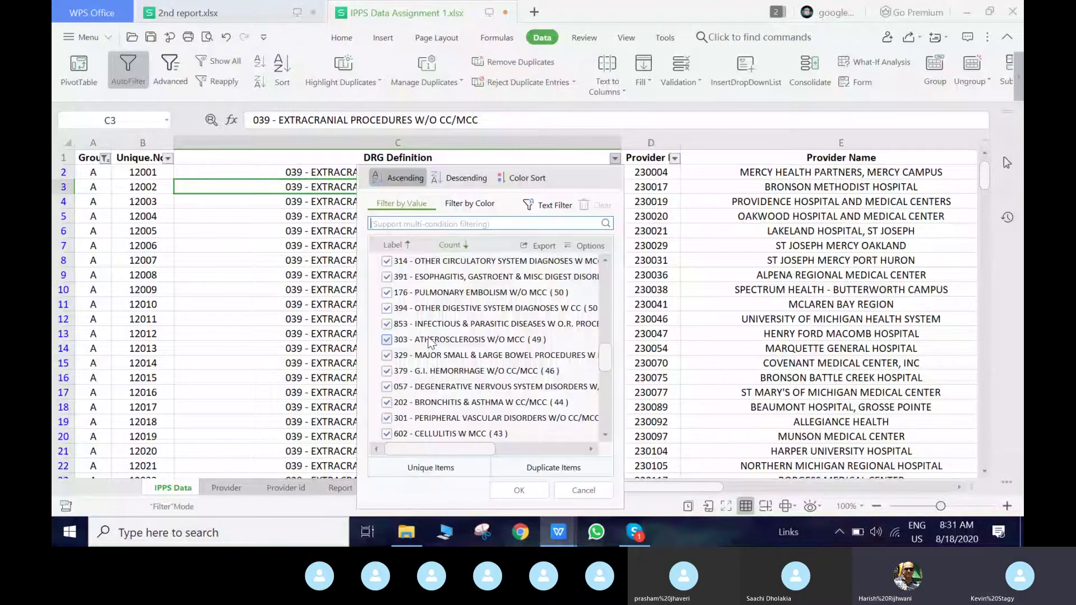
pyautogui.scroll(-3, 430, 342)
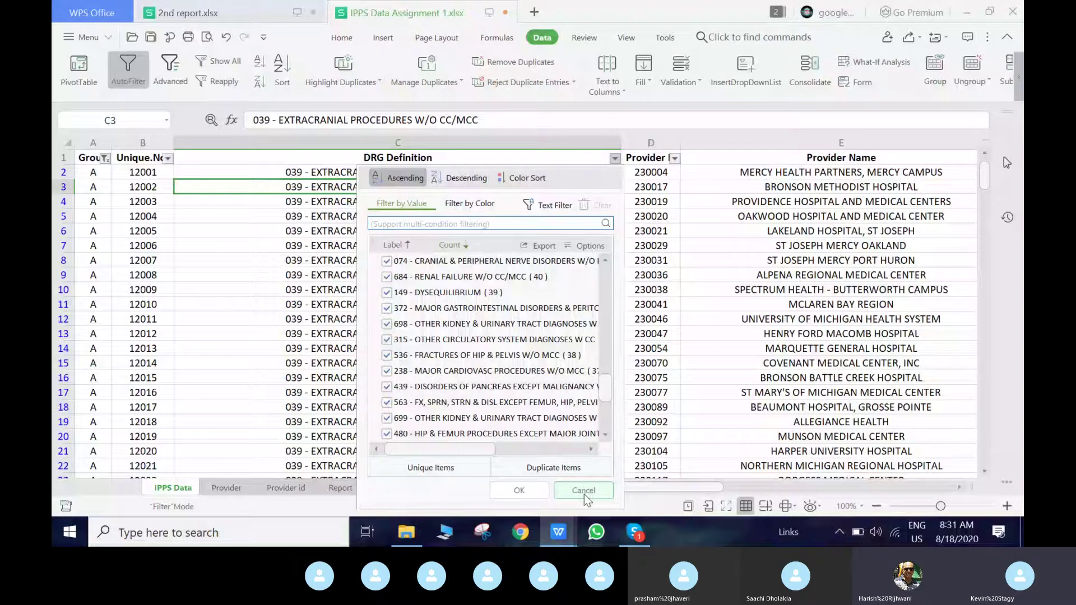
pyautogui.click(583, 491)
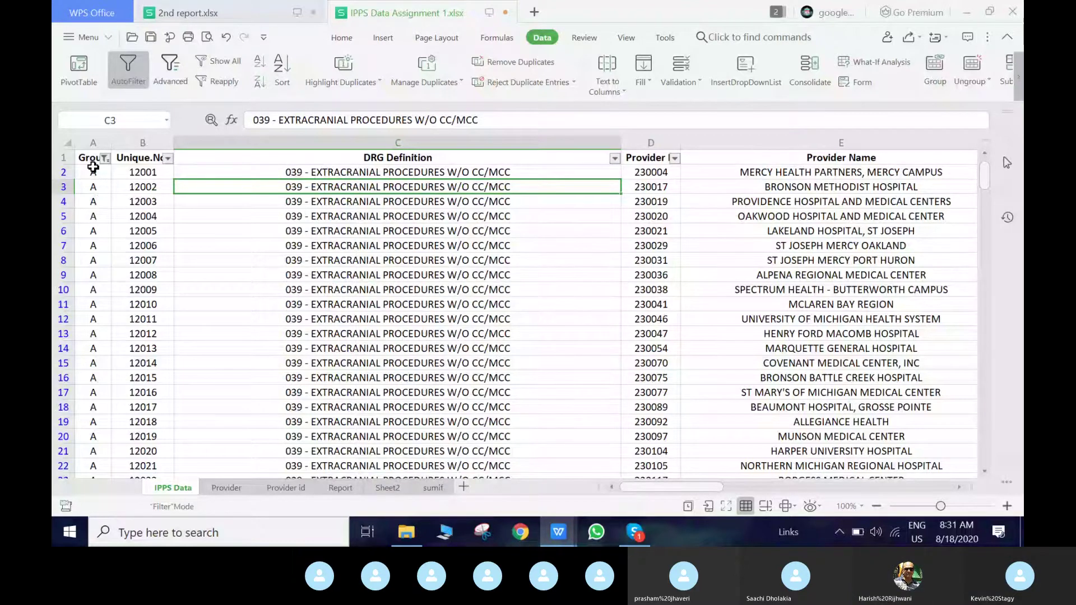
# Recheck the DRG Definition filter values and clear the filter on the Group column to include all groups
pyautogui.click(290, 176)
pyautogui.click(615, 158)
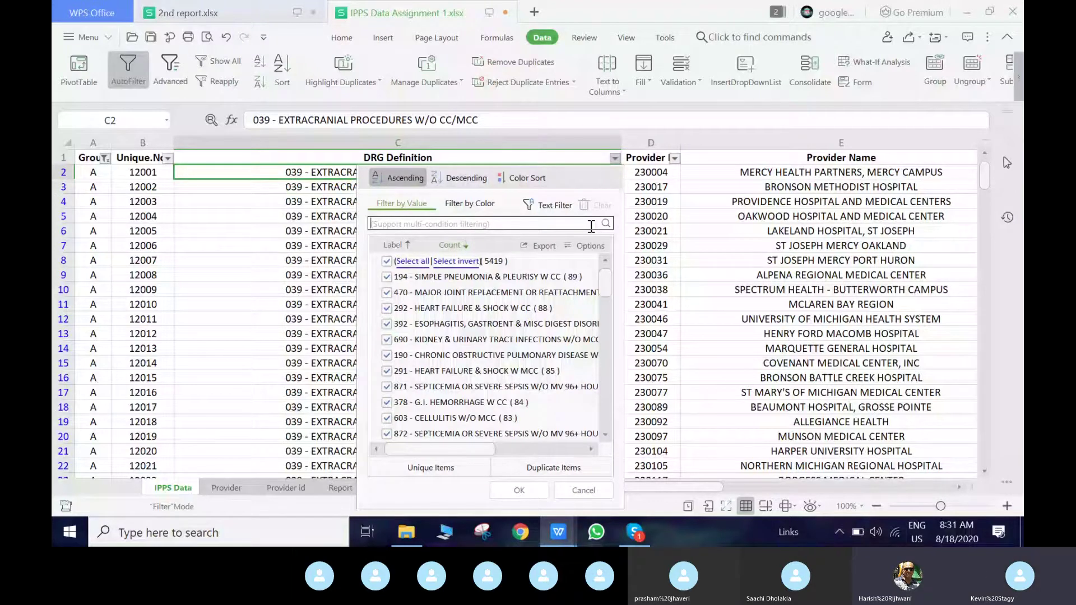
pyautogui.scroll(-10, 604, 336)
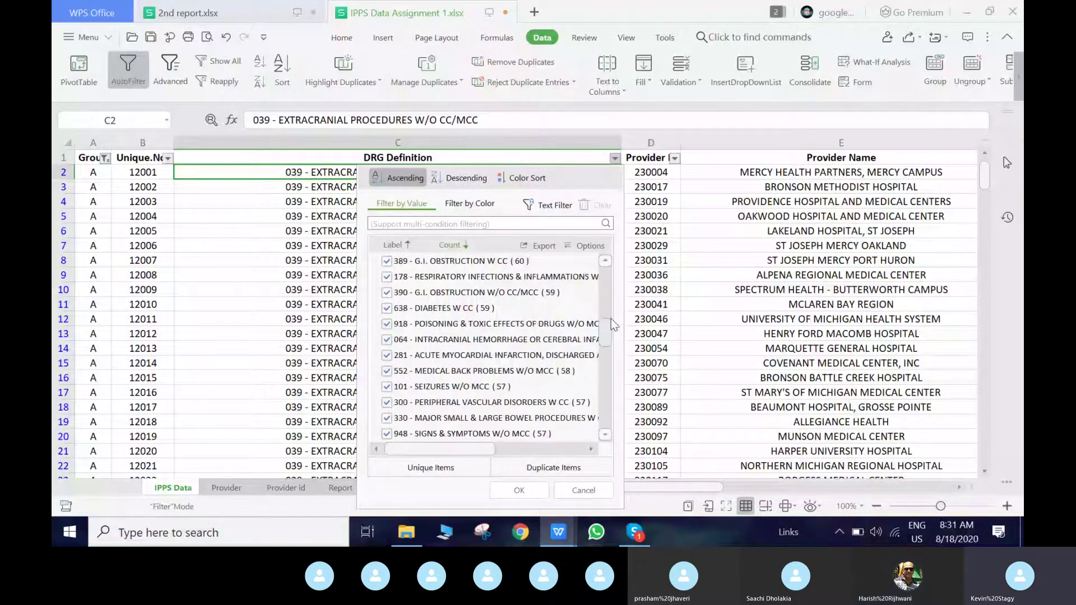
pyautogui.moveTo(611, 320); pyautogui.dragTo(610, 266)
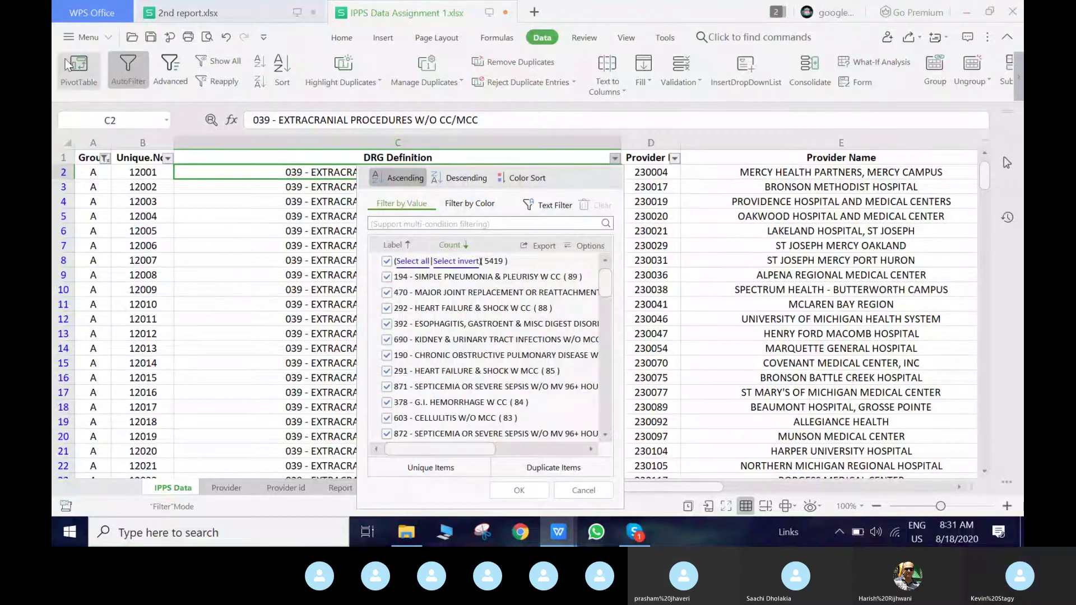
pyautogui.click(105, 159)
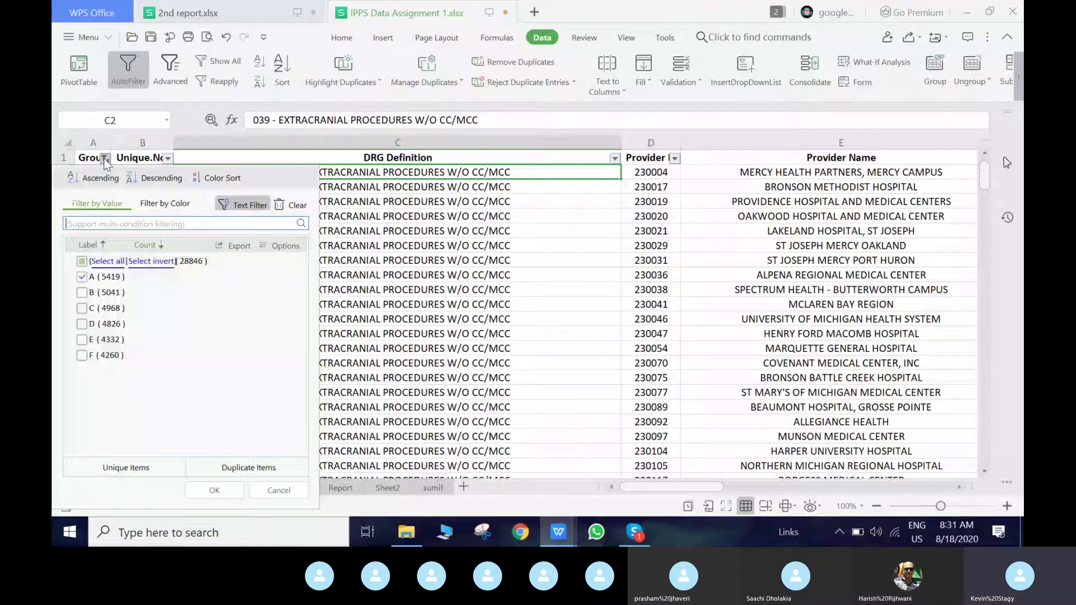
pyautogui.click(104, 158)
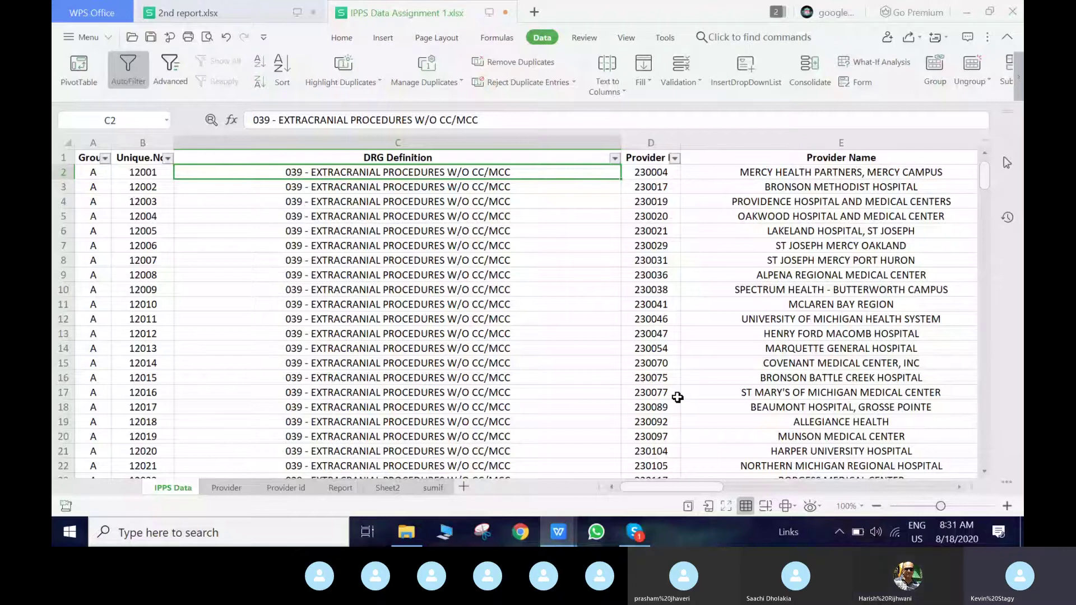
# Delete the contents of the split DRG columns M and N, including the header, down to the last row
pyautogui.moveTo(678, 488); pyautogui.dragTo(855, 492)
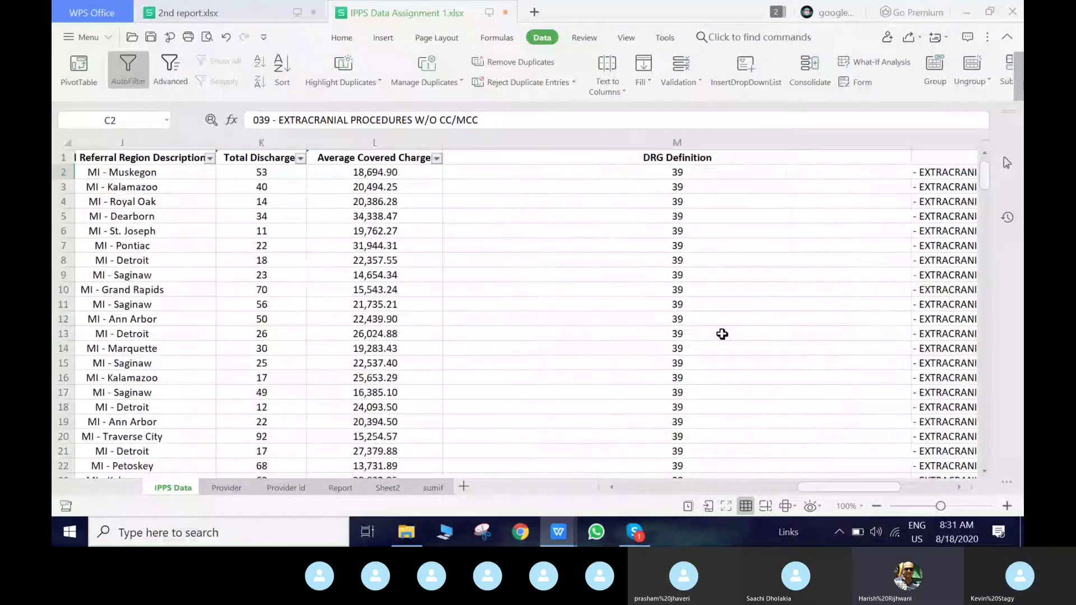
pyautogui.click(866, 156)
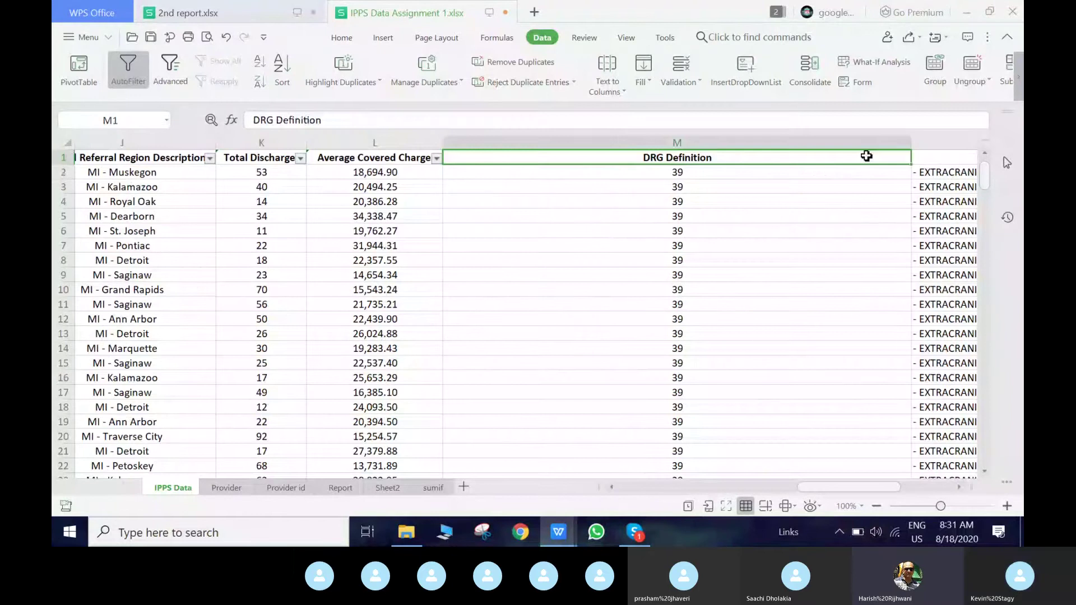
pyautogui.moveTo(866, 155); pyautogui.dragTo(951, 162)
pyautogui.hotkey('ctrl', 'shift', 'Down')
pyautogui.press('Delete')
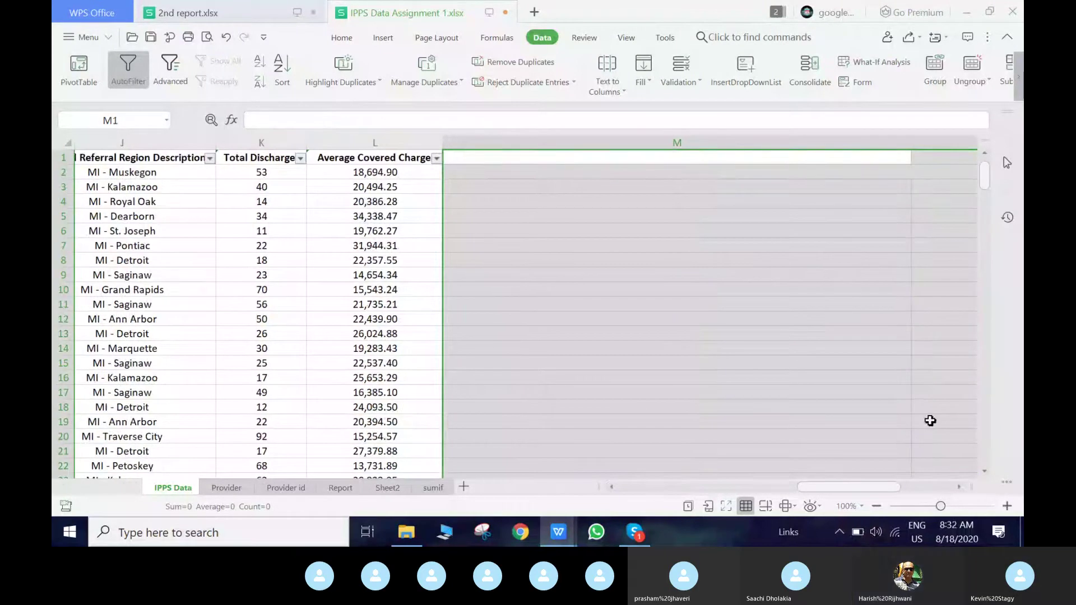
# Copy the whole DRG Definition column C, header included, and paste it into column M starting at M28826
pyautogui.moveTo(859, 492); pyautogui.dragTo(688, 508)
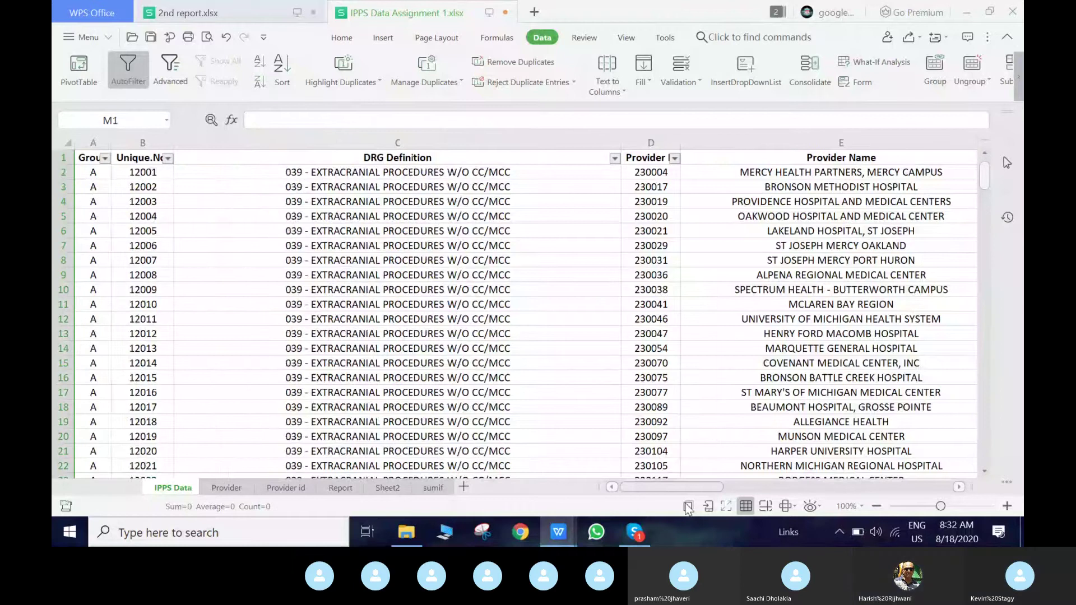
pyautogui.click(404, 163)
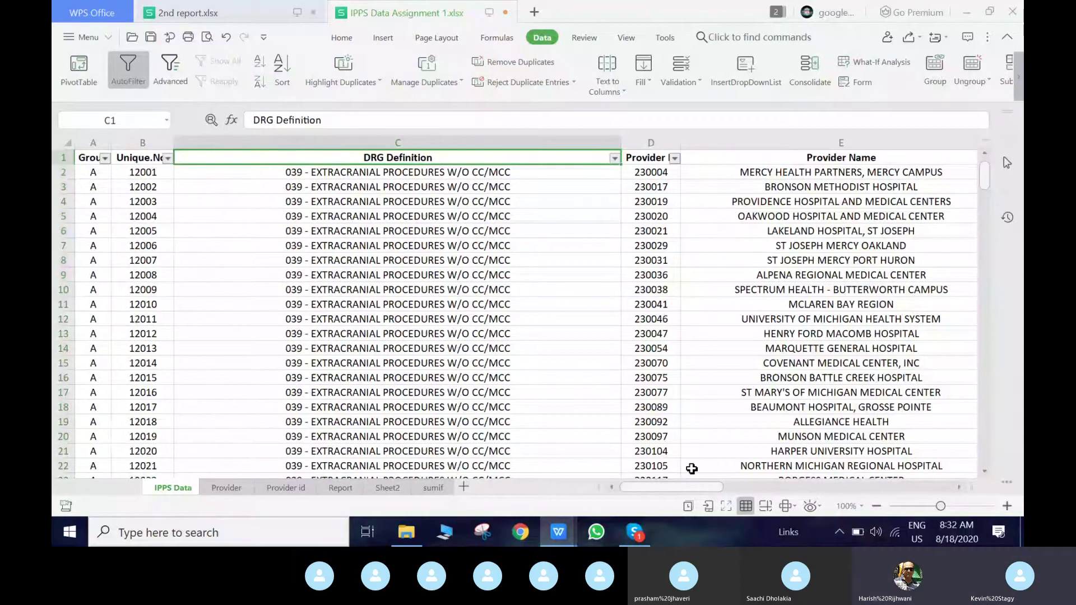
pyautogui.hotkey('ctrl', 'shift', 'Down')
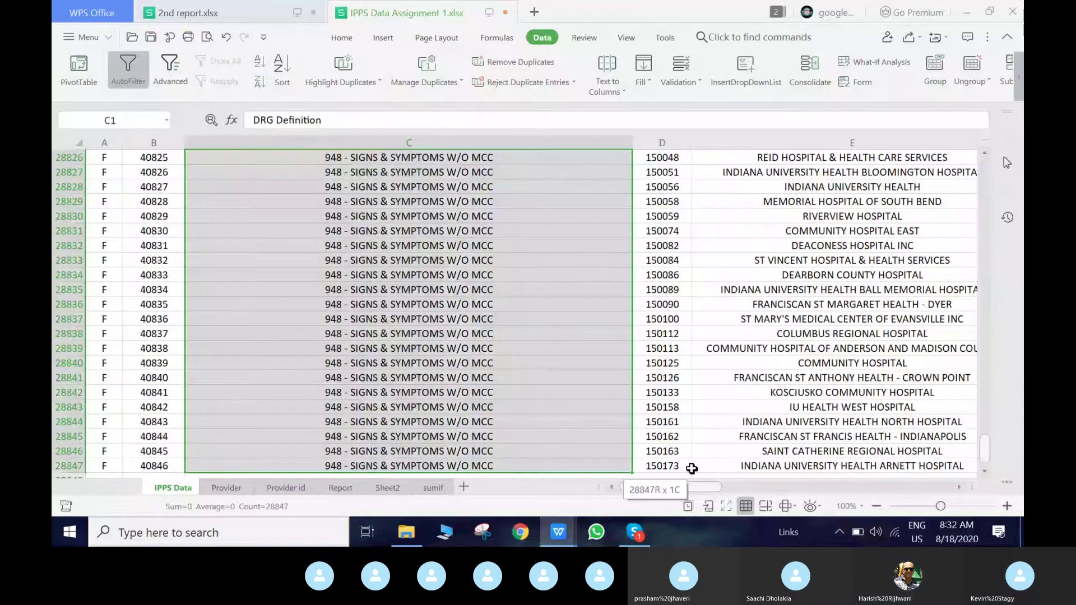
pyautogui.hotkey('ctrl', 'c')
pyautogui.hscroll(8, 560, 308)
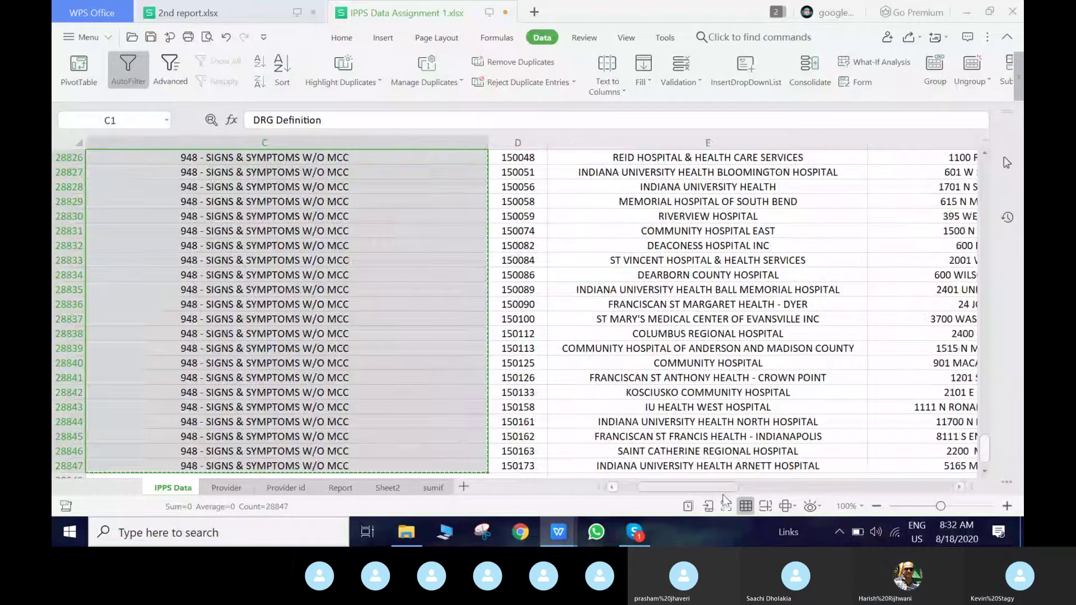
pyautogui.click(725, 157)
pyautogui.hotkey('ctrl', 'v')
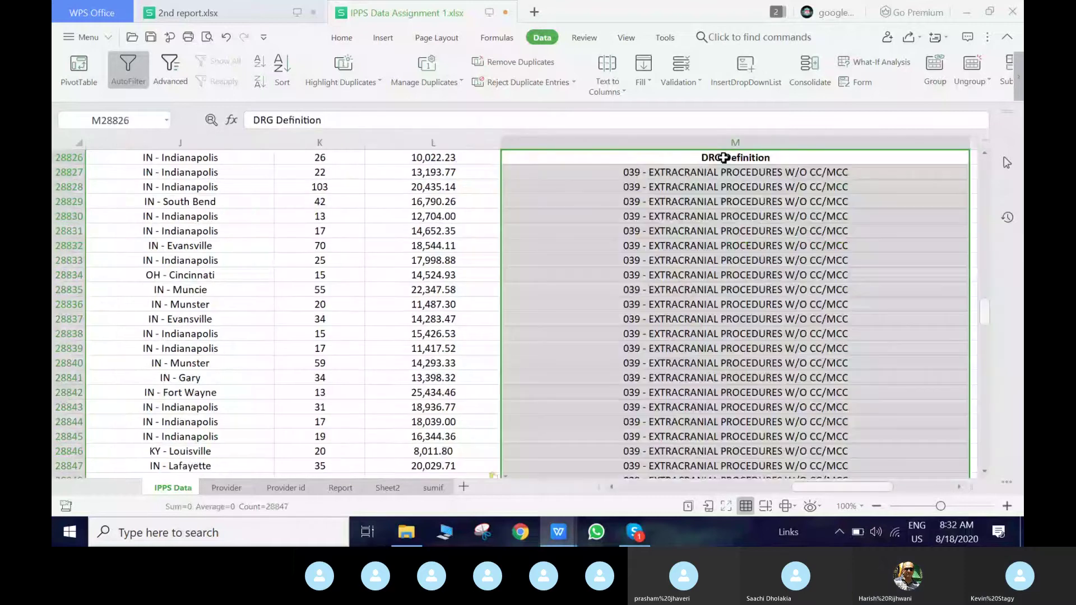
# Split the pasted DRG definitions below the M28826 header with fixed-width Text to Columns, keeping only the break after the three-digit code
pyautogui.click(644, 175)
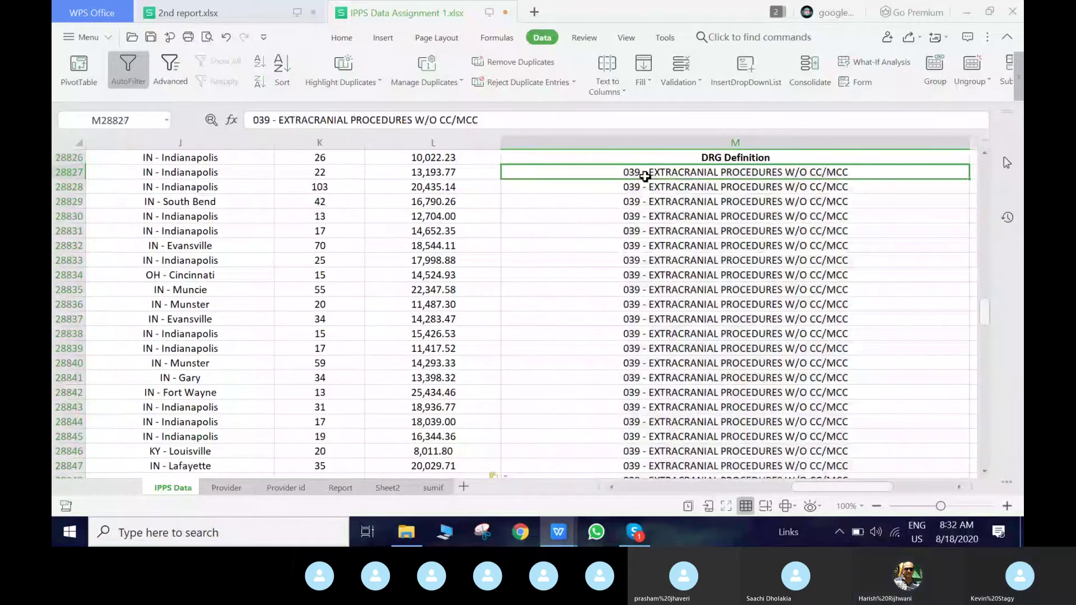
pyautogui.hotkey('ctrl', 'shift', 'Down')
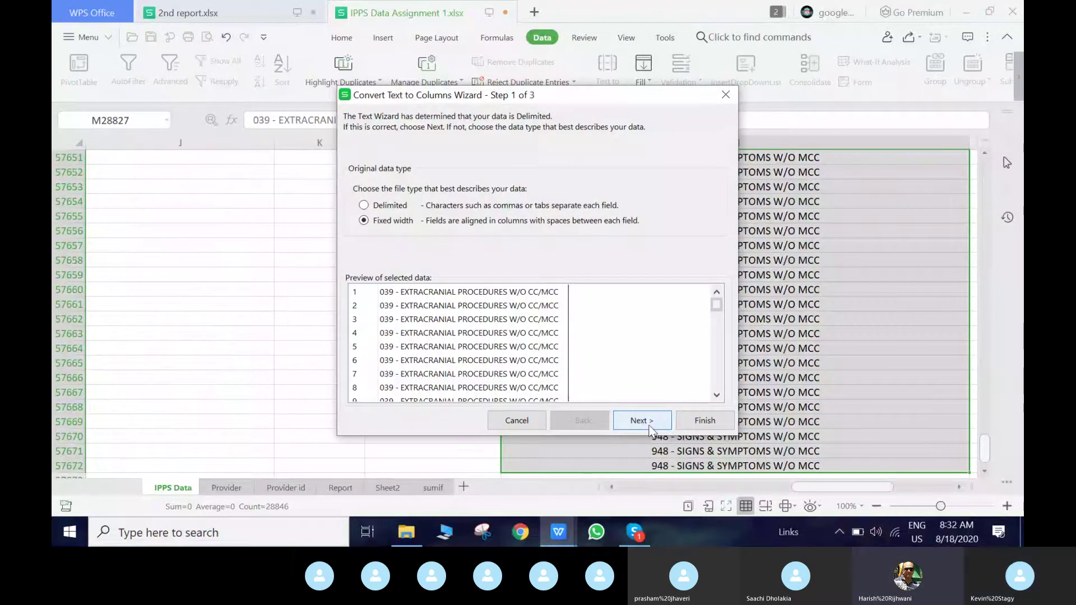
pyautogui.click(642, 422)
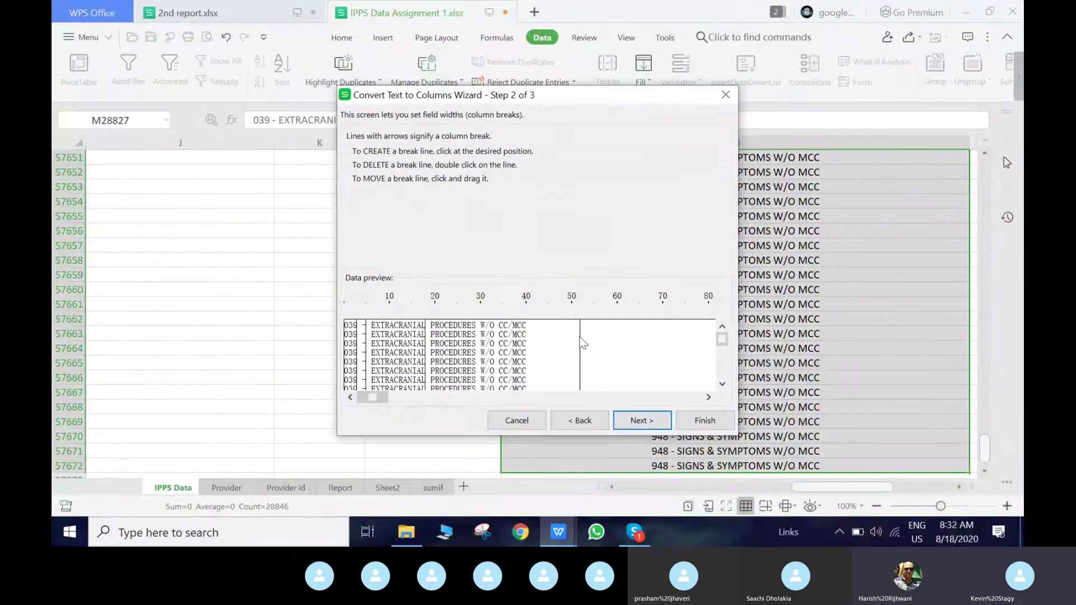
pyautogui.doubleClick(425, 336)
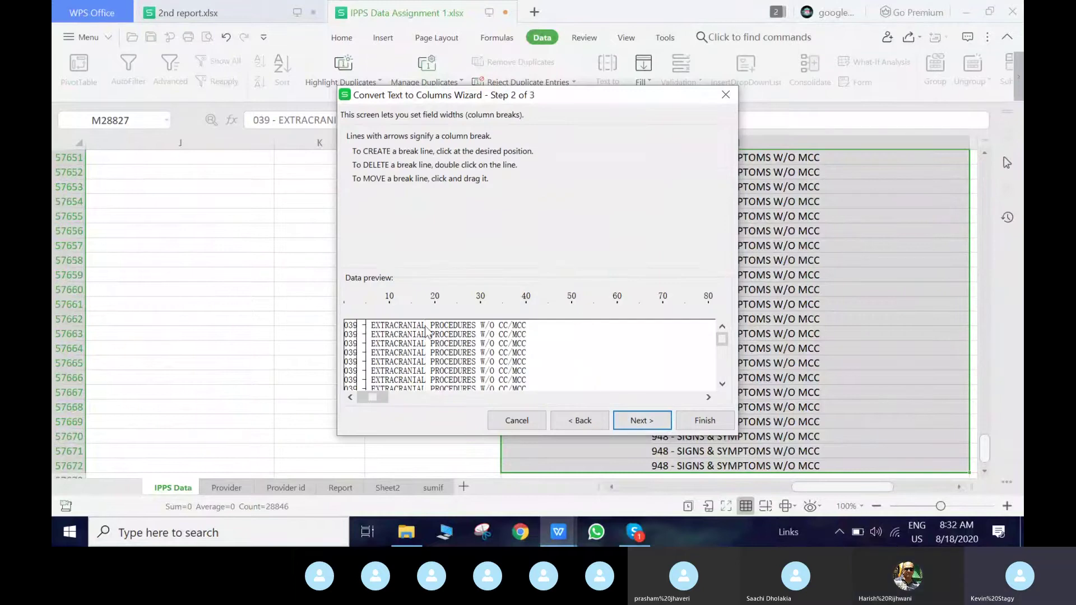
pyautogui.doubleClick(365, 331)
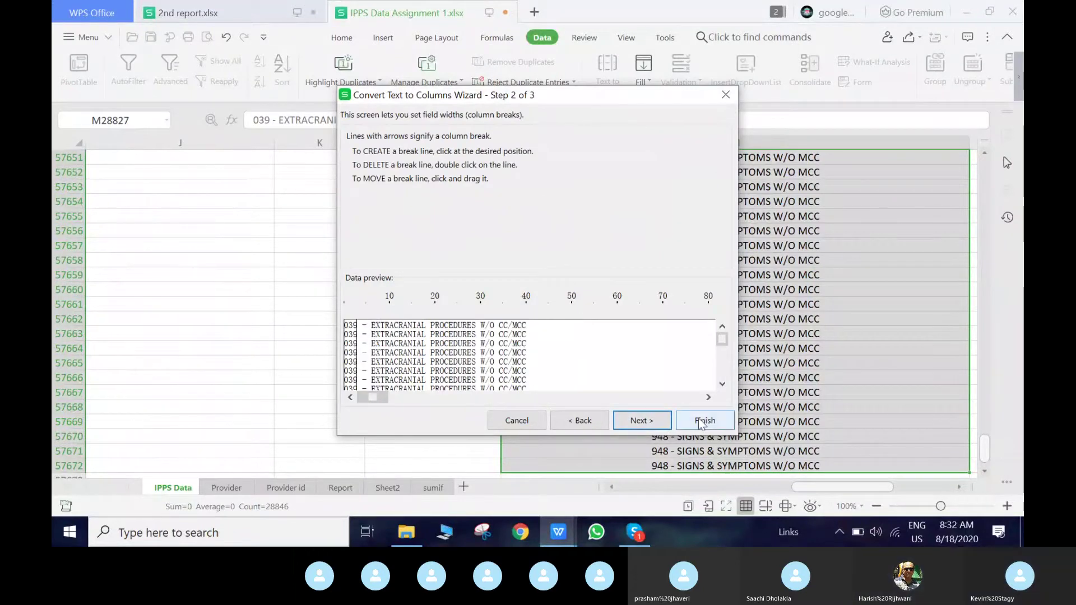
pyautogui.click(652, 420)
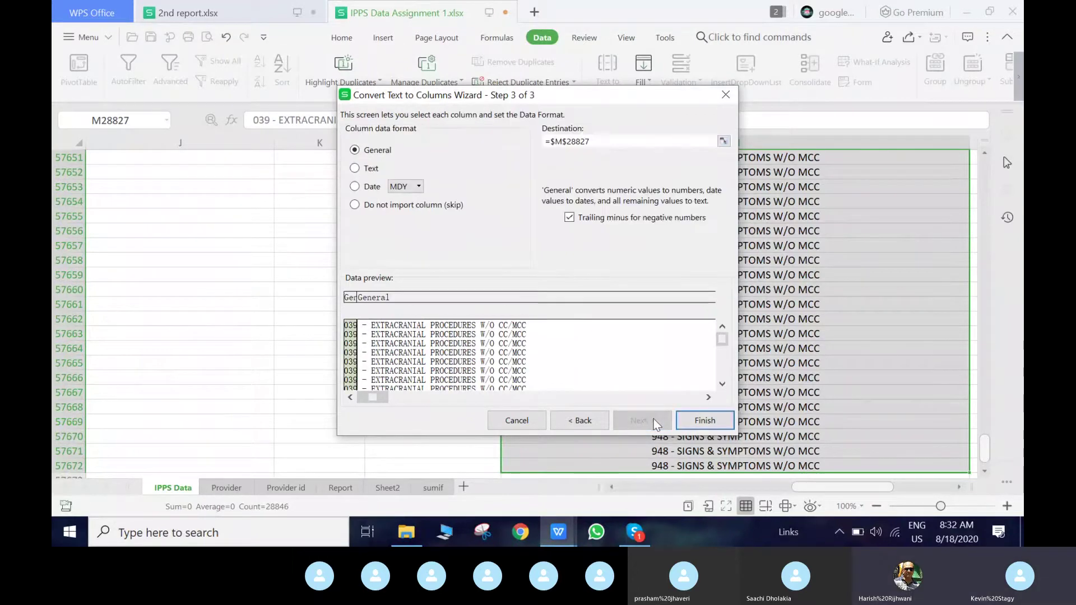
pyautogui.click(701, 422)
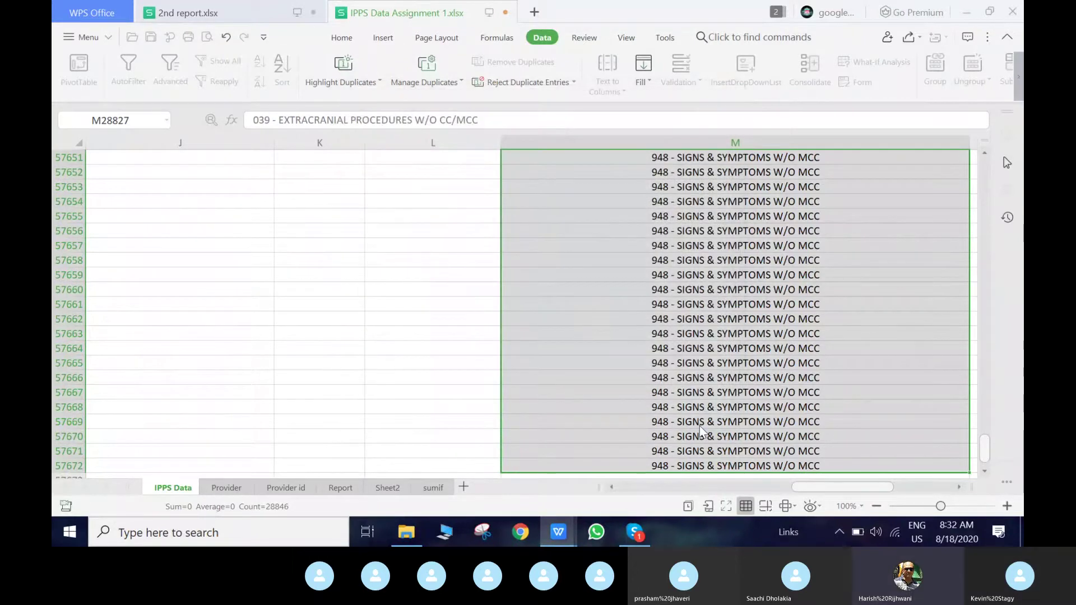
# Examine the split codes and descriptions in columns M and N at the end and start of the pasted block
pyautogui.moveTo(859, 488); pyautogui.dragTo(915, 489)
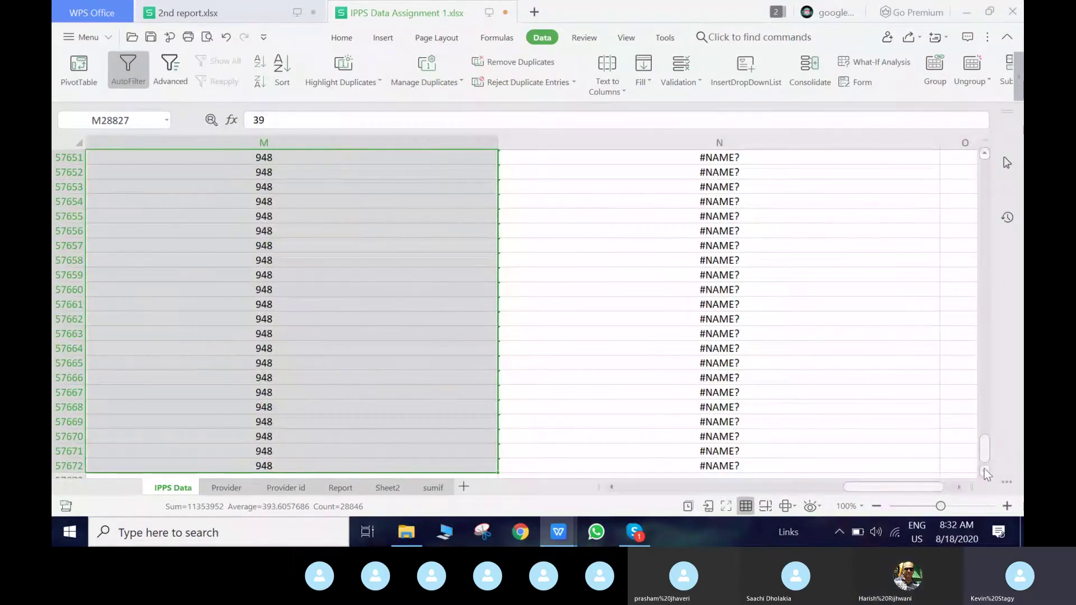
pyautogui.moveTo(987, 457)
pyautogui.mouseDown()
pyautogui.moveTo(986, 445)
pyautogui.moveTo(987, 457)
pyautogui.mouseUp()
pyautogui.moveTo(901, 488); pyautogui.dragTo(791, 493)
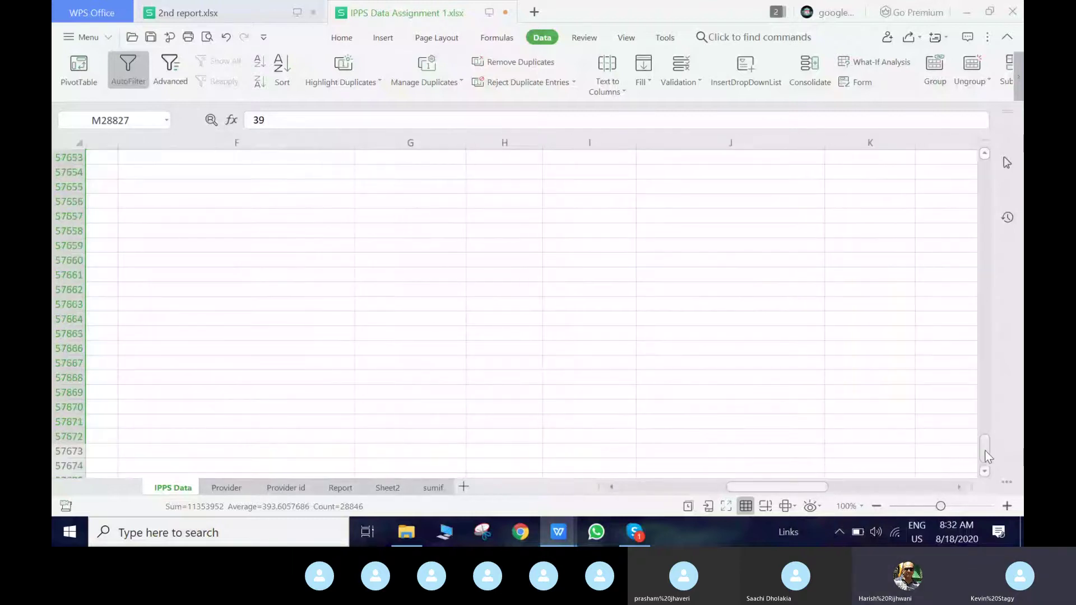
pyautogui.moveTo(985, 453); pyautogui.dragTo(985, 458)
pyautogui.moveTo(827, 488); pyautogui.dragTo(919, 485)
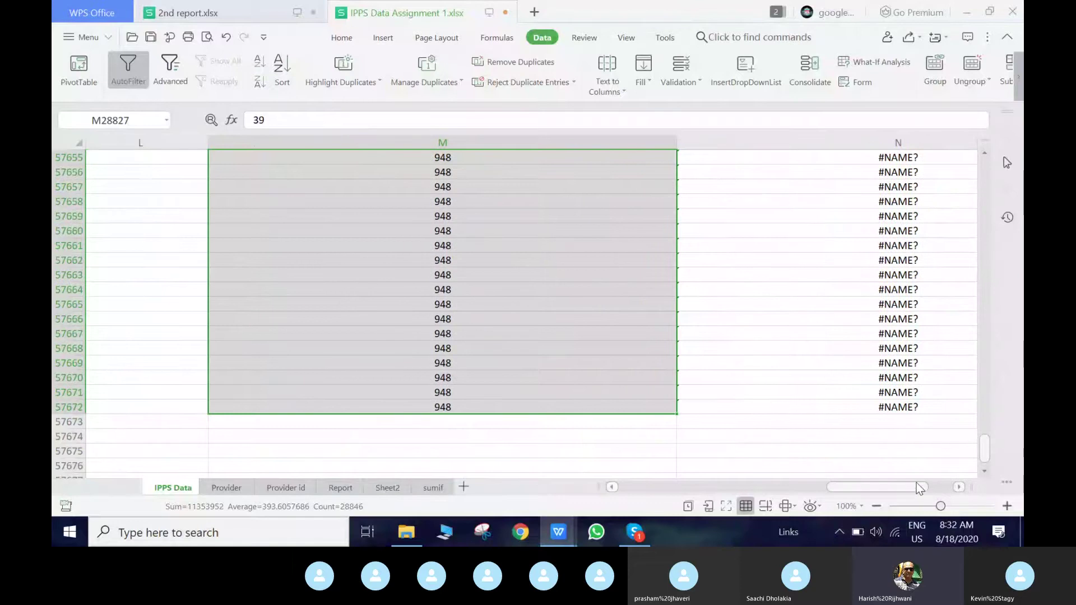
pyautogui.hotkey('ctrl', 'shift', 'Up')
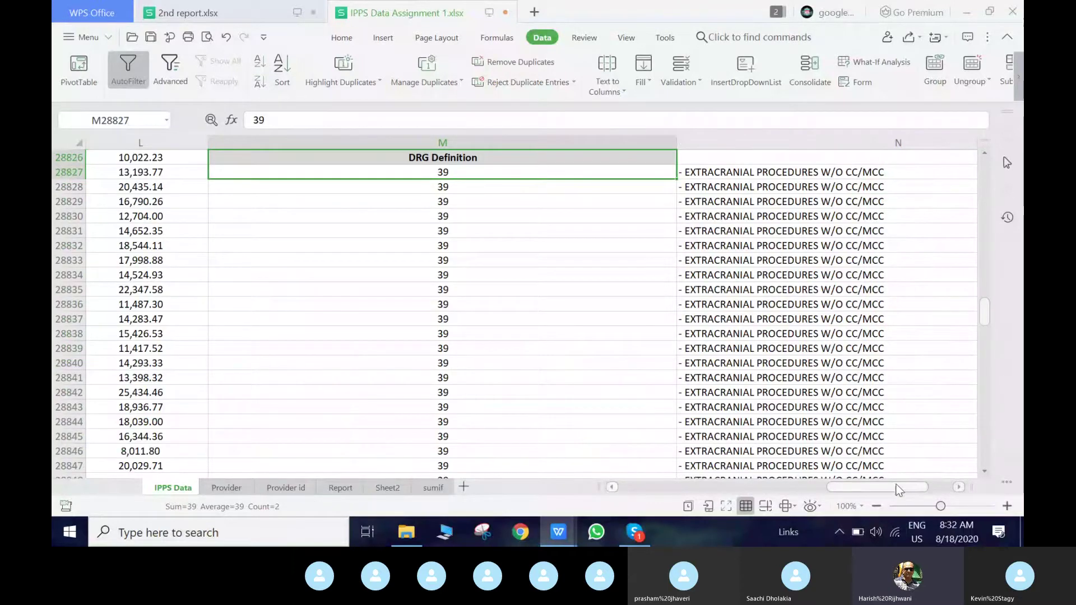
pyautogui.moveTo(894, 486); pyautogui.dragTo(861, 486)
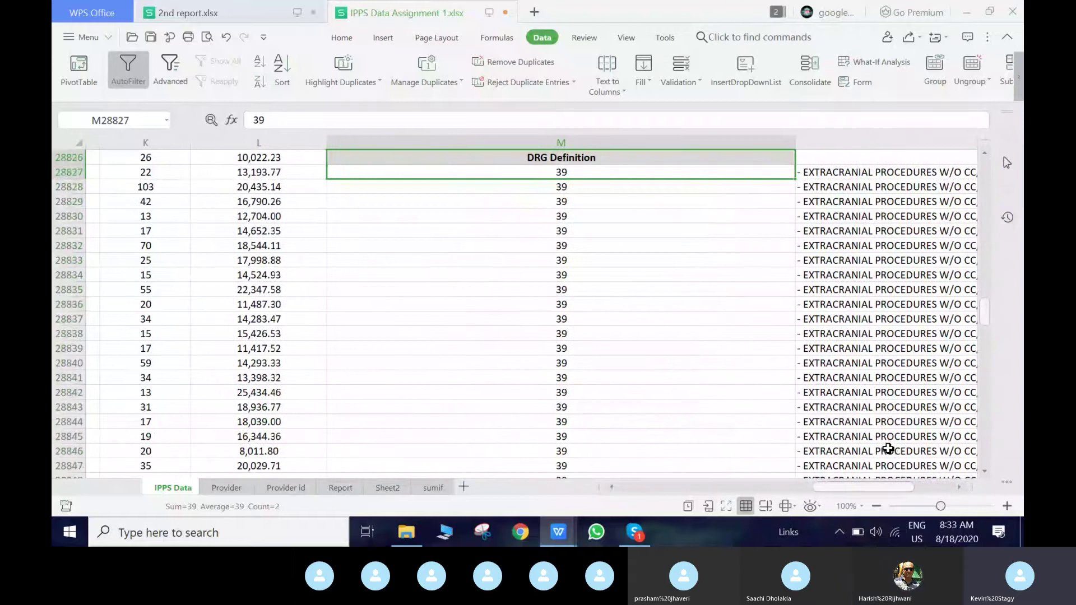
pyautogui.moveTo(985, 312); pyautogui.dragTo(980, 314)
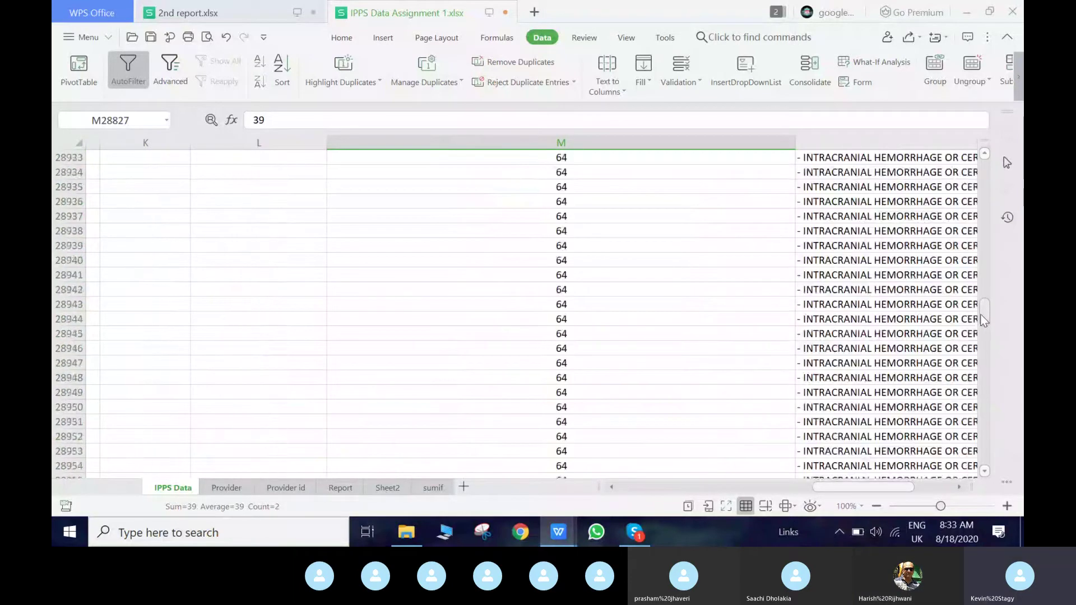
# Clear the split DRG codes and descriptions in columns M and N from the M28826 header down to the last row
pyautogui.hscroll(1, 901, 398)
pyautogui.moveTo(986, 320); pyautogui.dragTo(978, 336)
pyautogui.click(639, 275)
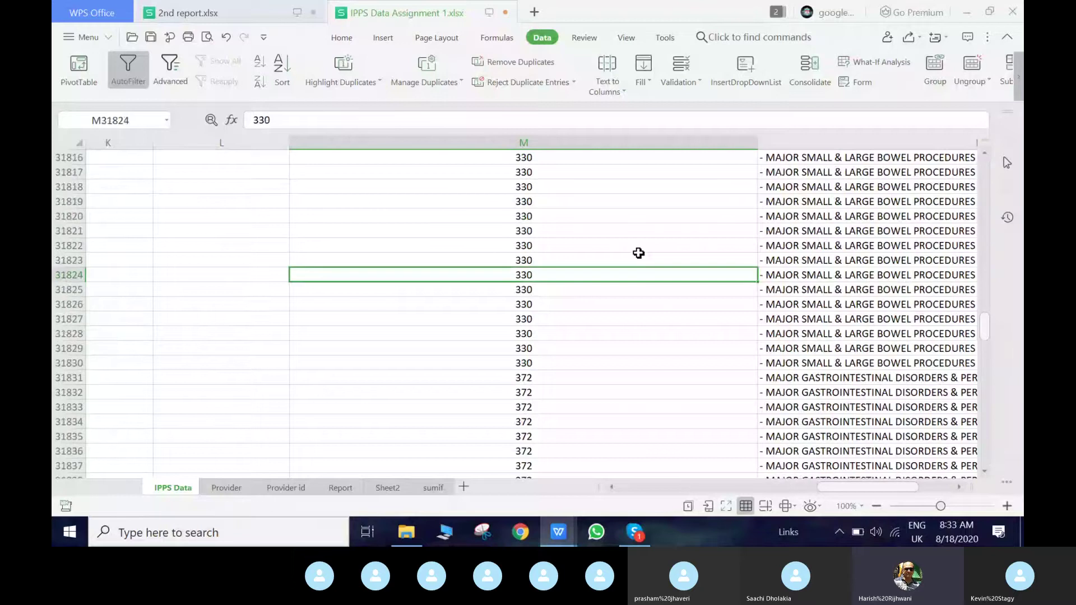
pyautogui.hotkey('ctrl', 'shift', 'Up')
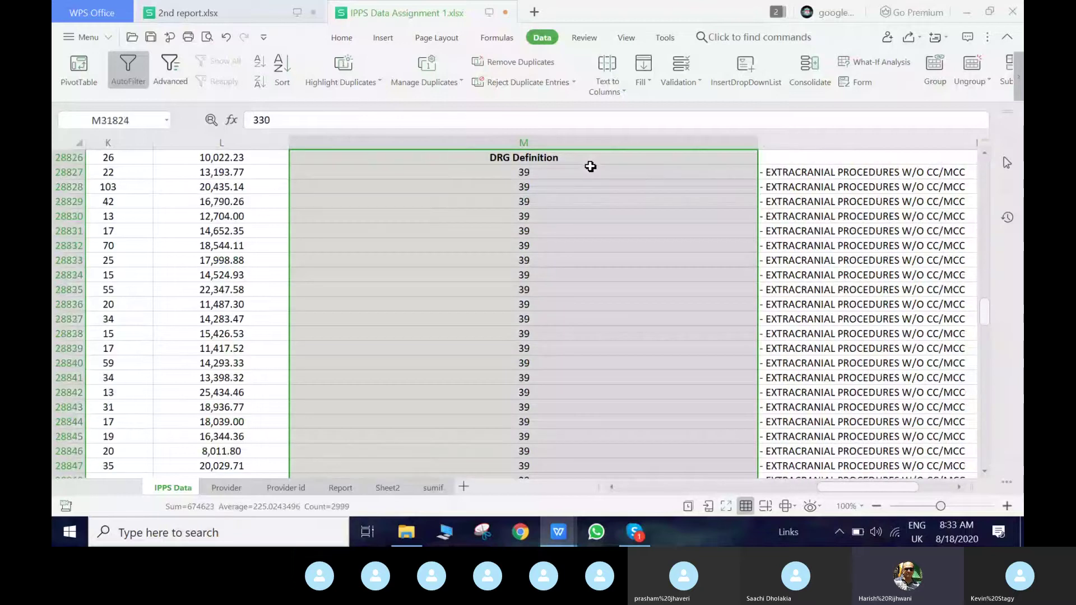
pyautogui.moveTo(591, 160); pyautogui.dragTo(822, 170)
pyautogui.hotkey('ctrl', 'shift', 'Down')
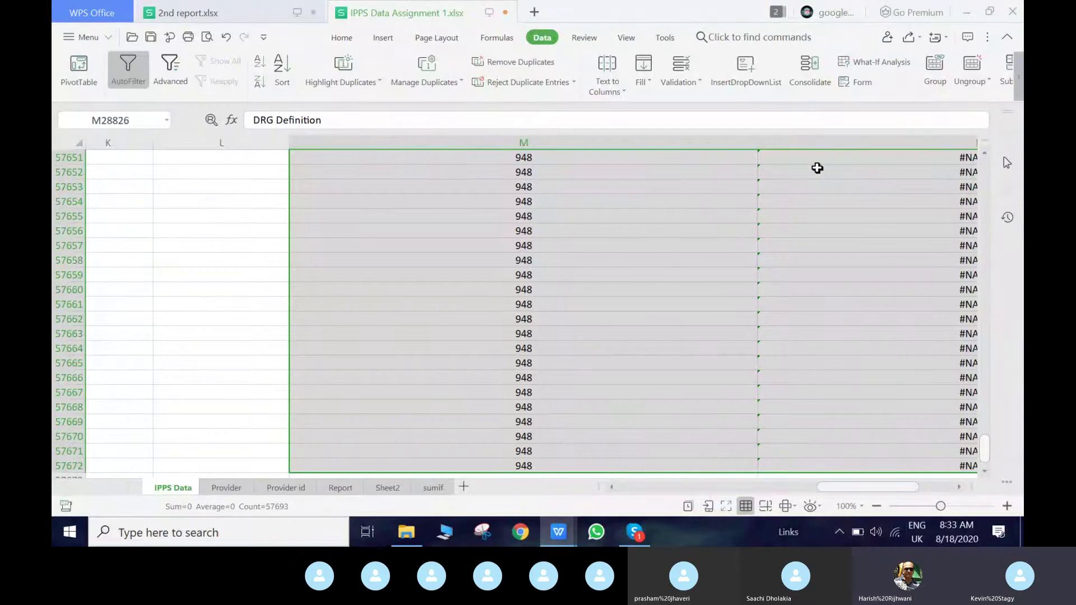
pyautogui.press('Delete')
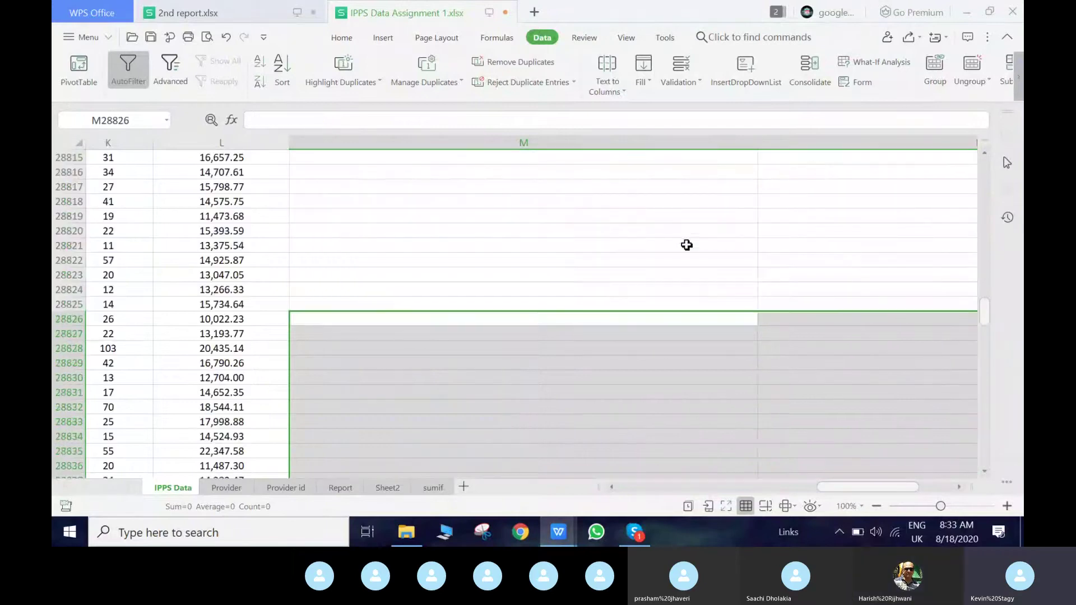
pyautogui.click(625, 306)
pyautogui.hotkey('ctrl', 'Up')
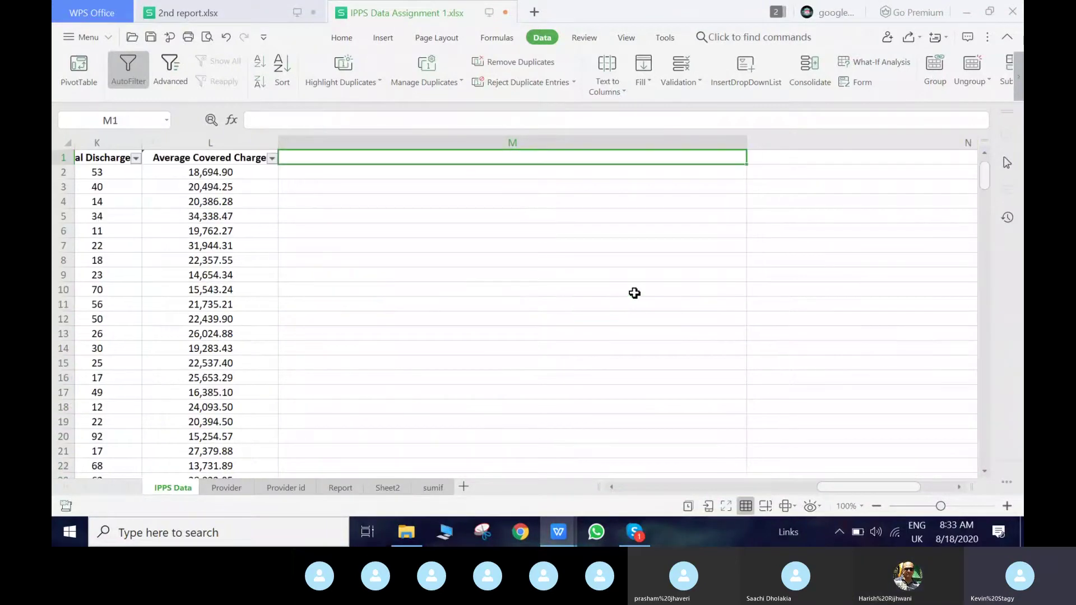
# Copy the DRG definitions from C2 down, without the header, and paste them into column M starting at M1
pyautogui.moveTo(833, 485); pyautogui.dragTo(629, 492)
pyautogui.click(356, 166)
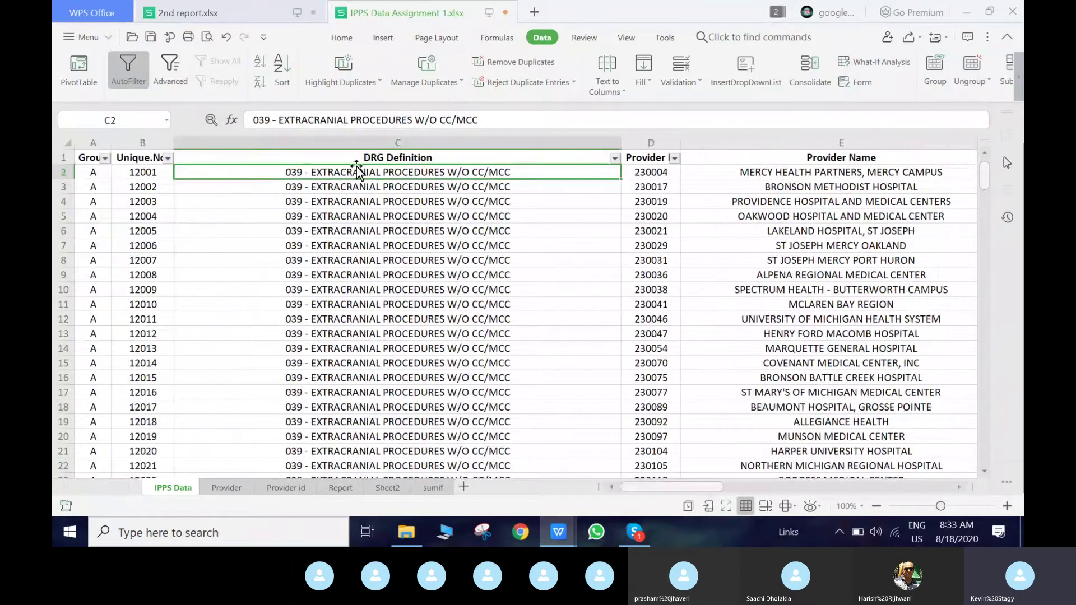
pyautogui.hotkey('ctrl', 'shift', 'Down')
pyautogui.hotkey('ctrl', 'c')
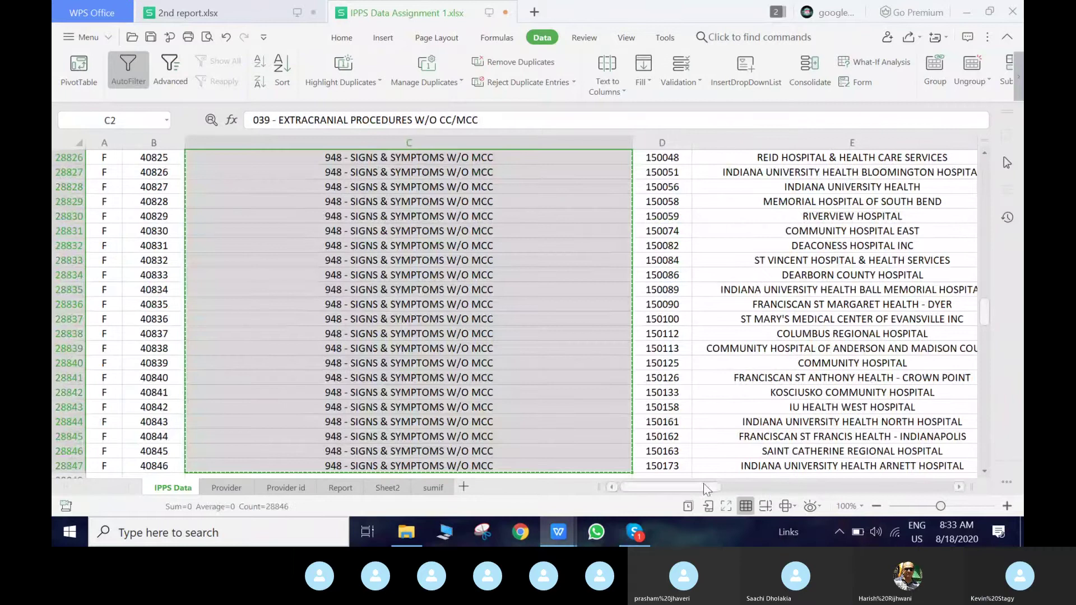
pyautogui.moveTo(705, 485); pyautogui.dragTo(849, 486)
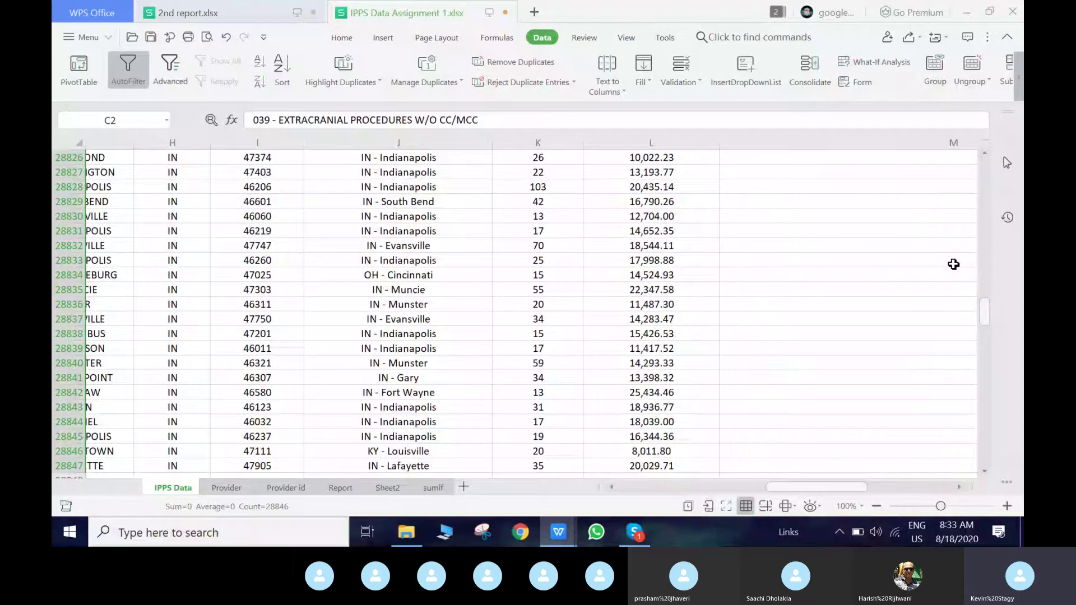
pyautogui.hotkey('ctrl', 'Up')
pyautogui.moveTo(749, 493); pyautogui.dragTo(885, 487)
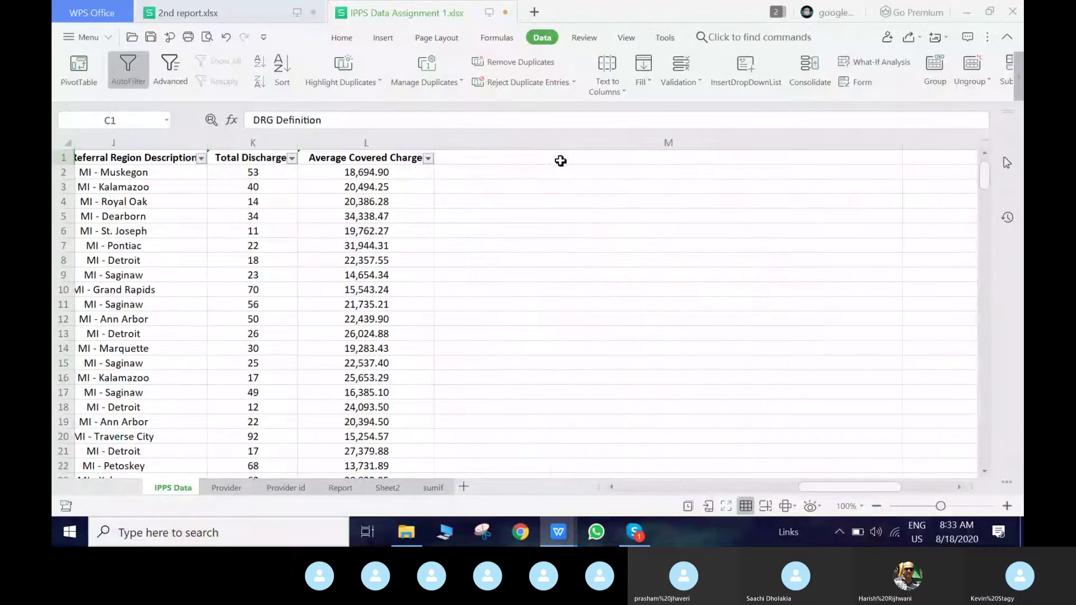
pyautogui.click(559, 159)
pyautogui.hotkey('ctrl', 'v')
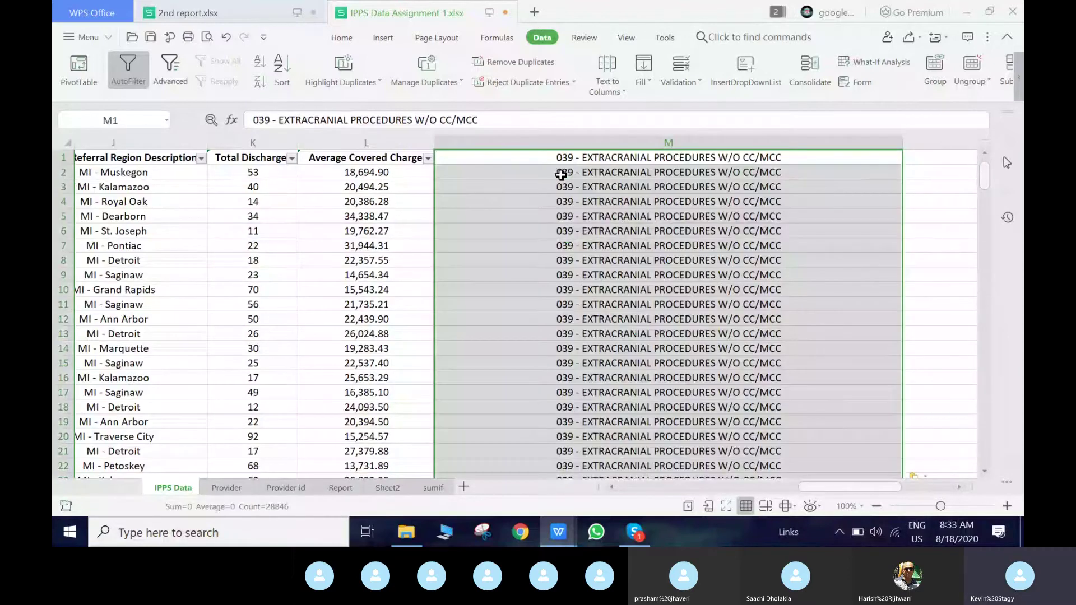
# Delete the DRG definitions pasted without a header from column M, from M1 to the last row
pyautogui.click(925, 200)
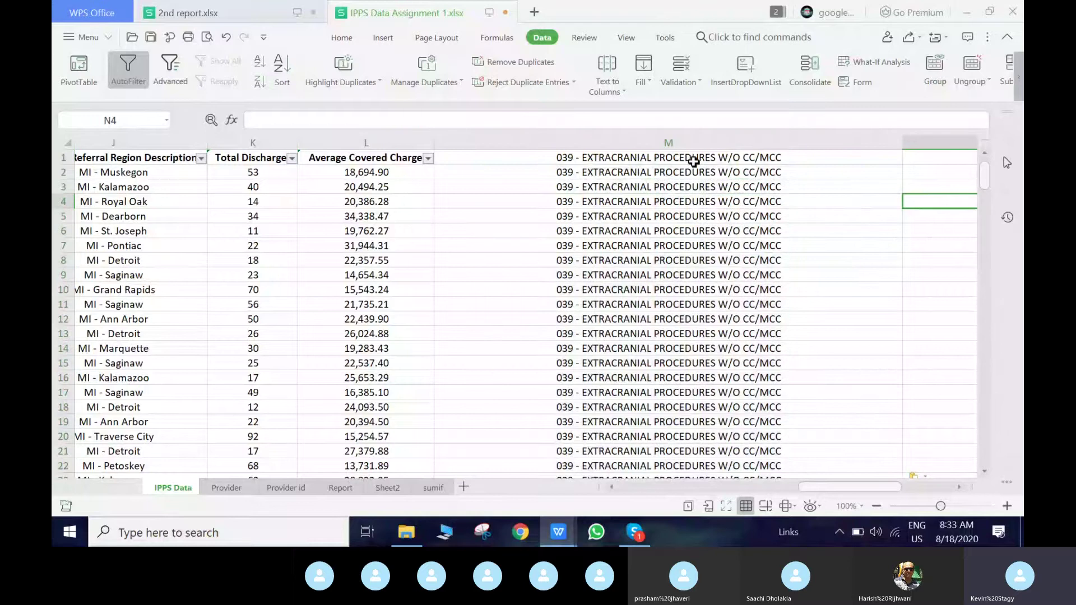
pyautogui.click(583, 159)
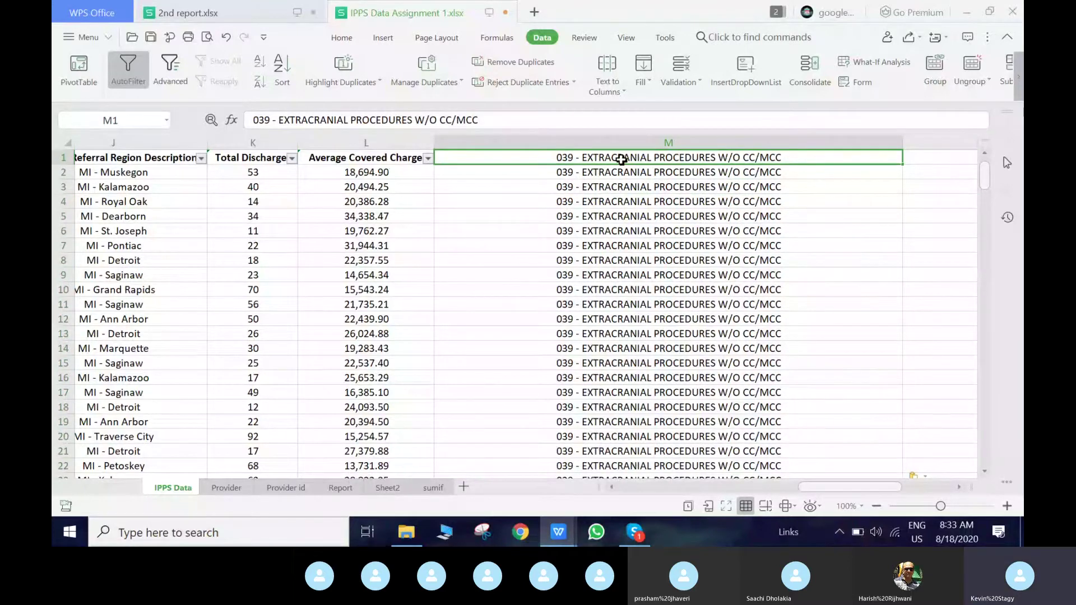
pyautogui.hotkey('ctrl', 'shift', 'Down')
pyautogui.press('Delete')
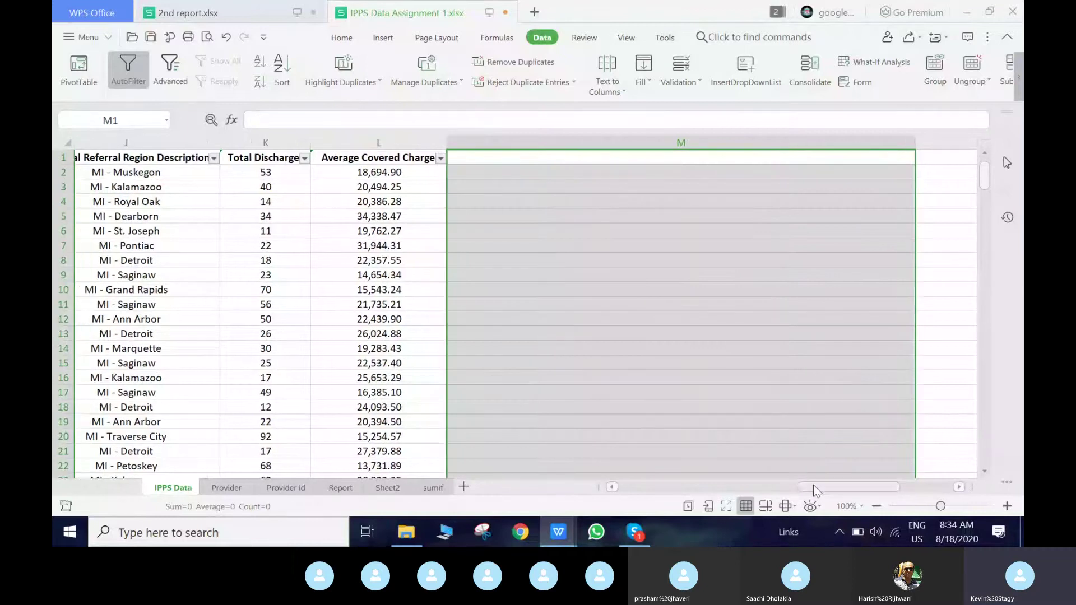
# Copy the whole DRG Definition column from C1, header included, and paste it into column M starting at M1
pyautogui.moveTo(813, 486); pyautogui.dragTo(683, 488)
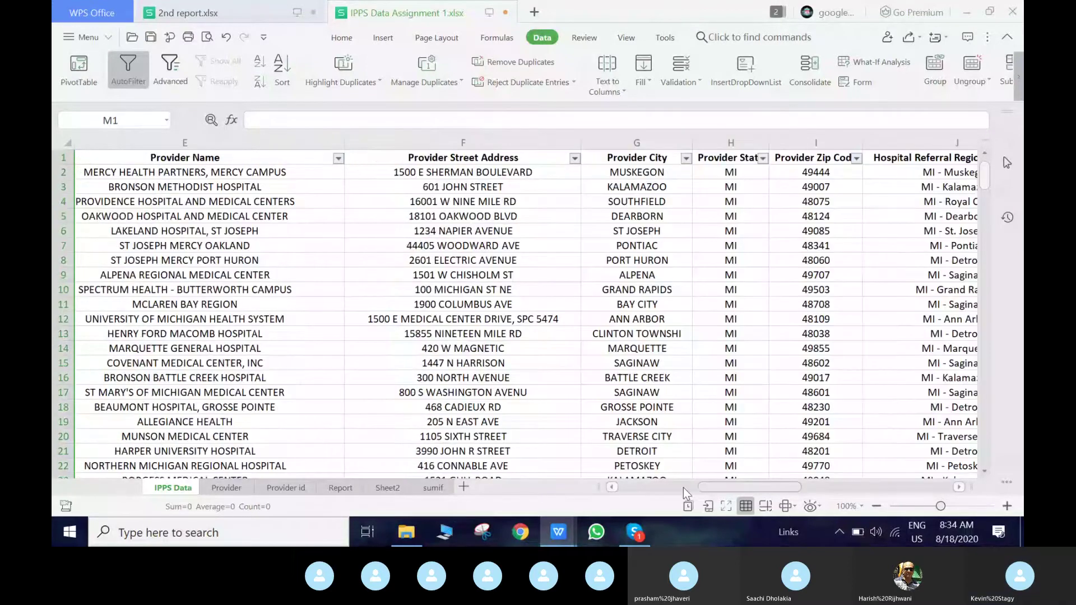
pyautogui.click(683, 487)
pyautogui.doubleClick(378, 159)
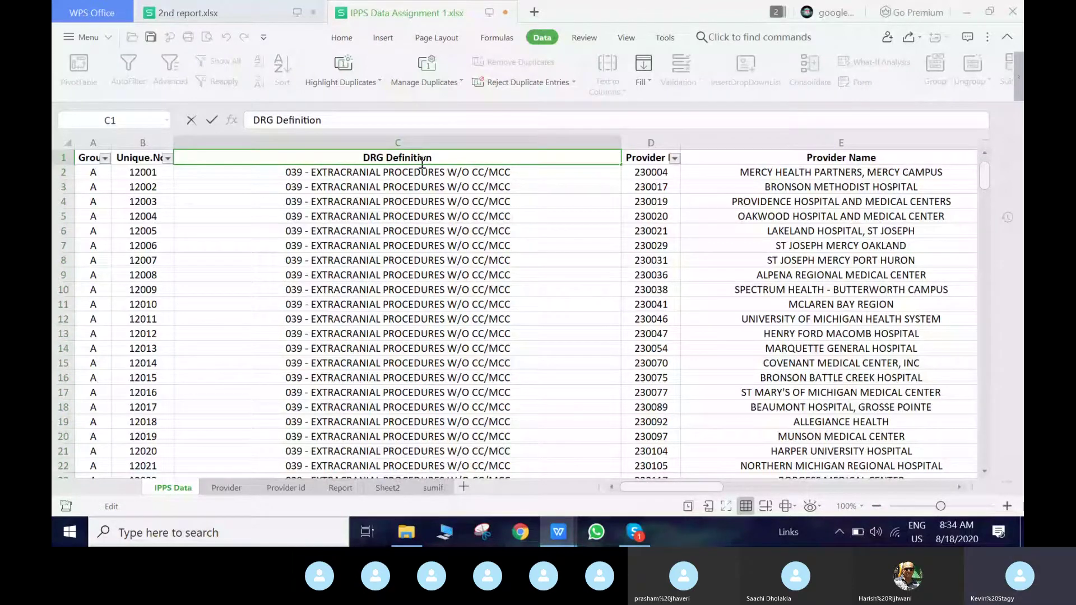
pyautogui.press('Escape')
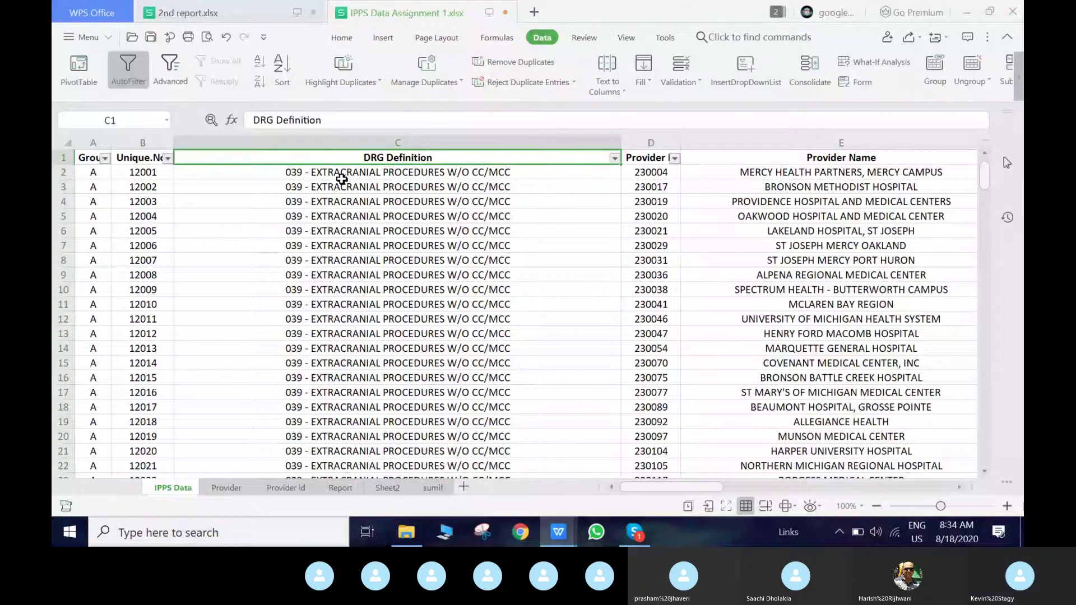
pyautogui.hotkey('ctrl', 'shift', 'Down')
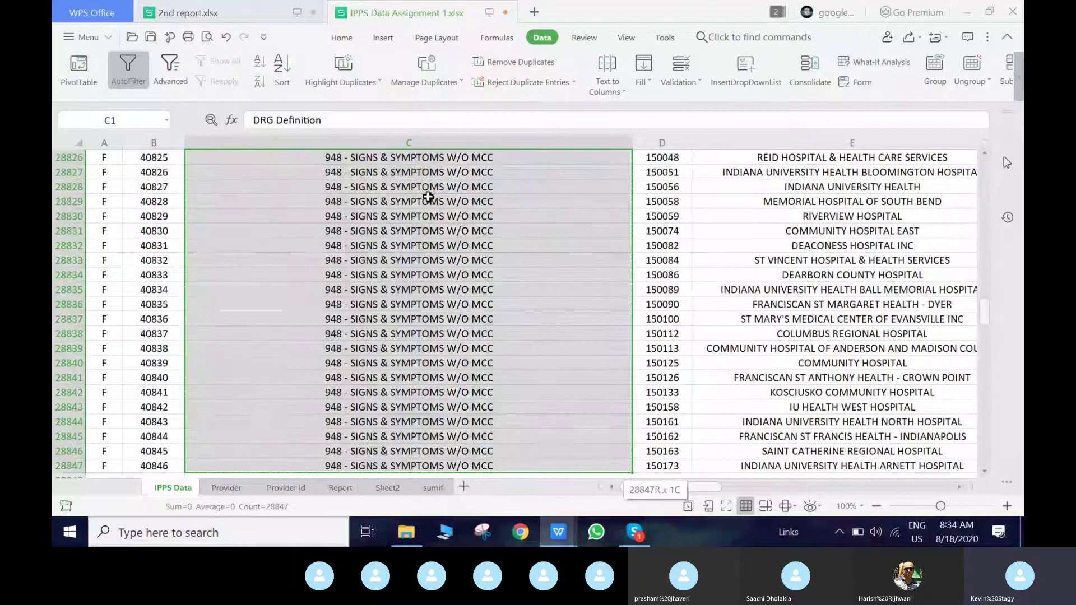
pyautogui.hotkey('ctrl', 'c')
pyautogui.hotkey('ctrl', 'Up')
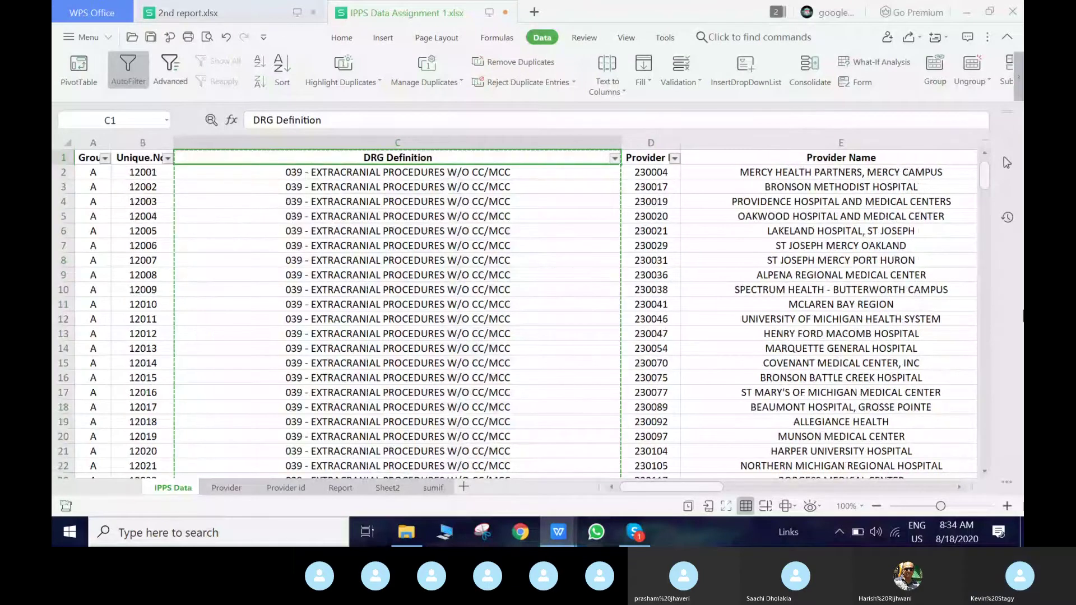
pyautogui.moveTo(703, 487); pyautogui.dragTo(844, 494)
pyautogui.click(800, 161)
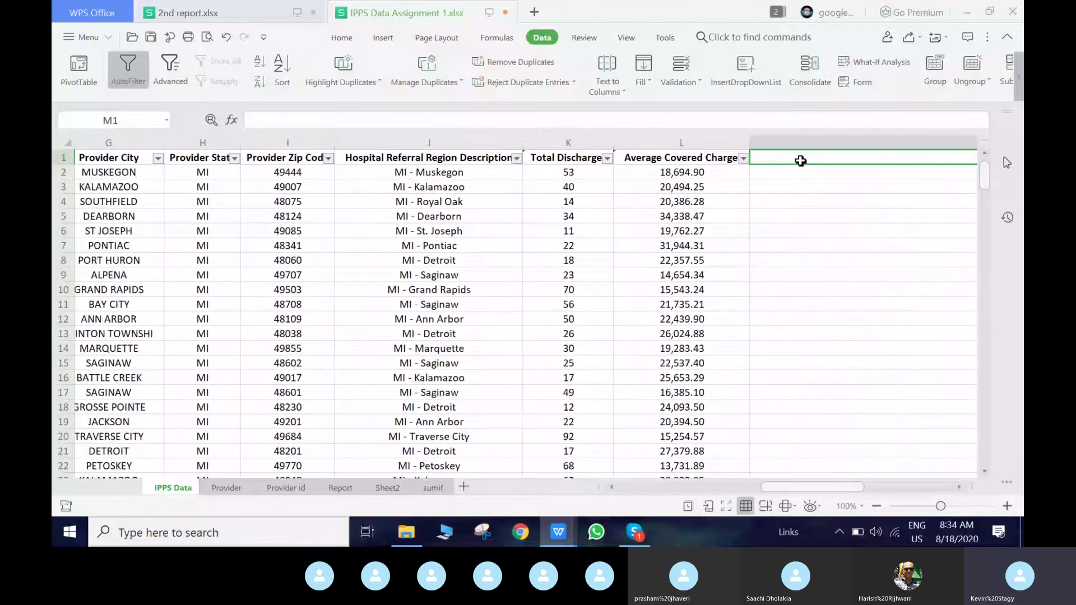
pyautogui.hotkey('ctrl', 'v')
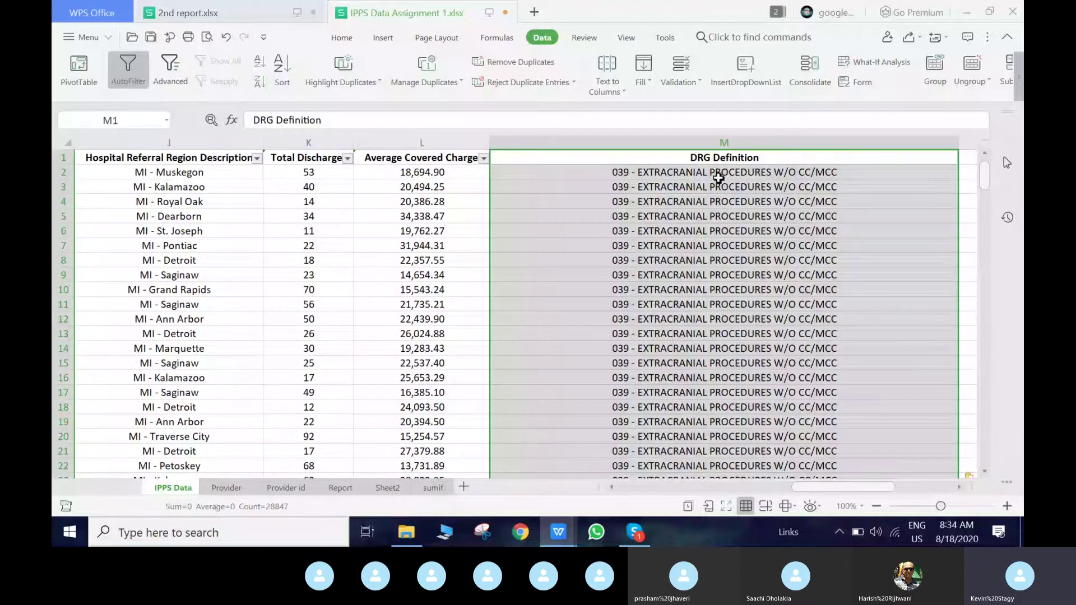
# Split the definitions from M2 down with fixed-width Text to Columns, keeping only the breaks after the three-digit code and after the dash
pyautogui.click(718, 176)
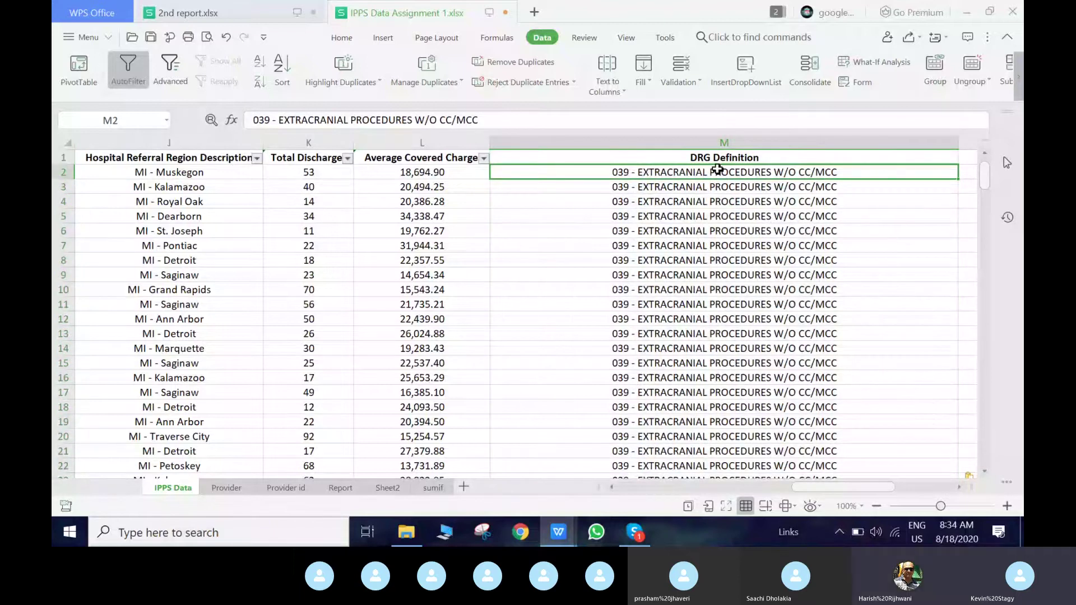
pyautogui.hotkey('ctrl', 'shift', 'Down')
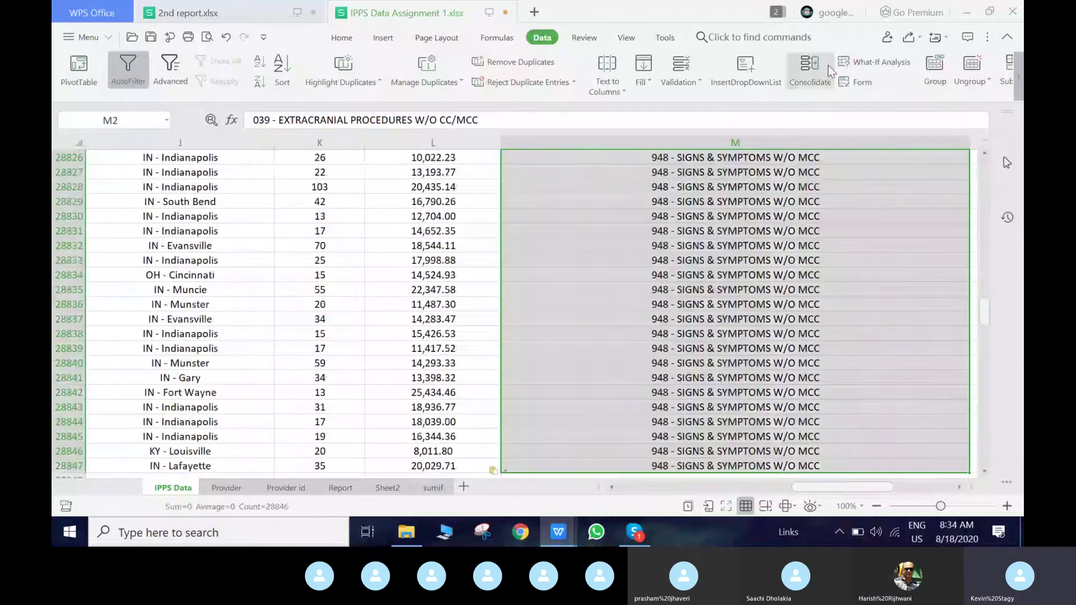
pyautogui.click(620, 83)
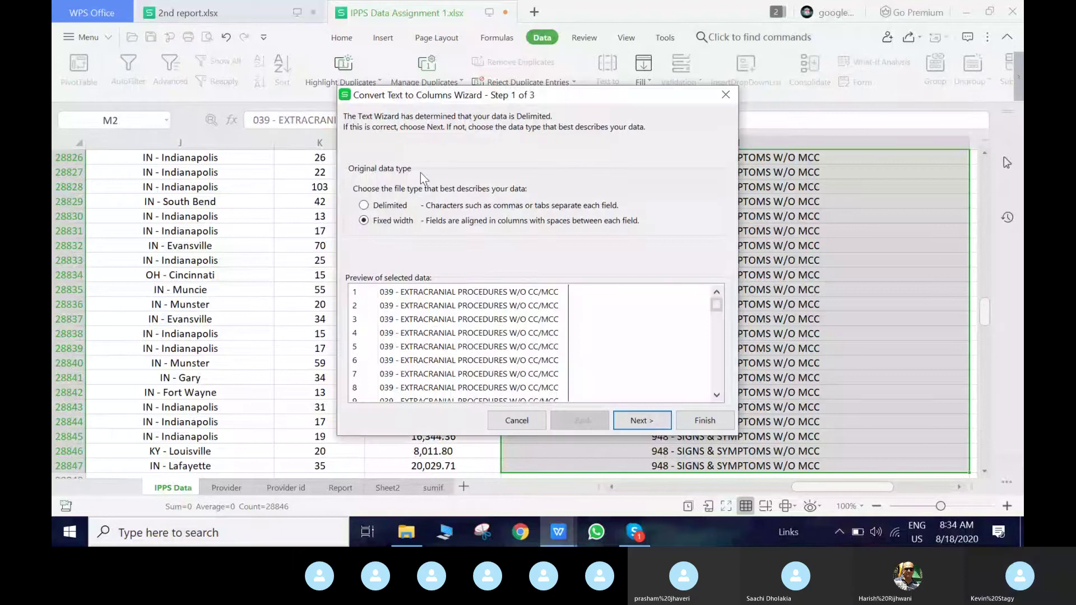
pyautogui.click(641, 421)
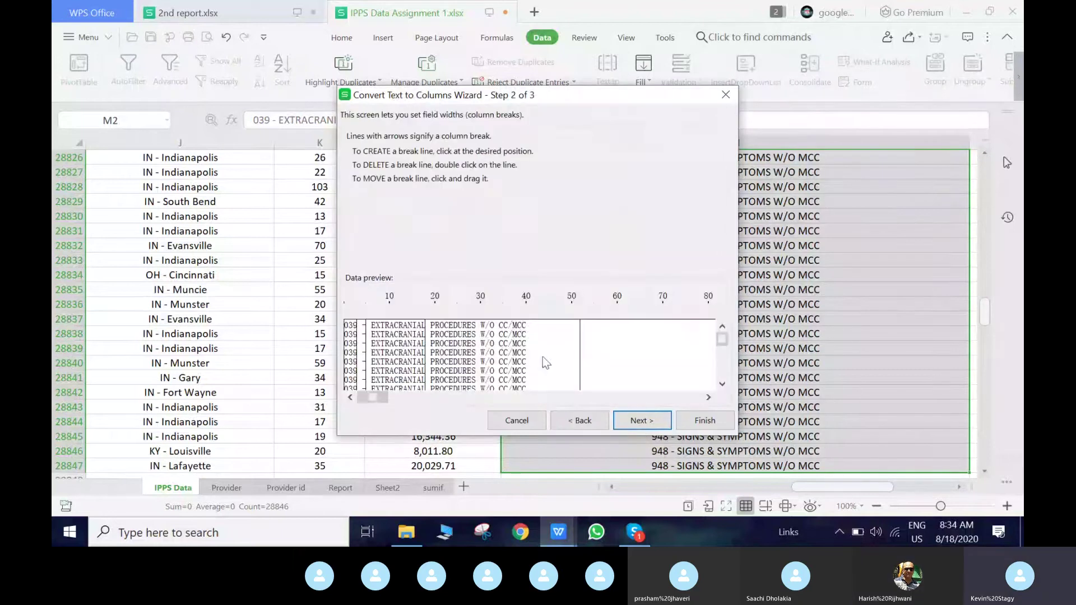
pyautogui.doubleClick(580, 330)
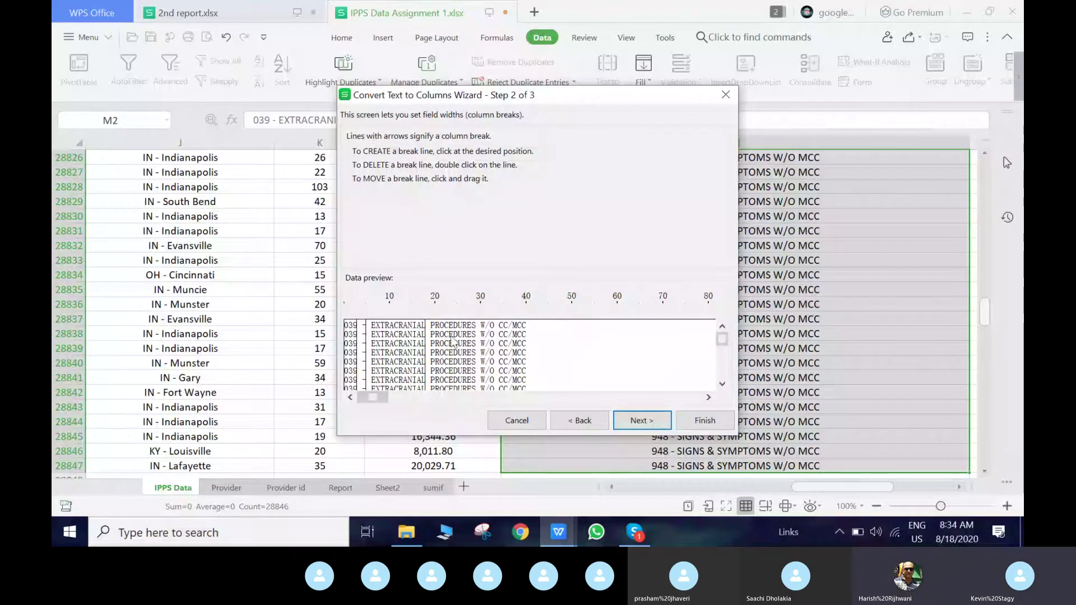
pyautogui.doubleClick(422, 329)
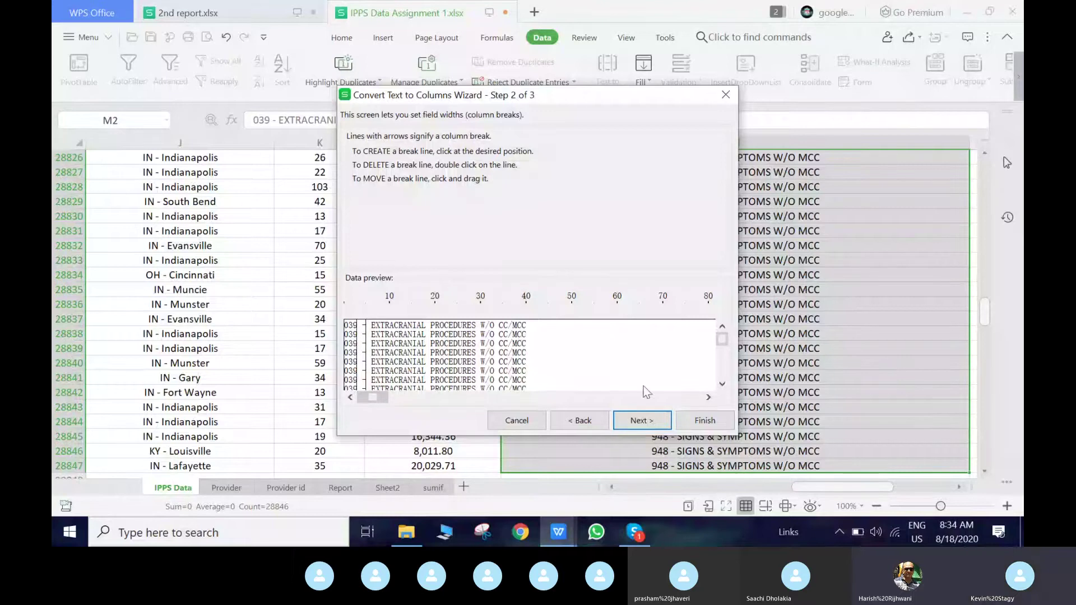
pyautogui.click(657, 427)
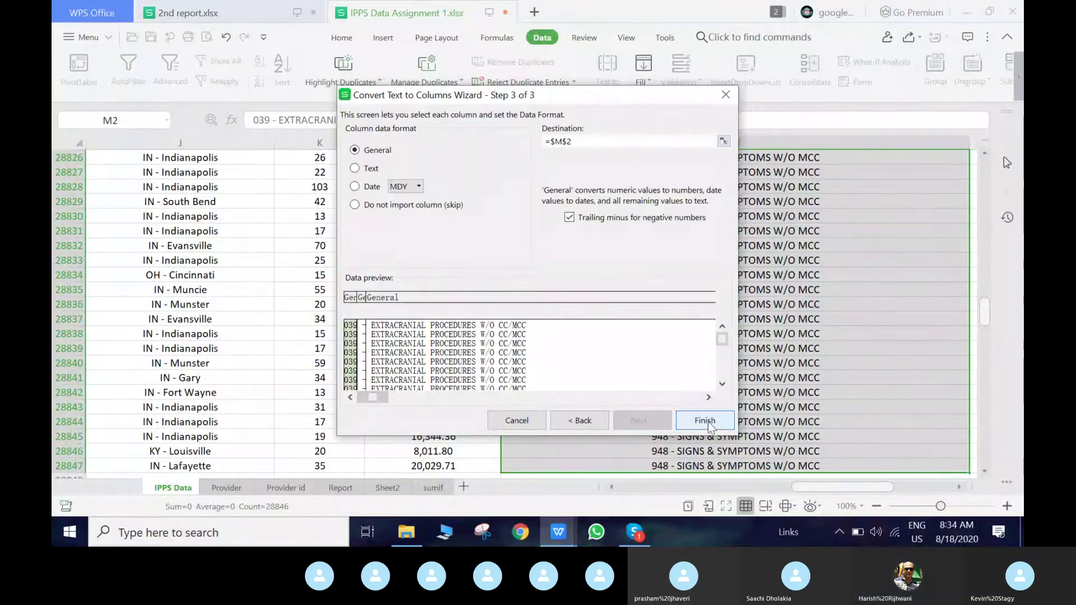
pyautogui.click(708, 426)
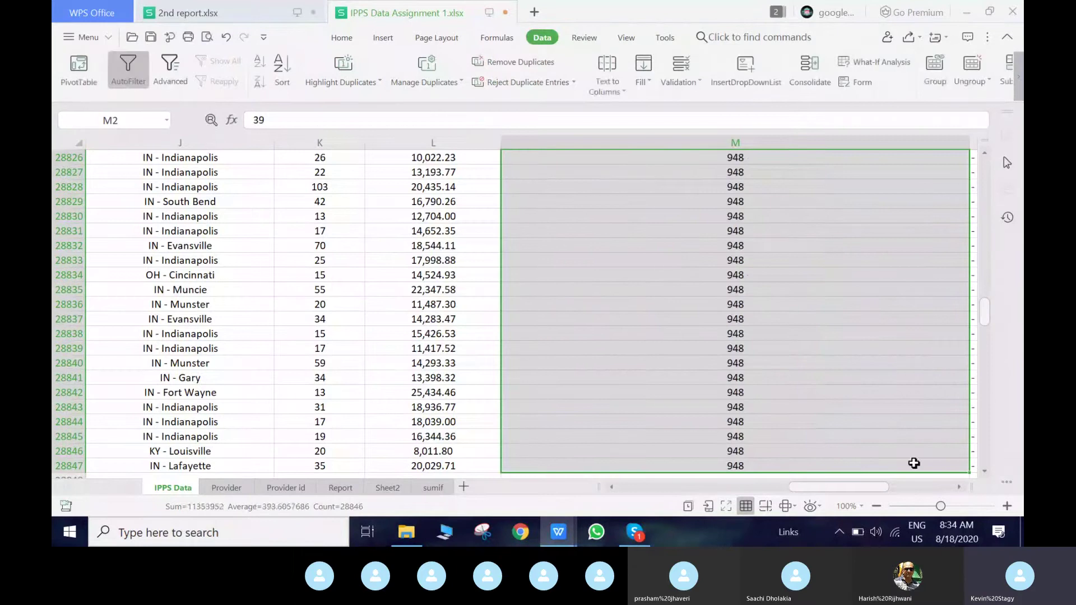
# Autofit the width of column O to the DRG descriptions split off from column M
pyautogui.moveTo(840, 486); pyautogui.dragTo(902, 486)
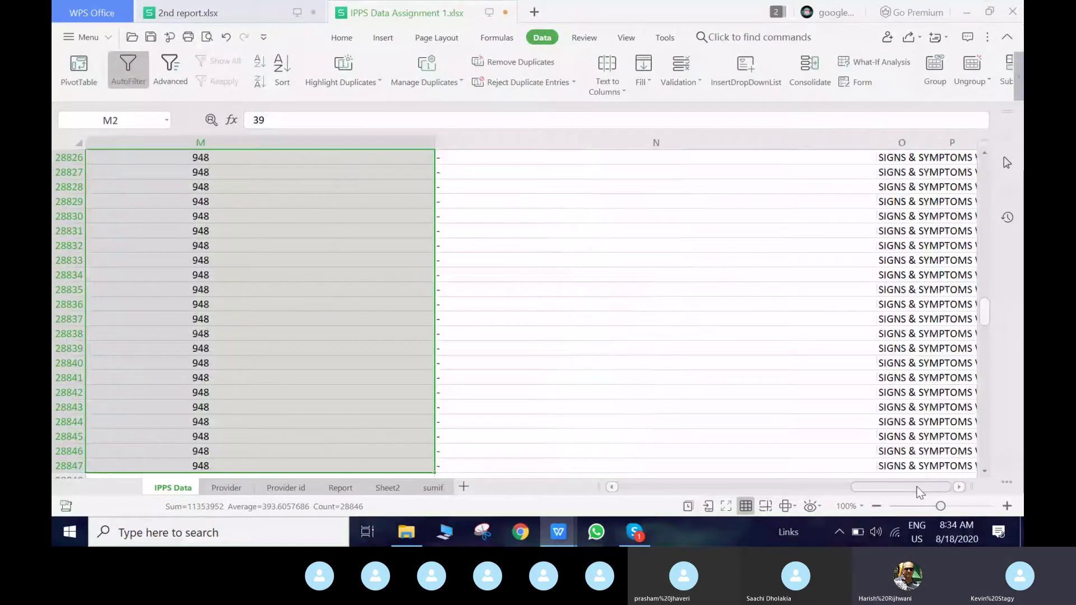
pyautogui.hotkey('ctrl', 'Down')
pyautogui.moveTo(908, 487); pyautogui.dragTo(891, 482)
pyautogui.hotkey('ctrl', 'Up')
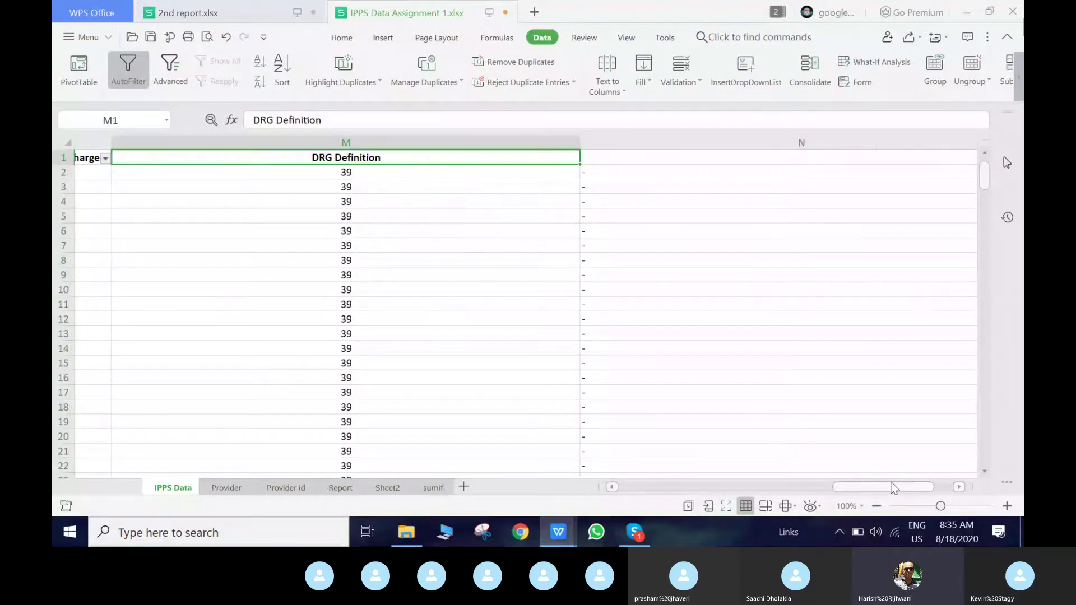
pyautogui.moveTo(889, 486); pyautogui.dragTo(920, 483)
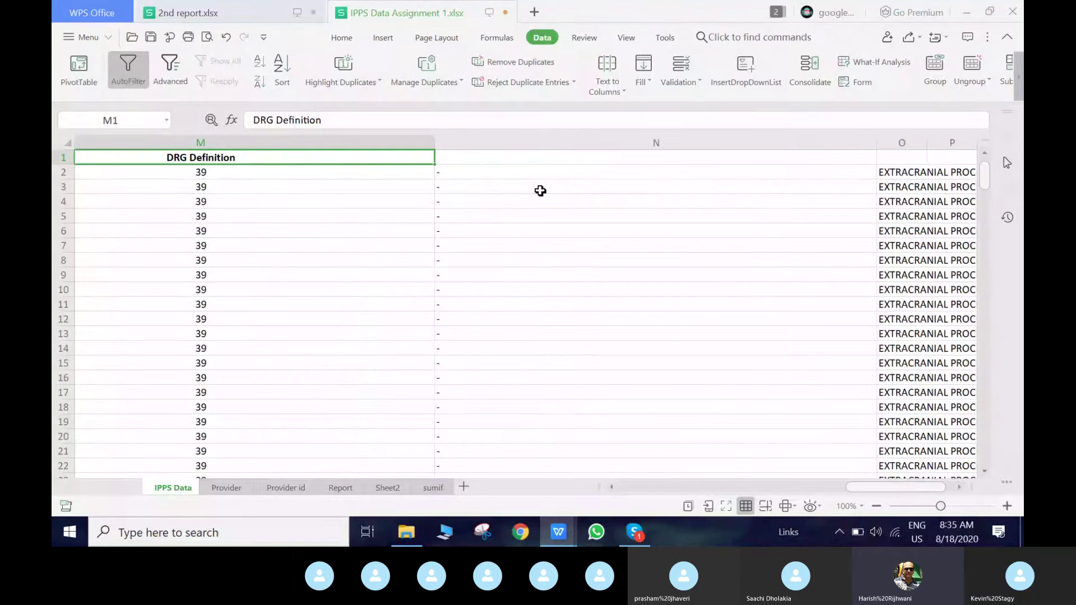
pyautogui.click(546, 174)
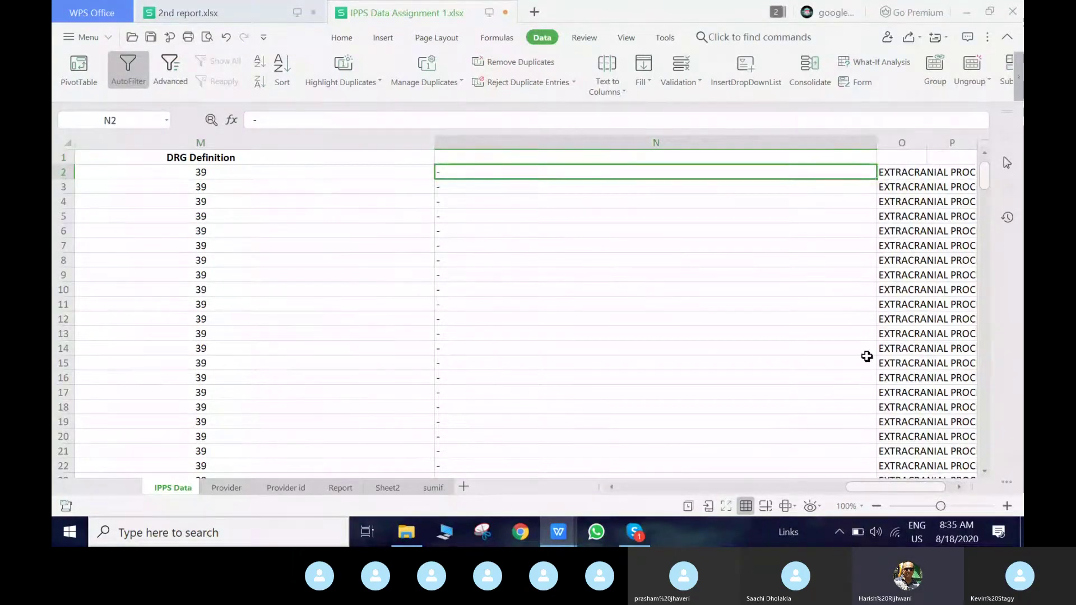
pyautogui.click(914, 338)
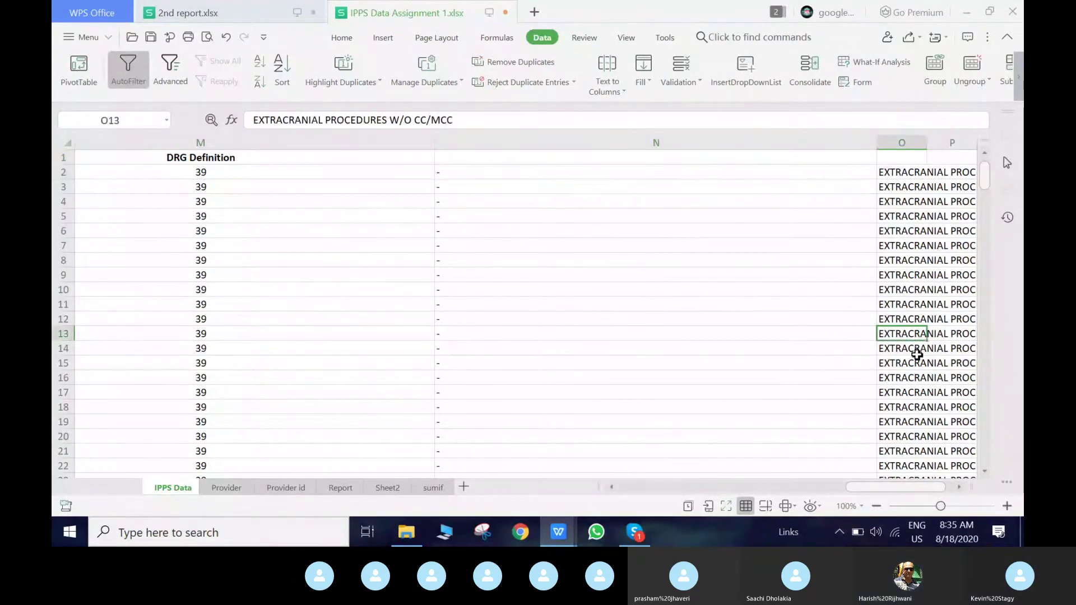
pyautogui.click(951, 290)
pyautogui.click(906, 142)
pyautogui.doubleClick(926, 143)
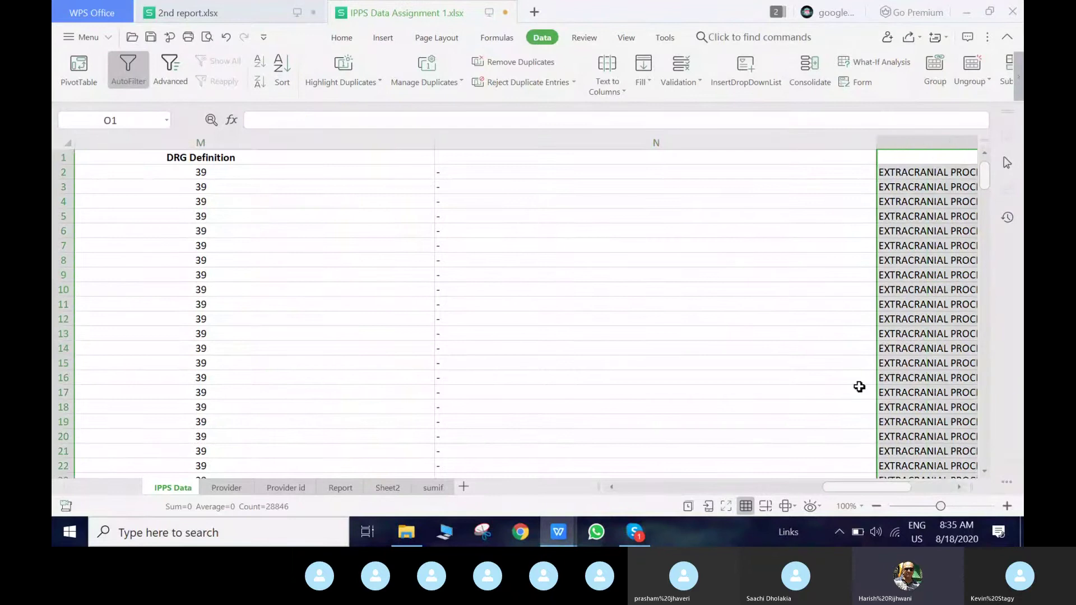
# Switch to the Skype call window
pyautogui.click(626, 536)
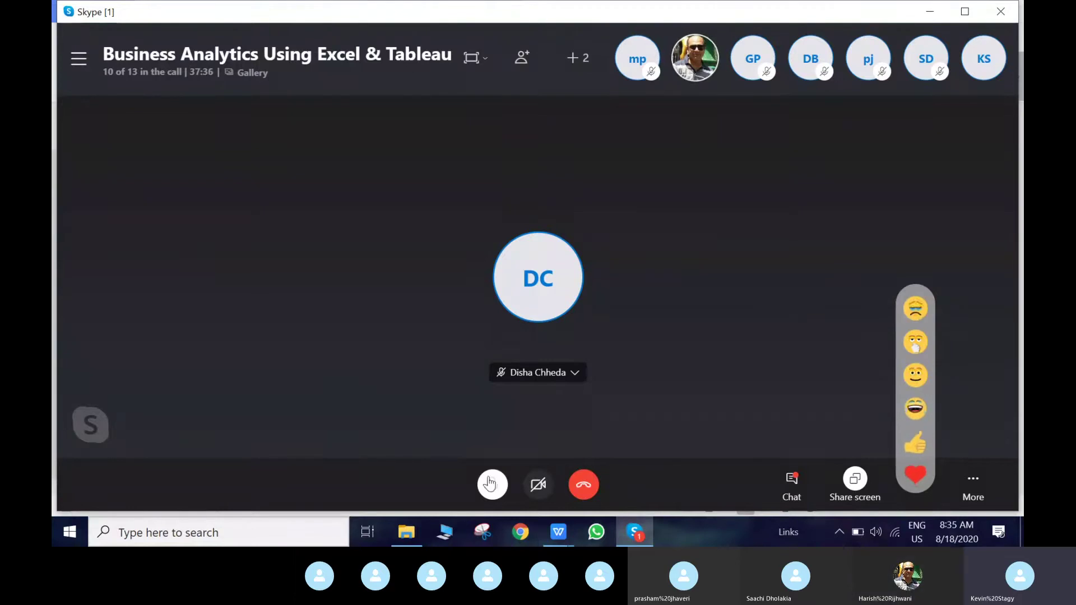
# Share the screen in the Skype call and switch to the Data sheet of the IPPS workbook in Excel
pyautogui.click(842, 488)
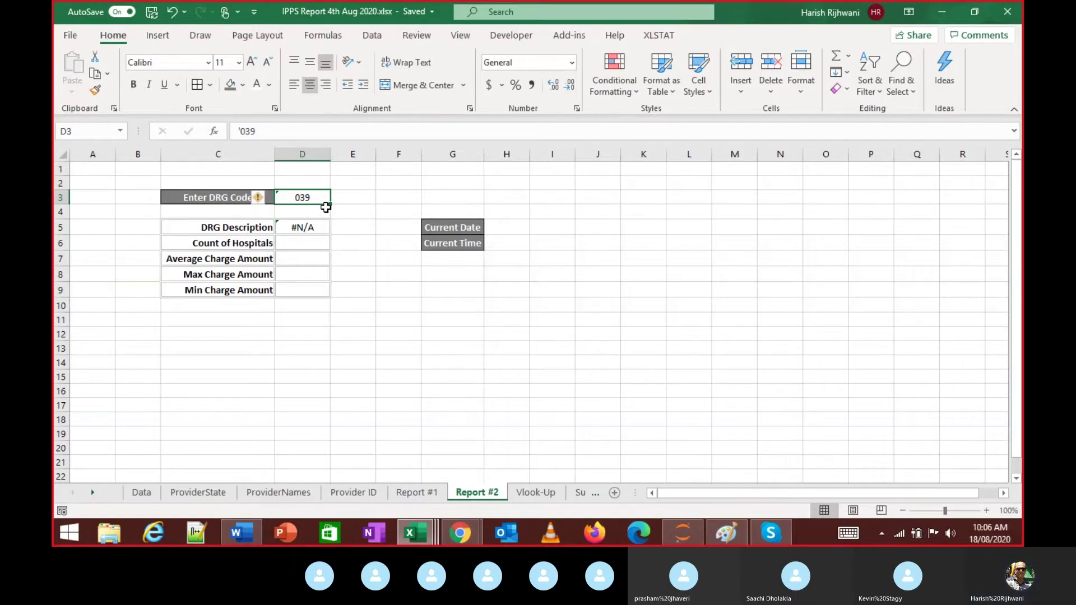
pyautogui.hotkey('ctrl', 'pageup')
pyautogui.hotkey('ctrl', 'pageup')
pyautogui.hotkey('ctrl', 'pageup')
pyautogui.hotkey('ctrl', 'pageup')
pyautogui.hotkey('ctrl', 'pageup')
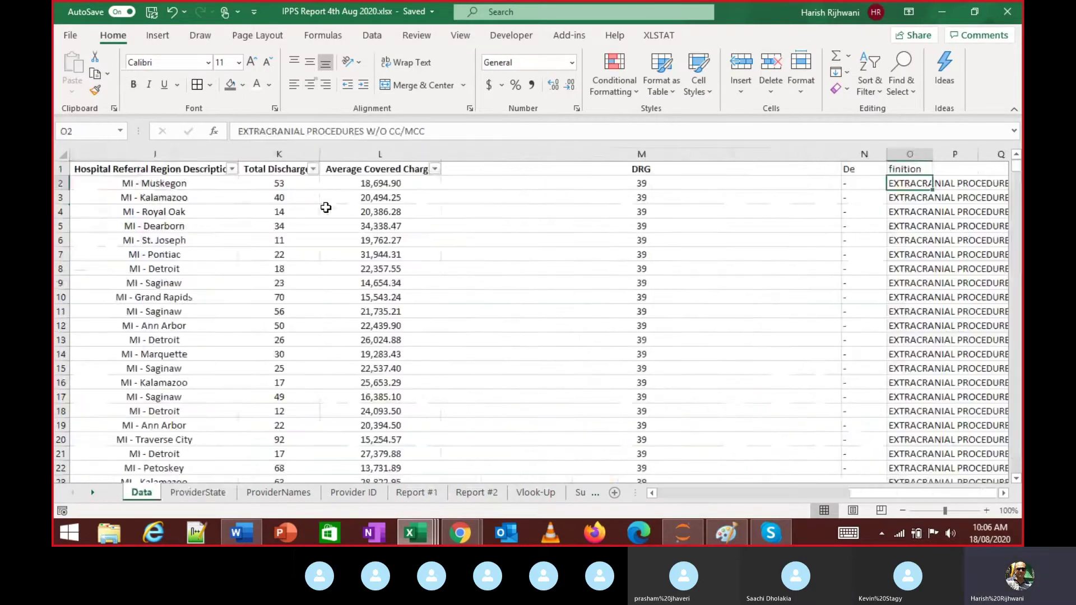
# Examine the split-off DRG codes in column M from M2 downwards, checking how the leading zeros are handled
pyautogui.press('Left')
pyautogui.press('Left')
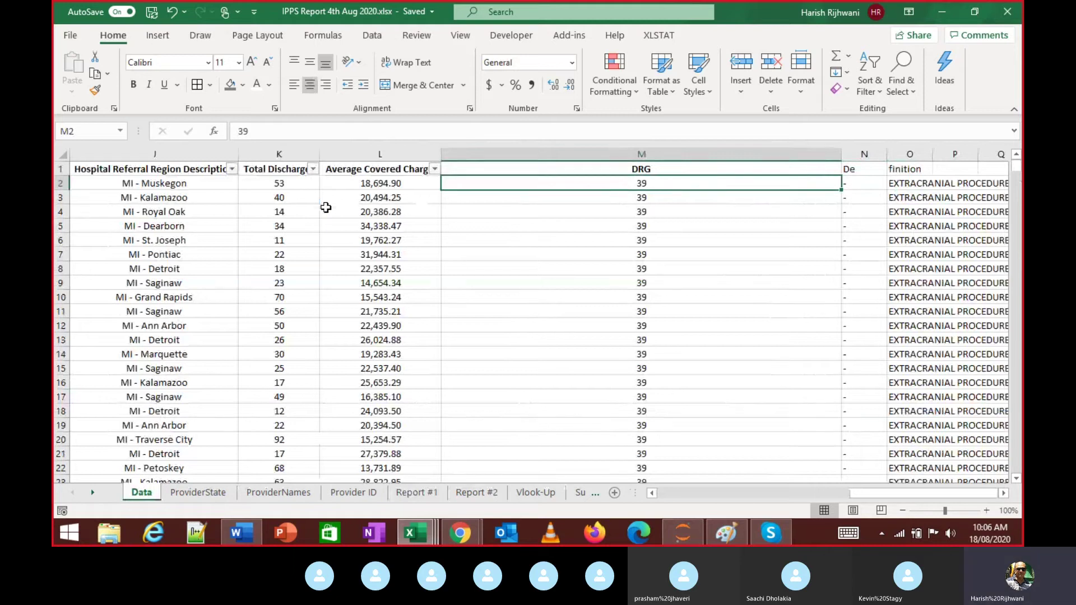
pyautogui.press('Down')
pyautogui.press('Down')
pyautogui.press('Down')
pyautogui.press('Down')
pyautogui.press('Down')
pyautogui.press('Down')
pyautogui.press('Down')
pyautogui.press('Down')
pyautogui.press('Down')
pyautogui.press('Down')
pyautogui.press('Down')
pyautogui.press('Down')
pyautogui.press('Down')
pyautogui.press('Down')
pyautogui.press('Down')
pyautogui.press('Down')
pyautogui.press('Down')
pyautogui.press('Down')
pyautogui.press('Down')
pyautogui.press('Down')
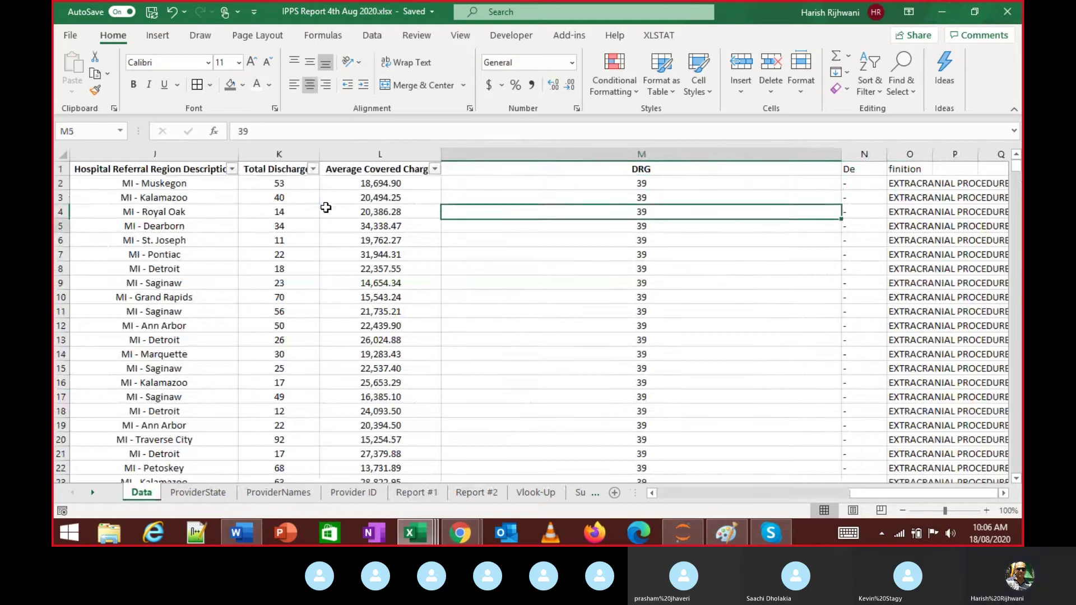
pyautogui.press('Down')
pyautogui.press('Down')
pyautogui.press('Down')
pyautogui.press('Down')
pyautogui.press('Down')
pyautogui.press('Down')
pyautogui.press('Down')
pyautogui.press('Down')
pyautogui.press('Down')
pyautogui.press('Down')
pyautogui.press('Down')
pyautogui.press('Down')
pyautogui.press('Down')
pyautogui.press('Down')
pyautogui.press('Down')
pyautogui.press('Down')
pyautogui.press('Down')
pyautogui.press('Down')
pyautogui.press('Down')
pyautogui.press('Down')
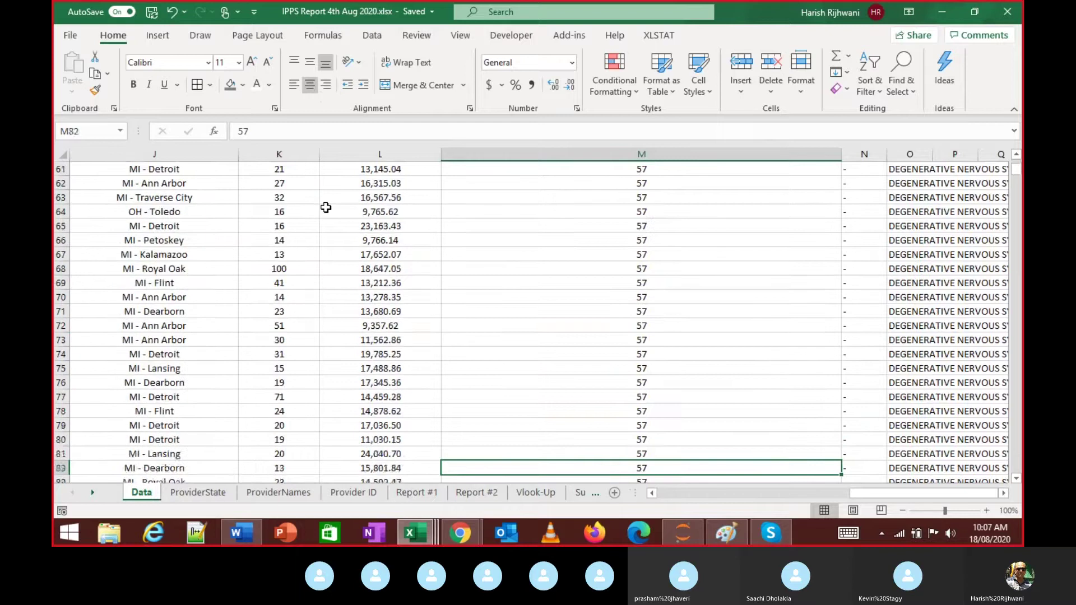
pyautogui.press('Down')
pyautogui.press('Down')
pyautogui.press('Down')
pyautogui.press('Down')
pyautogui.press('Down')
pyautogui.press('Down')
pyautogui.press('Down')
pyautogui.press('Down')
pyautogui.press('Down')
pyautogui.press('Down')
pyautogui.press('Down')
pyautogui.press('Down')
pyautogui.press('Down')
pyautogui.press('Down')
pyautogui.press('Down')
pyautogui.press('Down')
pyautogui.press('Down')
pyautogui.press('Down')
pyautogui.press('Down')
pyautogui.press('Down')
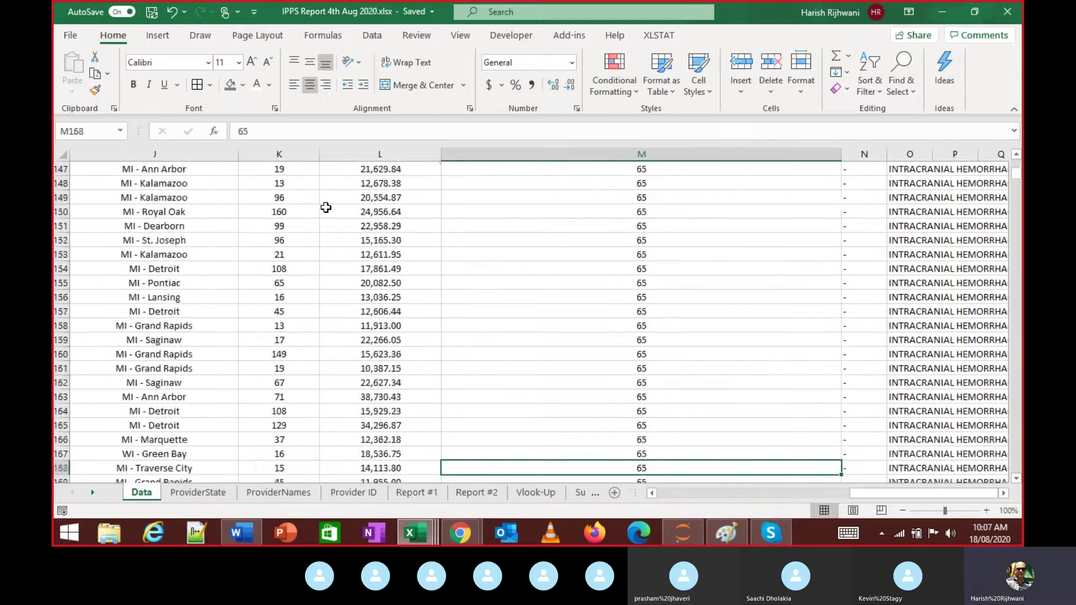
pyautogui.press('Down')
pyautogui.press('Down')
pyautogui.press('Down')
pyautogui.press('Down')
pyautogui.press('Down')
pyautogui.press('Down')
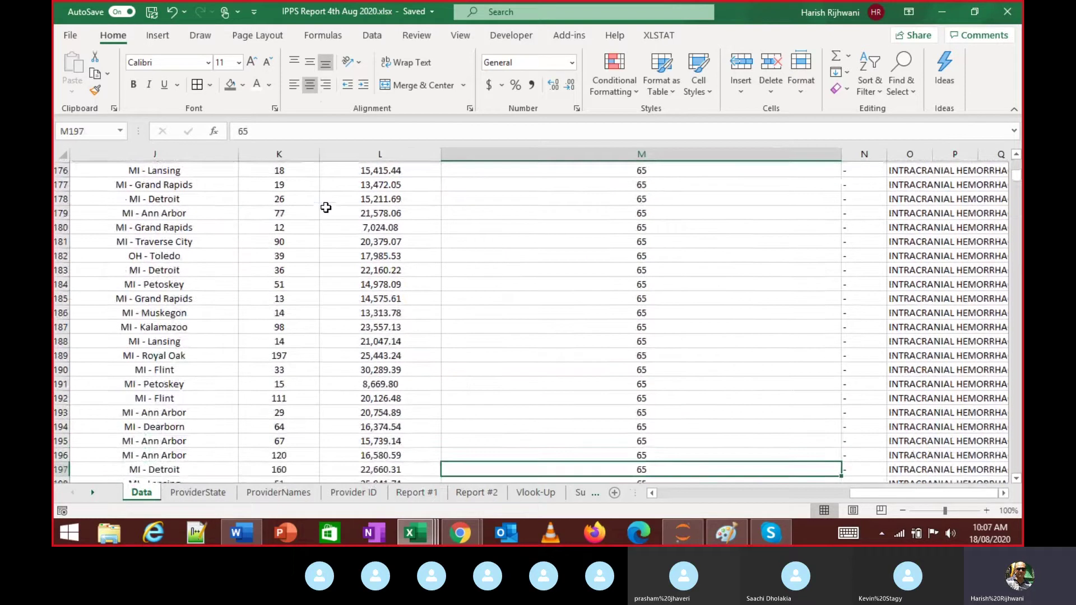
# Compare the original DRG definition in C199 with the split-off code in M199 of the same row
pyautogui.press('Home')
pyautogui.press('Right')
pyautogui.press('Right')
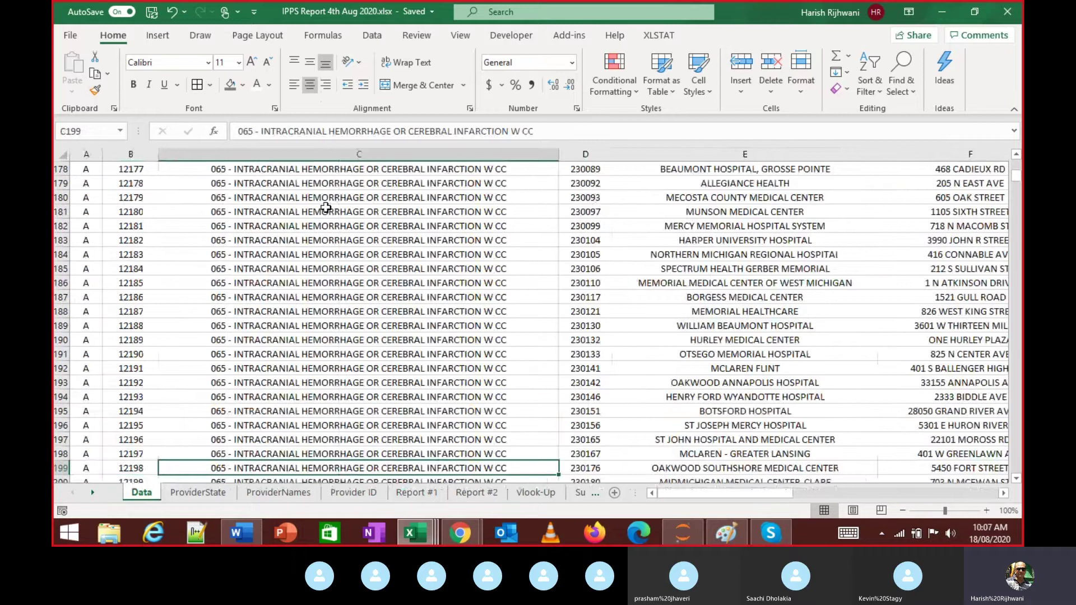
pyautogui.hotkey('ctrl', 'Right')
pyautogui.press('Left')
pyautogui.press('Left')
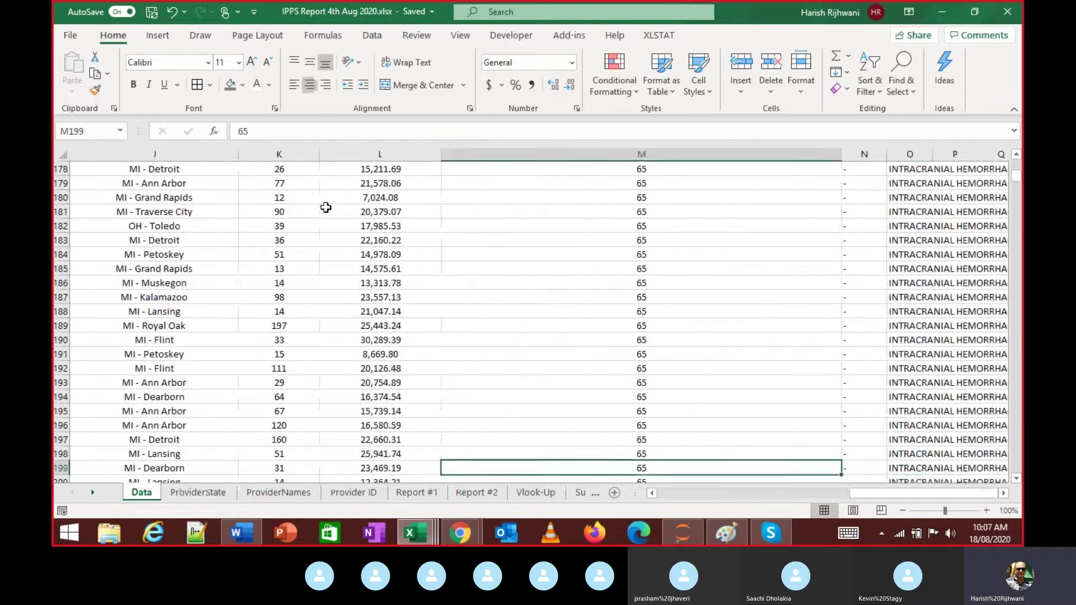
# Examine the DRG codes further down column M, from row 199 to about row 1538
pyautogui.press('Down')
pyautogui.press('Down')
pyautogui.press('Down')
pyautogui.press('Down')
pyautogui.press('Down')
pyautogui.press('Down')
pyautogui.press('Down')
pyautogui.press('Down')
pyautogui.press('Down')
pyautogui.press('Down')
pyautogui.press('Down')
pyautogui.press('Down')
pyautogui.press('Down')
pyautogui.press('Down')
pyautogui.press('Down')
pyautogui.press('Down')
pyautogui.press('Down')
pyautogui.press('Down')
pyautogui.press('Down')
pyautogui.press('Down')
pyautogui.press('Down')
pyautogui.press('Down')
pyautogui.press('Down')
pyautogui.press('Down')
pyautogui.press('Down')
pyautogui.press('Down')
pyautogui.press('Down')
pyautogui.press('Down')
pyautogui.press('Down')
pyautogui.press('Down')
pyautogui.press('Down')
pyautogui.press('Down')
pyautogui.press('Down')
pyautogui.press('Down')
pyautogui.press('Down')
pyautogui.press('Down')
pyautogui.press('Down')
pyautogui.press('Down')
pyautogui.press('Down')
pyautogui.press('Down')
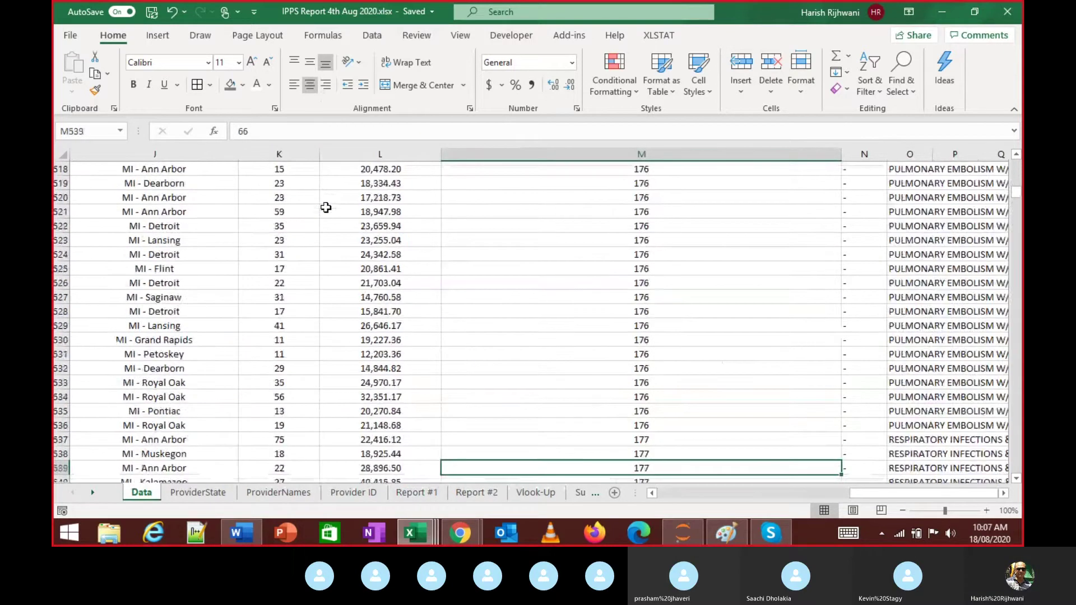
pyautogui.press('Down')
pyautogui.press('Down')
pyautogui.press('Down')
pyautogui.press('Down')
pyautogui.press('Down')
pyautogui.press('Down')
pyautogui.press('Down')
pyautogui.press('Down')
pyautogui.press('Down')
pyautogui.press('Down')
pyautogui.press('Down')
pyautogui.press('Down')
pyautogui.press('Down')
pyautogui.press('Down')
pyautogui.press('Down')
pyautogui.press('Down')
pyautogui.press('Down')
pyautogui.press('Down')
pyautogui.press('Down')
pyautogui.press('Down')
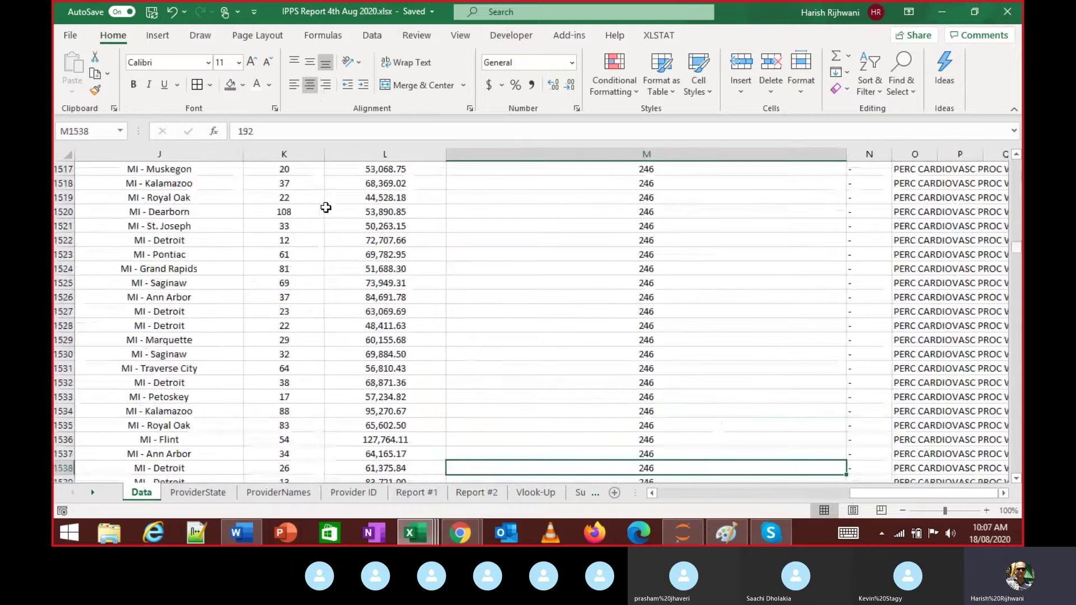
# Remove the AutoFilter and reapply it from M1 so that it includes the new split columns M to O
pyautogui.hotkey('ctrl', 'Up')
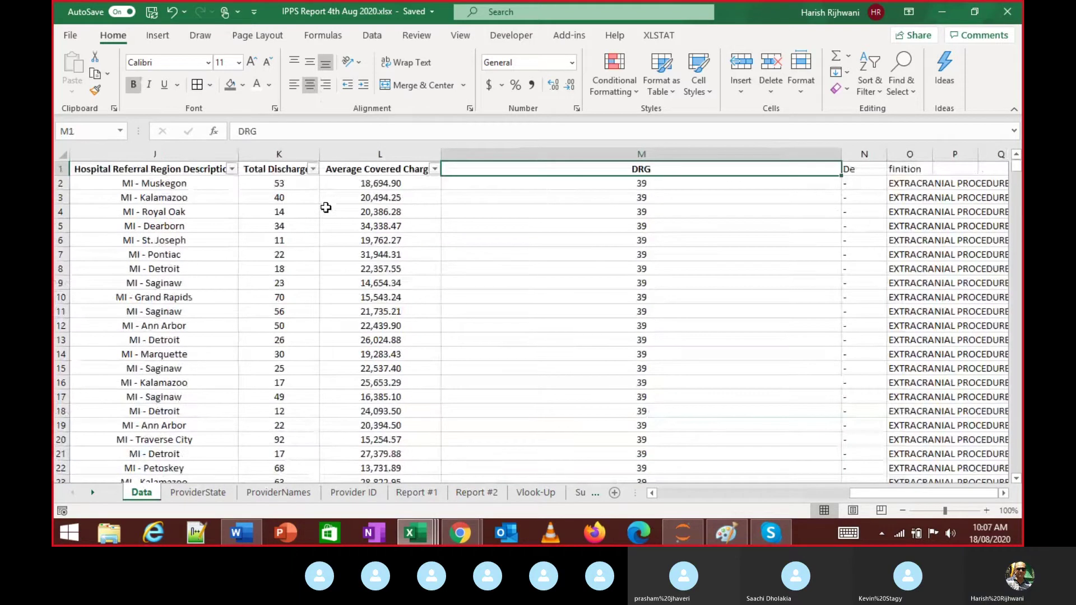
pyautogui.hotkey('alt', 'd')
pyautogui.press('f')
pyautogui.press('f')
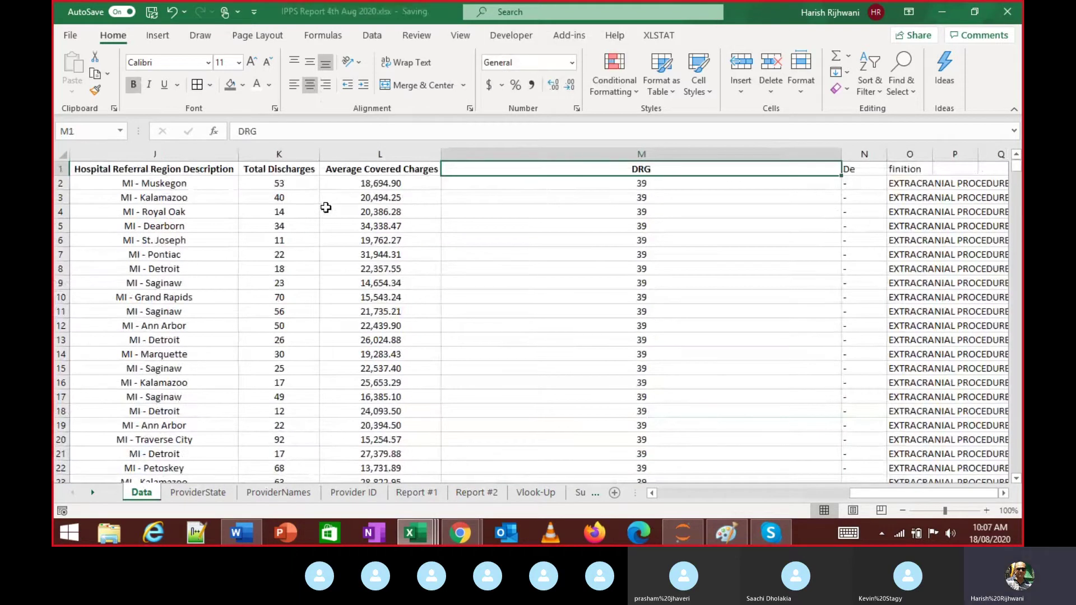
pyautogui.hotkey('alt', 'd')
pyautogui.press('f')
pyautogui.press('f')
# Examine the DRG code values in the filter list of M1, from 39 to about 101, and close it unfiltered
pyautogui.hotkey('alt', 'Down')
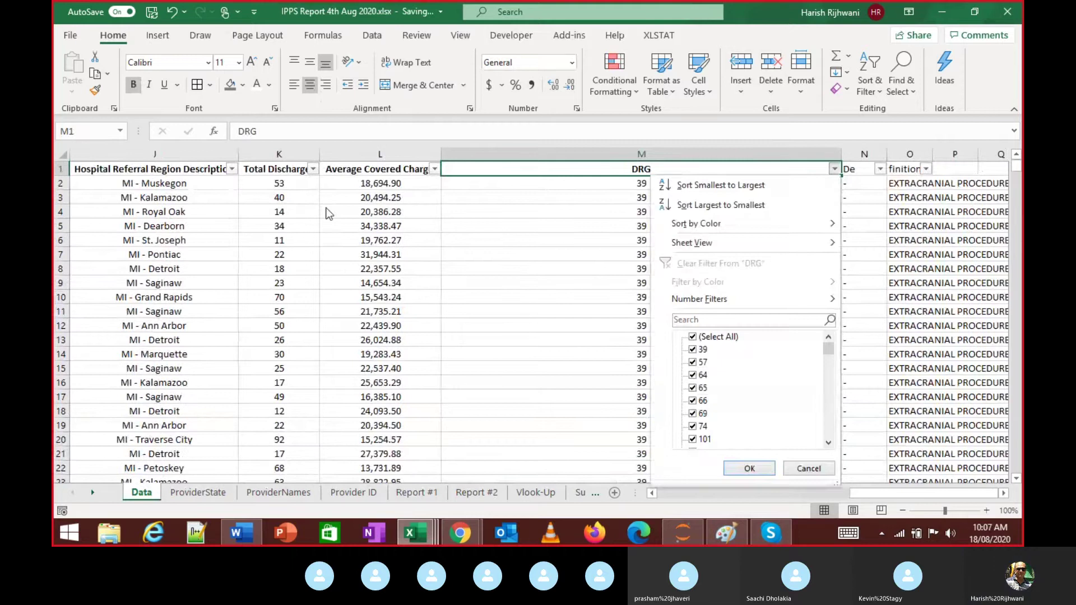
pyautogui.press('Down')
pyautogui.press('Down')
pyautogui.press('Down')
pyautogui.press('Down')
pyautogui.press('Down')
pyautogui.press('Down')
pyautogui.press('Down')
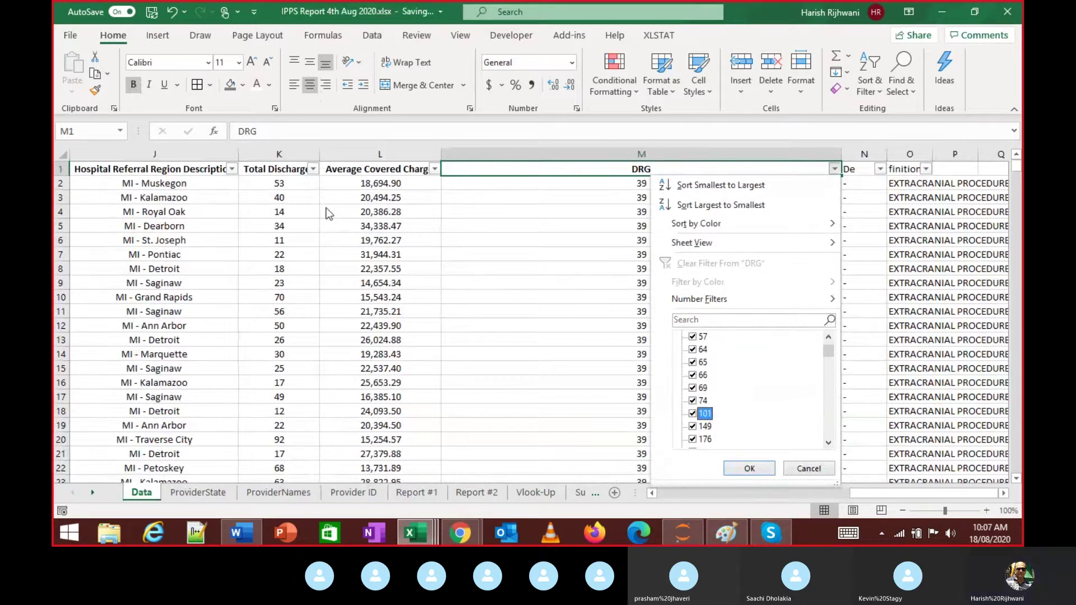
pyautogui.press('Up')
pyautogui.press('Up')
pyautogui.press('Up')
pyautogui.press('Up')
pyautogui.press('Up')
pyautogui.press('Up')
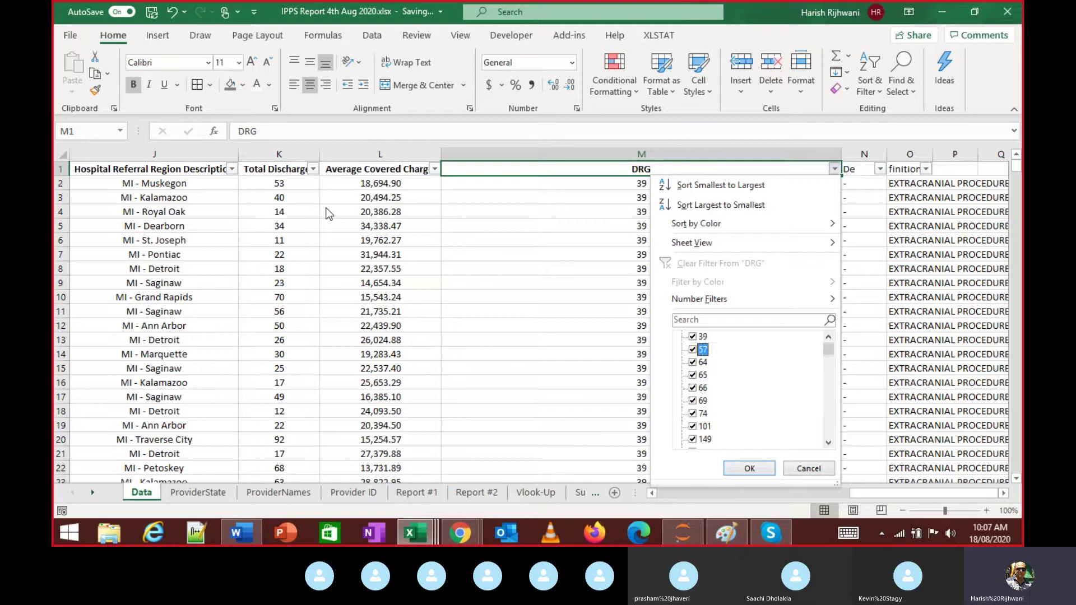
pyautogui.press('Up')
pyautogui.press('Up')
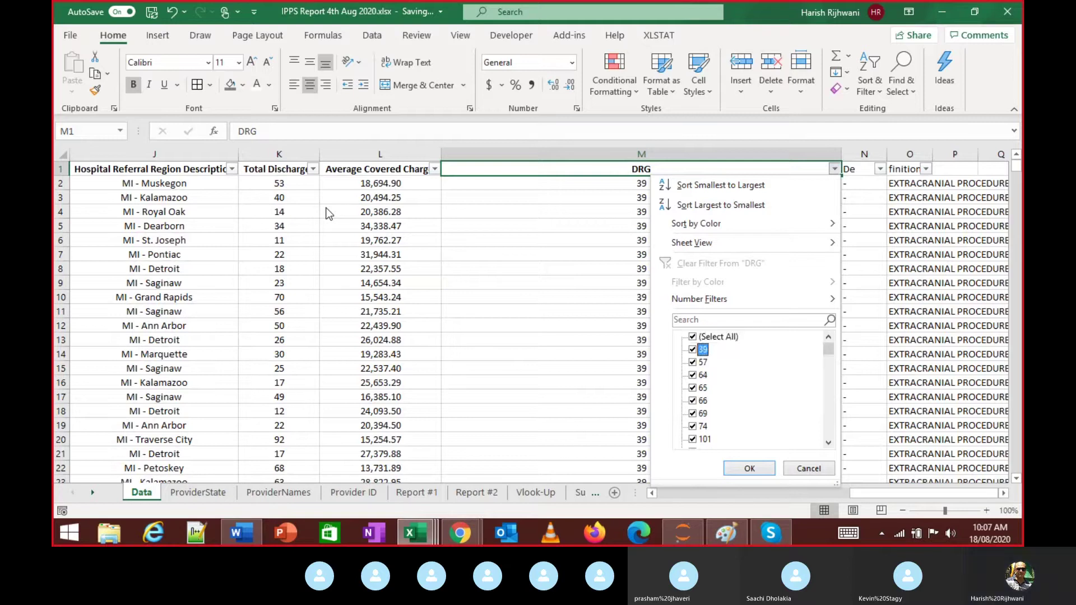
pyautogui.press('Escape')
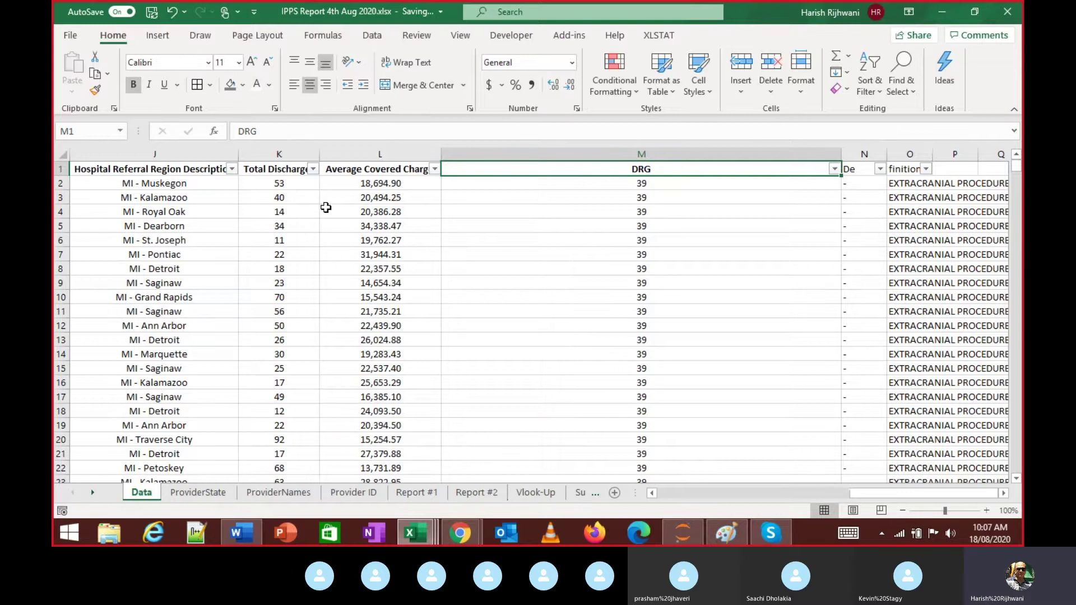
# Compare the split codes with the DRG code entry in E21 on the Report sheet of the IPPS Data Assignment workbook
pyautogui.hotkey('alt', 'Tab')
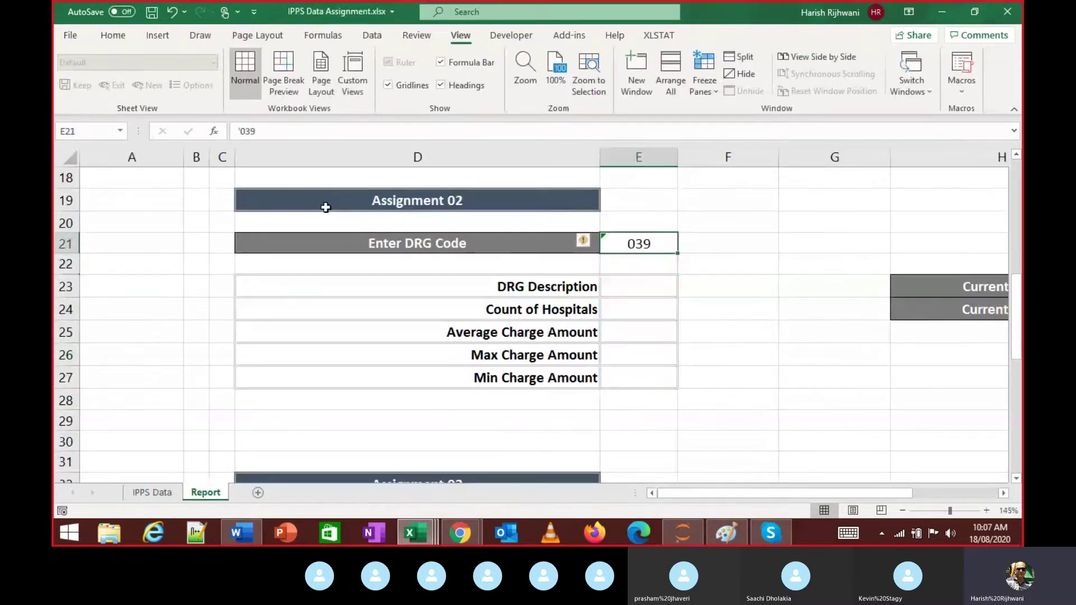
pyautogui.press('Down')
pyautogui.press('Up')
pyautogui.press('Up')
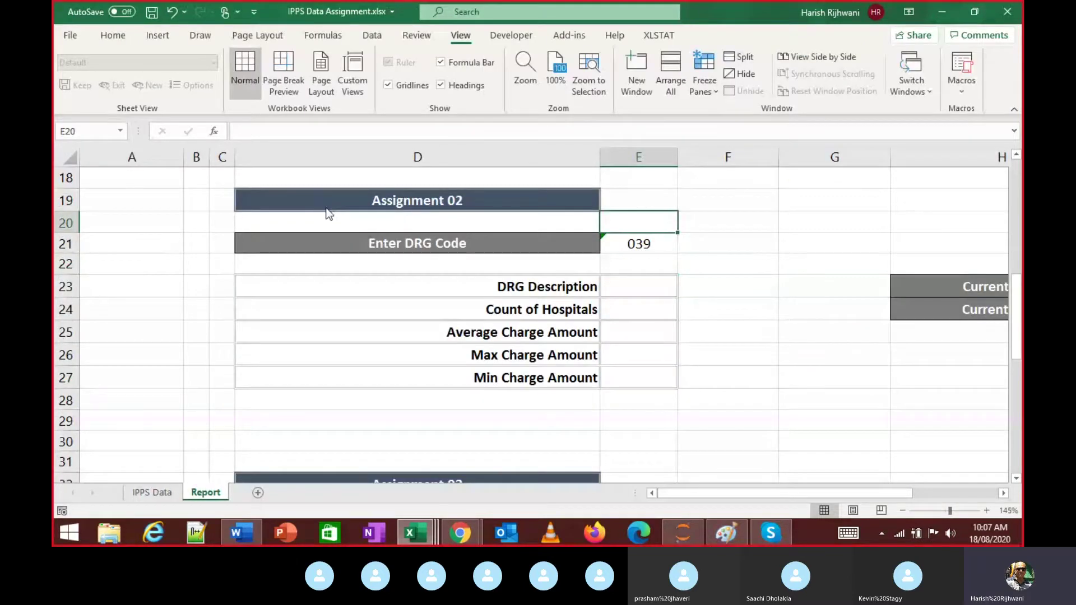
pyautogui.hotkey('alt', 'Tab')
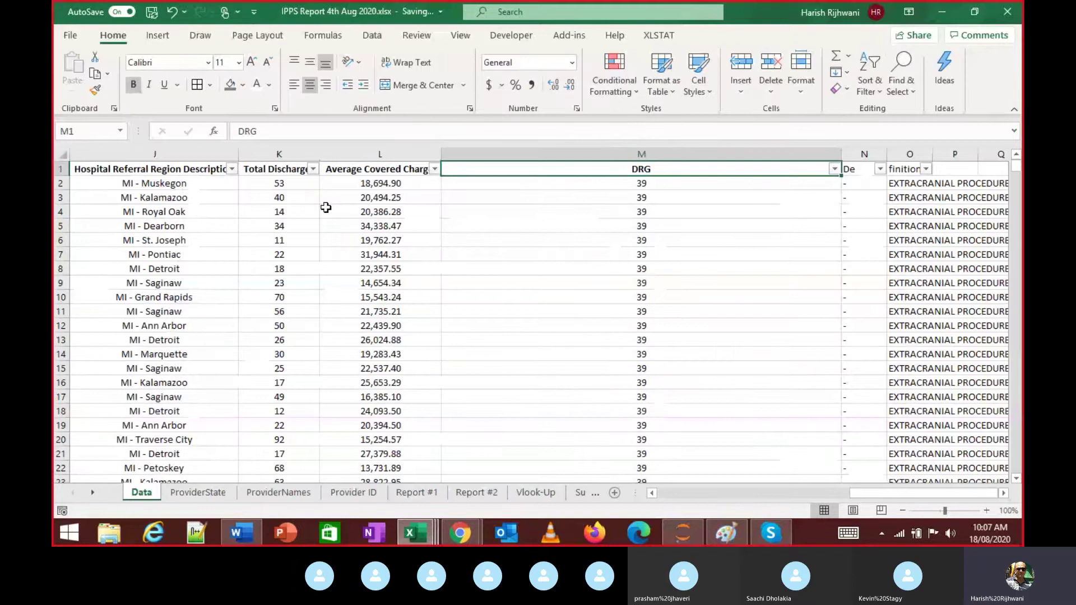
# Undo the text-to-columns split on the Data sheet of the IPPS Report workbook, restoring the full DRG definitions in column M
pyautogui.press('Down')
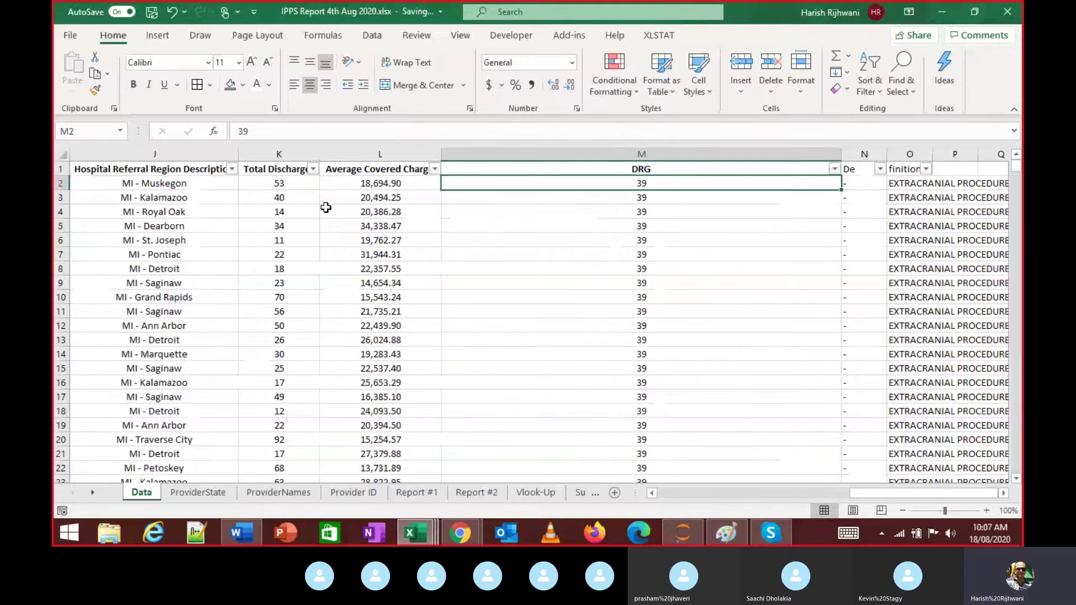
pyautogui.press('Up')
pyautogui.hotkey('ctrl', 'shift', 'l')
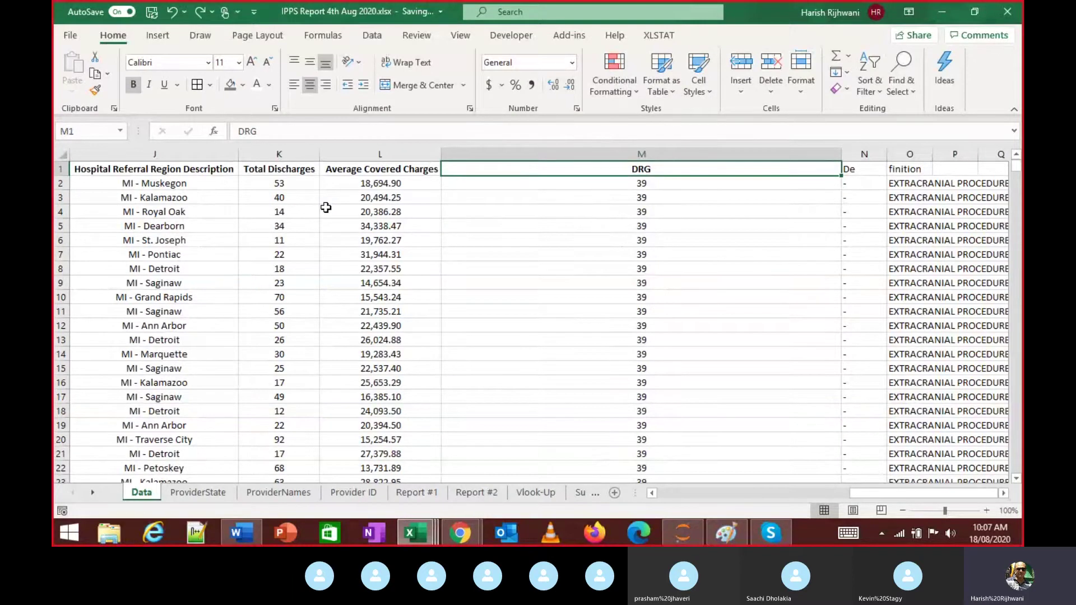
pyautogui.press('Right')
pyautogui.press('Left')
pyautogui.hotkey('ctrl', 'shift', 'l')
pyautogui.hotkey('ctrl', 'z')
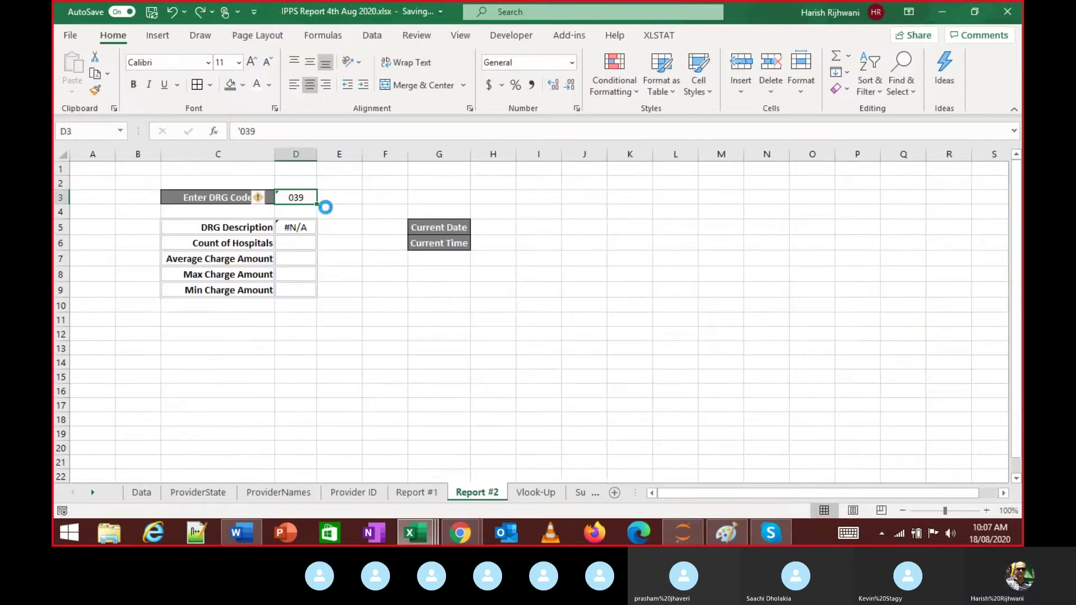
pyautogui.hotkey('ctrl', 'y')
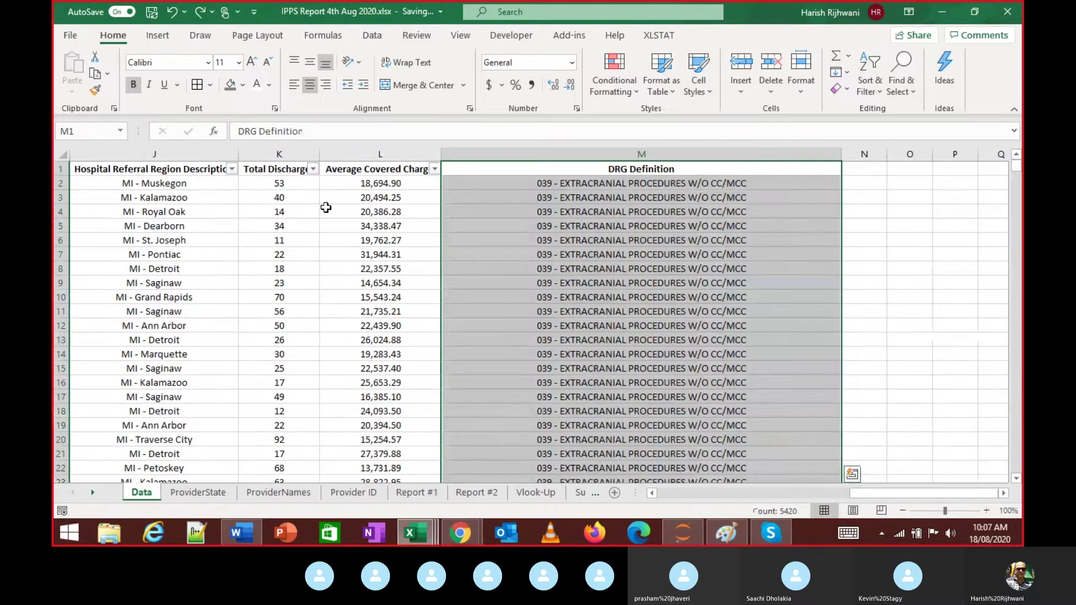
pyautogui.hotkey('alt', 'd')
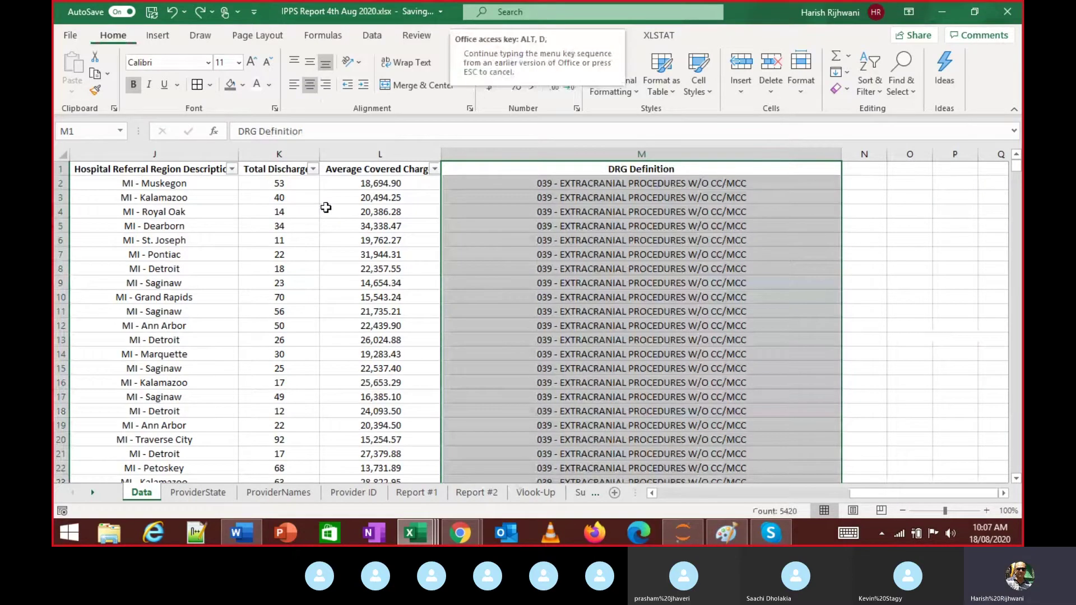
pyautogui.press('e')
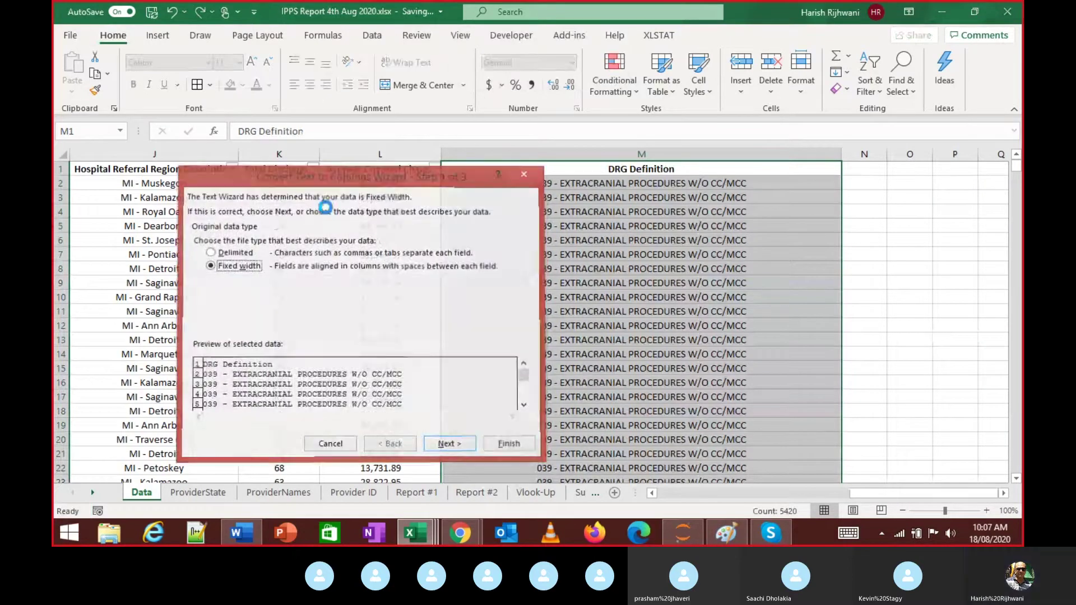
pyautogui.press('Escape')
pyautogui.press('Up')
pyautogui.hotkey('shift', 'Down')
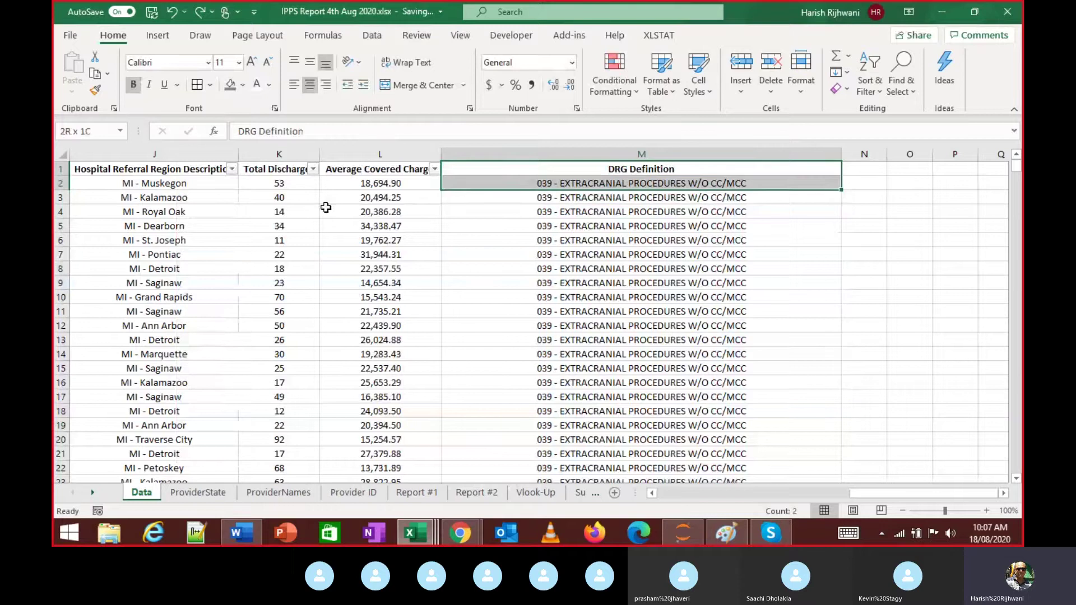
pyautogui.hotkey('ctrl', 'shift', 'Down')
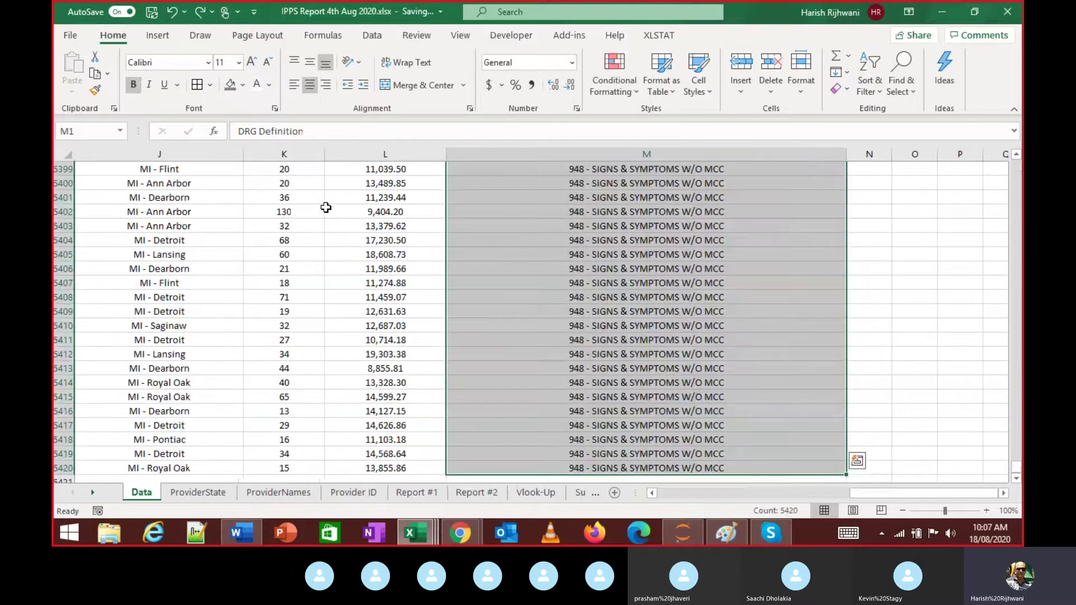
pyautogui.hotkey('alt', 'd')
pyautogui.press('e')
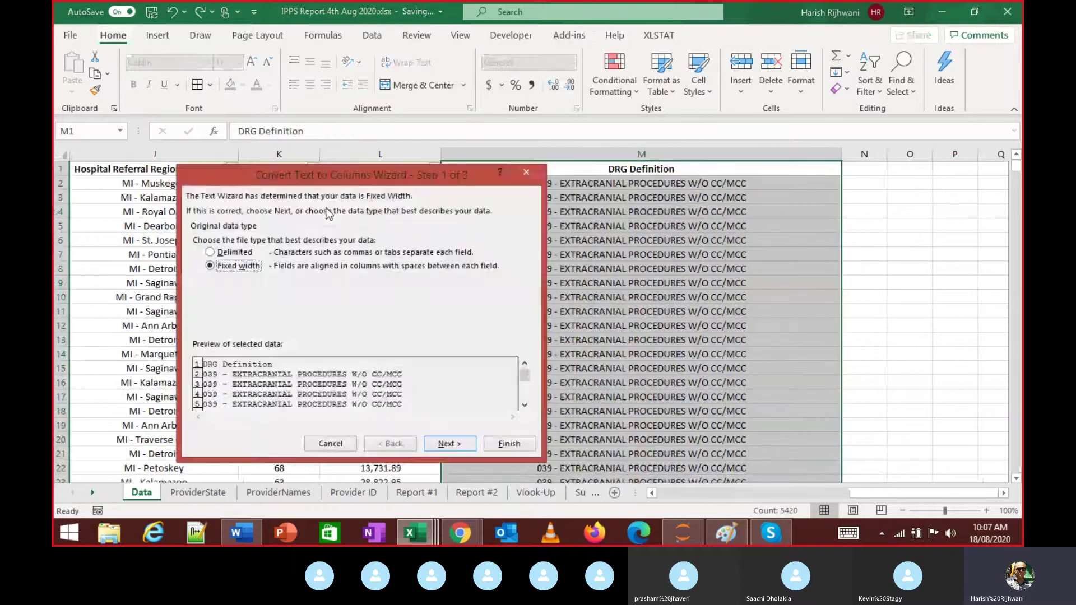
pyautogui.press('Escape')
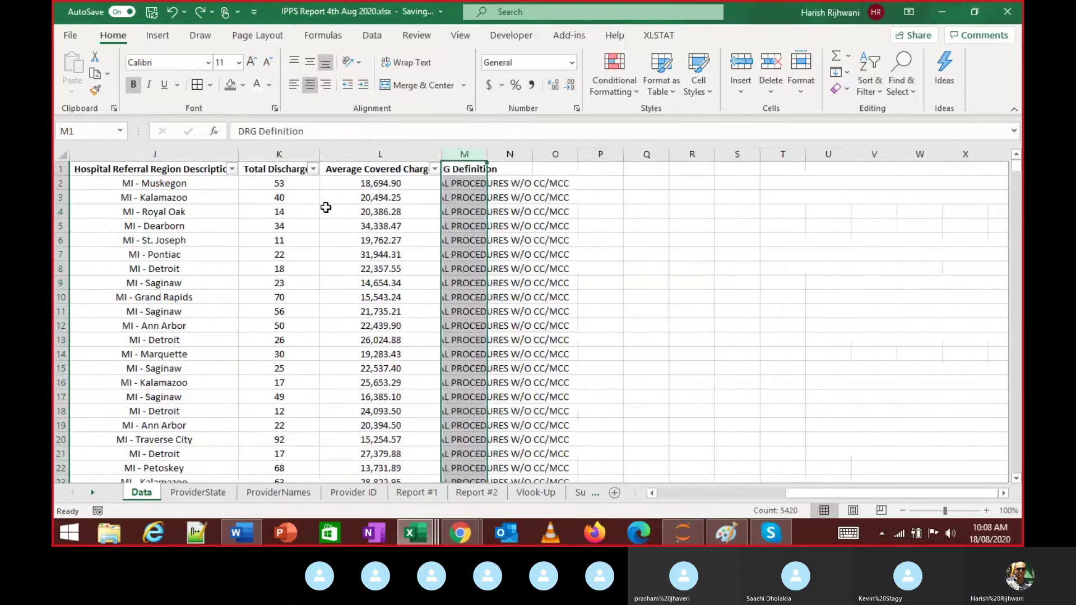
pyautogui.press('alt')
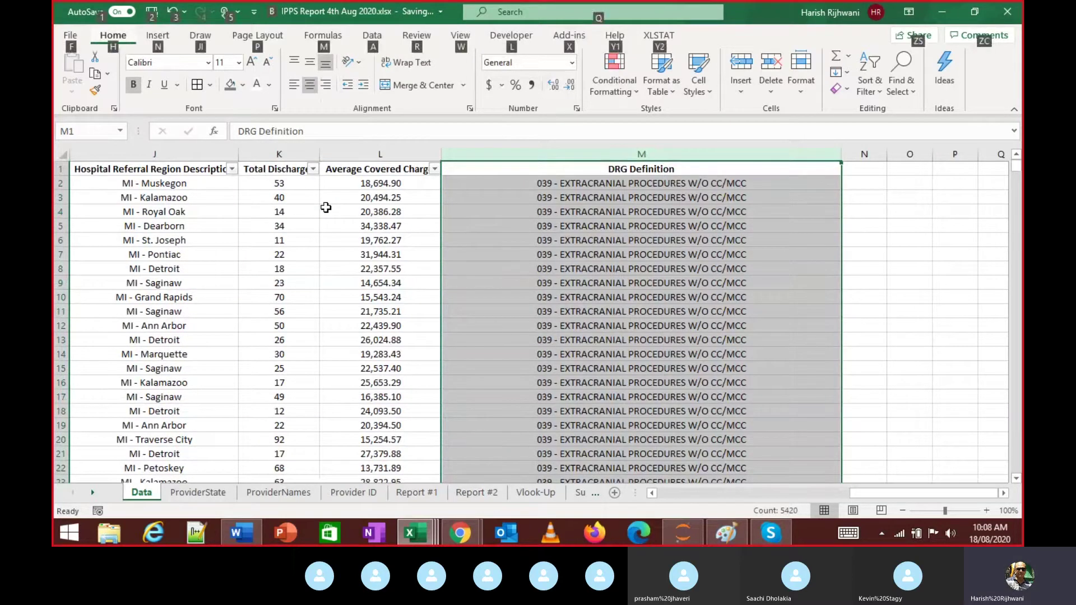
pyautogui.press('d')
pyautogui.press('e')
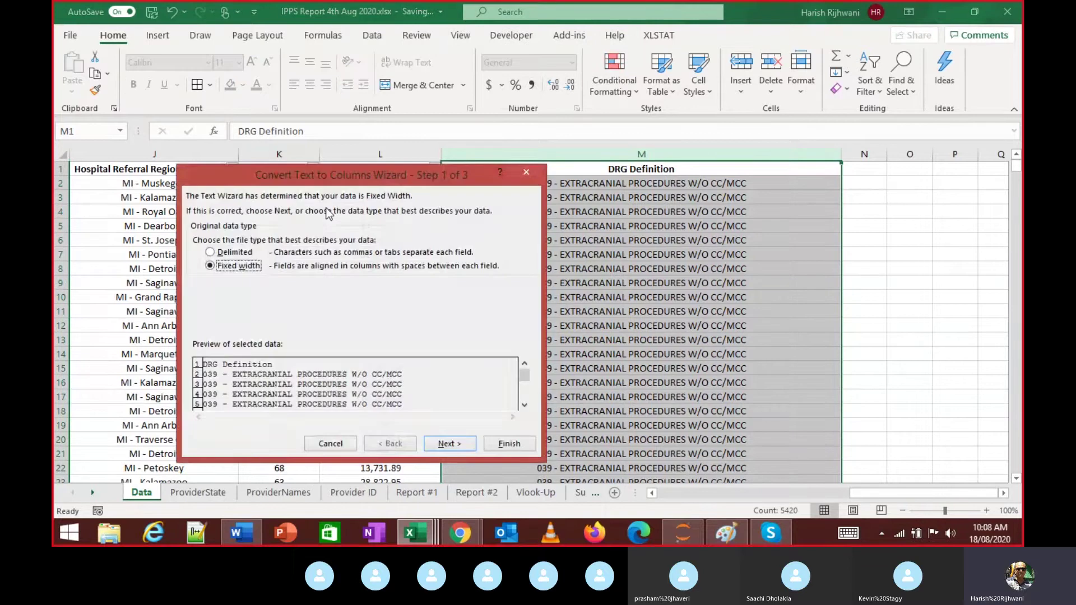
pyautogui.press('Escape')
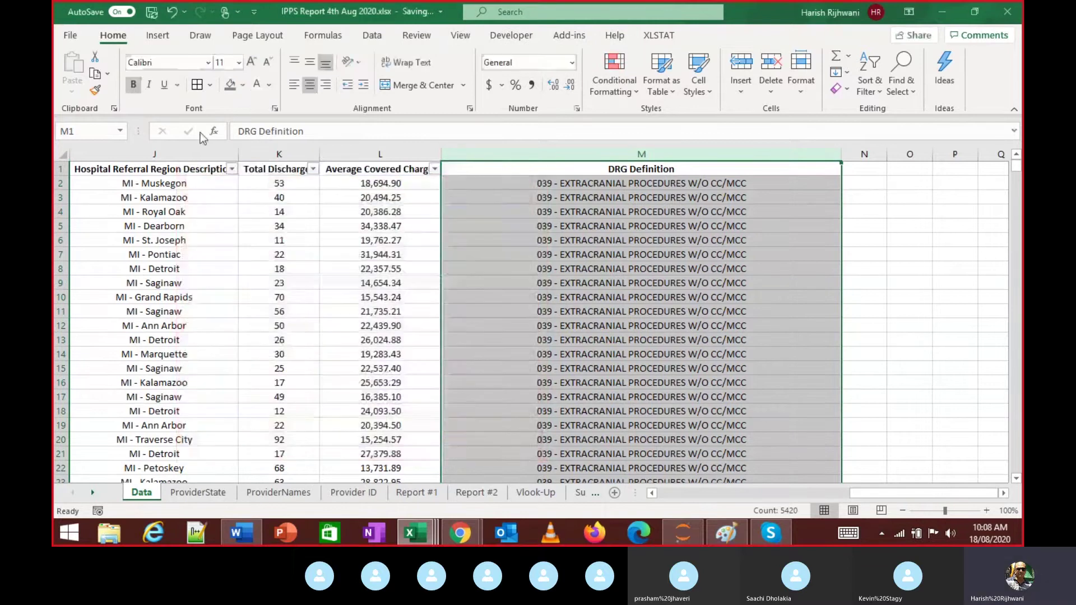
pyautogui.click(383, 40)
pyautogui.click(619, 73)
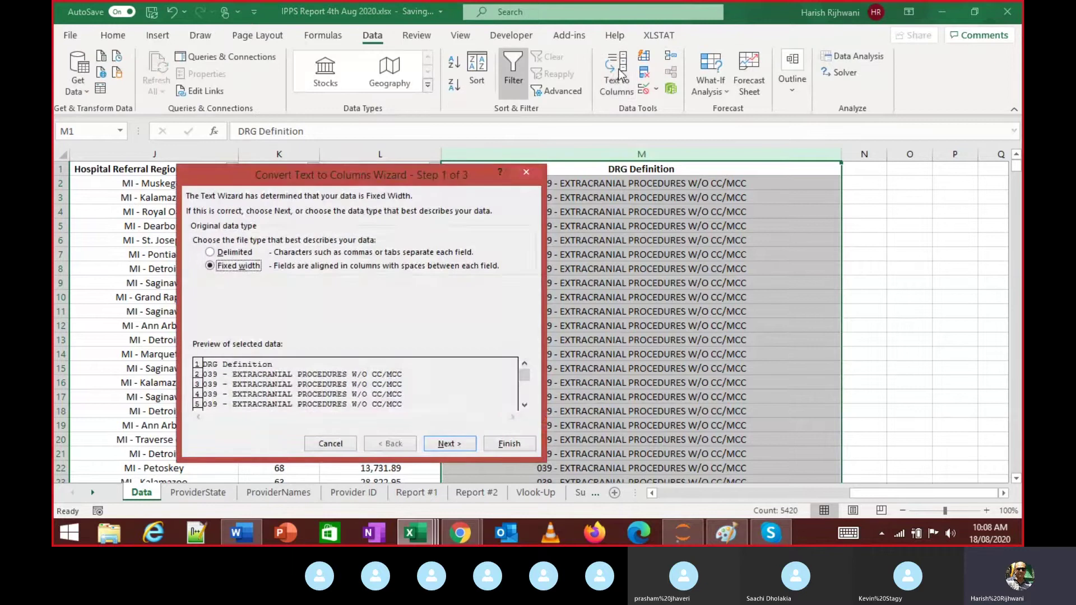
pyautogui.press('Escape')
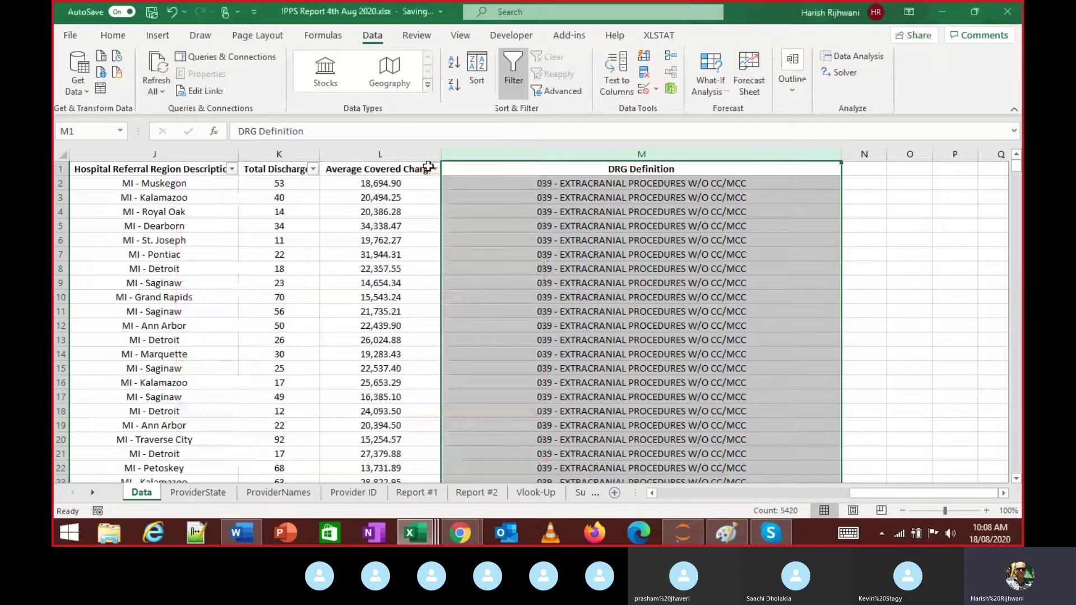
# Try splitting column M by fixed width with a single break after the DRG code, using General format and destination $M$1
pyautogui.hotkey('alt', 'd')
pyautogui.press('e')
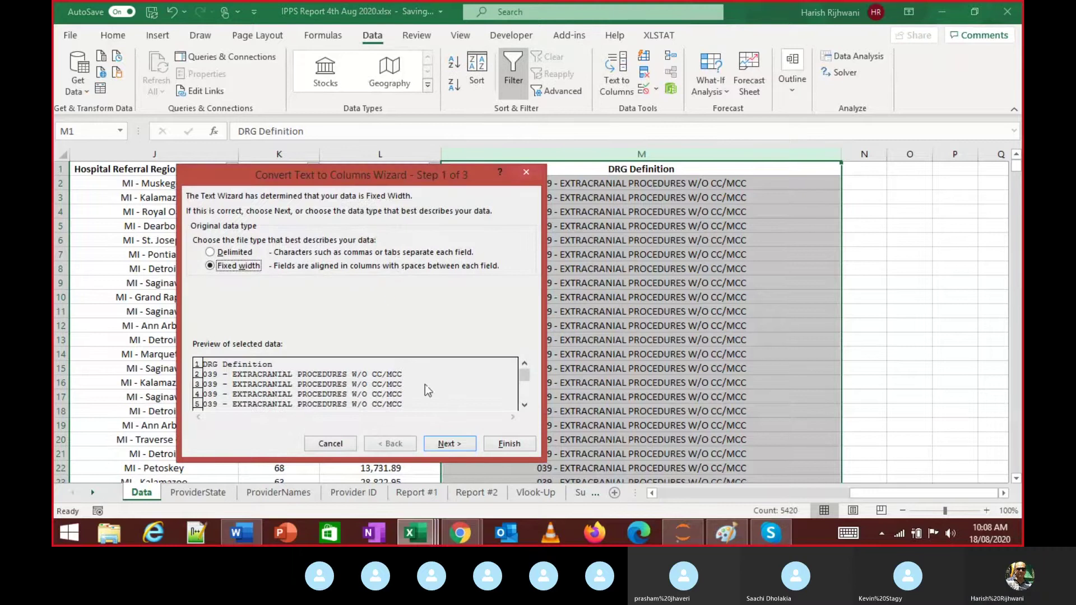
pyautogui.click(448, 440)
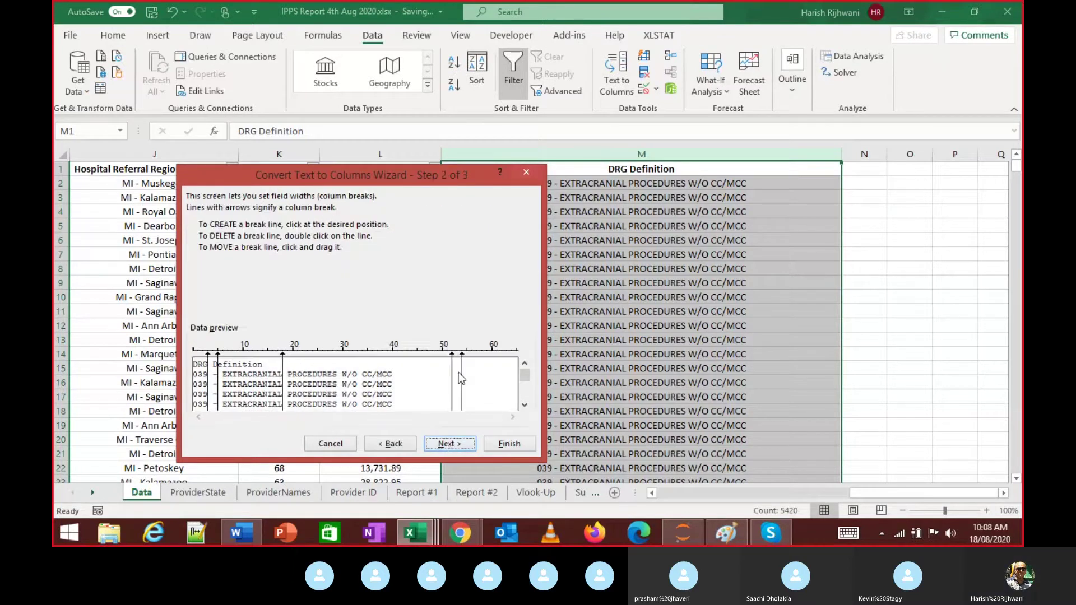
pyautogui.moveTo(462, 371); pyautogui.dragTo(449, 372)
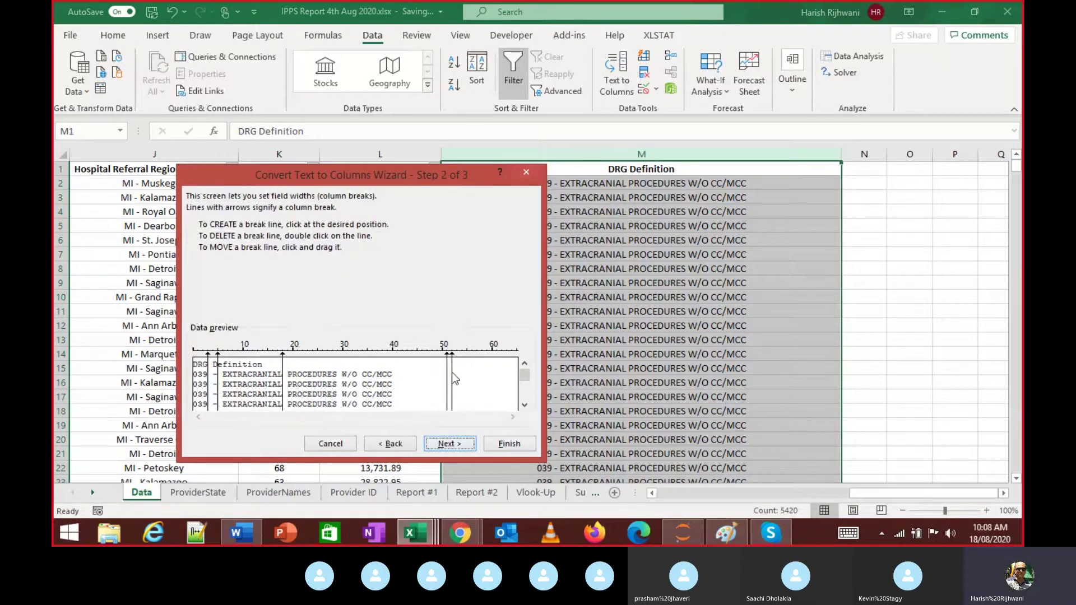
pyautogui.doubleClick(447, 372)
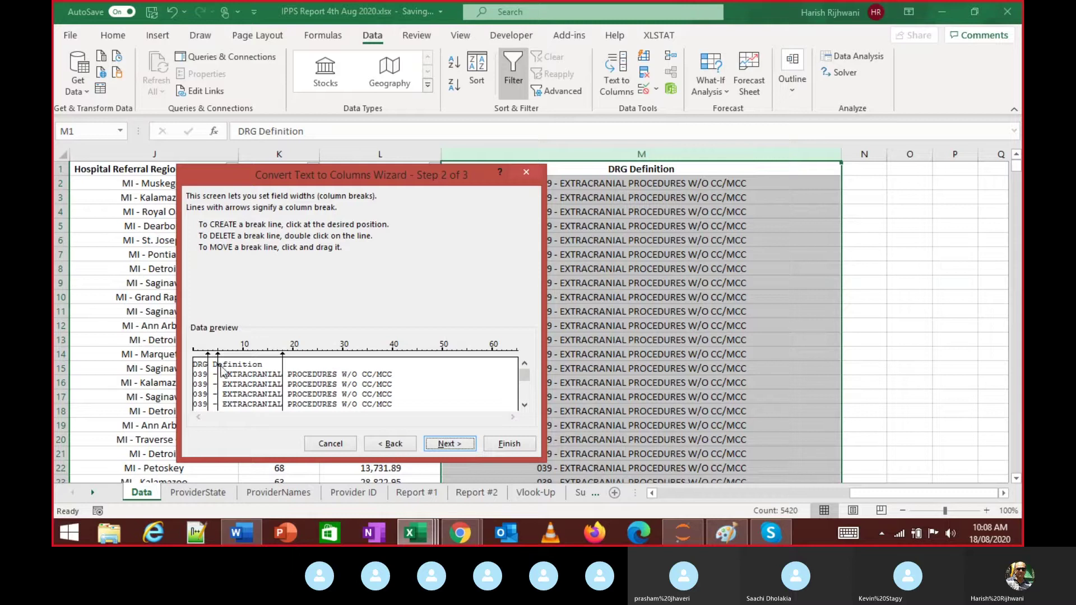
pyautogui.doubleClick(283, 370)
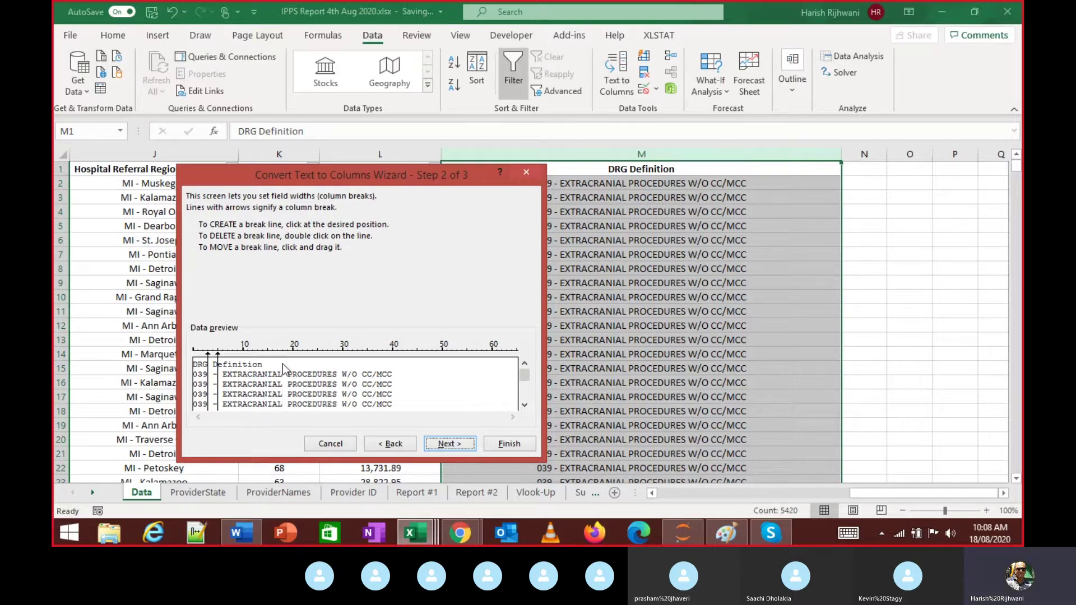
pyautogui.doubleClick(219, 367)
pyautogui.click(449, 444)
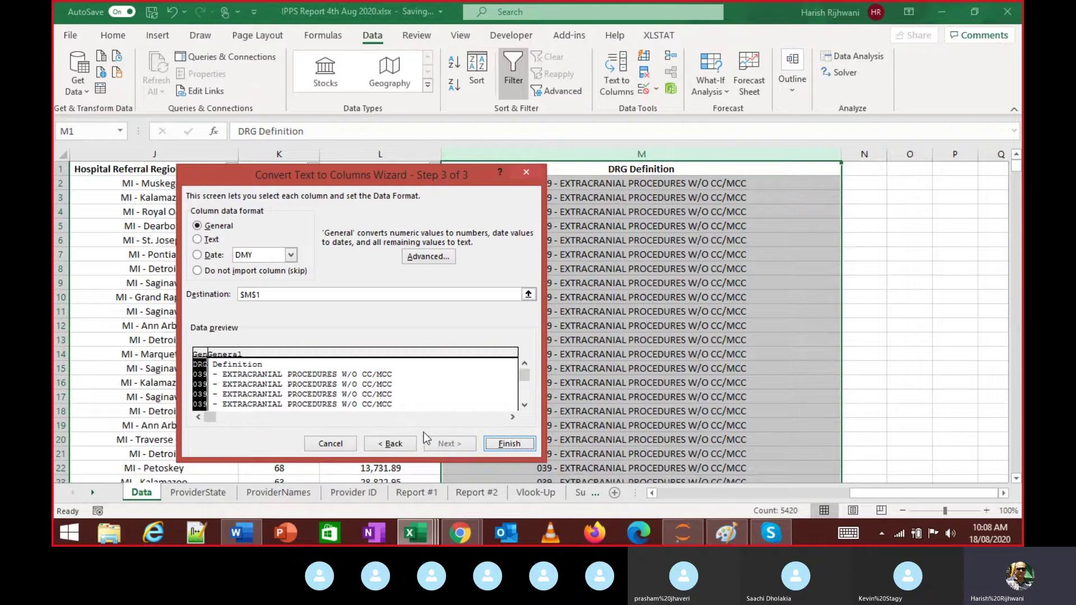
pyautogui.click(507, 444)
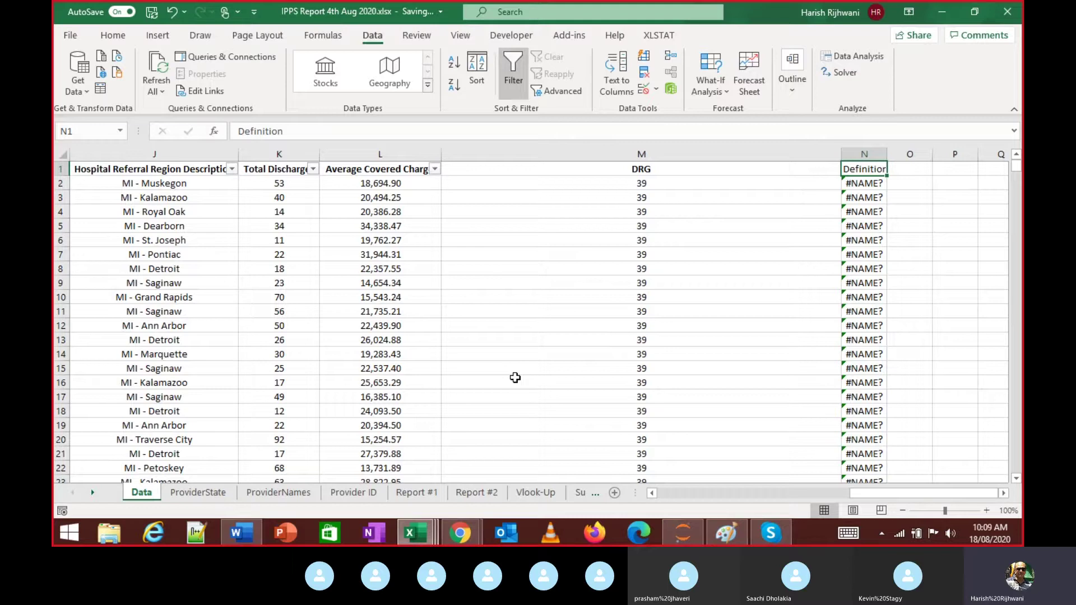
# Inspect how the split-off definition is stored in N2, and undo the fixed-width split of column M
pyautogui.press('Down')
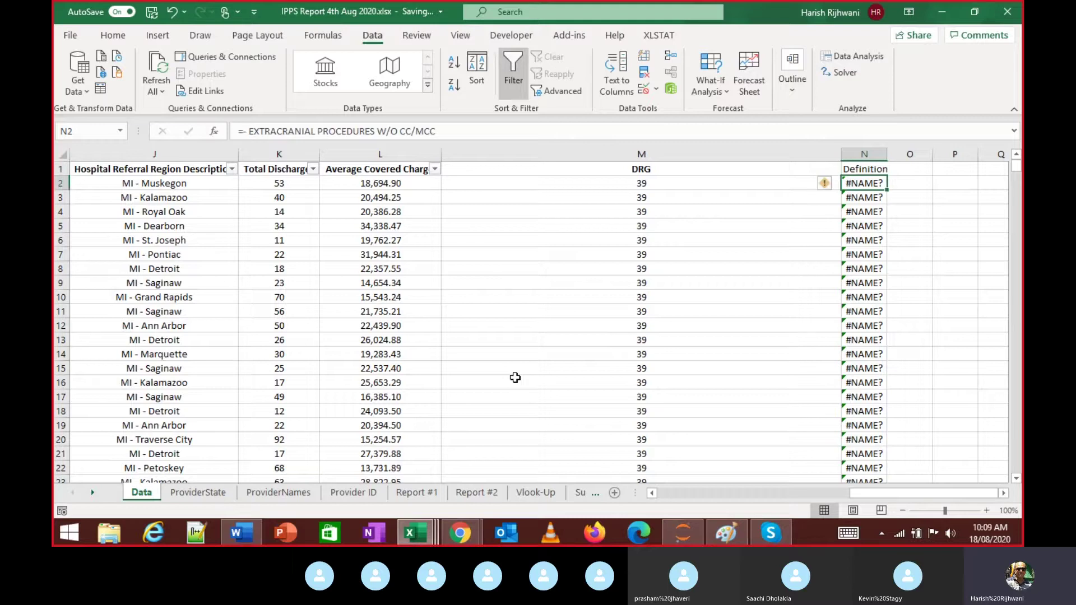
pyautogui.press('F2')
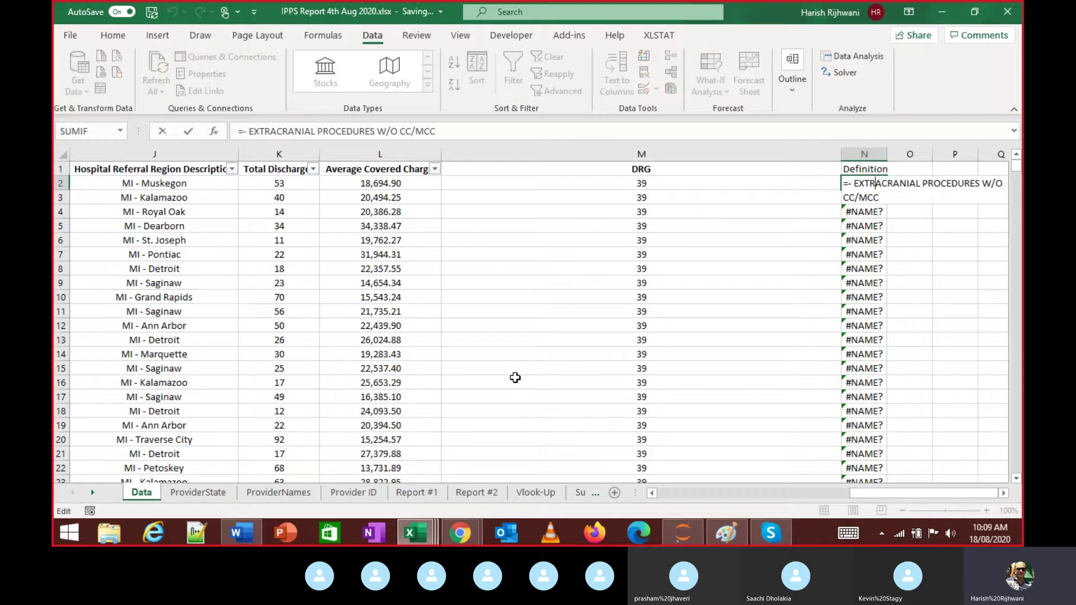
pyautogui.press('Left')
pyautogui.press('Left')
pyautogui.press('Left')
pyautogui.press('Left')
pyautogui.press('Left')
pyautogui.press('Right')
pyautogui.hotkey('ctrl', 'shift', 'End')
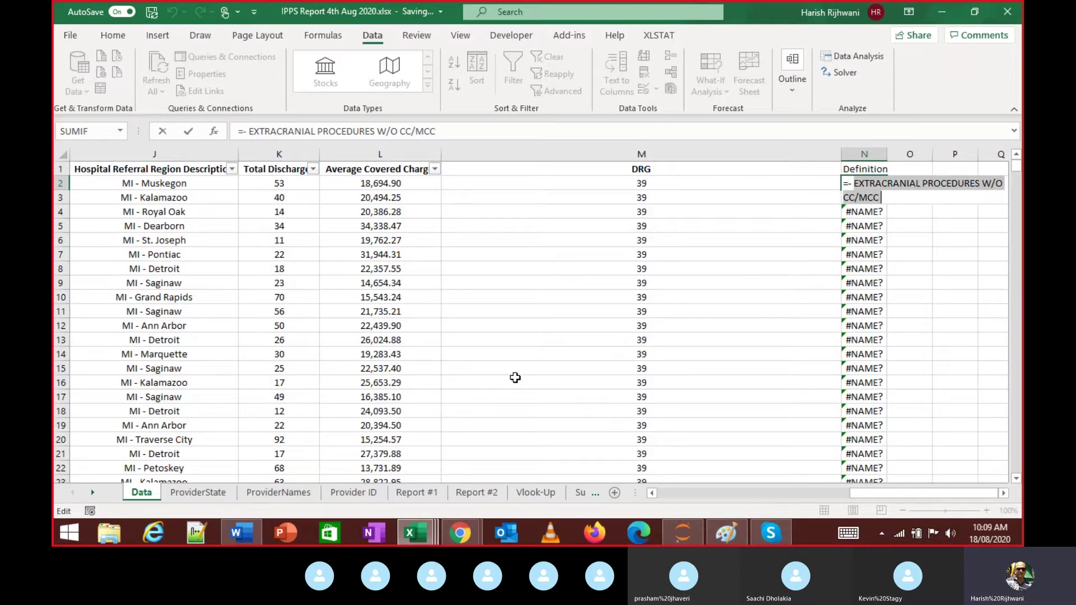
pyautogui.press('Escape')
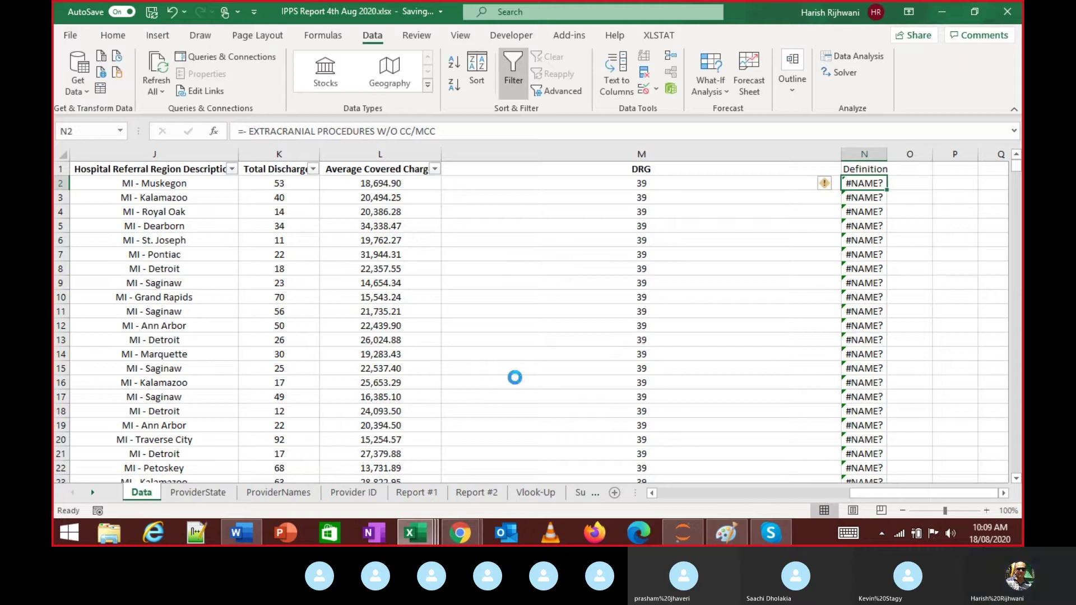
pyautogui.hotkey('ctrl', 'z')
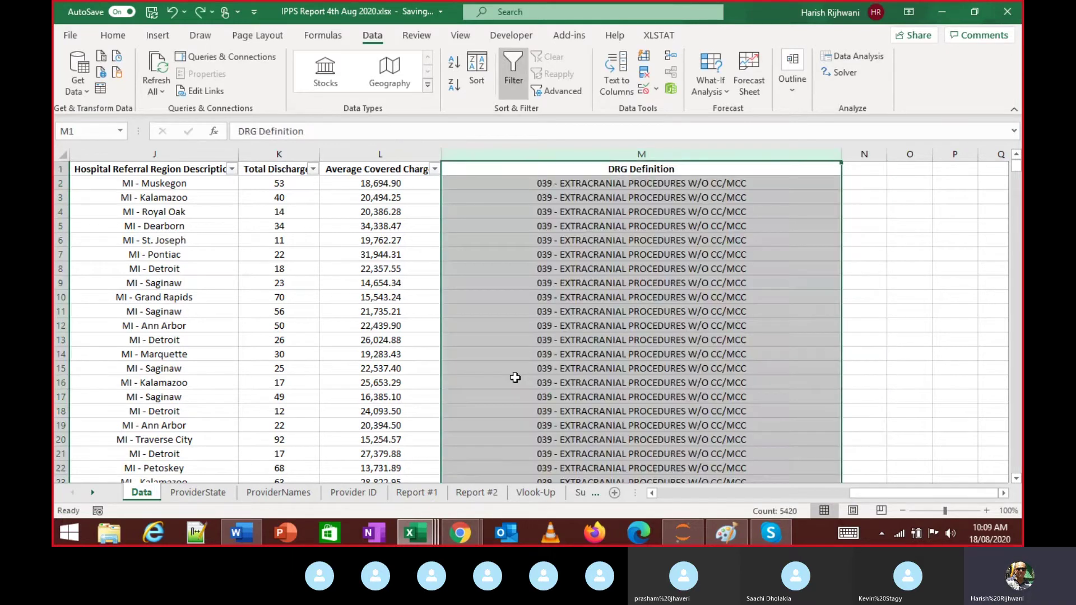
# Set up a fixed-width split of column M with breaks only after the DRG code and just before the description text
pyautogui.hotkey('alt', 'a')
pyautogui.press('e')
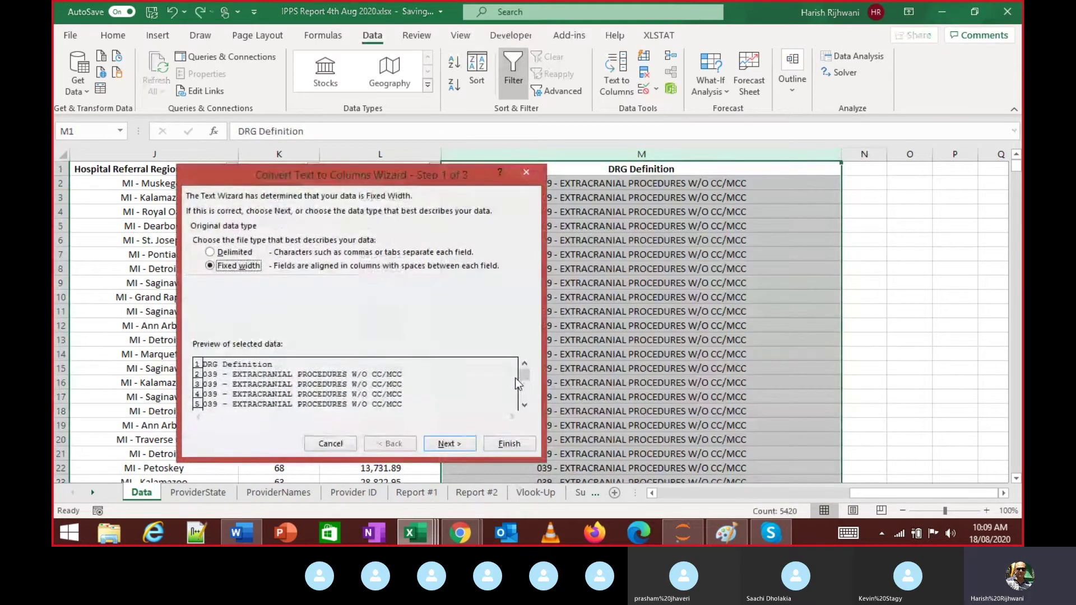
pyautogui.click(451, 443)
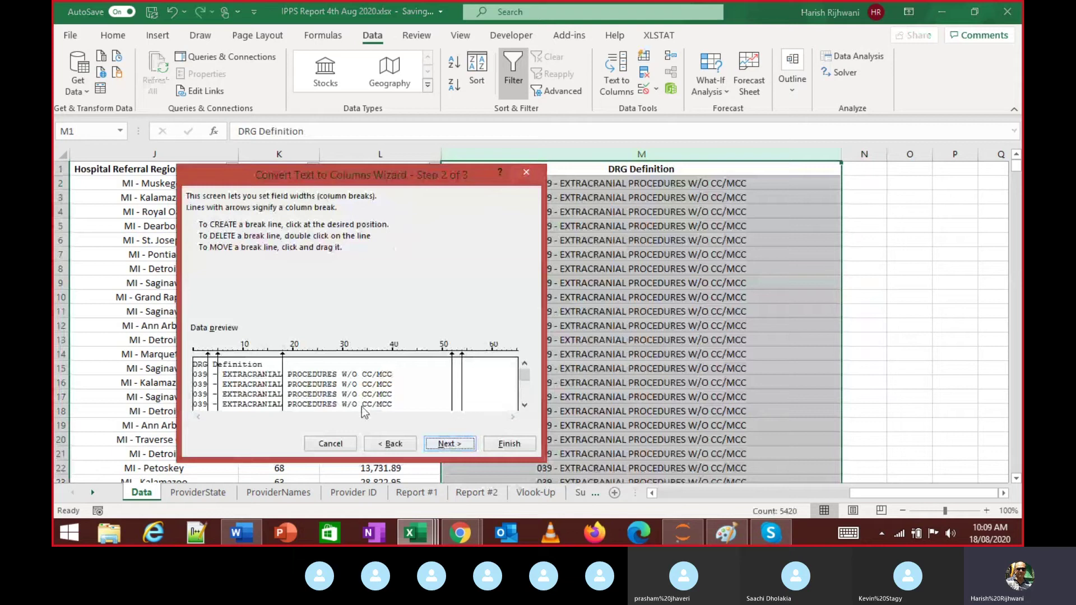
pyautogui.doubleClick(282, 358)
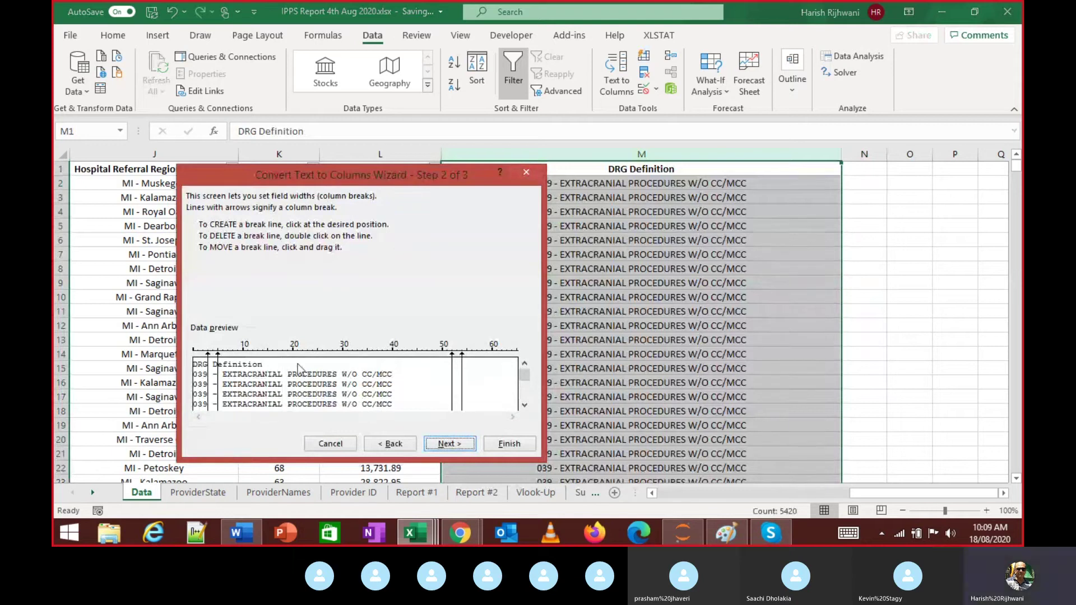
pyautogui.doubleClick(462, 375)
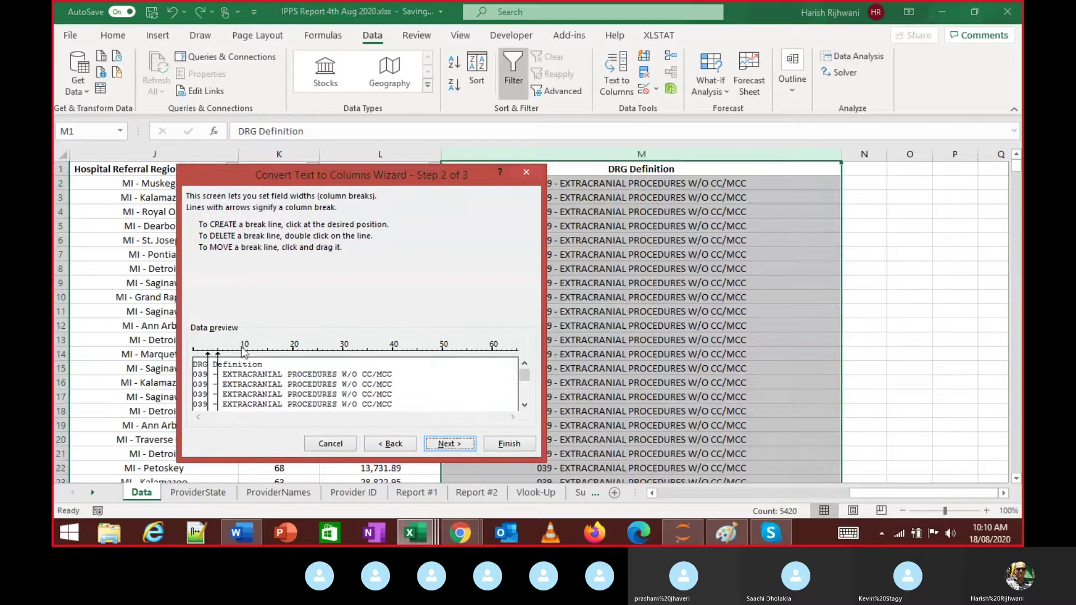
pyautogui.click(222, 357)
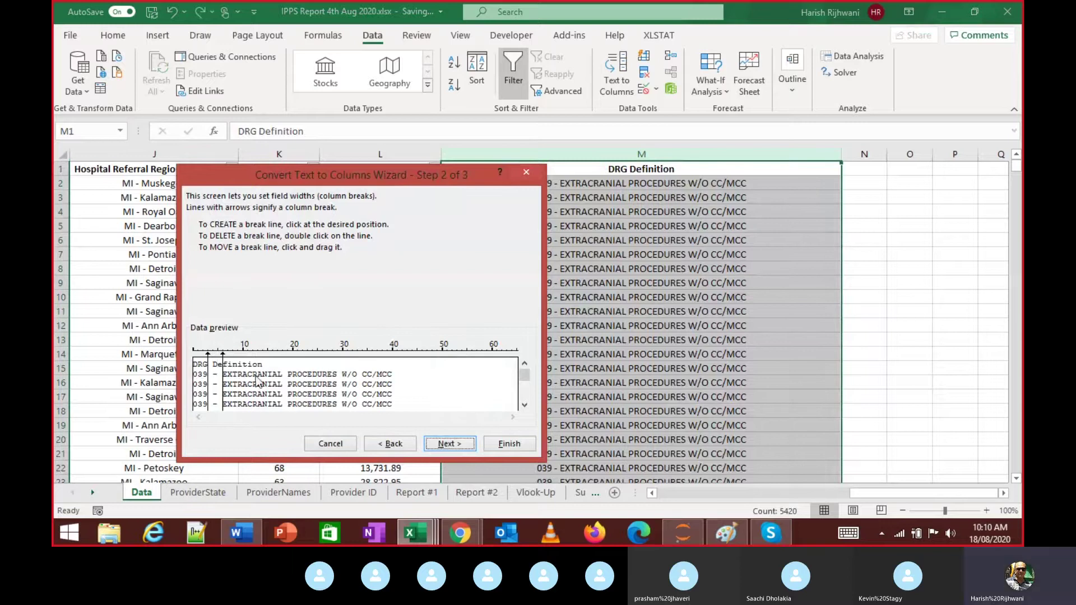
pyautogui.click(469, 443)
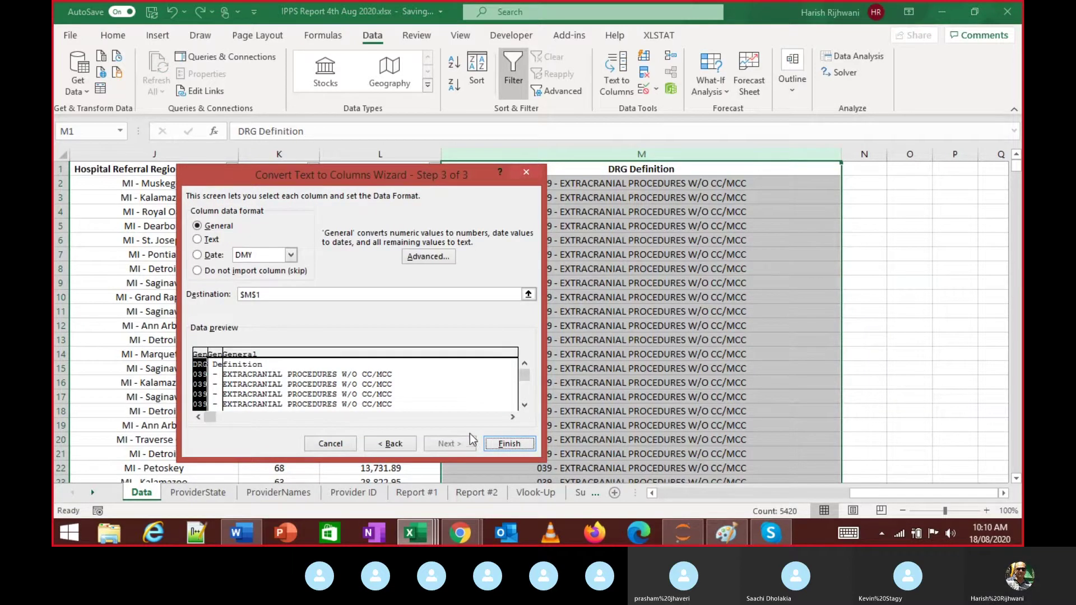
pyautogui.click(411, 447)
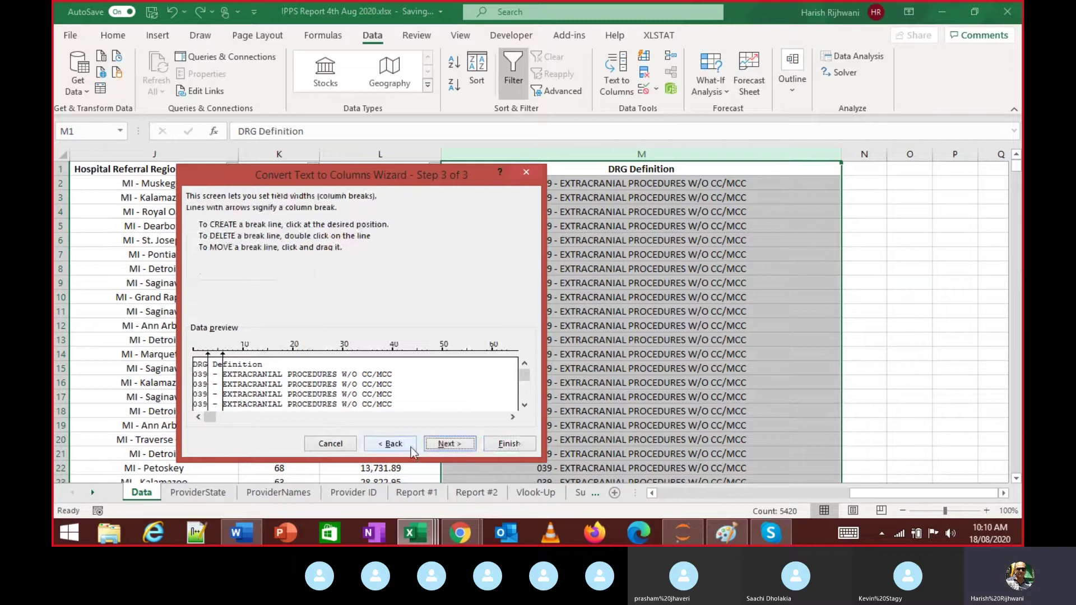
pyautogui.click(440, 446)
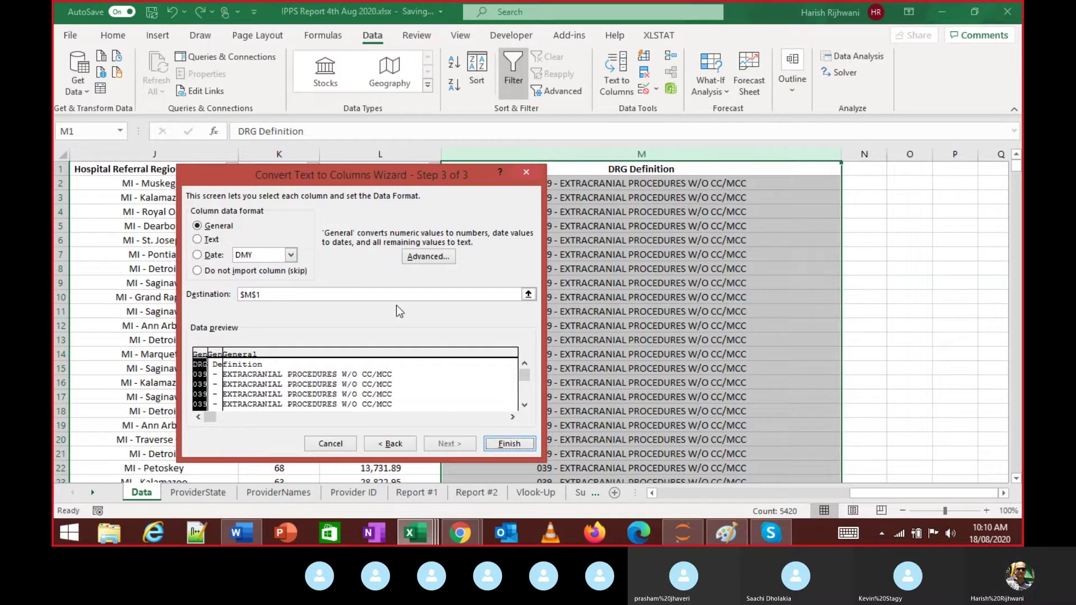
# Format the DRG code and description fields as Text, keep destination $M$1, and complete the split of column M
pyautogui.click(435, 261)
pyautogui.click(458, 245)
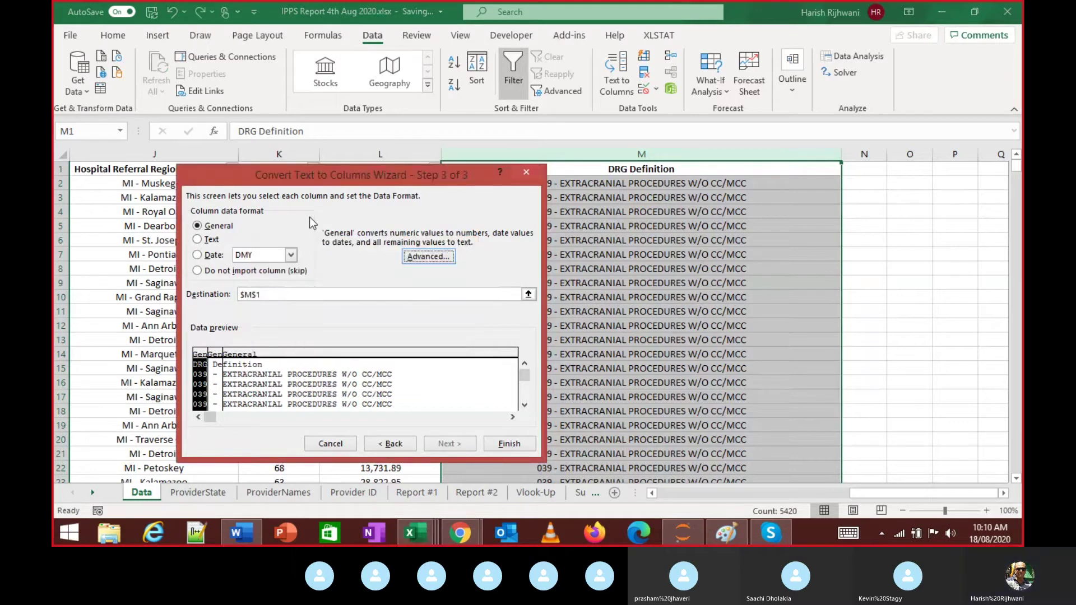
pyautogui.click(206, 241)
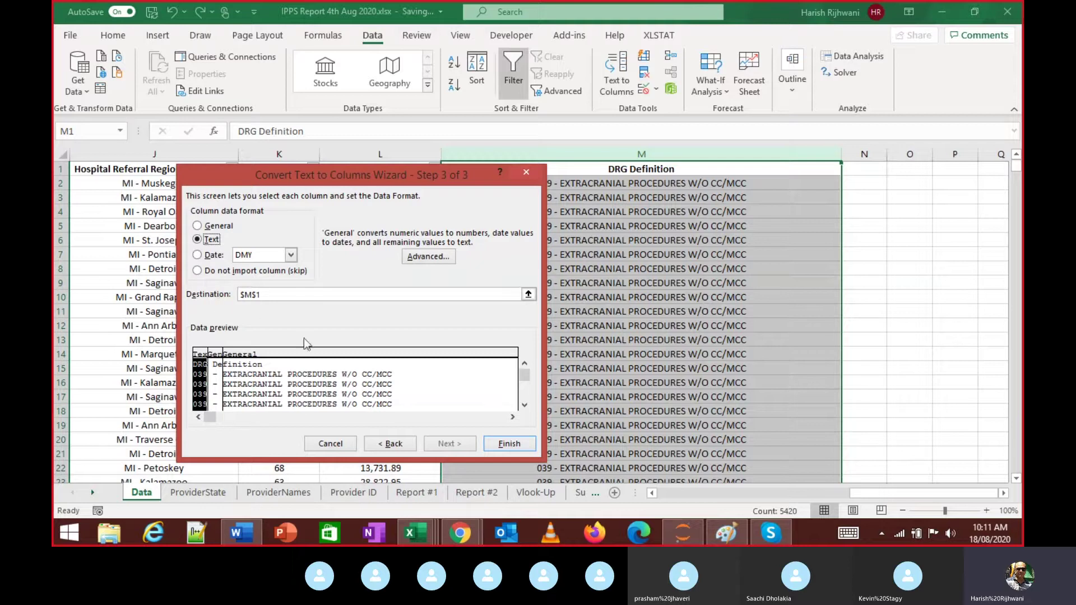
pyautogui.click(333, 358)
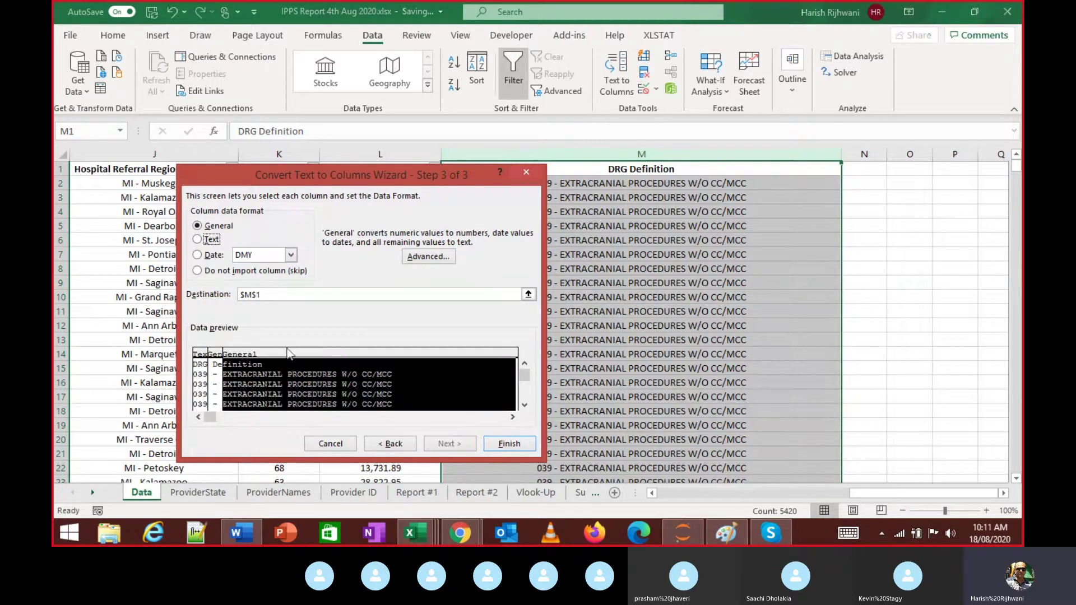
pyautogui.click(219, 358)
pyautogui.click(251, 354)
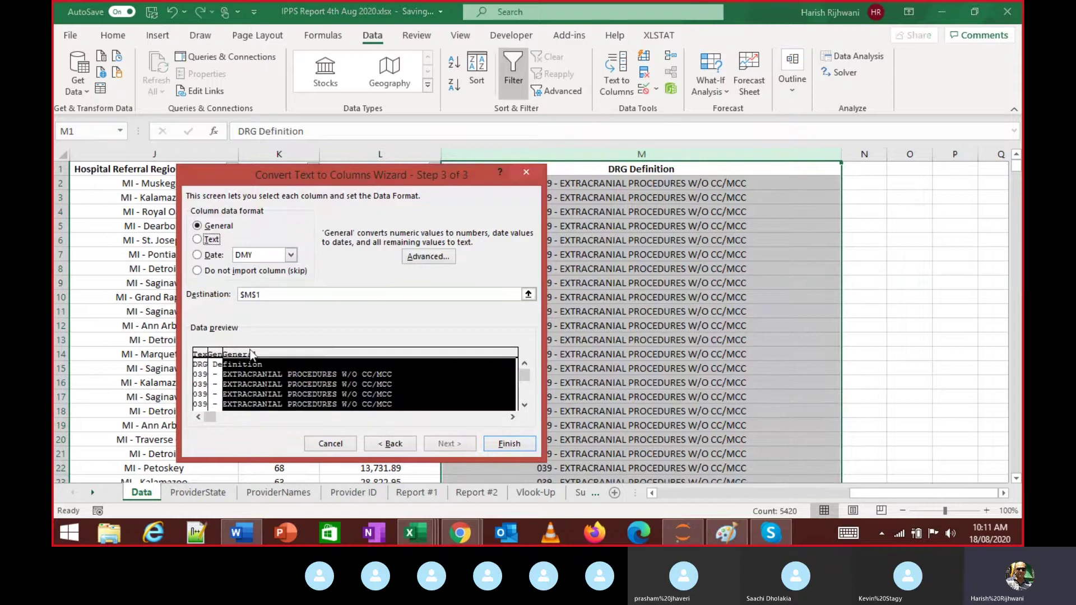
pyautogui.click(199, 240)
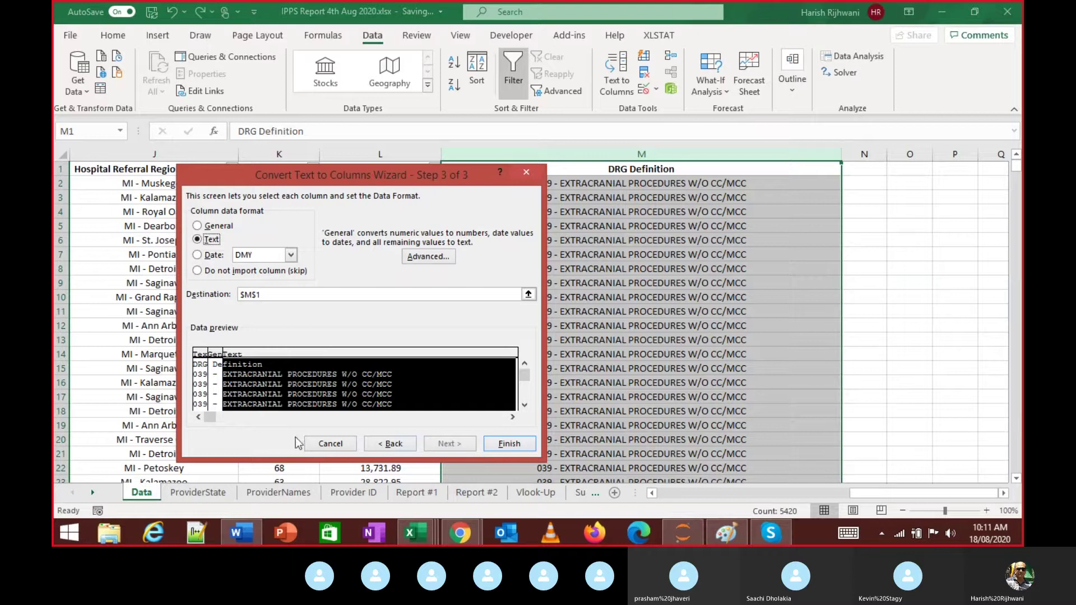
pyautogui.click(201, 361)
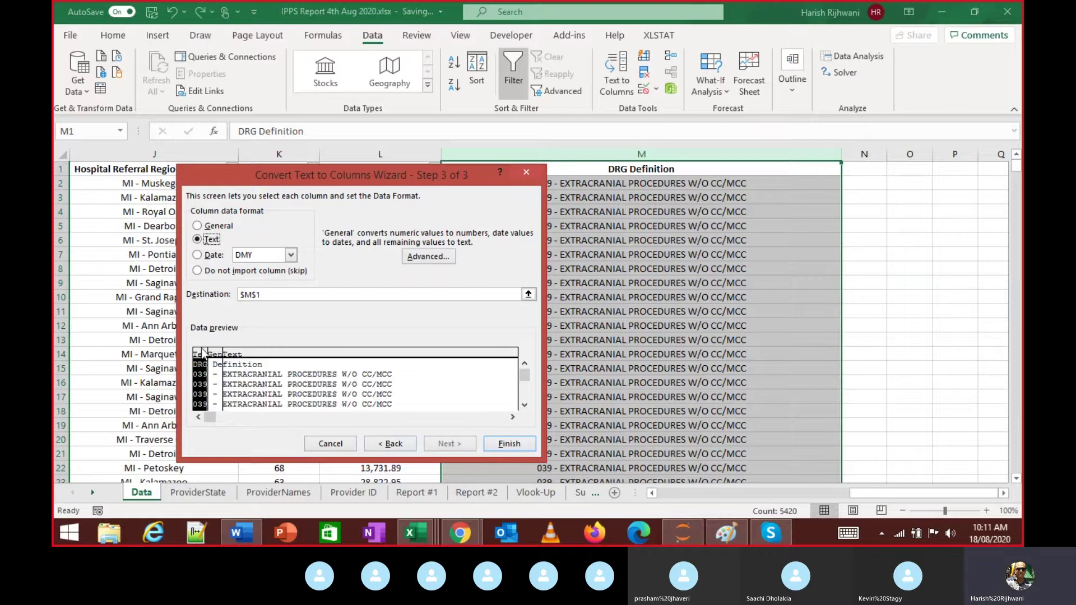
pyautogui.click(217, 242)
pyautogui.click(514, 440)
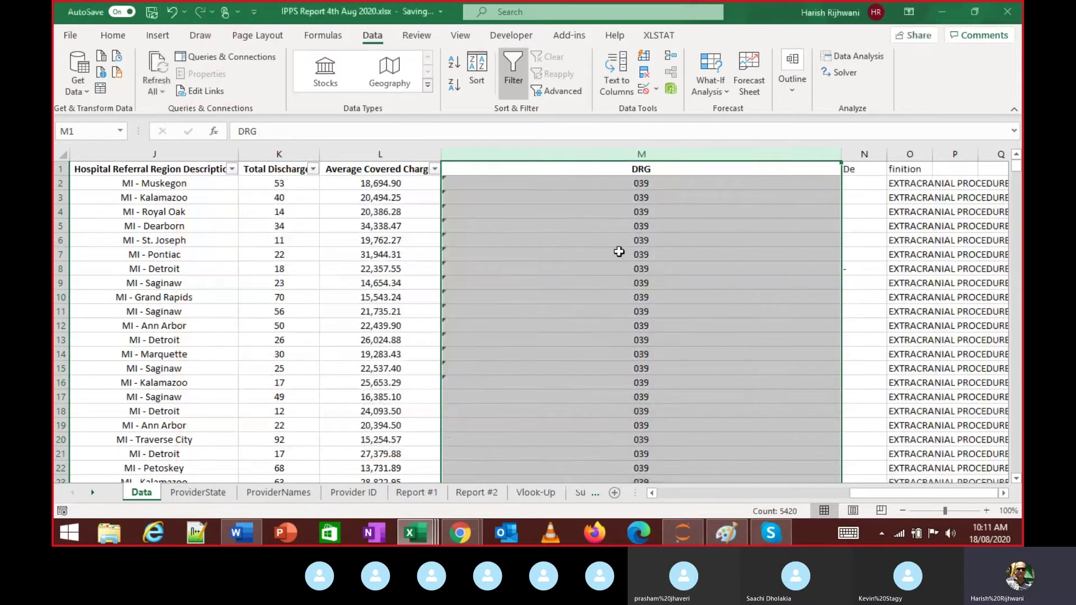
# Check the split code in M2 and delete column N, which holds only the separator dashes
pyautogui.click(624, 183)
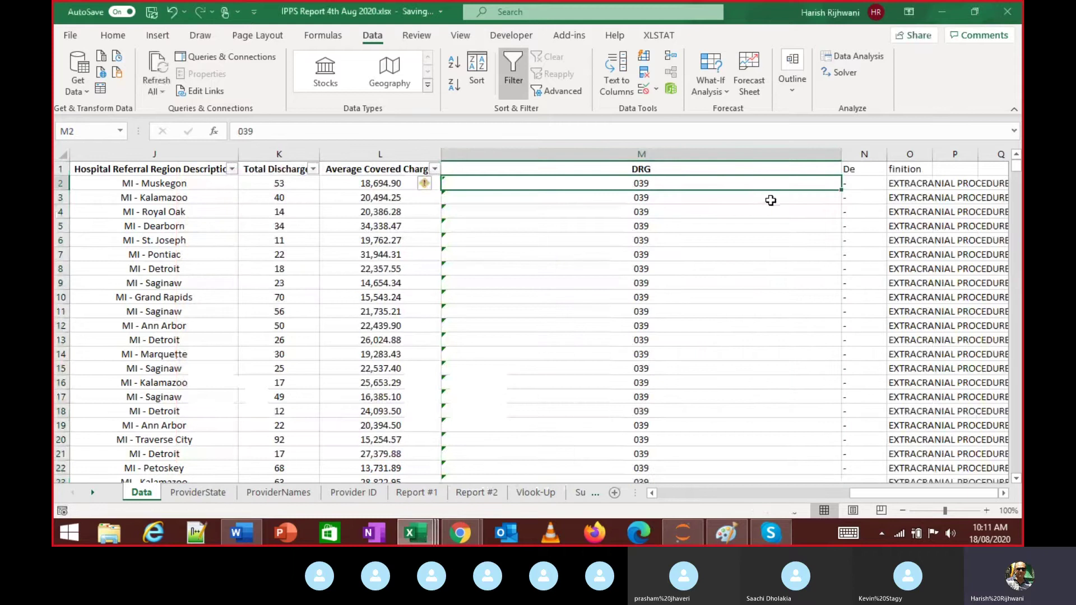
pyautogui.click(867, 154)
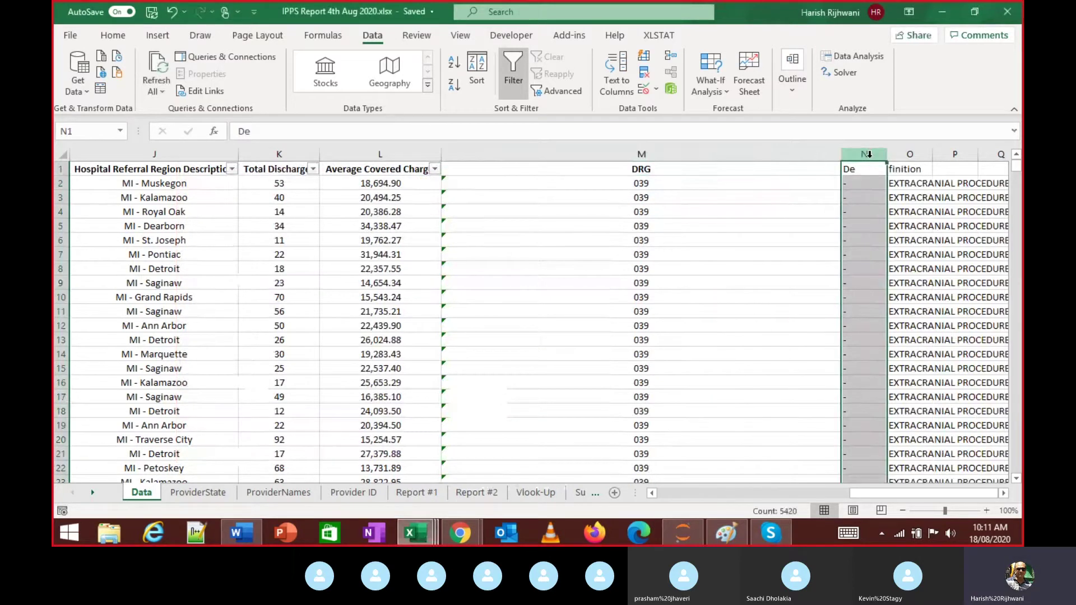
pyautogui.hotkey('ctrl', '-')
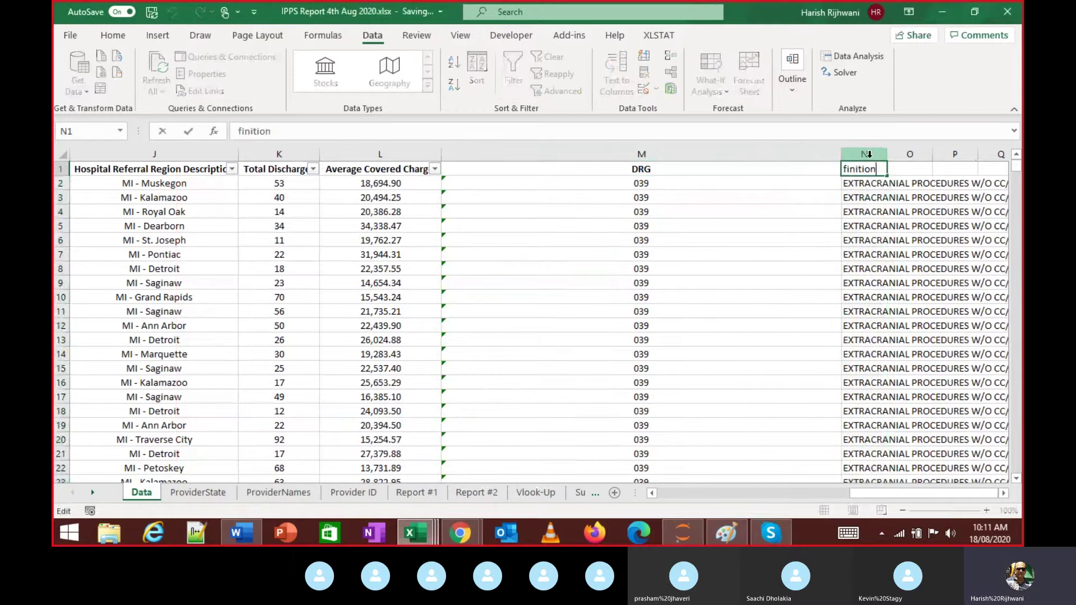
# Replace the header in N1 with Description
pyautogui.press('F2')
pyautogui.press('Home')
pyautogui.hotkey('shift', 'End')
pyautogui.write('Descr')
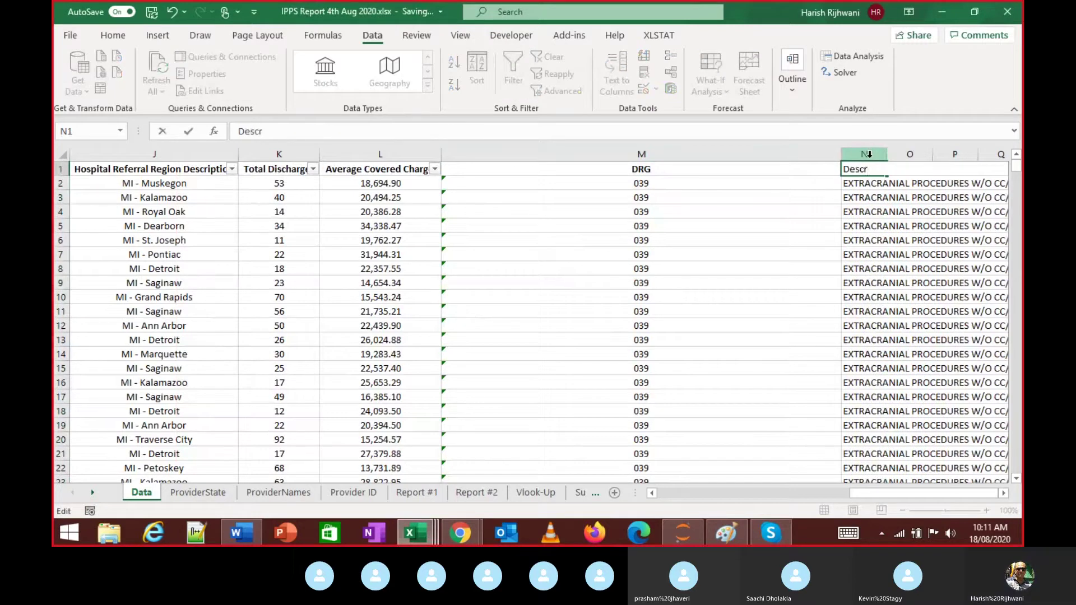
pyautogui.write('iption')
pyautogui.hotkey('shift', 'Tab')
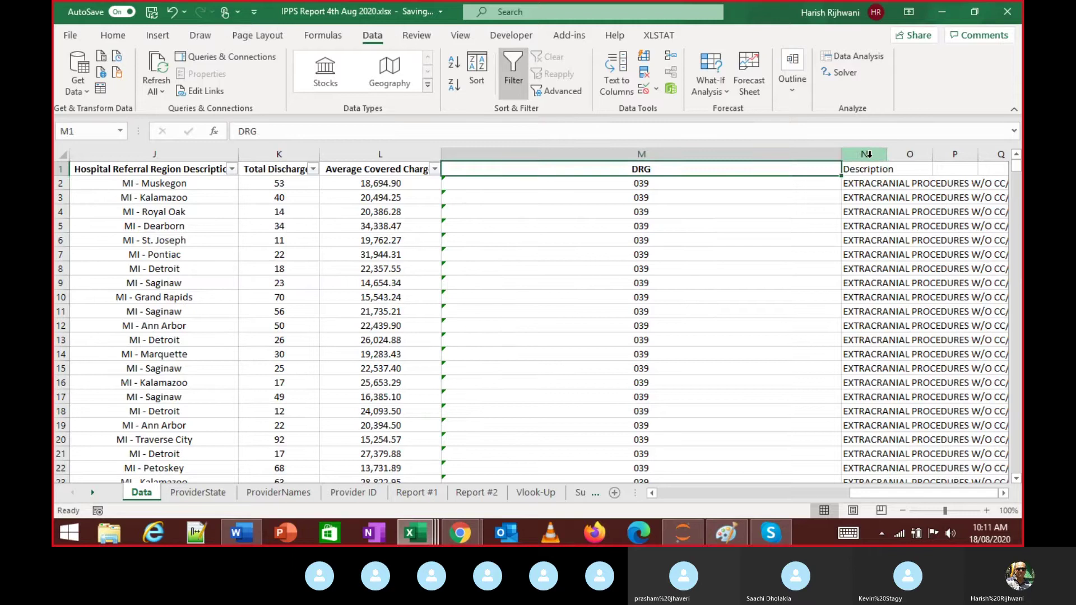
# Autofit the widths of the DRG and Description columns, M and N, to their contents
pyautogui.hotkey('ctrl', 'shift', 'Down')
pyautogui.hotkey('ctrl', 'shift', 'Right')
pyautogui.hotkey('alt', 'o')
pyautogui.press('c')
pyautogui.press('a')
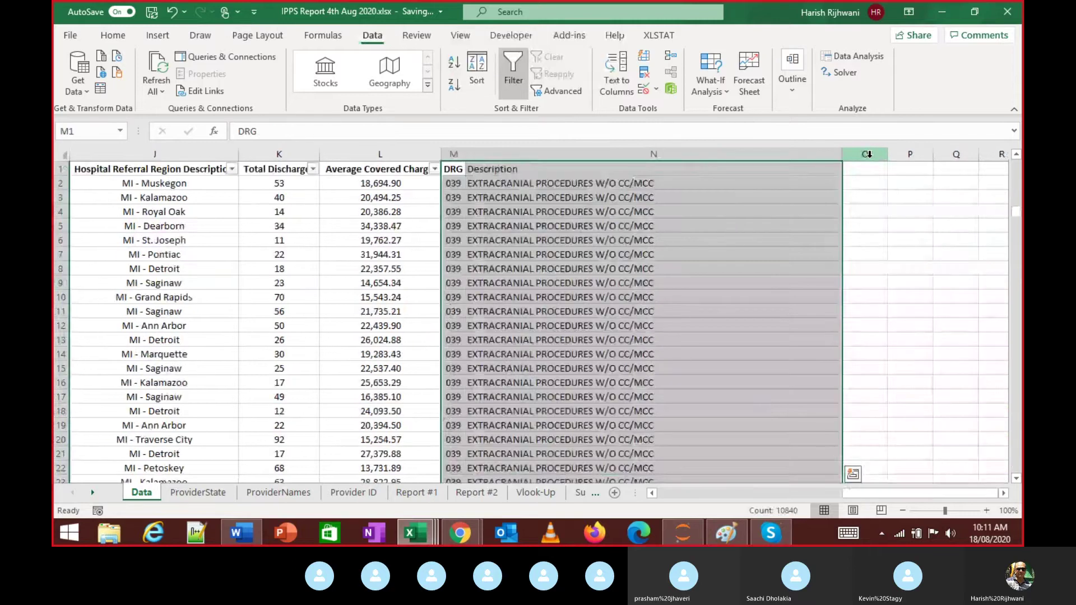
pyautogui.press('Up')
pyautogui.press('Right')
pyautogui.press('Right')
pyautogui.hotkey('ctrl', 'Down')
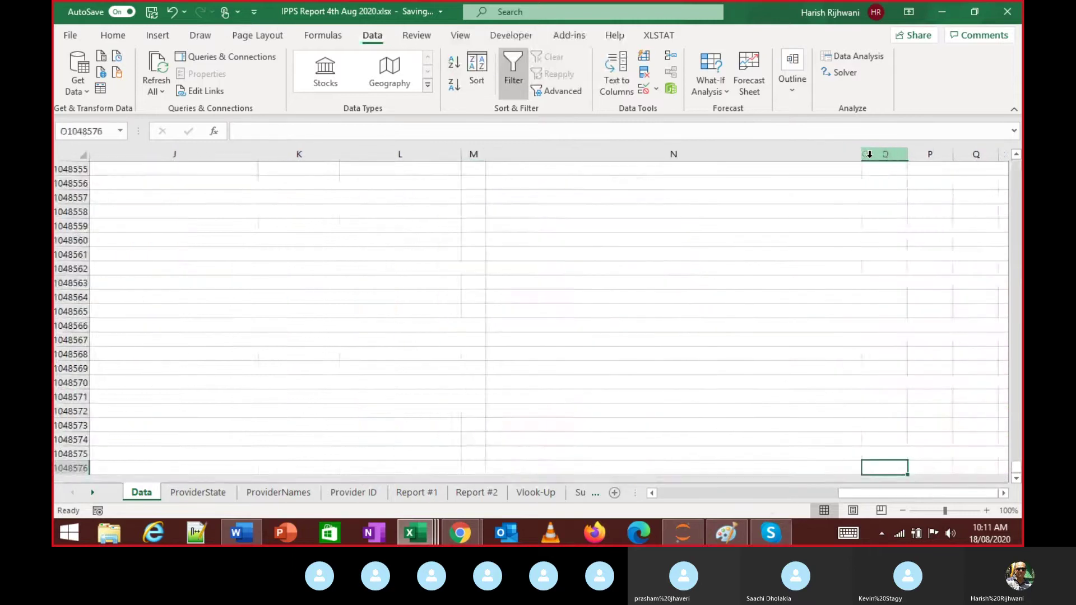
pyautogui.hotkey('ctrl', 'Up')
pyautogui.press('Left')
pyautogui.press('Left')
pyautogui.press('Left')
pyautogui.press('Left')
pyautogui.press('Right')
pyautogui.press('Right')
pyautogui.press('Right')
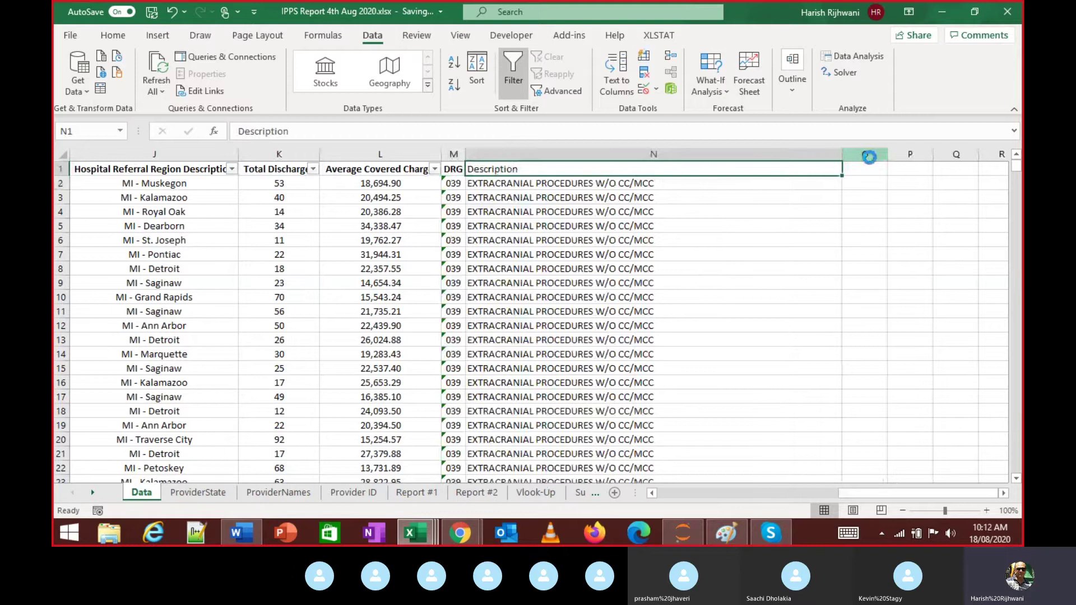
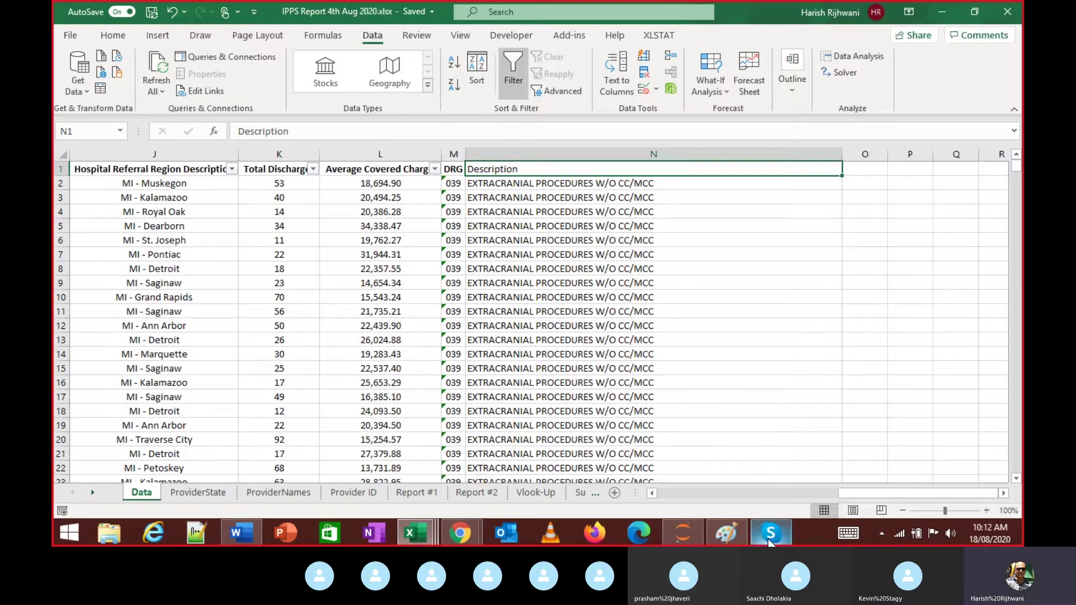
# Switch to the Skype call to check its chat, and return to the DRG column on the Data sheet in Excel
pyautogui.click(403, 324)
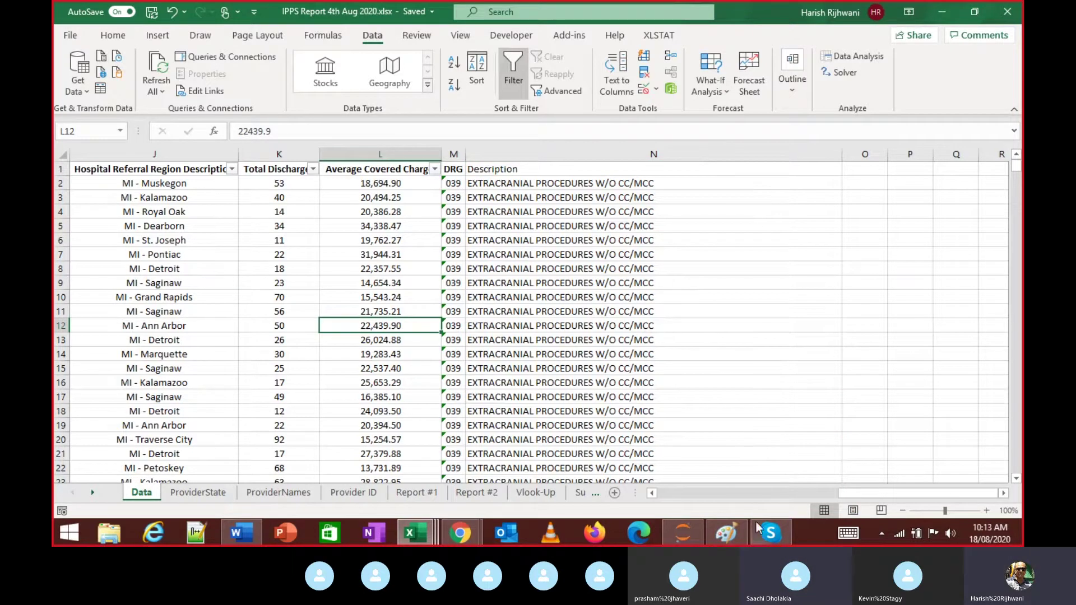
pyautogui.click(770, 535)
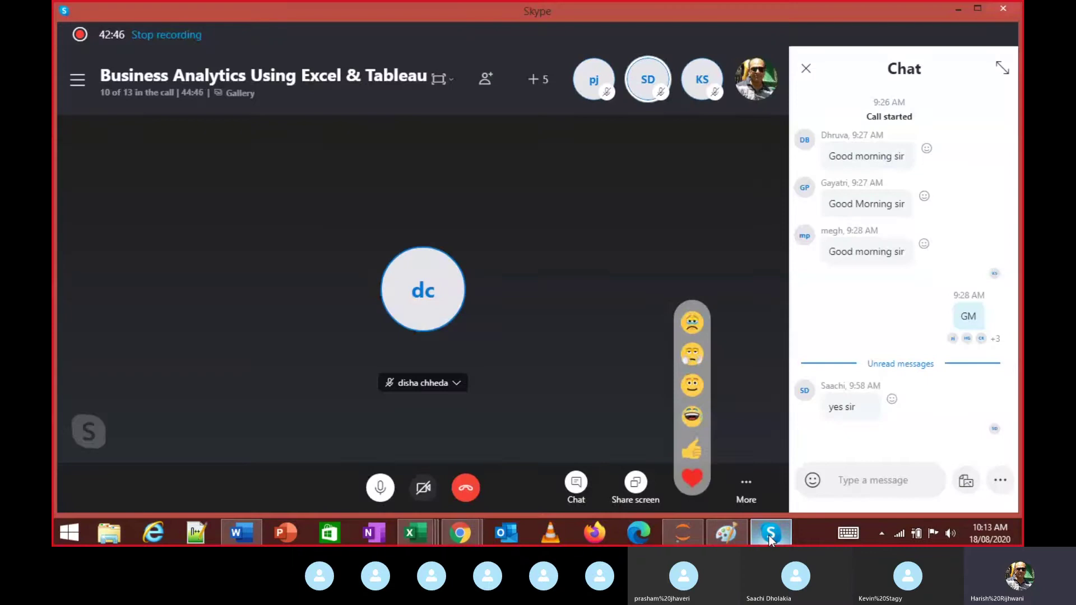
pyautogui.click(770, 535)
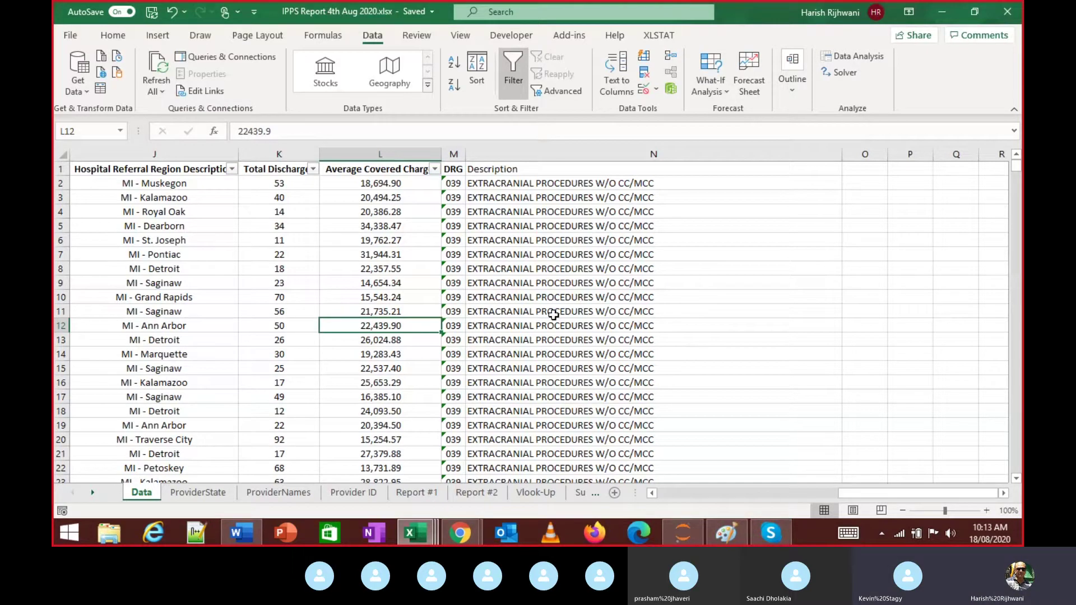
pyautogui.press('Up')
pyautogui.press('Right')
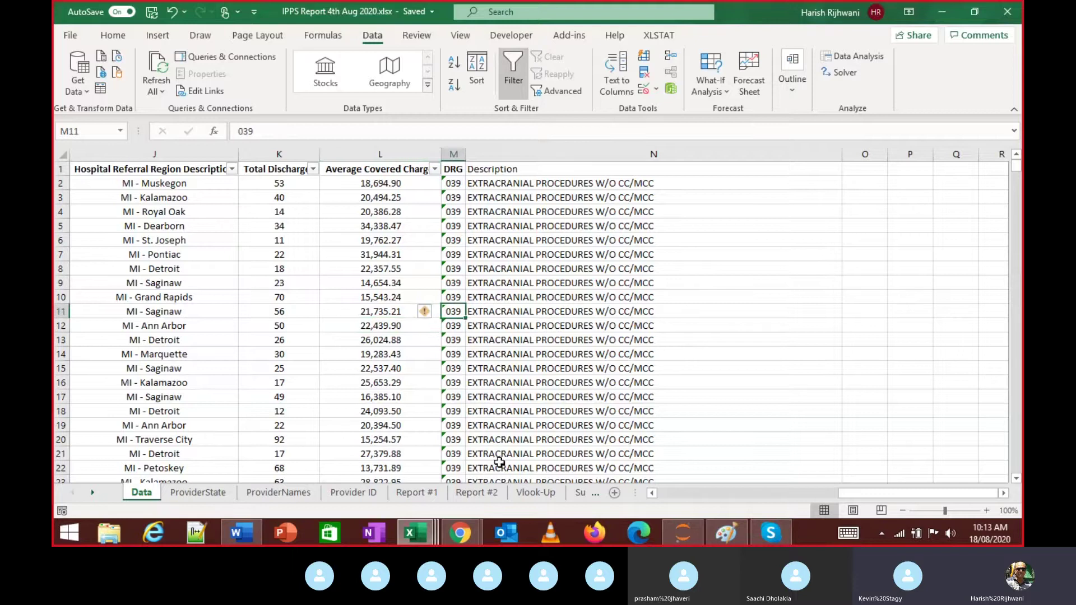
# On the Report #2 sheet, start a new VLOOKUP in the DRG Description cell D5 with D3 as the lookup value
pyautogui.click(481, 492)
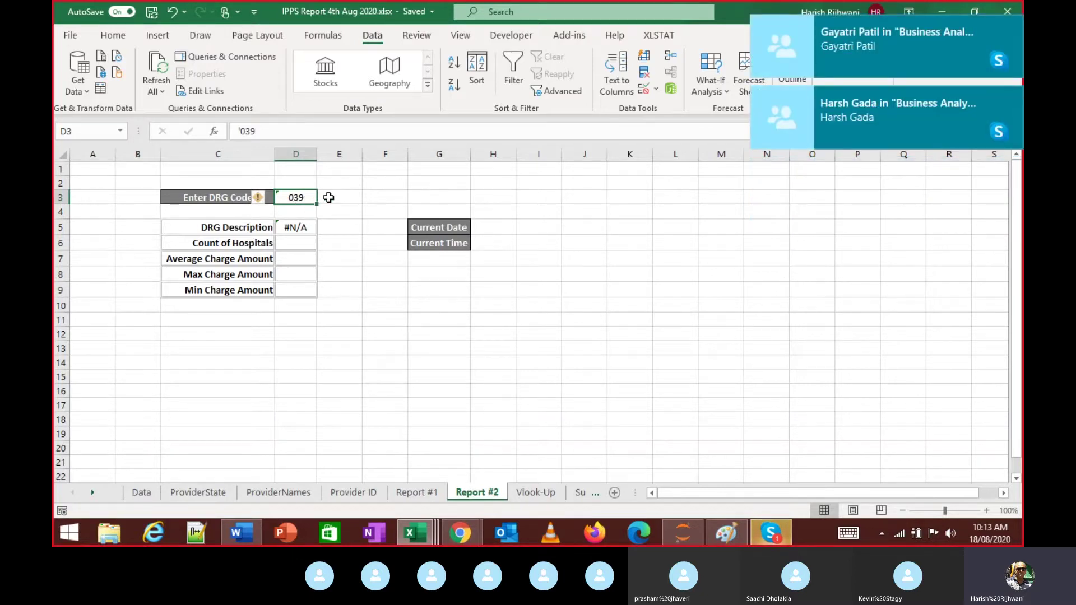
pyautogui.press('Down')
pyautogui.press('Down')
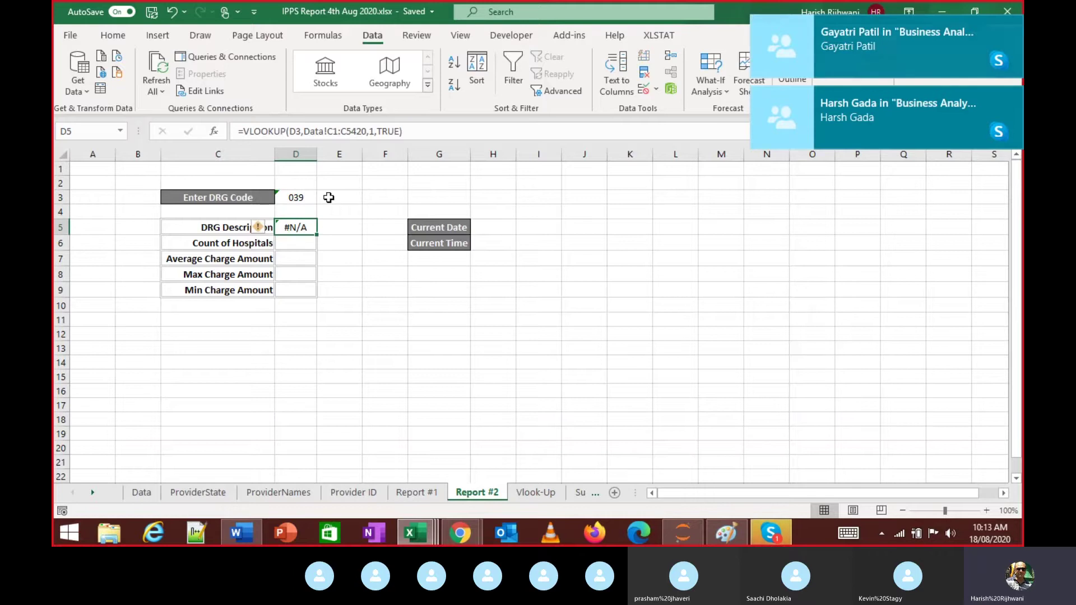
pyautogui.write('=D3')
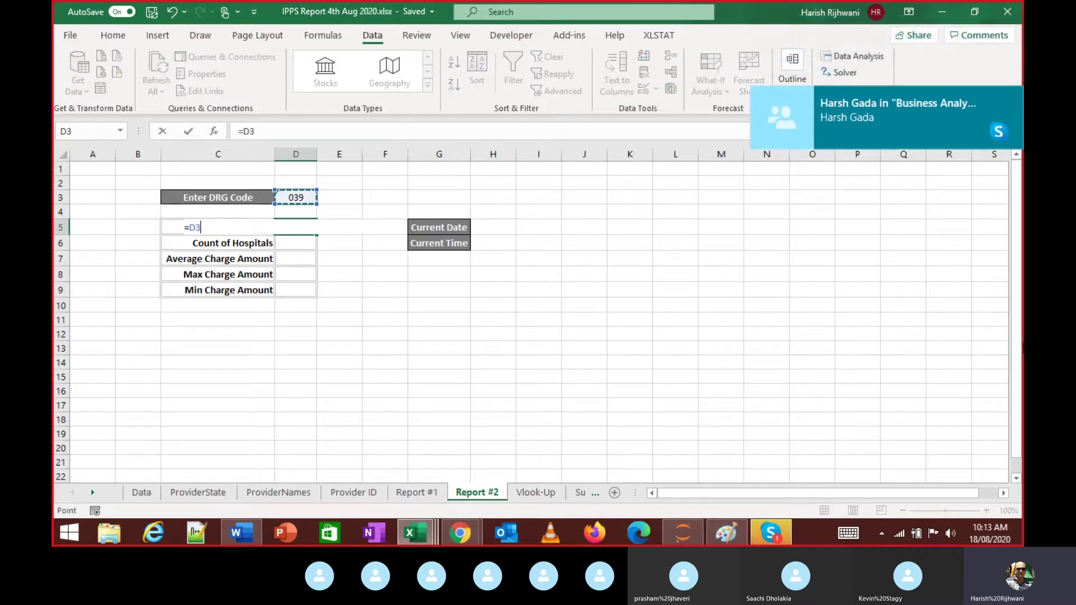
pyautogui.hotkey('ctrl', 'Return')
pyautogui.write('=VLOOKUP(')
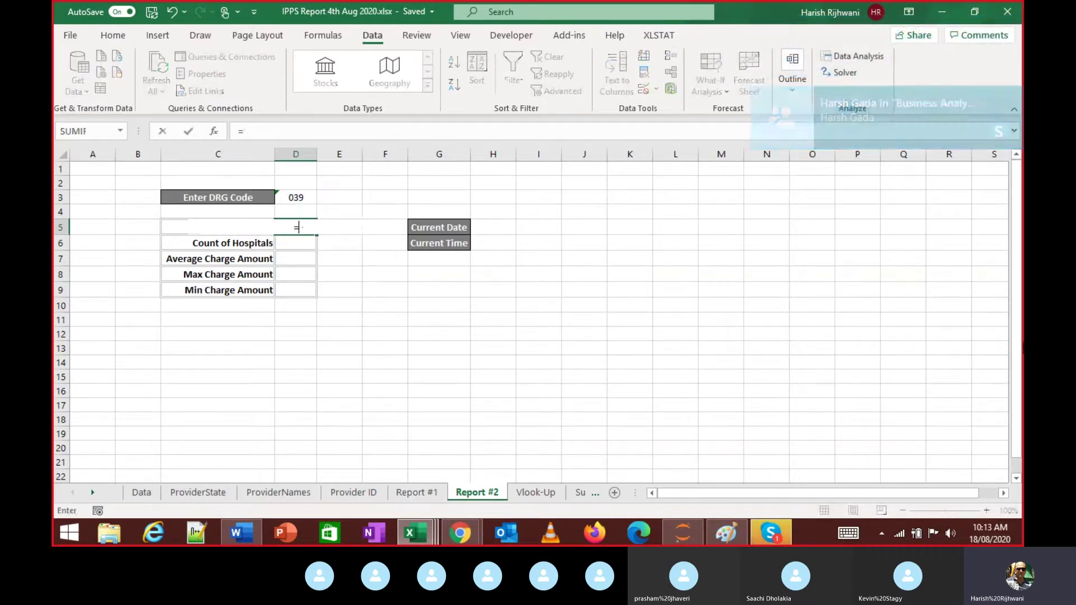
pyautogui.press('Up')
pyautogui.press('Up')
pyautogui.write(',')
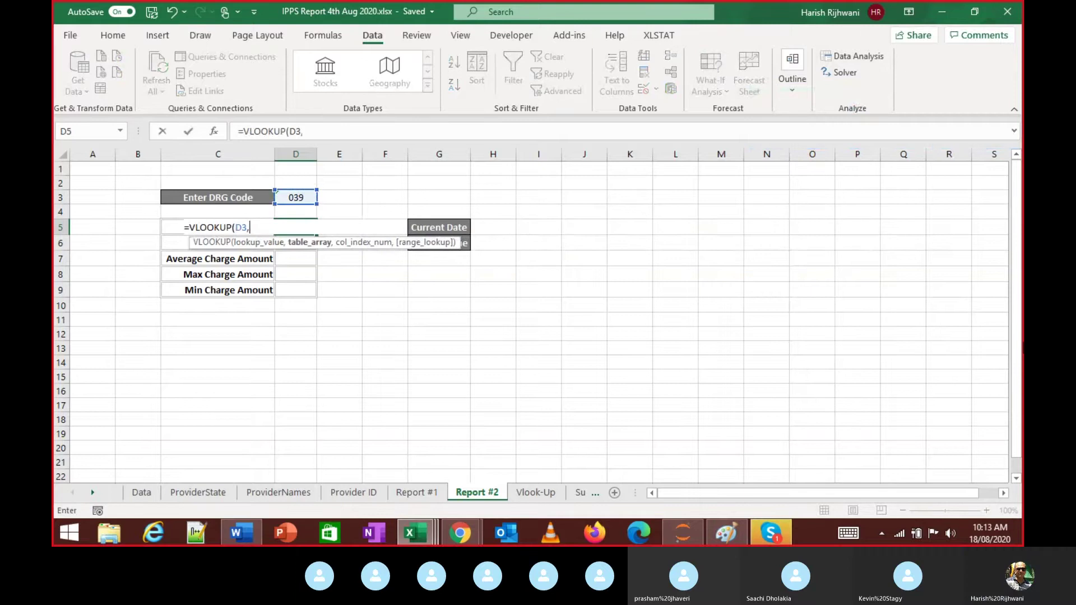
# Complete the VLOOKUP in D5 with table array Data!M2:N5420 and column index 2
pyautogui.hotkey('ctrl', 'pageup')
pyautogui.hotkey('ctrl', 'pageup')
pyautogui.hotkey('ctrl', 'pageup')
pyautogui.hotkey('ctrl', 'pageup')
pyautogui.hotkey('ctrl', 'pageup')
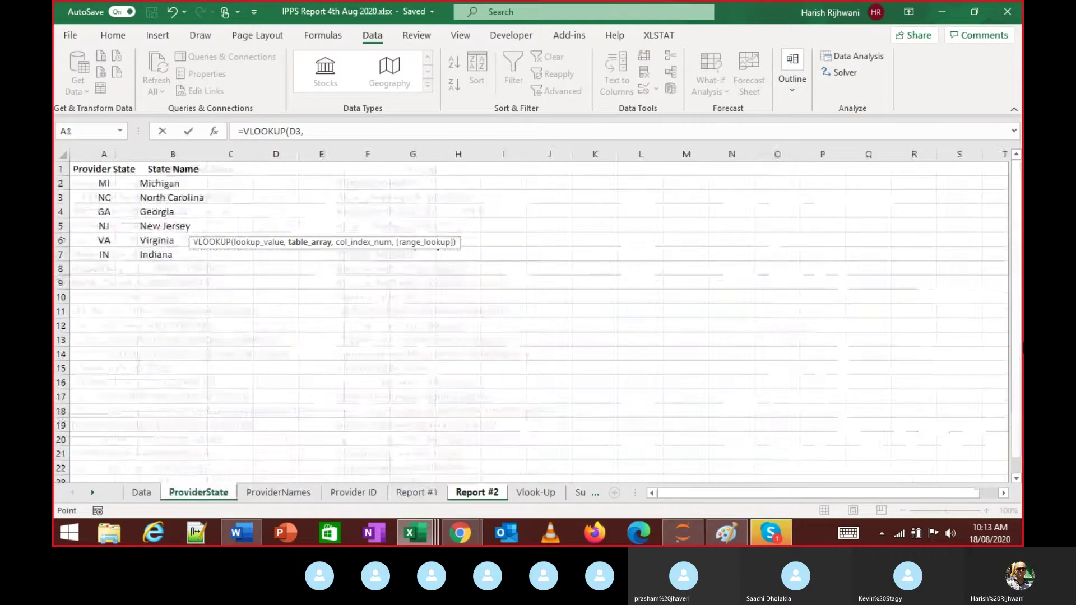
pyautogui.press('Right')
pyautogui.press('Right')
pyautogui.press('Right')
pyautogui.press('Down')
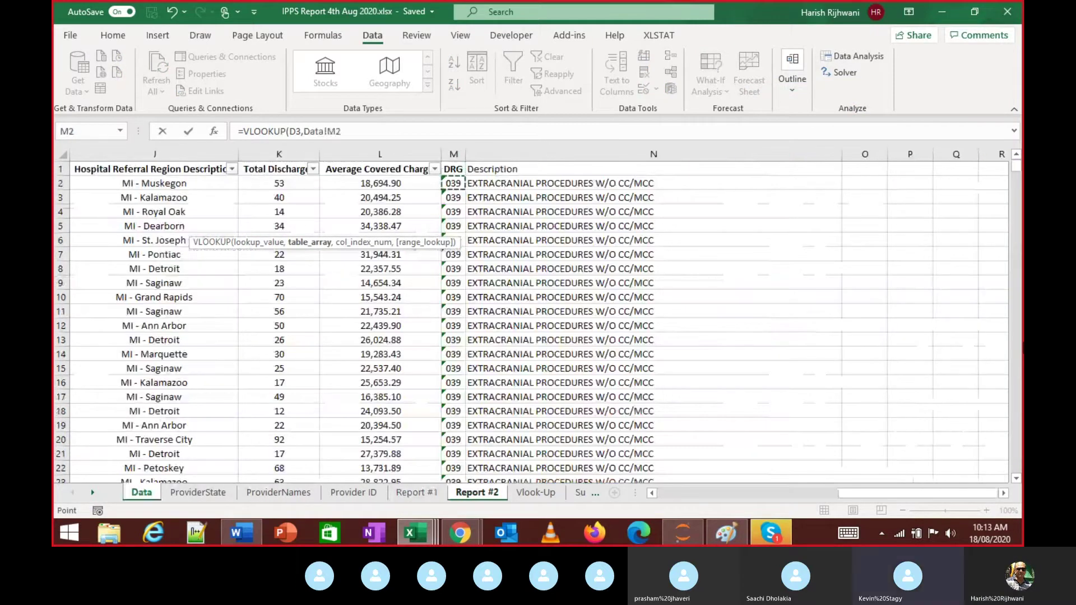
pyautogui.hotkey('shift', 'Right')
pyautogui.hotkey('ctrl', 'shift', 'Down')
pyautogui.write(',2,')
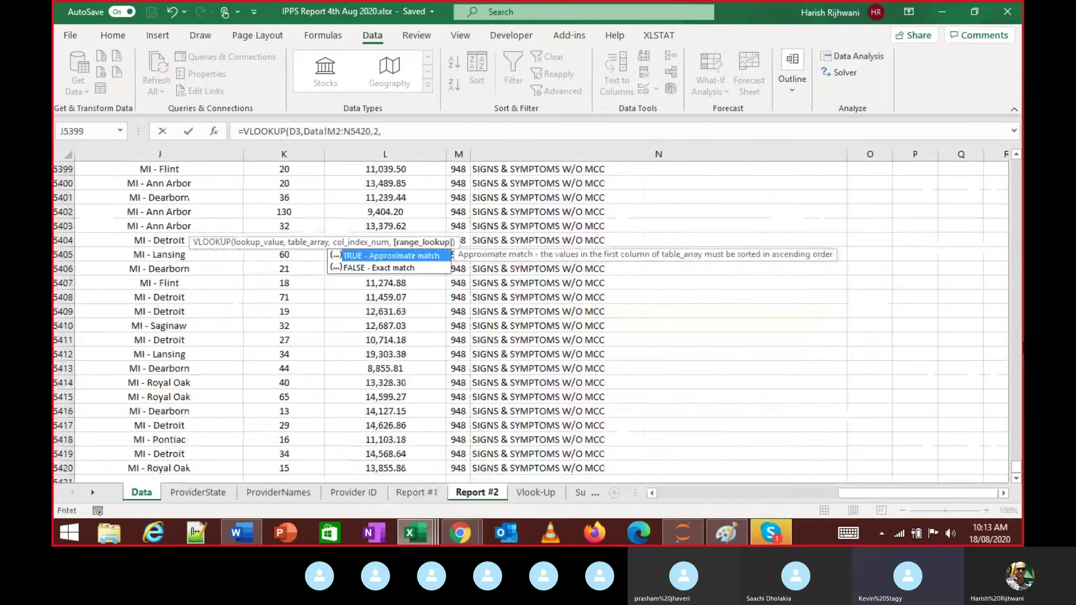
pyautogui.press('Return')
# Remove the stray underscore from the last argument of D5's formula, giving =VLOOKUP(D3,Data!M2:N5420,2,)
pyautogui.press('Up')
pyautogui.press('F2')
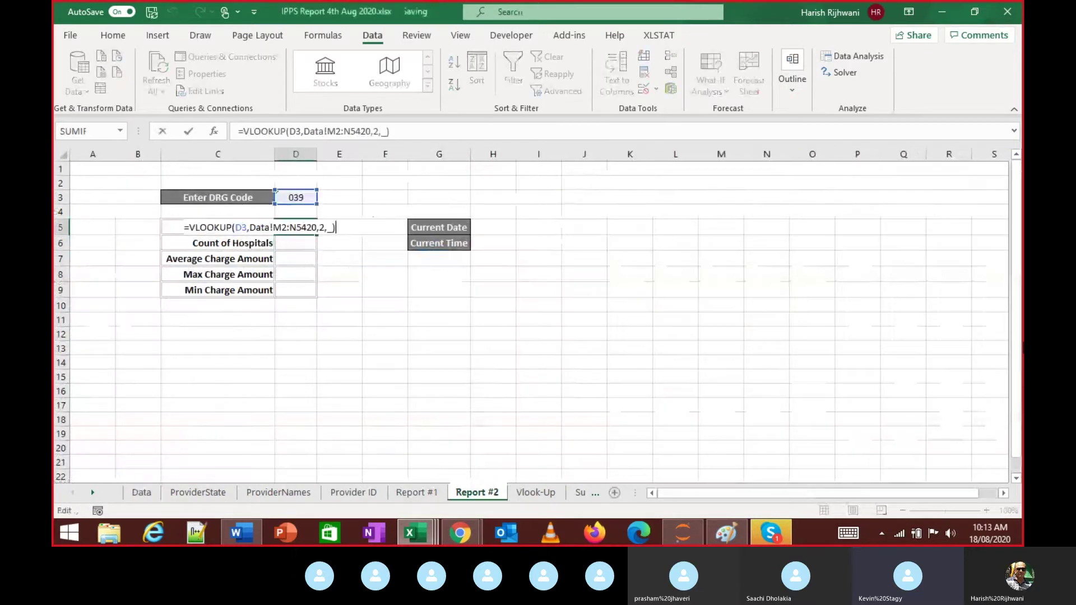
pyautogui.press('Left')
pyautogui.press('Left')
pyautogui.hotkey('shift', 'Right')
pyautogui.press('Delete')
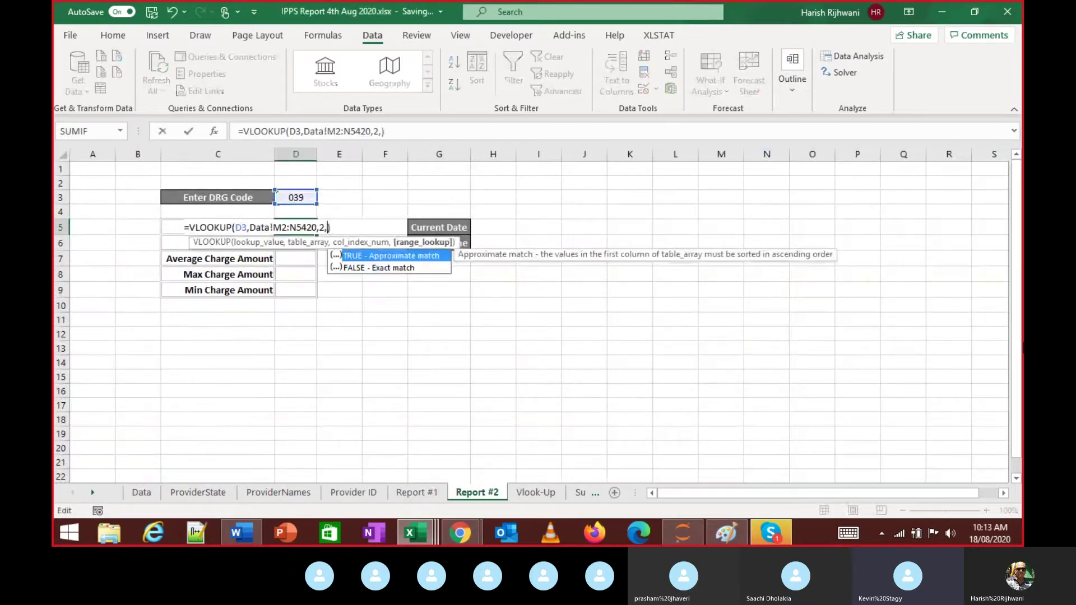
pyautogui.press('Return')
pyautogui.press('Up')
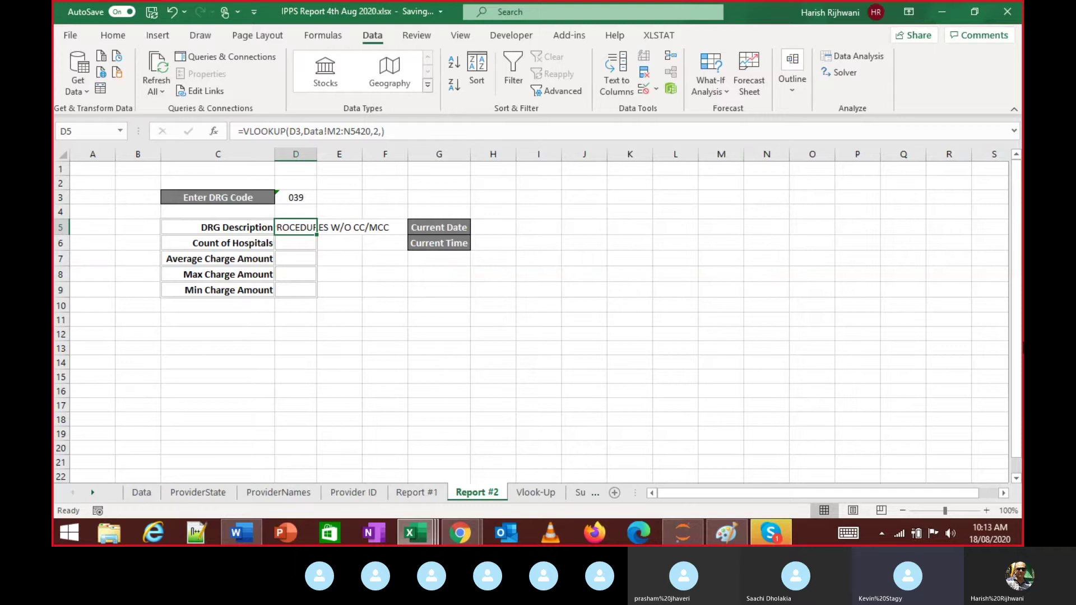
# Go back to the Data sheet and select the first DRG code, cell M2
pyautogui.hotkey('ctrl', 'pageup')
pyautogui.hotkey('ctrl', 'pageup')
pyautogui.hotkey('ctrl', 'pageup')
pyautogui.hotkey('ctrl', 'pageup')
pyautogui.hotkey('ctrl', 'pageup')
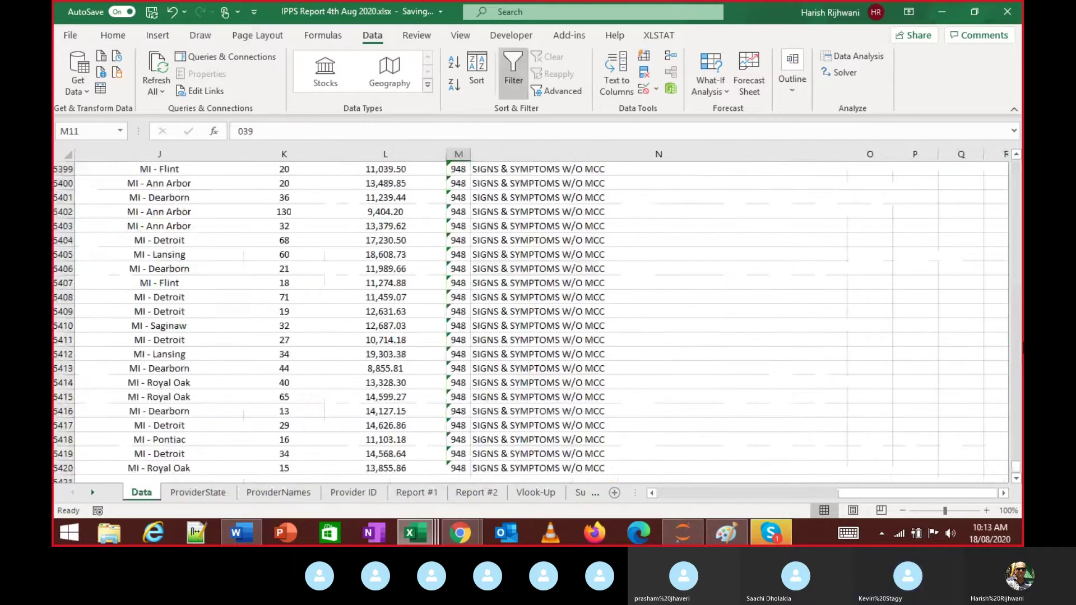
pyautogui.hotkey('ctrl', 'Up')
pyautogui.press('Right')
pyautogui.press('Right')
pyautogui.press('Right')
pyautogui.press('Down')
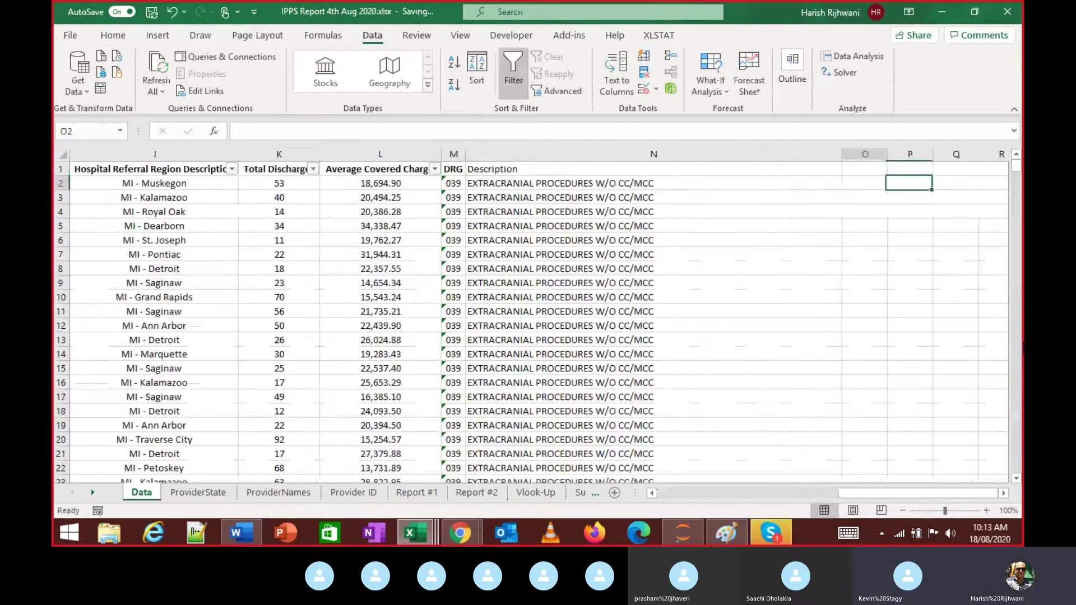
pyautogui.press('Left')
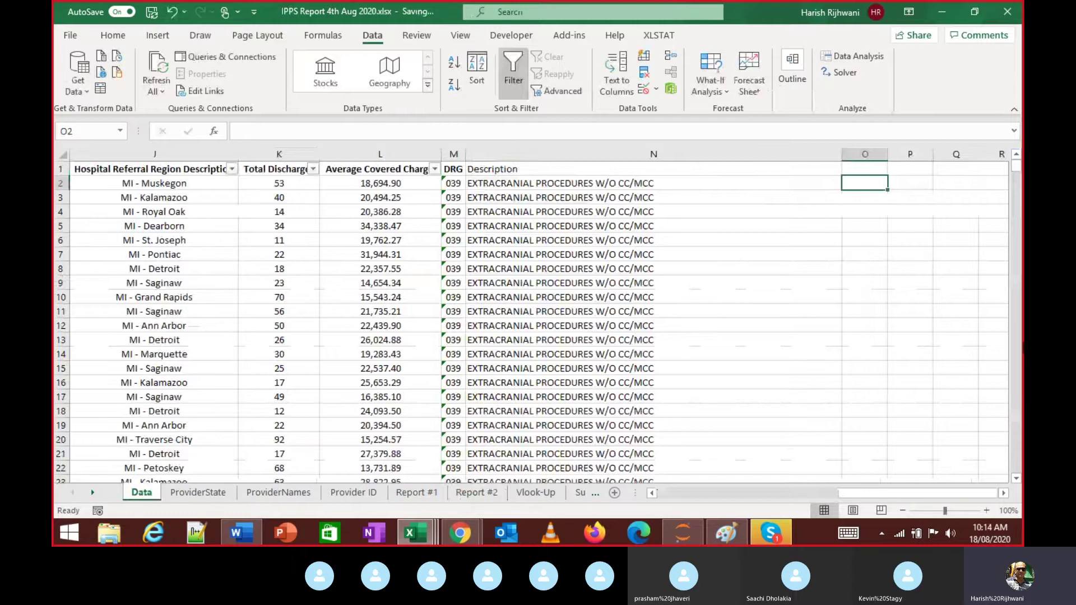
pyautogui.hotkey('ctrl', 'Home')
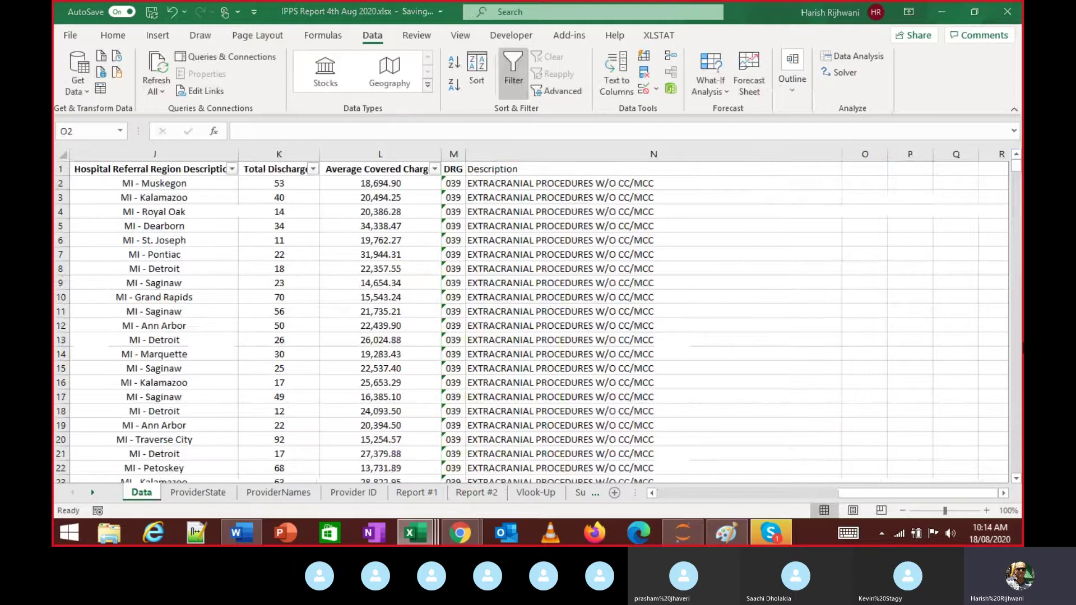
pyautogui.press('Right')
pyautogui.press('Left')
pyautogui.press('Left')
pyautogui.press('Left')
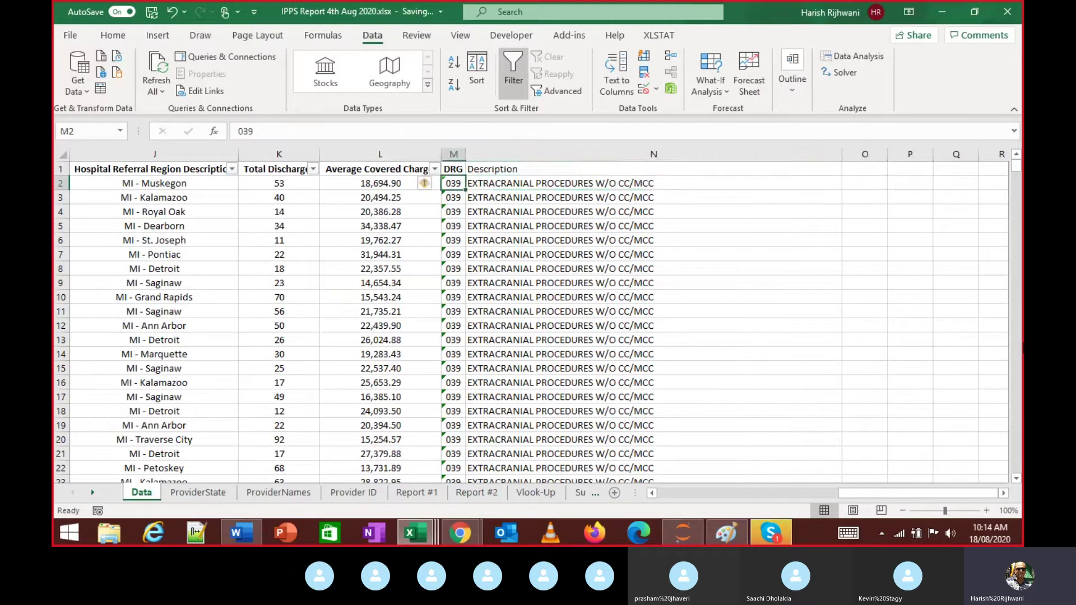
# Enter '039 in O2 of the Data sheet, with a leading apostrophe to store it as text
pyautogui.press('Right')
pyautogui.press('Right')
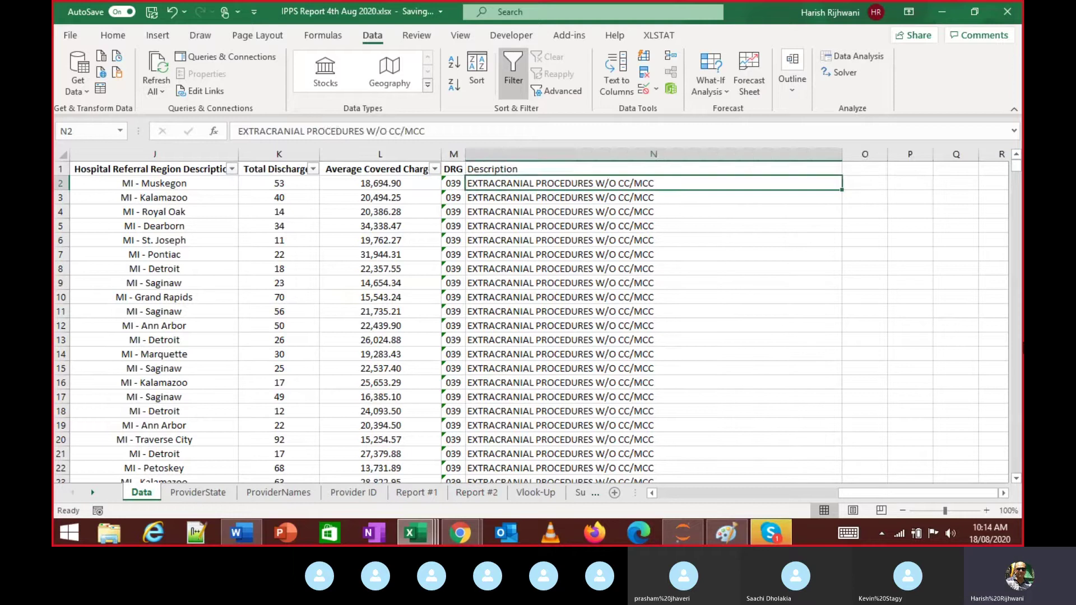
pyautogui.write("'0")
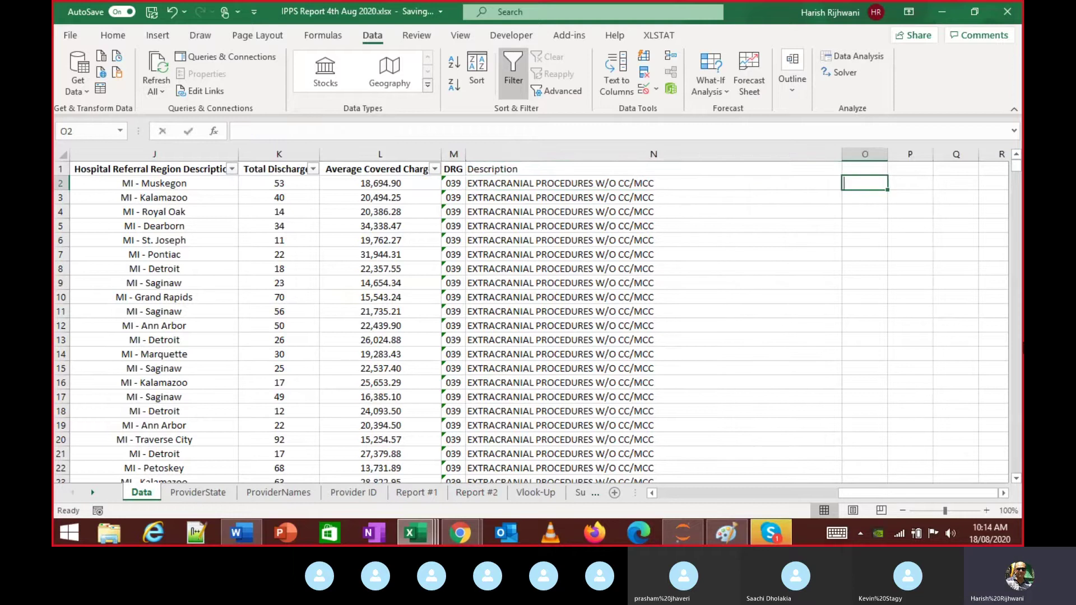
pyautogui.write('39')
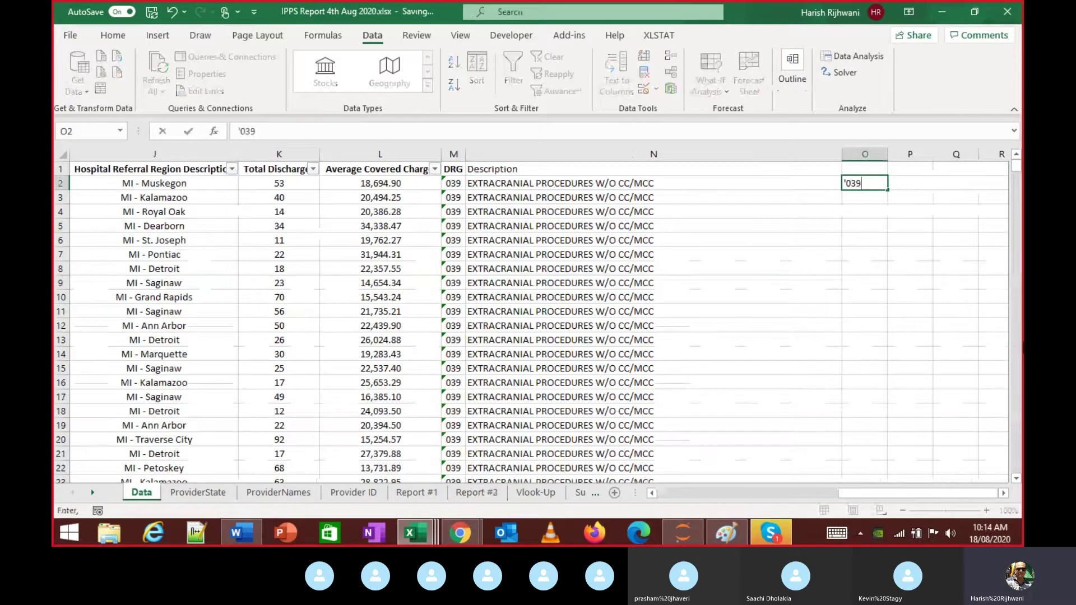
pyautogui.press('Return')
pyautogui.press('Up')
pyautogui.press('Down')
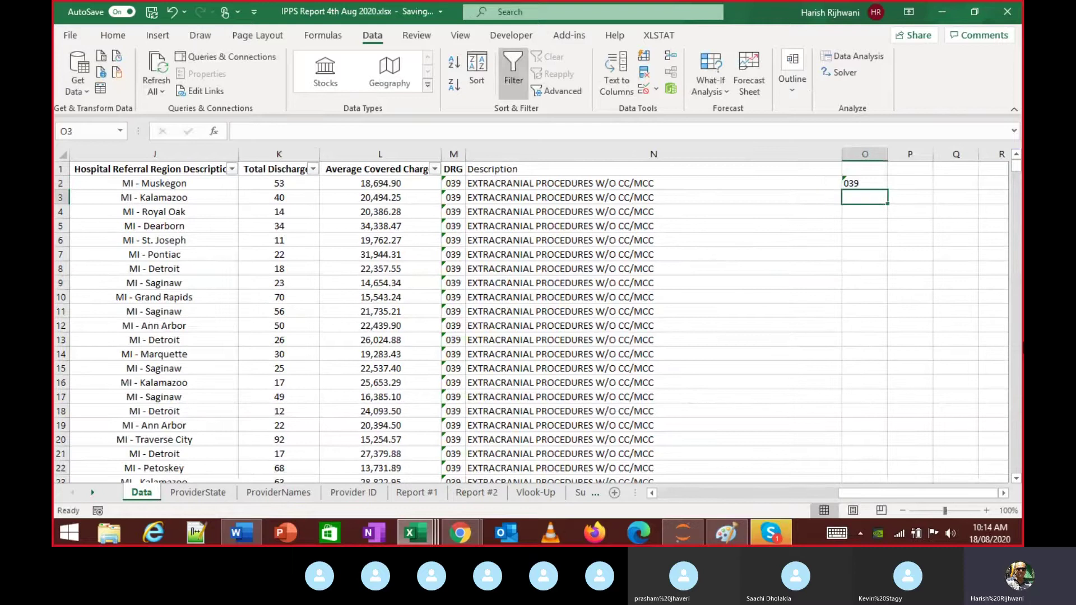
# Enter 039 in O3 without an apostrophe, as a plain number
pyautogui.write('39')
pyautogui.press('Return')
pyautogui.press('Up')
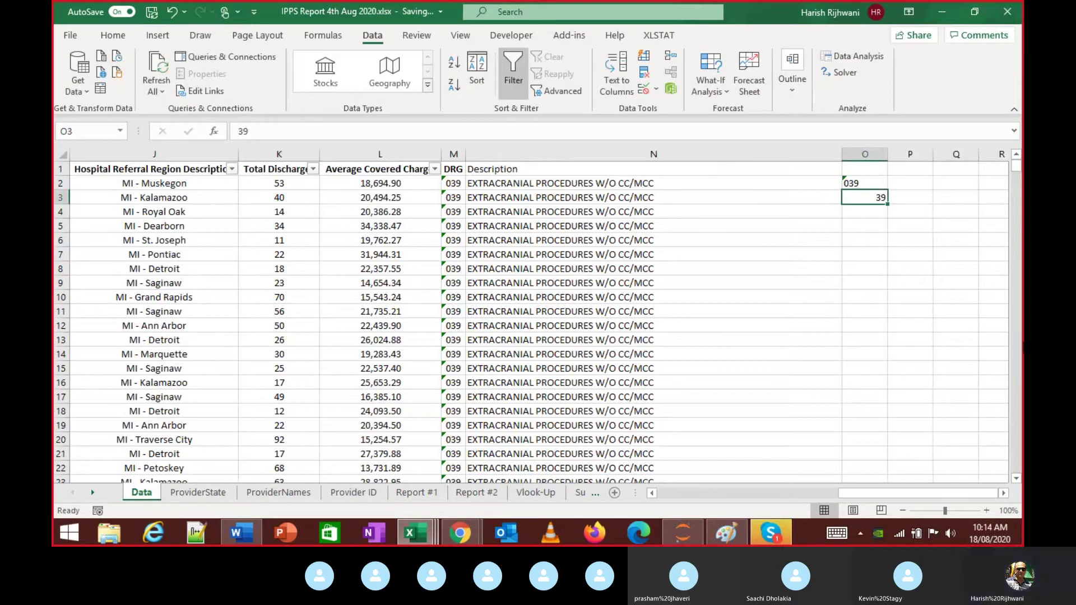
pyautogui.write('039')
pyautogui.press('Return')
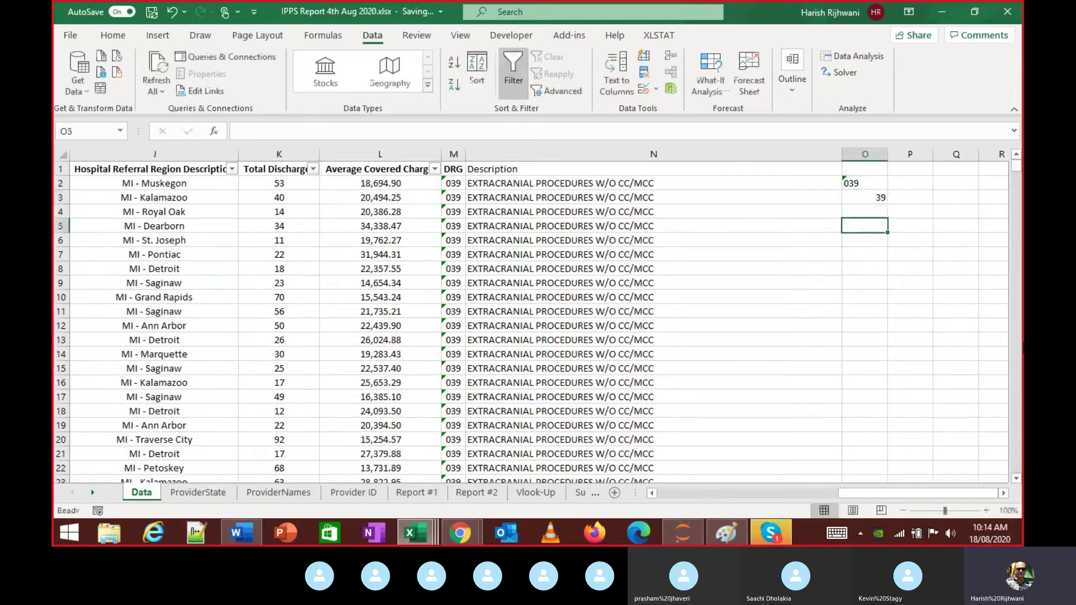
pyautogui.press('Up')
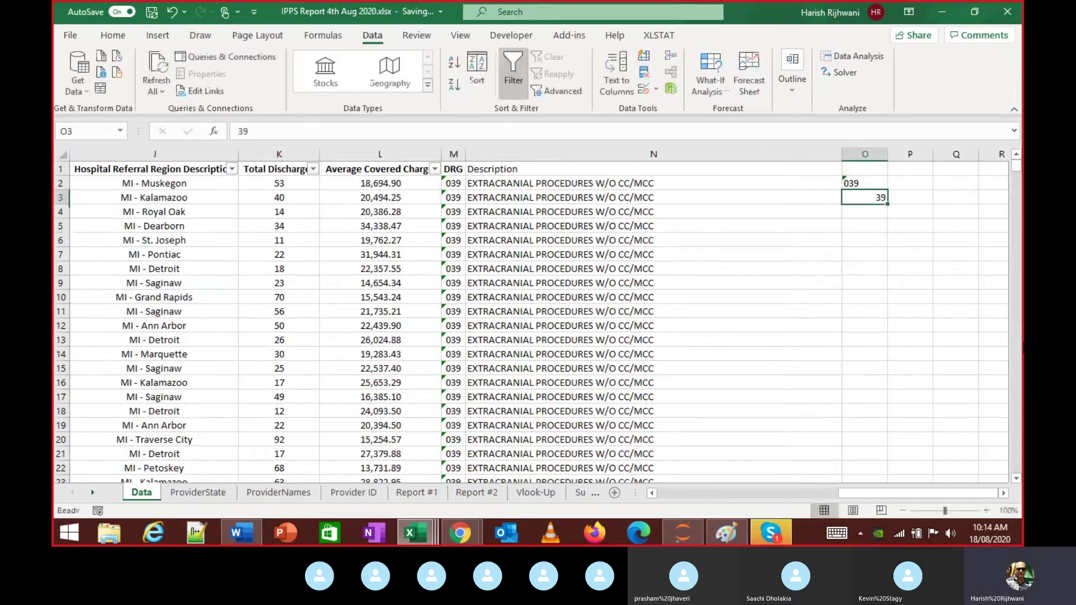
# Compare the stored contents and number formats of the test cells O2 and O3 with the DRG code in M2
pyautogui.click(114, 29)
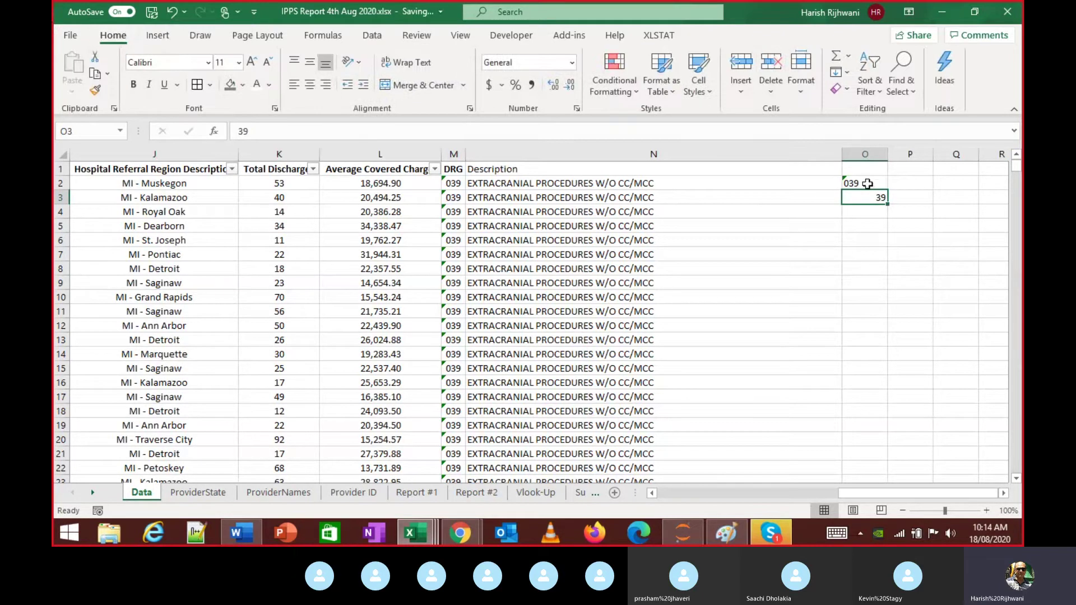
pyautogui.click(861, 178)
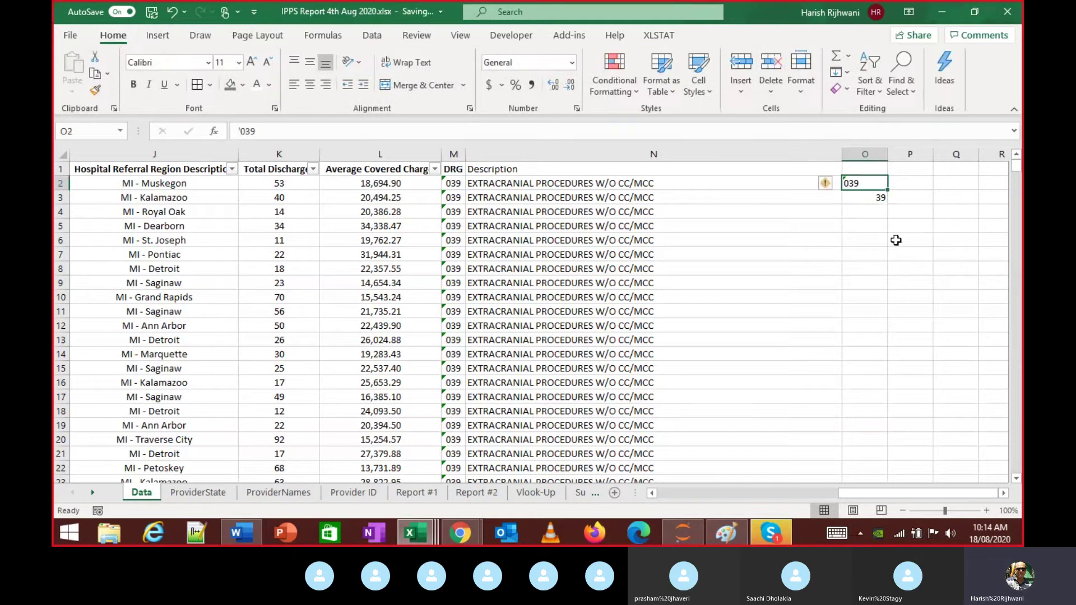
pyautogui.press('F2')
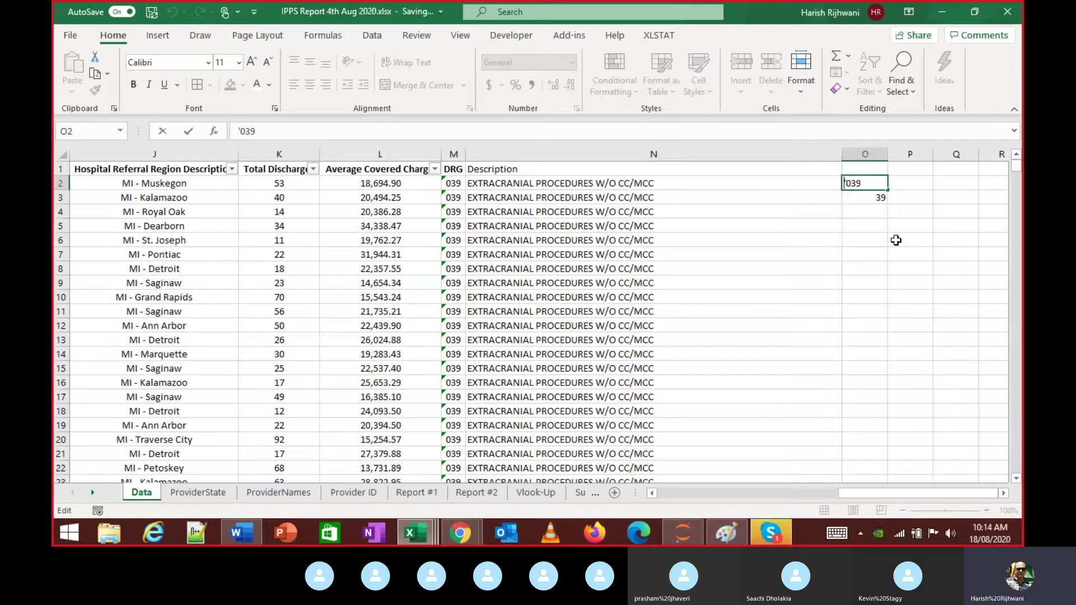
pyautogui.press('Escape')
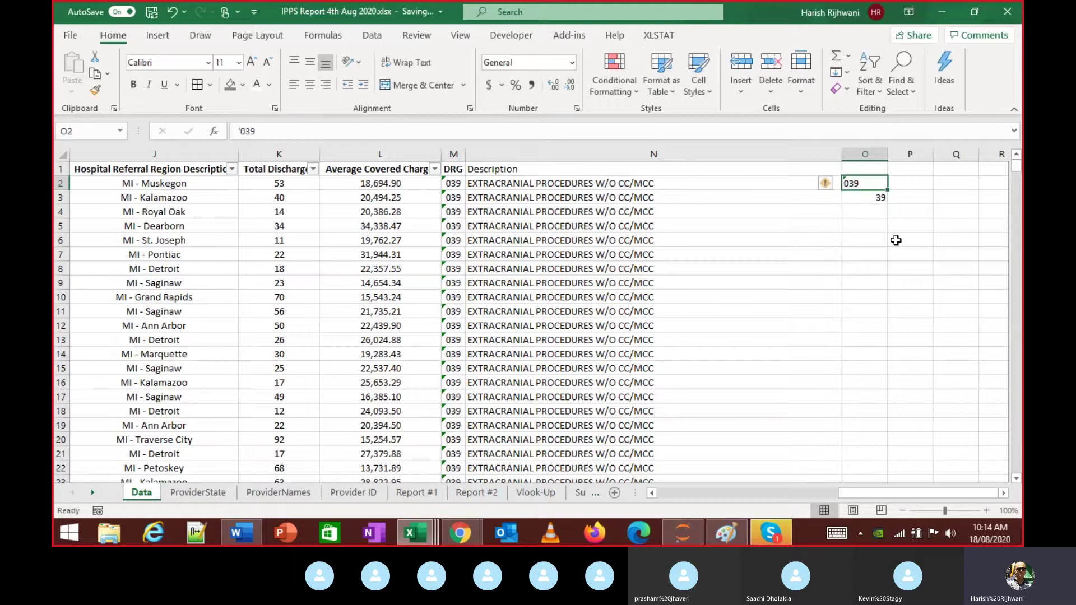
pyautogui.press('Down')
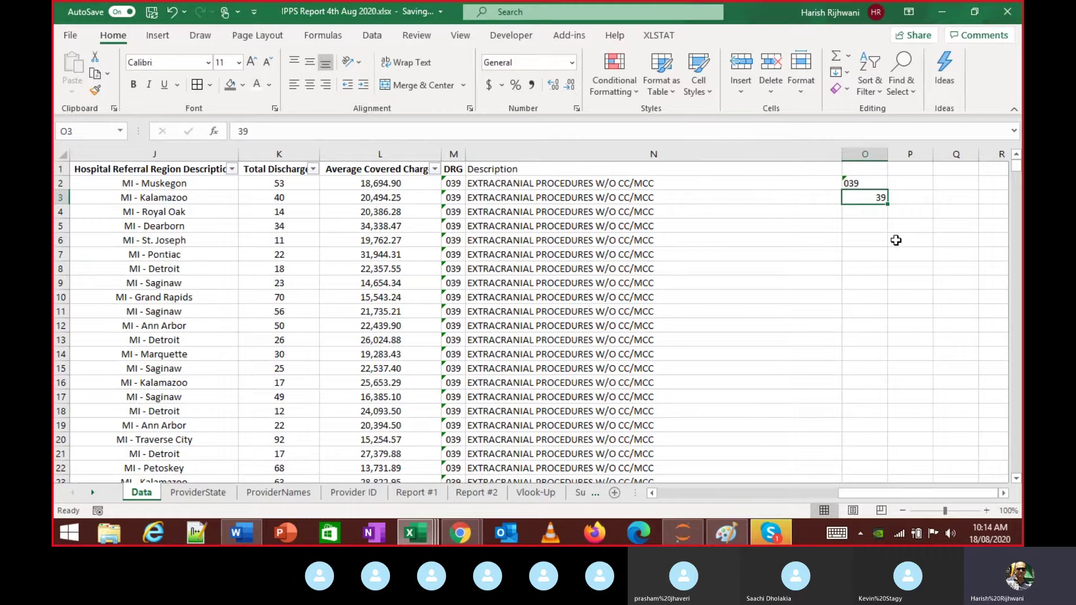
pyautogui.press('Up')
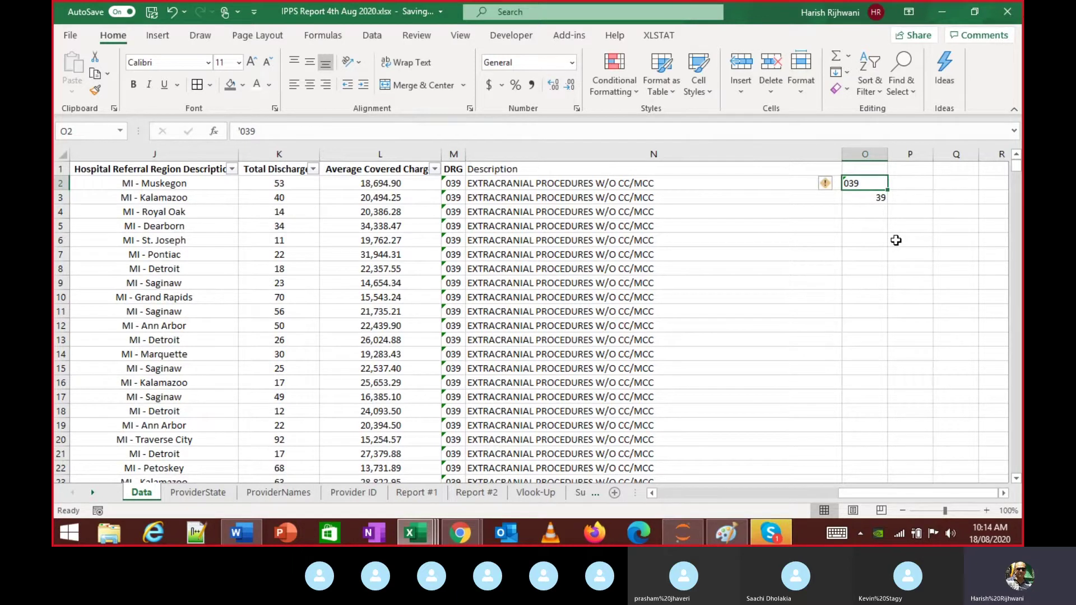
pyautogui.press('Left')
pyautogui.press('Left')
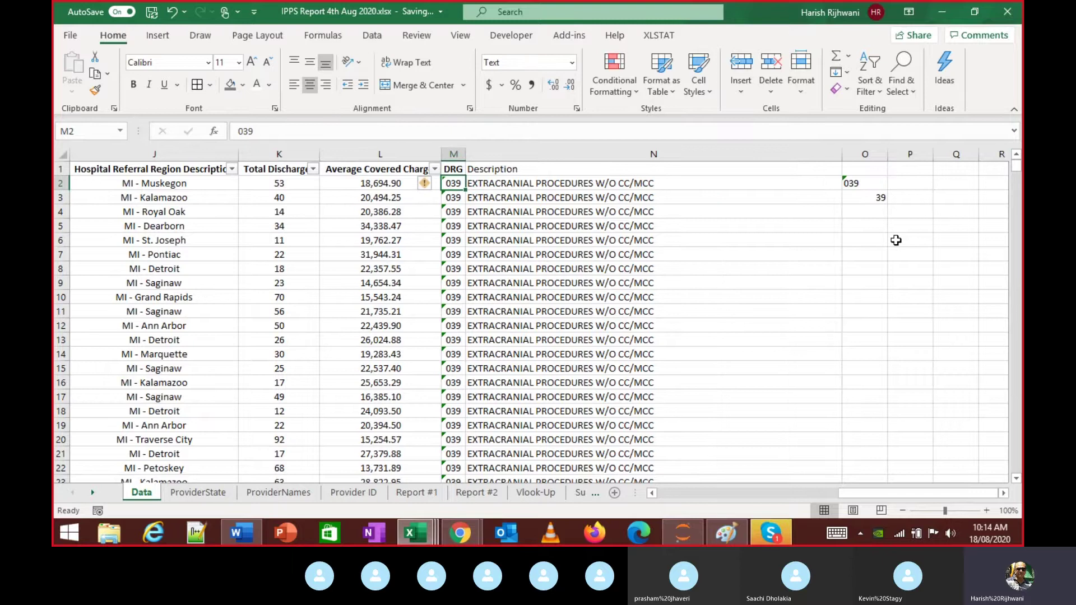
pyautogui.press('Up')
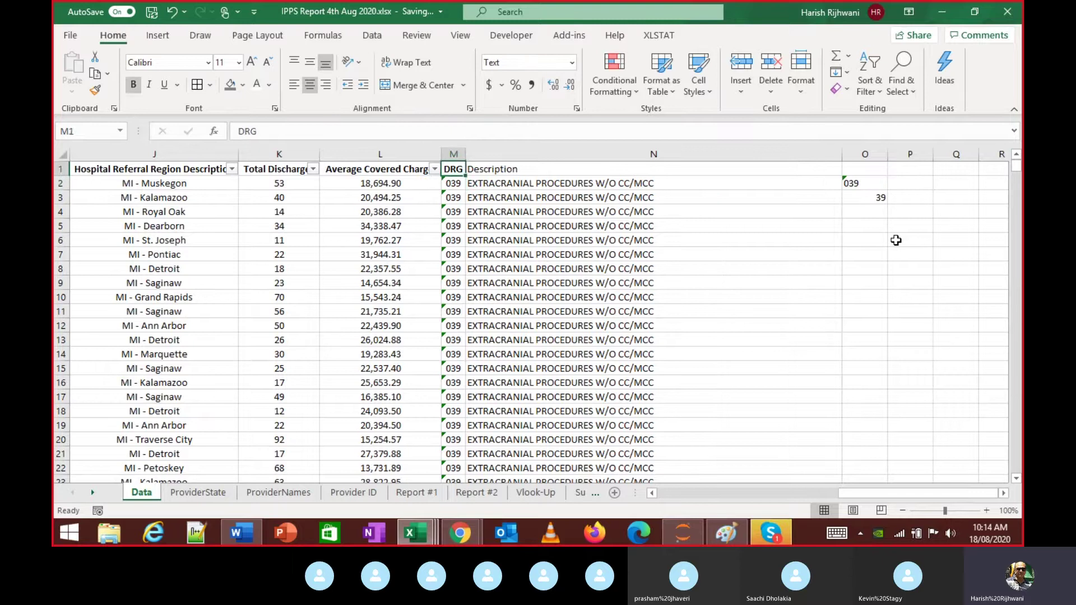
pyautogui.press('Down')
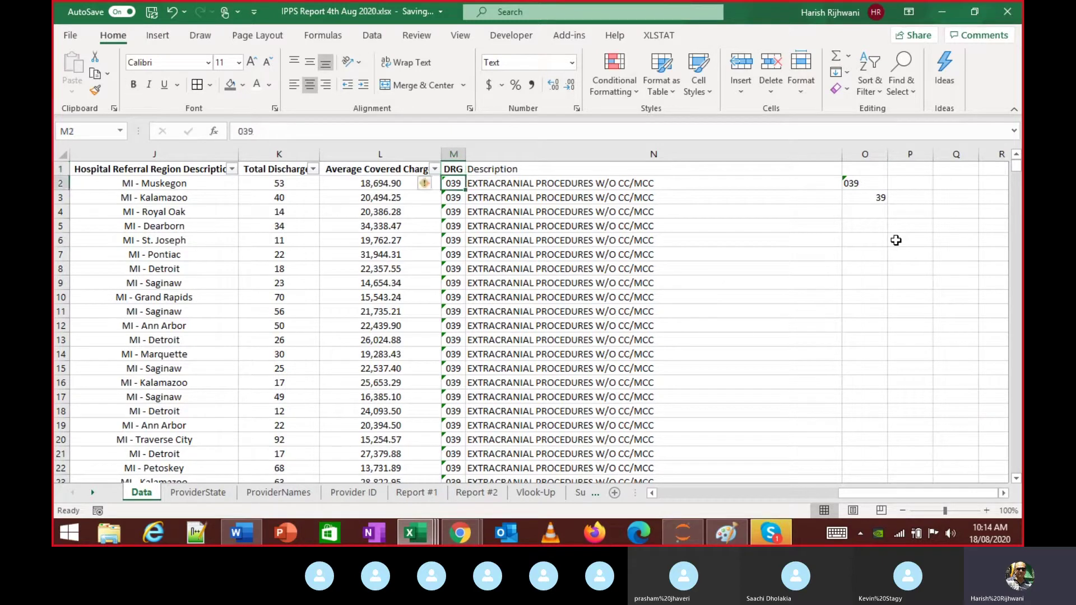
pyautogui.press('Right')
pyautogui.press('Right')
pyautogui.press('Down')
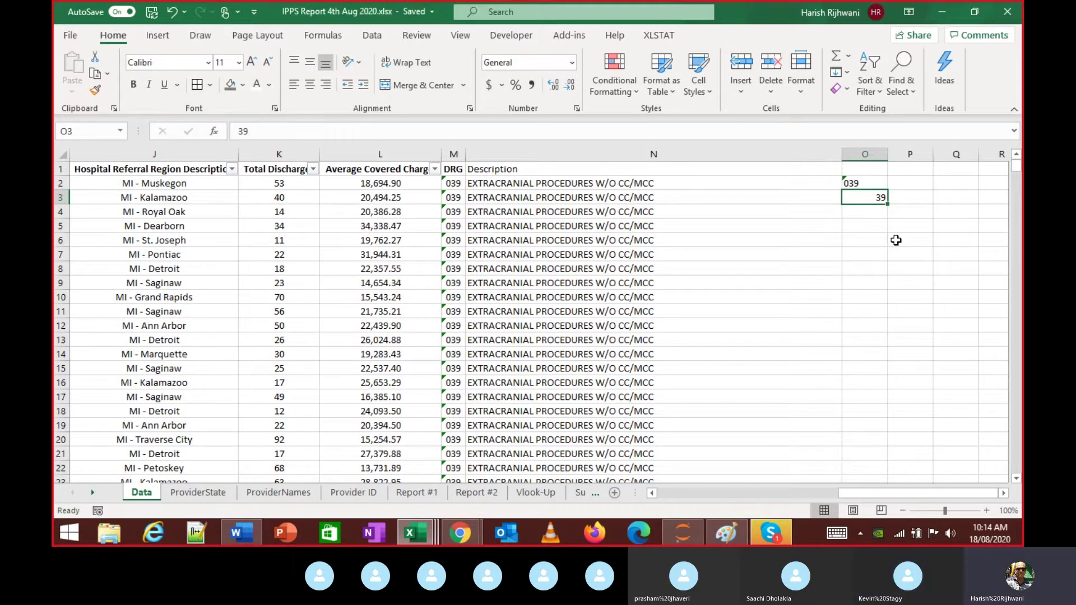
# Apply the custom number format 000 to O3
pyautogui.click(571, 64)
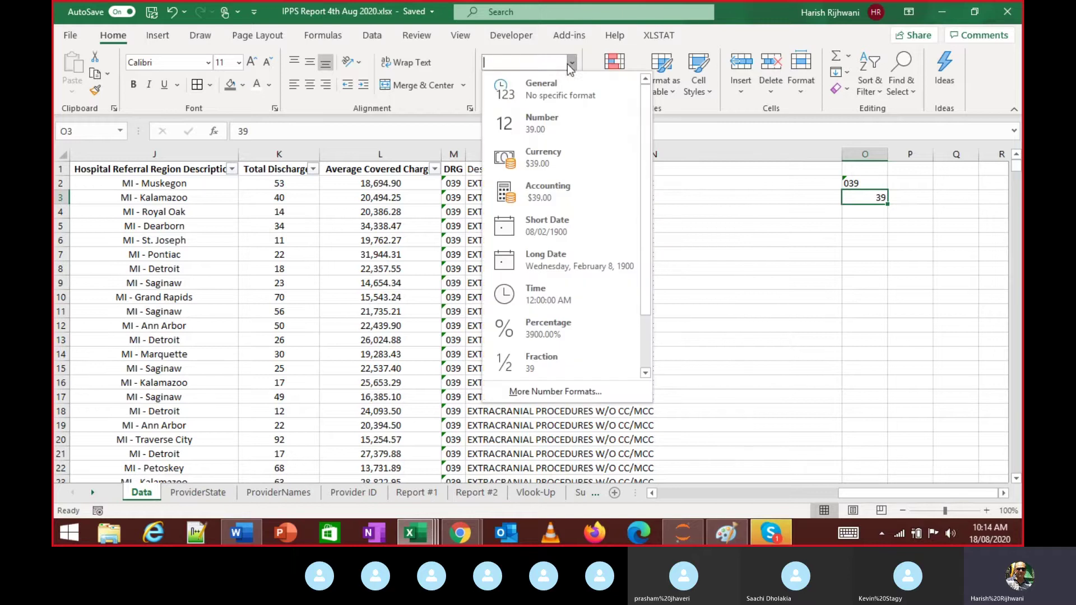
pyautogui.click(554, 391)
pyautogui.click(209, 307)
pyautogui.press('Tab')
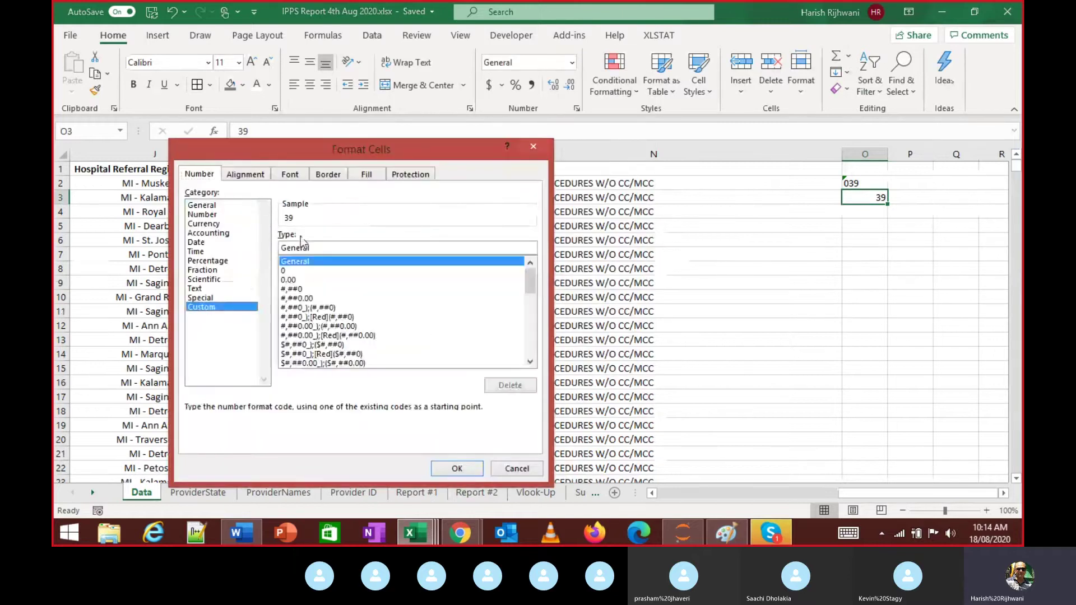
pyautogui.write('000')
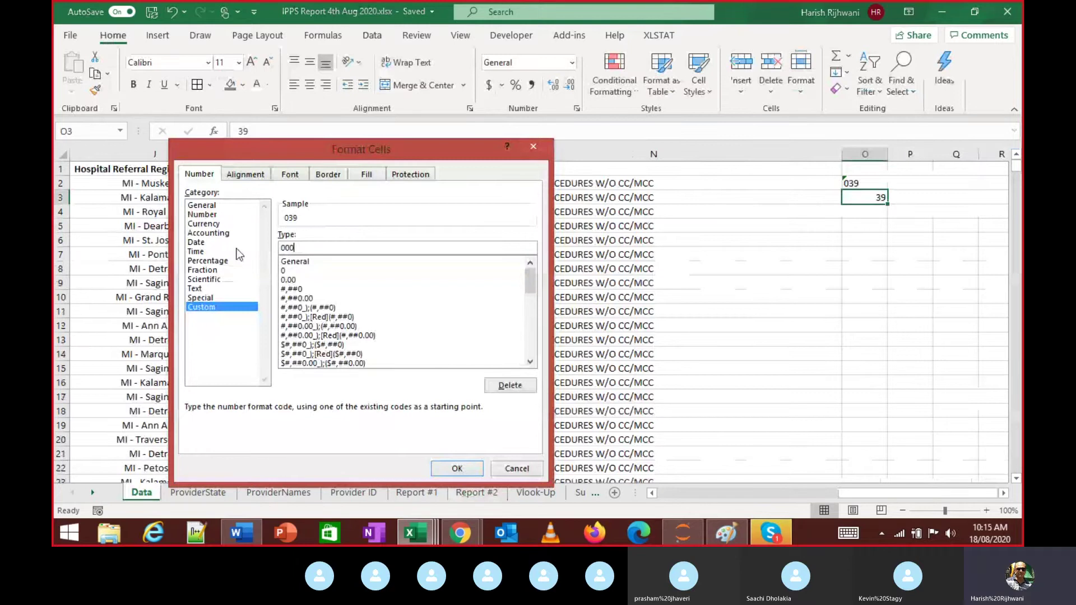
pyautogui.press('Return')
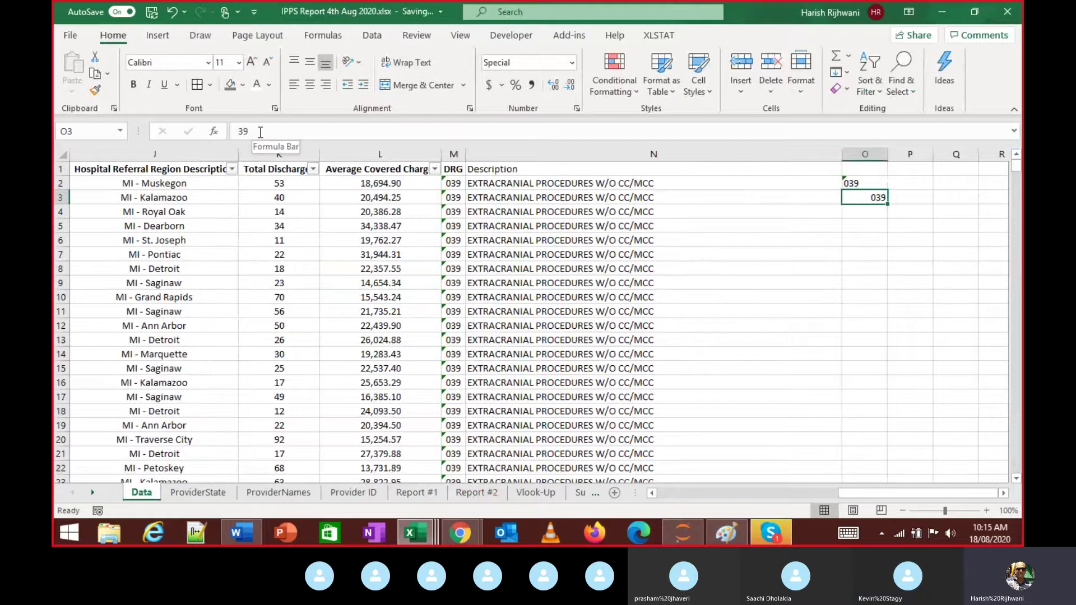
# Check the stored content of the text code in O2, and return to the Report #2 sheet
pyautogui.click(873, 183)
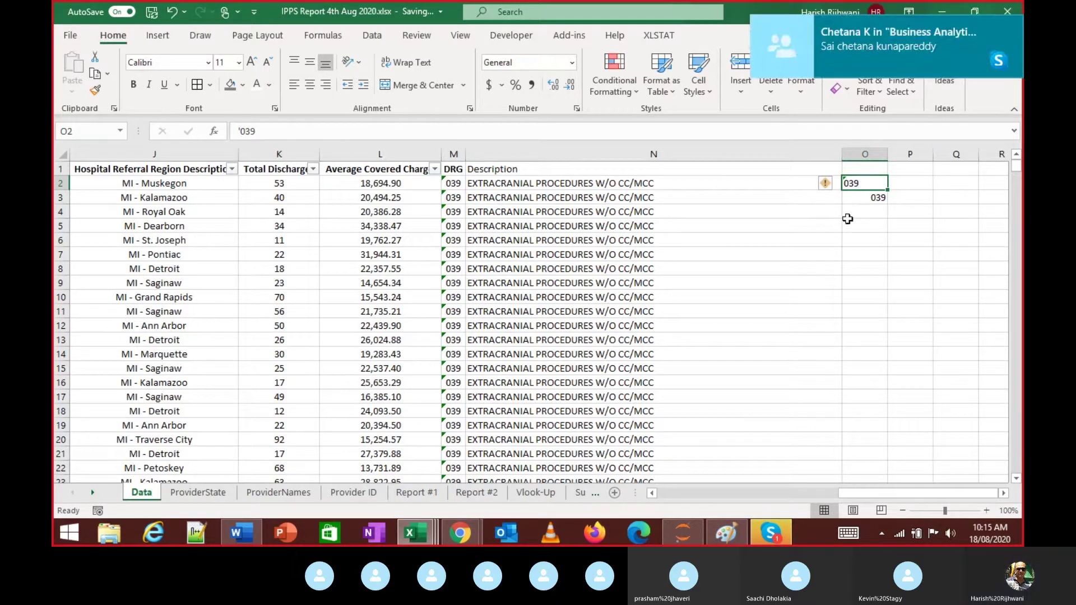
pyautogui.click(847, 223)
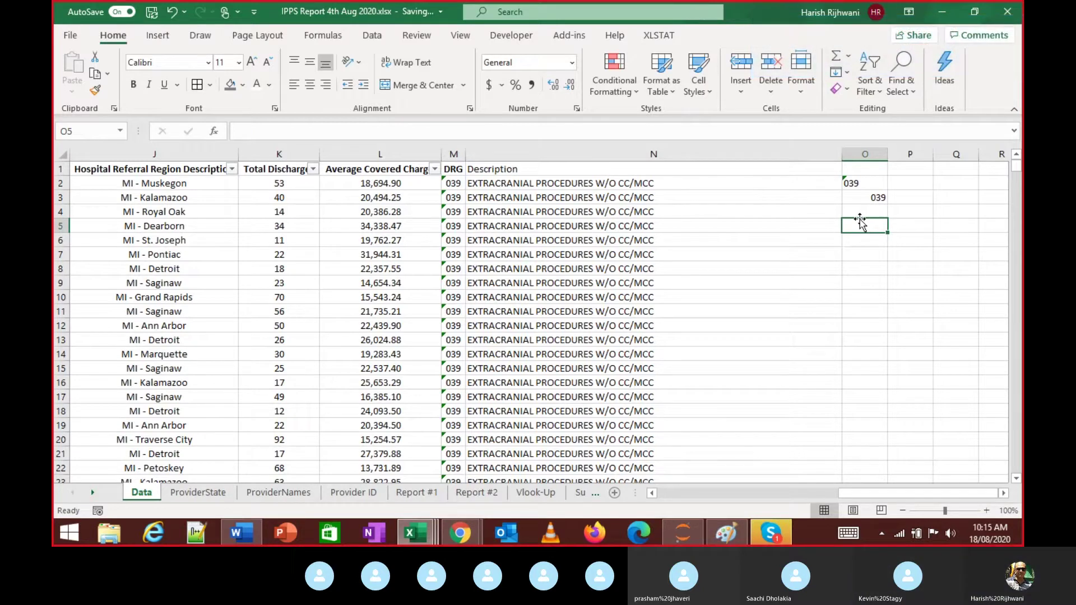
pyautogui.hotkey('ctrl', 'pagedown')
pyautogui.hotkey('ctrl', 'pagedown')
pyautogui.hotkey('ctrl', 'pagedown')
pyautogui.hotkey('ctrl', 'pagedown')
pyautogui.hotkey('ctrl', 'pagedown')
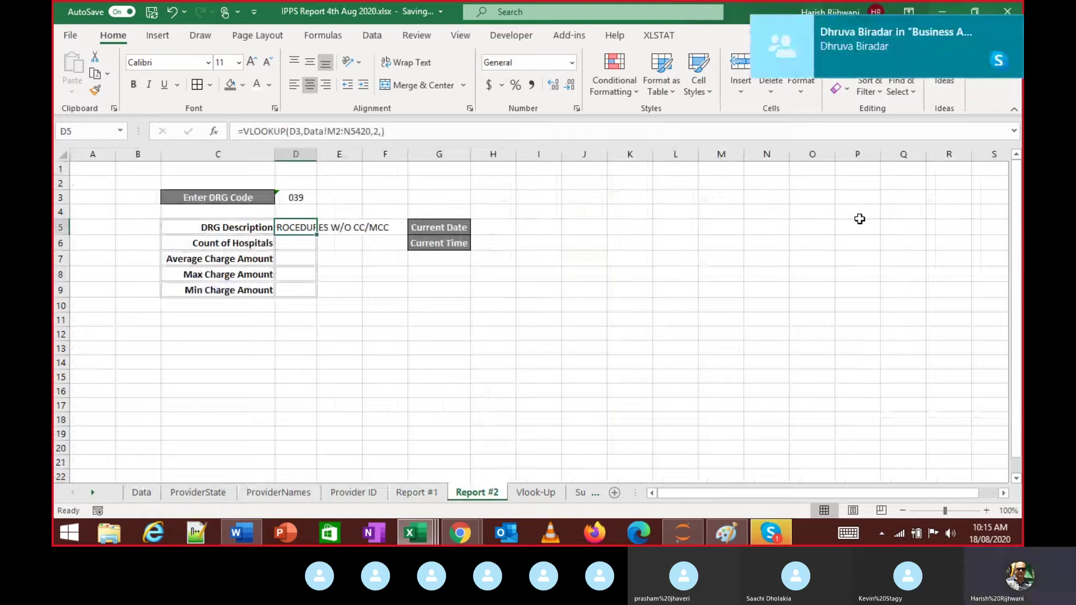
# Widen column D on Report #2 to fit the DRG description in D5
pyautogui.click(825, 217)
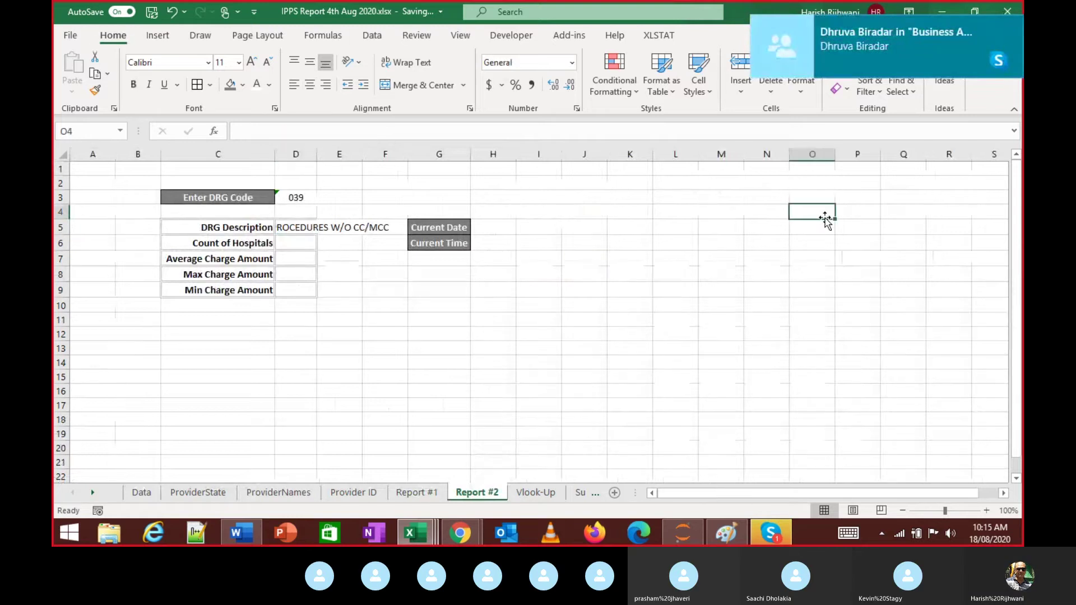
pyautogui.click(309, 230)
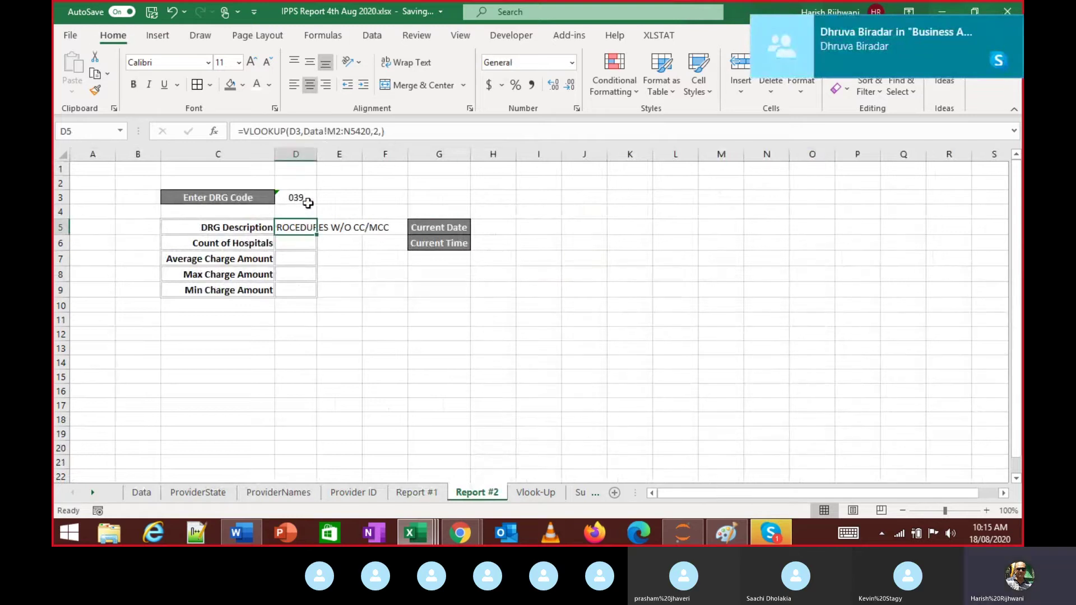
pyautogui.doubleClick(317, 157)
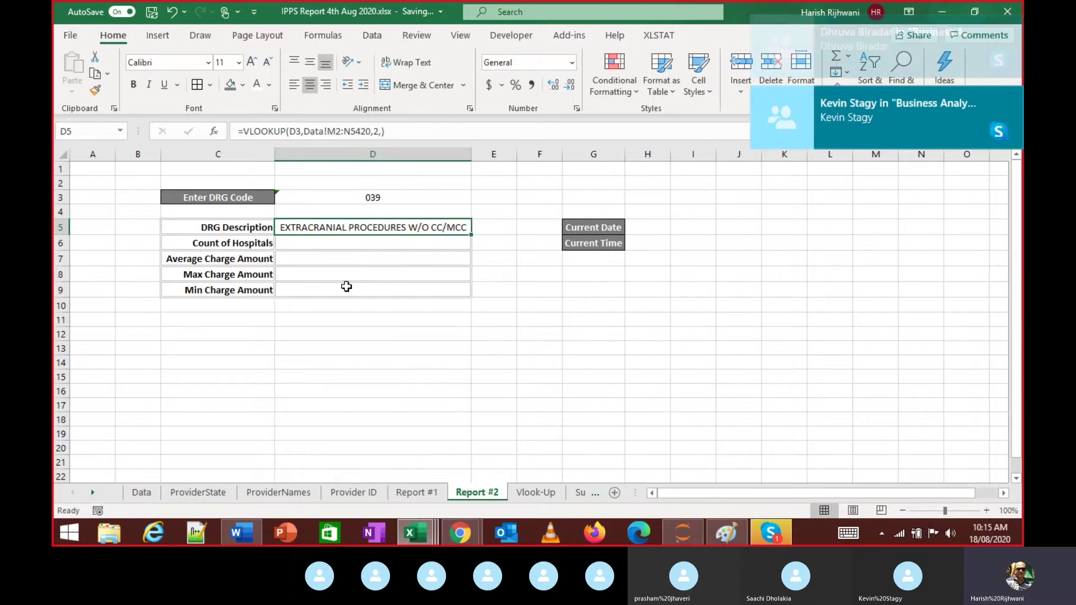
# Enter 246 in D3 as a plain number to test the description lookup in D5
pyautogui.click(337, 197)
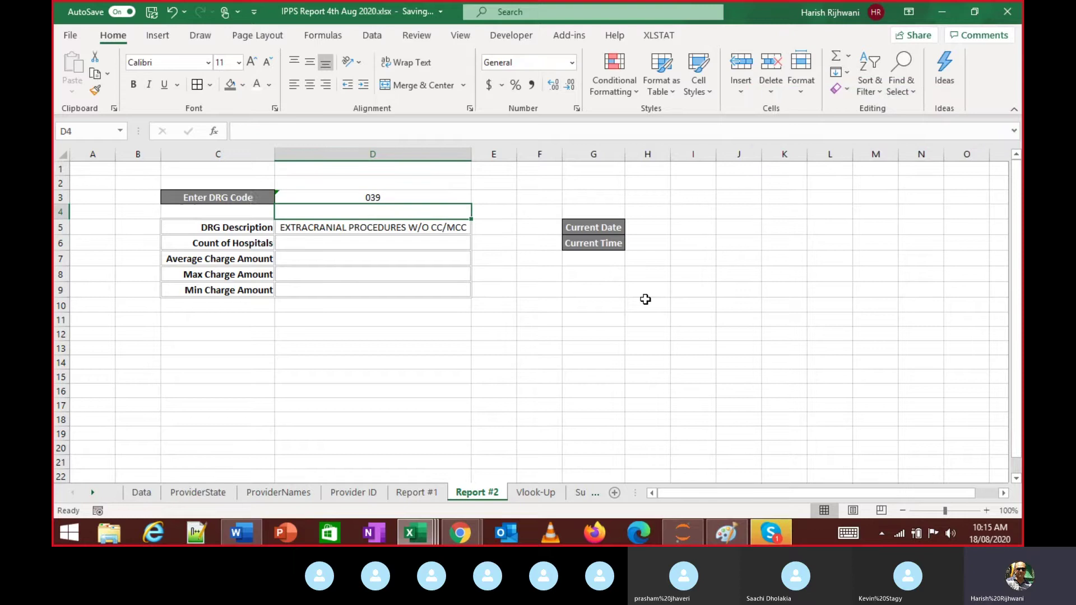
pyautogui.press('Down')
pyautogui.press('Down')
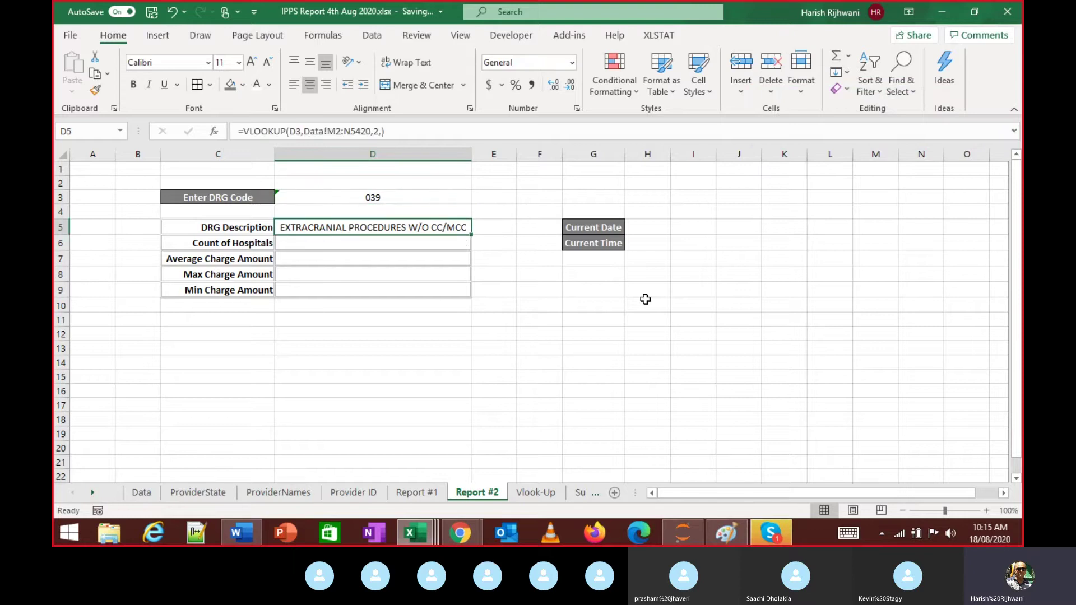
pyautogui.press('Up')
pyautogui.press('Up')
pyautogui.write('2')
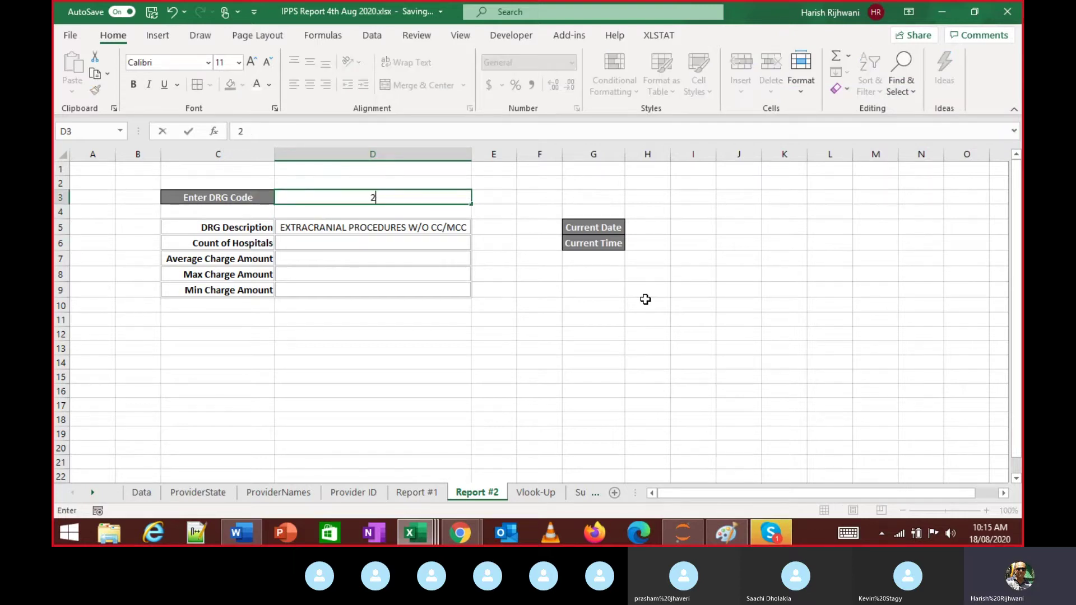
pyautogui.write('46')
pyautogui.hotkey('ctrl', 'Return')
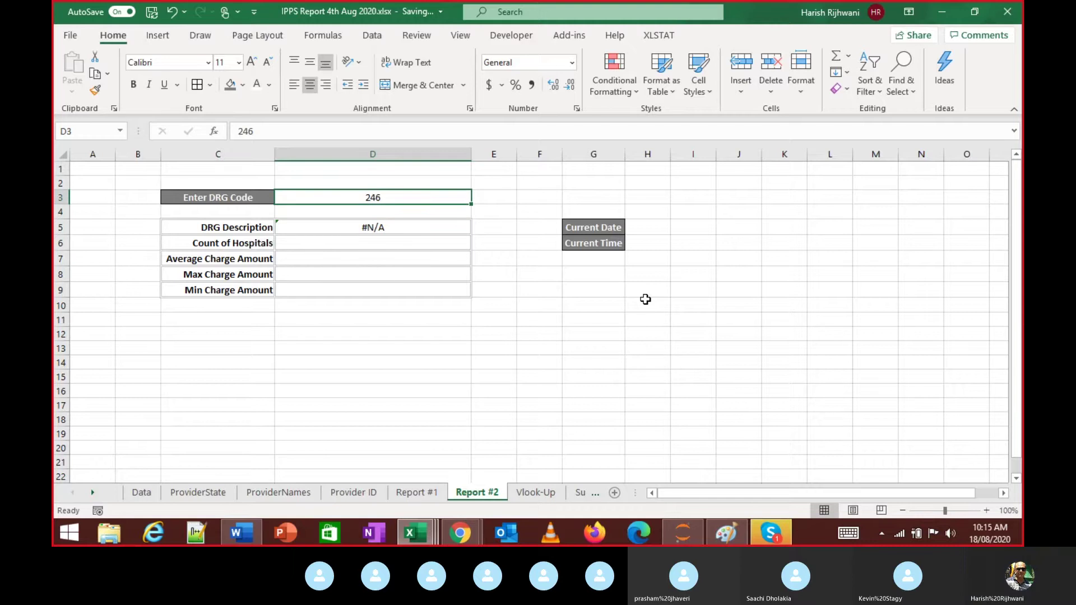
# Undo the plain-number DRG code entry in D3 on the Report #2 sheet
pyautogui.hotkey('ctrl', 'pageup')
pyautogui.hotkey('ctrl', 'pageup')
pyautogui.hotkey('ctrl', 'pageup')
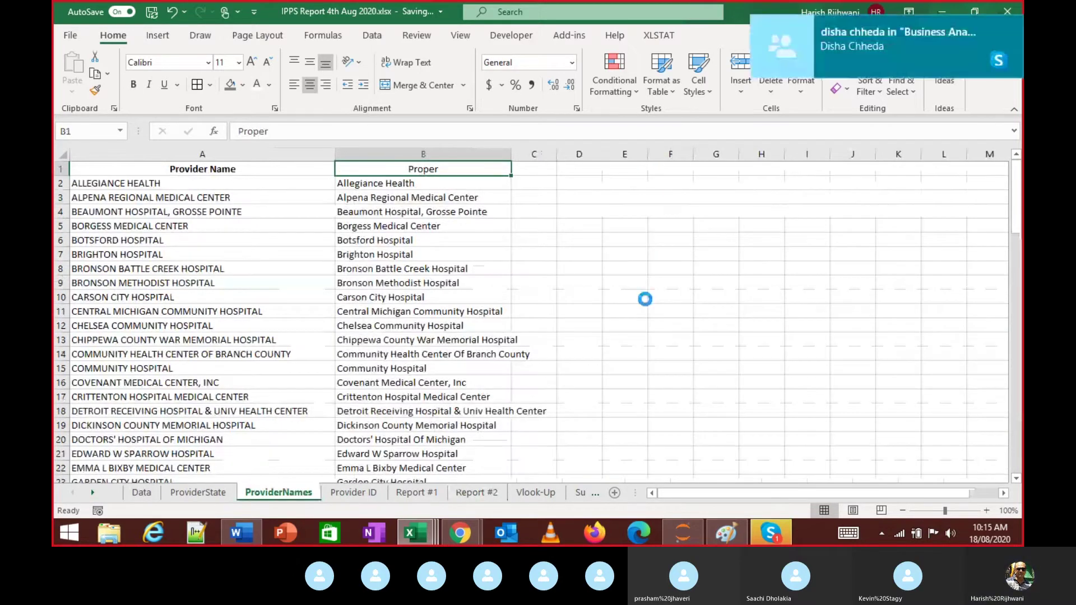
pyautogui.hotkey('ctrl', 'pagedown')
pyautogui.hotkey('ctrl', 'pagedown')
pyautogui.hotkey('ctrl', 'pagedown')
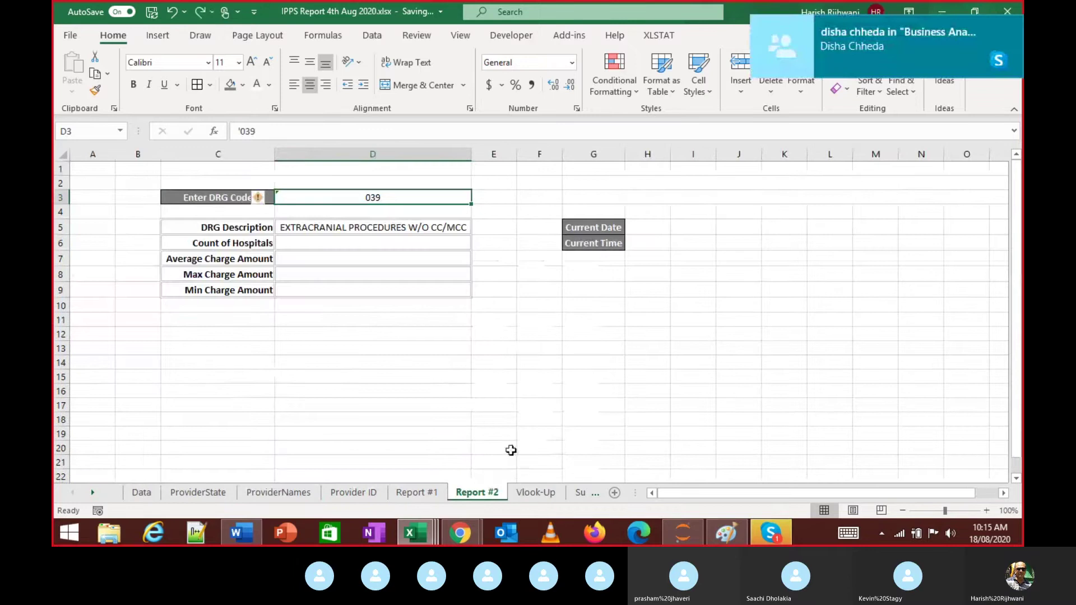
# Enter 246 in D3 as text with a leading apostrophe, and autofit column D to the description in D5
pyautogui.write("'")
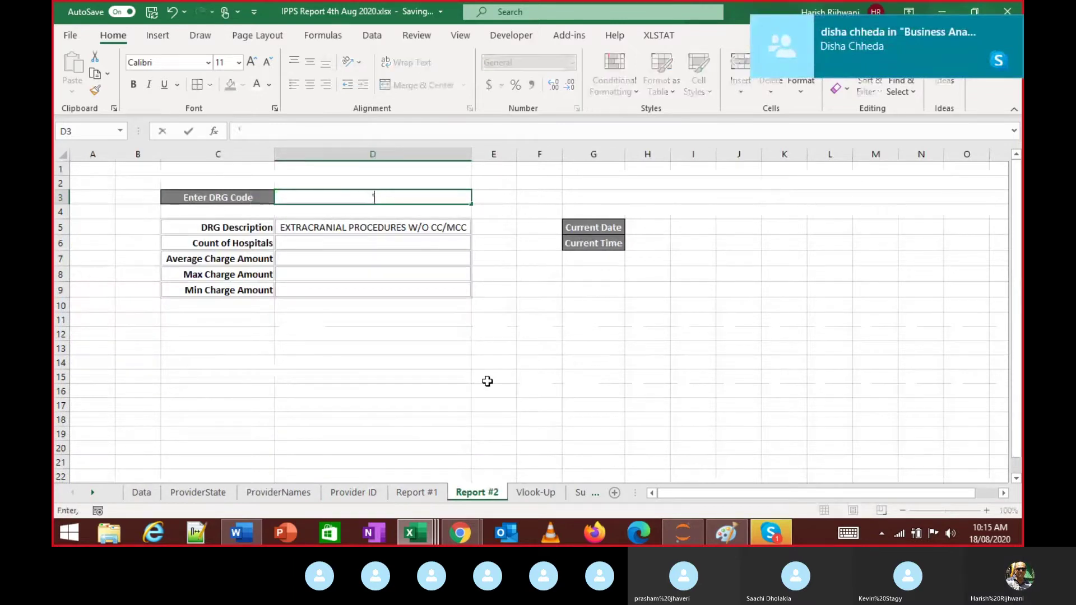
pyautogui.write('246')
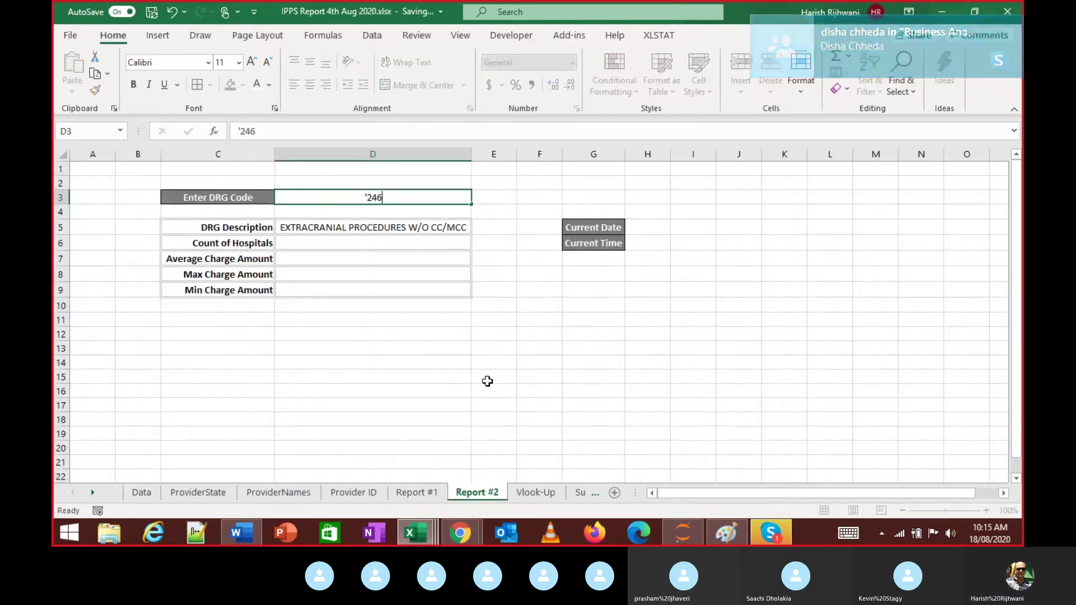
pyautogui.press('Return')
pyautogui.press('Return')
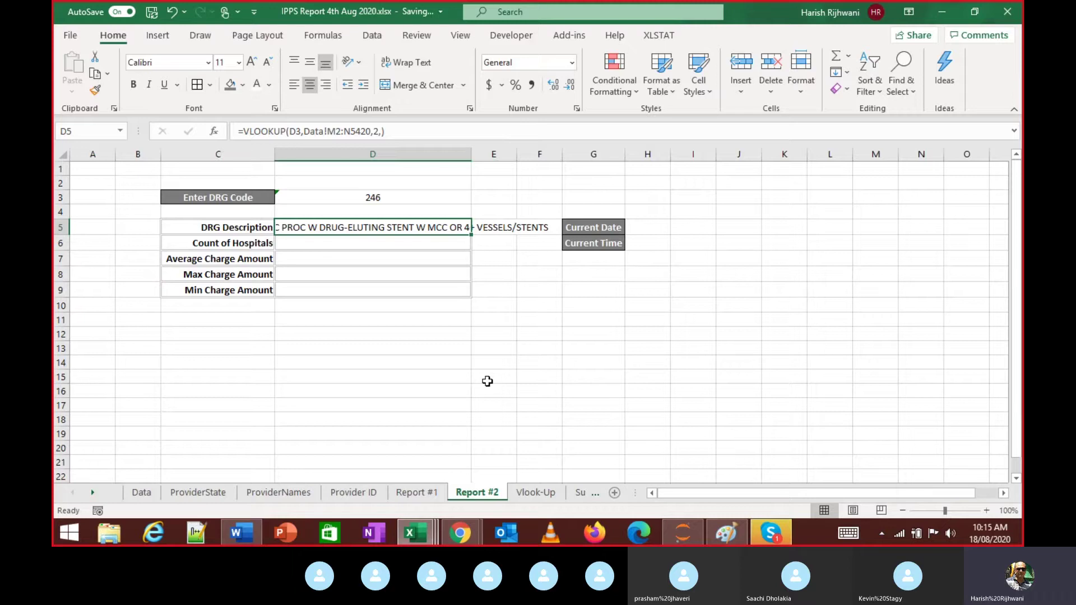
pyautogui.hotkey('alt', 'h')
pyautogui.press('o')
pyautogui.press('i')
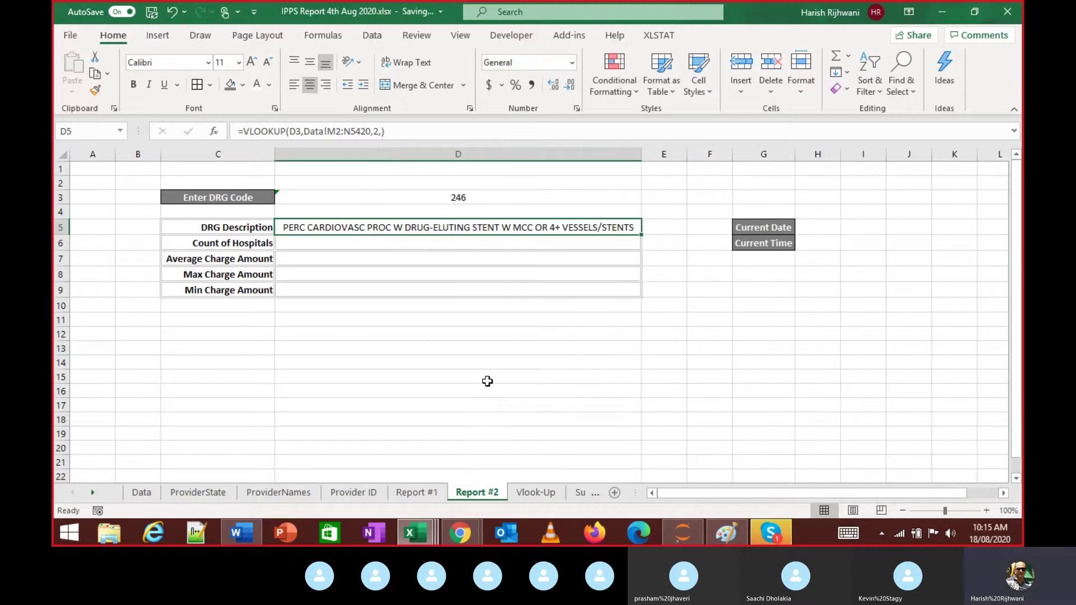
# Examine the leading apostrophe in the stored content of the DRG code in D3
pyautogui.press('Up')
pyautogui.press('Up')
pyautogui.press('F2')
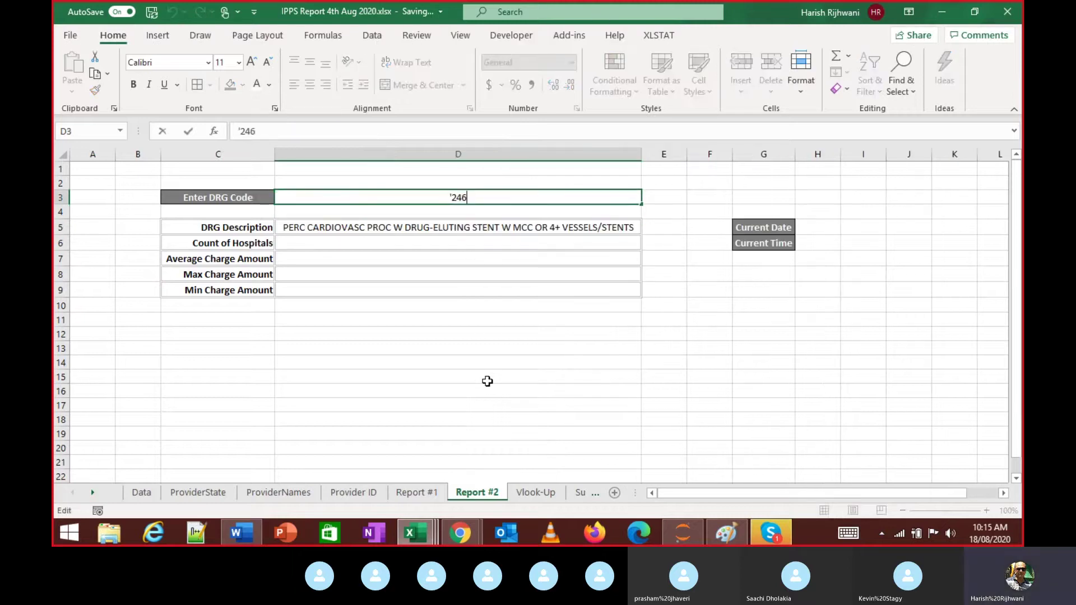
pyautogui.press('Home')
pyautogui.press('Right')
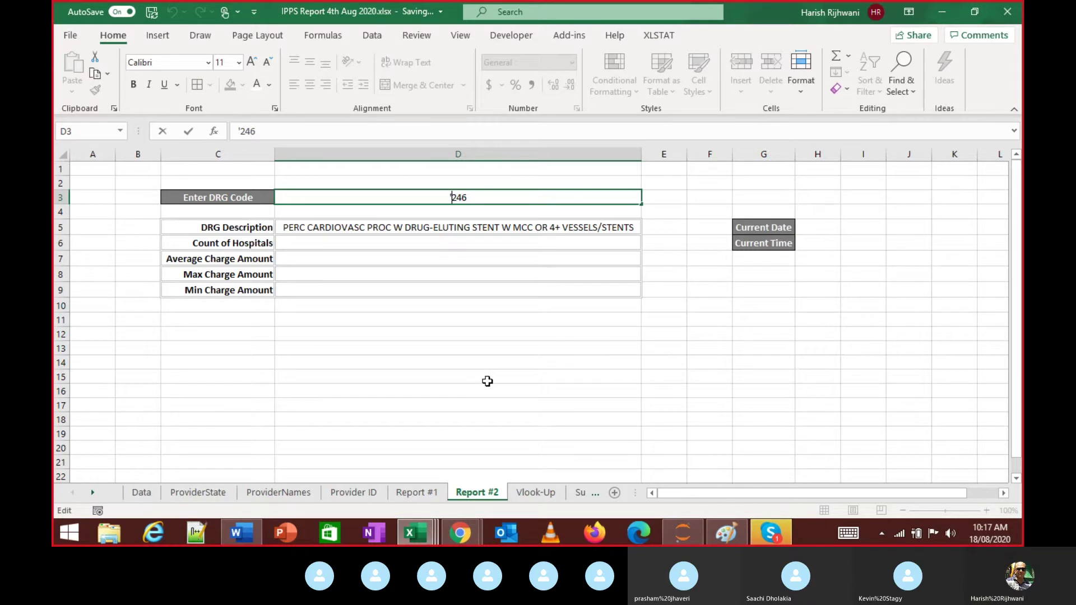
pyautogui.press('Return')
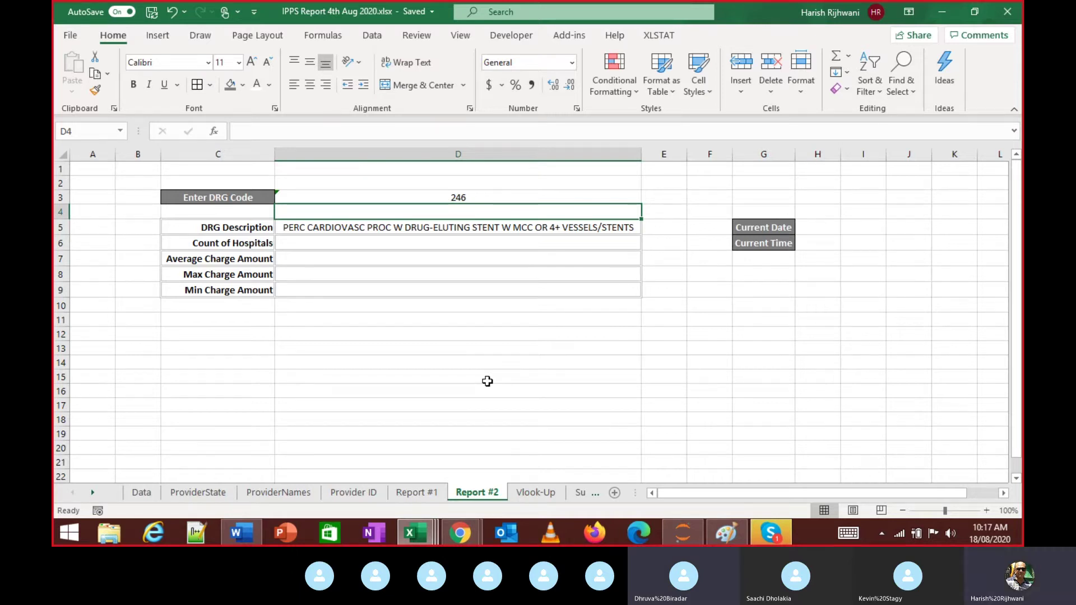
# Check the function arguments of the VLOOKUP formula in D5, and clear the cell
pyautogui.press('Down')
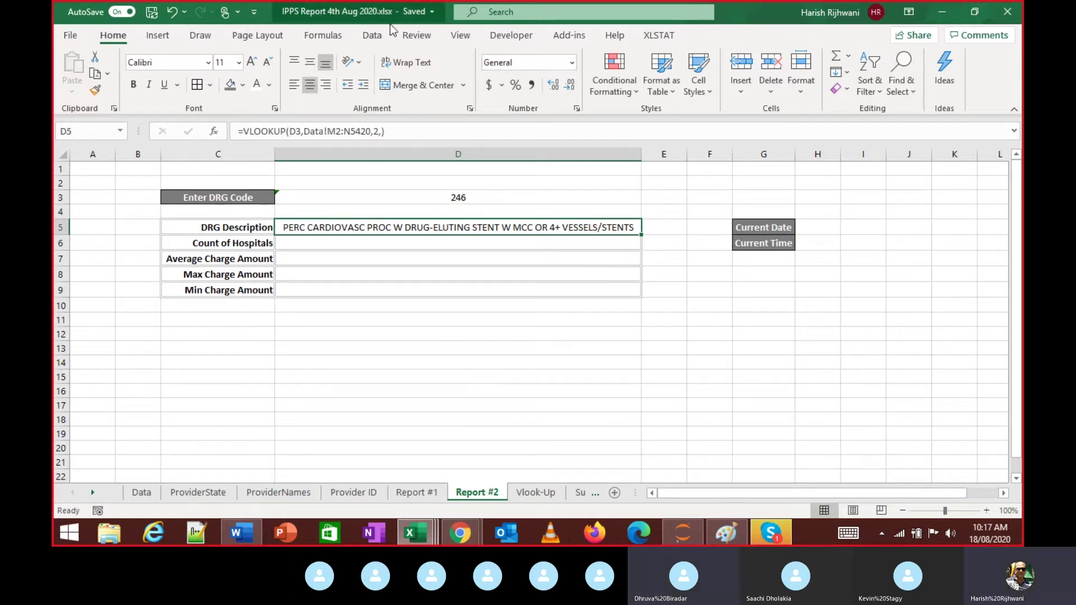
pyautogui.click(372, 36)
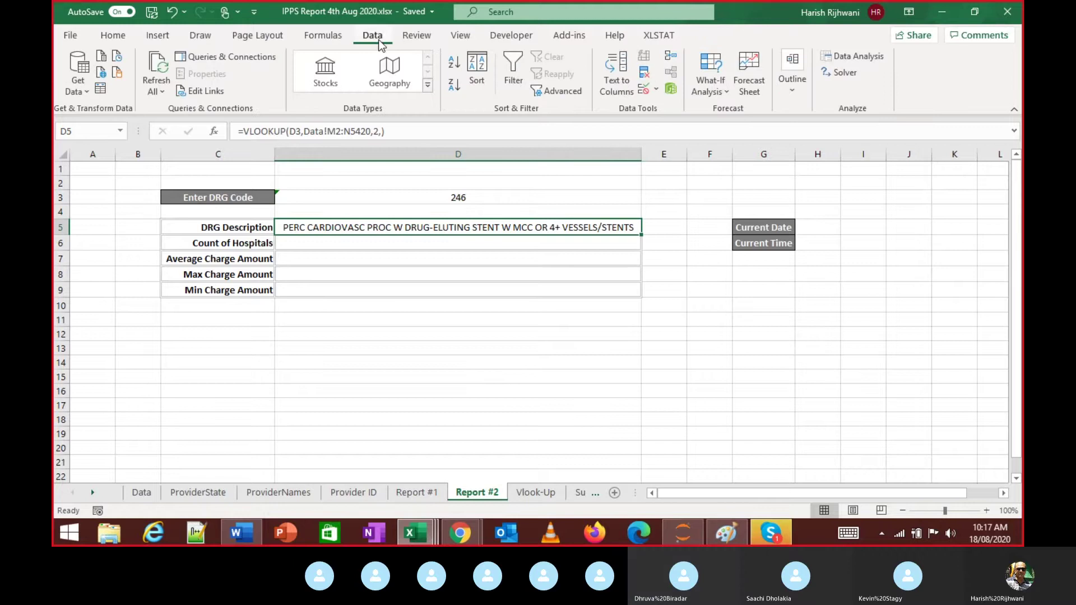
pyautogui.click(323, 35)
pyautogui.click(79, 70)
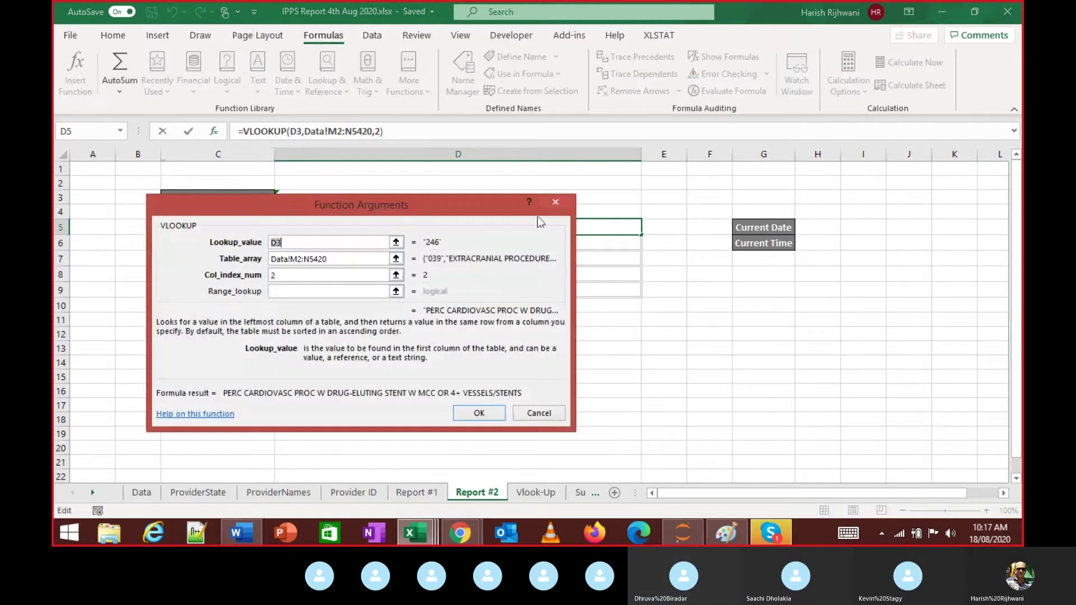
pyautogui.click(554, 203)
pyautogui.press('Delete')
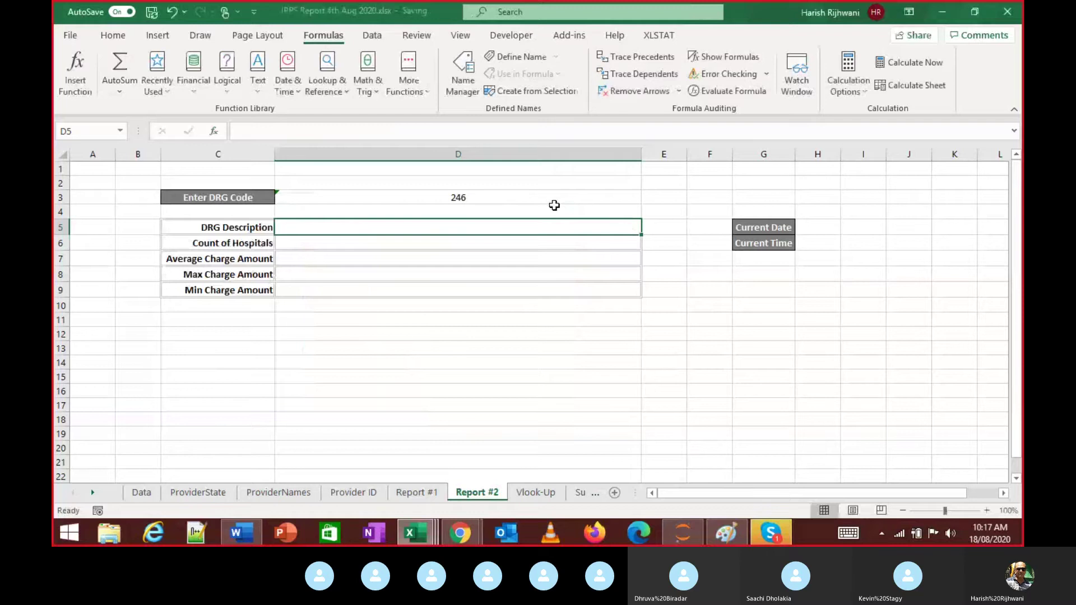
# Insert a VLOOKUP function in D5 with D3 as the lookup value
pyautogui.click(74, 72)
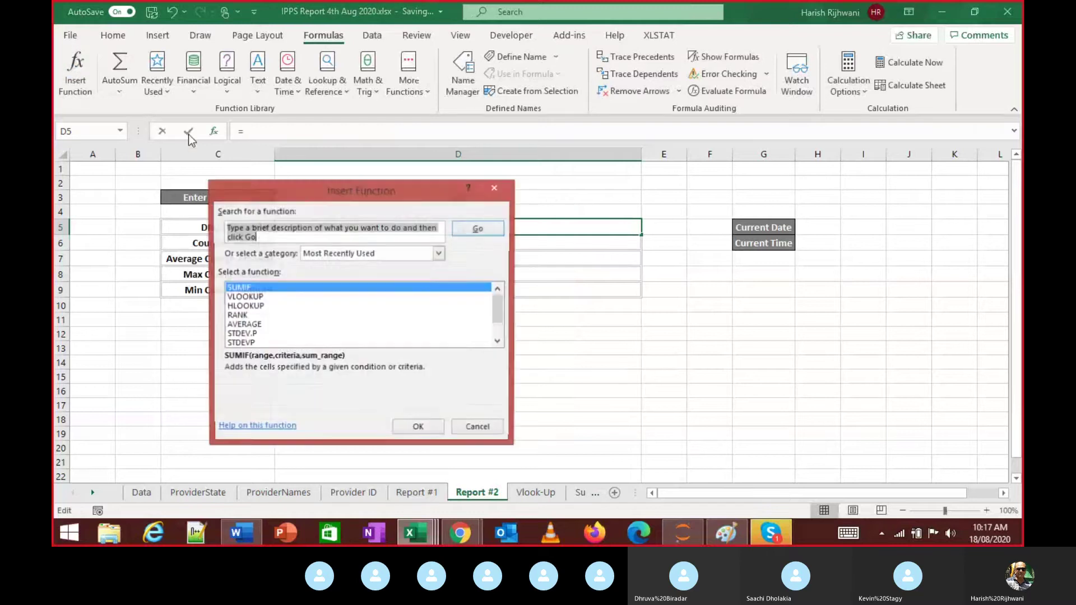
pyautogui.doubleClick(261, 295)
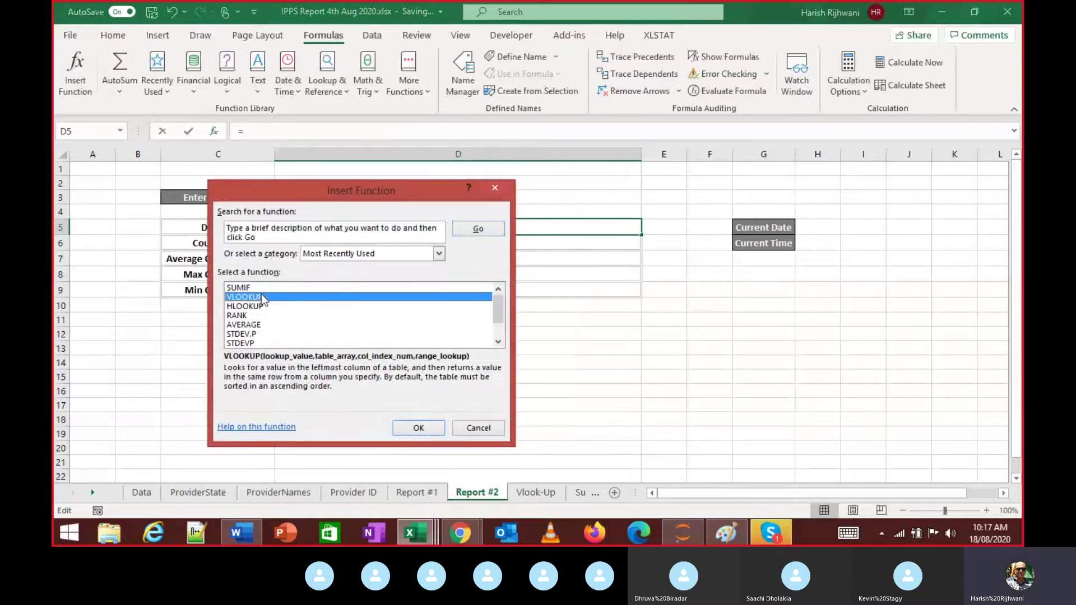
pyautogui.moveTo(321, 200); pyautogui.dragTo(669, 246)
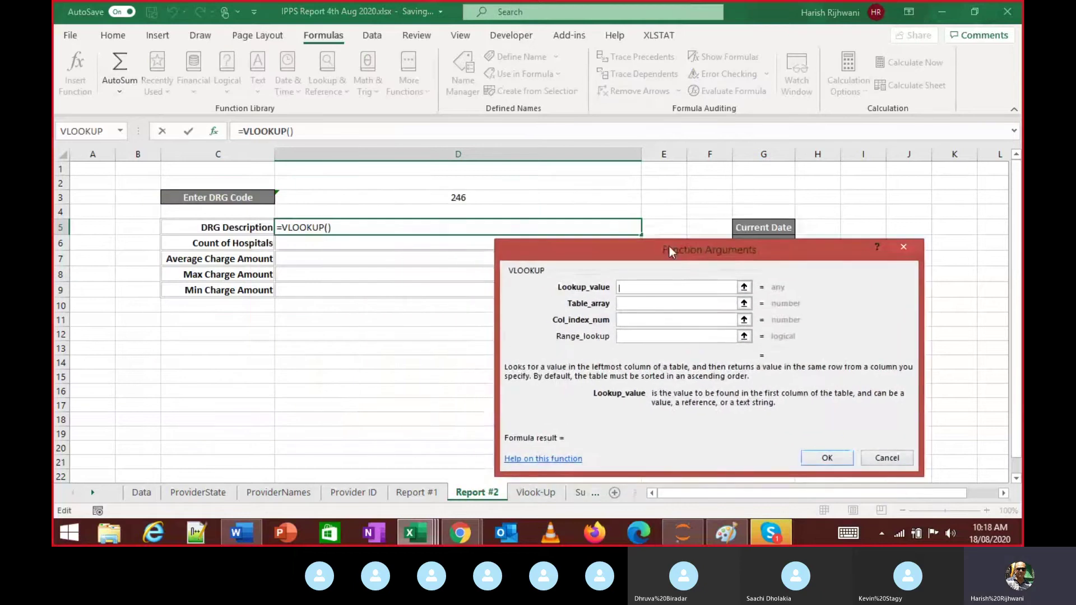
pyautogui.click(744, 288)
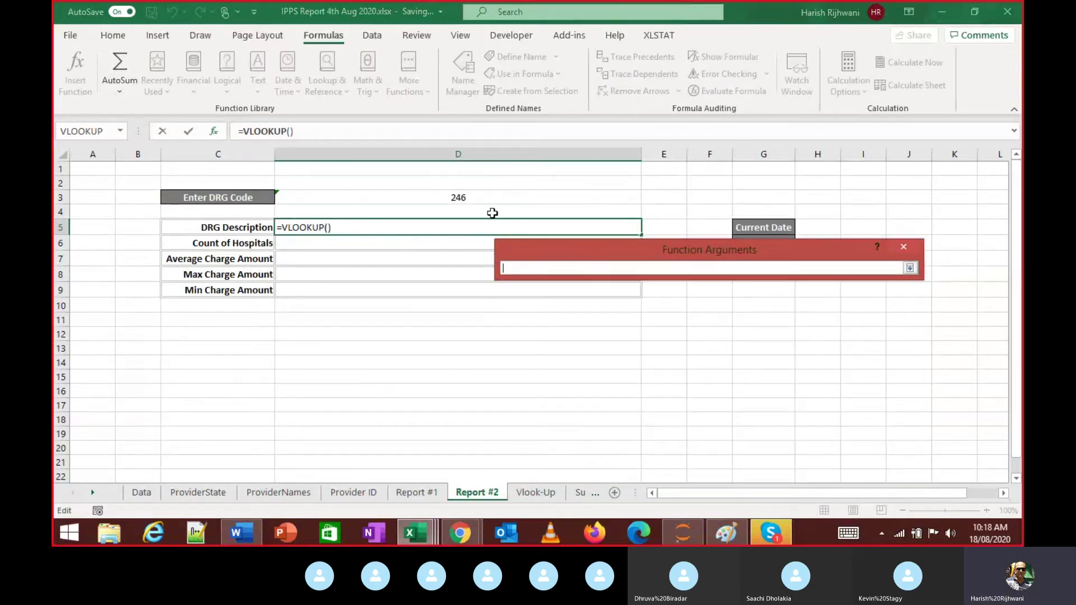
pyautogui.click(461, 196)
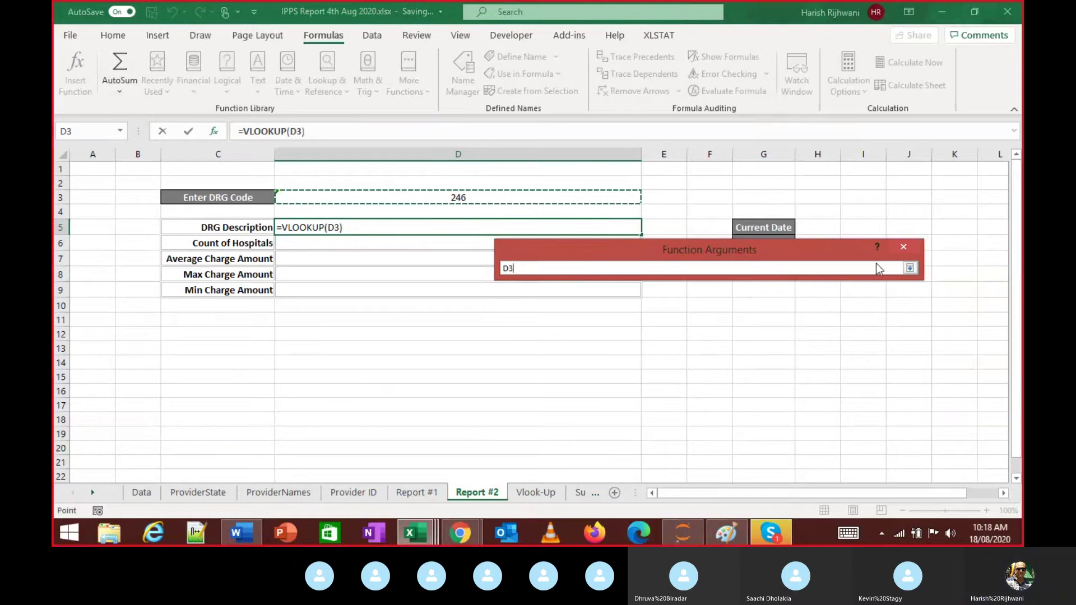
pyautogui.click(909, 268)
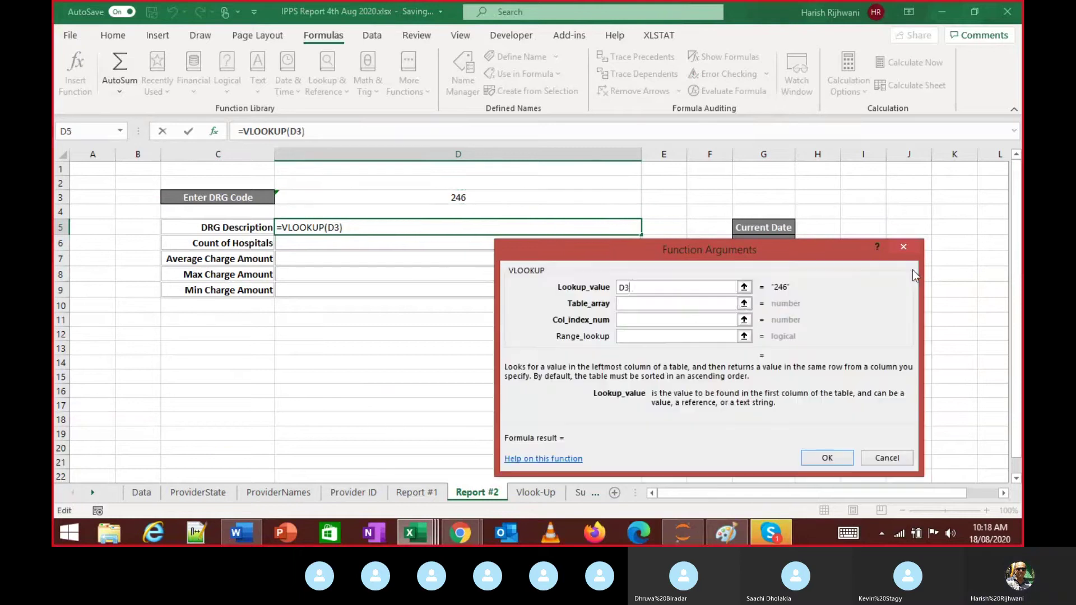
# Set the VLOOKUP table array to M2:N5420 on the Data sheet
pyautogui.click(744, 304)
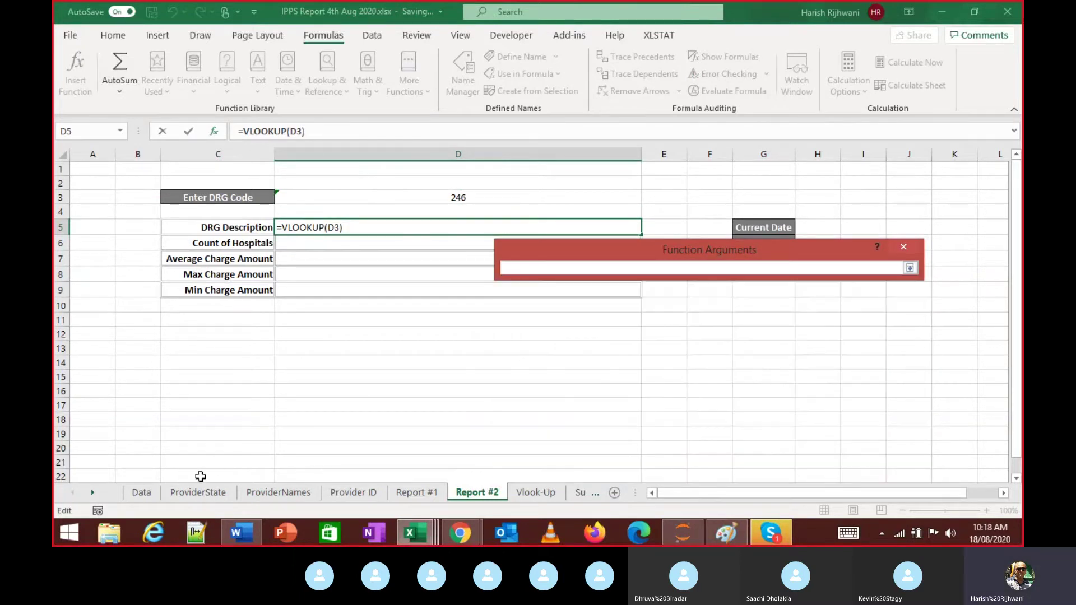
pyautogui.click(141, 492)
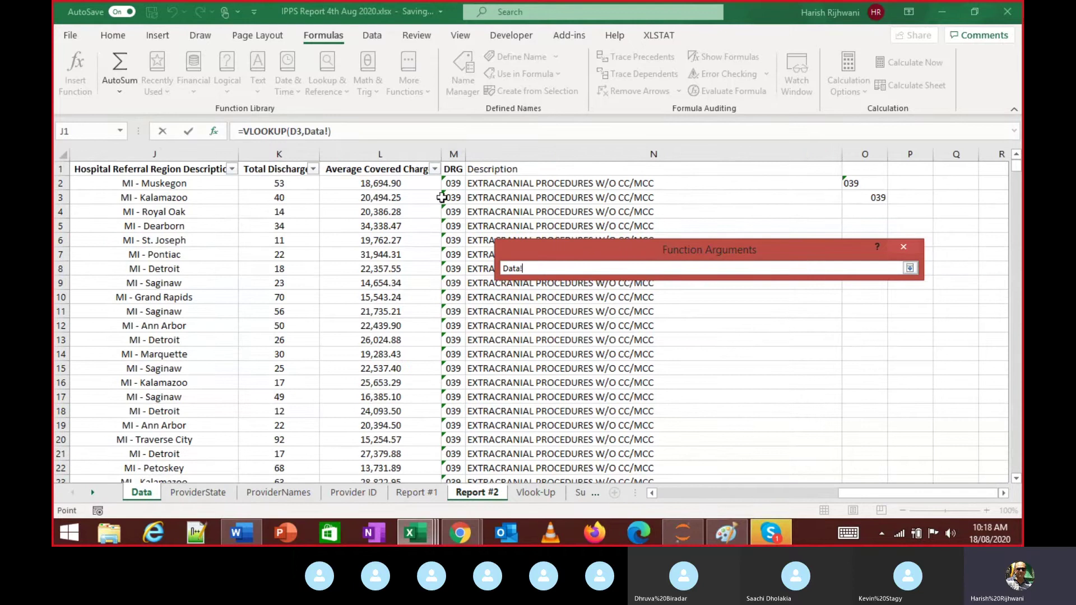
pyautogui.moveTo(452, 182); pyautogui.dragTo(459, 185)
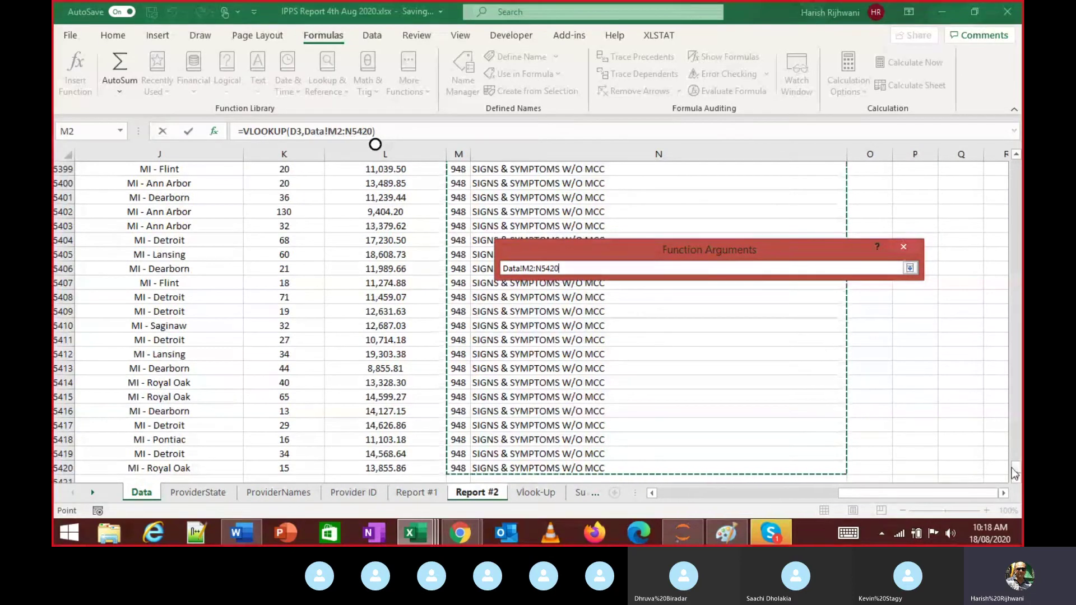
pyautogui.moveTo(1016, 471); pyautogui.dragTo(1016, 152)
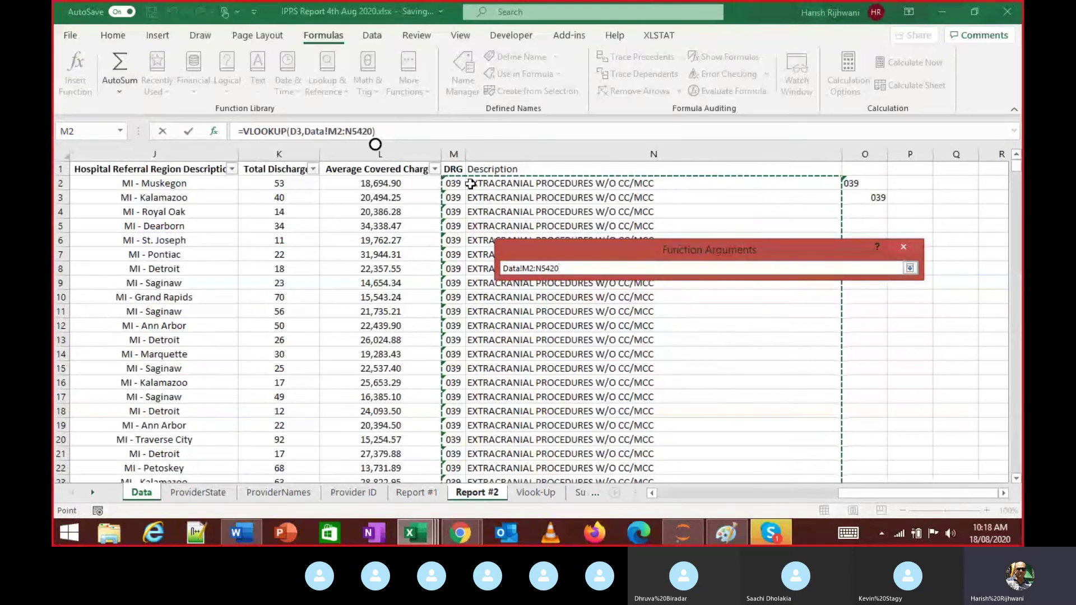
pyautogui.click(909, 269)
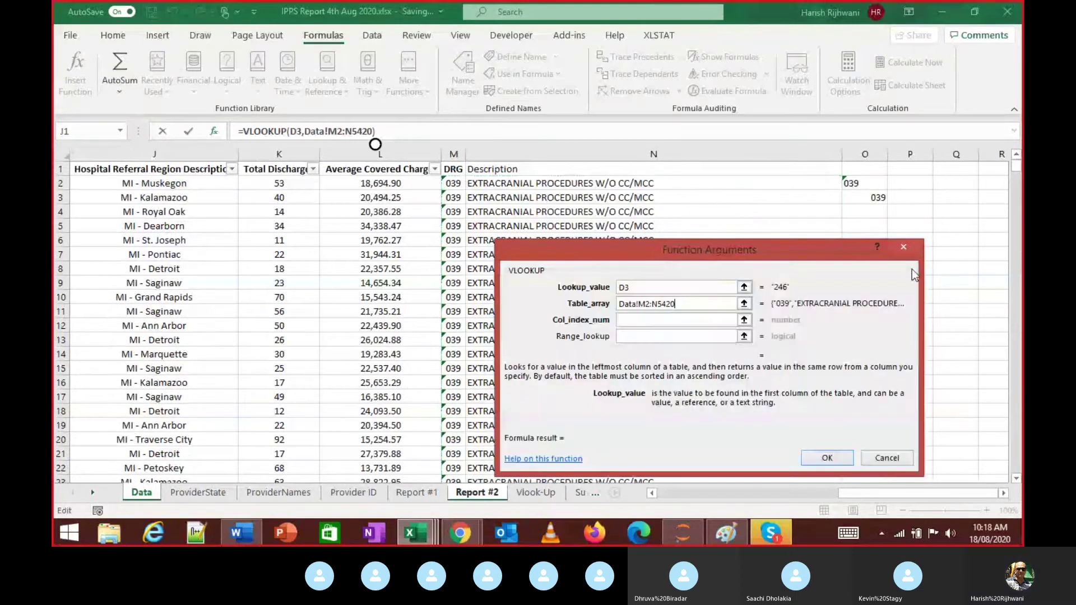
# Set the VLOOKUP column index to 2 and the range lookup to TRUE, and complete the formula in D5
pyautogui.click(675, 320)
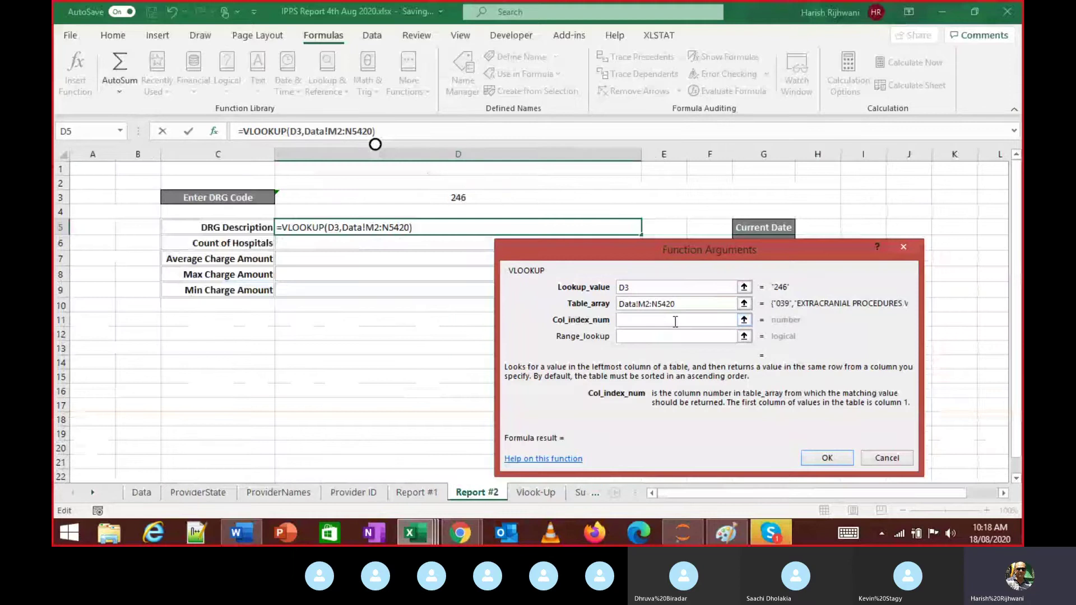
pyautogui.write('2')
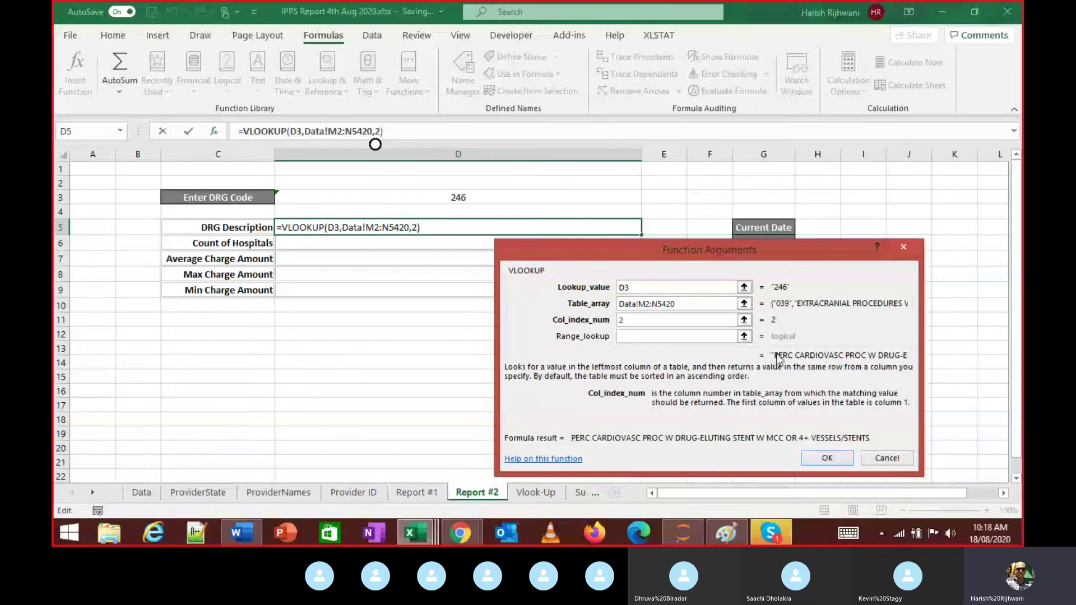
pyautogui.click(661, 336)
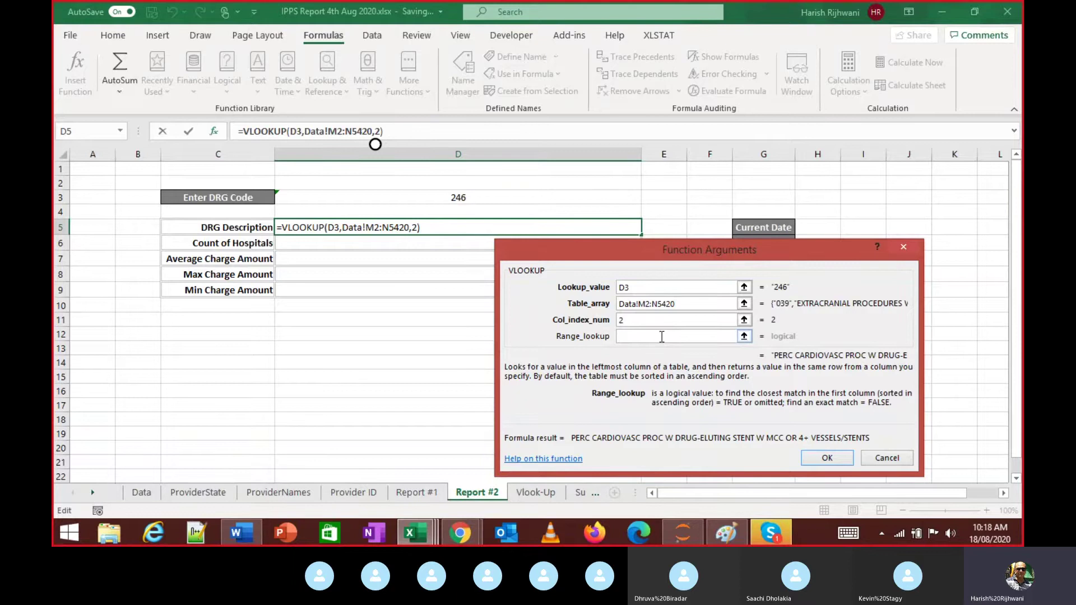
pyautogui.write('T')
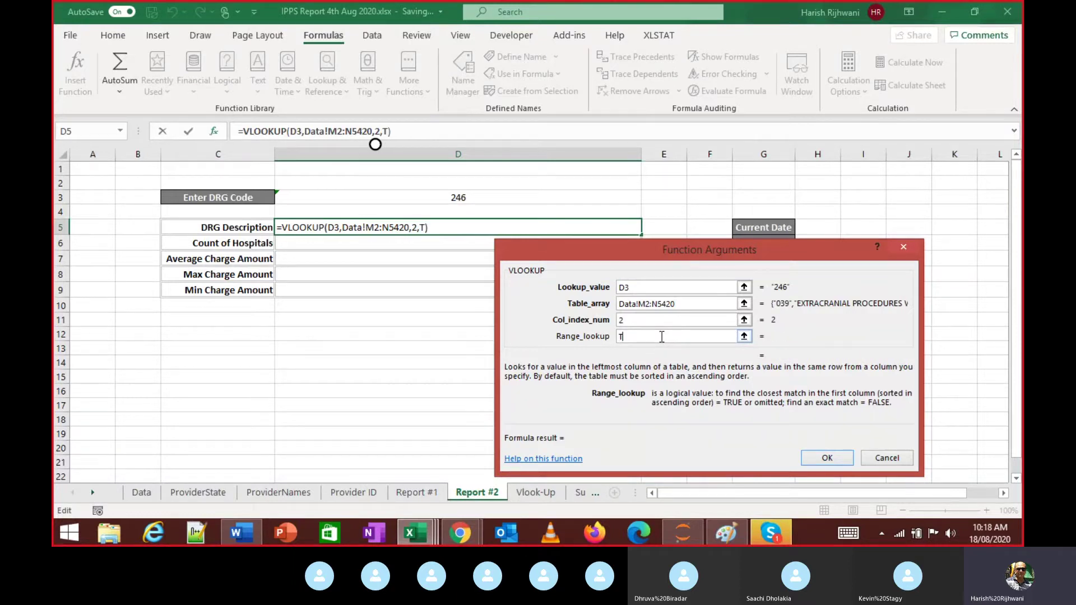
pyautogui.write('R')
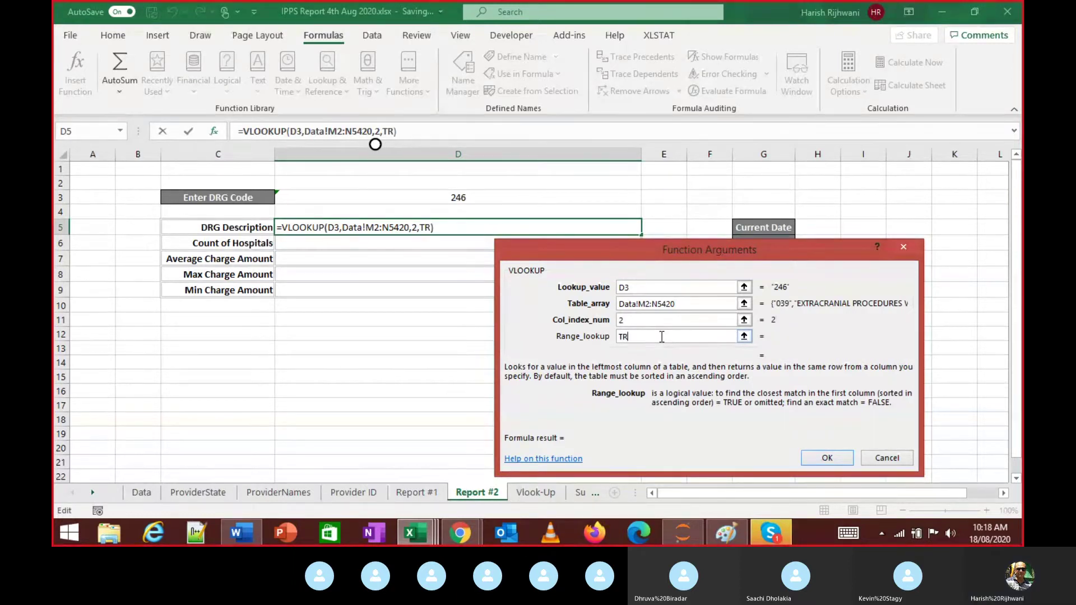
pyautogui.write('UE')
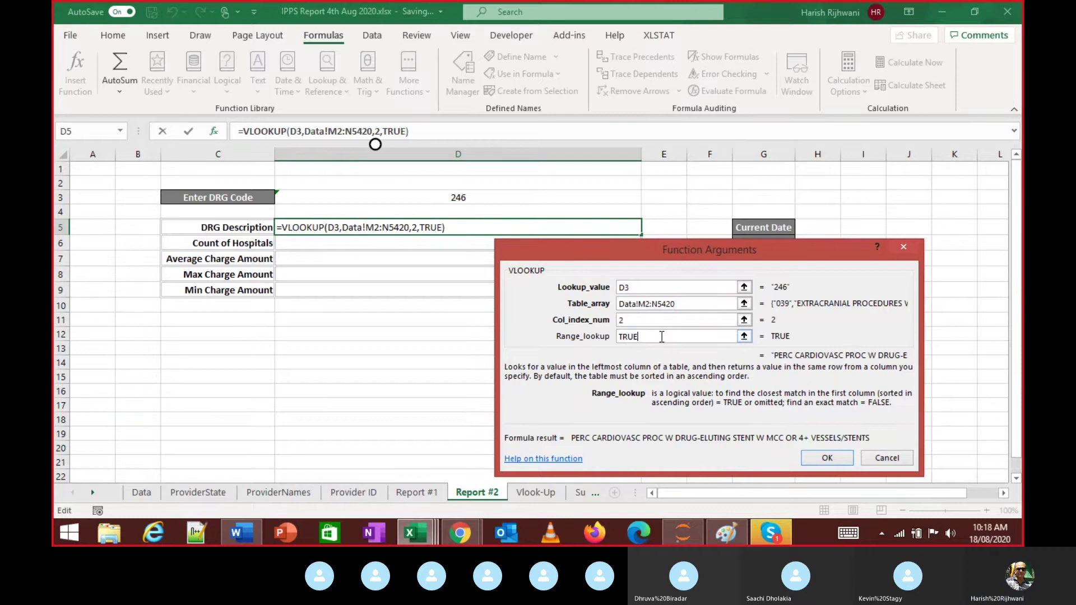
pyautogui.click(843, 457)
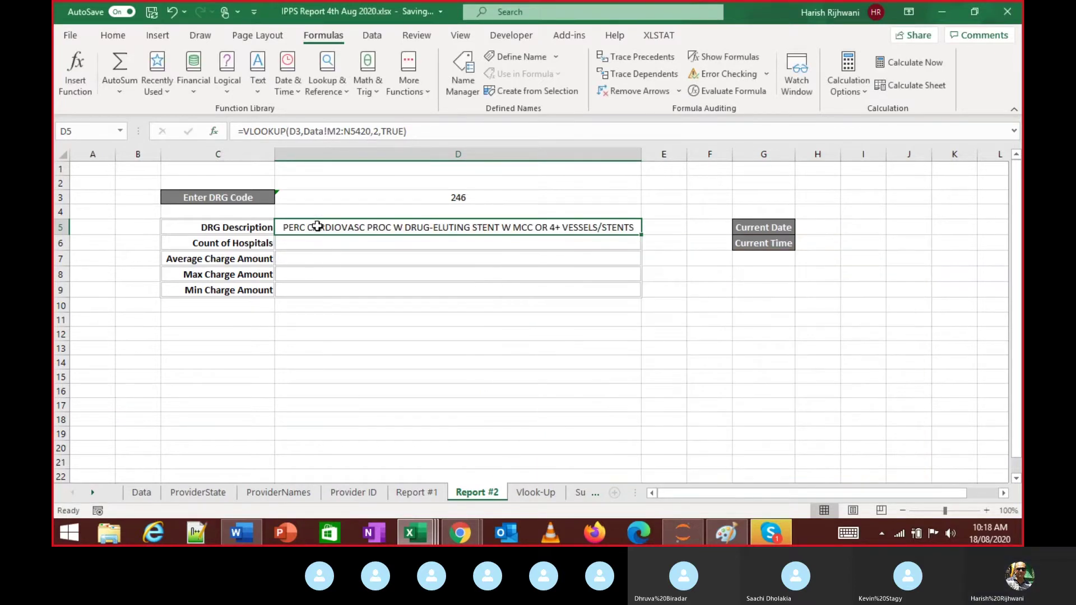
# Review the function arguments of the VLOOKUP formula in D5
pyautogui.click(76, 72)
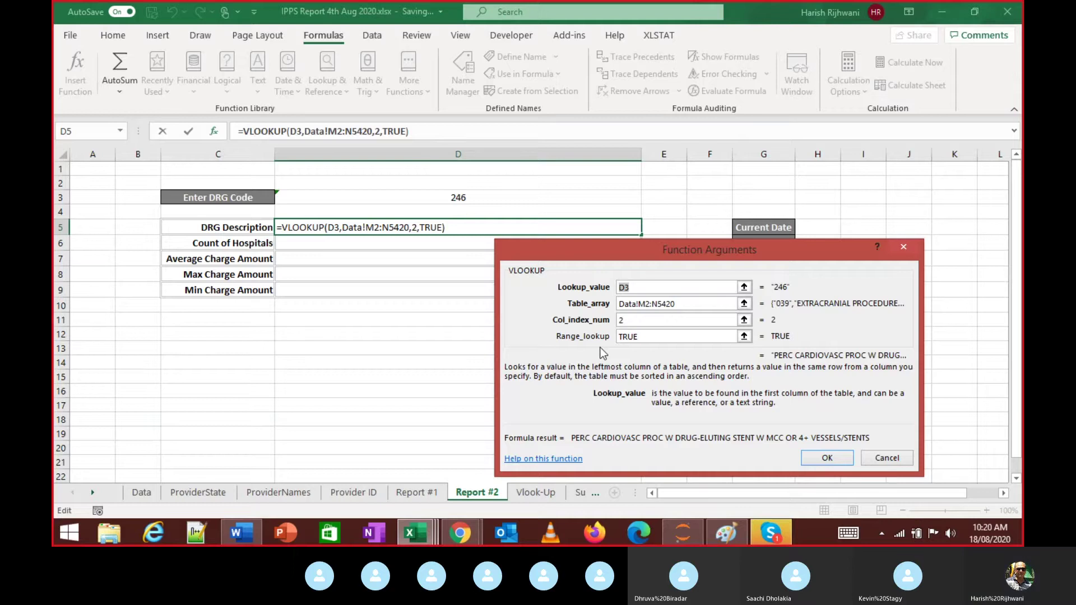
pyautogui.click(826, 458)
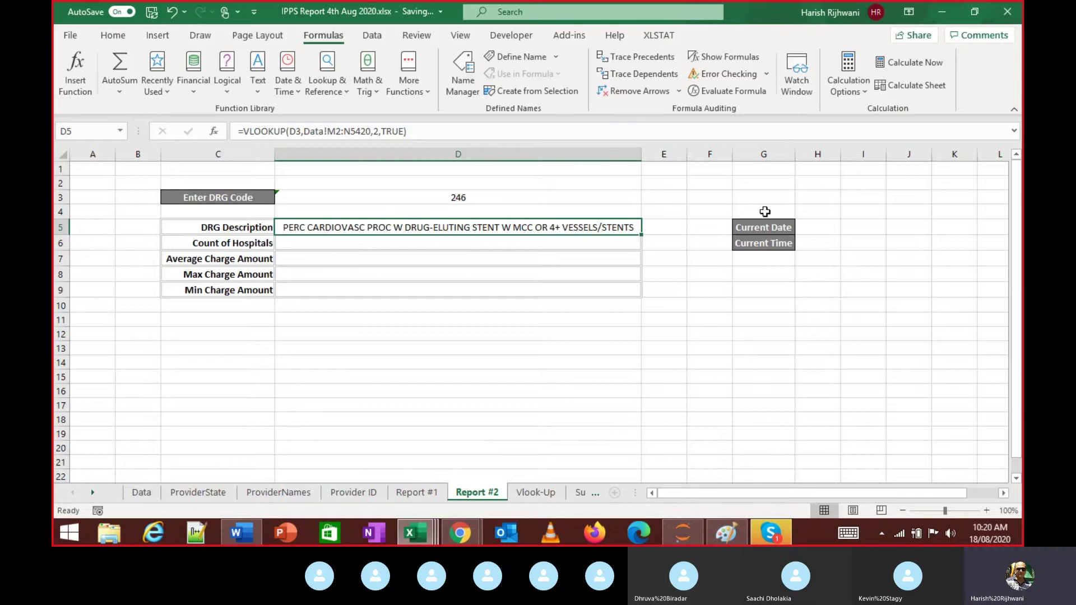
pyautogui.click(818, 227)
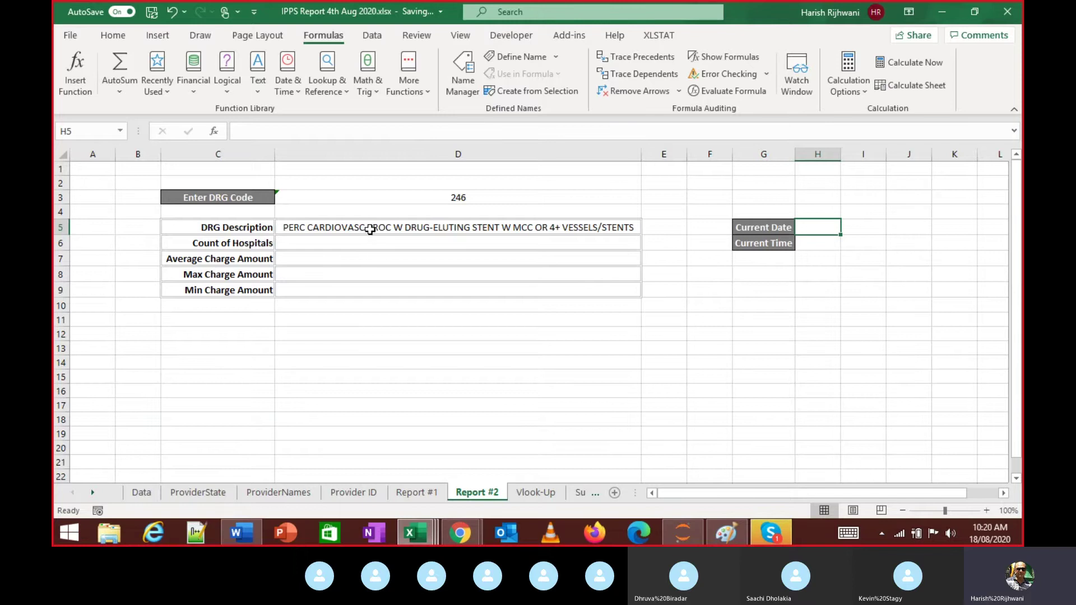
# Clear the two sample codes in O2:O3 on the Data sheet
pyautogui.click(144, 496)
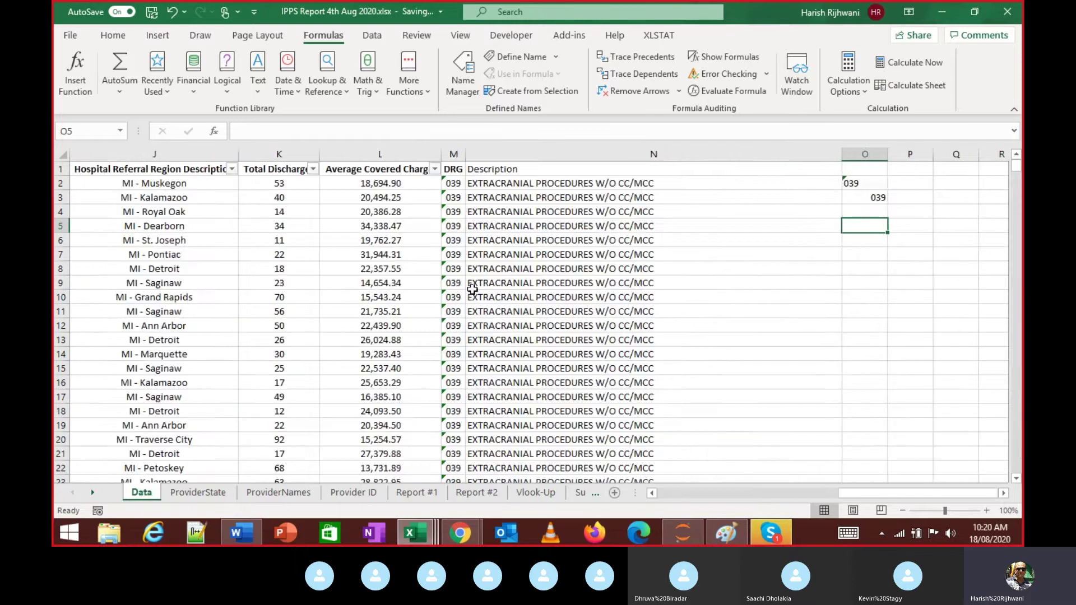
pyautogui.click(856, 180)
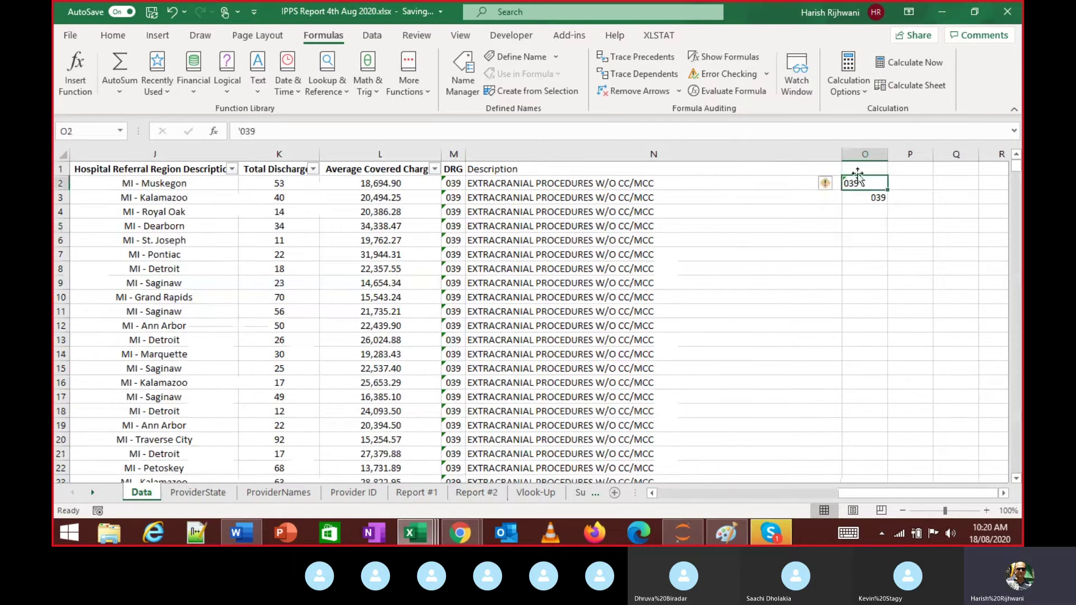
pyautogui.hotkey('shift', 'Down')
pyautogui.press('Delete')
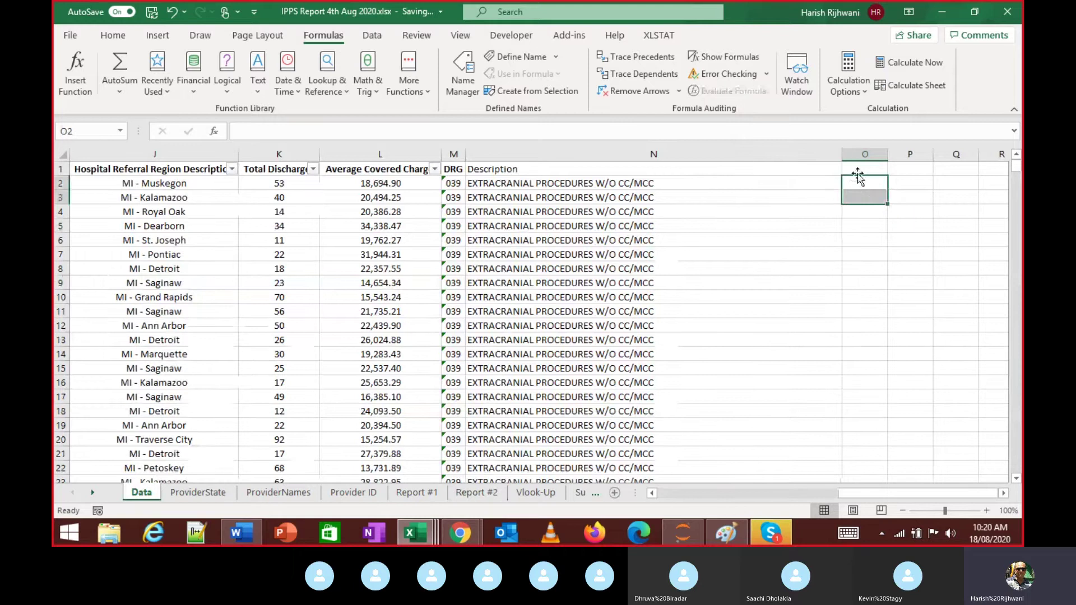
pyautogui.press('Right')
pyautogui.press('Left')
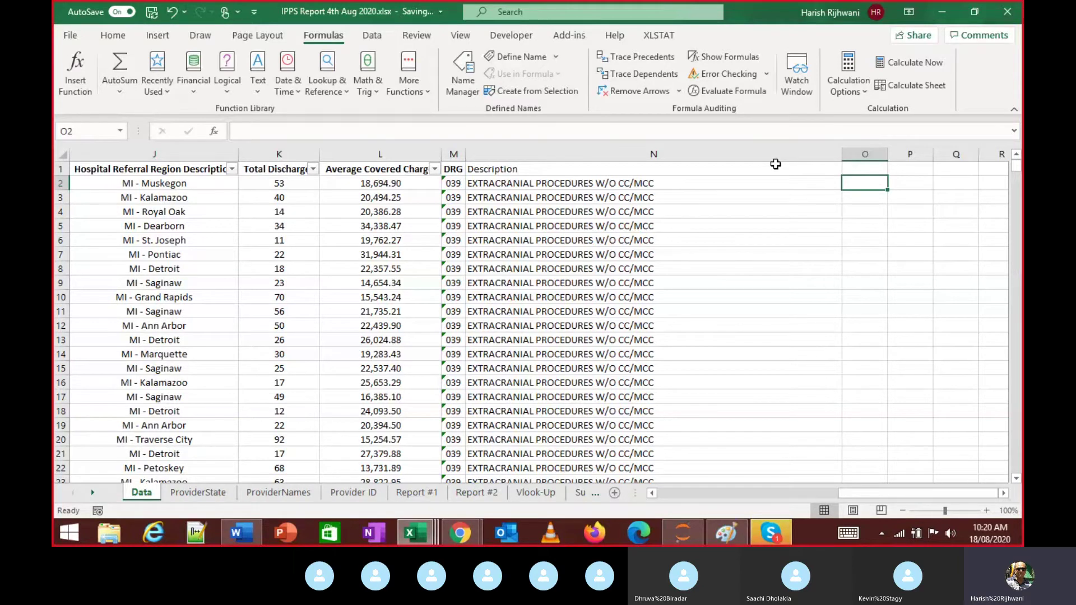
# Copy the whole DRG Definition column, C1 down to C5420, into column O starting at O1
pyautogui.hotkey('ctrl', 'Home')
pyautogui.press('Right')
pyautogui.press('Right')
pyautogui.hotkey('ctrl', 'shift', 'Down')
pyautogui.hotkey('ctrl', 'c')
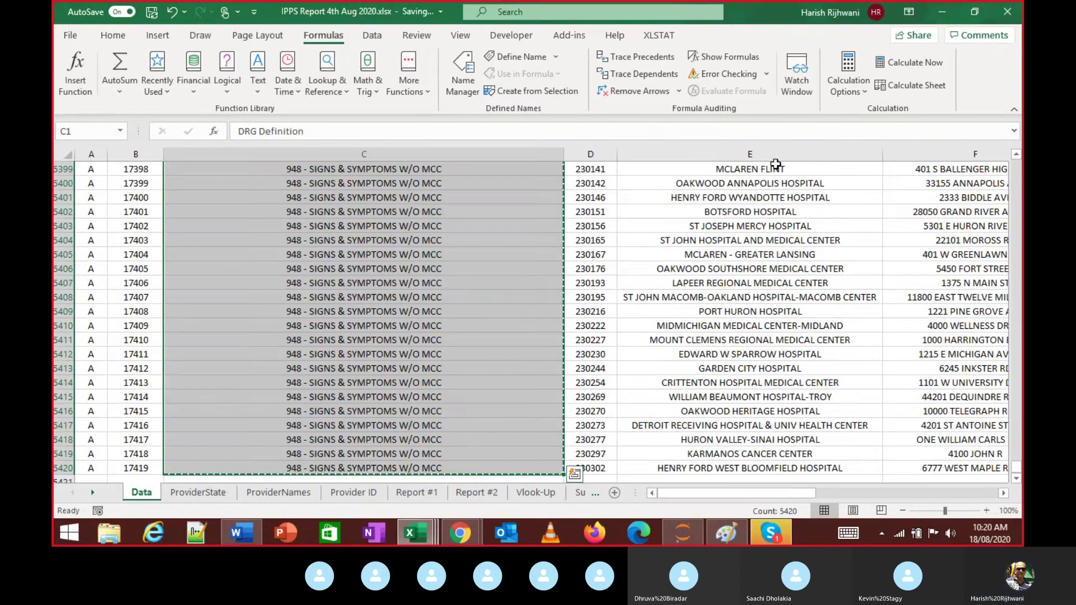
pyautogui.hotkey('ctrl', 'Home')
pyautogui.hotkey('ctrl', 'Right')
pyautogui.press('Right')
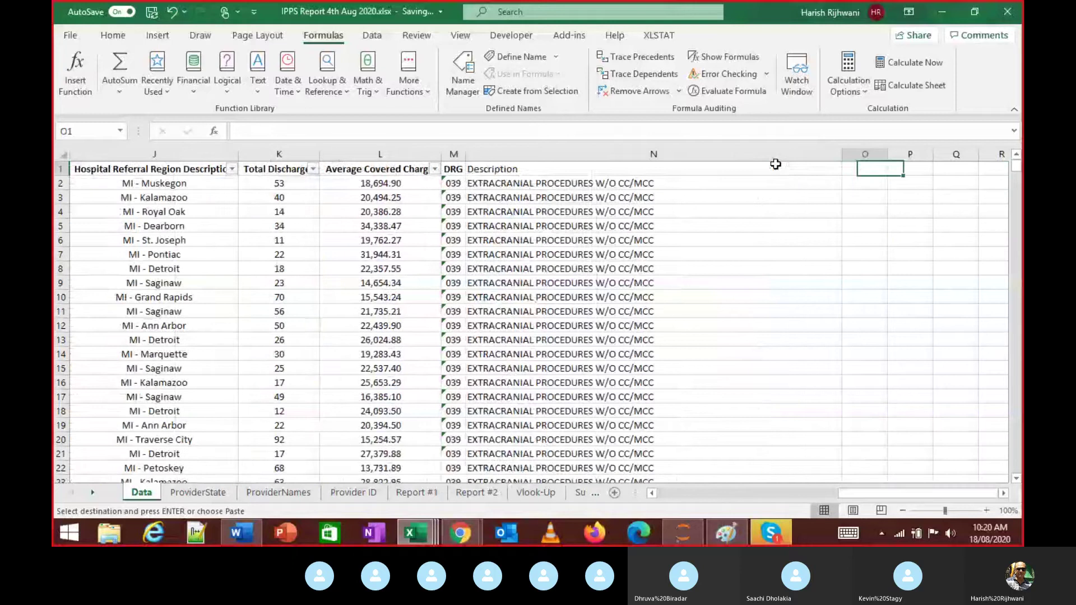
pyautogui.hotkey('ctrl', 'v')
# Auto-fit the width of column O to the copied DRG definitions
pyautogui.press('Right')
pyautogui.press('Right')
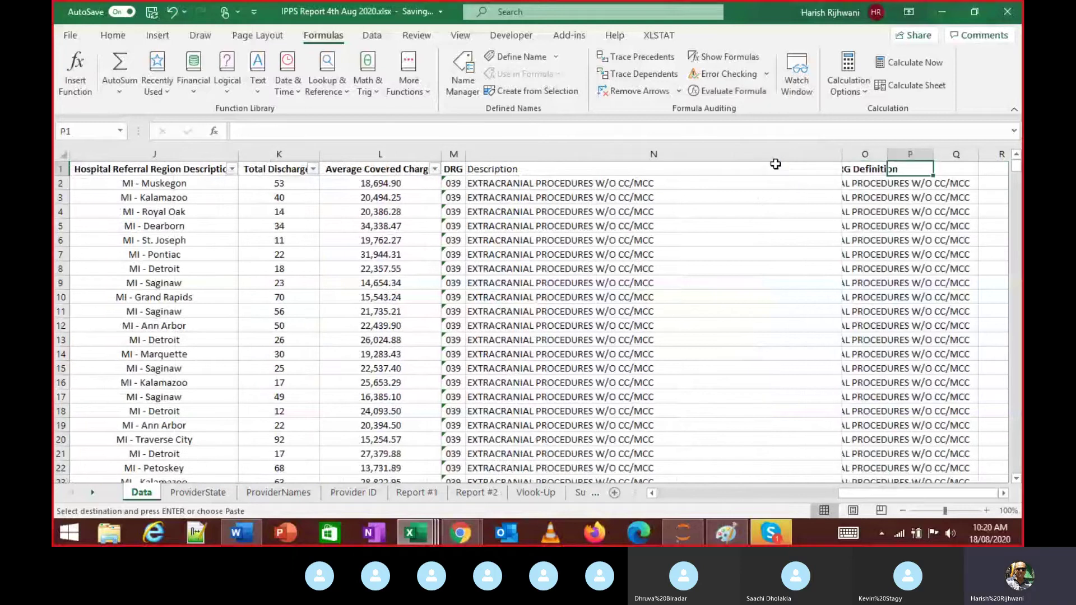
pyautogui.press('Left')
pyautogui.press('Left')
pyautogui.hotkey('ctrl', 'shift', 'Down')
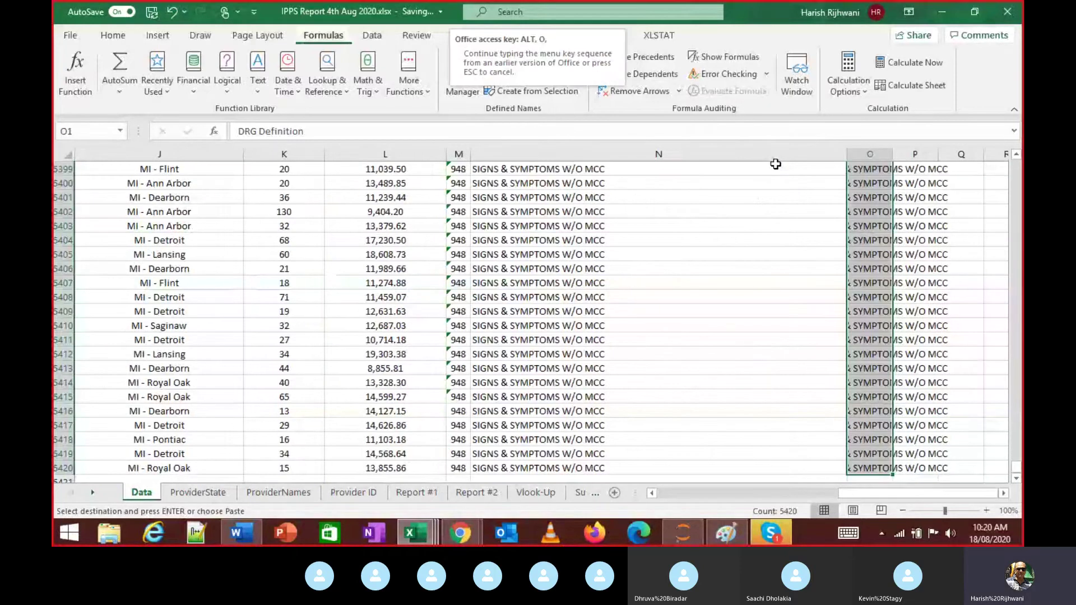
pyautogui.hotkey('ctrl', 'v')
pyautogui.hotkey('alt', 'o')
pyautogui.press('c')
pyautogui.press('a')
pyautogui.press('Right')
pyautogui.press('Right')
pyautogui.press('Left')
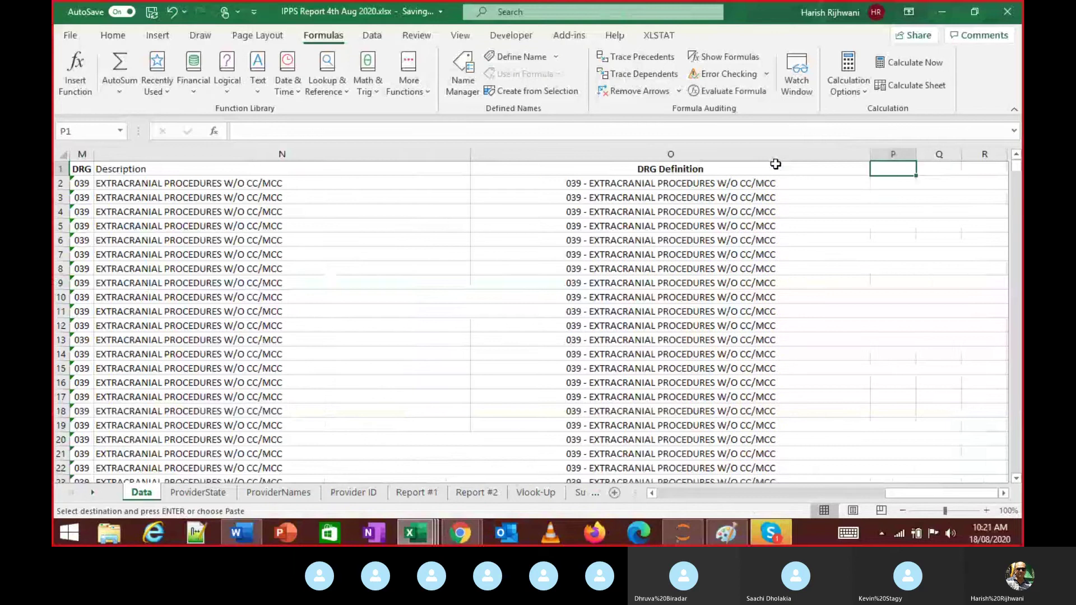
pyautogui.press('Down')
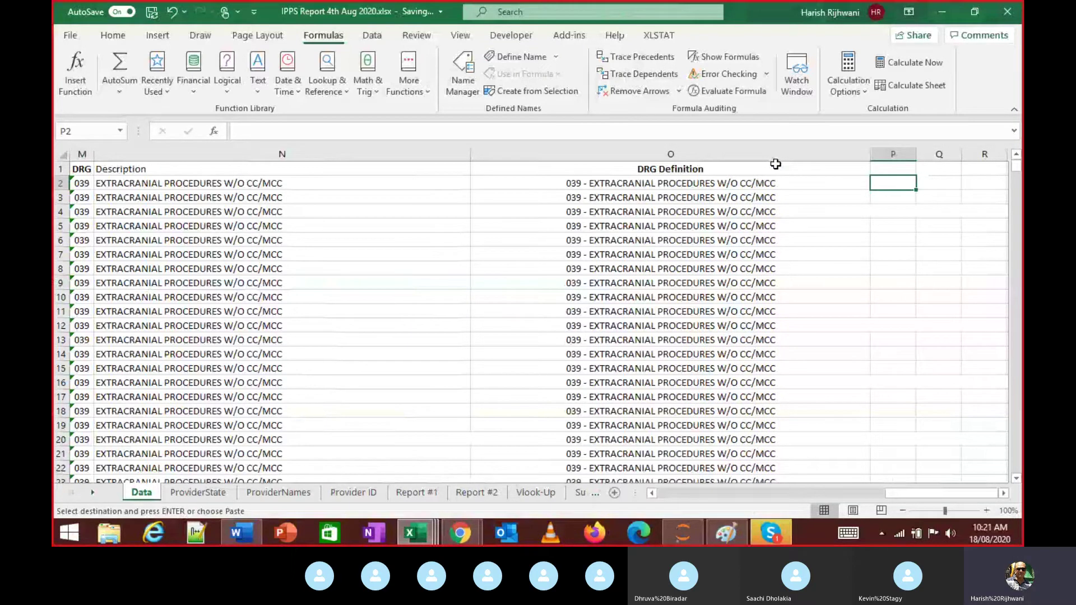
pyautogui.write('=sea')
pyautogui.press('Tab')
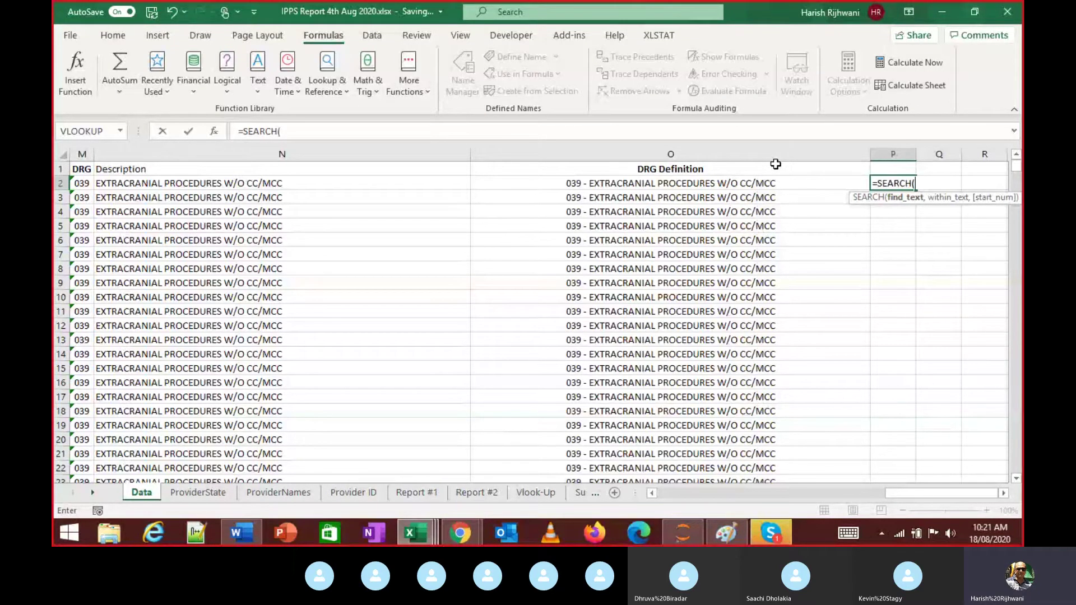
pyautogui.press('Escape')
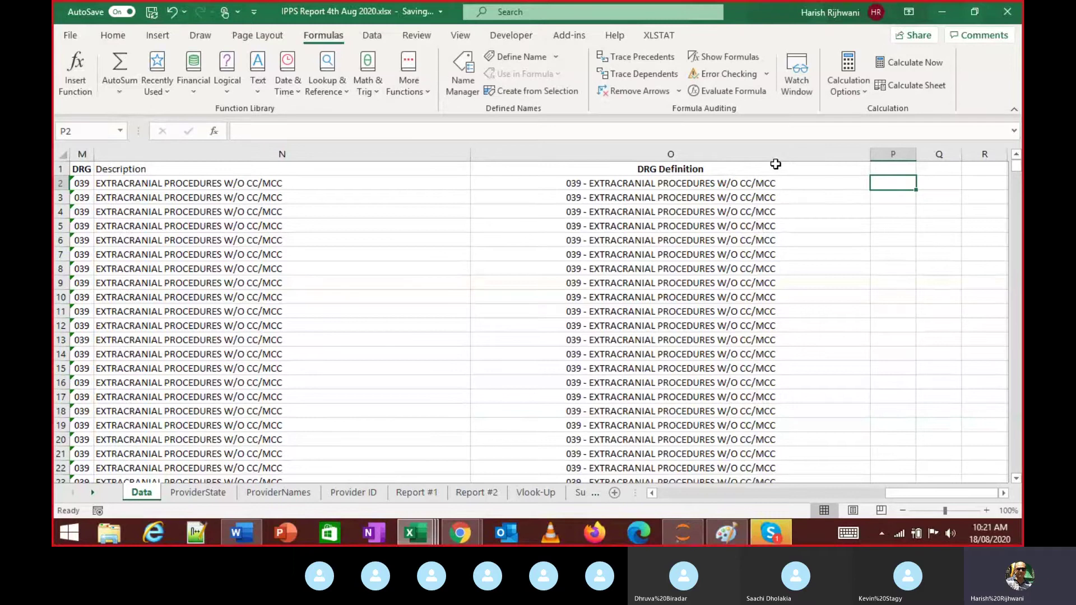
# Find the SEARCH function in the function library and insert it in P2
pyautogui.click(81, 74)
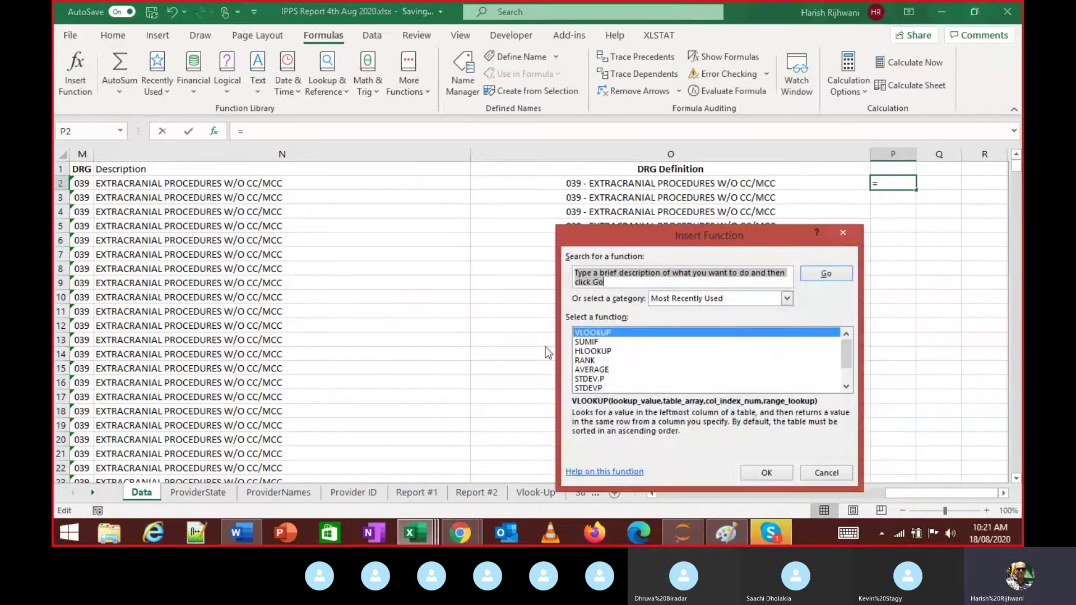
pyautogui.write('search')
pyautogui.press('Return')
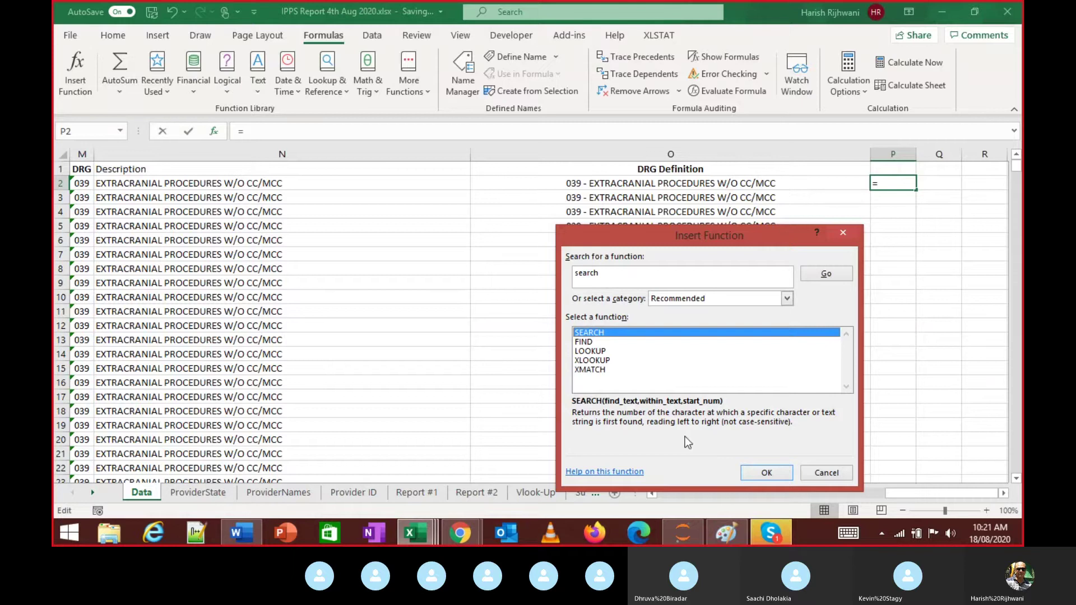
pyautogui.click(768, 473)
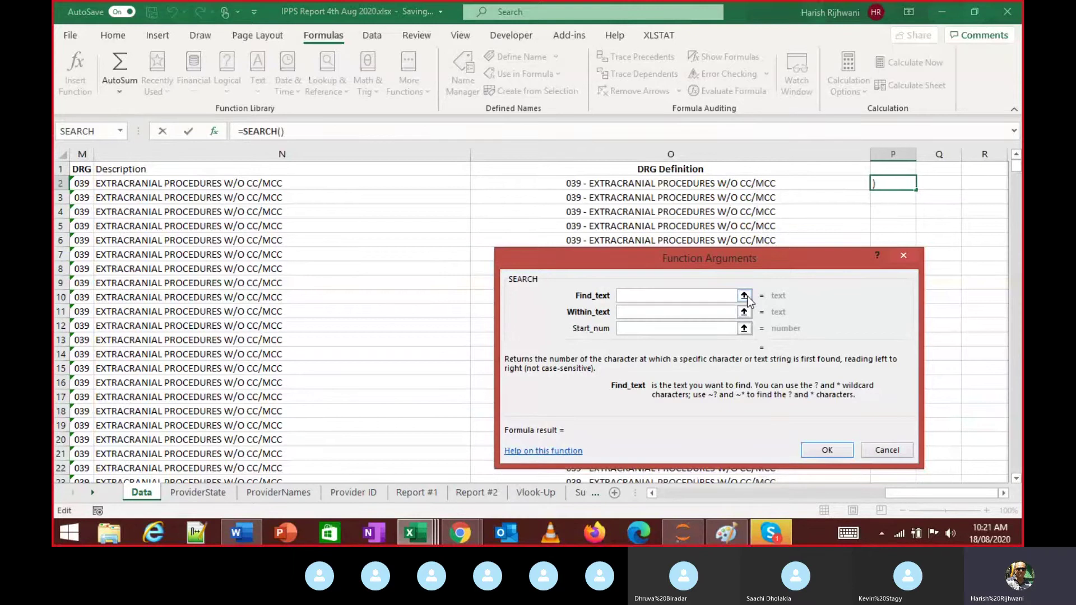
# Set SEARCH in P2 to find "-" within O2 from start number 1, and complete the formula
pyautogui.write('-')
pyautogui.click(743, 311)
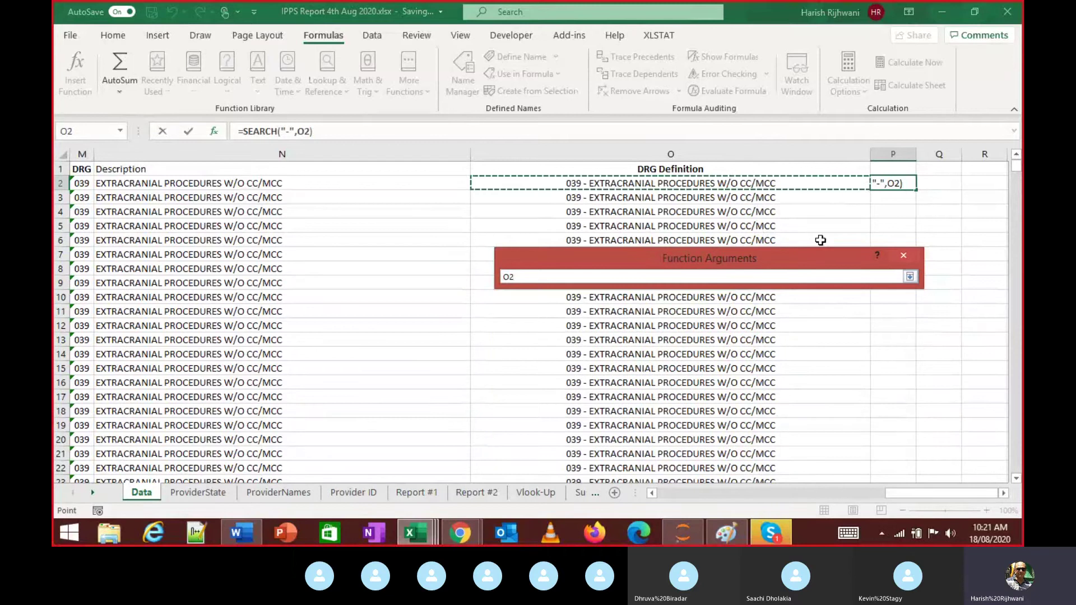
pyautogui.click(910, 277)
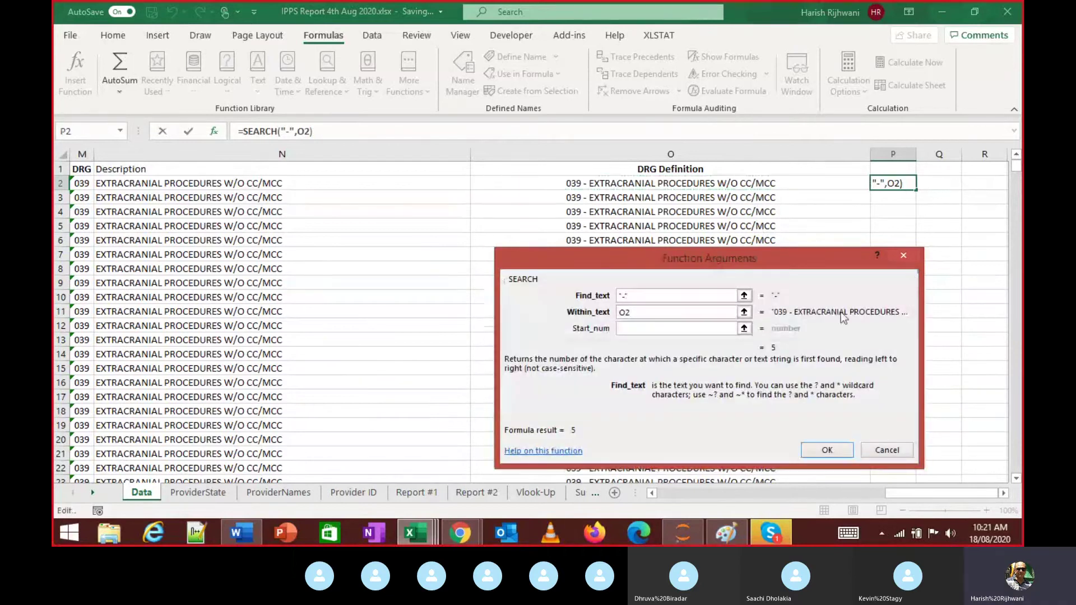
pyautogui.click(676, 329)
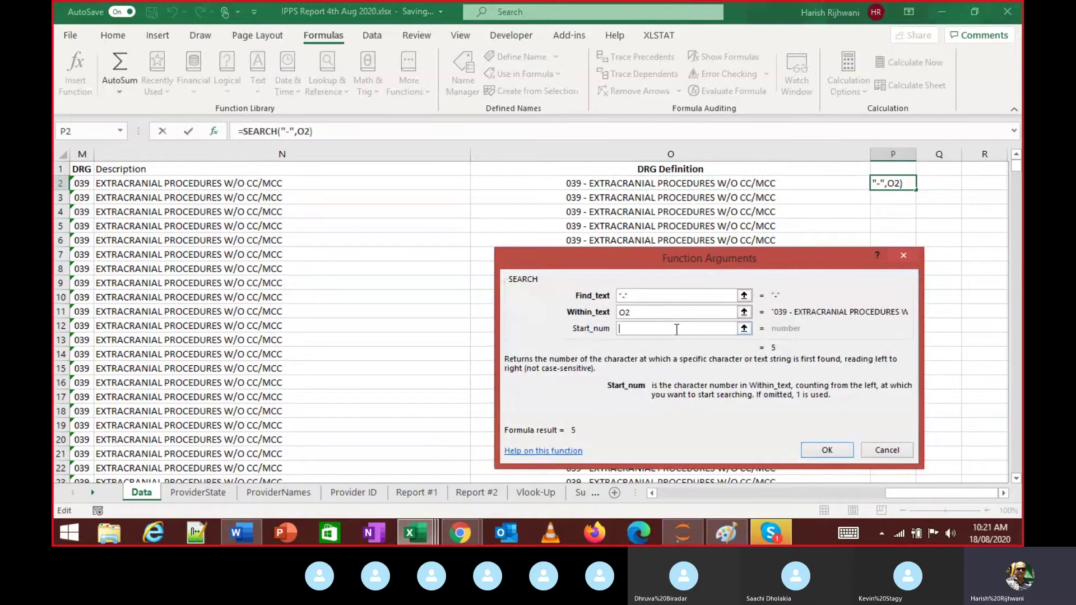
pyautogui.write('1')
pyautogui.click(828, 451)
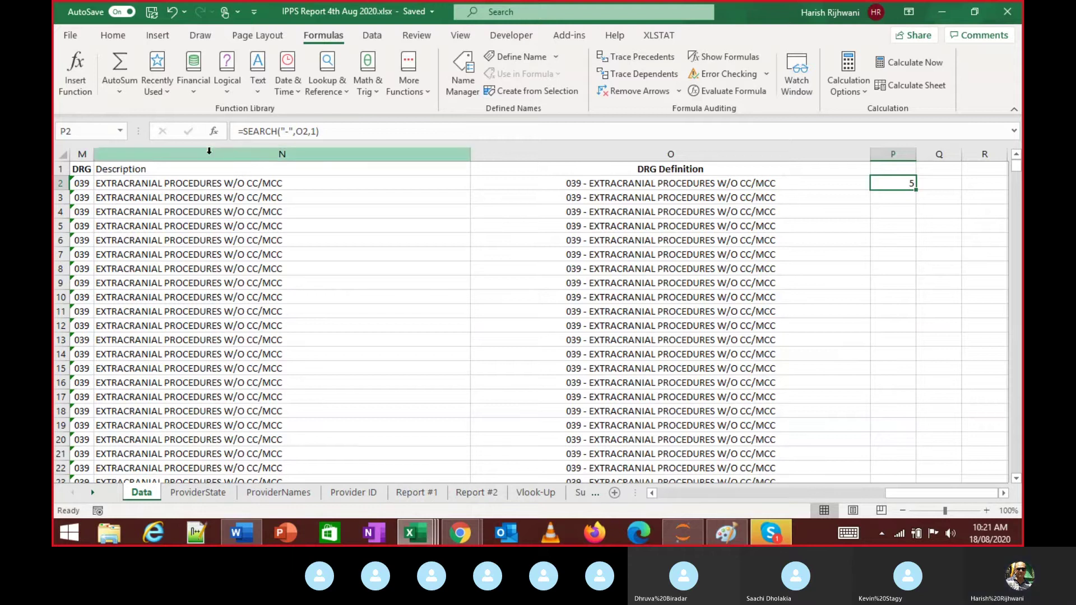
# Review the function arguments of the SEARCH formula in P2
pyautogui.click(79, 80)
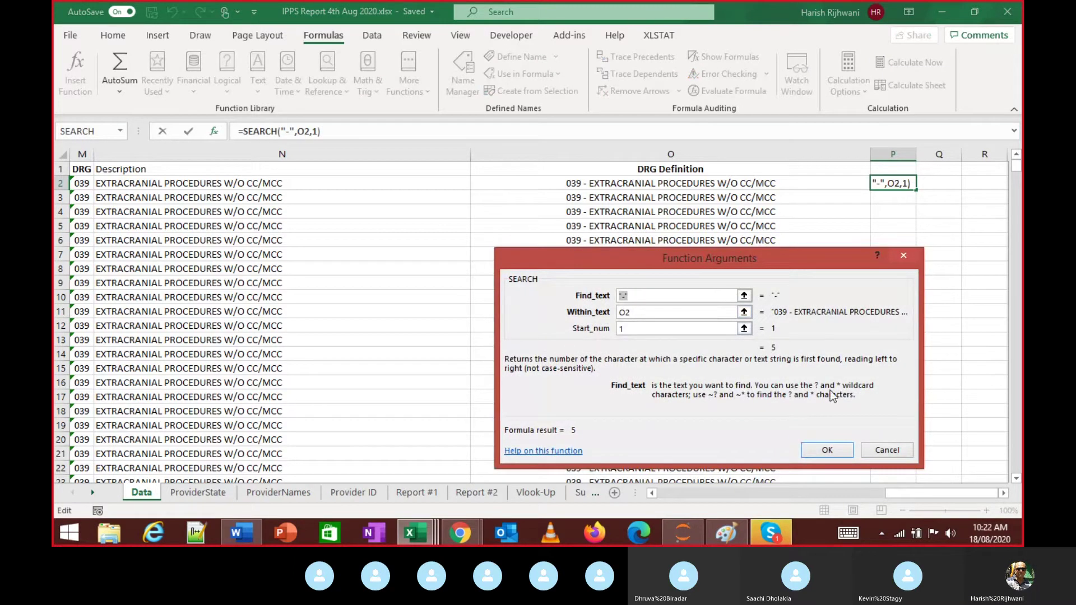
pyautogui.click(848, 452)
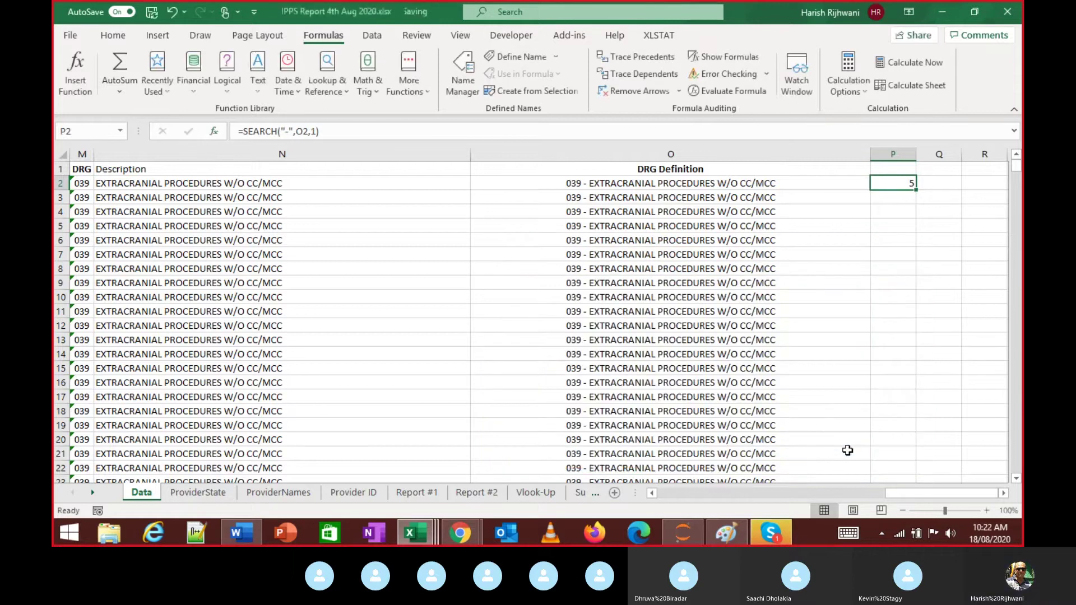
pyautogui.press('Right')
pyautogui.press('Right')
pyautogui.press('Right')
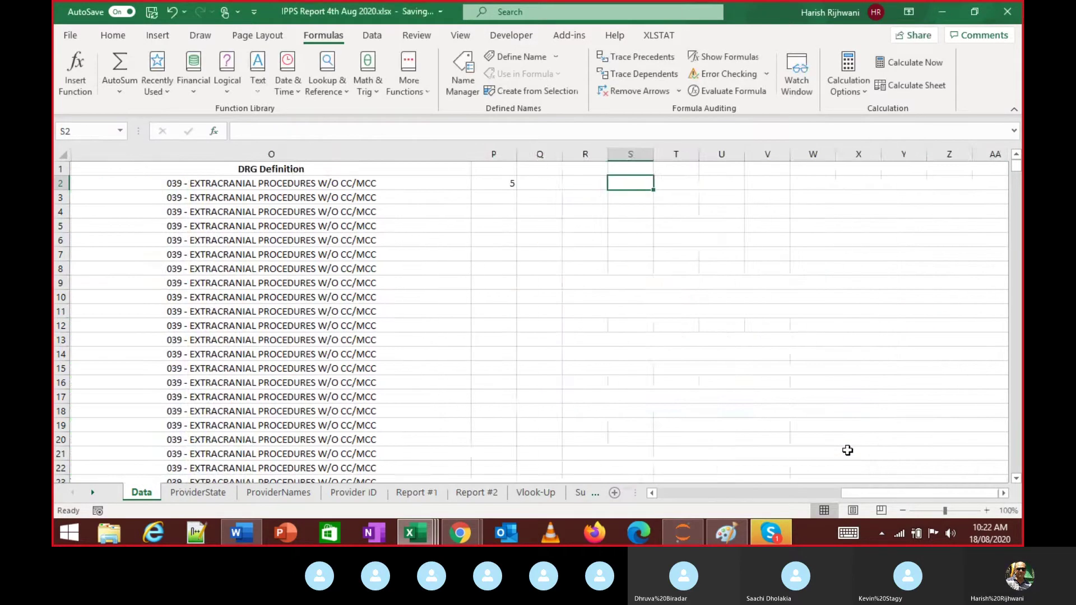
pyautogui.press('Left')
pyautogui.press('Left')
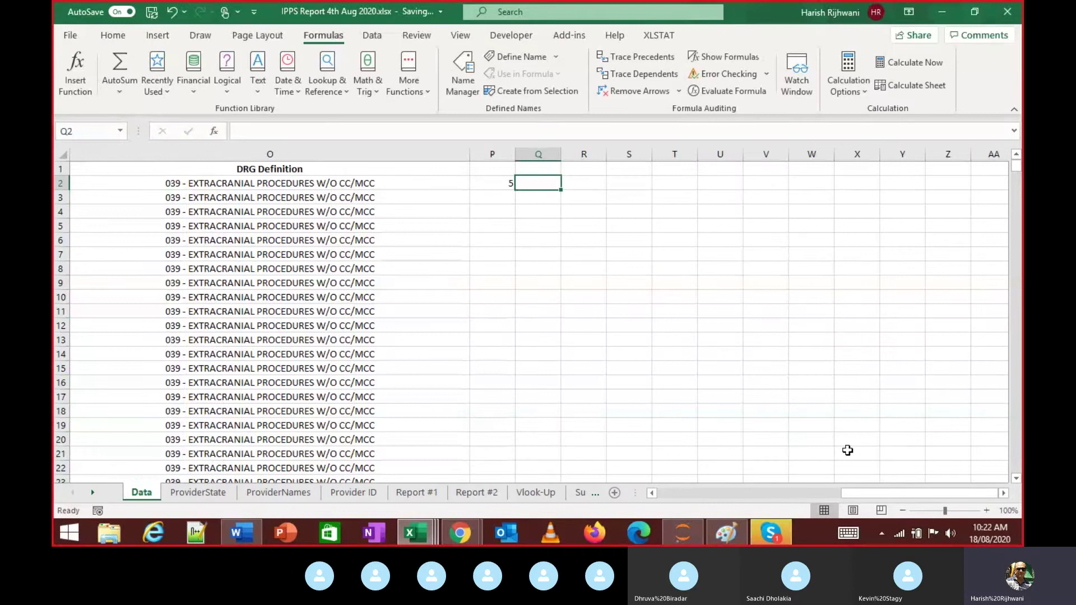
# Examine the characters of the DRG definition in O2 from its start up to the dash
pyautogui.press('Left')
pyautogui.press('Left')
pyautogui.press('Left')
pyautogui.press('Right')
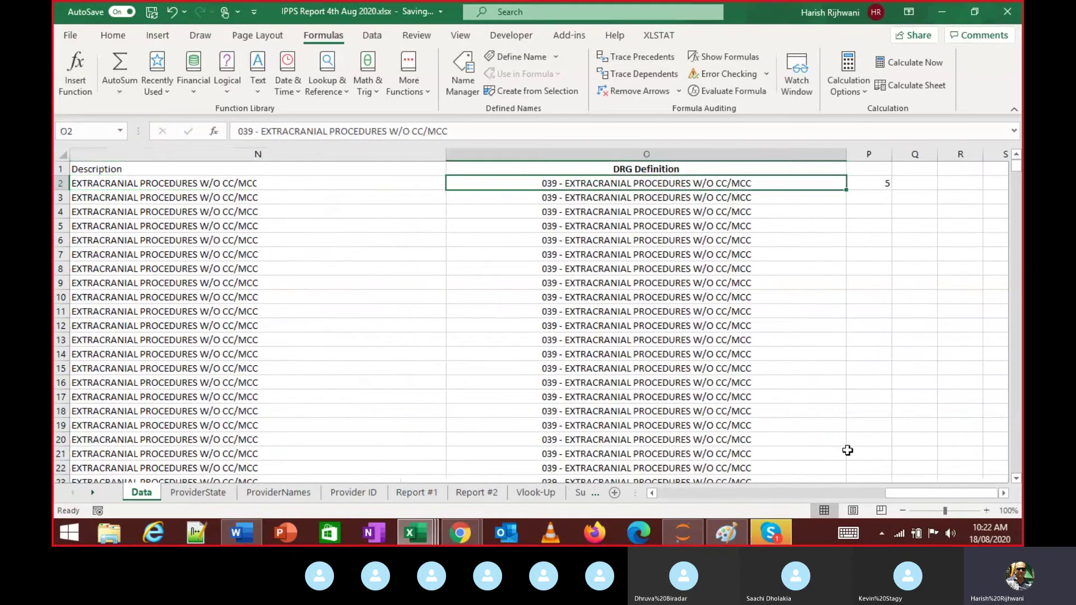
pyautogui.press('F2')
pyautogui.press('Home')
pyautogui.hotkey('shift', 'Right')
pyautogui.hotkey('shift', 'Right')
pyautogui.hotkey('shift', 'Right')
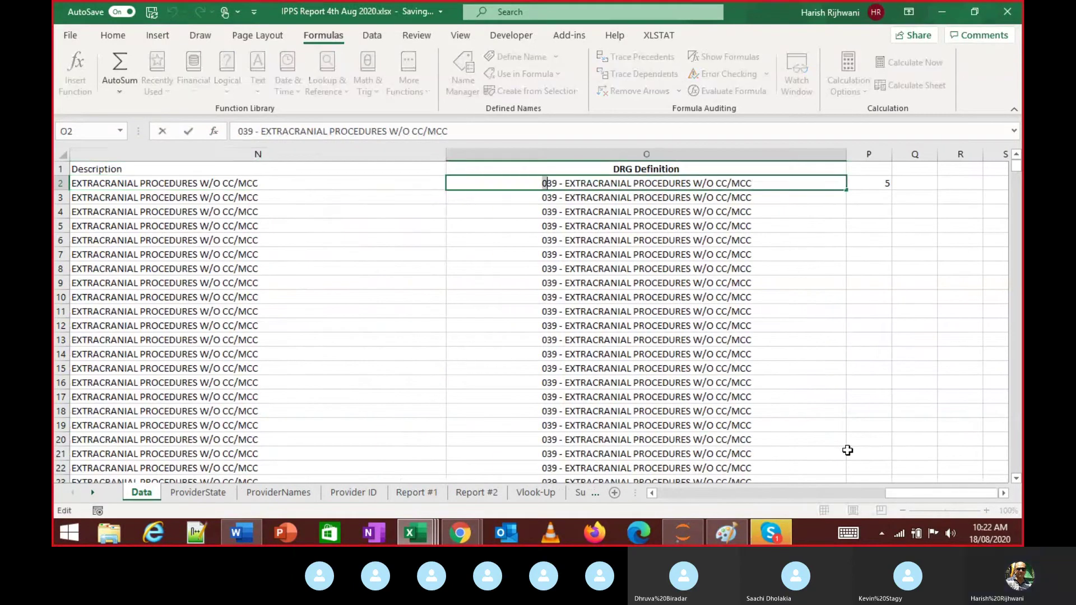
pyautogui.hotkey('shift', 'Right')
pyautogui.hotkey('shift', 'Right')
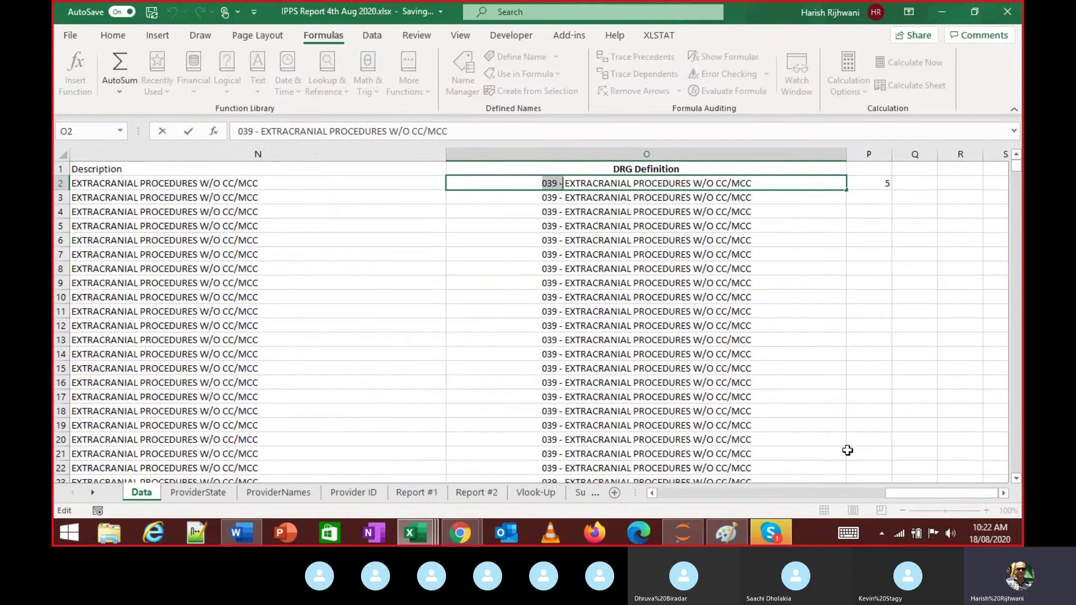
pyautogui.hotkey('shift', 'Right')
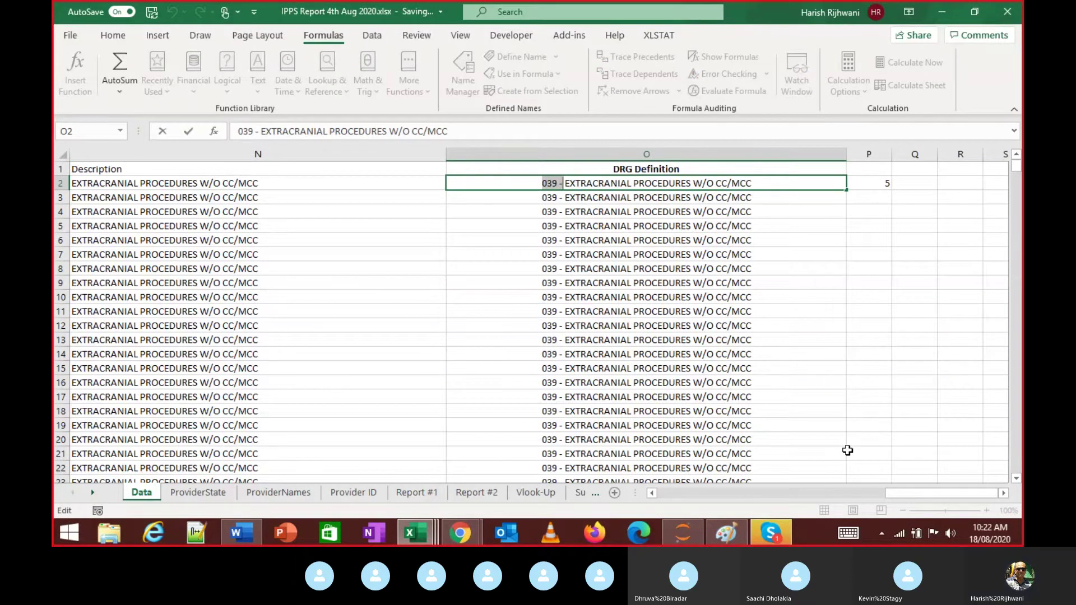
pyautogui.press('Escape')
# Check how far the DRG definitions extend down column O
pyautogui.press('Right')
pyautogui.press('Right')
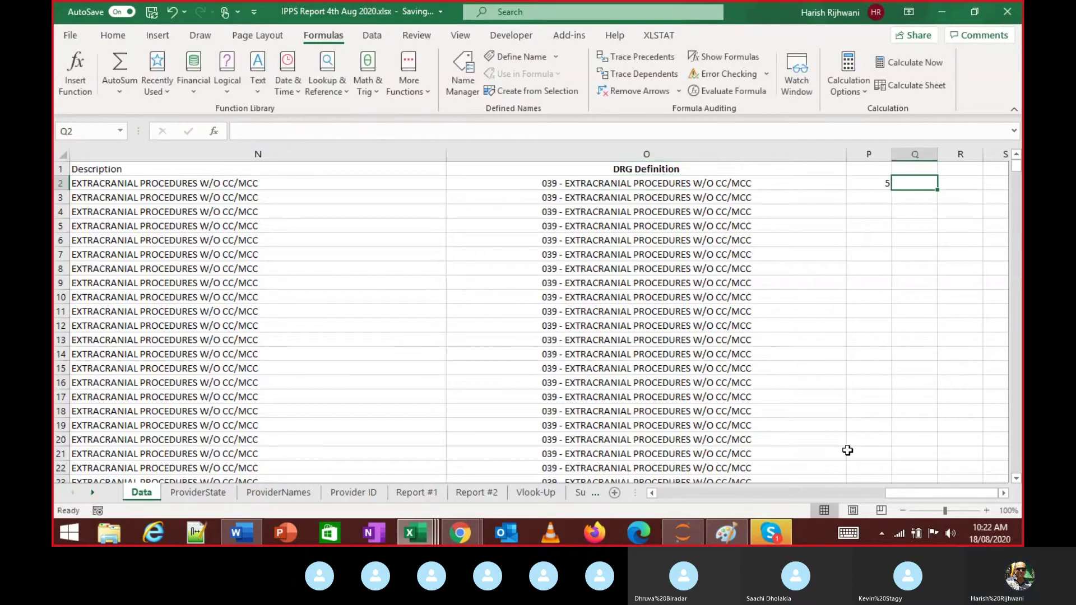
pyautogui.press('Left')
pyautogui.press('Left')
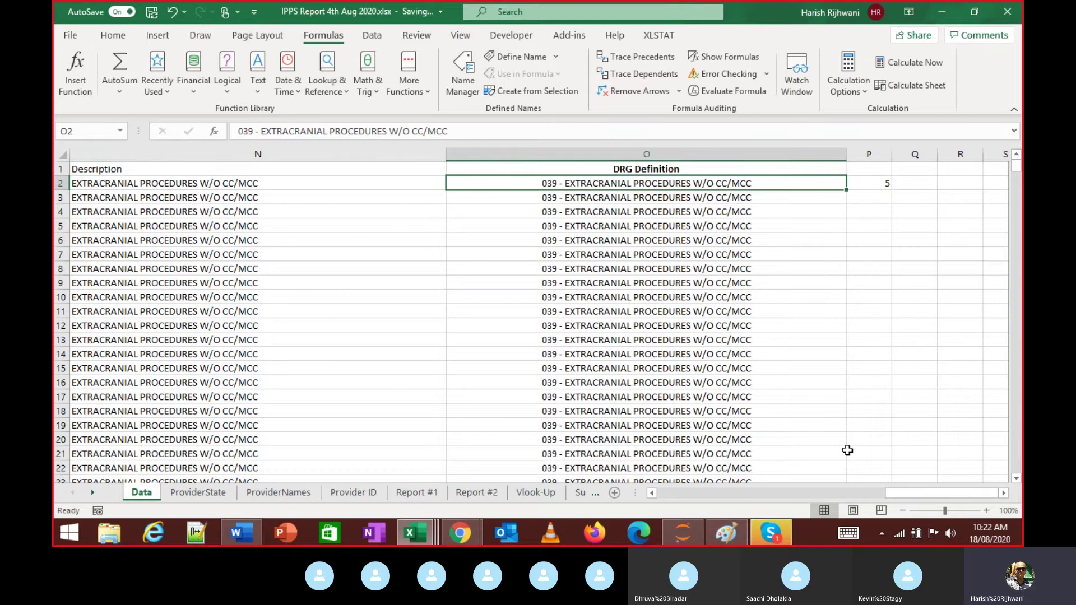
pyautogui.hotkey('ctrl', 'Down')
pyautogui.hotkey('ctrl', 'Up')
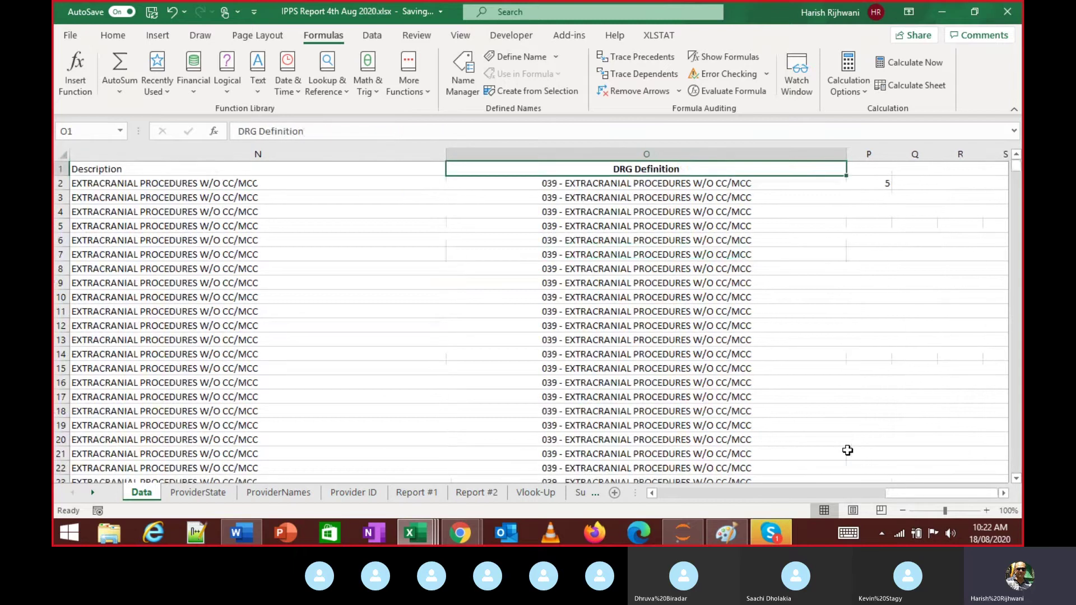
pyautogui.press('Down')
pyautogui.press('Right')
pyautogui.press('Right')
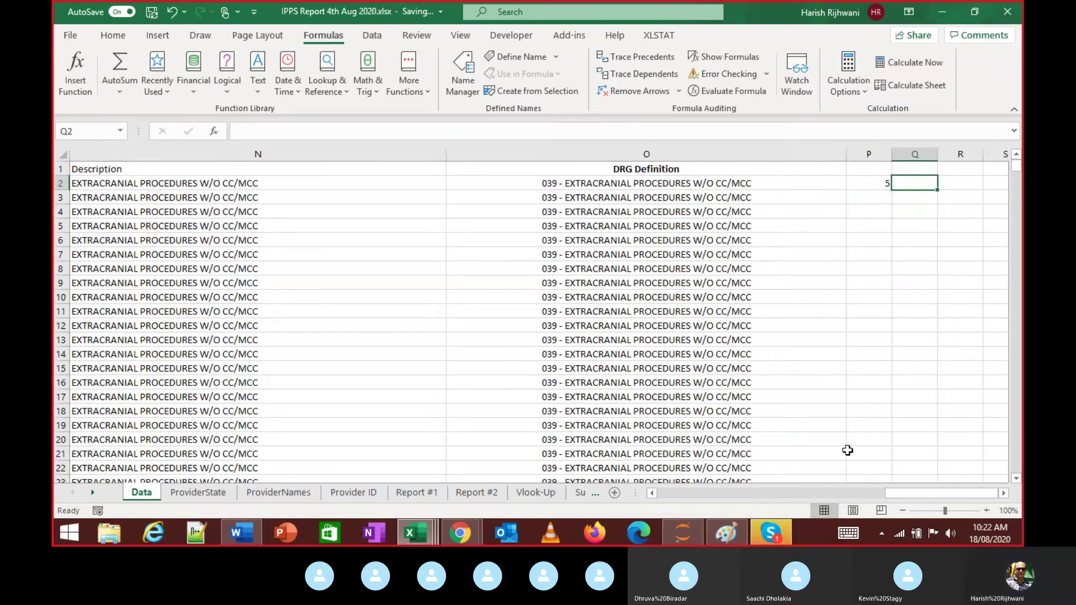
pyautogui.write('=')
pyautogui.write('ra')
pyautogui.press('Escape')
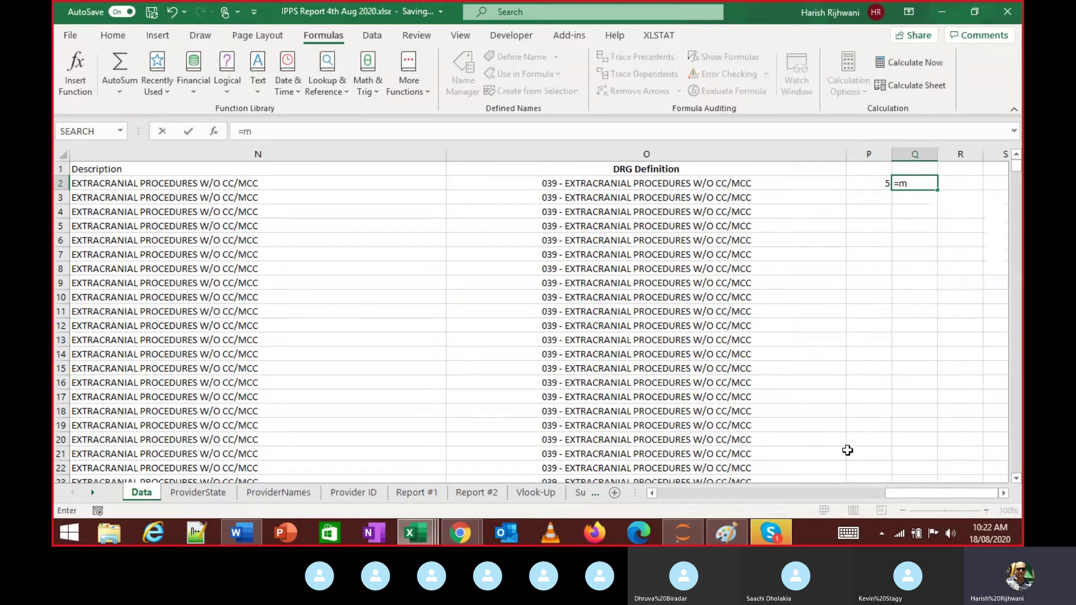
pyautogui.press('Escape')
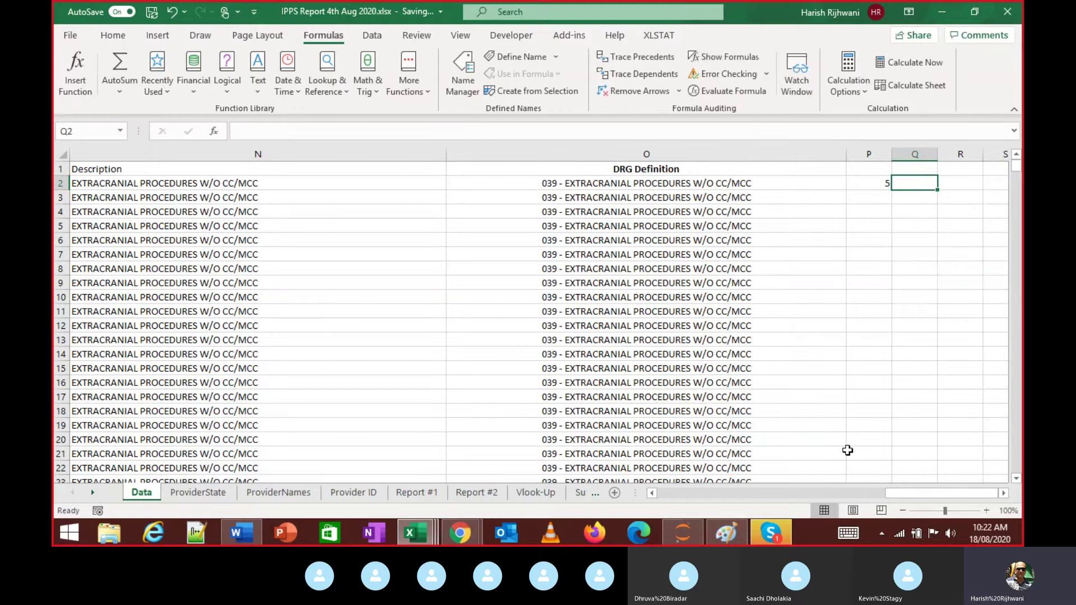
# Find the MID function in the function library and insert it in Q2
pyautogui.click(75, 71)
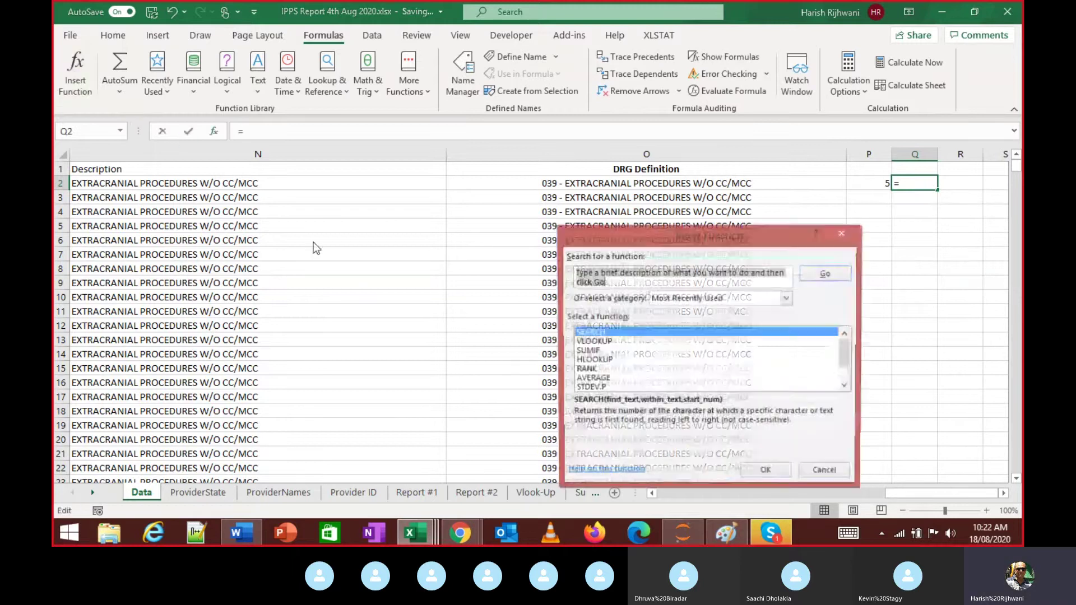
pyautogui.click(619, 345)
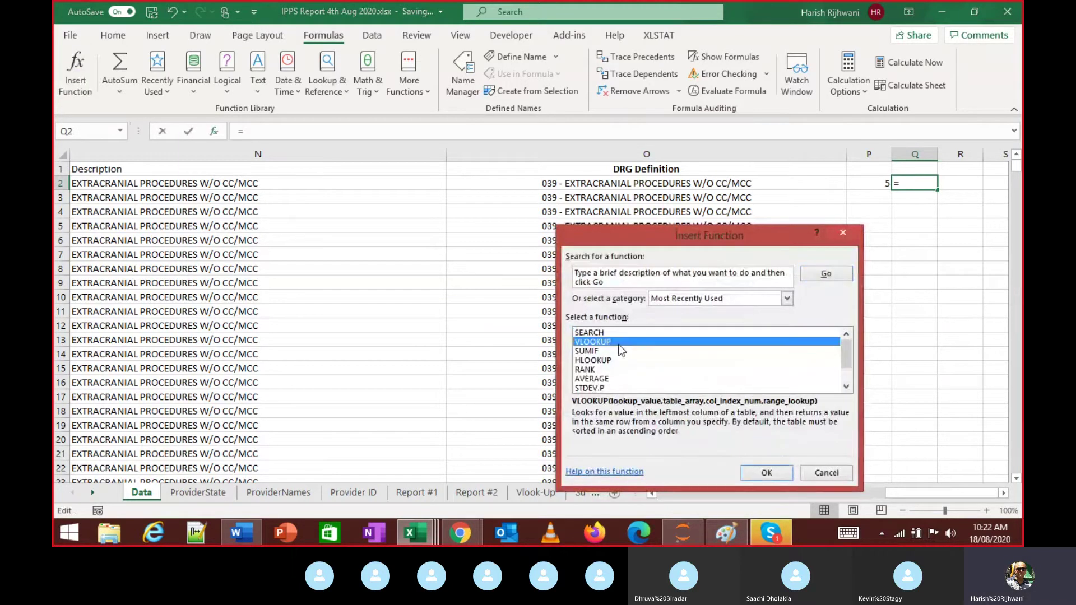
pyautogui.click(607, 286)
pyautogui.click(608, 286)
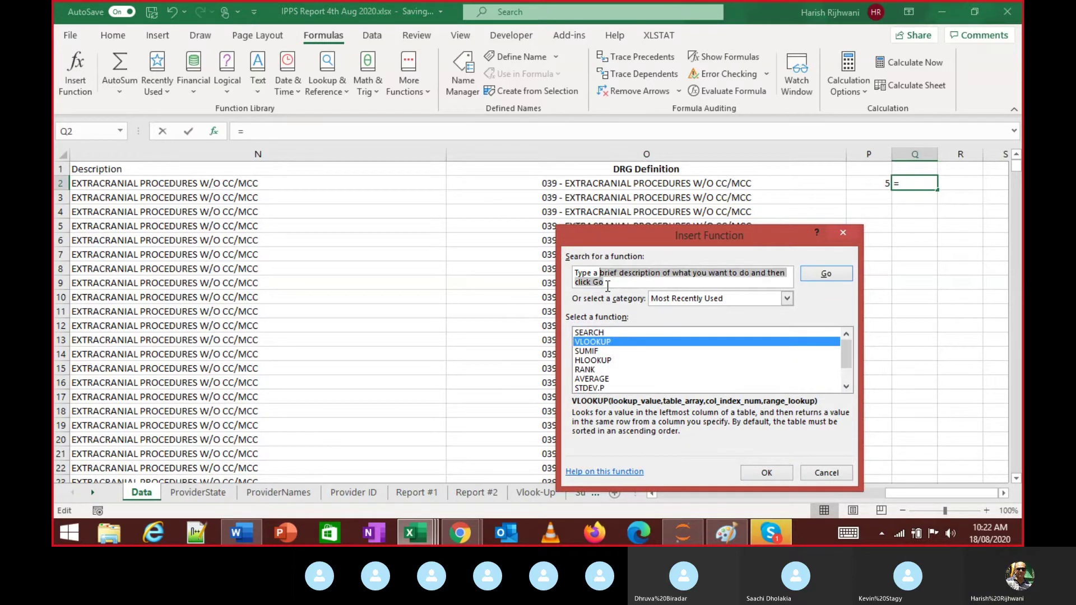
pyautogui.write('mid')
pyautogui.press('Return')
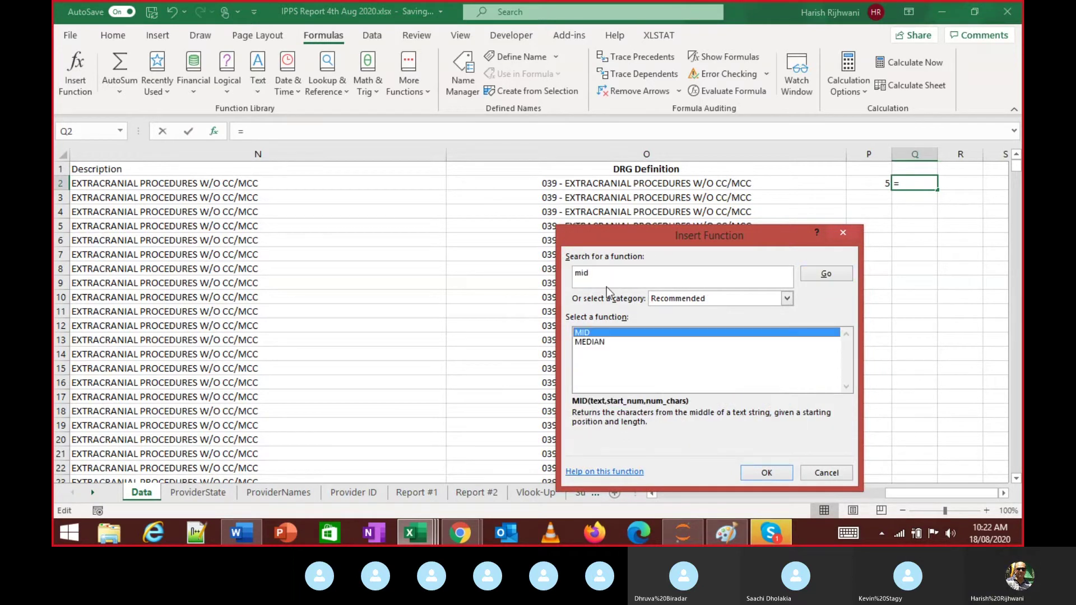
pyautogui.click(769, 472)
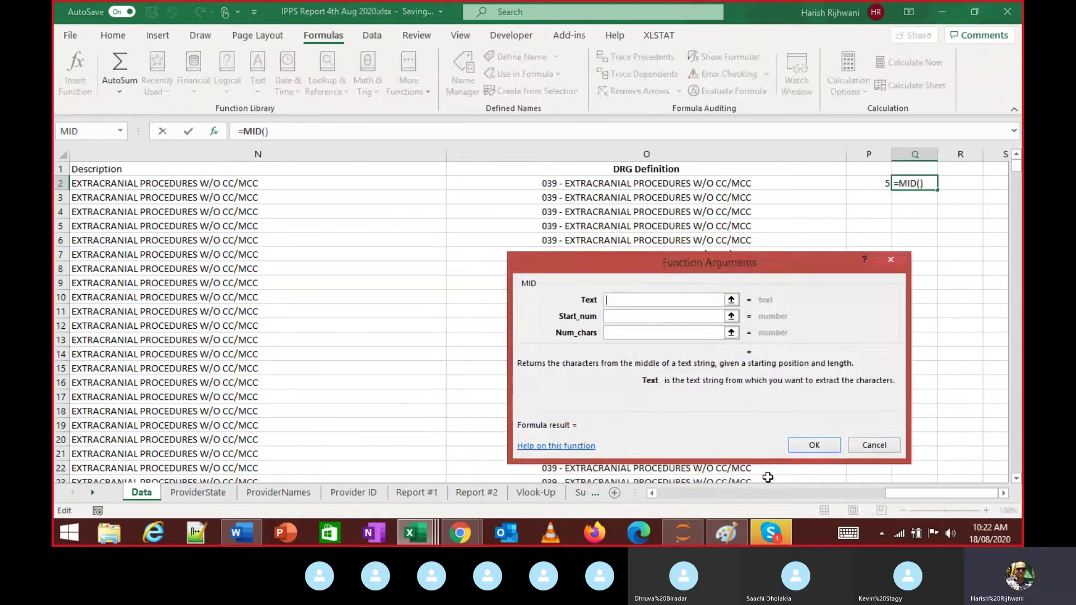
# Set MID in Q2 to take text O2 from start number 1 with P2-2 characters, and complete the formula
pyautogui.click(731, 301)
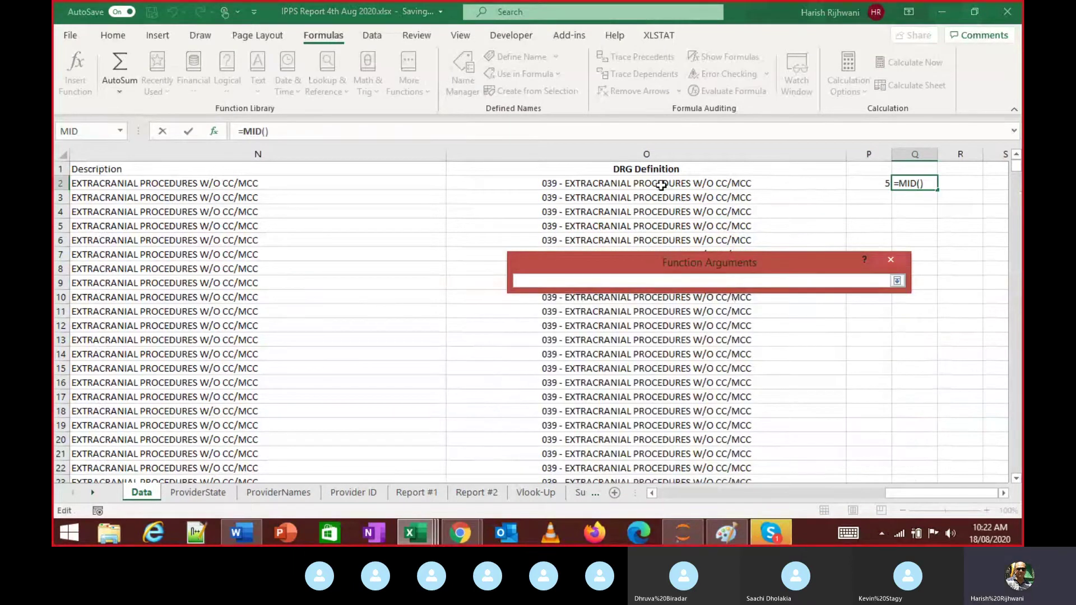
pyautogui.click(667, 185)
pyautogui.click(896, 281)
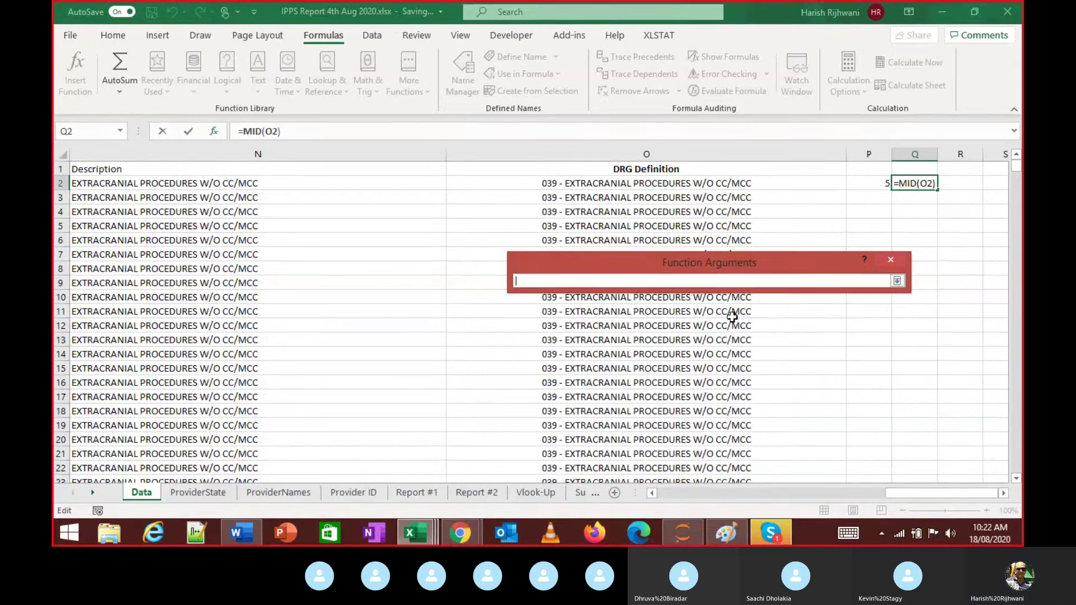
pyautogui.click(731, 317)
pyautogui.write('1')
pyautogui.click(897, 281)
pyautogui.click(731, 333)
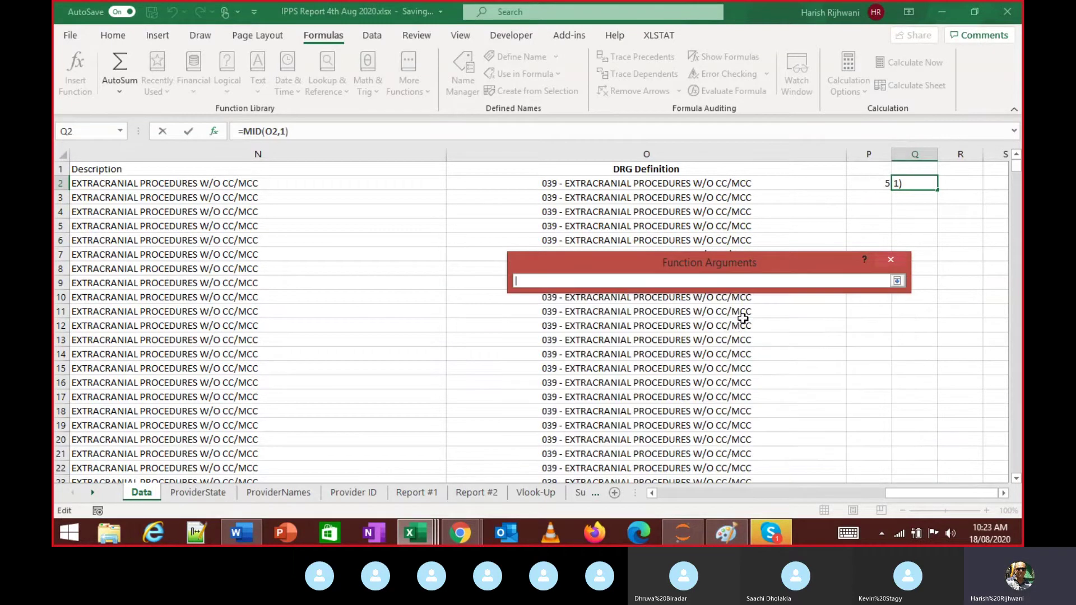
pyautogui.click(860, 182)
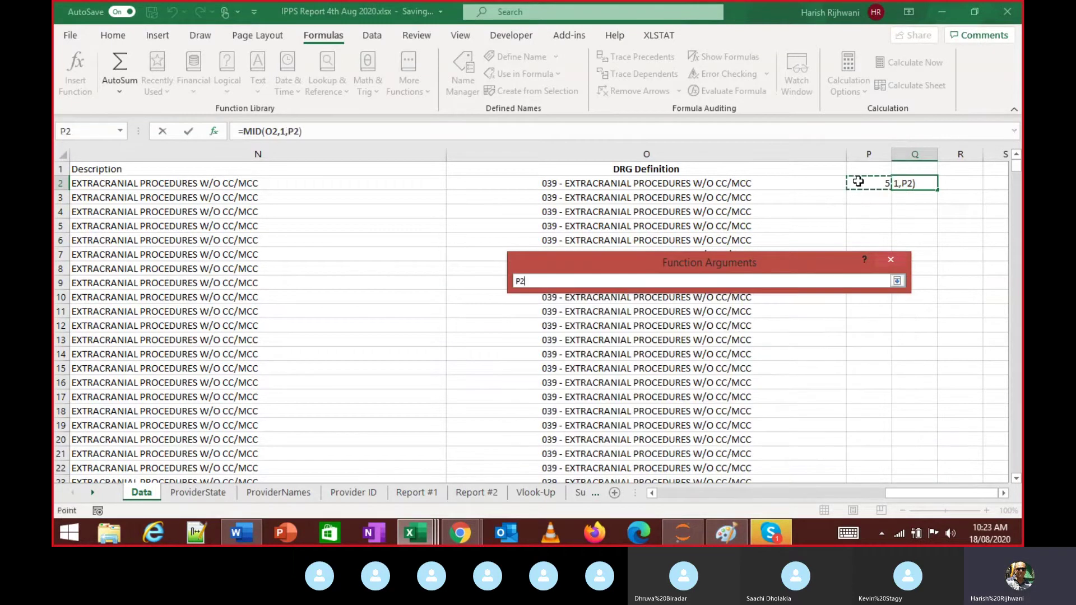
pyautogui.click(897, 280)
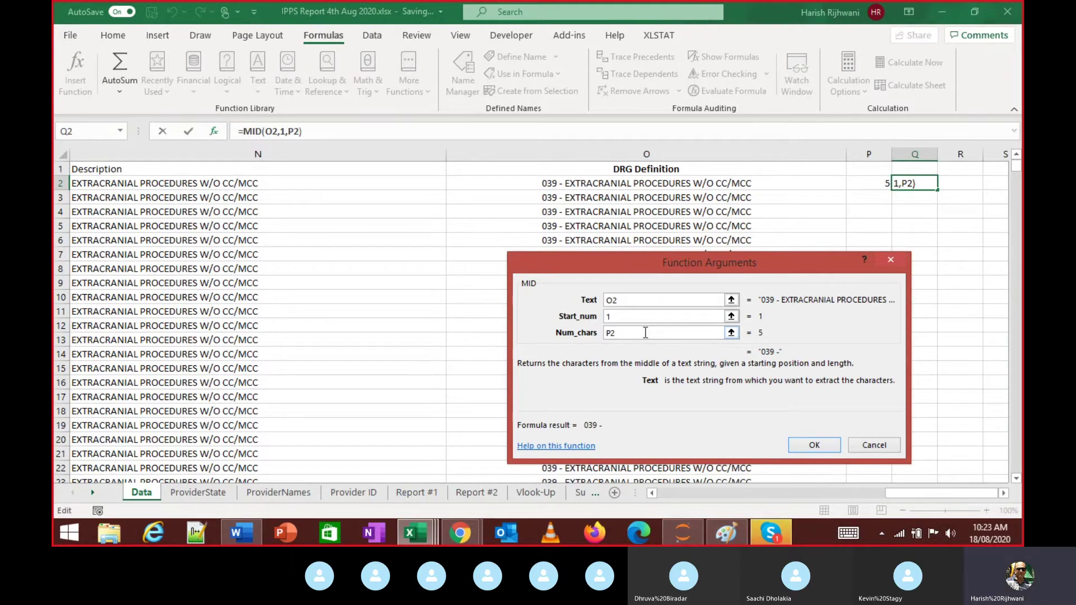
pyautogui.write('-2')
pyautogui.click(815, 446)
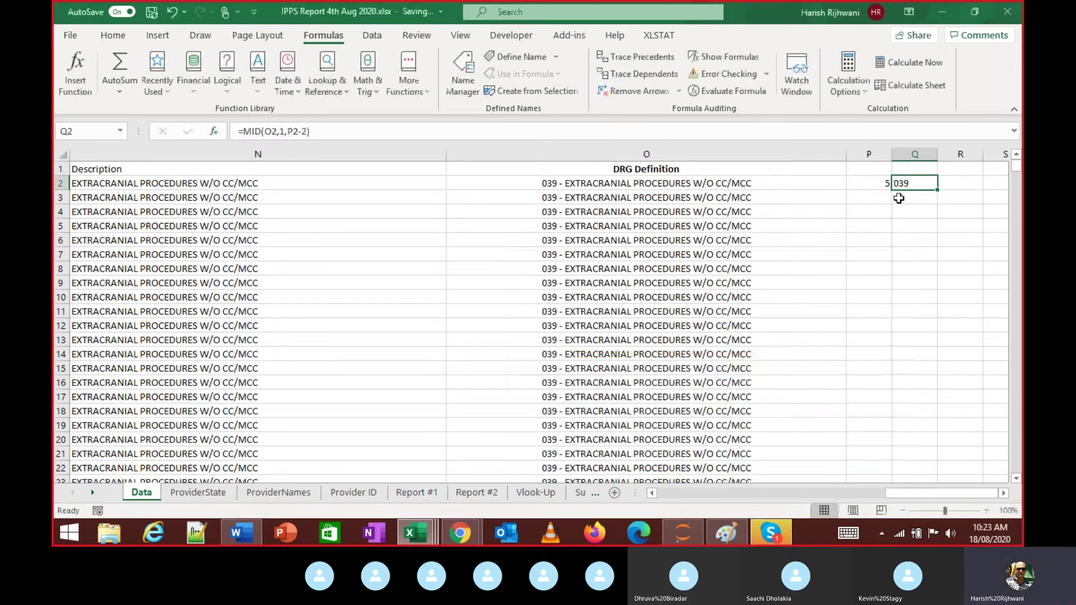
# Enter the formula =LEFT(O2,P2-2) in R2 to extract the DRG code
pyautogui.click(955, 184)
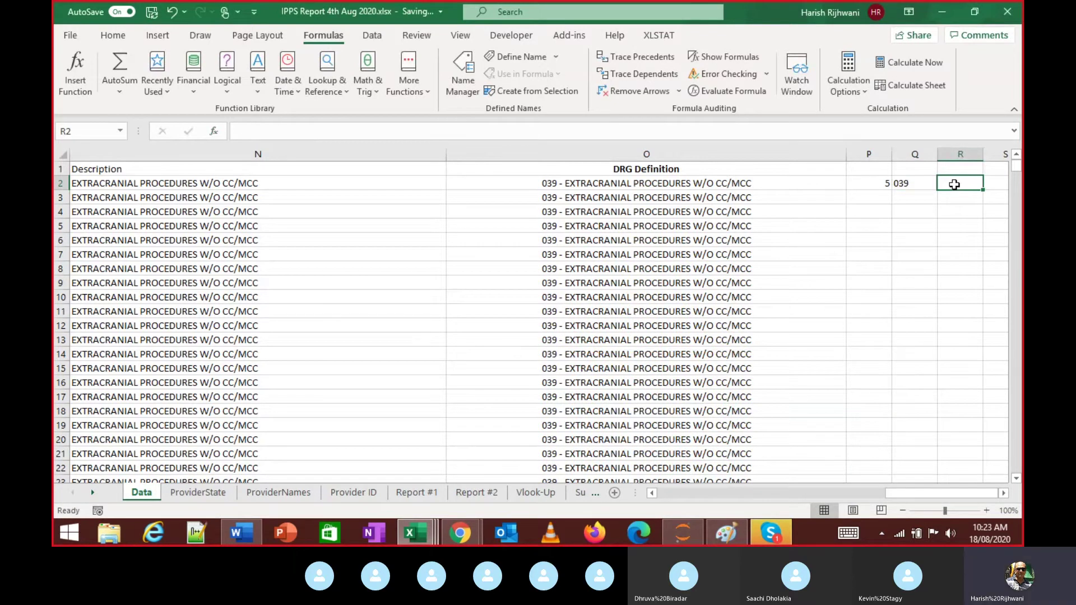
pyautogui.write('=lef')
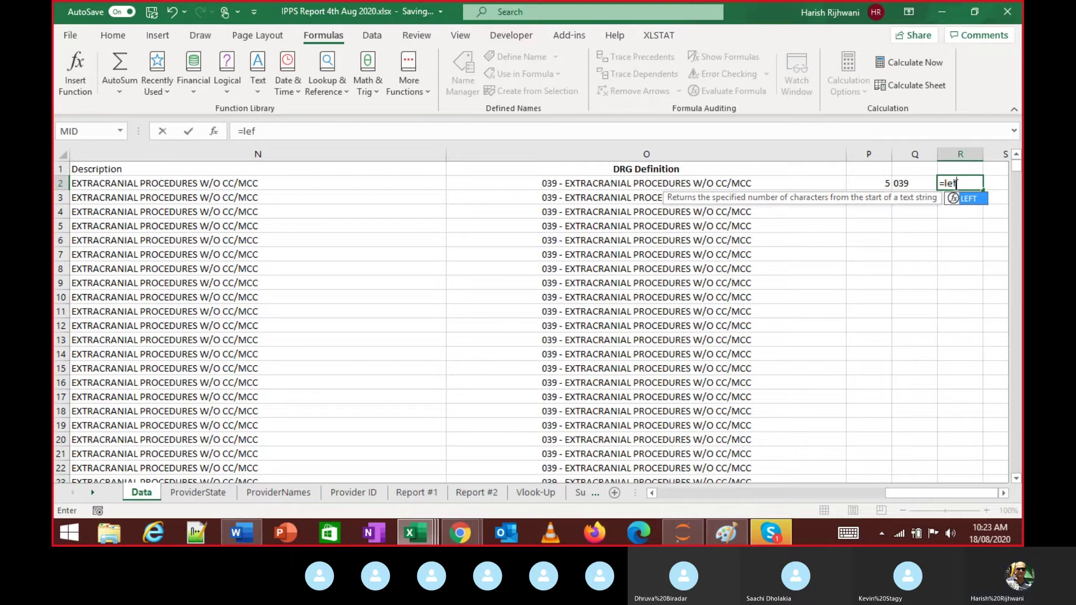
pyautogui.press('Tab')
pyautogui.press('Left')
pyautogui.press('Left')
pyautogui.press('Left')
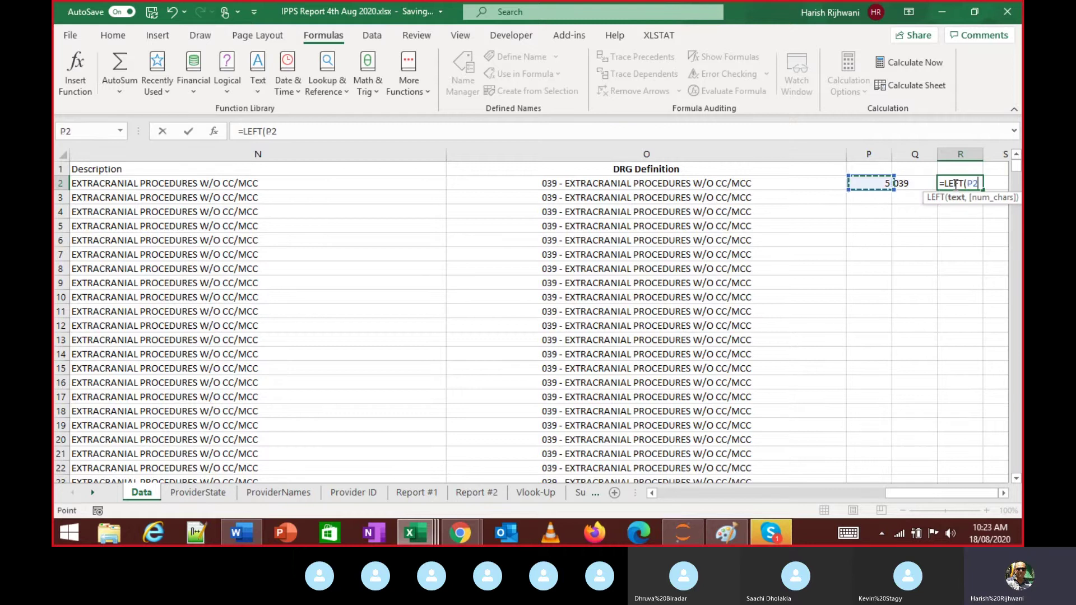
pyautogui.write(',')
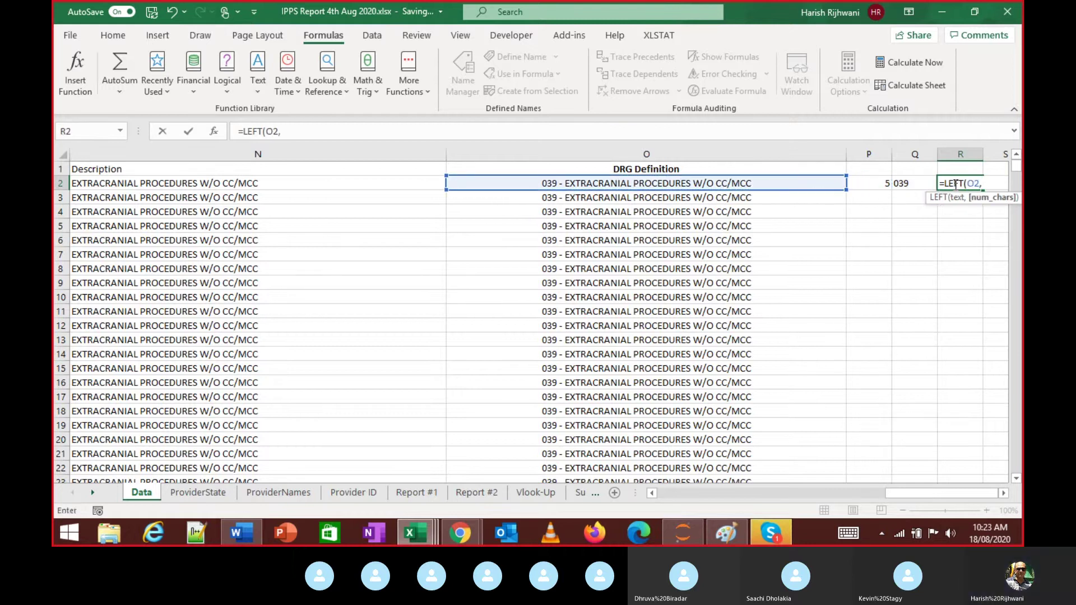
pyautogui.press('Left')
pyautogui.press('Left')
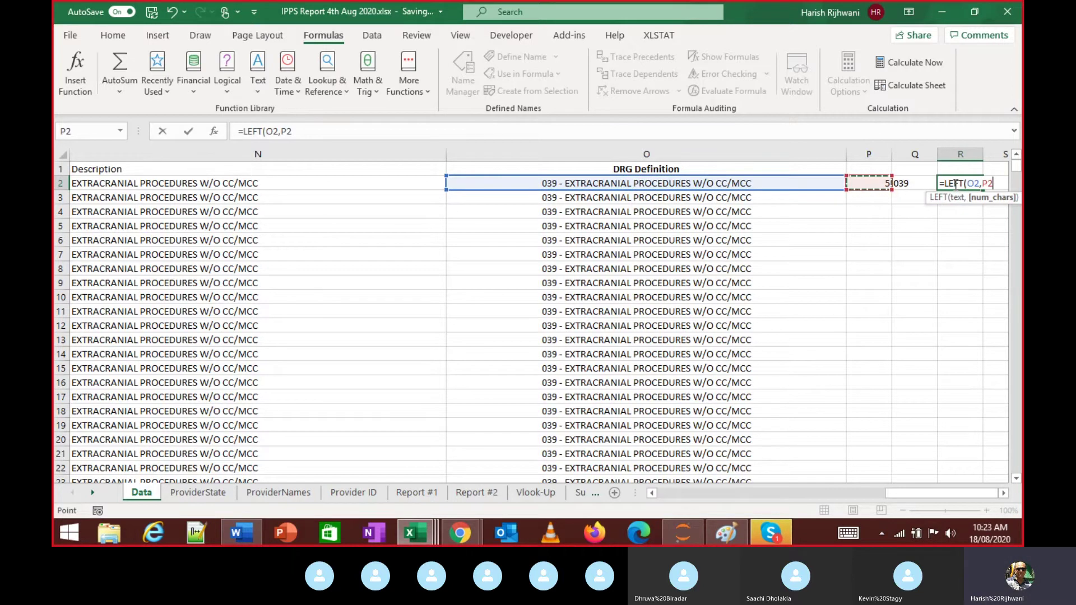
pyautogui.write('-2)')
pyautogui.press('Return')
pyautogui.press('Up')
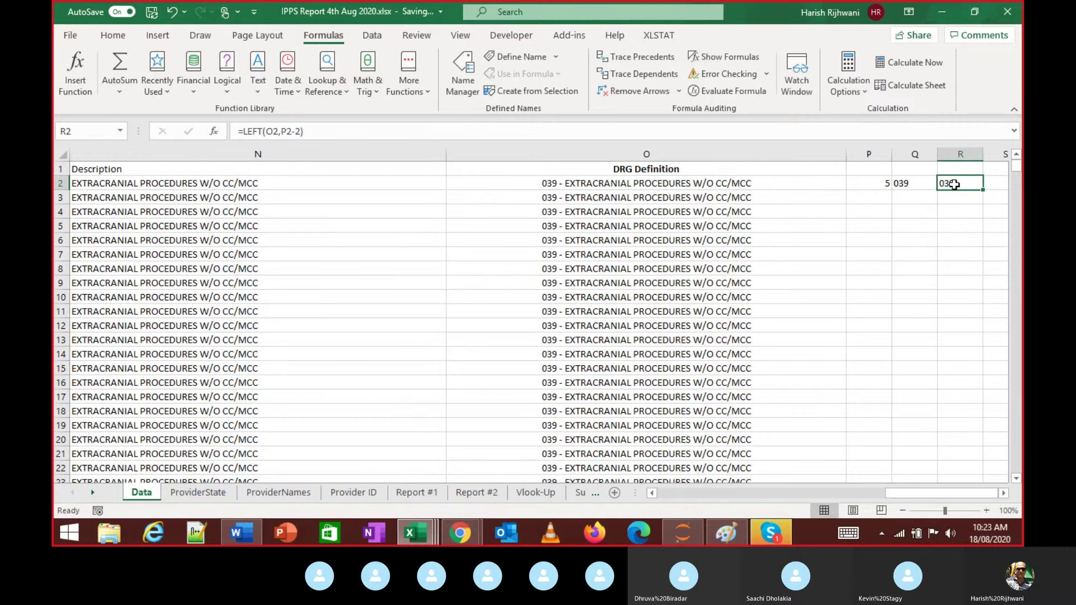
# Review the SEARCH, MID and LEFT formulas in P2, Q2 and R2 against the source text in O2
pyautogui.press('Right')
pyautogui.press('Right')
pyautogui.press('Left')
pyautogui.press('Left')
pyautogui.press('Left')
pyautogui.press('Left')
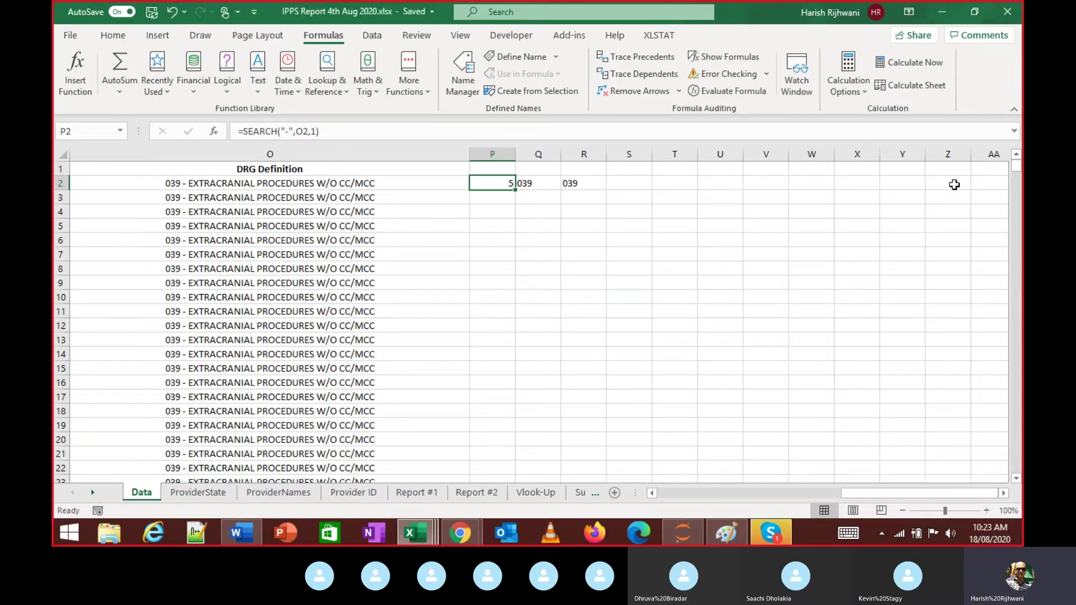
pyautogui.press('Left')
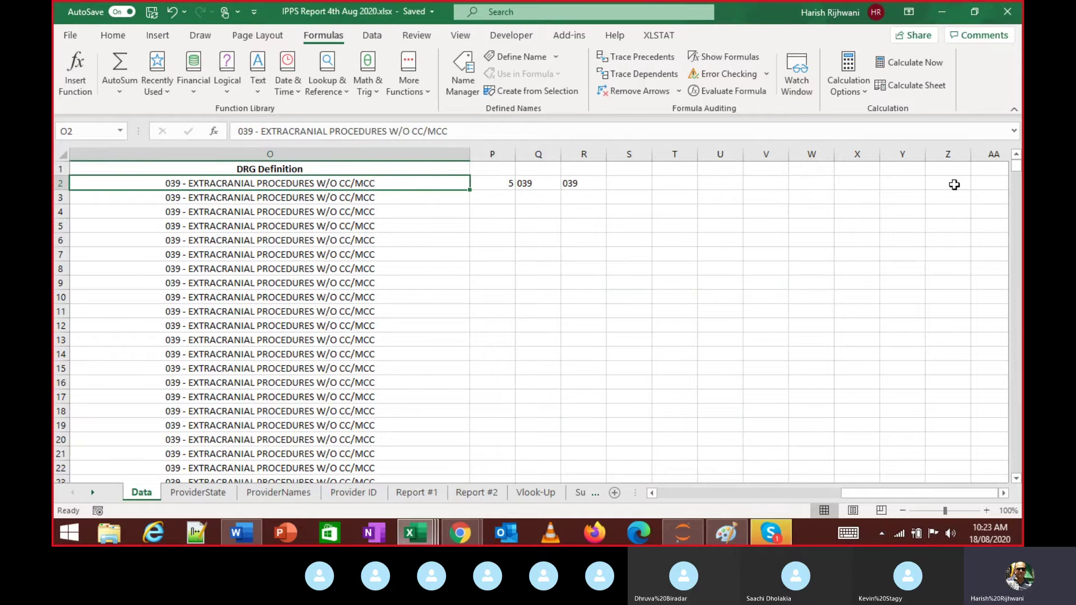
pyautogui.press('Right')
pyautogui.press('Right')
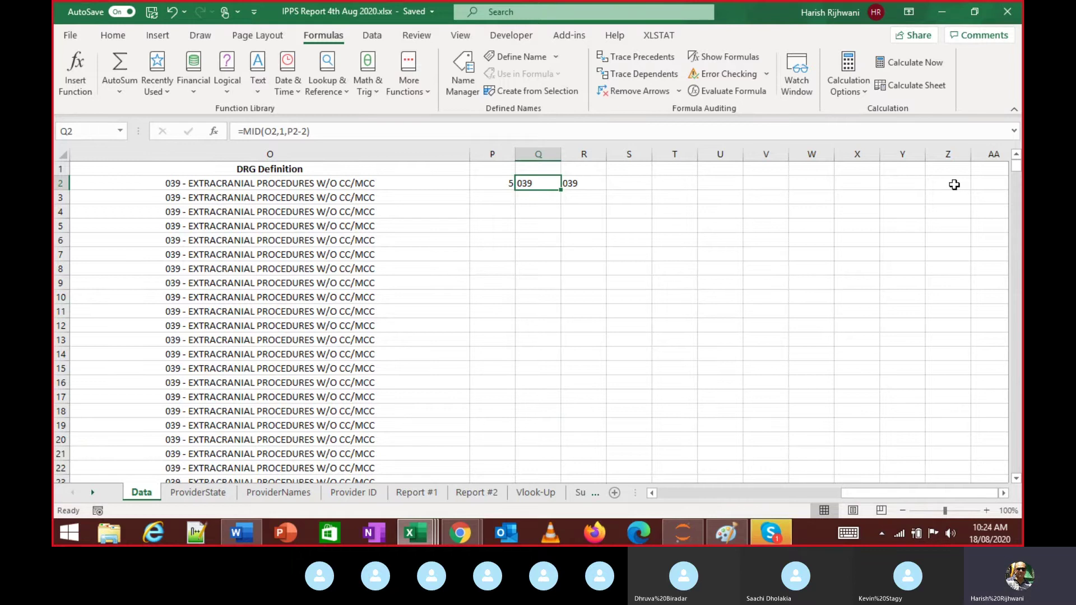
pyautogui.press('Right')
pyautogui.press('Right')
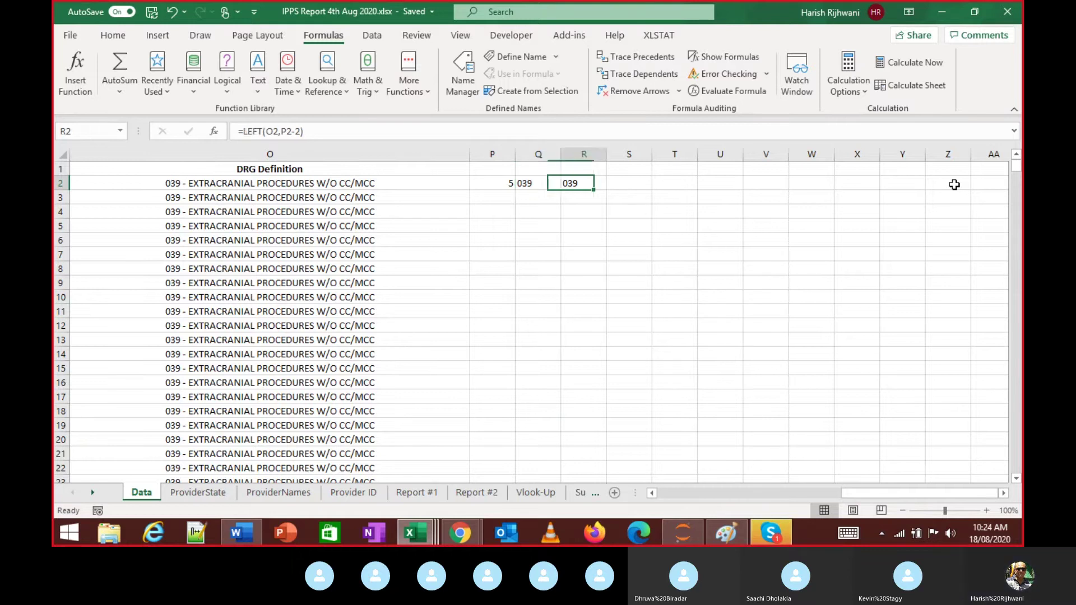
pyautogui.press('Left')
pyautogui.press('Left')
pyautogui.press('Left')
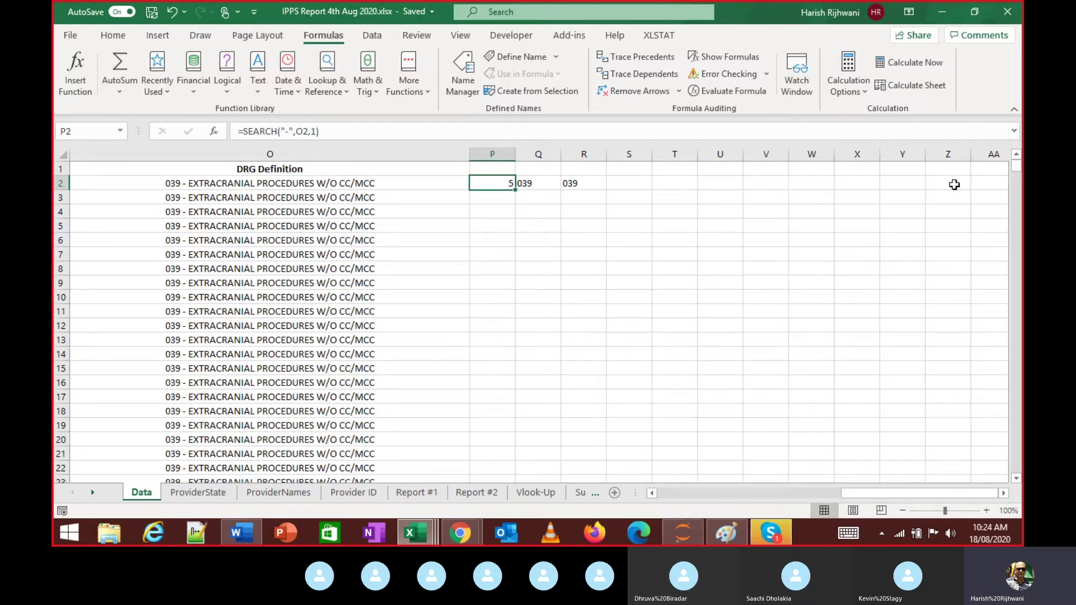
# Insert the MID function in S2
pyautogui.press('Right')
pyautogui.press('Right')
pyautogui.press('Right')
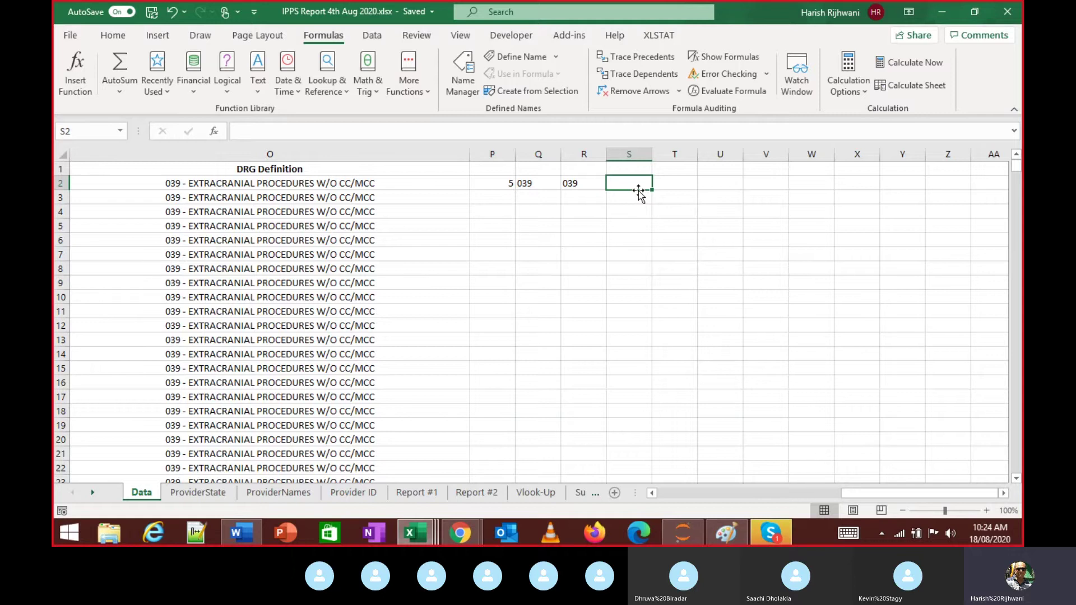
pyautogui.click(75, 72)
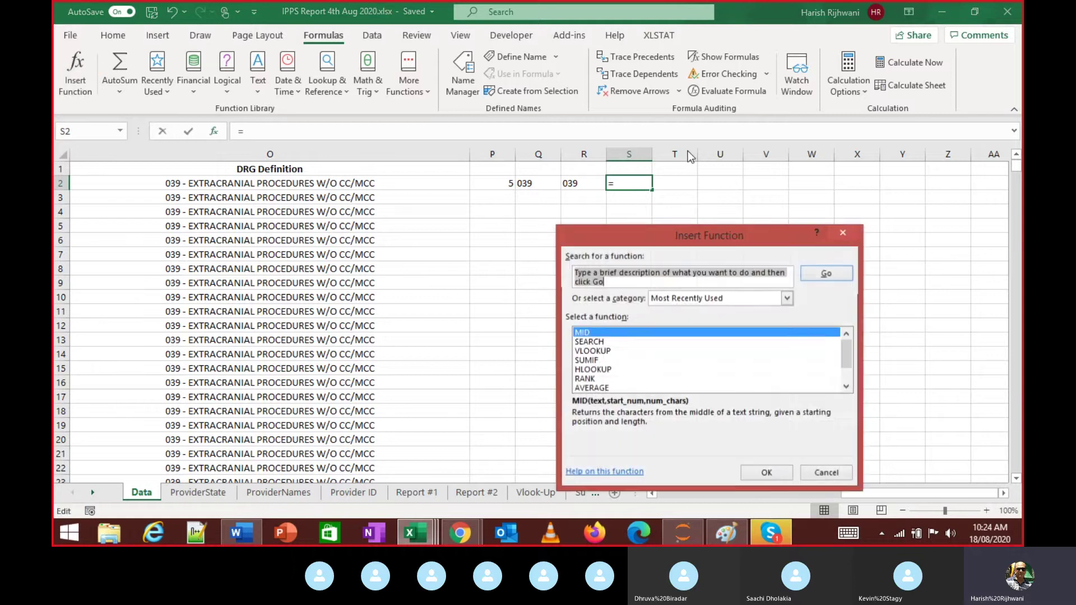
pyautogui.doubleClick(597, 334)
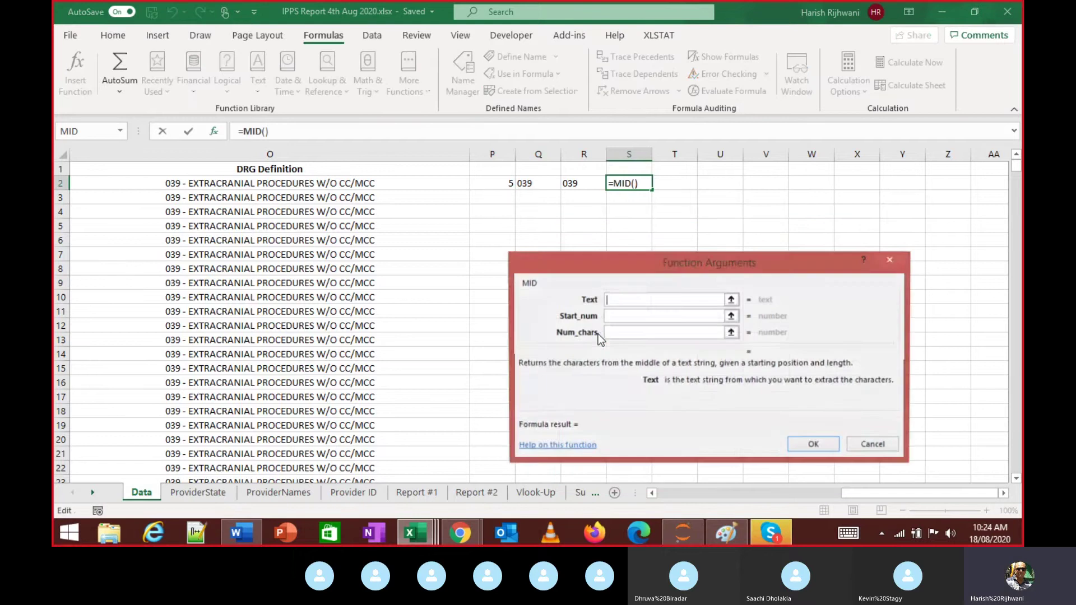
pyautogui.click(339, 184)
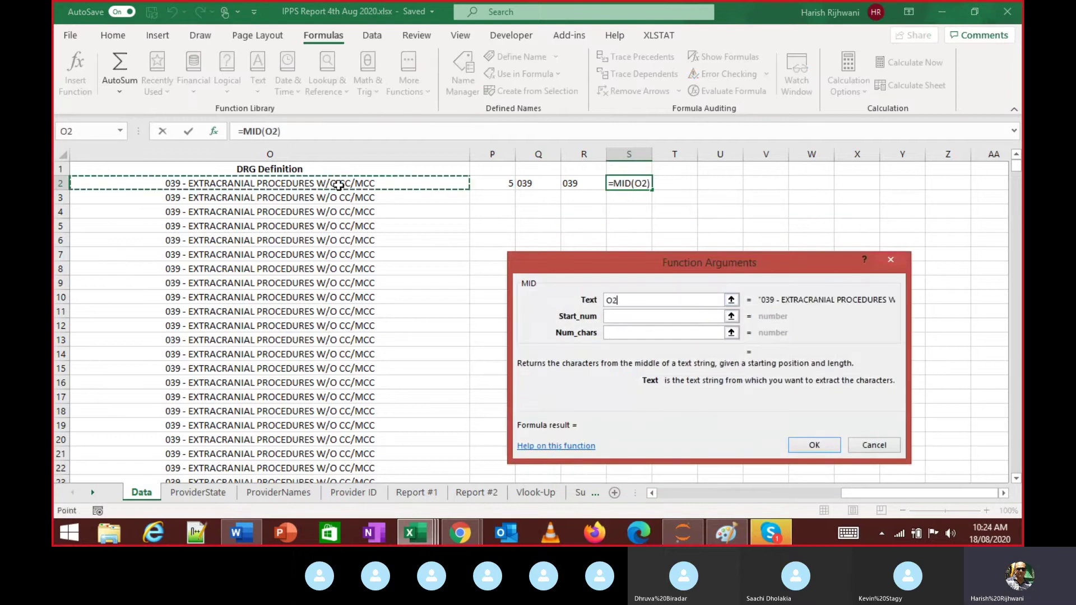
pyautogui.click(626, 317)
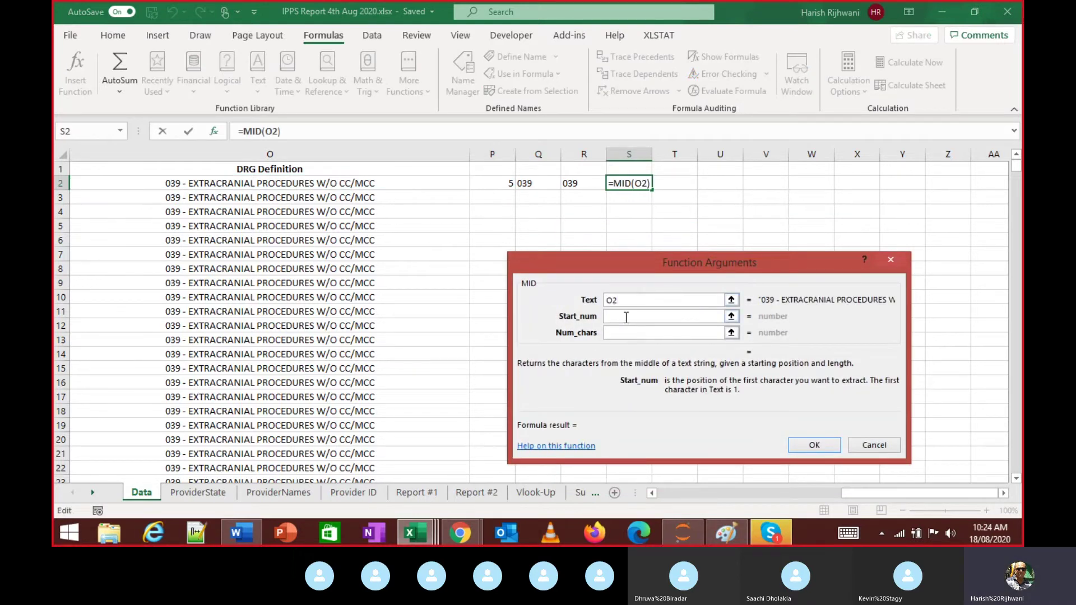
pyautogui.click(507, 183)
pyautogui.click(640, 333)
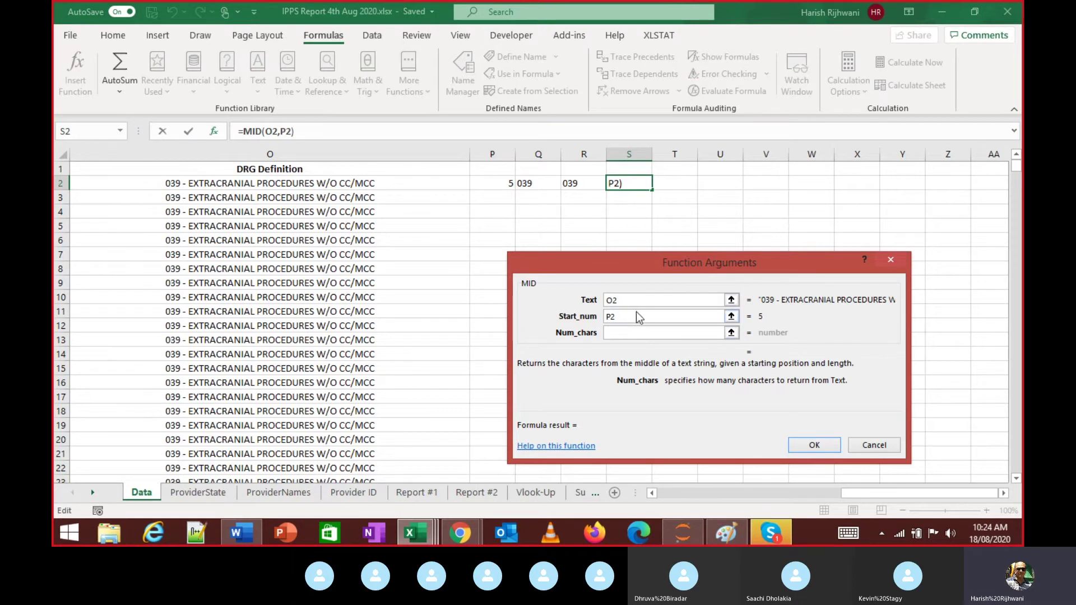
pyautogui.press('Escape')
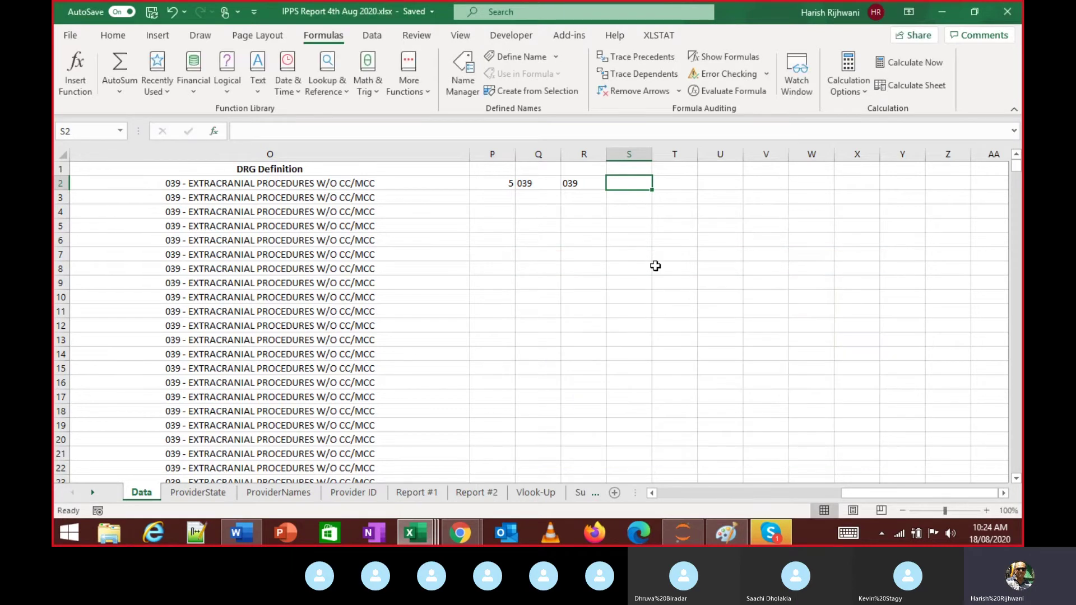
pyautogui.write('=')
pyautogui.press('Escape')
pyautogui.press('Left')
pyautogui.press('Left')
pyautogui.press('Left')
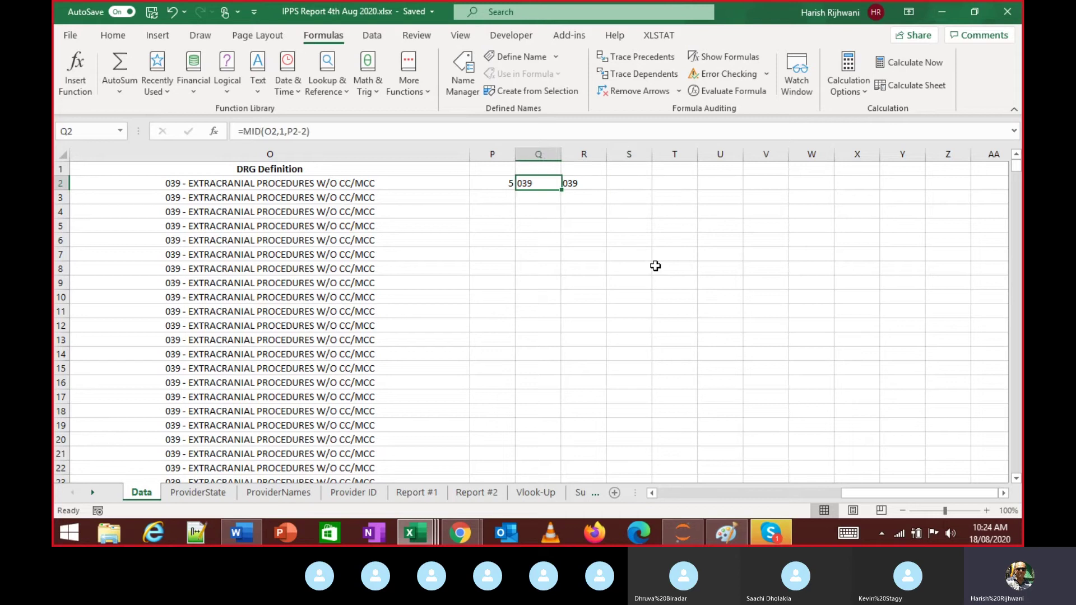
# Enter the formula =LEN(O2) in S2 to count the characters of the DRG definition
pyautogui.press('Right')
pyautogui.press('Right')
pyautogui.write('=LEN(')
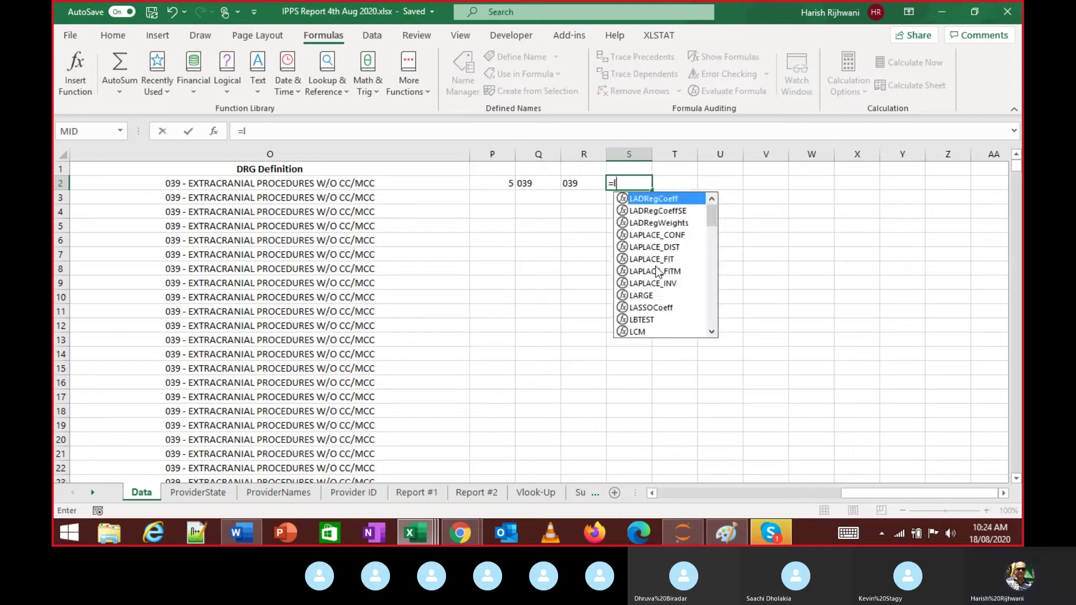
pyautogui.press('Left')
pyautogui.press('Left')
pyautogui.press('Left')
pyautogui.press('Left')
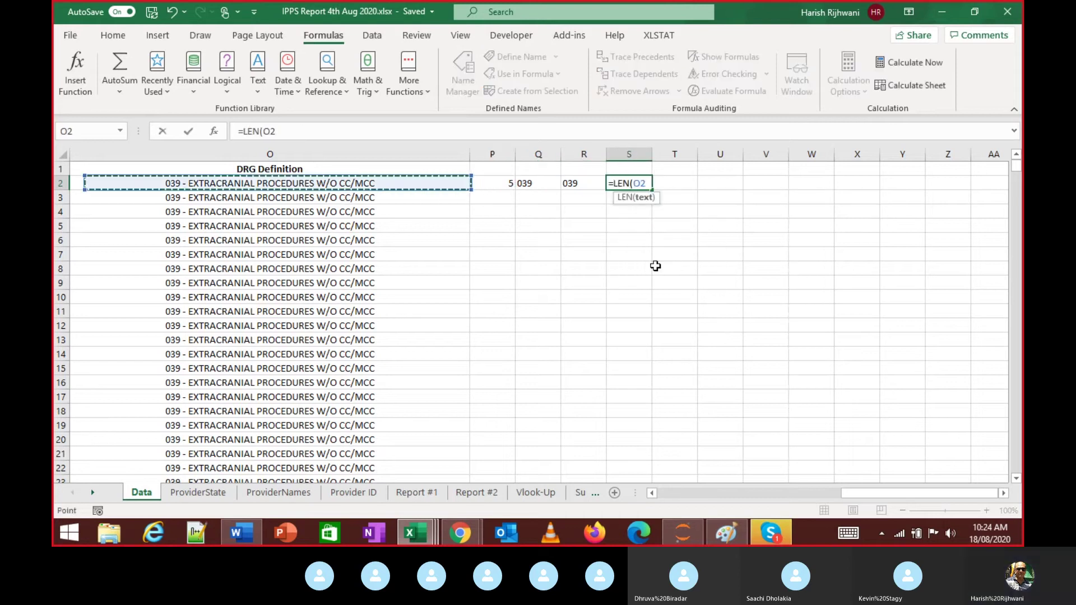
pyautogui.write(')')
pyautogui.press('Return')
pyautogui.press('Up')
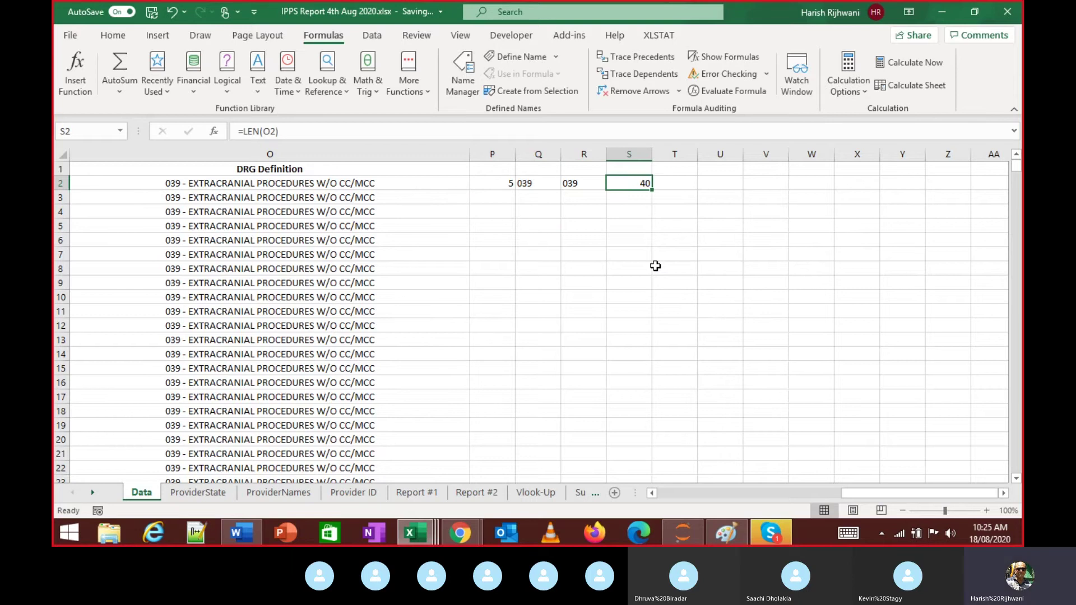
pyautogui.press('Right')
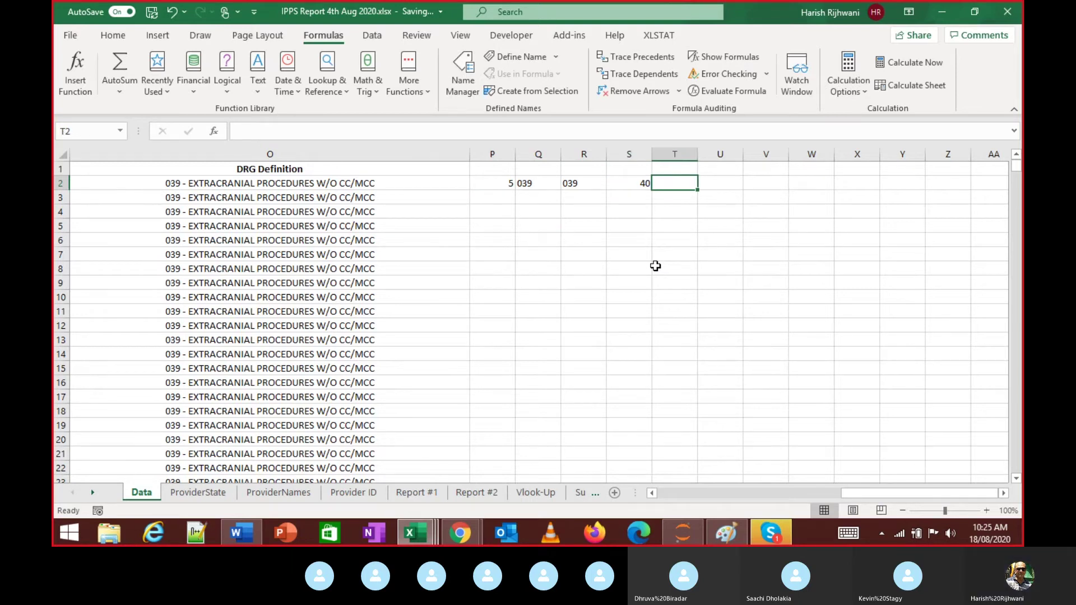
pyautogui.write('=')
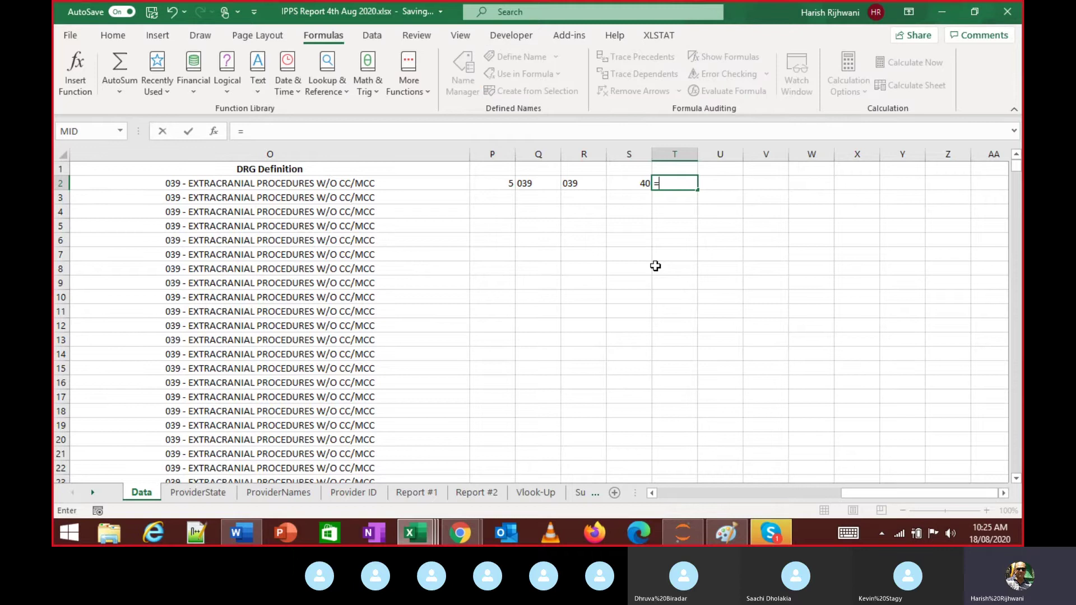
pyautogui.write('mid')
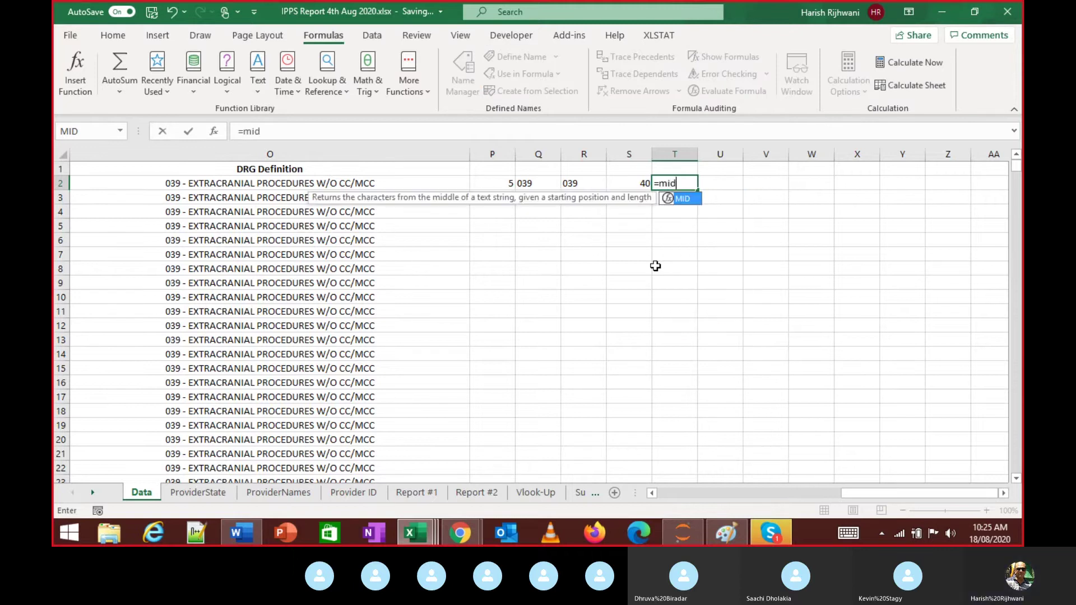
pyautogui.press('Escape')
pyautogui.press('Escape')
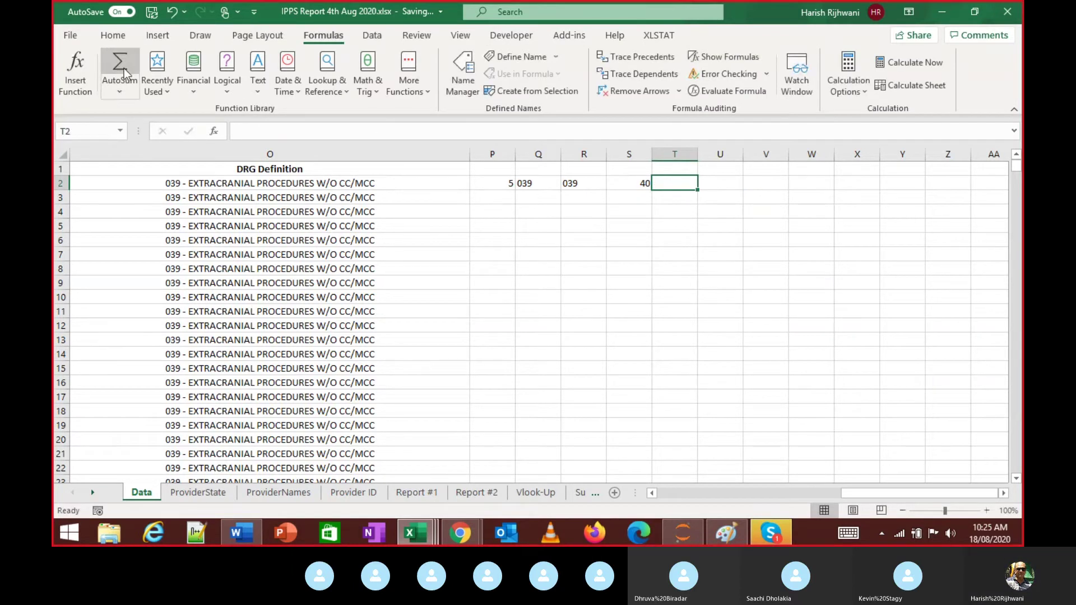
# Insert the MID function in T2 with text O2, start number P2 and S2-P2 as the number of characters
pyautogui.click(75, 72)
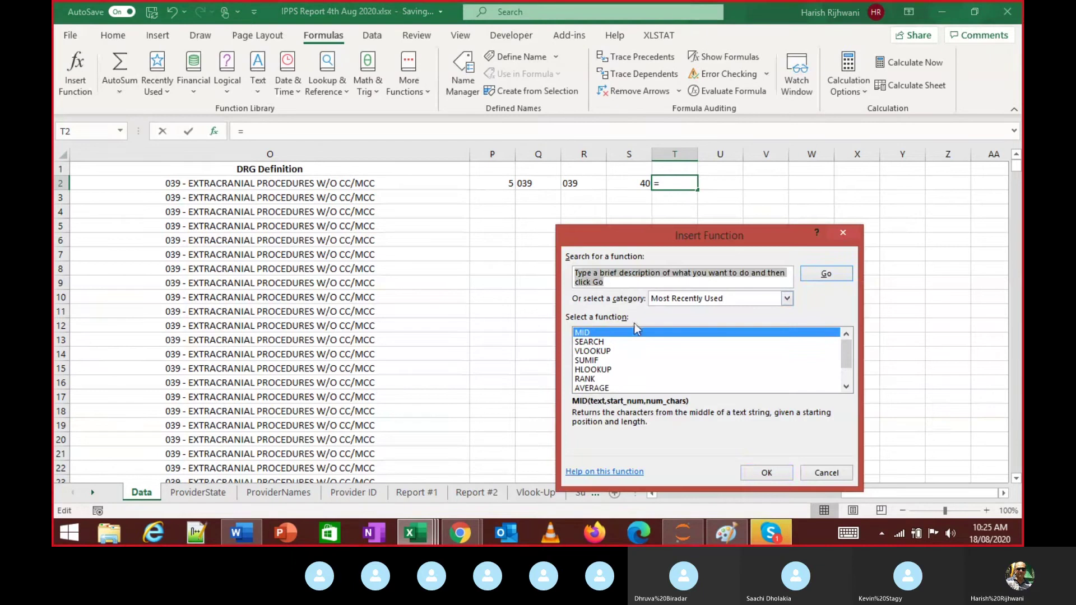
pyautogui.doubleClick(630, 333)
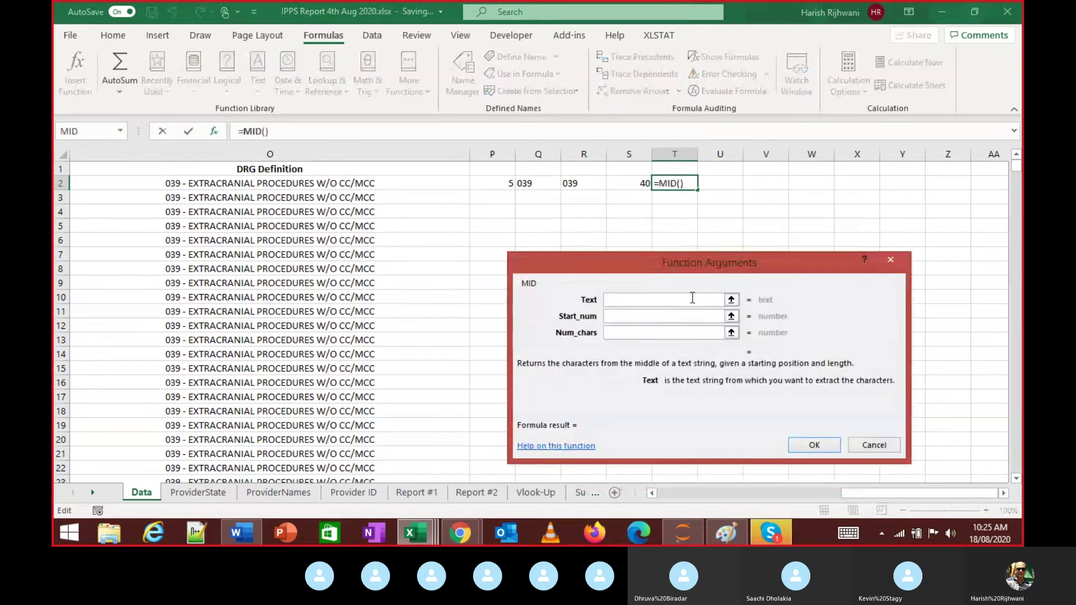
pyautogui.click(354, 183)
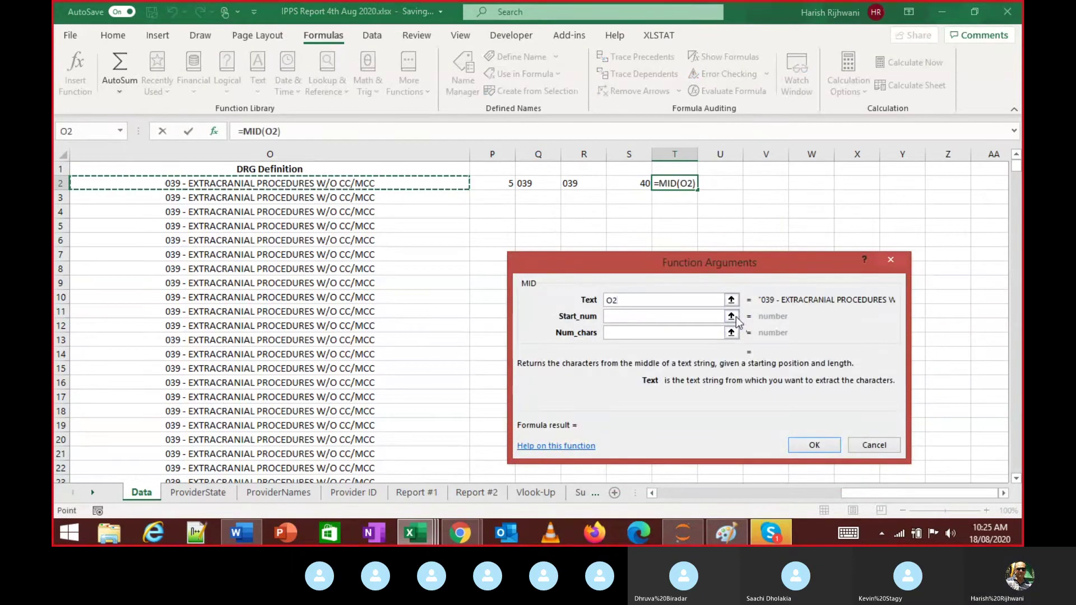
pyautogui.click(695, 316)
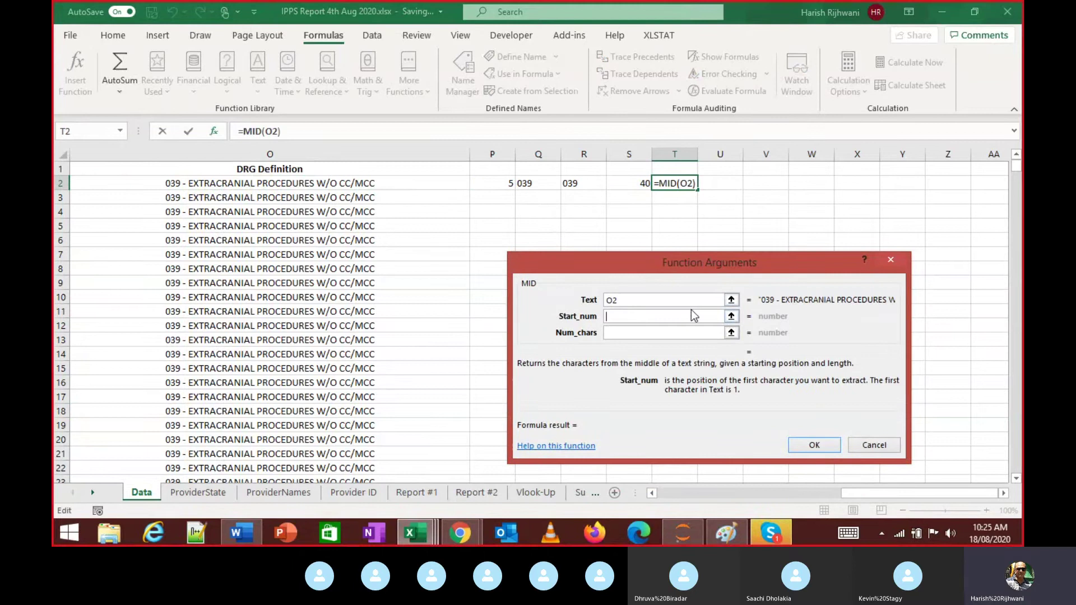
pyautogui.click(501, 184)
pyautogui.click(710, 333)
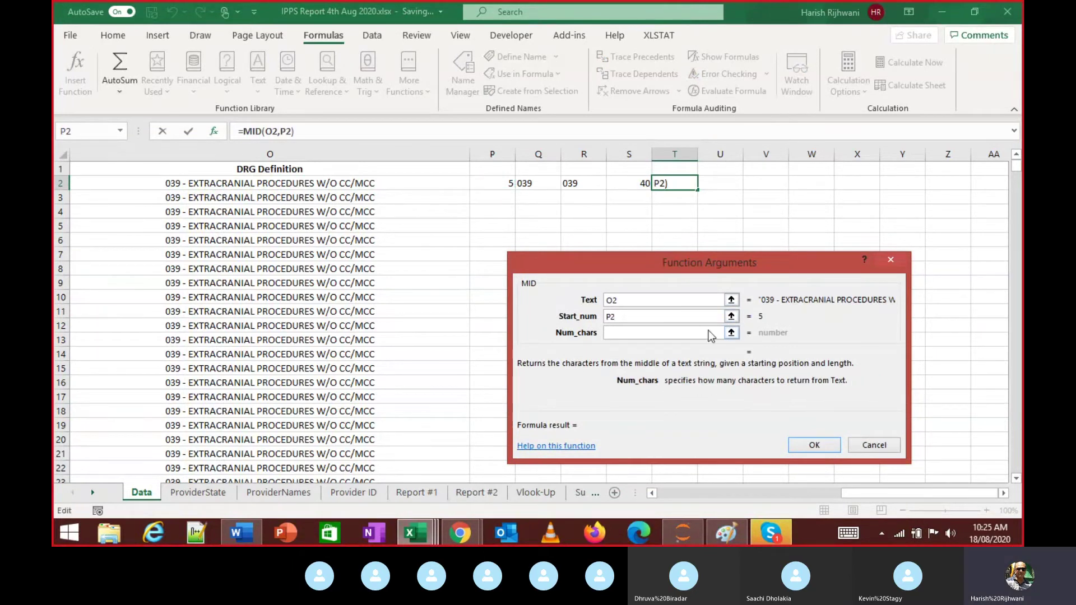
pyautogui.click(642, 183)
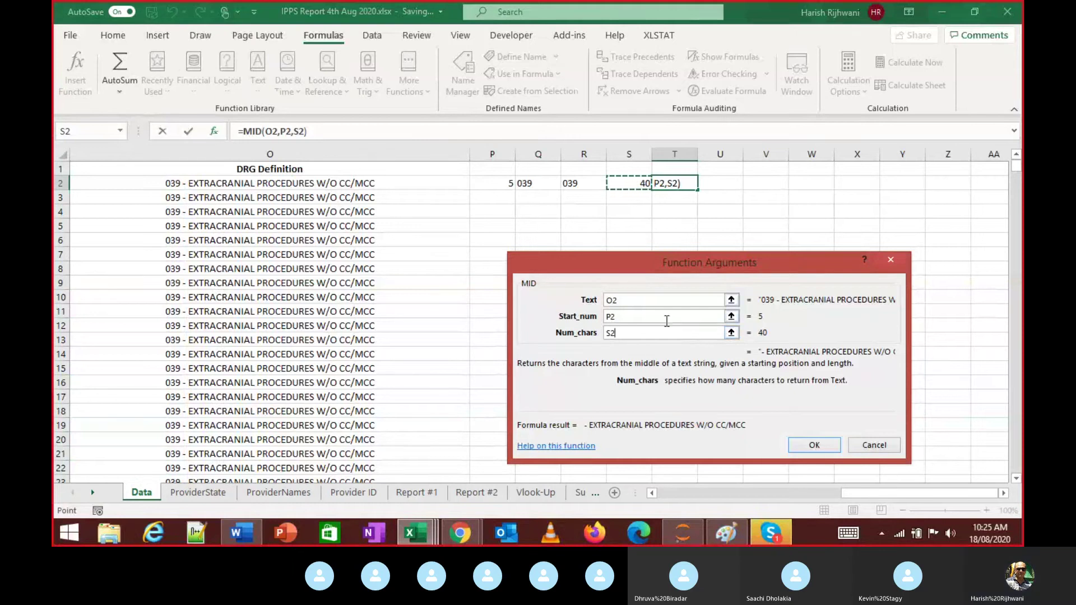
pyautogui.write('-')
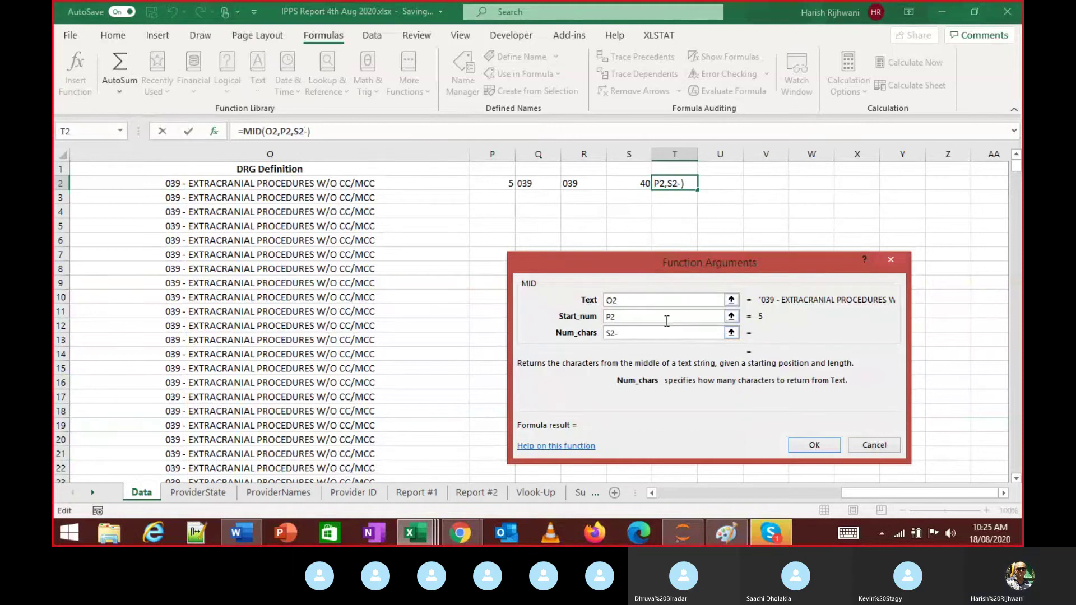
pyautogui.click(497, 181)
# Change the MID start number in T2 to P2+2 and complete the formula
pyautogui.click(625, 316)
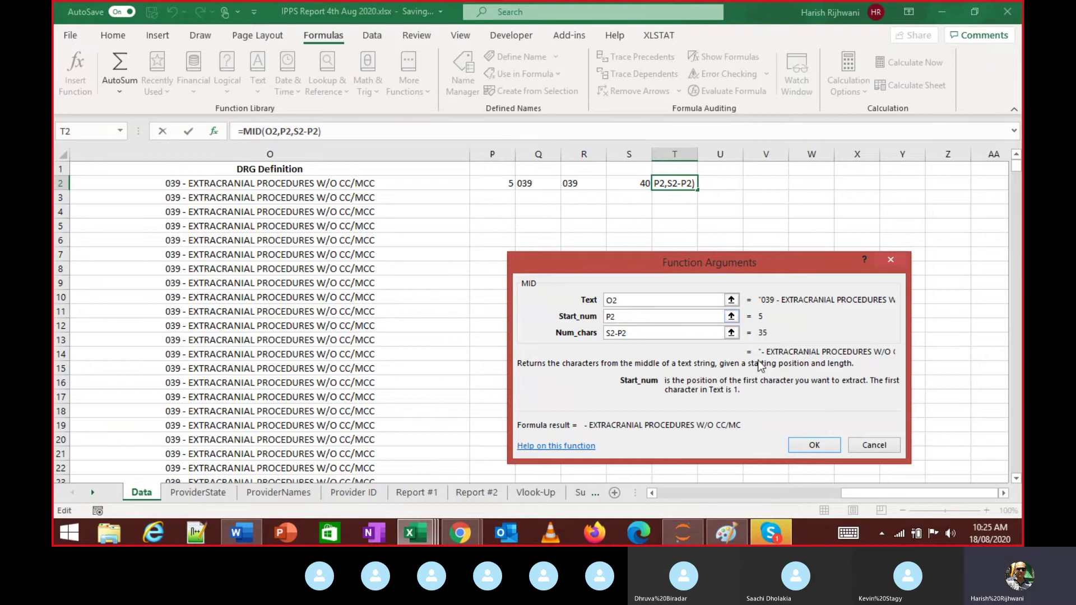
pyautogui.click(632, 316)
pyautogui.write('+2')
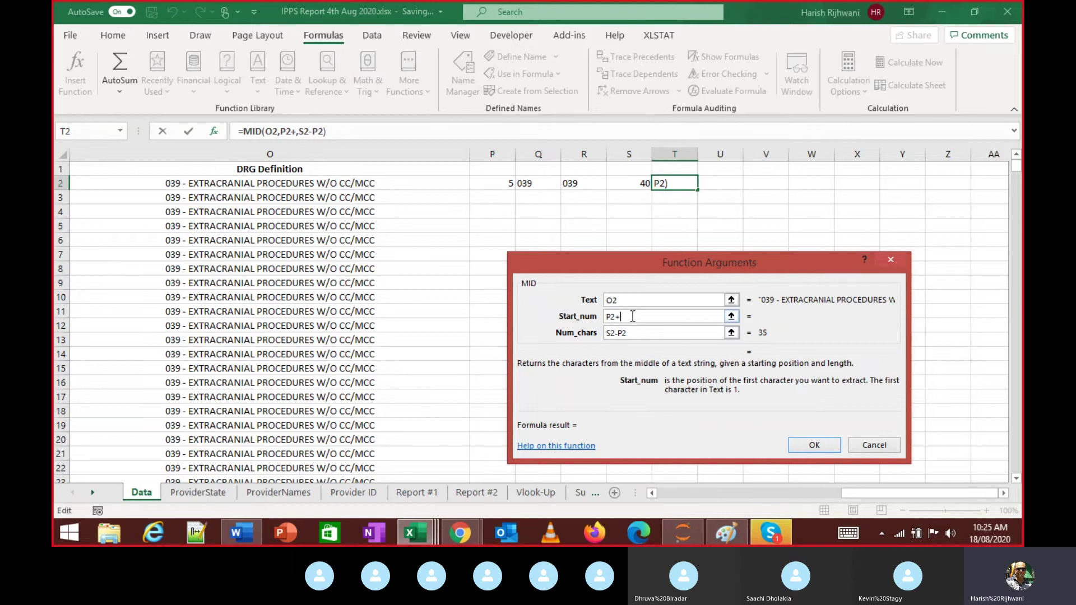
pyautogui.press('Tab')
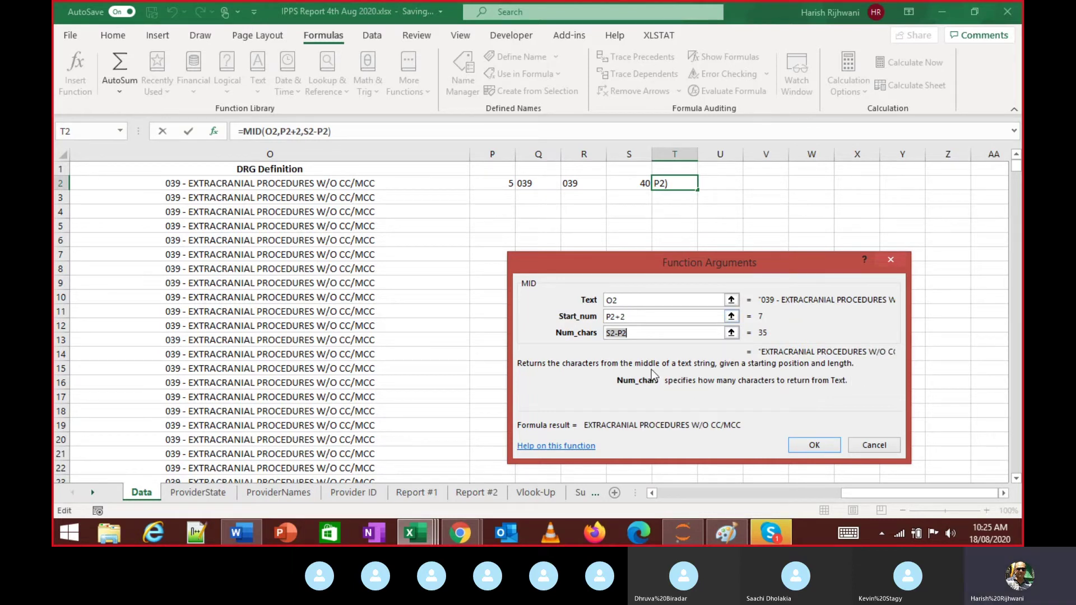
pyautogui.click(814, 444)
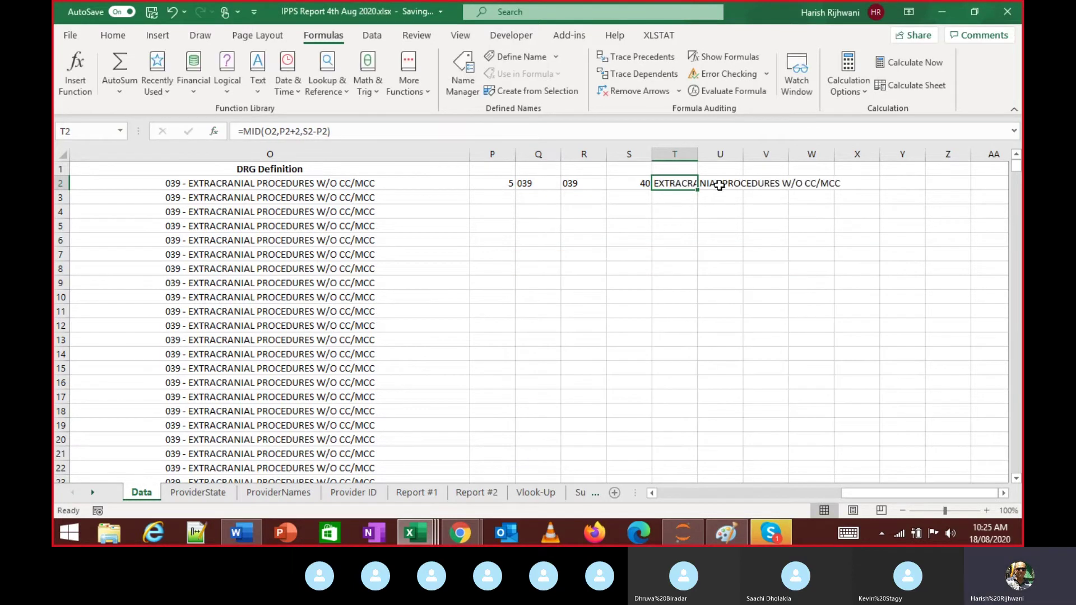
# Fit column T's width to the extracted description and check the MID formula in T2
pyautogui.press('F2')
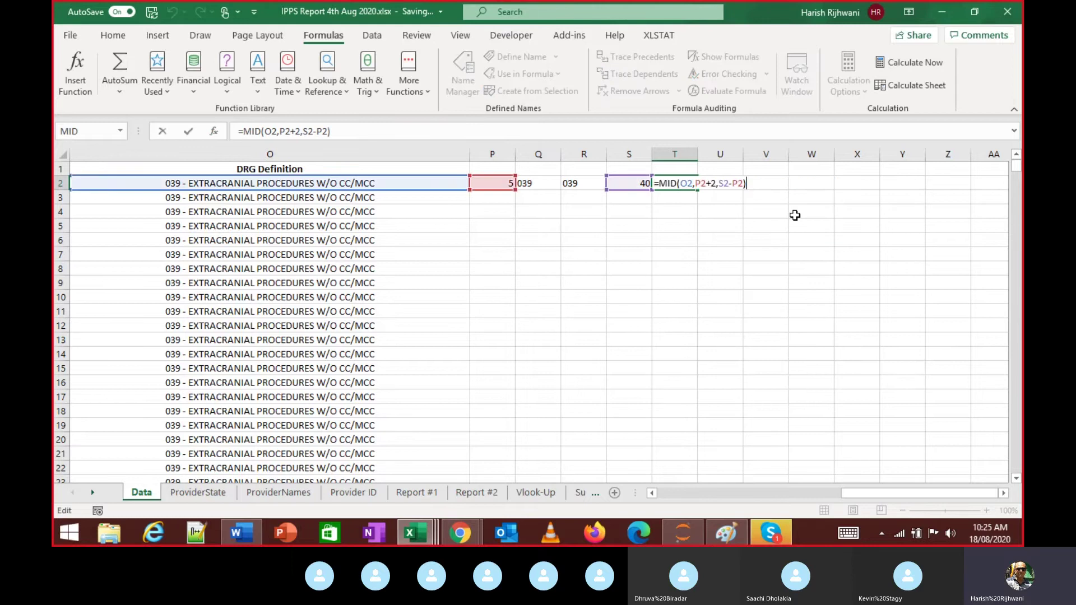
pyautogui.press('Escape')
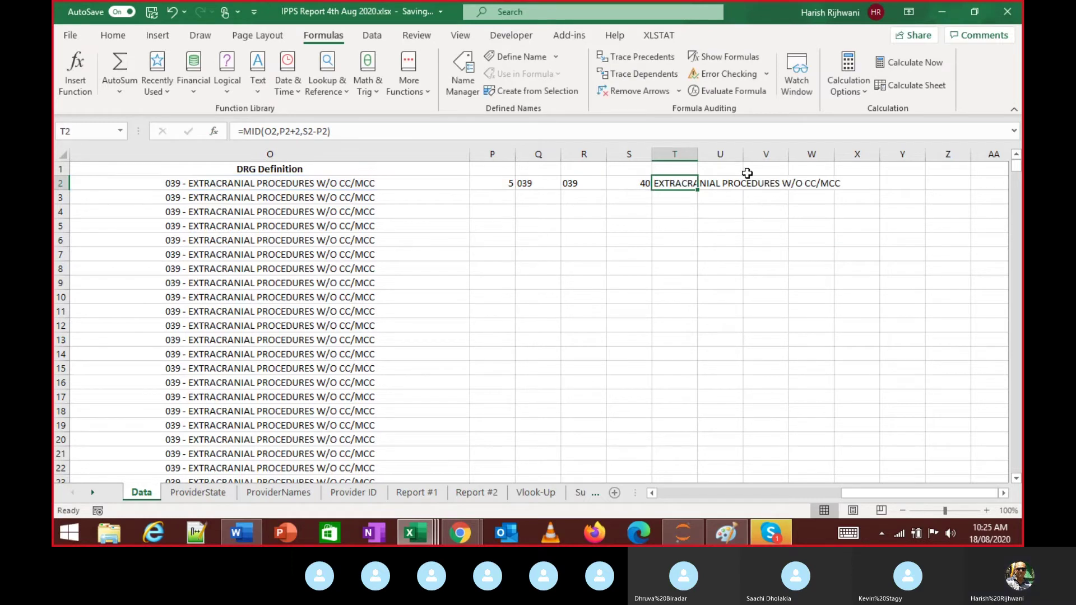
pyautogui.doubleClick(698, 154)
pyautogui.press('F2')
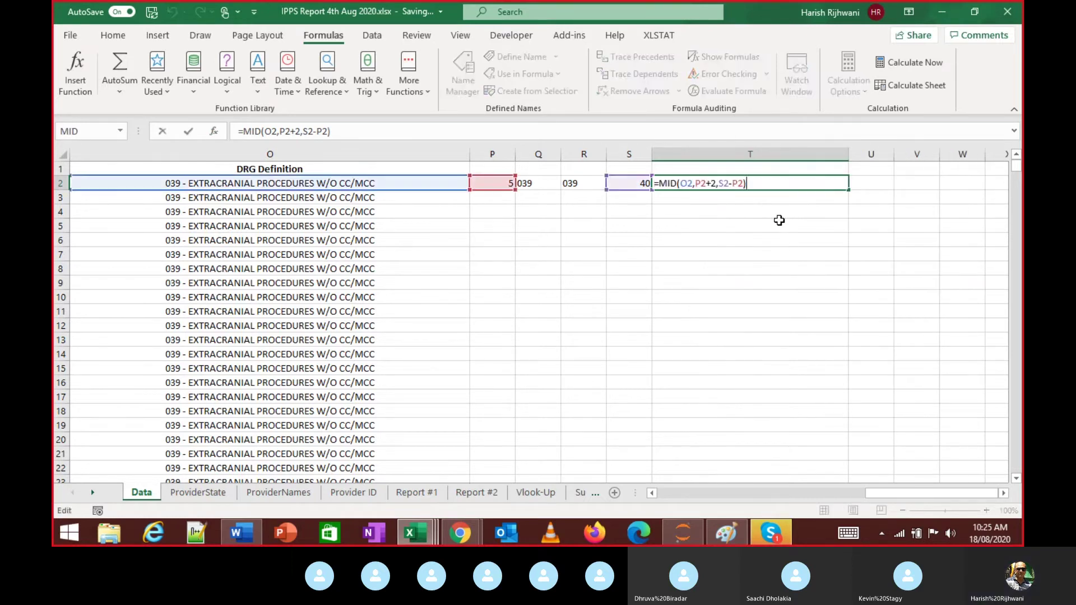
pyautogui.press('Escape')
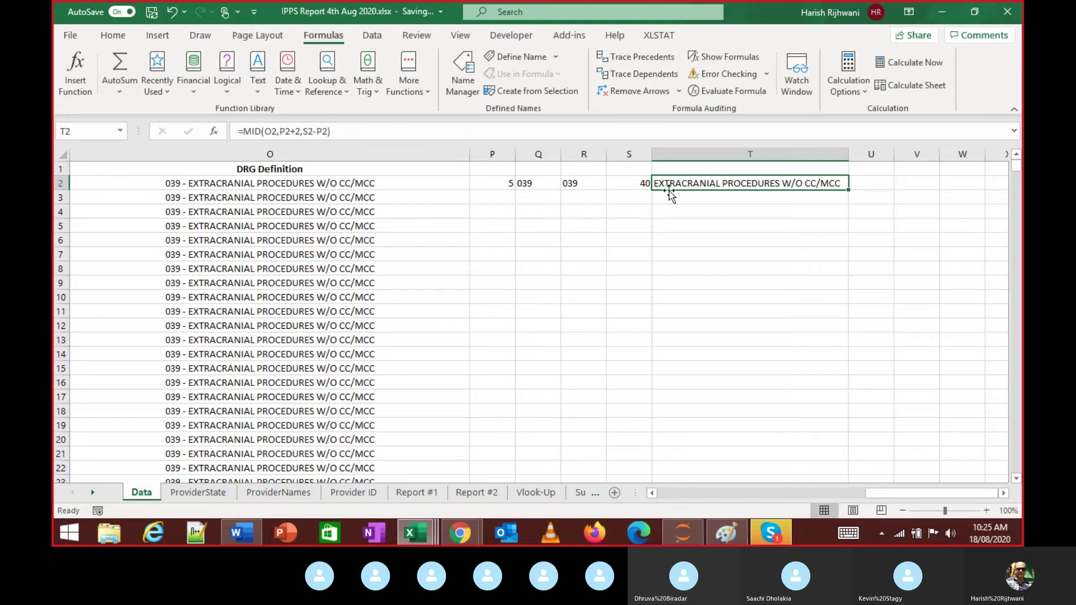
pyautogui.click(558, 181)
pyautogui.click(579, 182)
# Start a RIGHT formula in U2 with O2 as its text argument
pyautogui.click(871, 180)
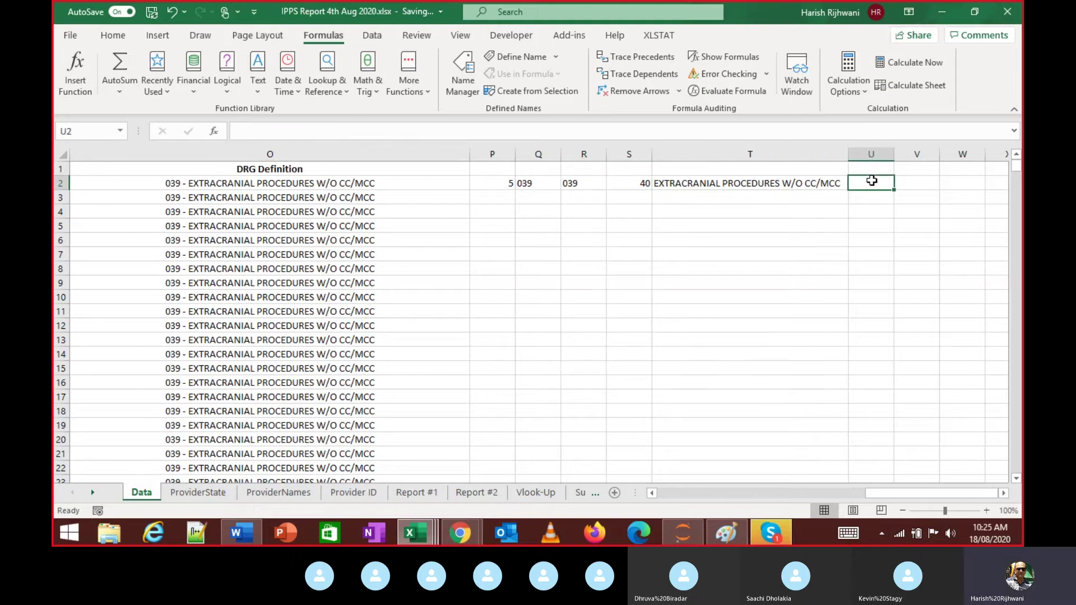
pyautogui.write('=rihj')
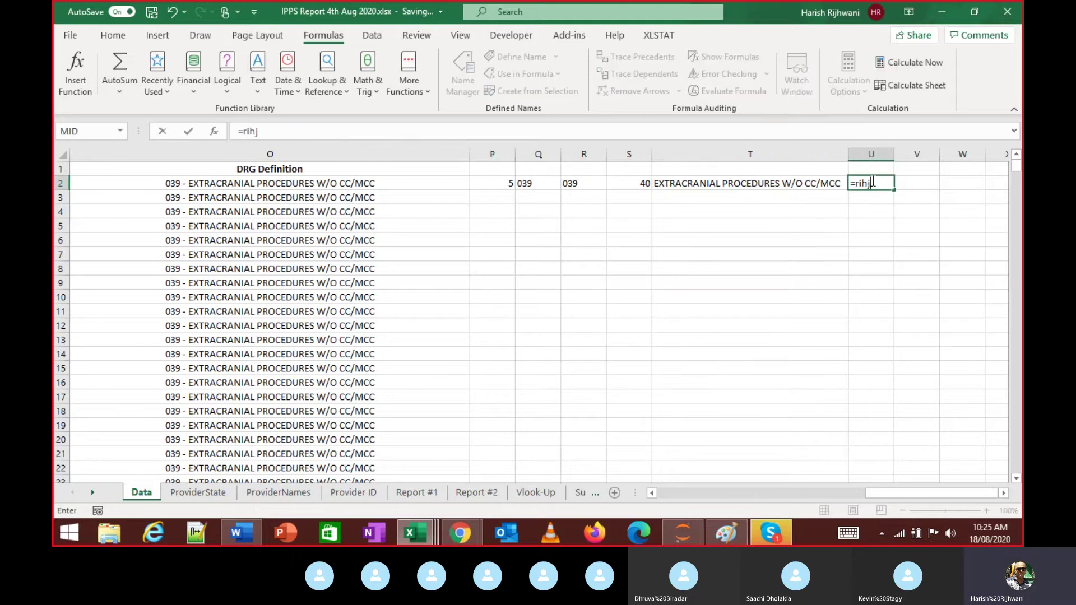
pyautogui.press('BackSpace')
pyautogui.press('BackSpace')
pyautogui.write('ght')
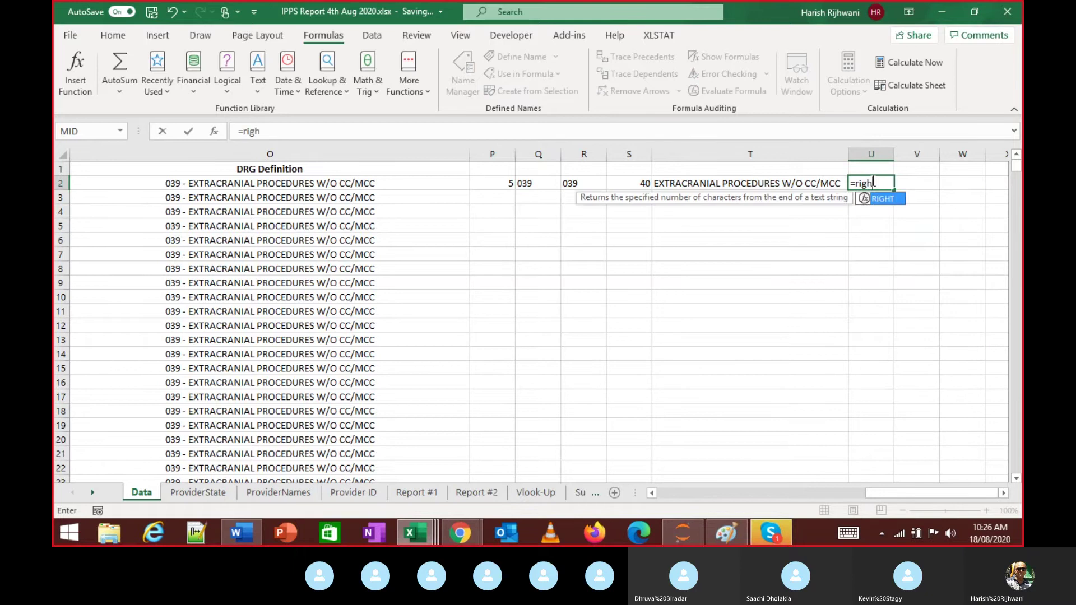
pyautogui.press('Tab')
pyautogui.press('Left')
pyautogui.press('Left')
pyautogui.press('Left')
pyautogui.press('Left')
pyautogui.press('Left')
pyautogui.press('Left')
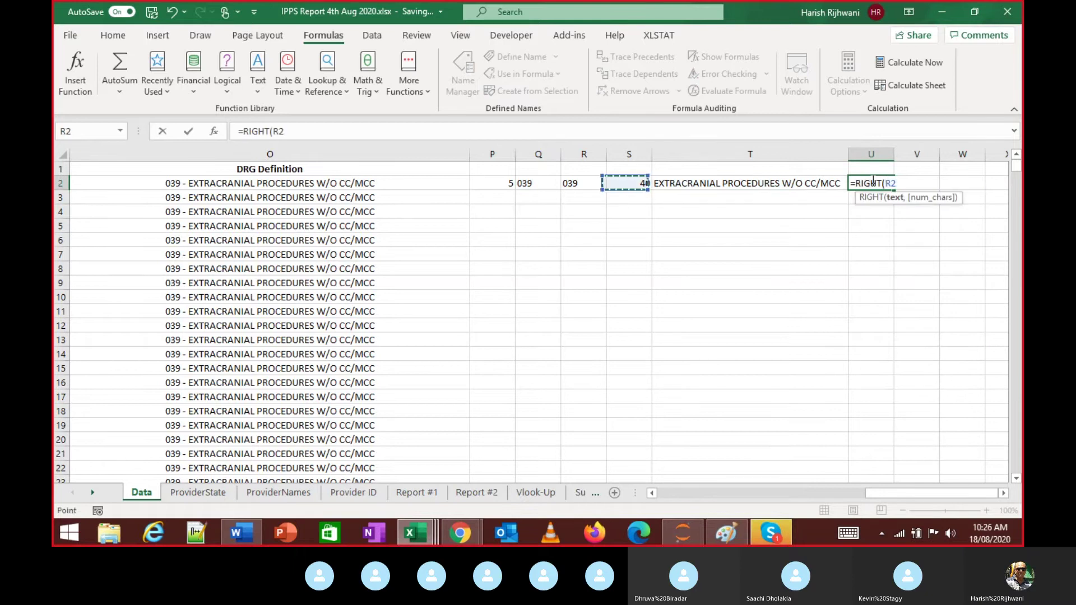
pyautogui.write(',')
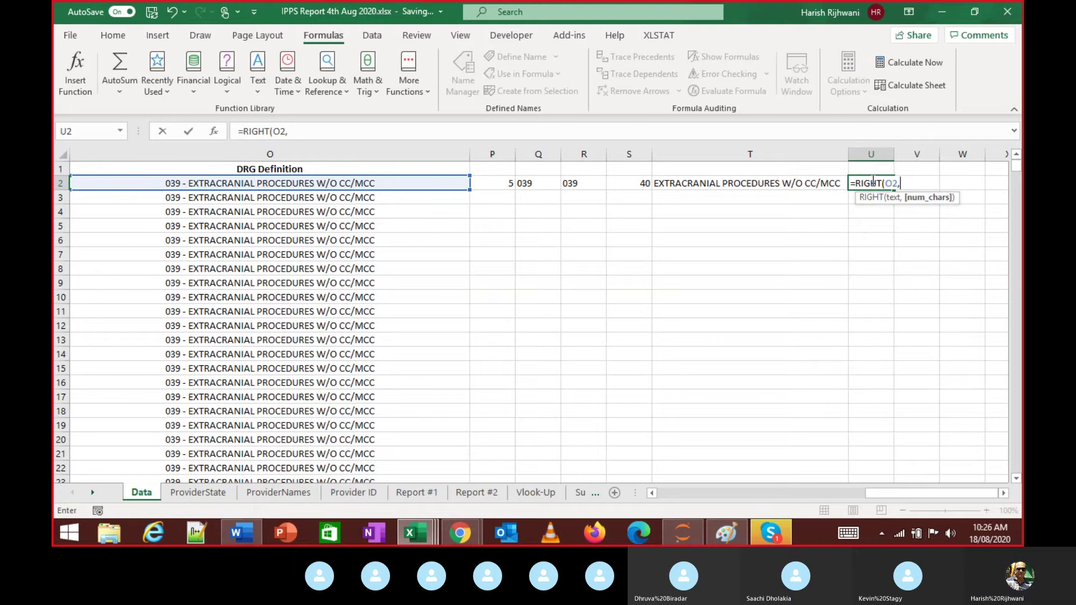
# Set the number of characters in the RIGHT formula to S2-P2 and complete it
pyautogui.press('Left')
pyautogui.press('Left')
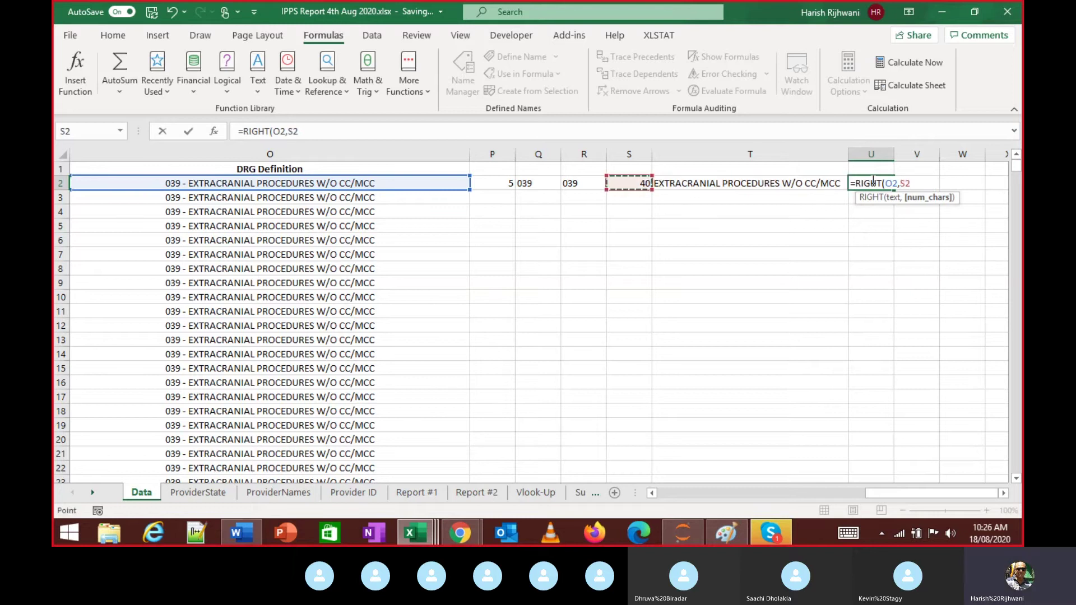
pyautogui.write('-')
pyautogui.press('Left')
pyautogui.press('Left')
pyautogui.press('Left')
pyautogui.press('Return')
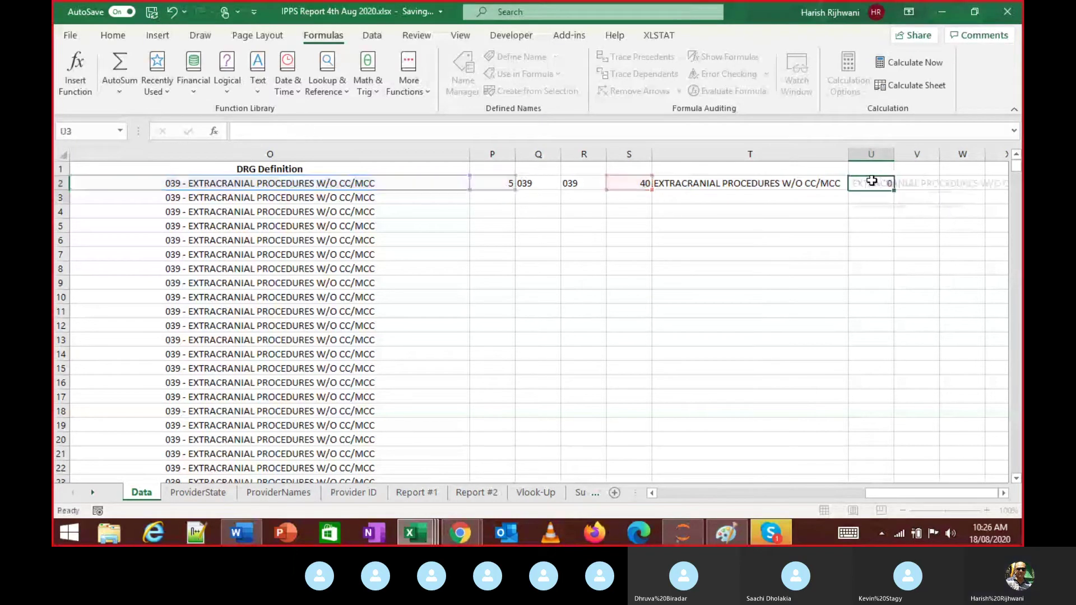
# Check the RIGHT formula in U2 and its full extracted description against the MID result in T2
pyautogui.click(872, 181)
pyautogui.press('Right')
pyautogui.press('Right')
pyautogui.press('Right')
pyautogui.press('Right')
pyautogui.press('Left')
pyautogui.press('Left')
pyautogui.press('Left')
pyautogui.press('Left')
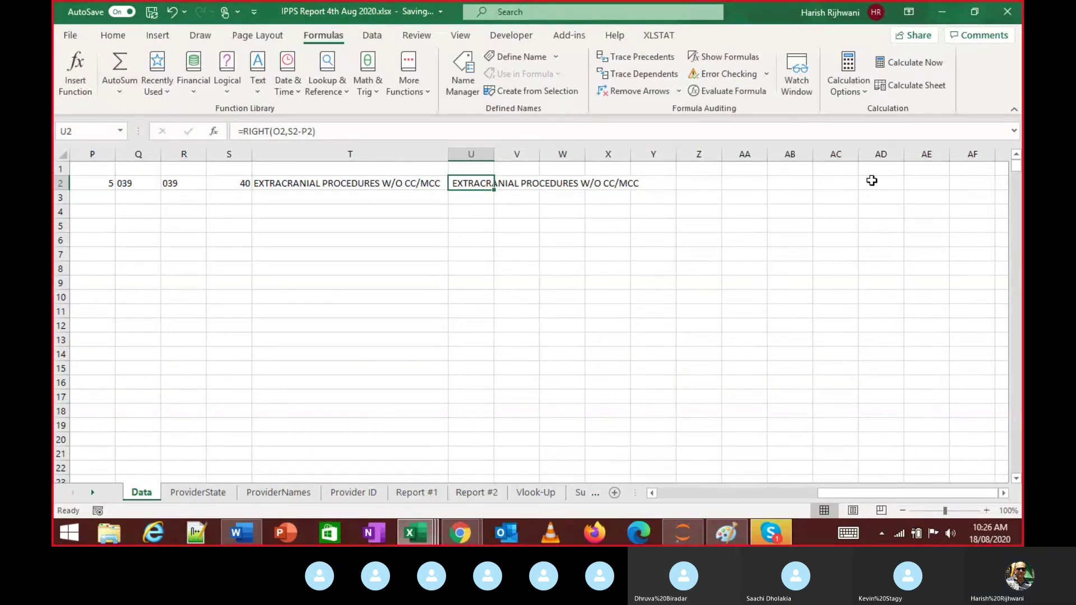
# Highlight the description part of the DRG definition in O2, from the last character back to the start of EXTRACRANIAL, and leave the cell unedited
pyautogui.press('Left')
pyautogui.press('Left')
pyautogui.press('Left')
pyautogui.press('Left')
pyautogui.press('Left')
pyautogui.press('Left')
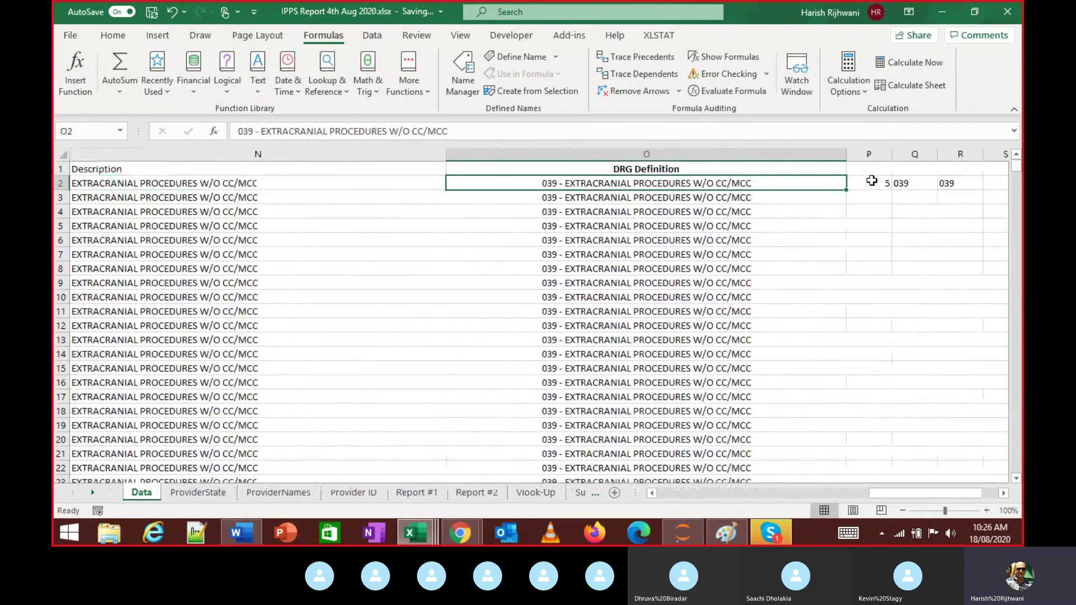
pyautogui.press('F2')
pyautogui.press('Left')
pyautogui.press('Left')
pyautogui.press('Left')
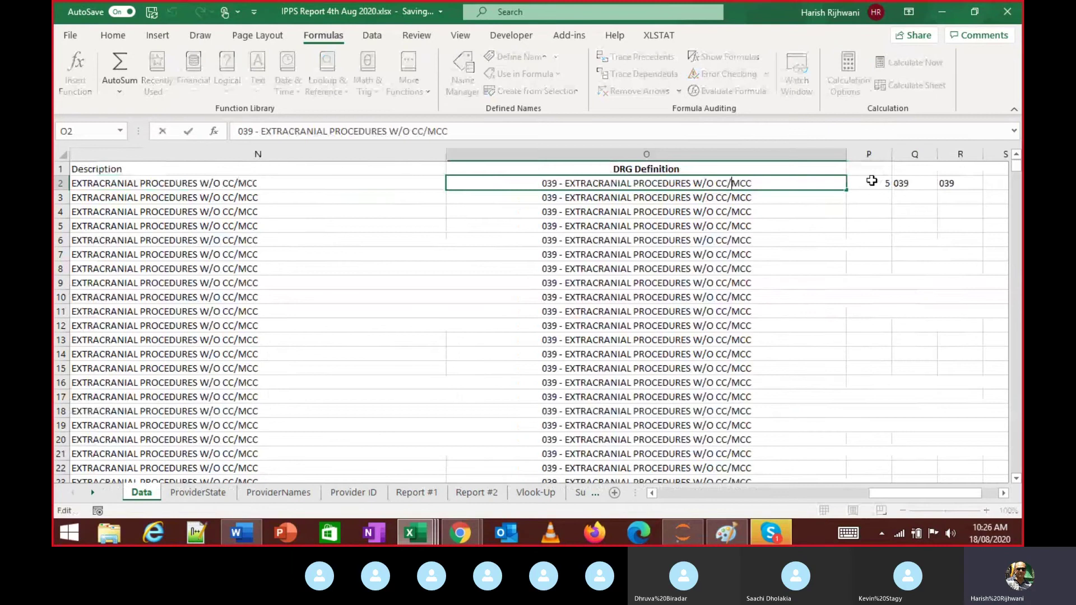
pyautogui.press('End')
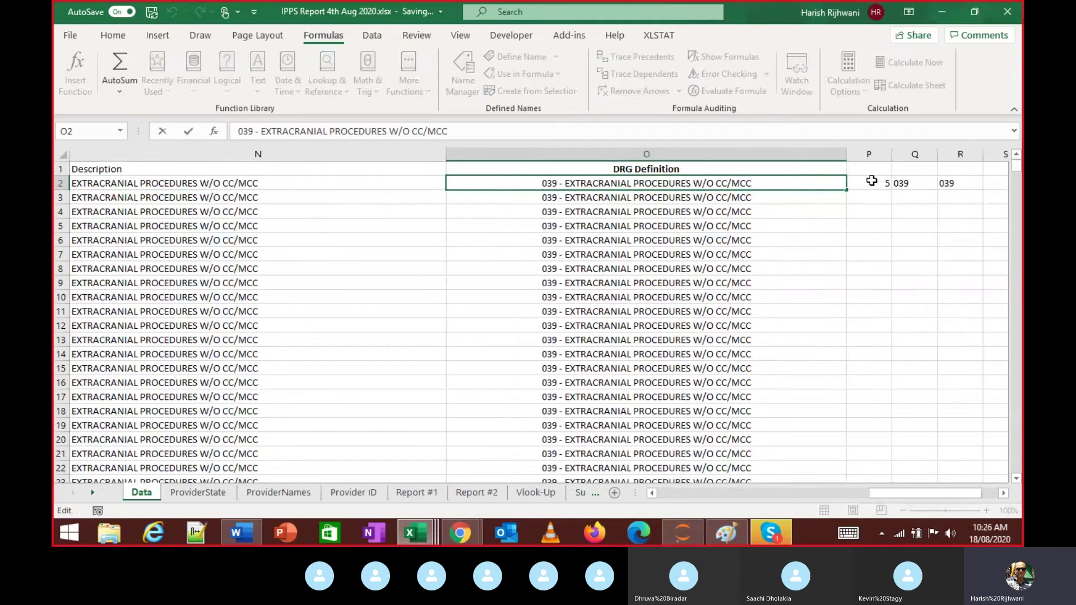
pyautogui.hotkey('shift', 'Left')
pyautogui.hotkey('shift', 'Left')
pyautogui.hotkey('shift', 'Left')
pyautogui.hotkey('shift', 'Left')
pyautogui.hotkey('shift', 'Left')
pyautogui.hotkey('shift', 'Left')
pyautogui.hotkey('shift', 'Left')
pyautogui.hotkey('shift', 'Left')
pyautogui.hotkey('shift', 'Left')
pyautogui.hotkey('shift', 'Left')
pyautogui.hotkey('shift', 'Left')
pyautogui.hotkey('shift', 'Left')
pyautogui.hotkey('shift', 'Left')
pyautogui.hotkey('shift', 'Left')
pyautogui.hotkey('shift', 'Left')
pyautogui.hotkey('shift', 'Left')
pyautogui.hotkey('shift', 'Left')
pyautogui.hotkey('shift', 'Left')
pyautogui.hotkey('shift', 'Left')
pyautogui.hotkey('shift', 'Left')
pyautogui.hotkey('shift', 'Left')
pyautogui.hotkey('shift', 'Left')
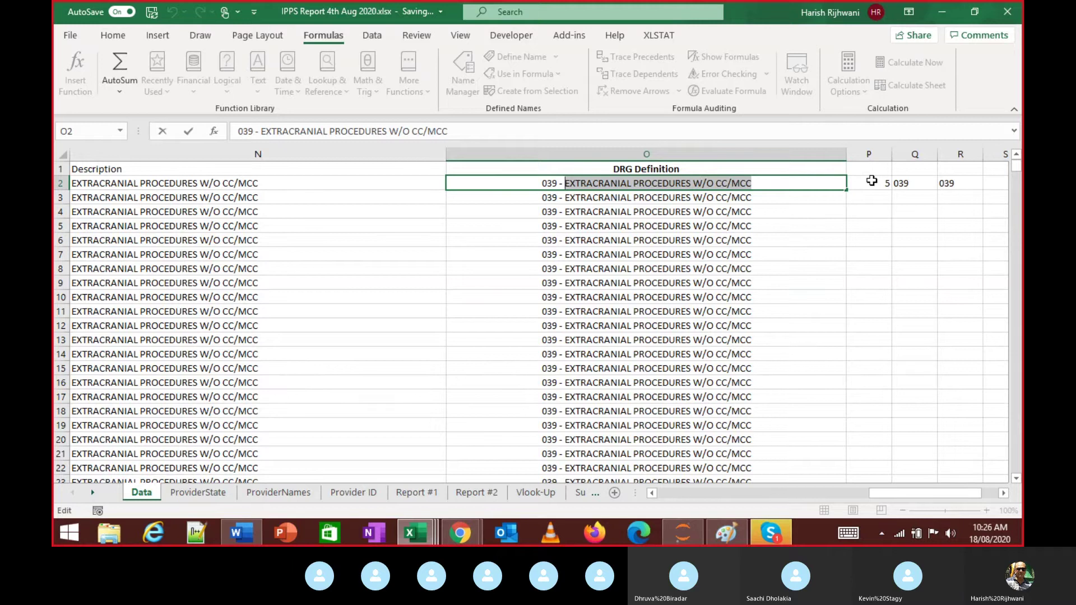
pyautogui.press('Escape')
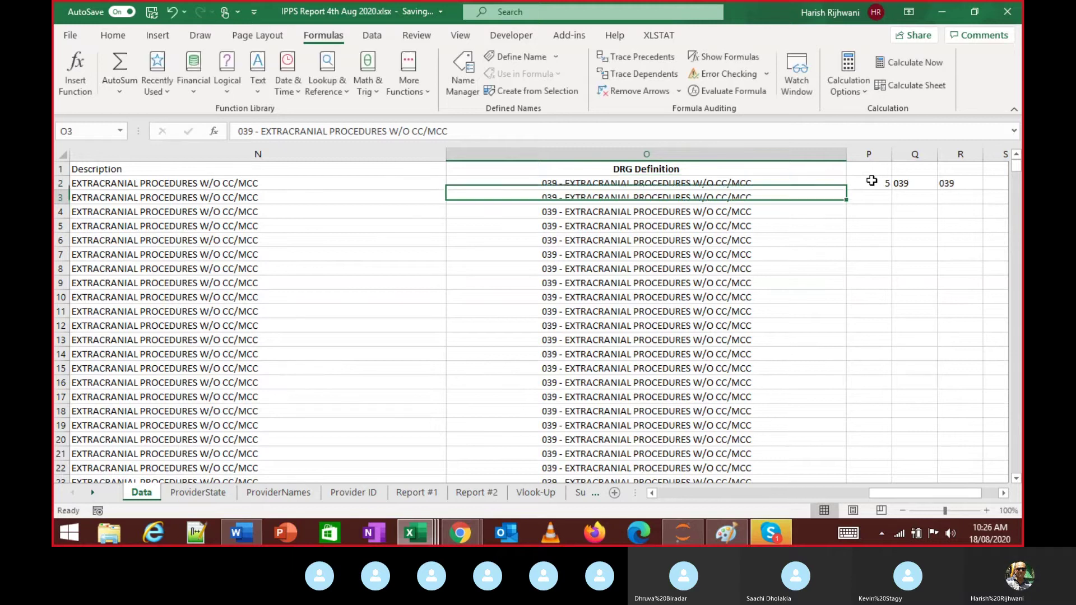
# Review the text formulas in row 2 from U2 back to the SEARCH formula in P2
pyautogui.press('Right')
pyautogui.press('Right')
pyautogui.press('Right')
pyautogui.press('Right')
pyautogui.press('Right')
pyautogui.press('Right')
pyautogui.press('Right')
pyautogui.press('Right')
pyautogui.press('Right')
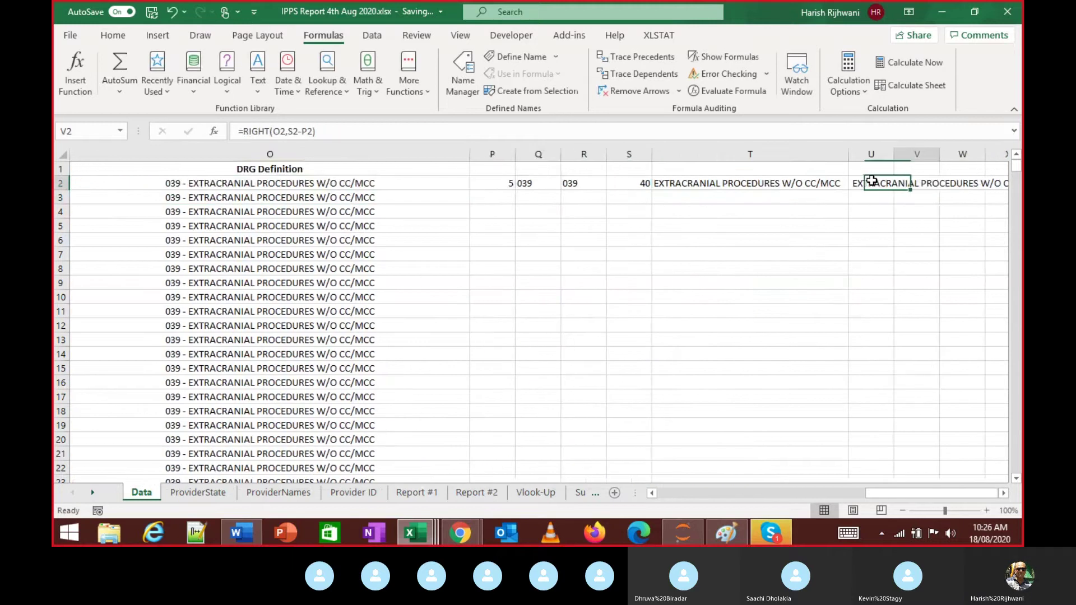
pyautogui.press('Left')
pyautogui.press('Left')
pyautogui.press('Left')
pyautogui.press('Left')
pyautogui.press('Left')
pyautogui.press('Left')
pyautogui.press('Left')
pyautogui.press('Left')
pyautogui.press('Left')
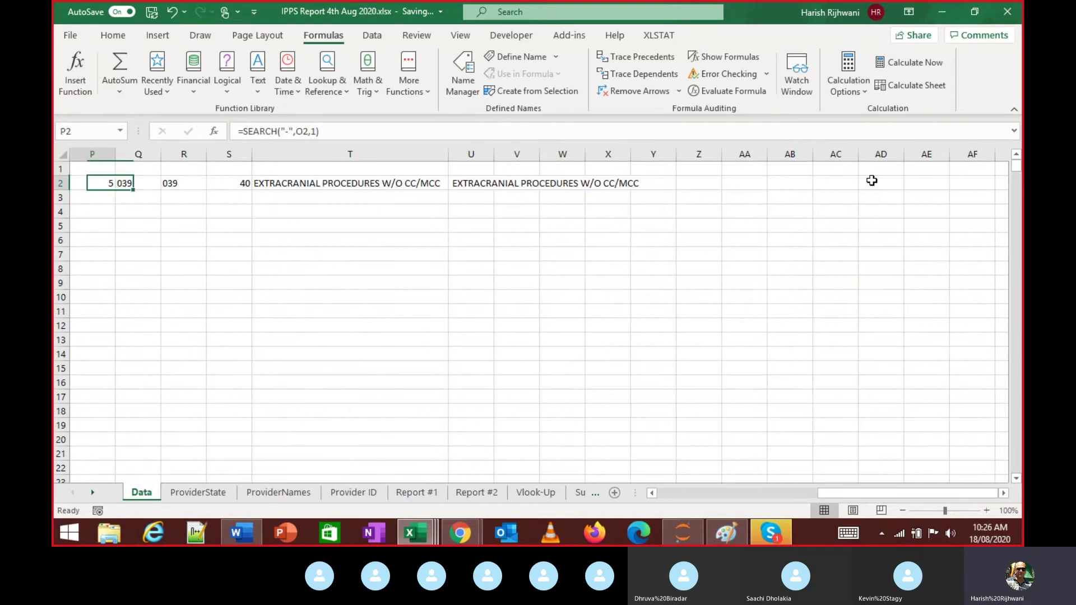
pyautogui.press('Right')
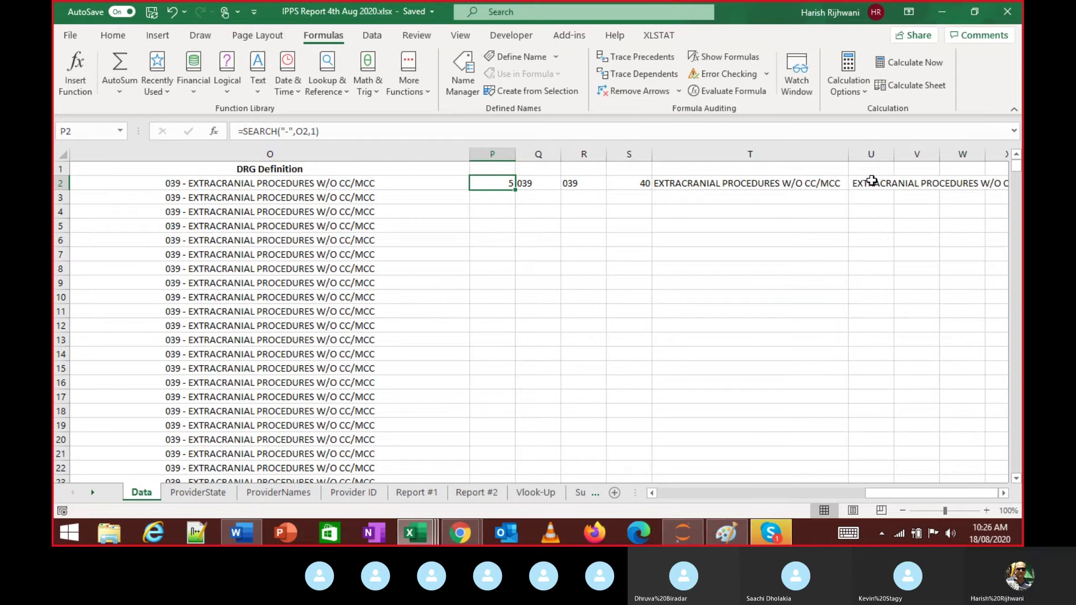
pyautogui.press('Left')
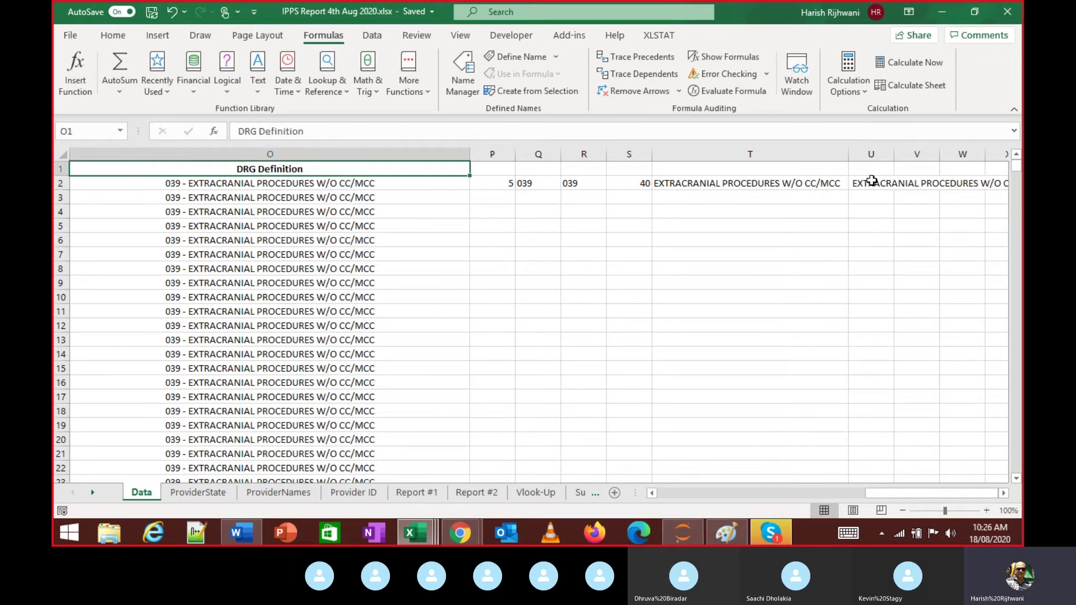
pyautogui.press('Right')
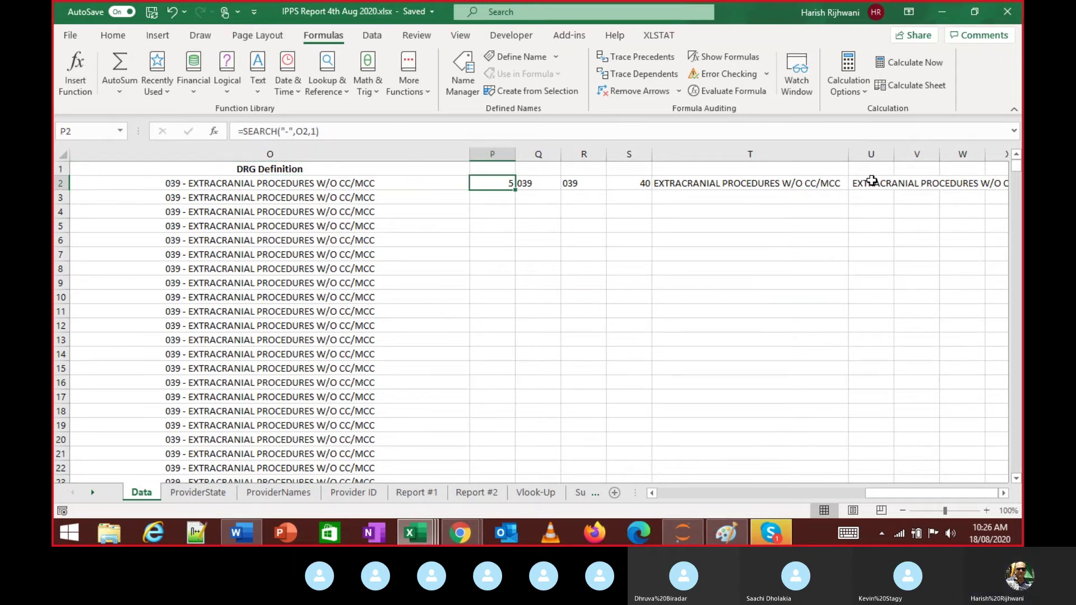
# List the function names LEFT, SEARCH, MID and RIGHT in cells P4 to P7
pyautogui.press('Down')
pyautogui.press('Down')
pyautogui.write('L')
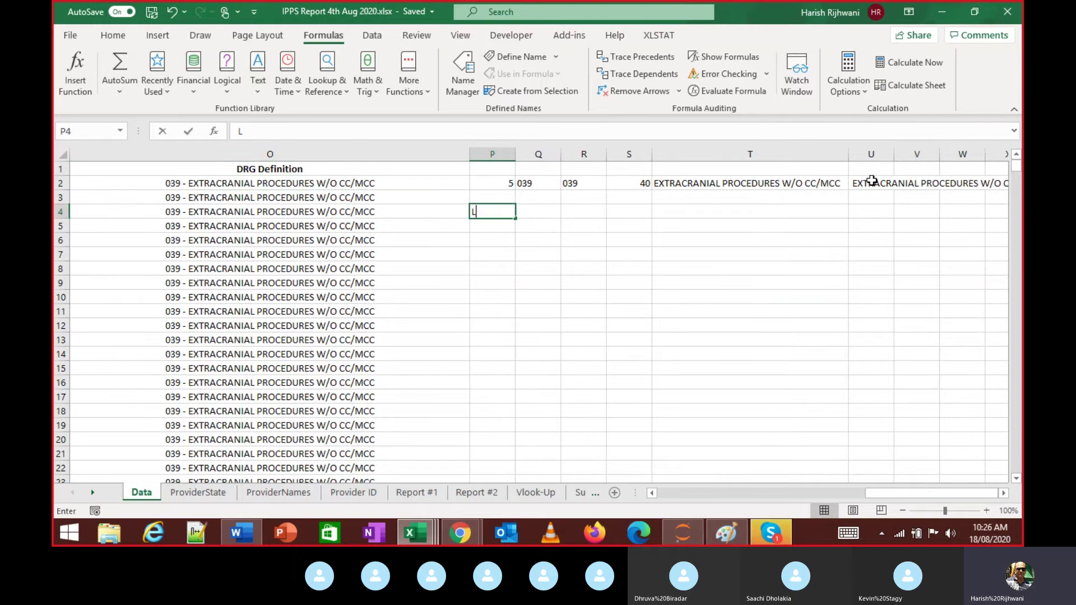
pyautogui.write('EFT')
pyautogui.press('Return')
pyautogui.write('SEAR')
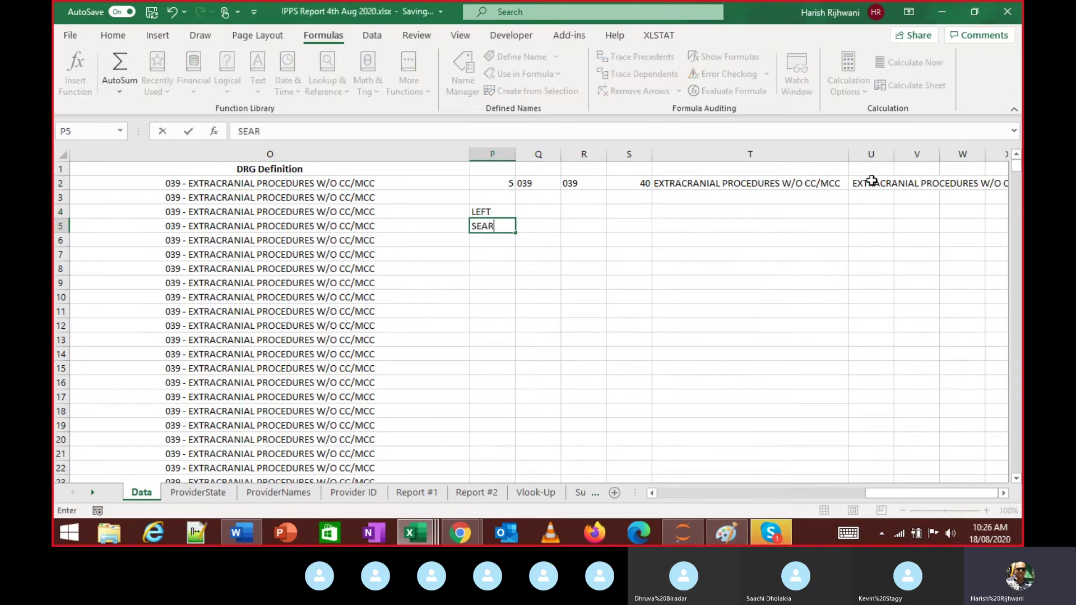
pyautogui.write('CH')
pyautogui.press('Return')
pyautogui.write('MID')
pyautogui.press('Up')
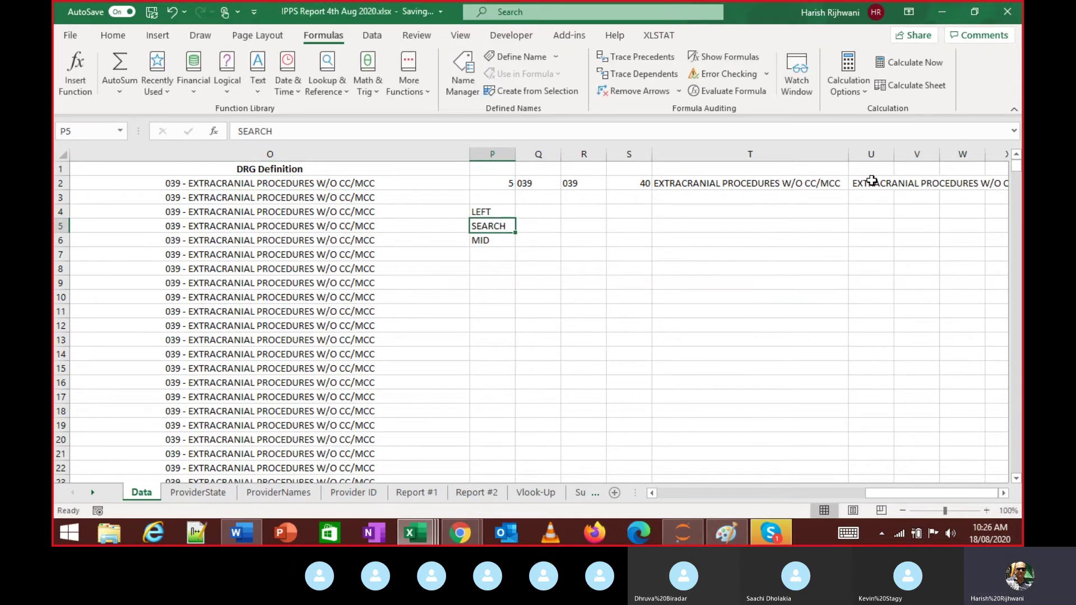
pyautogui.write('RI')
pyautogui.press('Escape')
pyautogui.press('Down')
pyautogui.press('Down')
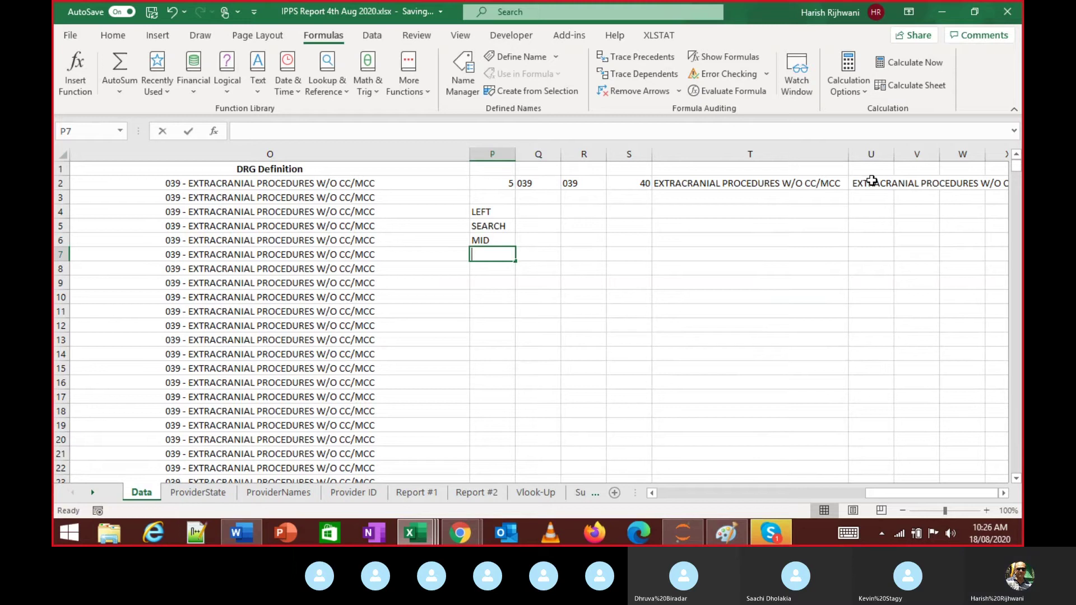
pyautogui.write('R')
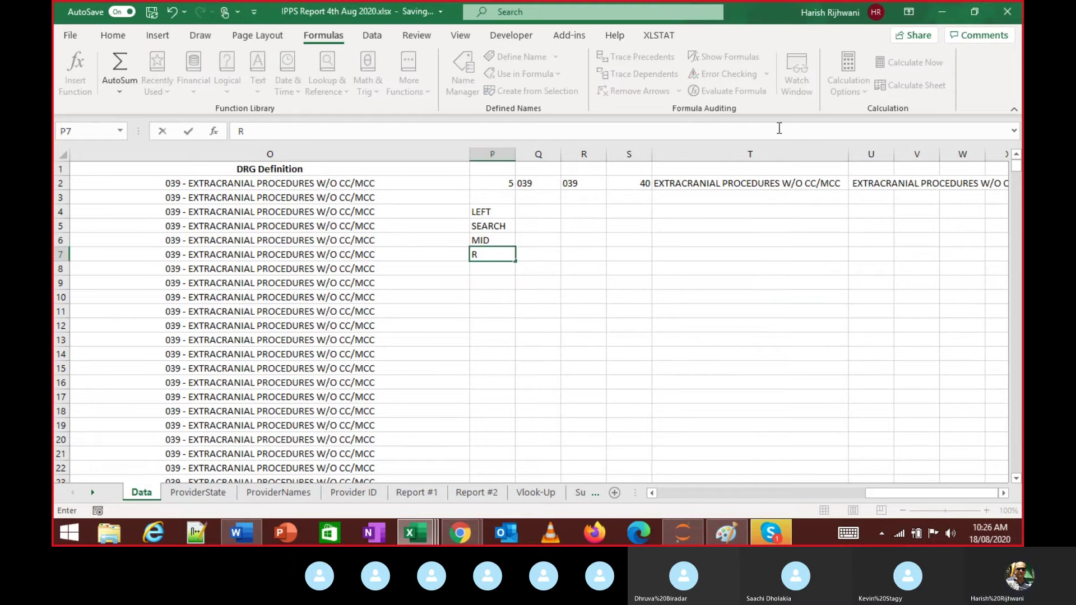
pyautogui.write('IGHT')
pyautogui.press('Return')
# Highlight the list of function names in P4:P7 and review it with the row 2 formulas above
pyautogui.press('Up')
pyautogui.press('Up')
pyautogui.press('Up')
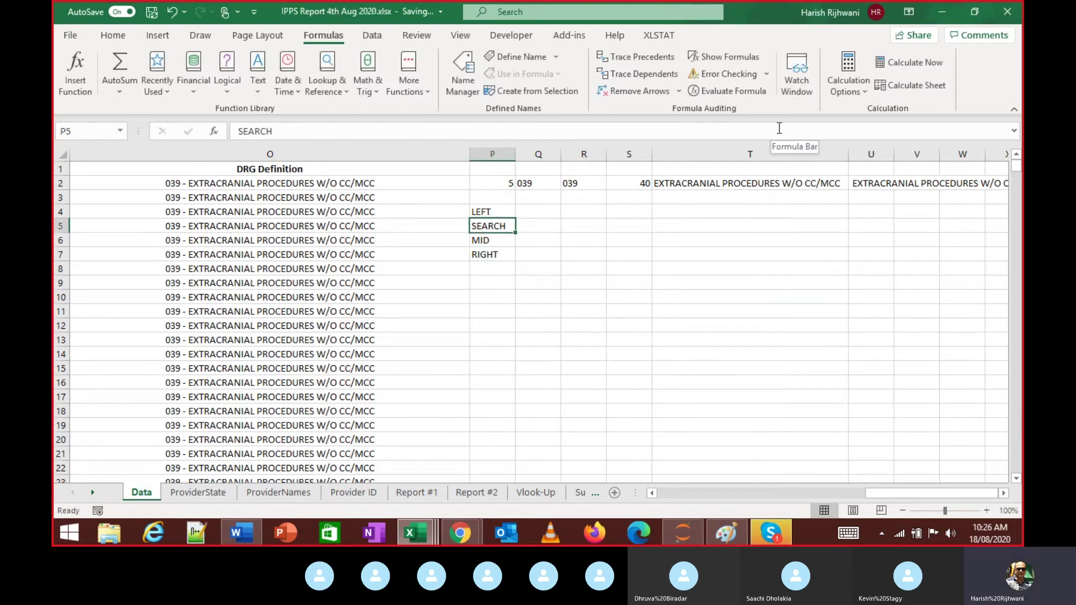
pyautogui.press('Up')
pyautogui.hotkey('shift', 'Down')
pyautogui.hotkey('shift', 'Down')
pyautogui.hotkey('shift', 'Down')
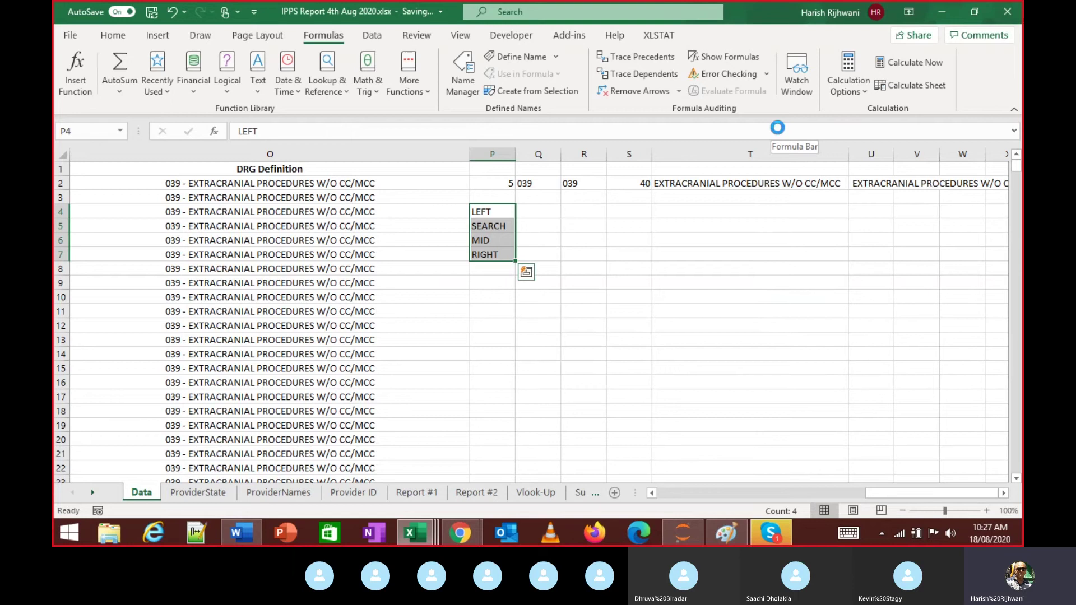
pyautogui.press('Up')
pyautogui.press('Up')
pyautogui.press('Up')
pyautogui.press('Right')
pyautogui.press('Down')
pyautogui.press('Left')
pyautogui.press('Down')
pyautogui.press('Down')
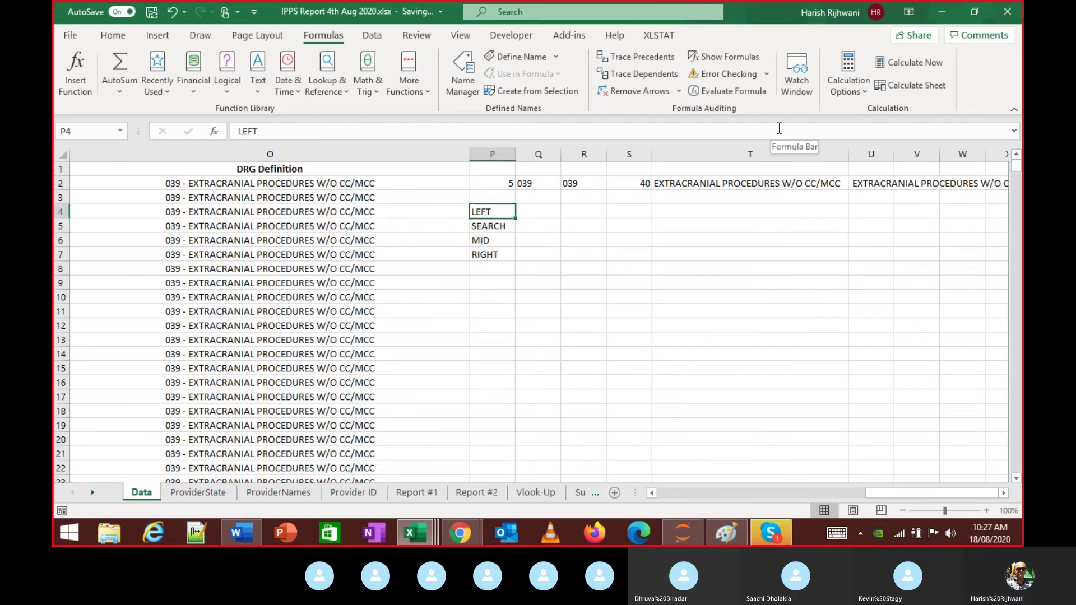
# From empty cell P9, search the function library for XLOOK, examine the arguments of XLOOKUP, and close without inserting it
pyautogui.press('Down')
pyautogui.press('Down')
pyautogui.press('Down')
pyautogui.press('Down')
pyautogui.press('Down')
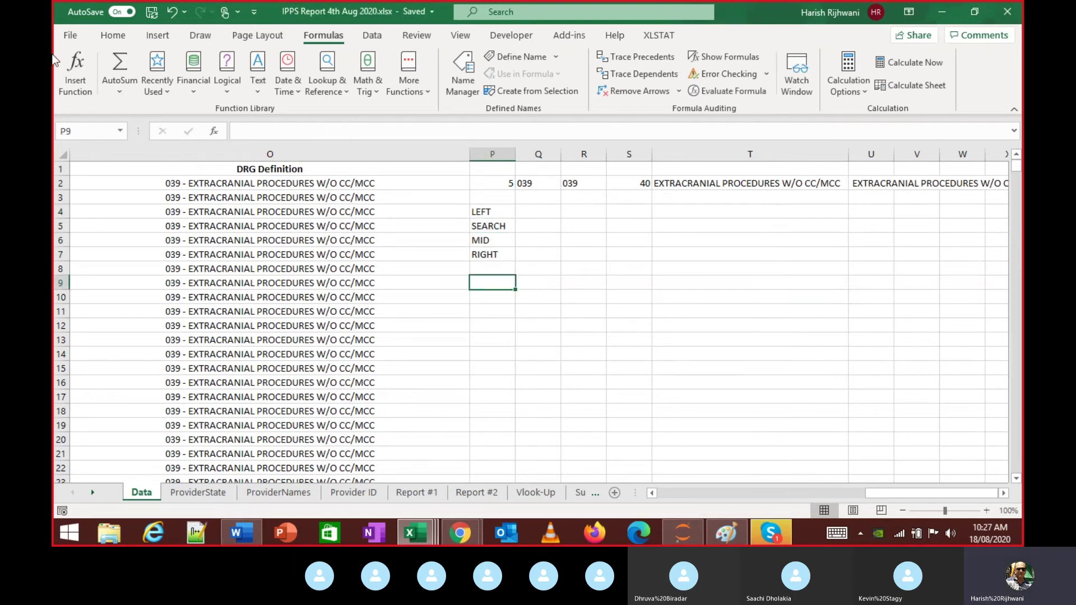
pyautogui.click(75, 70)
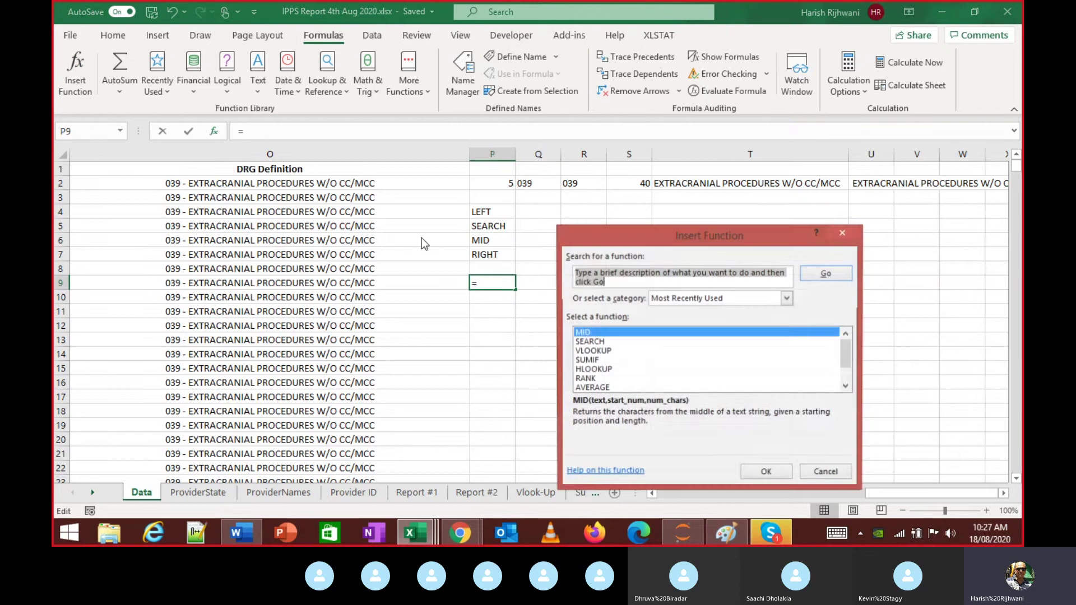
pyautogui.click(603, 369)
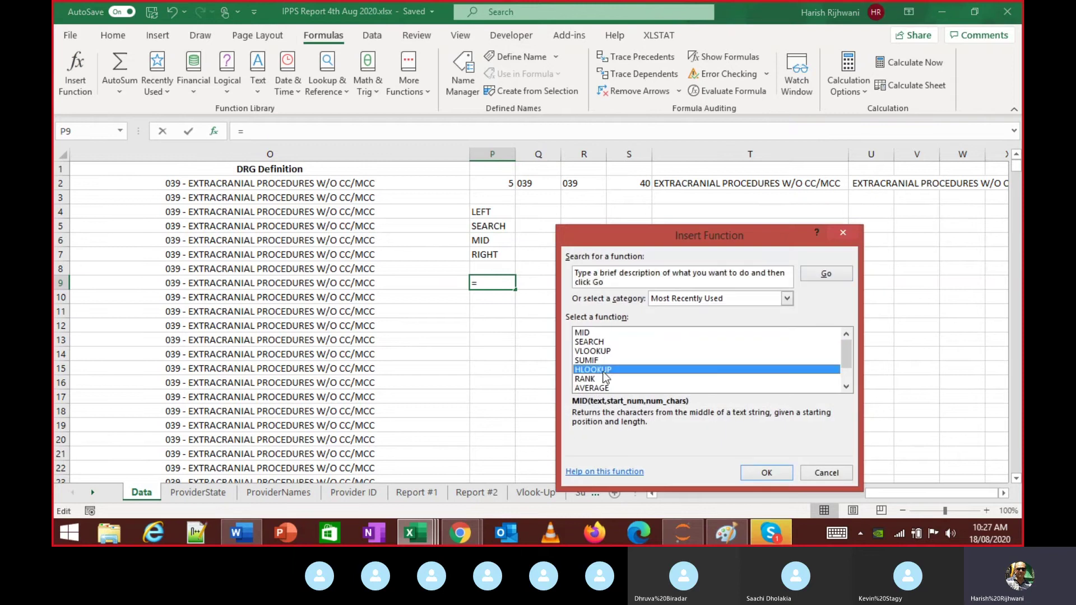
pyautogui.click(626, 279)
pyautogui.moveTo(622, 285); pyautogui.dragTo(536, 258)
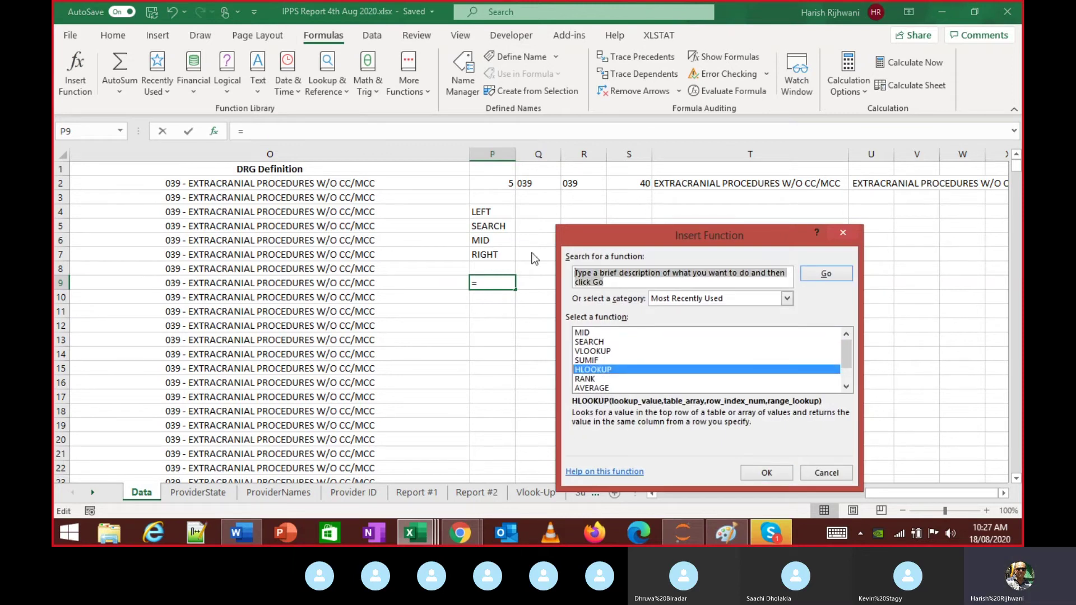
pyautogui.press('BackSpace')
pyautogui.write('XLOOK')
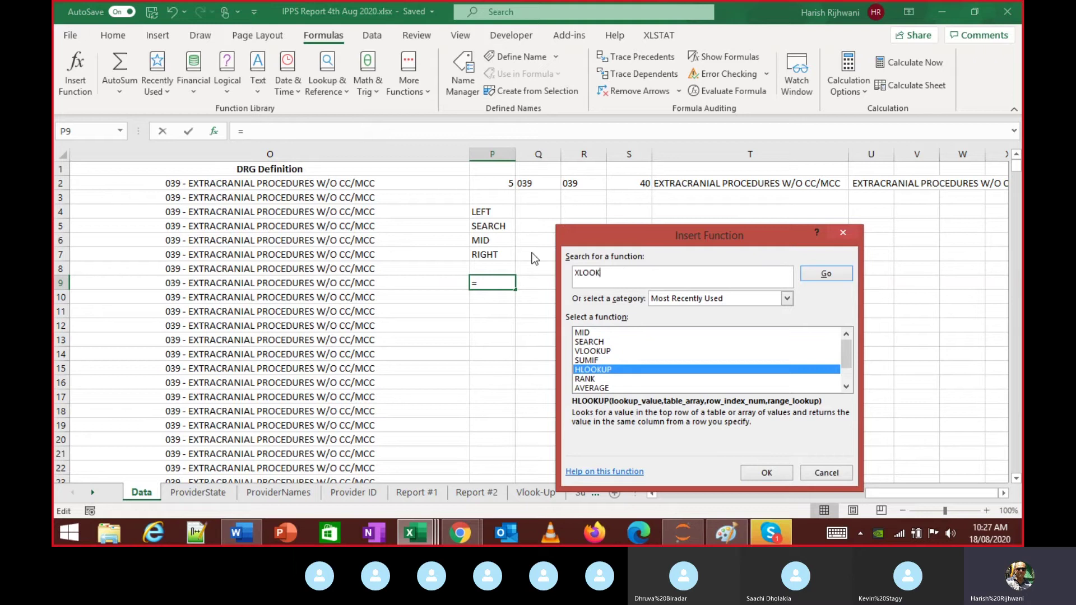
pyautogui.press('Return')
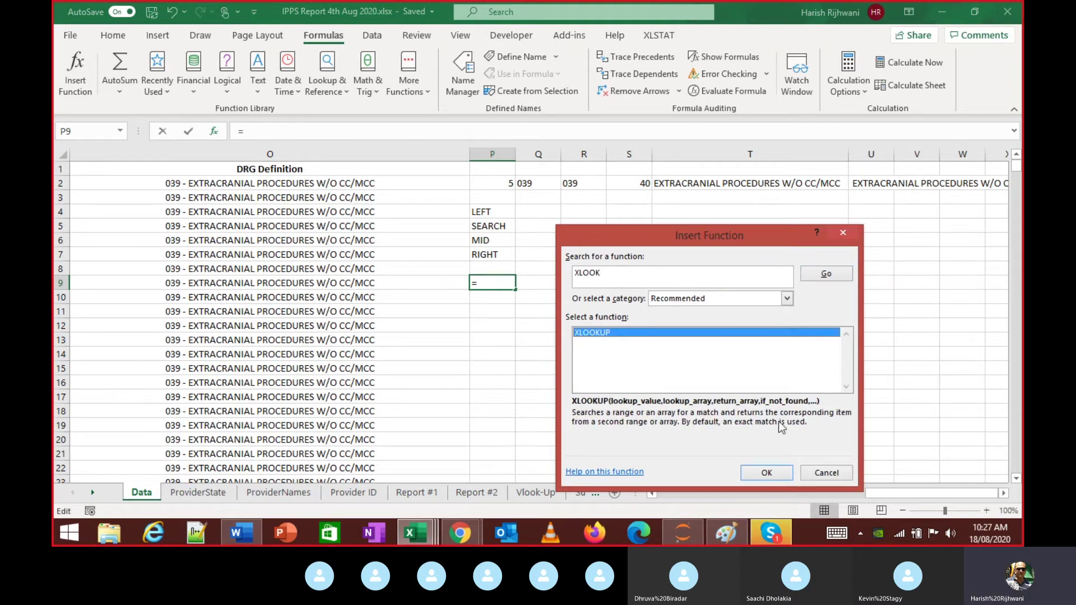
pyautogui.click(775, 471)
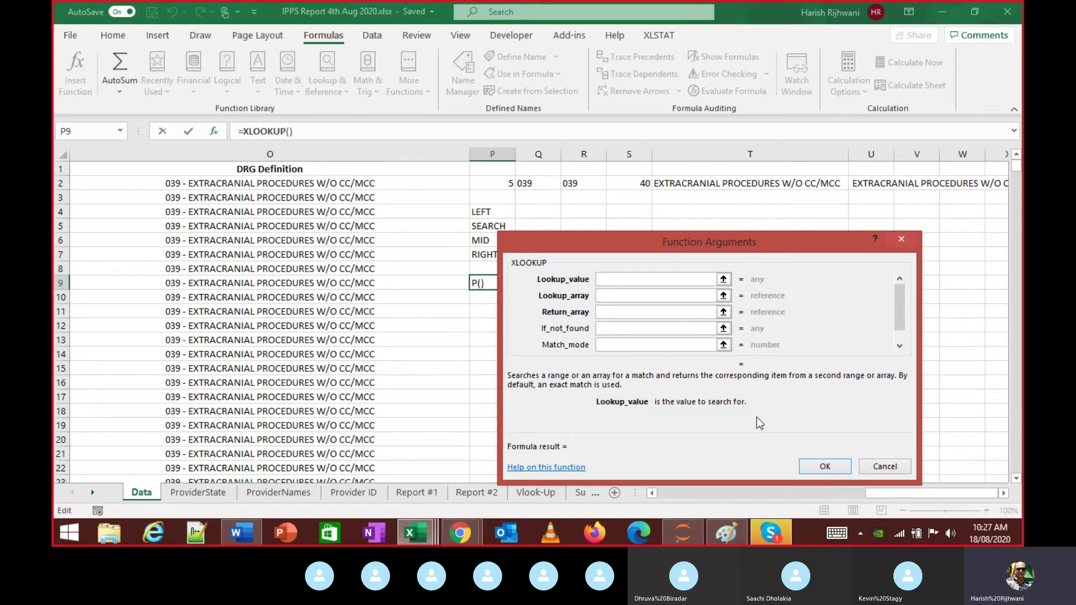
pyautogui.press('Escape')
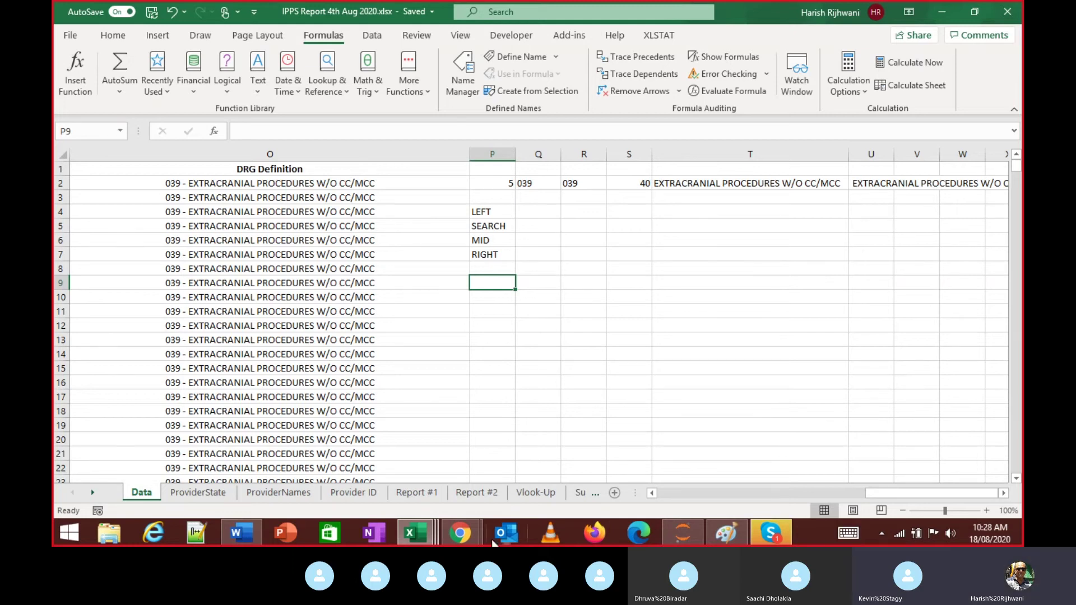
# On the Report #2 sheet, examine the DRG Description VLOOKUP formula in D5 and the code entry in D3
pyautogui.click(479, 493)
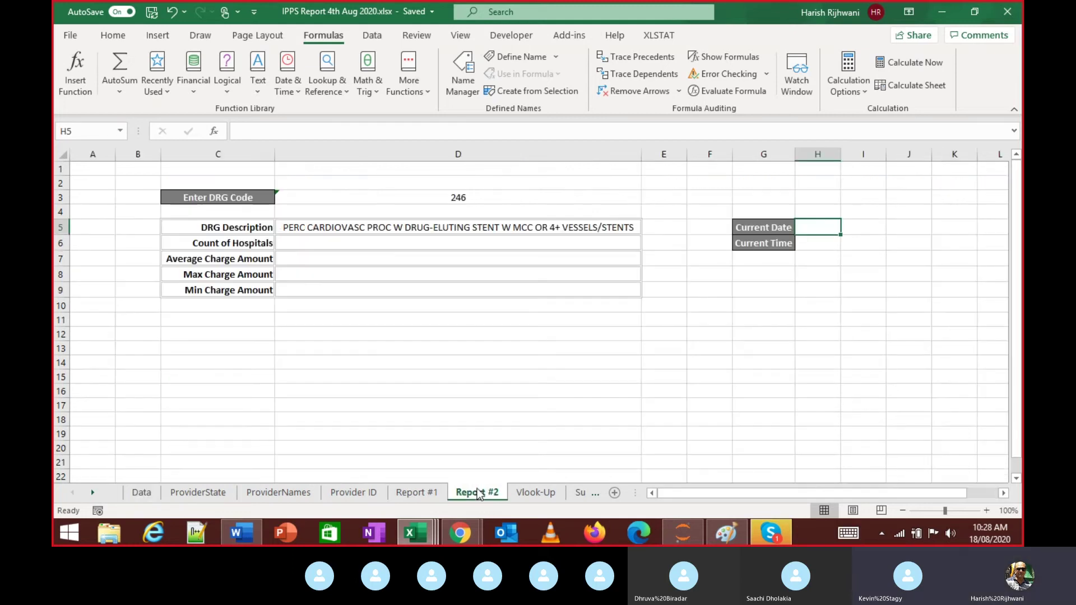
pyautogui.click(405, 224)
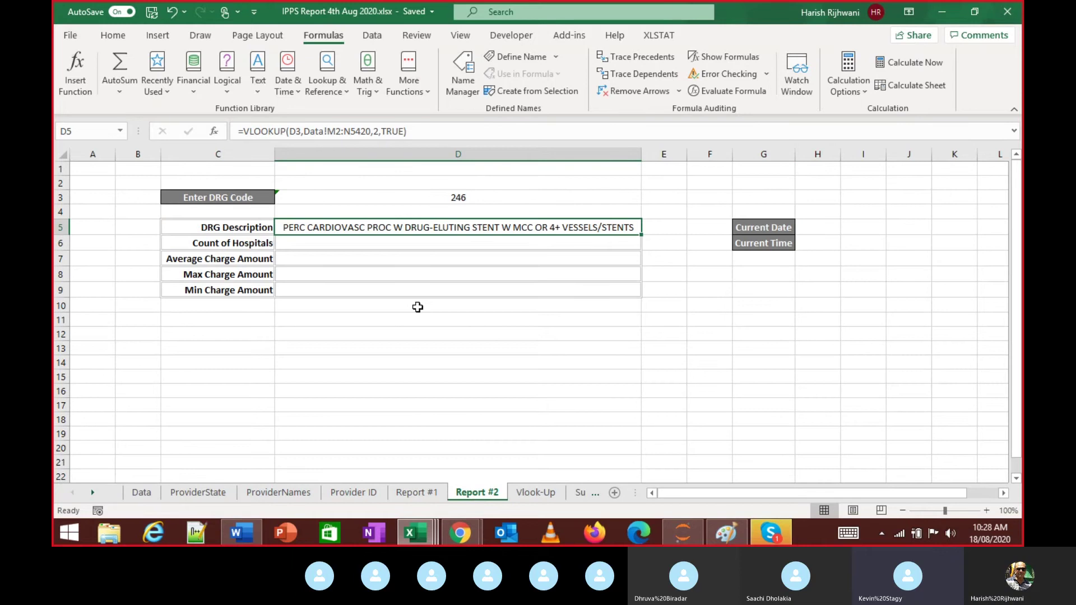
pyautogui.click(449, 201)
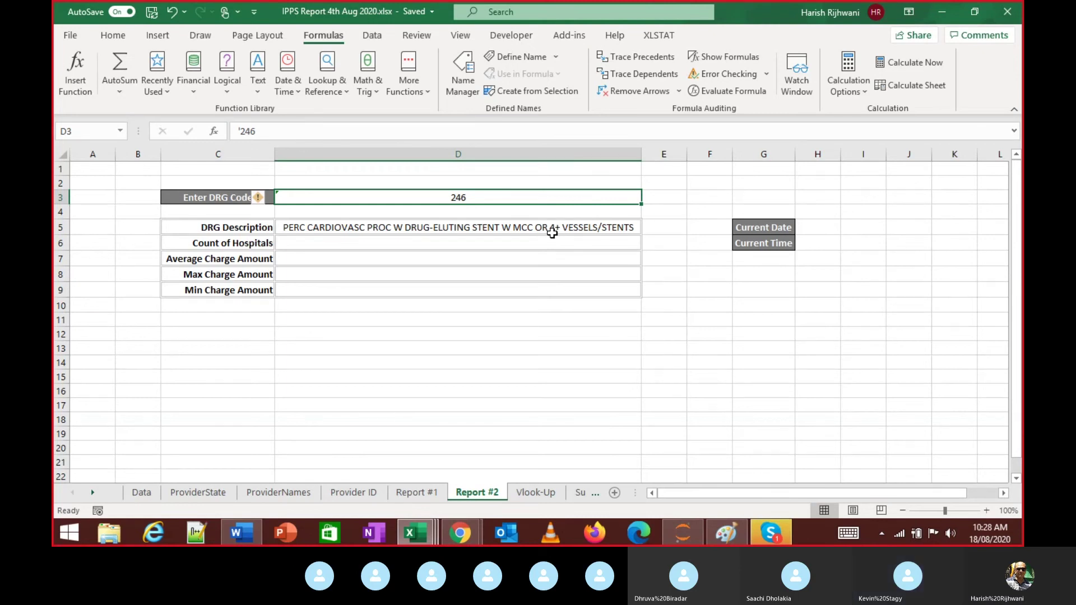
pyautogui.click(529, 223)
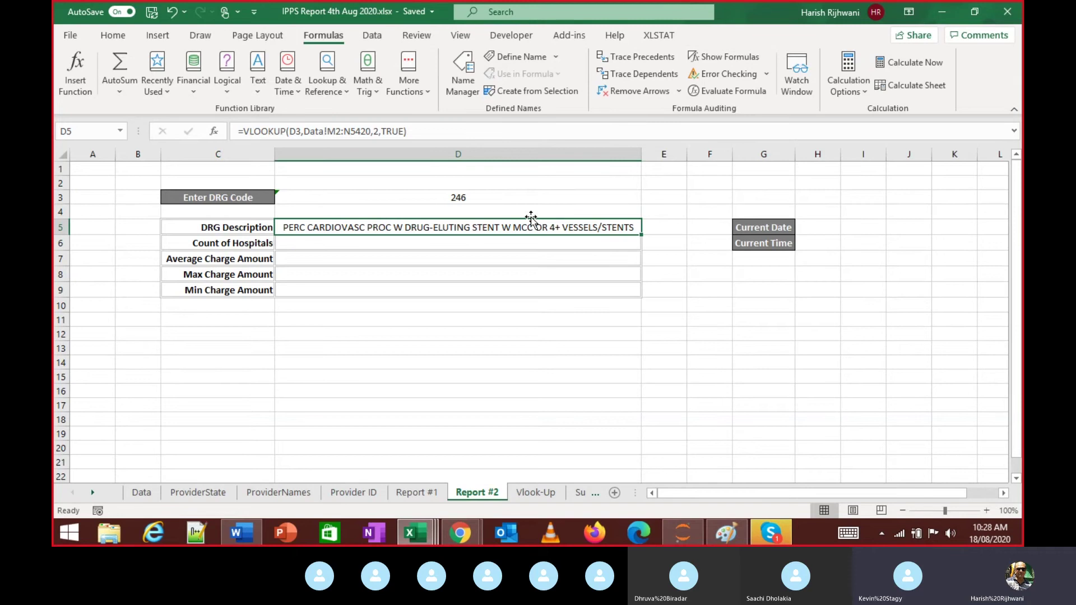
# Re-enter the DRG code in D3 as the plain number 246 and return to the description lookup in D5
pyautogui.press('Up')
pyautogui.press('Up')
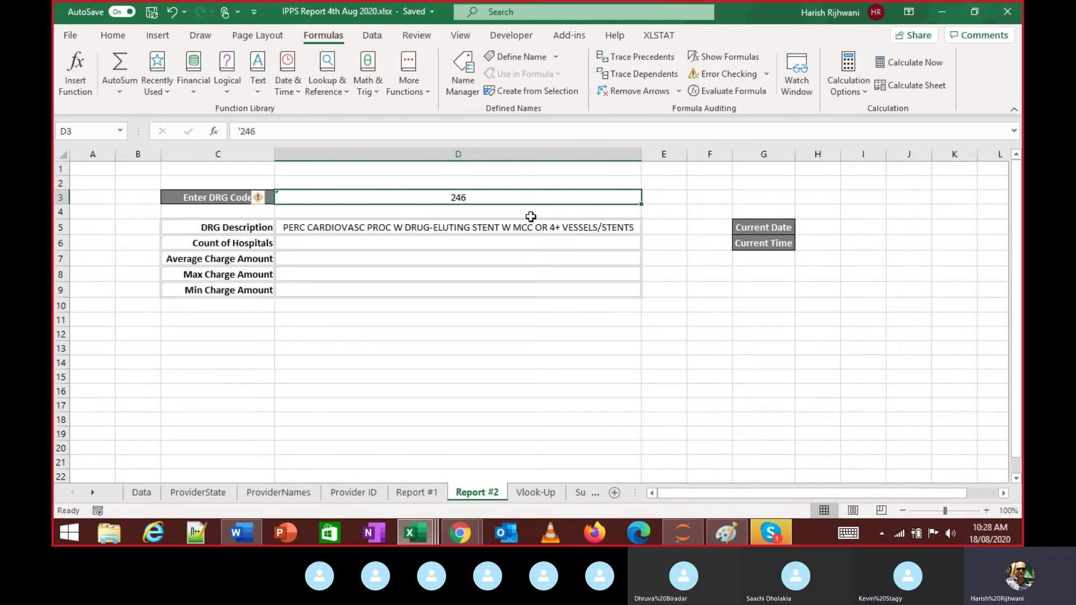
pyautogui.write('246')
pyautogui.press('Return')
pyautogui.press('Down')
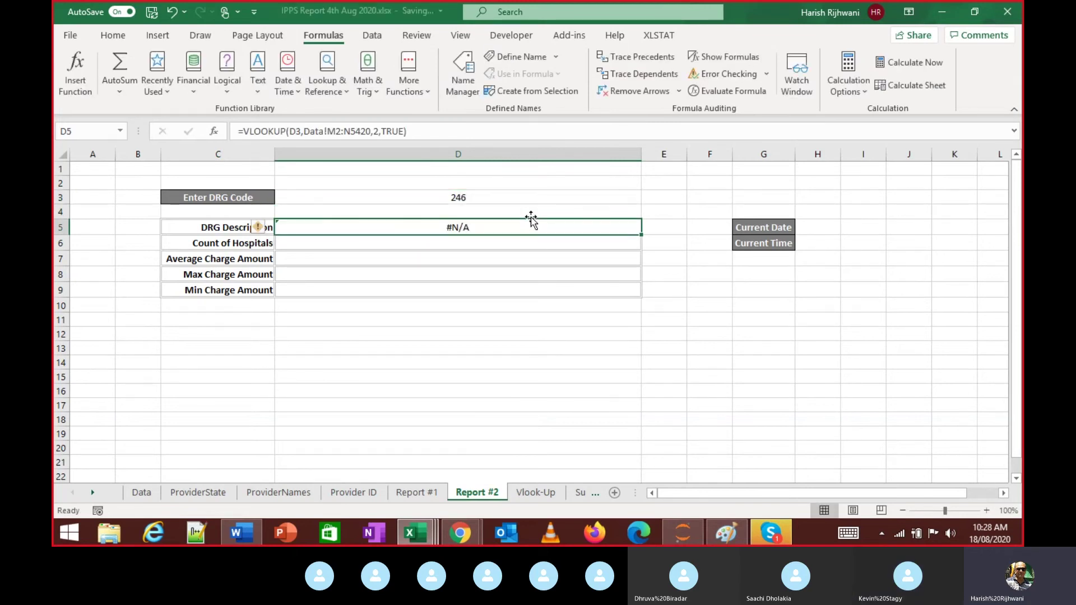
# Change the lookup value in D5's VLOOKUP formula to "'"&D3 so that the numeric DRG code is treated as text
pyautogui.press('F2')
pyautogui.press('Left')
pyautogui.press('Left')
pyautogui.press('Left')
pyautogui.press('Left')
pyautogui.press('Left')
pyautogui.press('Left')
pyautogui.press('Left')
pyautogui.press('Left')
pyautogui.press('Left')
pyautogui.press('Left')
pyautogui.press('Left')
pyautogui.press('Left')
pyautogui.press('Left')
pyautogui.press('Left')
pyautogui.press('Left')
pyautogui.press('Left')
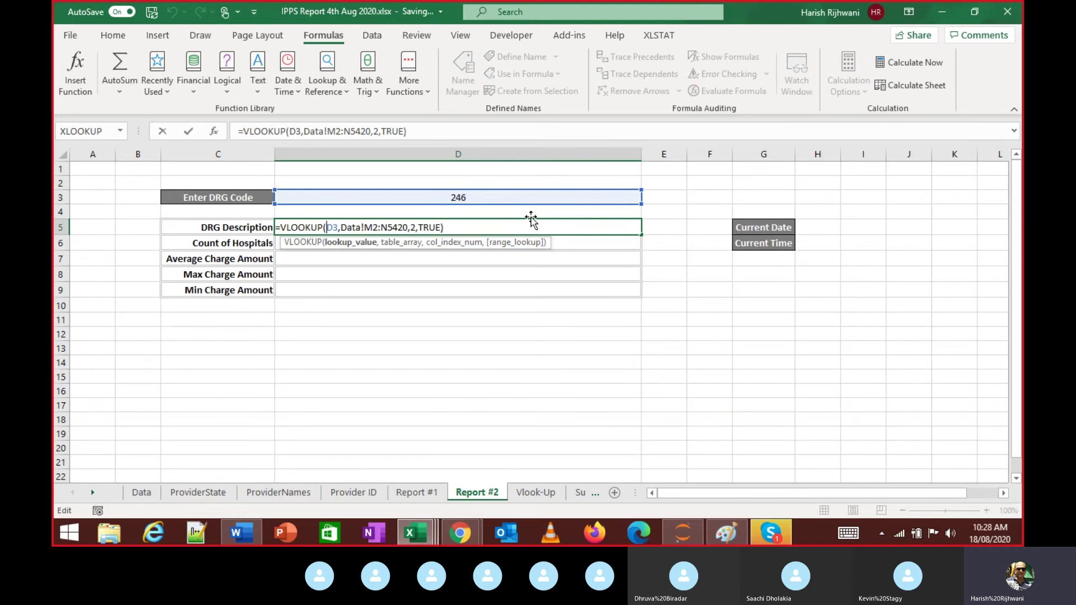
pyautogui.write('""" ')
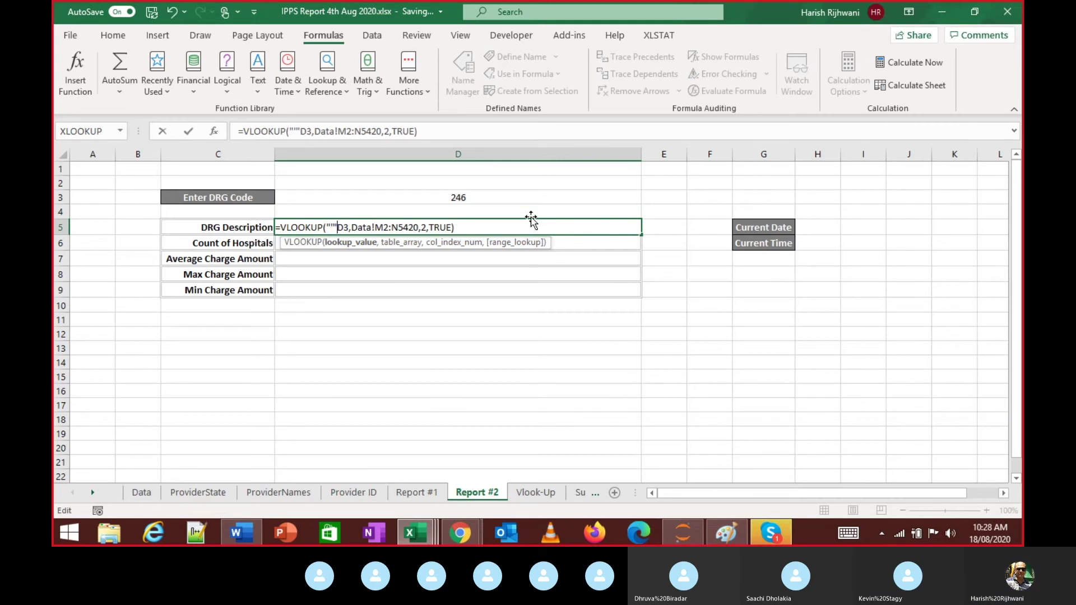
pyautogui.write('&')
pyautogui.press('Return')
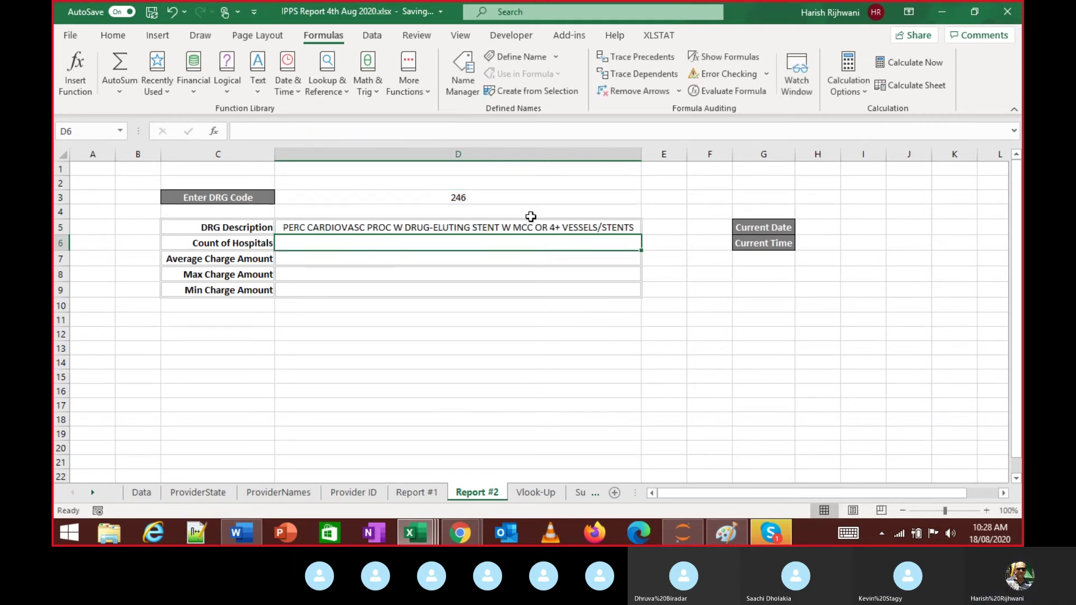
# Remove the "'"& prefix from the lookup value in D5's VLOOKUP formula so that it refers to D3 alone
pyautogui.press('Up')
pyautogui.press('F2')
pyautogui.press('Left')
pyautogui.press('Left')
pyautogui.press('Left')
pyautogui.press('Left')
pyautogui.press('Left')
pyautogui.press('Left')
pyautogui.press('Left')
pyautogui.press('Left')
pyautogui.press('Left')
pyautogui.press('Left')
pyautogui.press('Left')
pyautogui.press('Left')
pyautogui.press('Left')
pyautogui.press('Left')
pyautogui.press('Left')
pyautogui.press('Left')
pyautogui.press('Left')
pyautogui.press('Left')
pyautogui.press('Left')
pyautogui.press('Left')
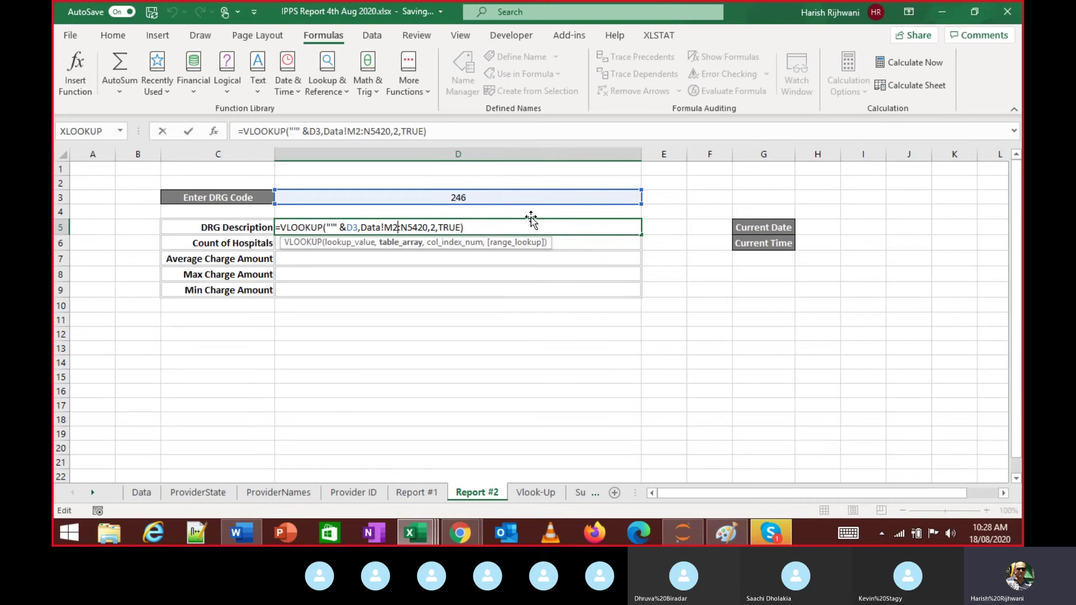
pyautogui.press('Right')
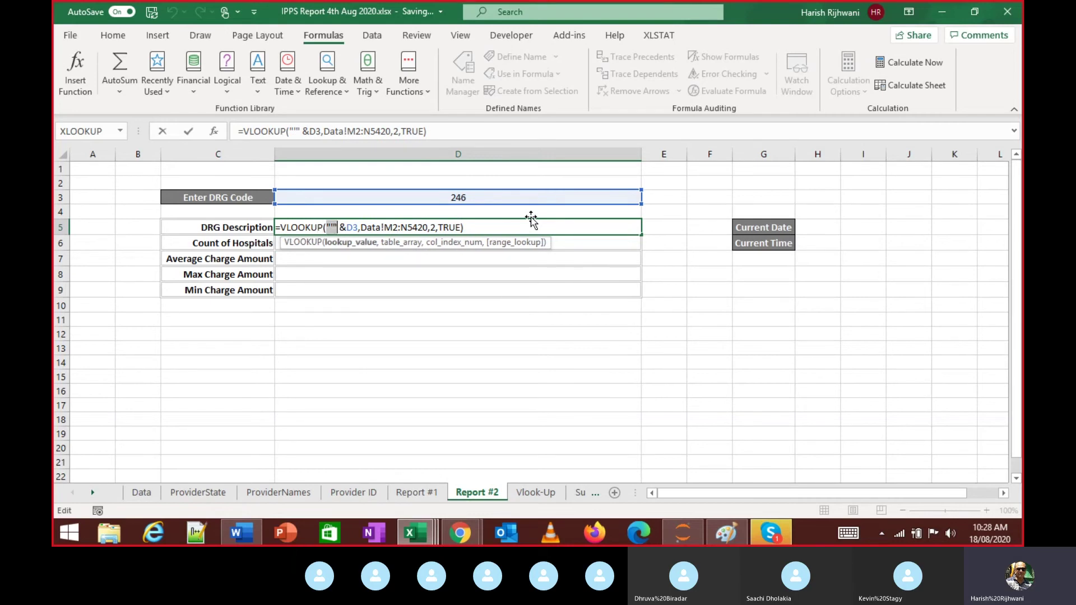
pyautogui.hotkey('shift', 'Right')
pyautogui.hotkey('shift', 'Right')
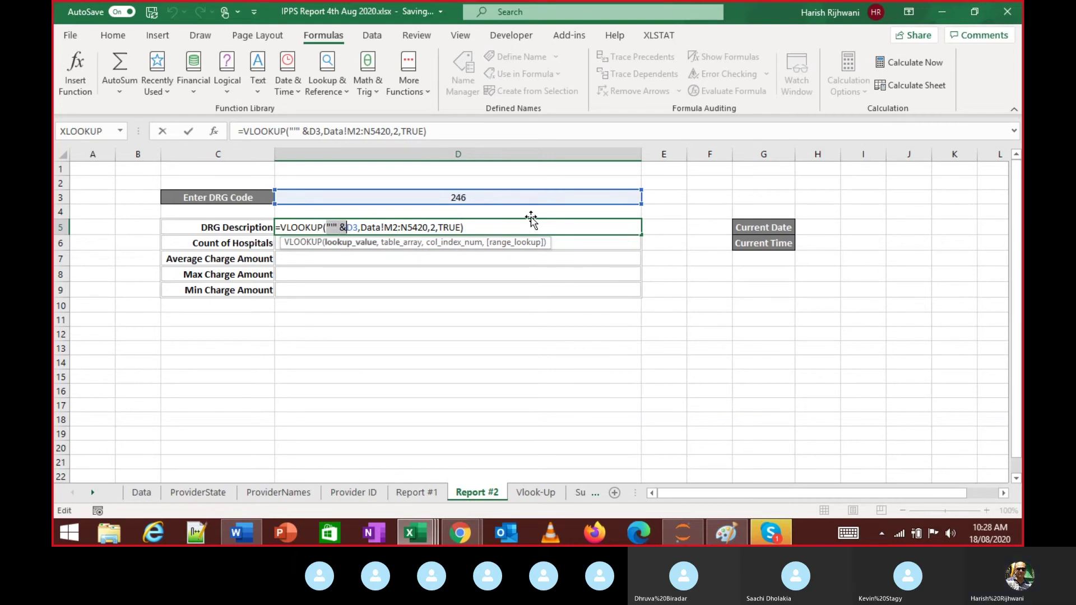
pyautogui.press('Left')
pyautogui.press('Left')
pyautogui.press('Right')
pyautogui.hotkey('shift', 'Right')
pyautogui.hotkey('shift', 'Right')
pyautogui.hotkey('shift', 'Right')
pyautogui.hotkey('shift', 'Right')
pyautogui.hotkey('shift', 'Right')
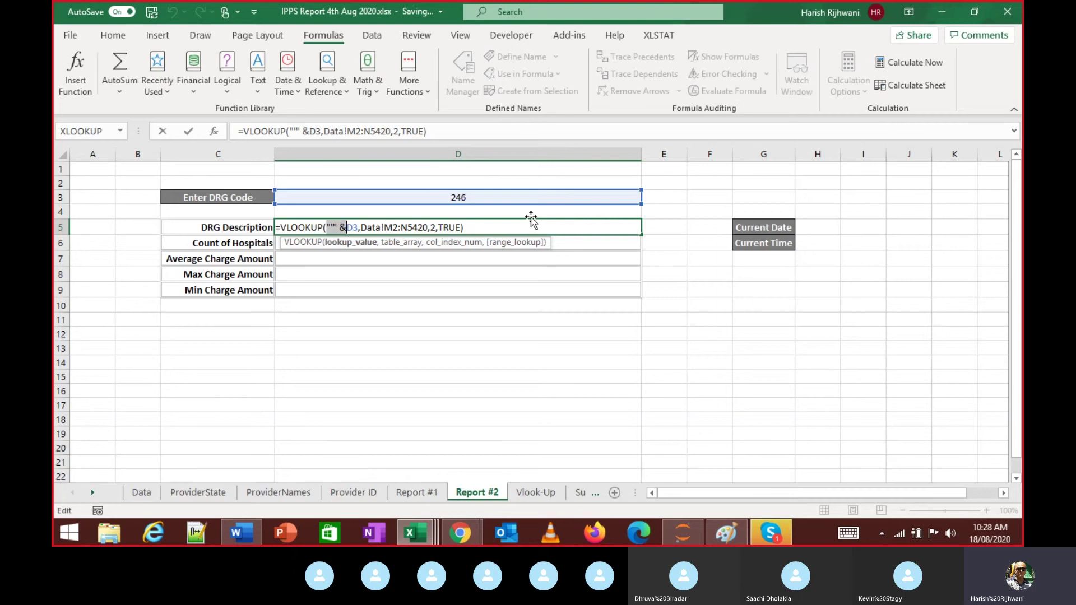
pyautogui.press('Delete')
pyautogui.press('Return')
# Examine the lookup value argument of the DRG Description VLOOKUP formula in D5 without changing it
pyautogui.press('Up')
pyautogui.press('F2')
pyautogui.press('Left')
pyautogui.press('Left')
pyautogui.press('Left')
pyautogui.press('Left')
pyautogui.press('Left')
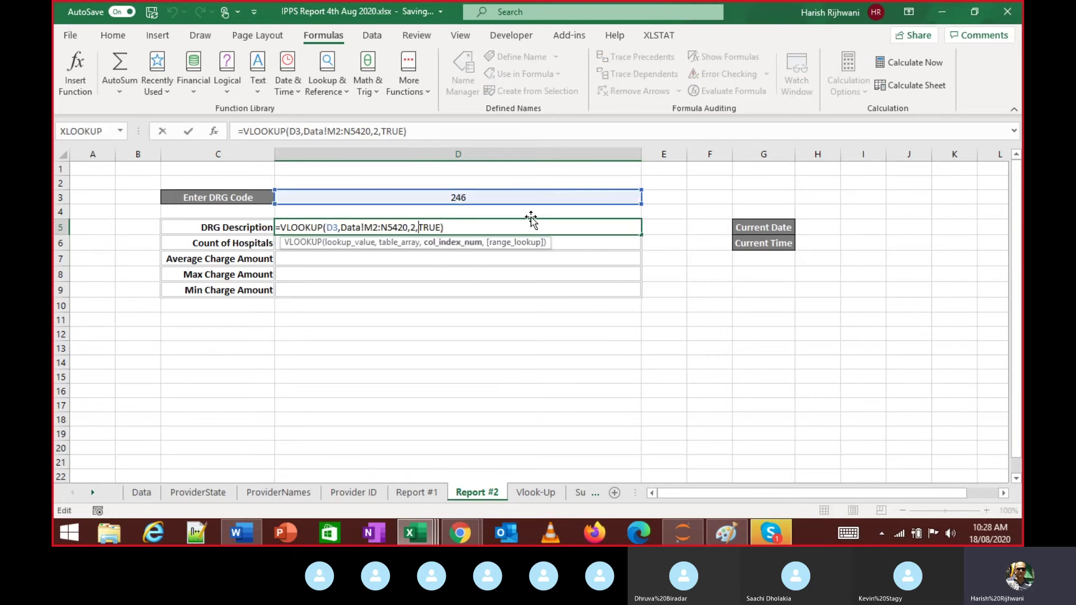
pyautogui.press('Left')
pyautogui.press('Left')
pyautogui.press('Left')
pyautogui.press('Left')
pyautogui.press('Left')
pyautogui.press('Left')
pyautogui.press('Left')
pyautogui.press('Left')
pyautogui.press('Left')
pyautogui.press('Left')
pyautogui.press('Left')
pyautogui.press('Left')
pyautogui.press('Left')
pyautogui.press('Left')
pyautogui.press('Left')
pyautogui.press('Left')
pyautogui.press('Left')
pyautogui.press('Left')
pyautogui.press('Left')
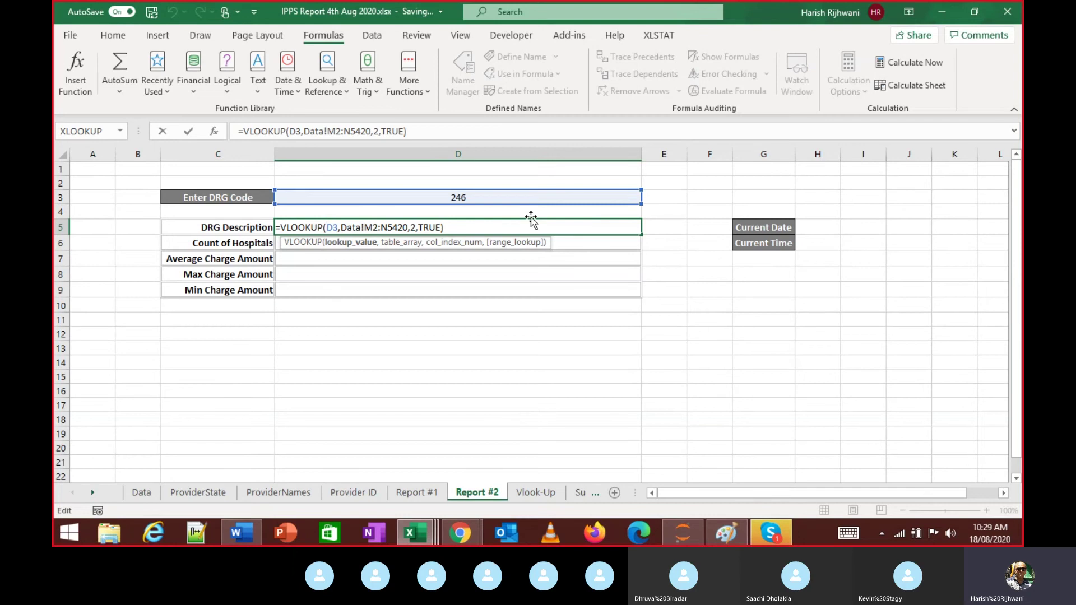
pyautogui.press('Return')
# Enter a lone apostrophe in the empty cell D11 below the report and inspect the cell's contents
pyautogui.press('Down')
pyautogui.press('Down')
pyautogui.press('Down')
pyautogui.press('Down')
pyautogui.press('Down')
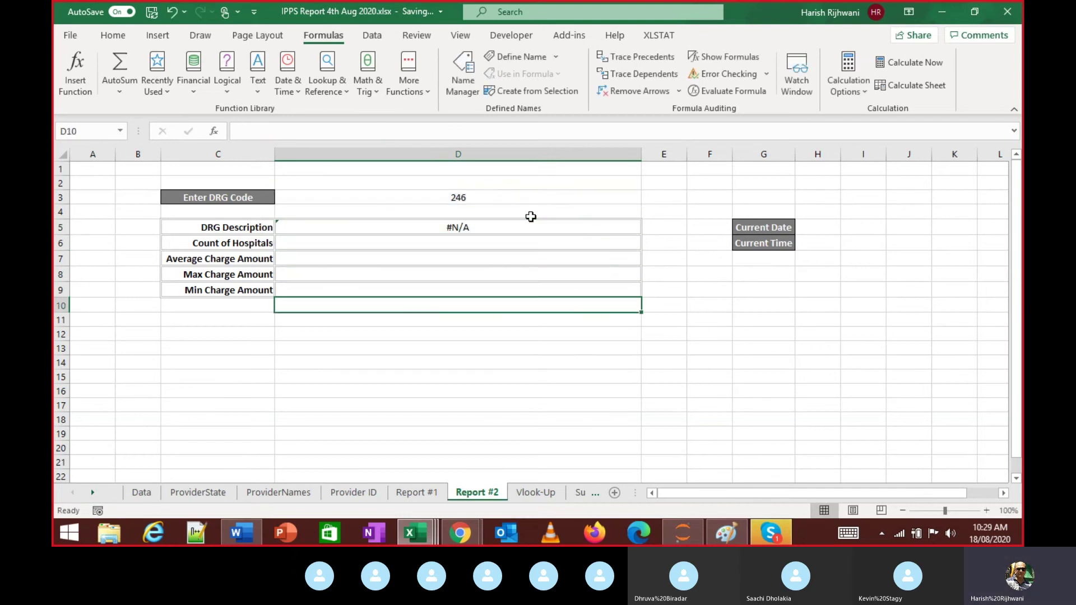
pyautogui.write("'")
pyautogui.press('Return')
pyautogui.press('Up')
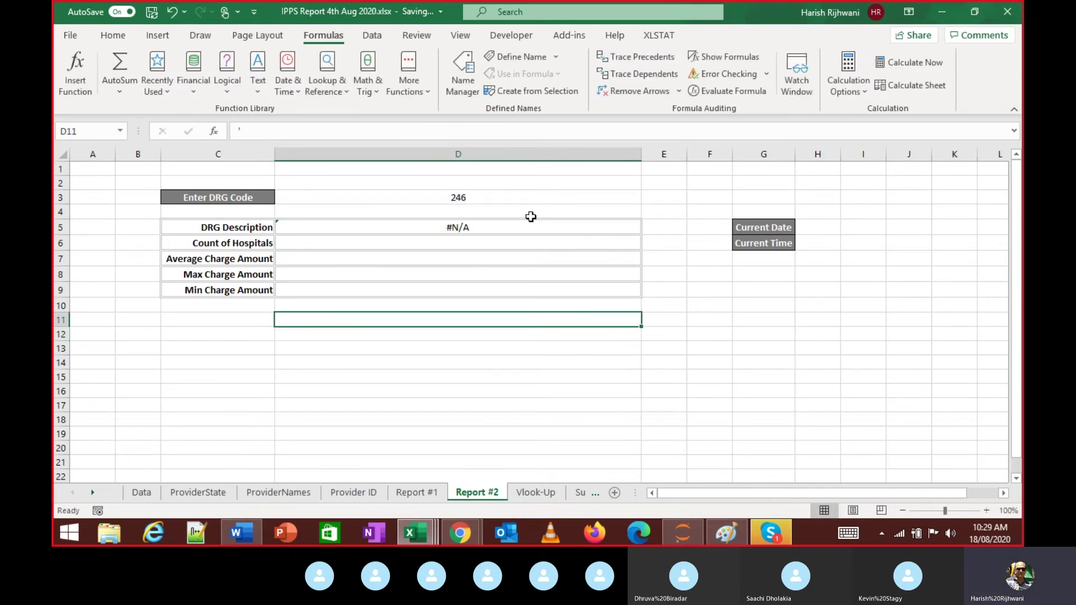
pyautogui.press('Right')
pyautogui.press('Left')
pyautogui.press('F2')
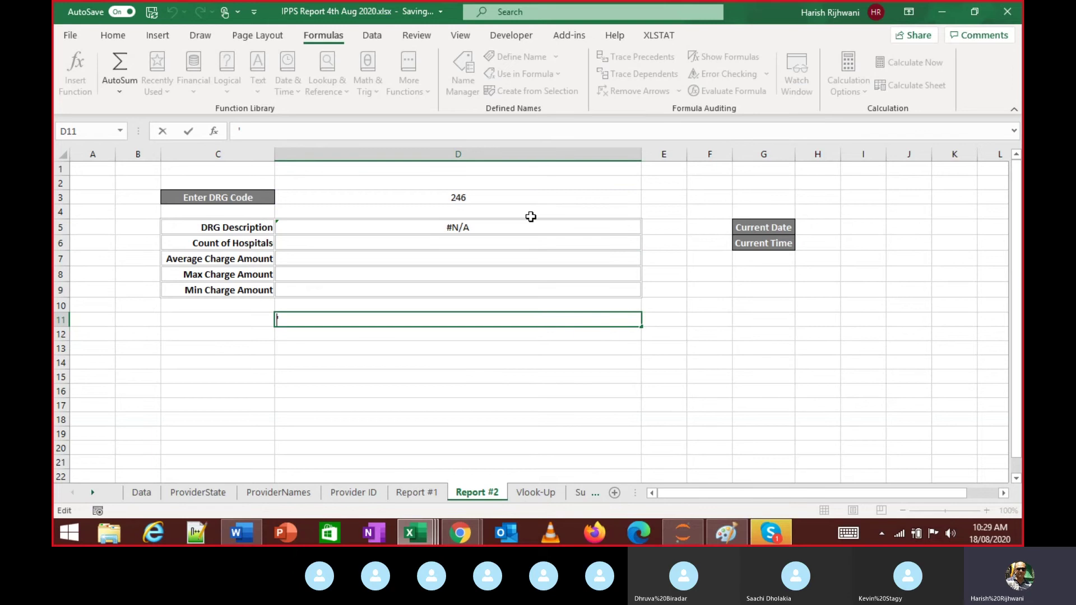
pyautogui.press('Escape')
pyautogui.press('Down')
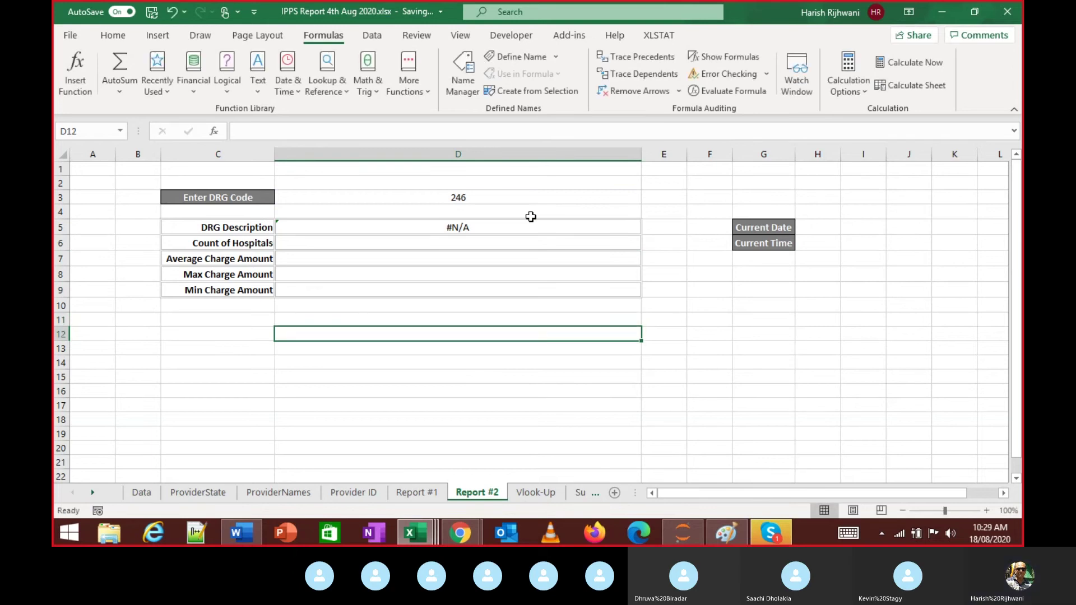
pyautogui.press('Up')
pyautogui.press('Up')
pyautogui.press('Down')
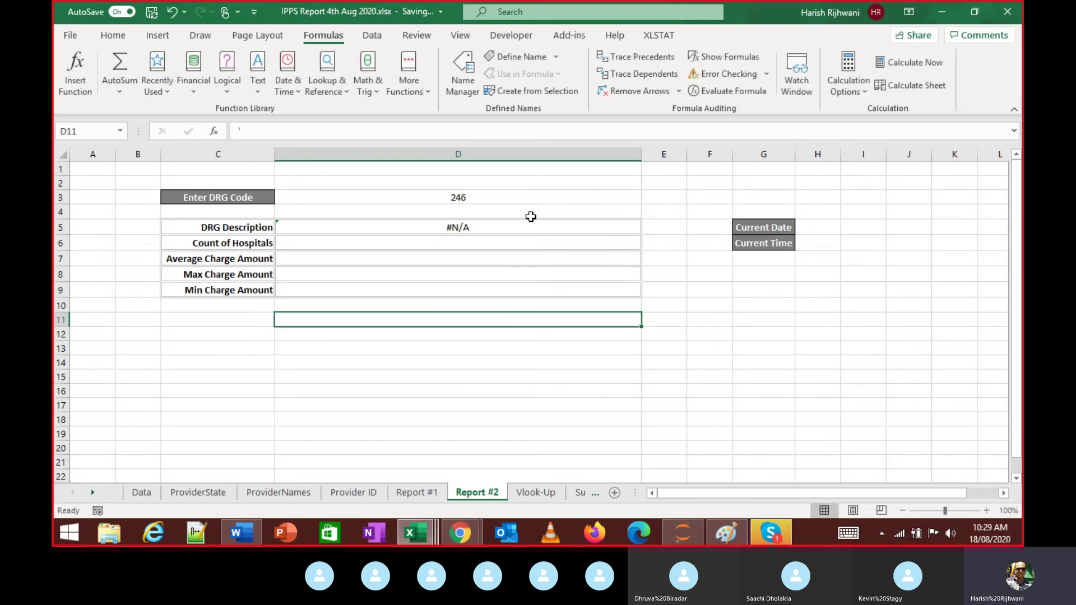
# Enter the sample texts A in D11 and B in D12
pyautogui.write('A')
pyautogui.press('Return')
pyautogui.write('B')
pyautogui.press('Return')
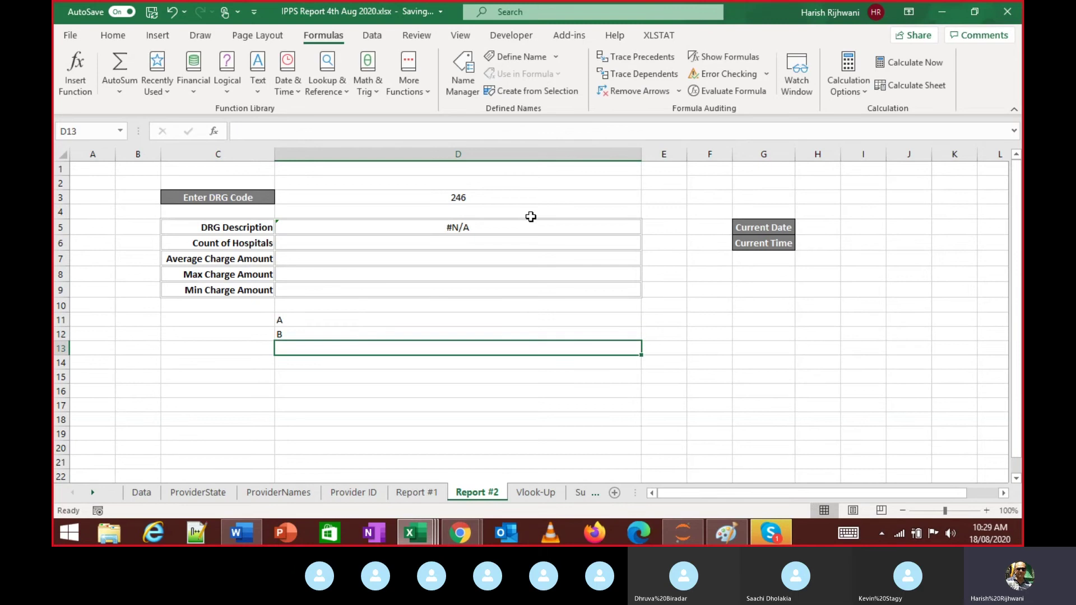
# Join the two sample texts in D13 with the formula =D11&D12
pyautogui.write('=')
pyautogui.press('Up')
pyautogui.press('Up')
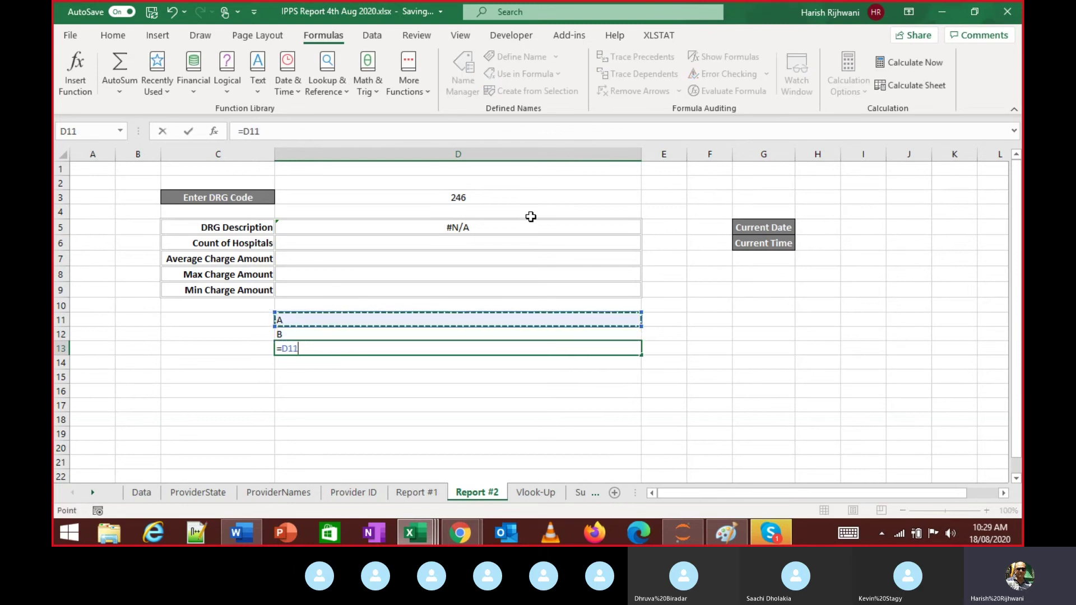
pyautogui.write('*')
pyautogui.press('BackSpace')
pyautogui.write('&')
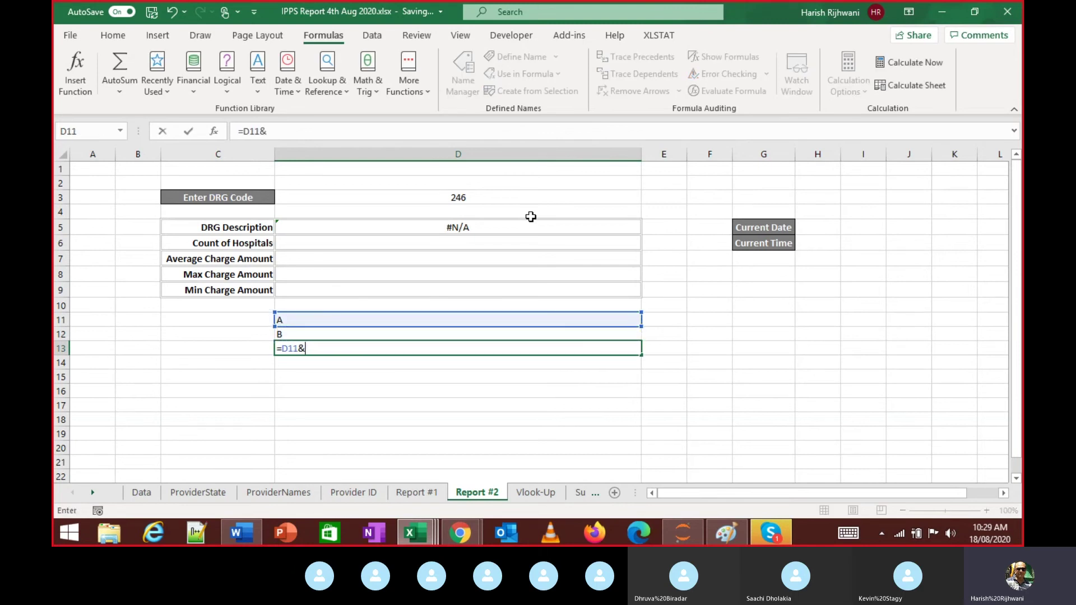
pyautogui.press('Up')
pyautogui.press('Return')
pyautogui.press('Up')
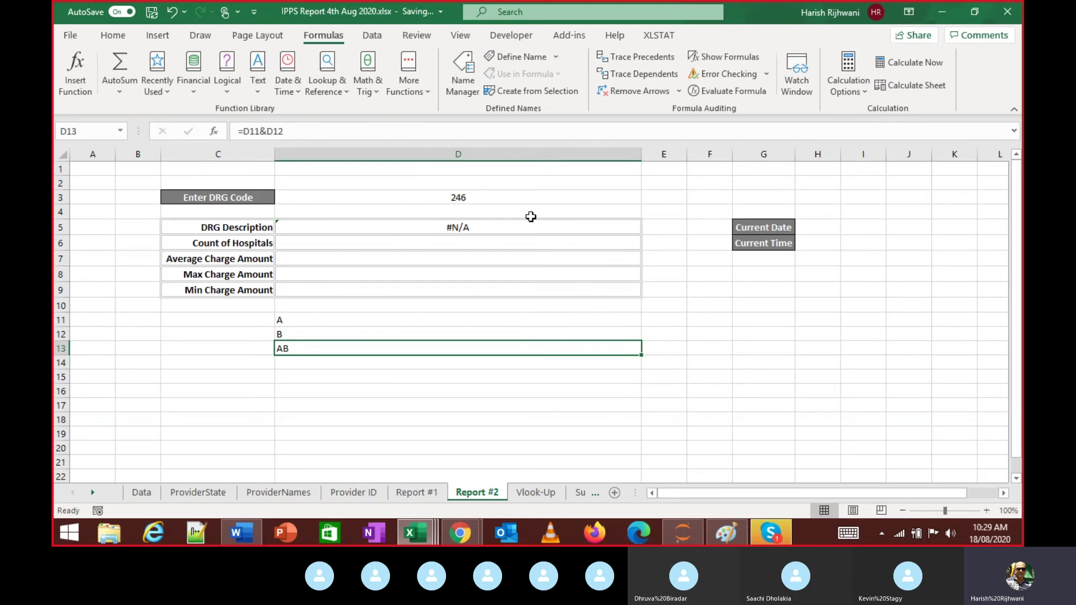
# Change the lookup value in D5's VLOOKUP formula back to "'"&D3 by concatenating an apostrophe with the DRG code
pyautogui.press('Up')
pyautogui.press('Up')
pyautogui.press('Up')
pyautogui.press('Up')
pyautogui.press('Up')
pyautogui.press('Up')
pyautogui.press('Up')
pyautogui.press('Up')
pyautogui.press('F2')
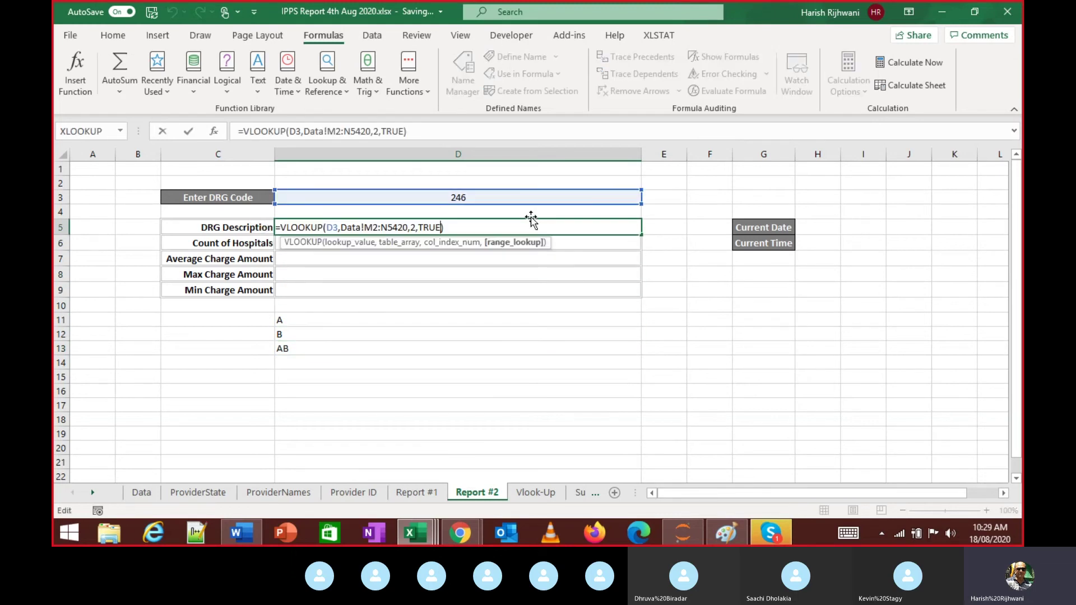
pyautogui.press('Left')
pyautogui.press('Left')
pyautogui.press('Left')
pyautogui.press('Left')
pyautogui.press('Left')
pyautogui.press('Left')
pyautogui.press('Left')
pyautogui.press('Left')
pyautogui.press('Left')
pyautogui.press('Left')
pyautogui.press('Left')
pyautogui.press('Left')
pyautogui.press('Left')
pyautogui.press('Left')
pyautogui.press('Left')
pyautogui.press('Left')
pyautogui.press('Left')
pyautogui.press('Left')
pyautogui.press('Left')
pyautogui.press('Left')
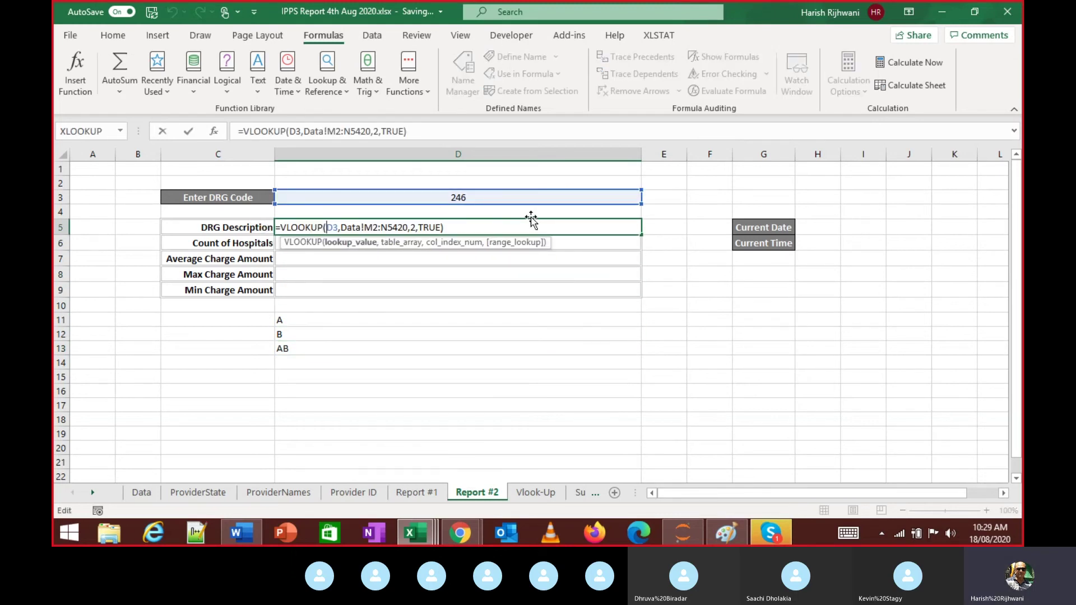
pyautogui.write('""')
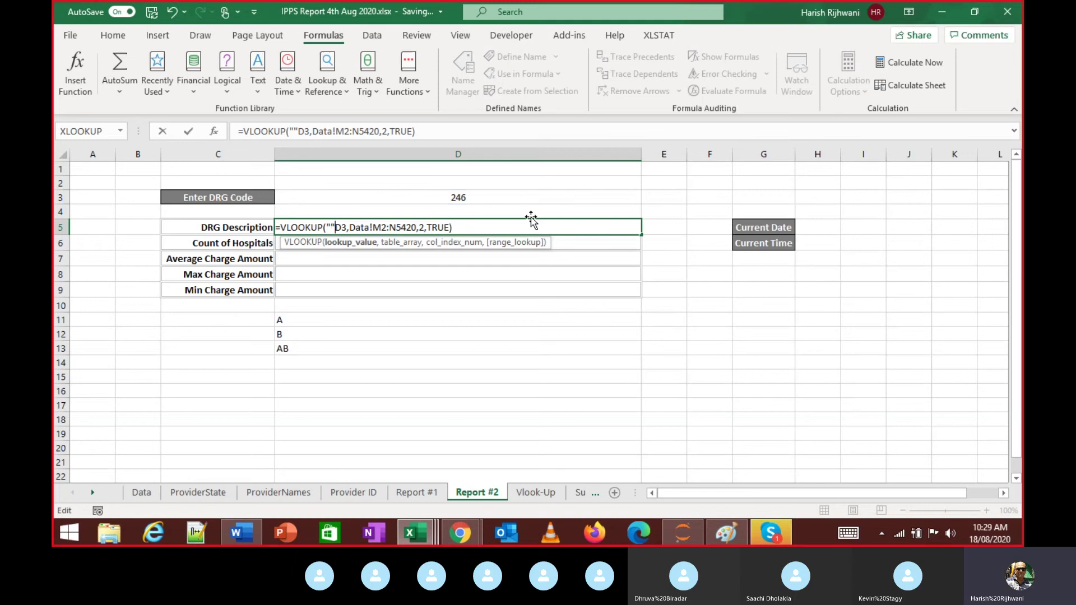
pyautogui.write('"')
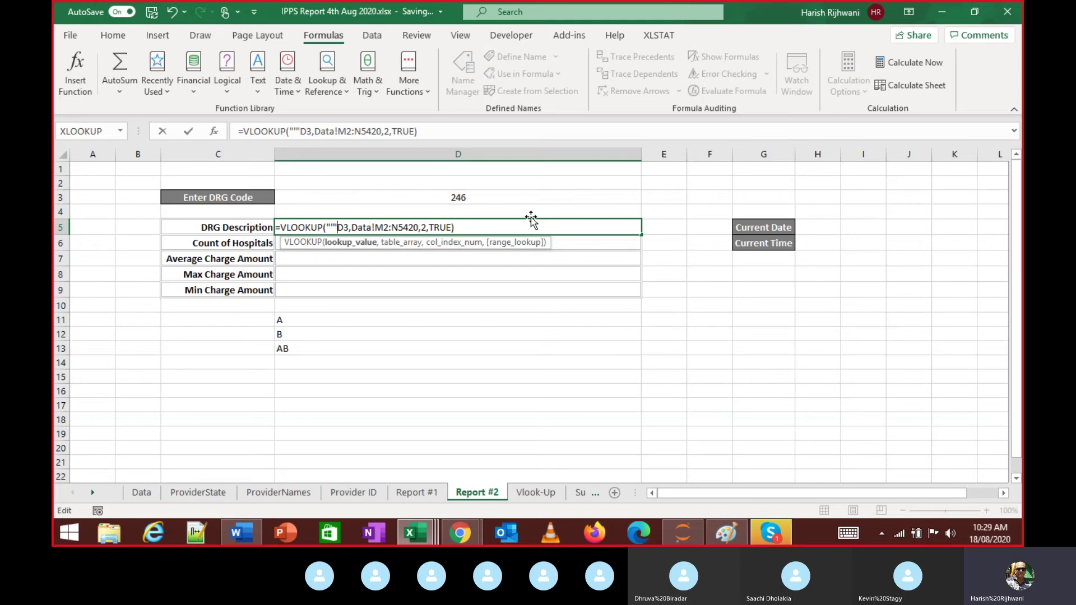
pyautogui.write('&')
pyautogui.press('Return')
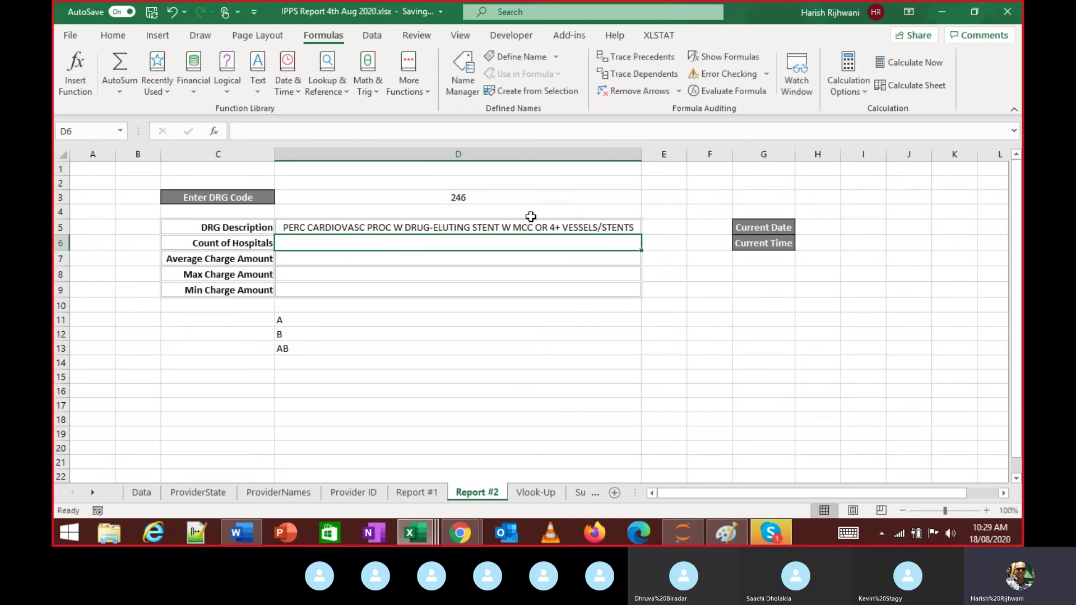
# Enter 039 without a leading apostrophe as the DRG code in D3 and check the description lookup in D5
pyautogui.click(531, 220)
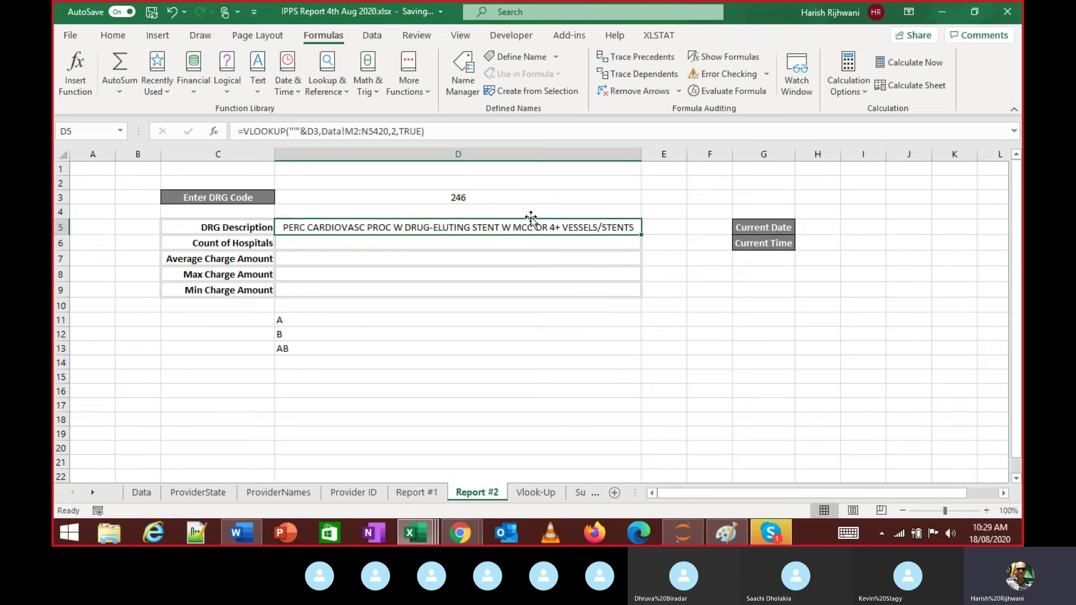
pyautogui.press('Up')
pyautogui.press('Up')
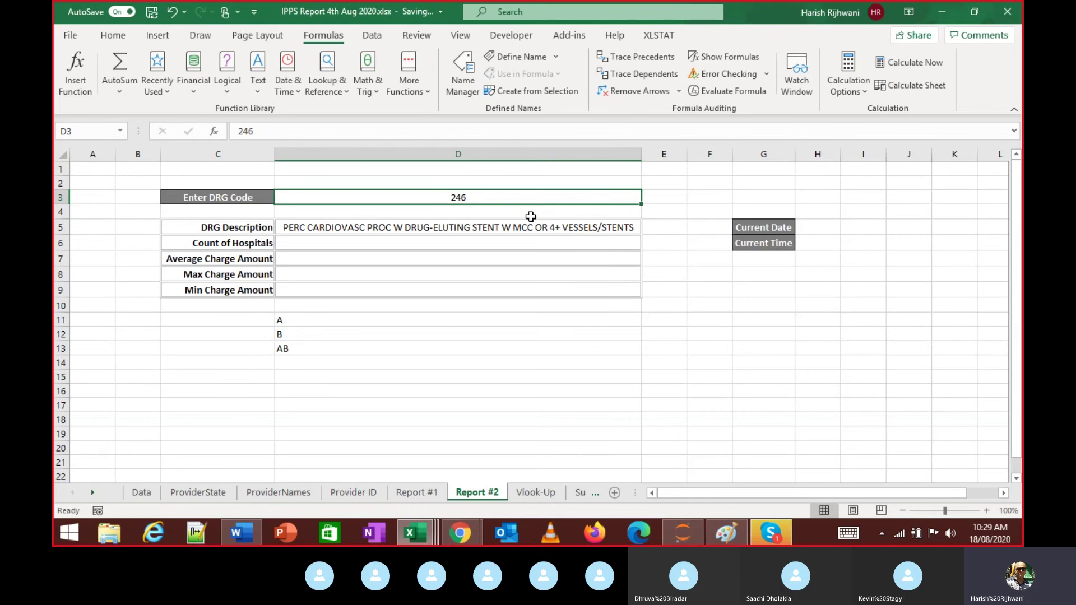
pyautogui.write('39')
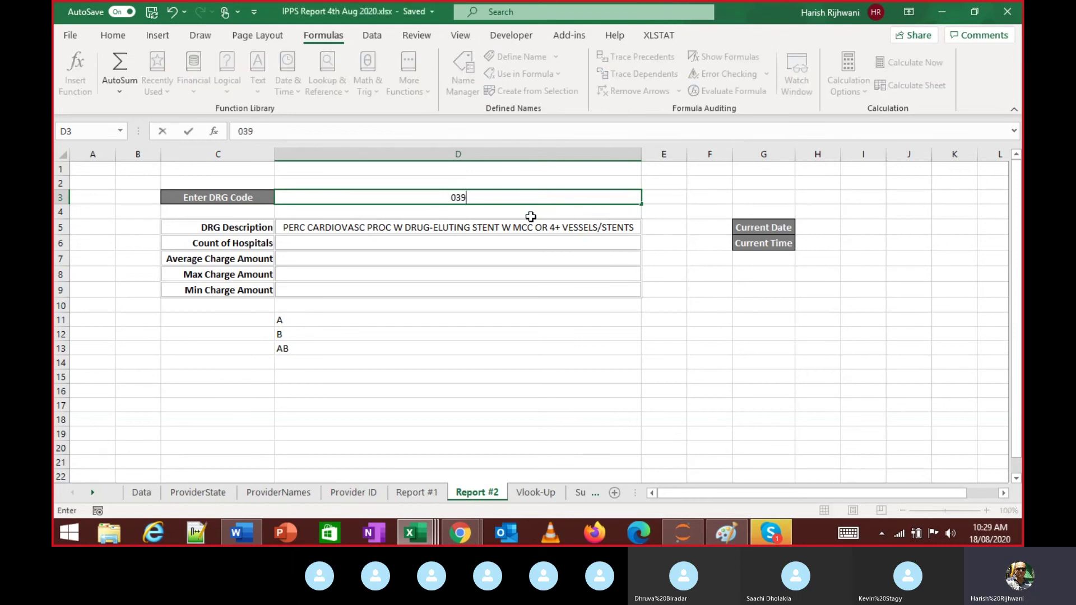
pyautogui.press('Return')
pyautogui.press('Up')
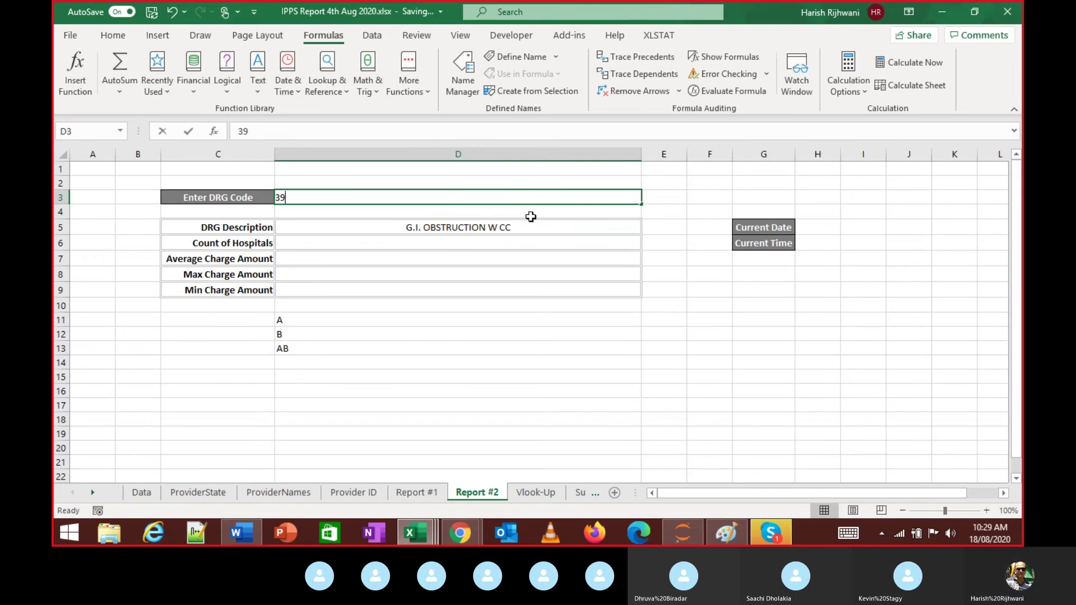
pyautogui.click(531, 220)
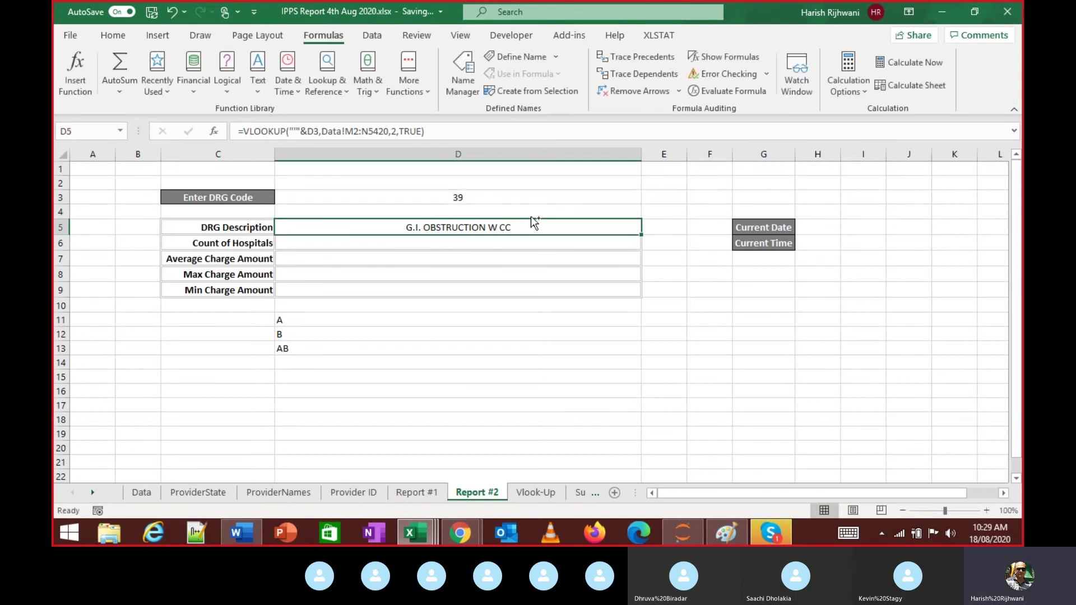
# Examine the first DRG definition in O2 on the Data sheet and return to Report #2
pyautogui.hotkey('ctrl', 'pageup')
pyautogui.hotkey('ctrl', 'pageup')
pyautogui.hotkey('ctrl', 'pageup')
pyautogui.hotkey('ctrl', 'pageup')
pyautogui.hotkey('ctrl', 'pageup')
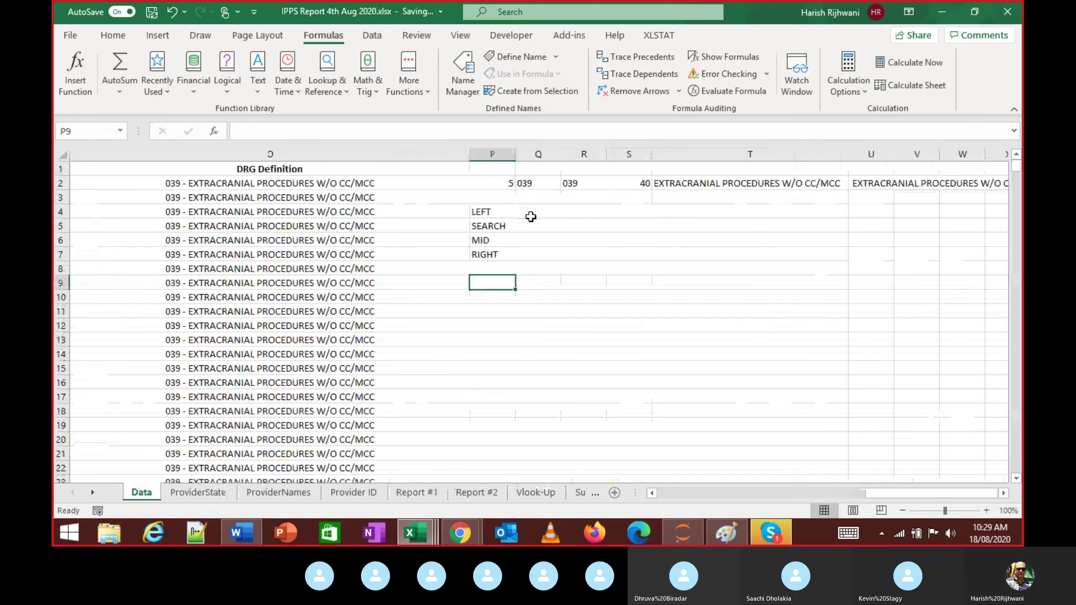
pyautogui.press('Down')
pyautogui.press('Left')
pyautogui.press('Up')
pyautogui.press('Up')
pyautogui.press('Up')
pyautogui.press('Up')
pyautogui.press('Up')
pyautogui.press('Up')
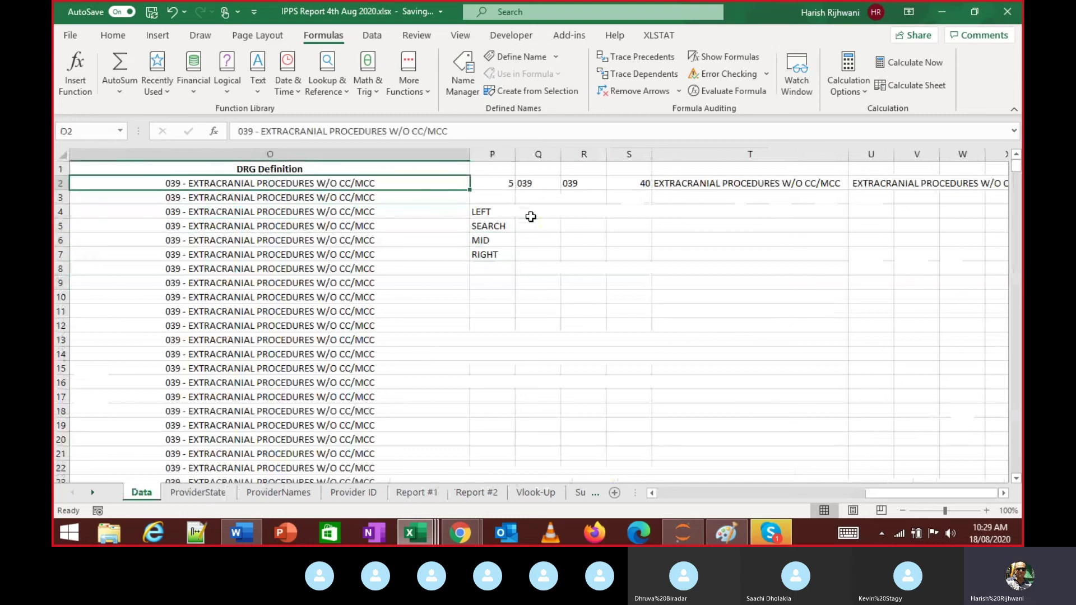
pyautogui.hotkey('ctrl', 'pagedown')
pyautogui.hotkey('ctrl', 'pagedown')
pyautogui.hotkey('ctrl', 'pagedown')
pyautogui.hotkey('ctrl', 'pagedown')
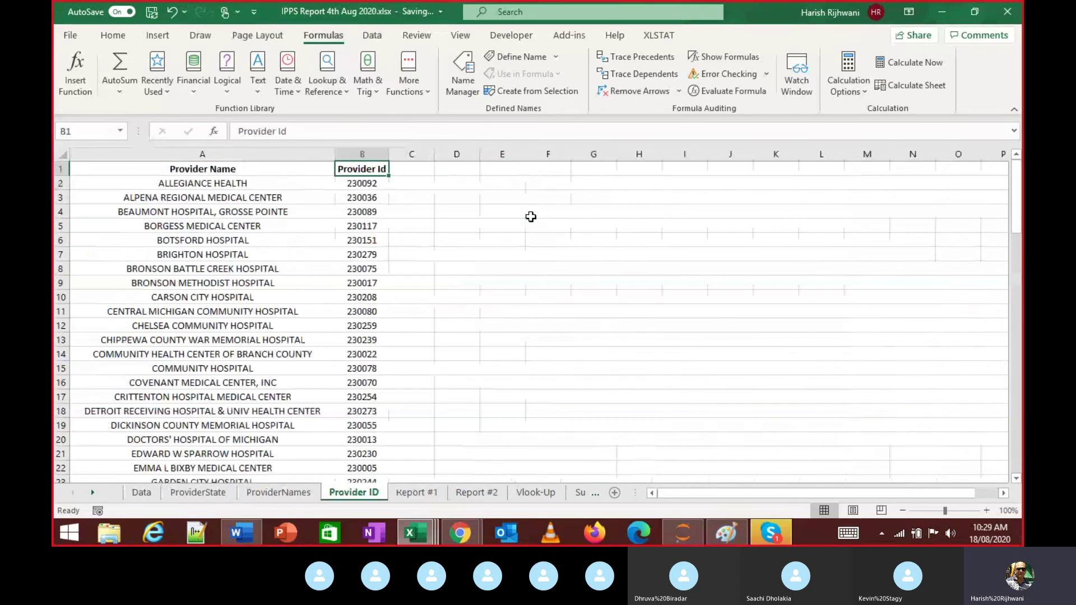
pyautogui.hotkey('ctrl', 'pageup')
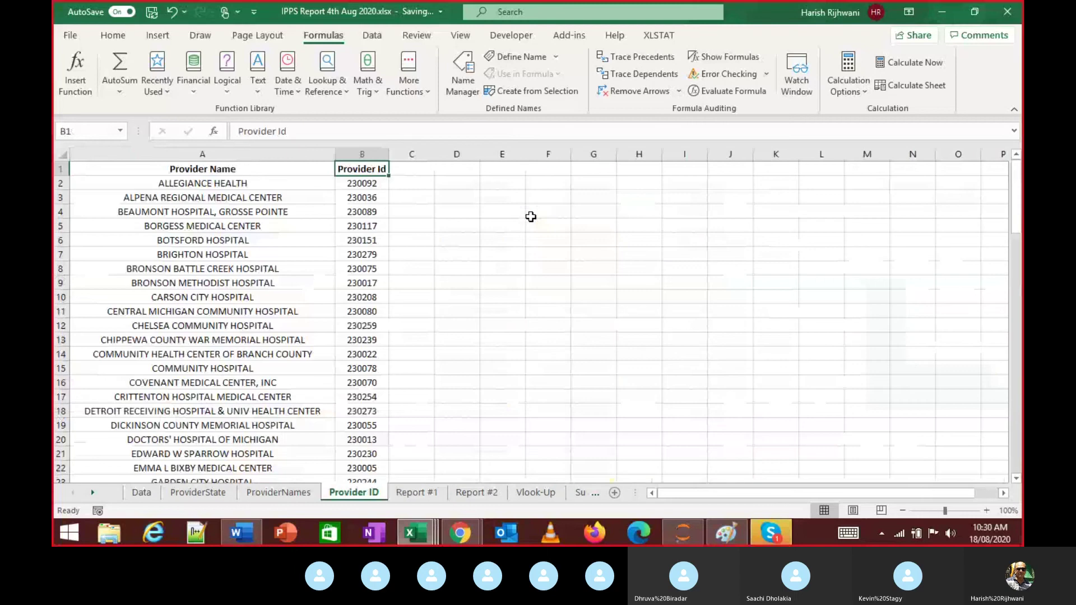
pyautogui.hotkey('ctrl', 'pagedown')
pyautogui.hotkey('ctrl', 'pagedown')
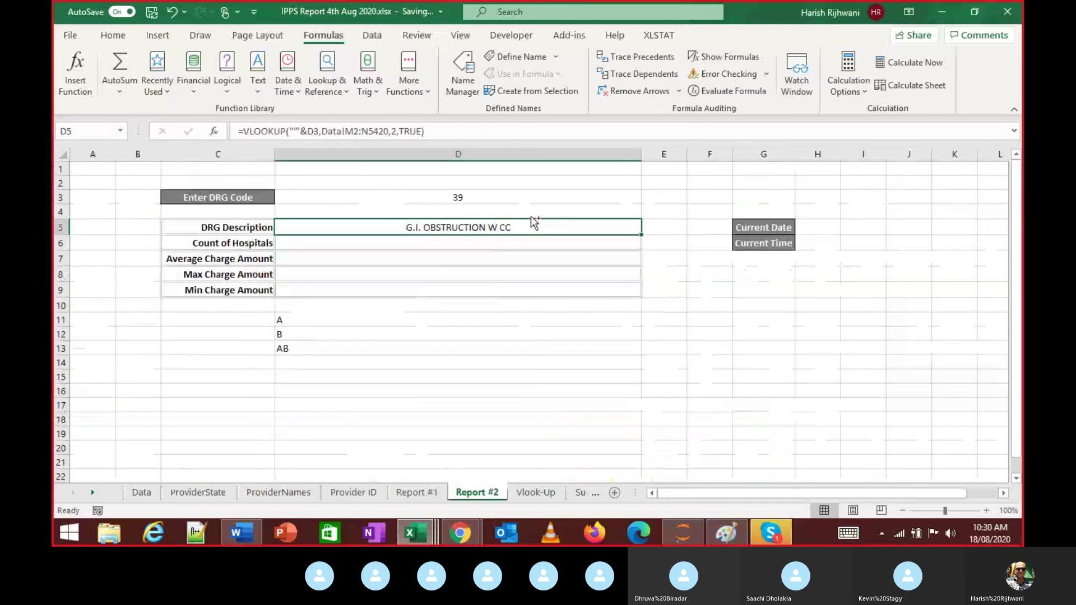
# Change the DRG code in D3 to the text value '039, keeping its leading zero
pyautogui.press('Up')
pyautogui.press('Up')
pyautogui.press('F2')
pyautogui.press('Home')
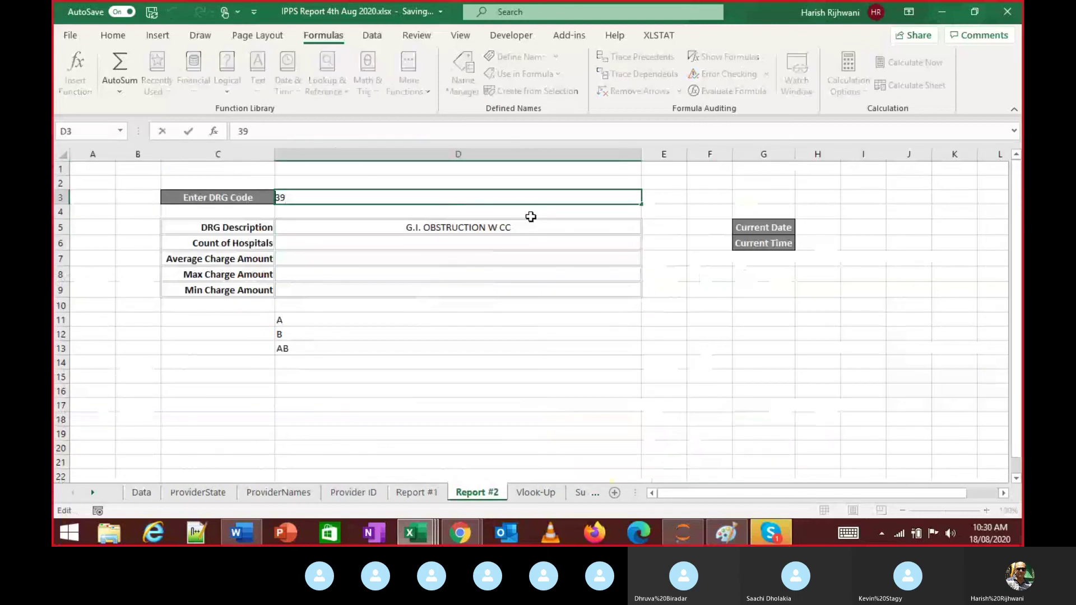
pyautogui.write('0')
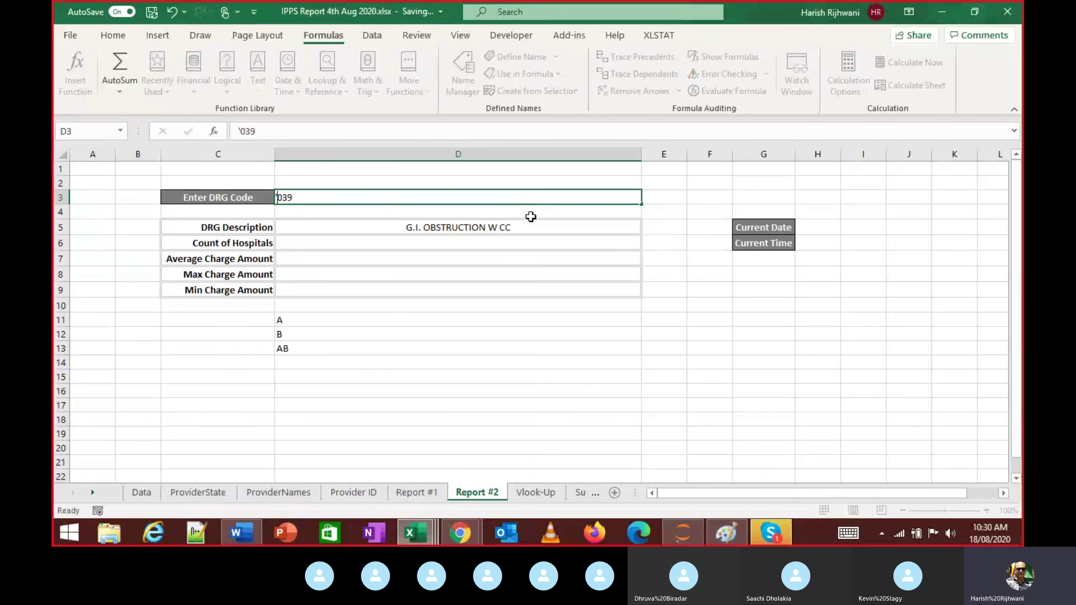
pyautogui.press('Return')
pyautogui.press('Down')
pyautogui.press('Up')
pyautogui.press('Up')
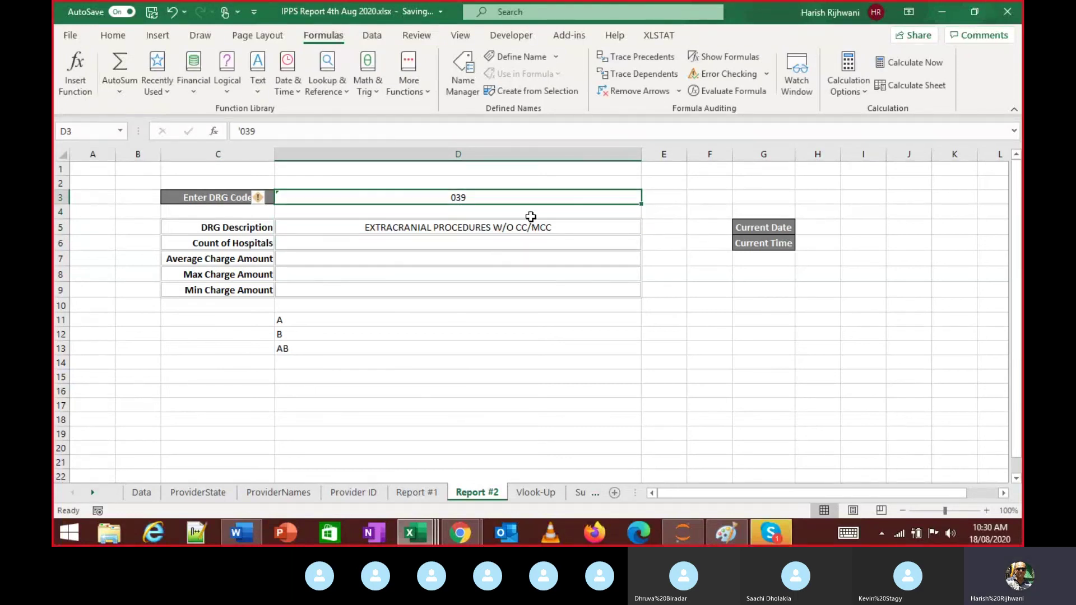
# Enter the DRG code in D3 as the plain number 39 and reselect the cell
pyautogui.write('39')
pyautogui.press('Return')
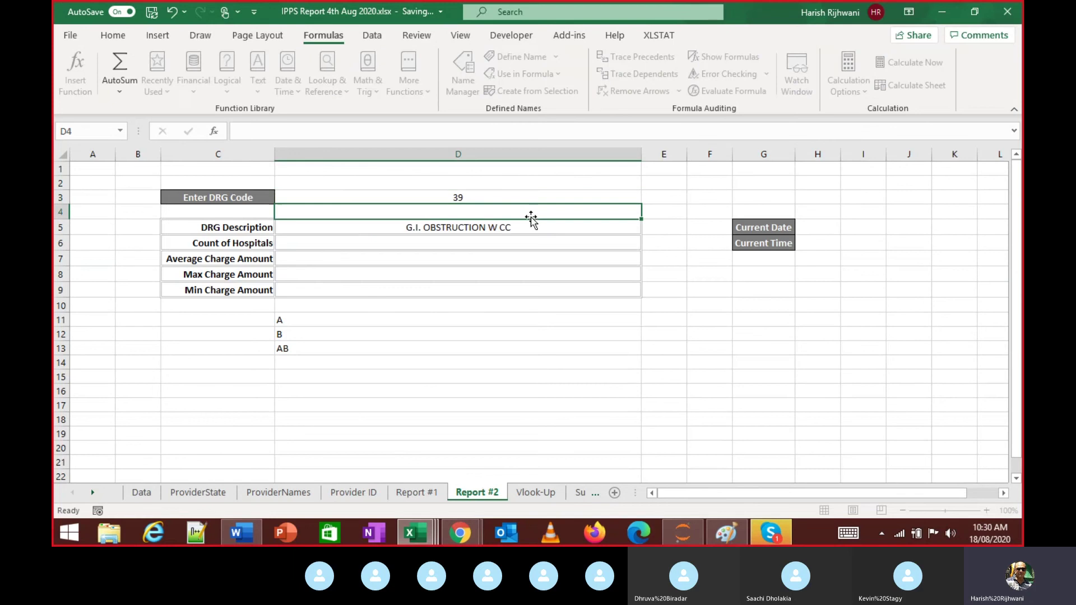
pyautogui.press('Up')
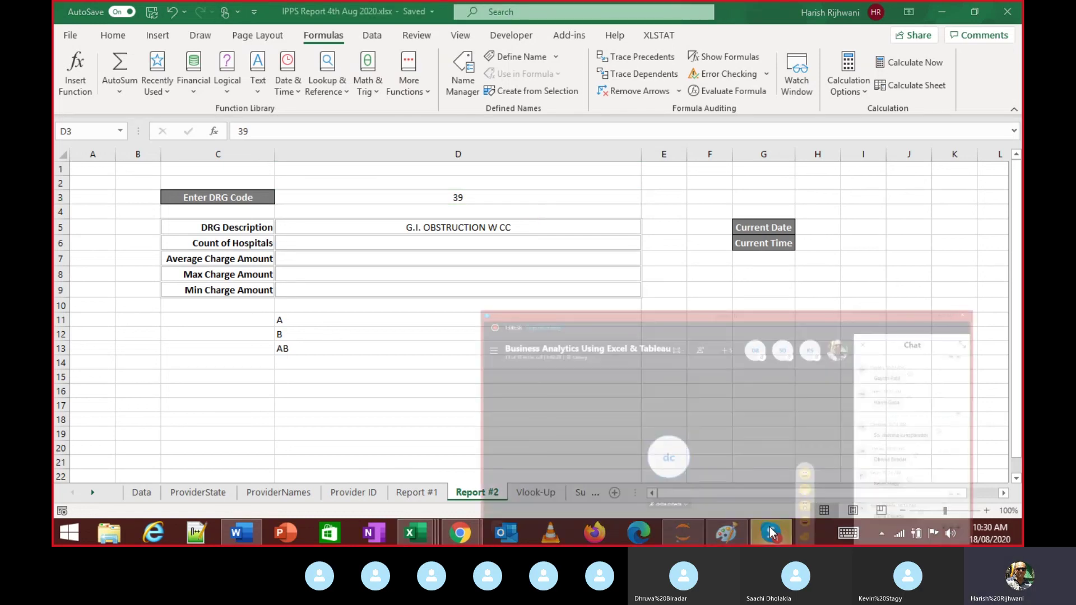
# Switch to Skype to check the call's chat for participants' messages, going back briefly to D13 in the Excel workbook between checks
pyautogui.click(770, 532)
pyautogui.scroll(5, 895, 342)
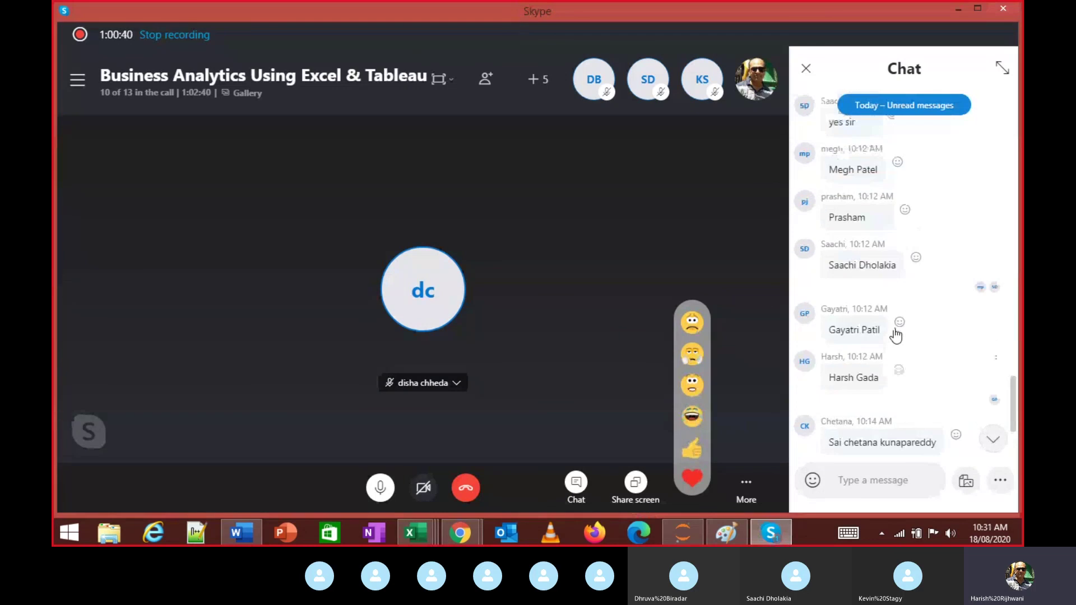
pyautogui.scroll(-5, 894, 330)
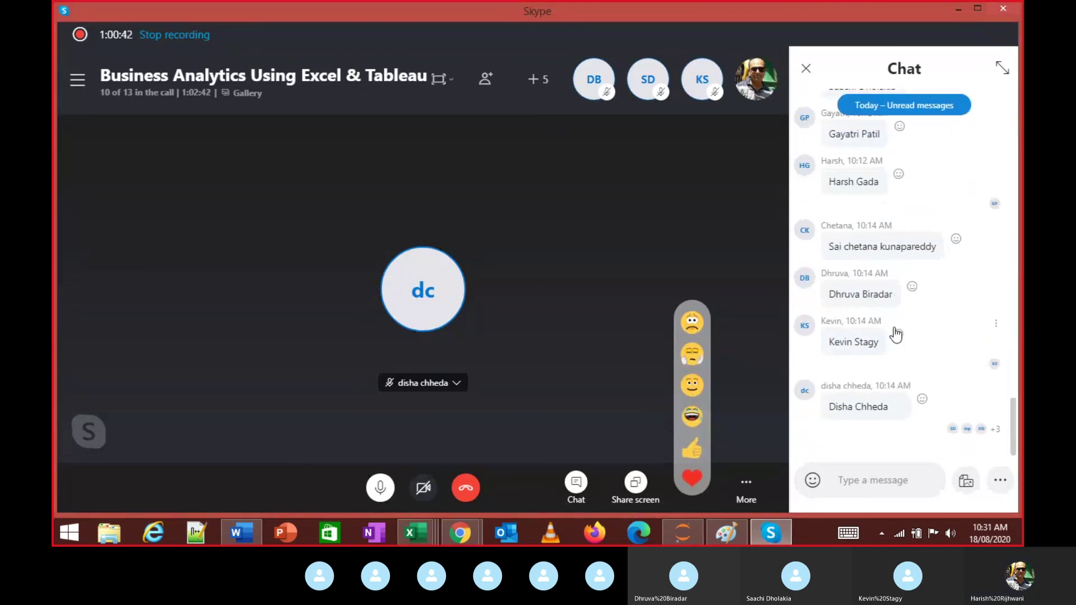
pyautogui.hotkey('alt', 'Tab')
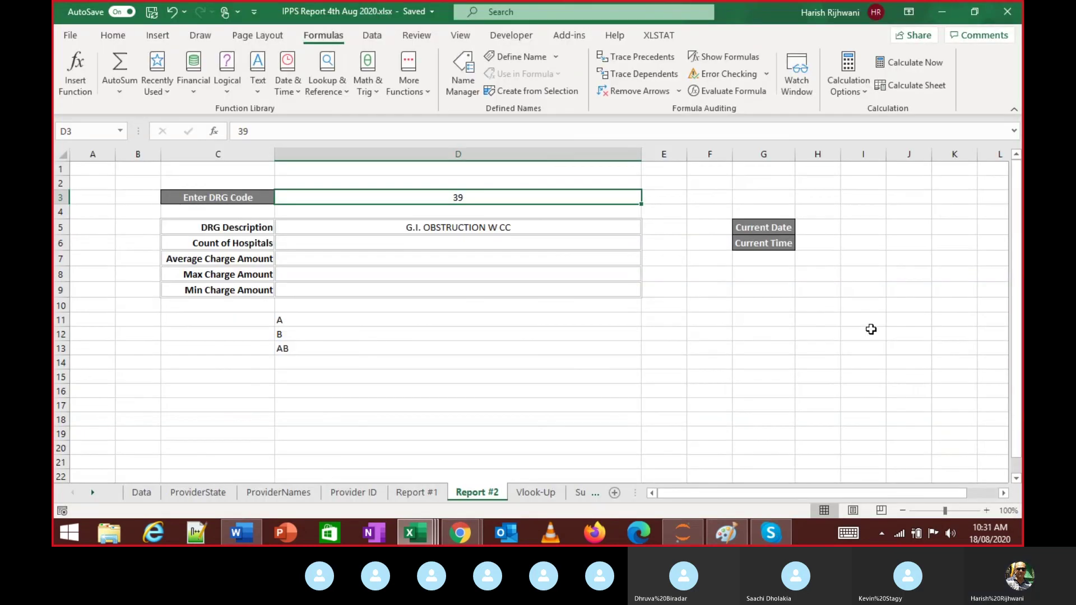
pyautogui.click(409, 353)
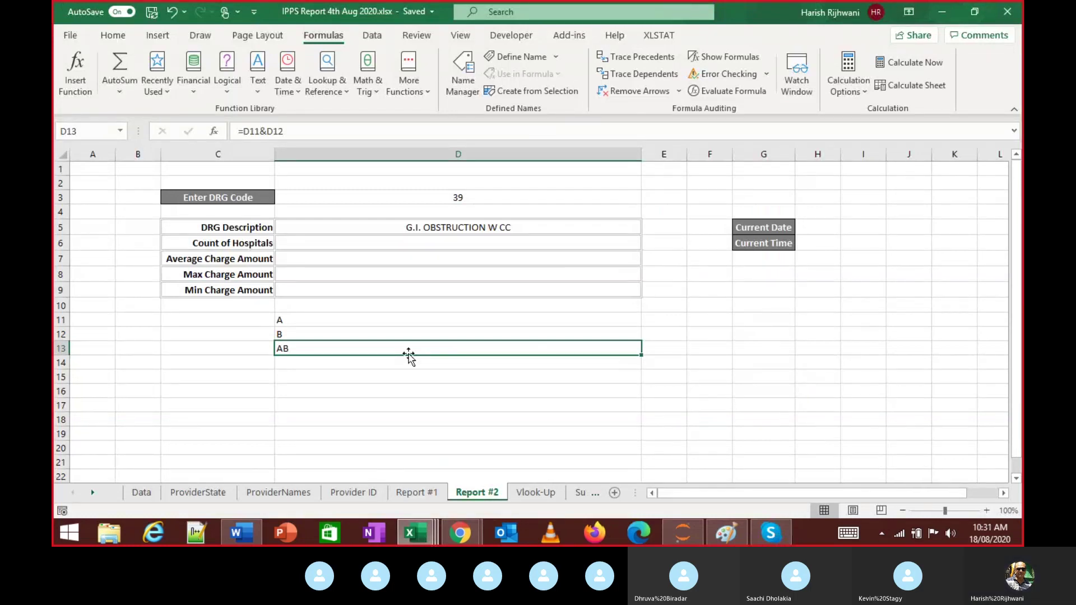
pyautogui.hotkey('alt', 'Tab')
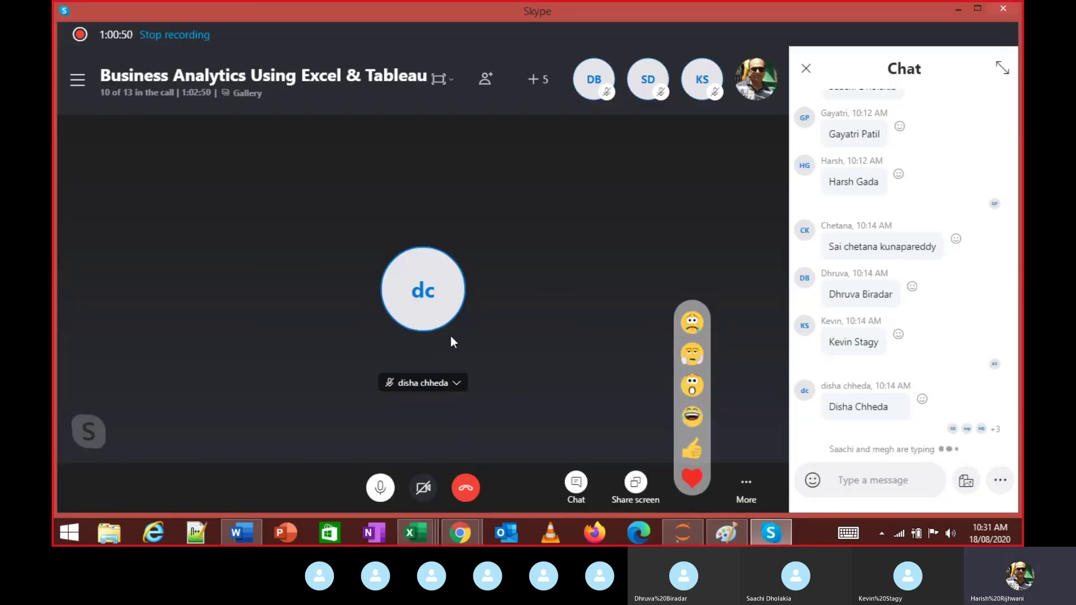